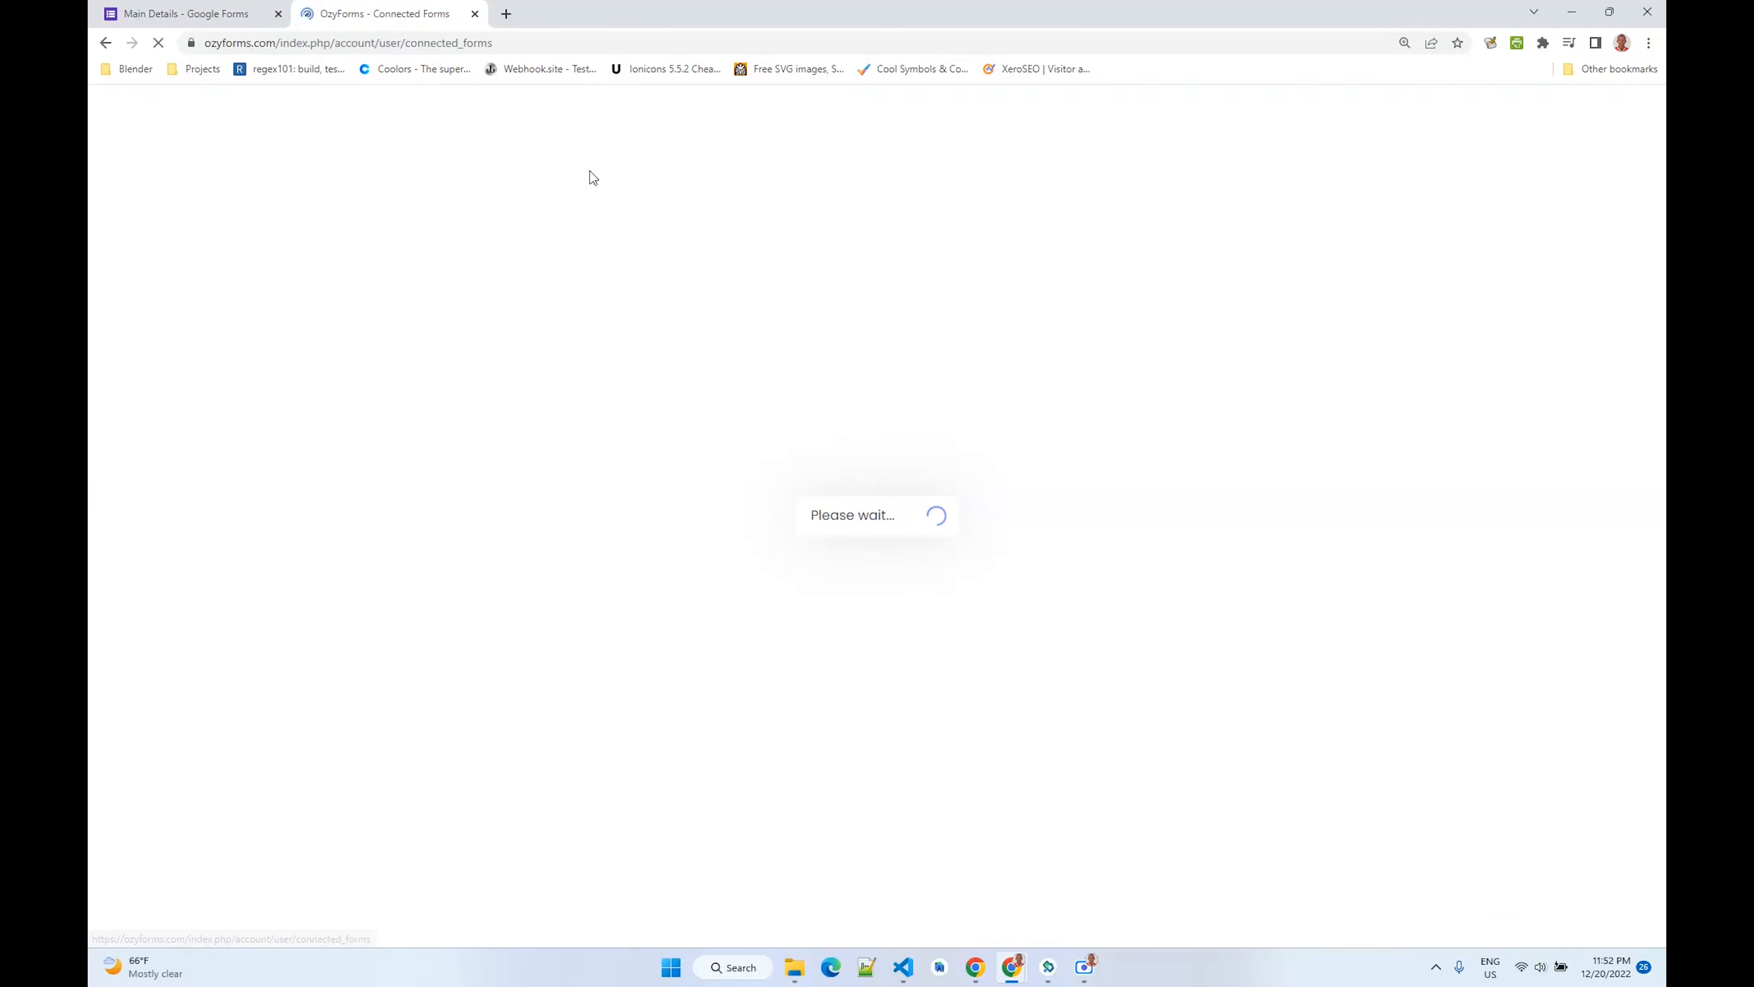
- Show 20 entries per page in the connected forms list
scroll(887, 455, down, 6)
scroll(888, 453, down, 3)
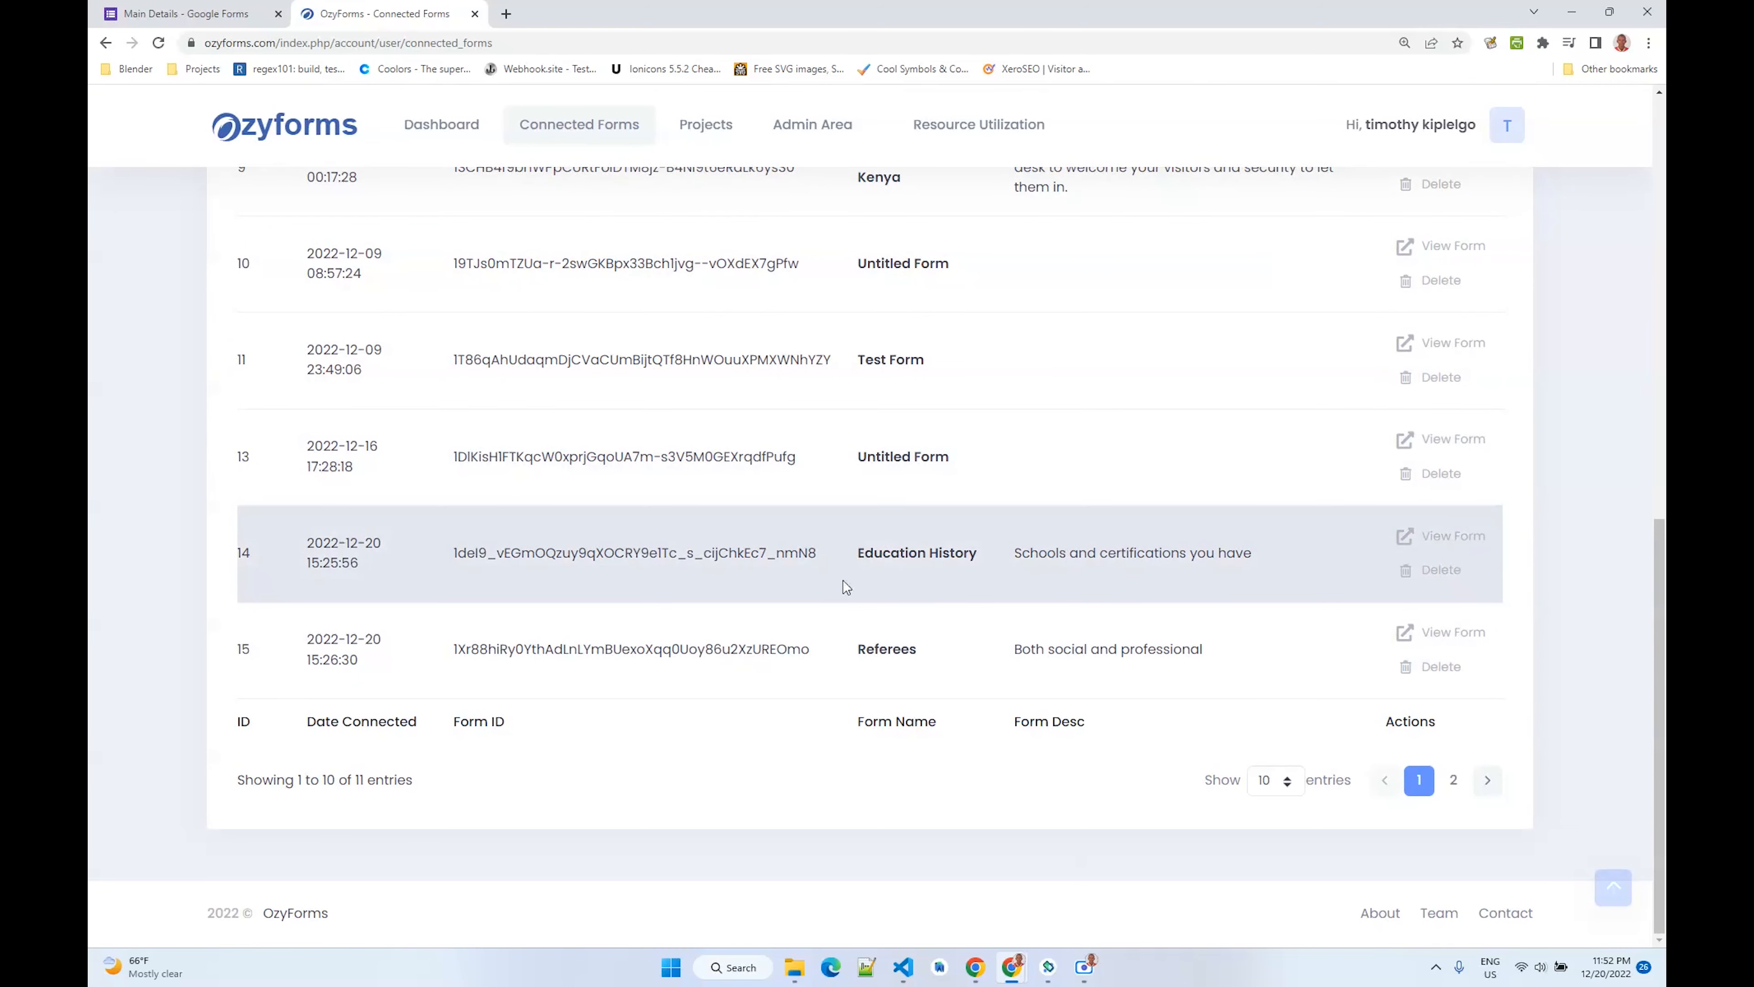
click(1275, 780)
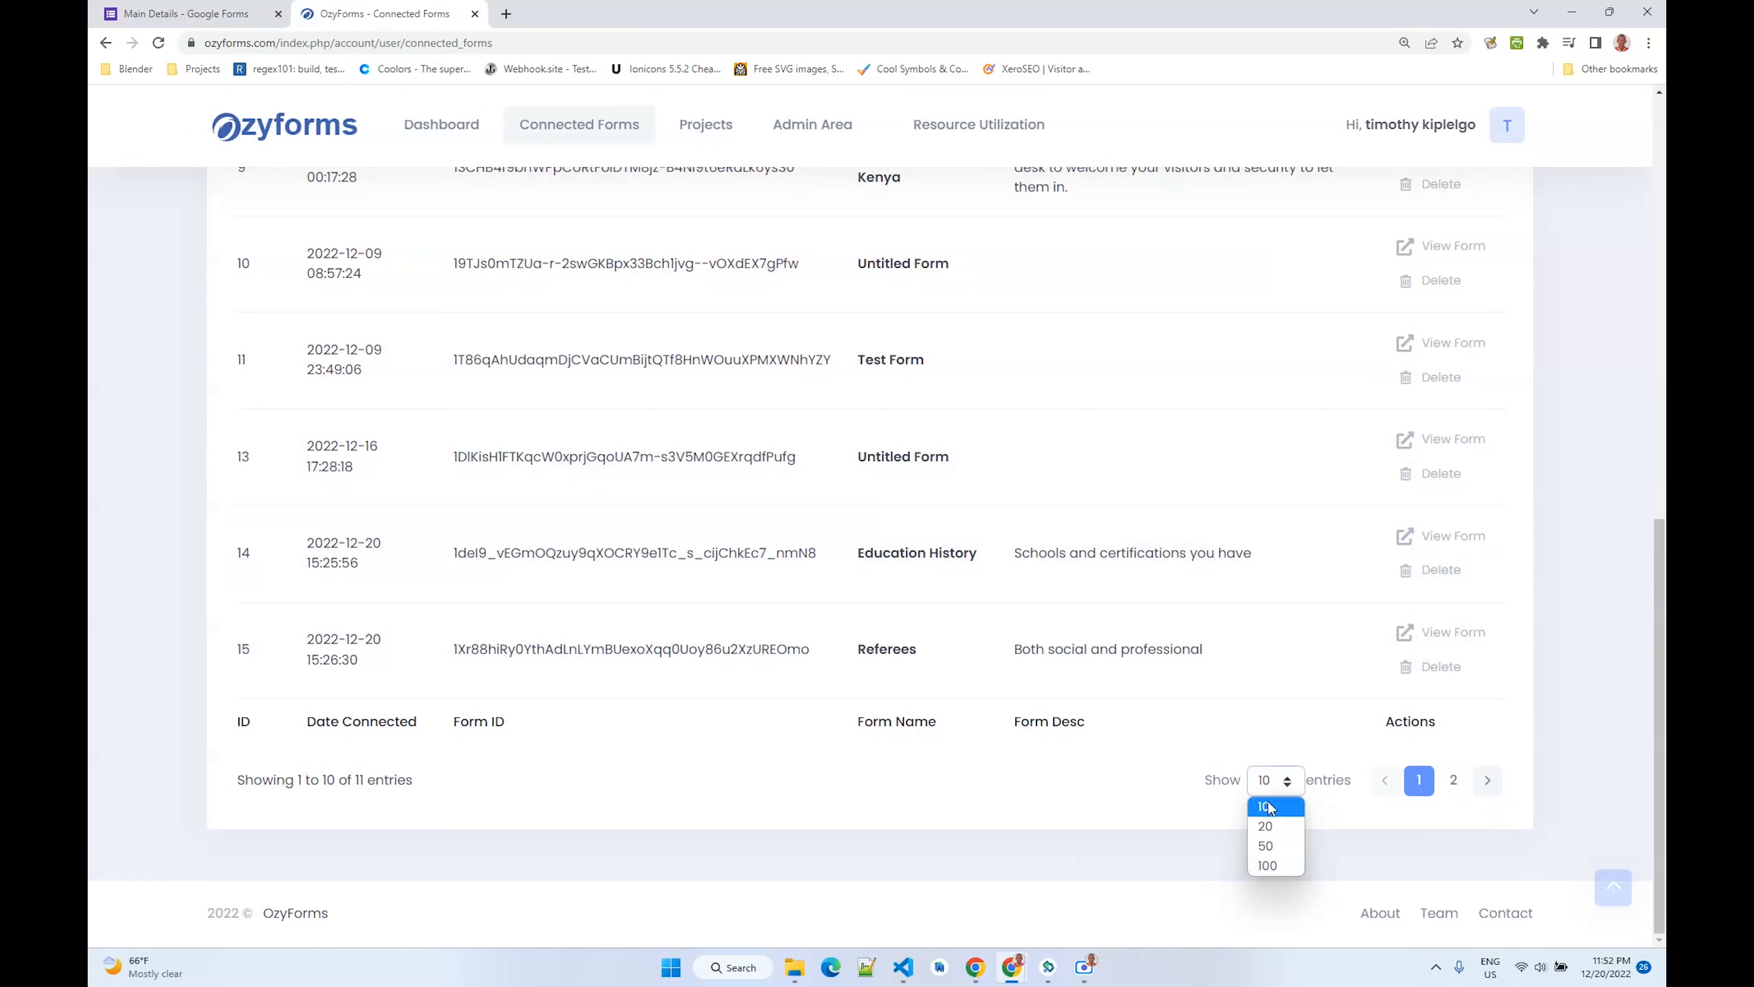
click(1266, 826)
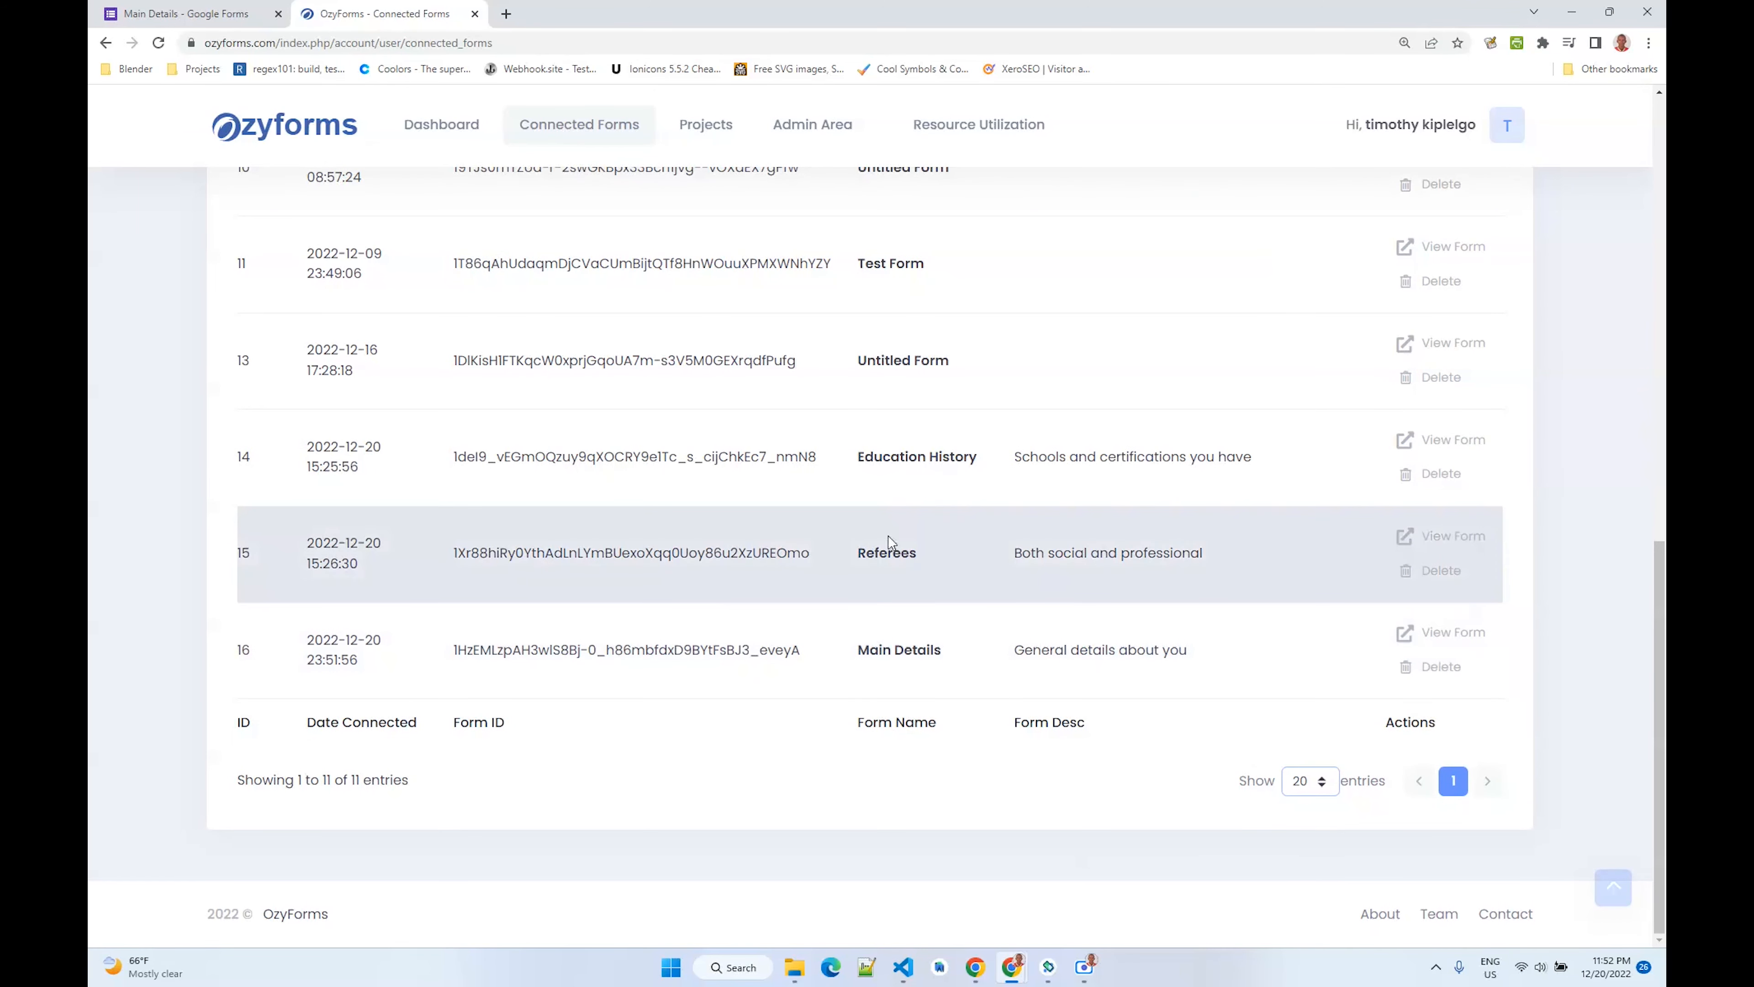
- Examine the form IDs of the Education History, Referees and Main Details connected forms
drag(866, 461, 1043, 462)
double_click(788, 457)
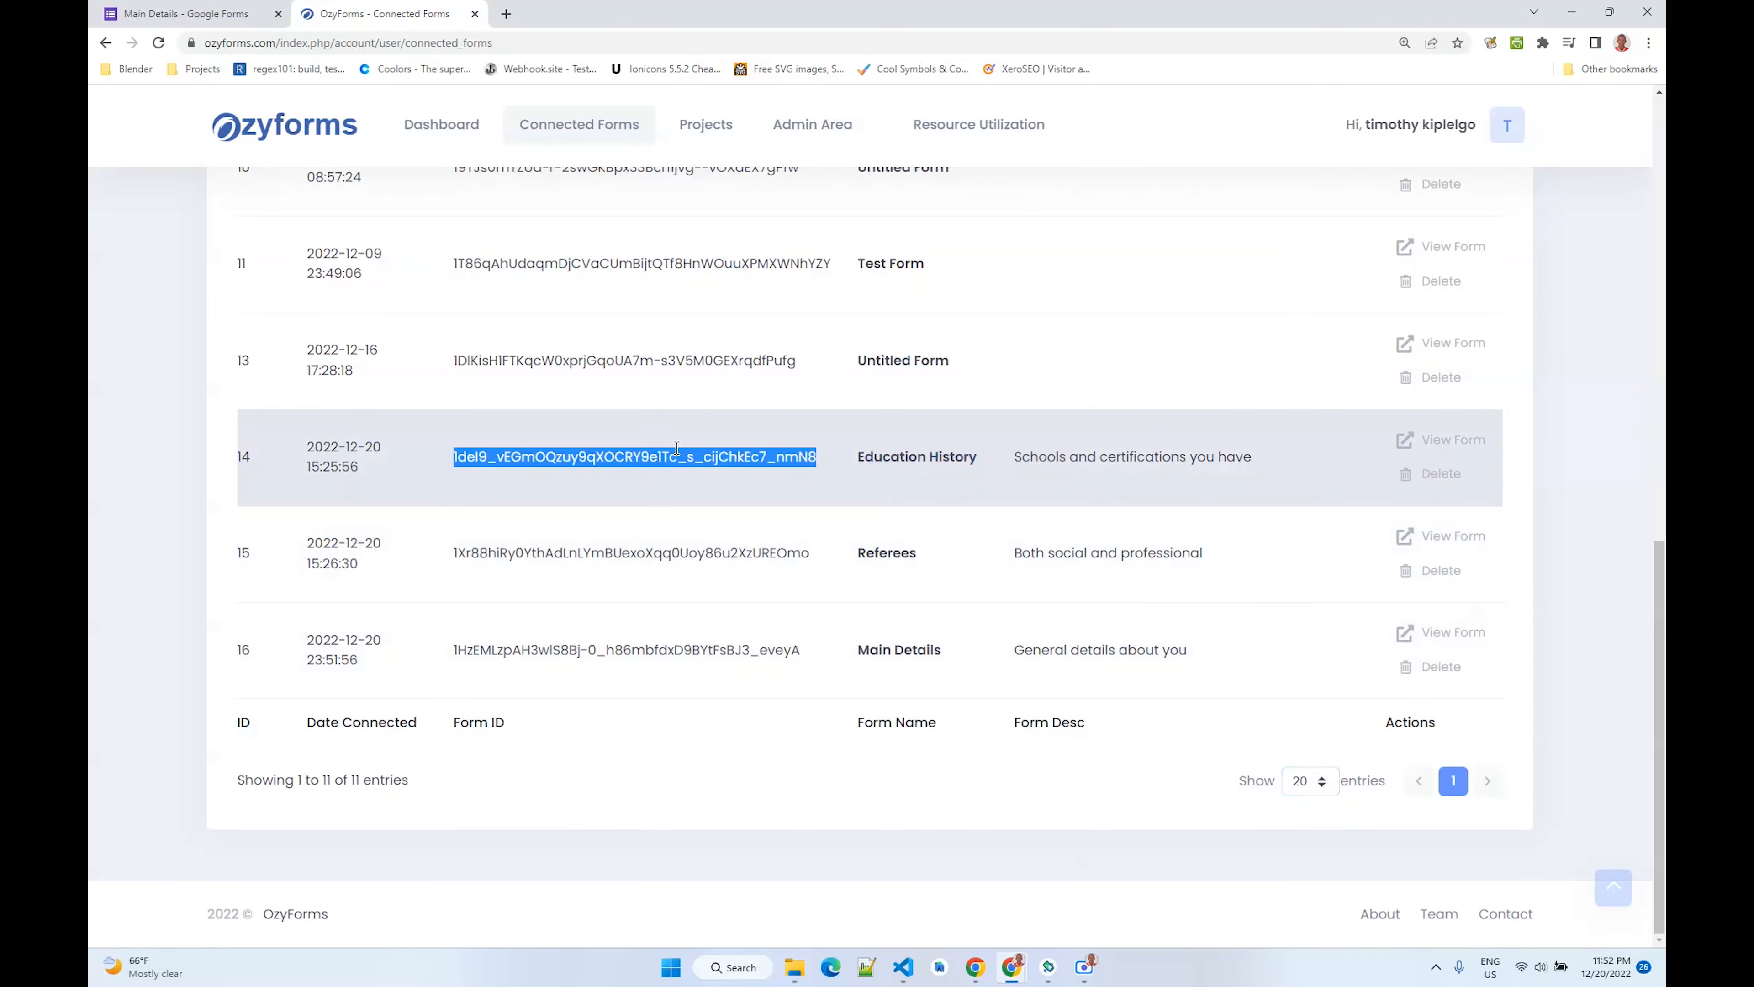
double_click(890, 553)
double_click(712, 557)
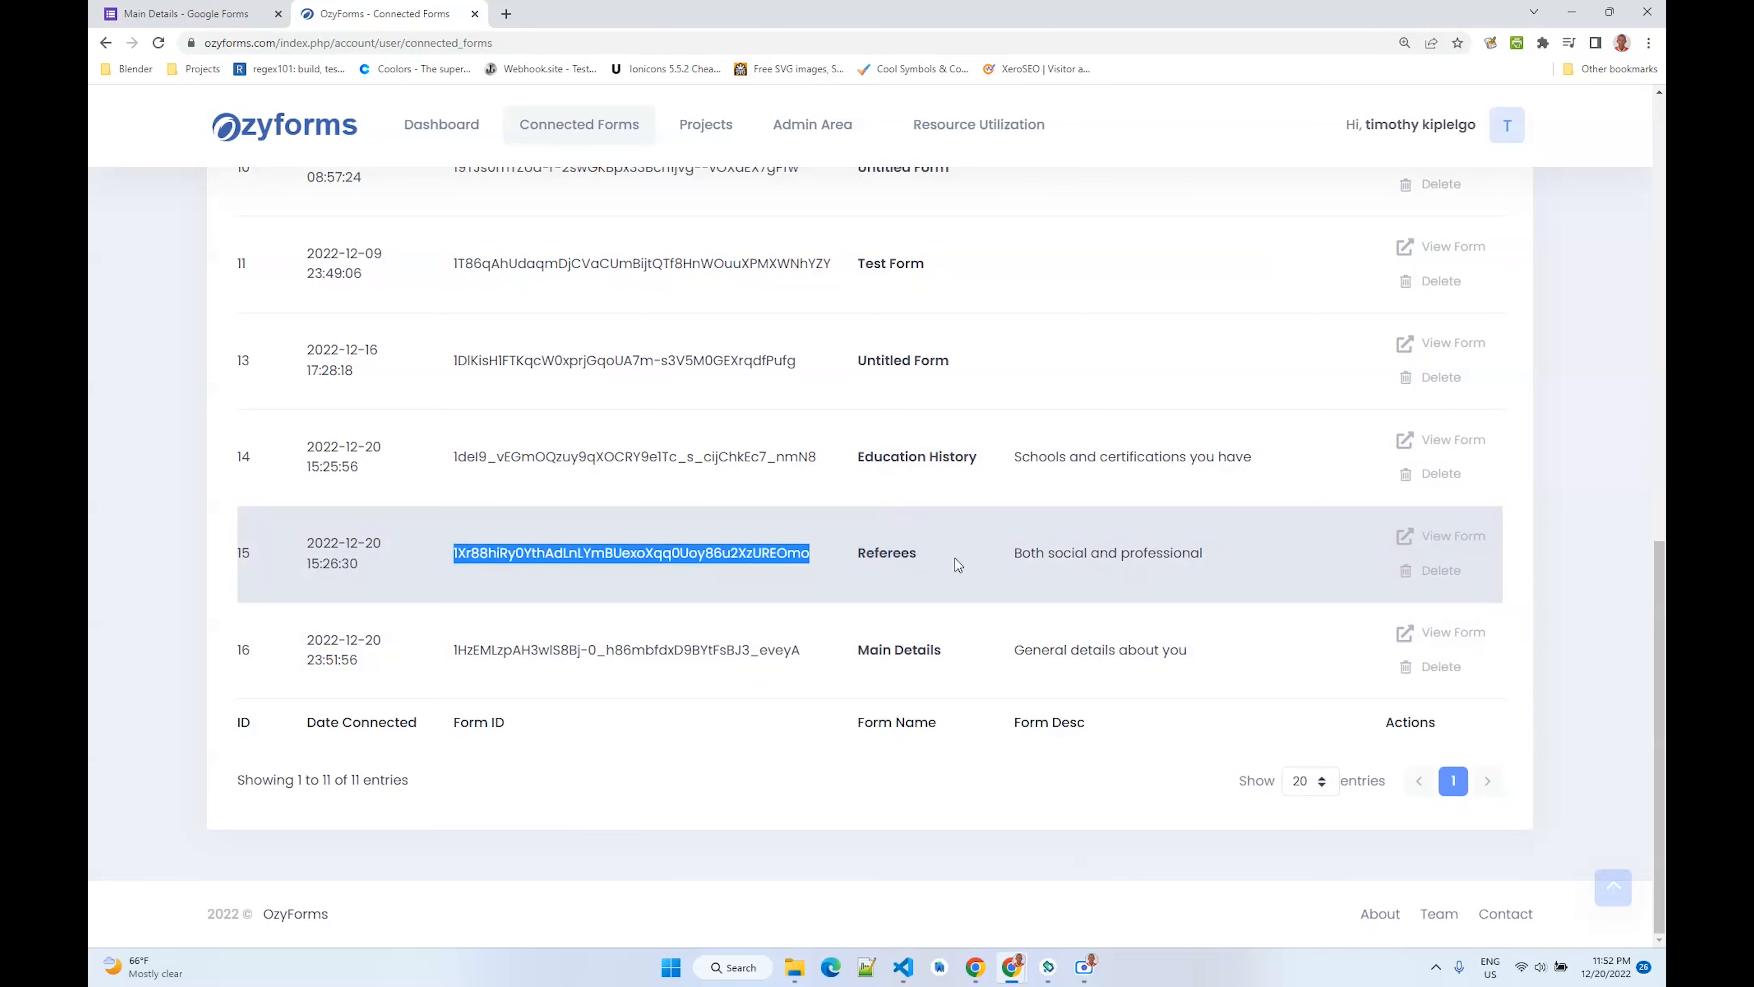
click(869, 641)
double_click(869, 641)
double_click(684, 642)
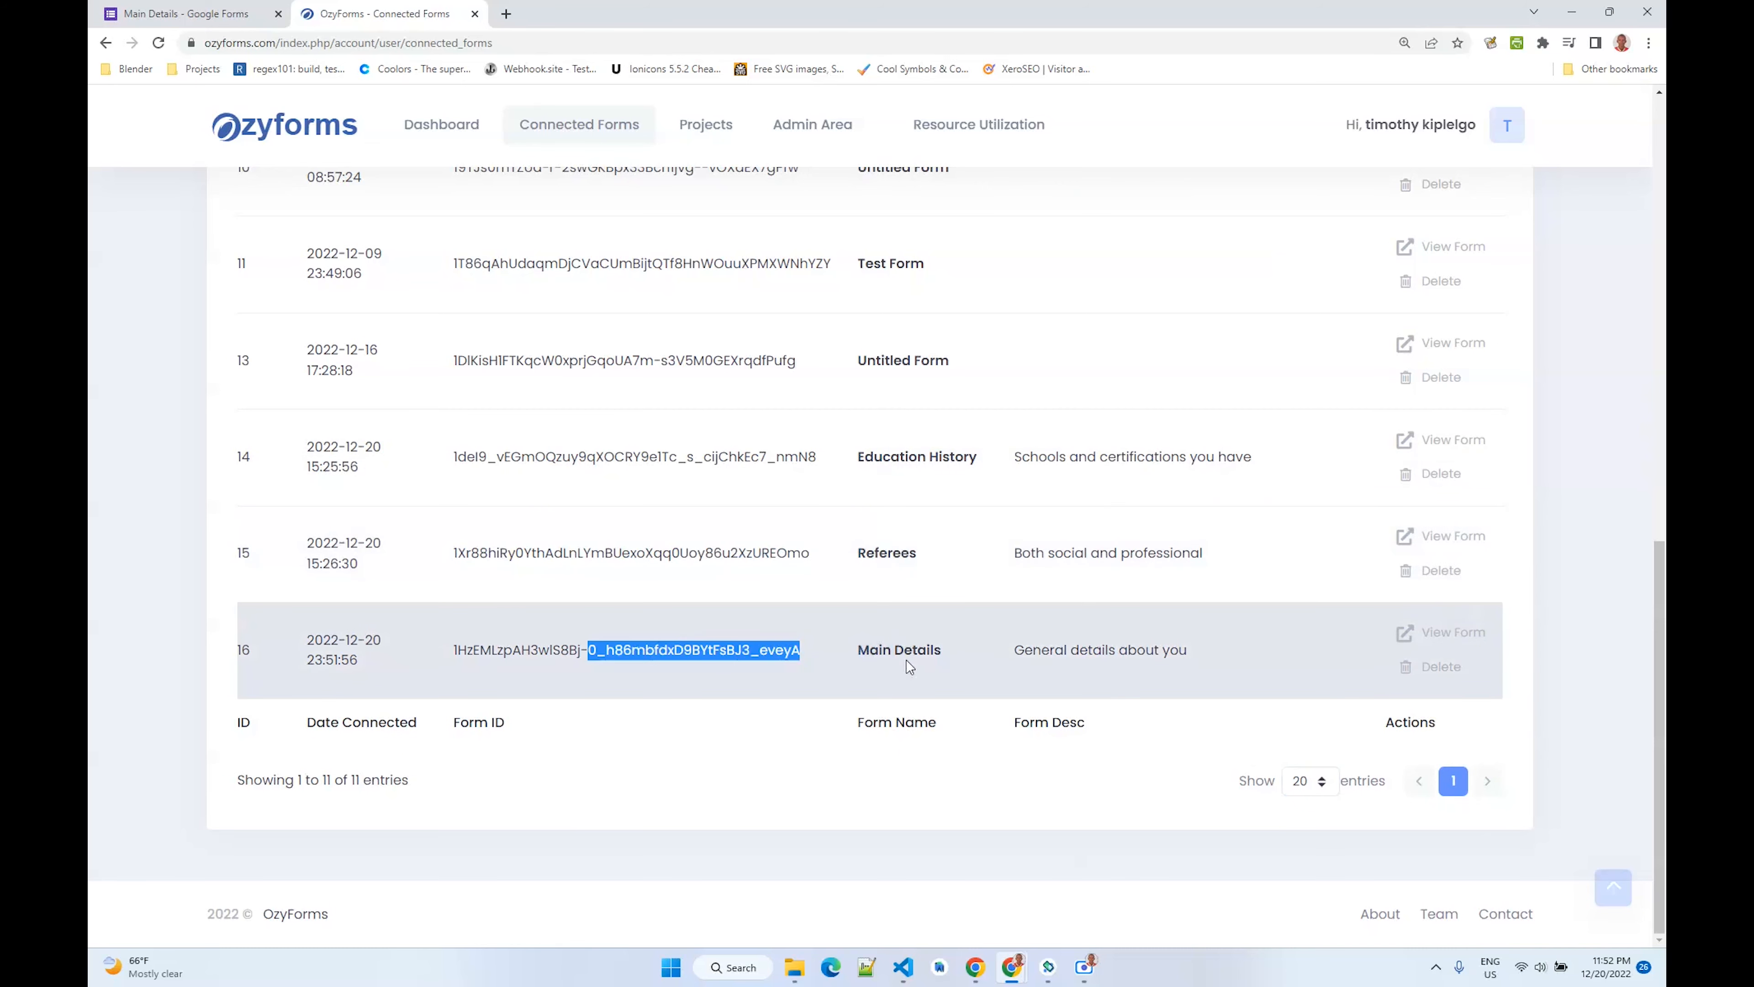
- Compare the Main Details Google Form with its entry in the connected forms list
click(183, 14)
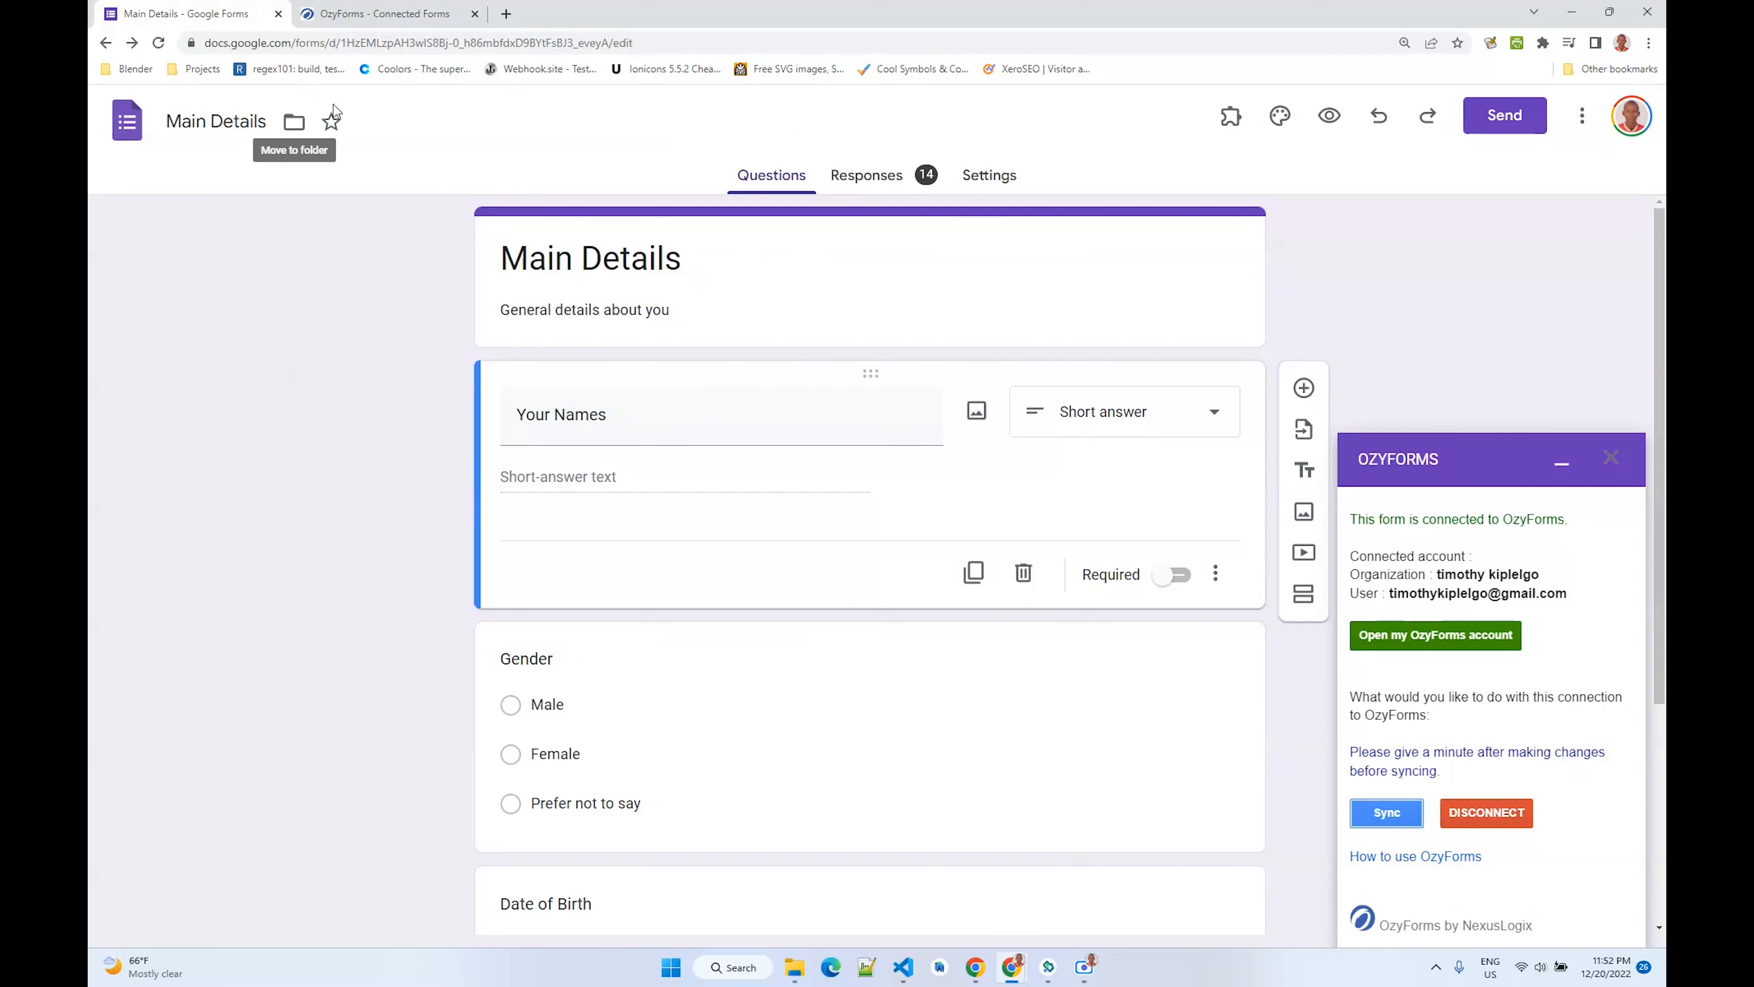
click(414, 14)
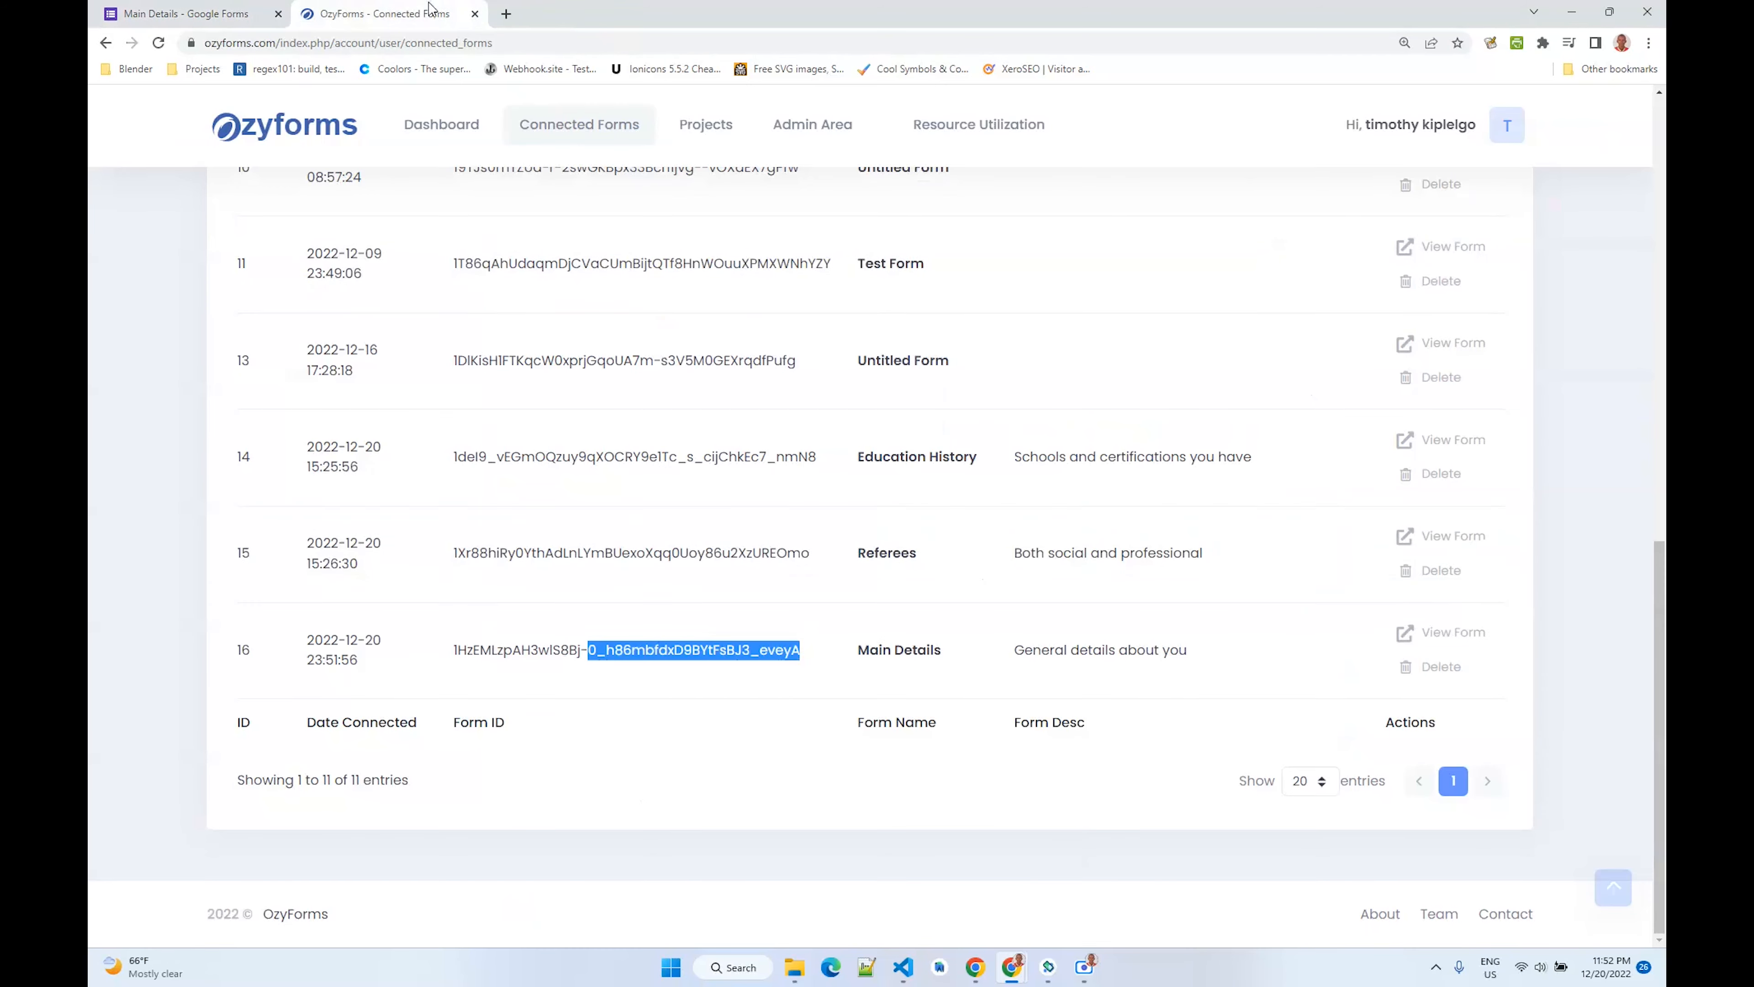
click(561, 669)
drag(309, 653, 1323, 654)
scroll(1263, 661, up, 15)
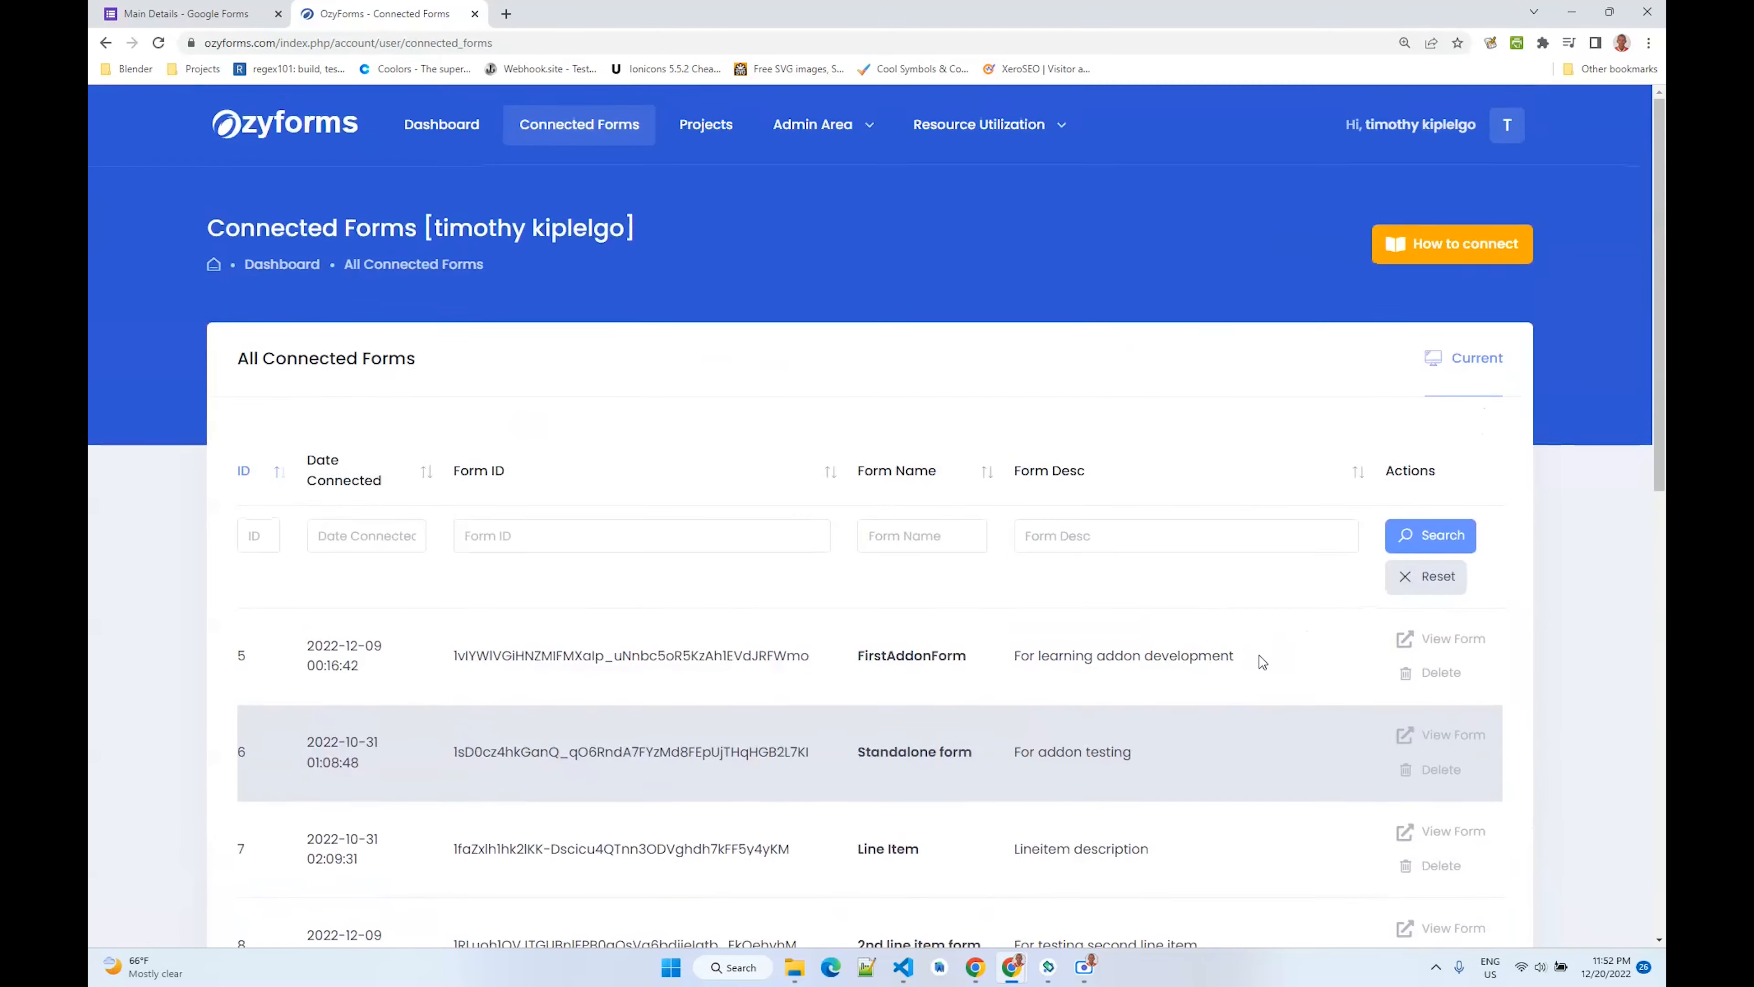
scroll(1263, 662, down, 15)
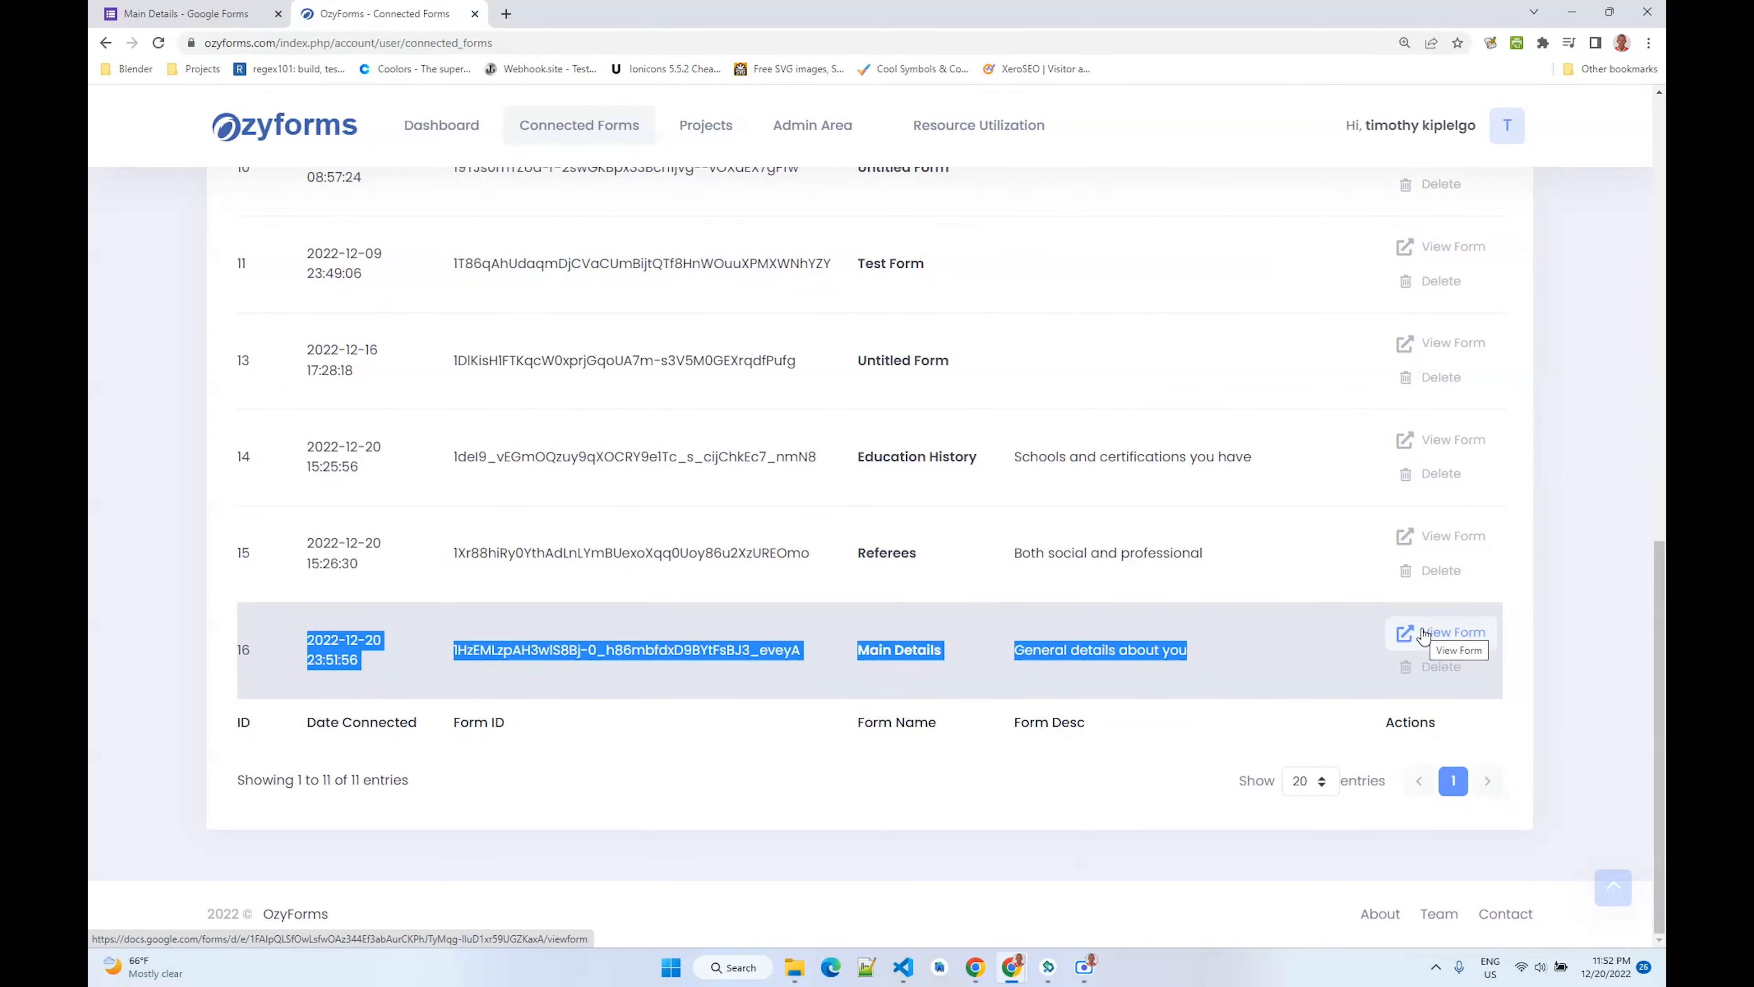
scroll(853, 487, up, 15)
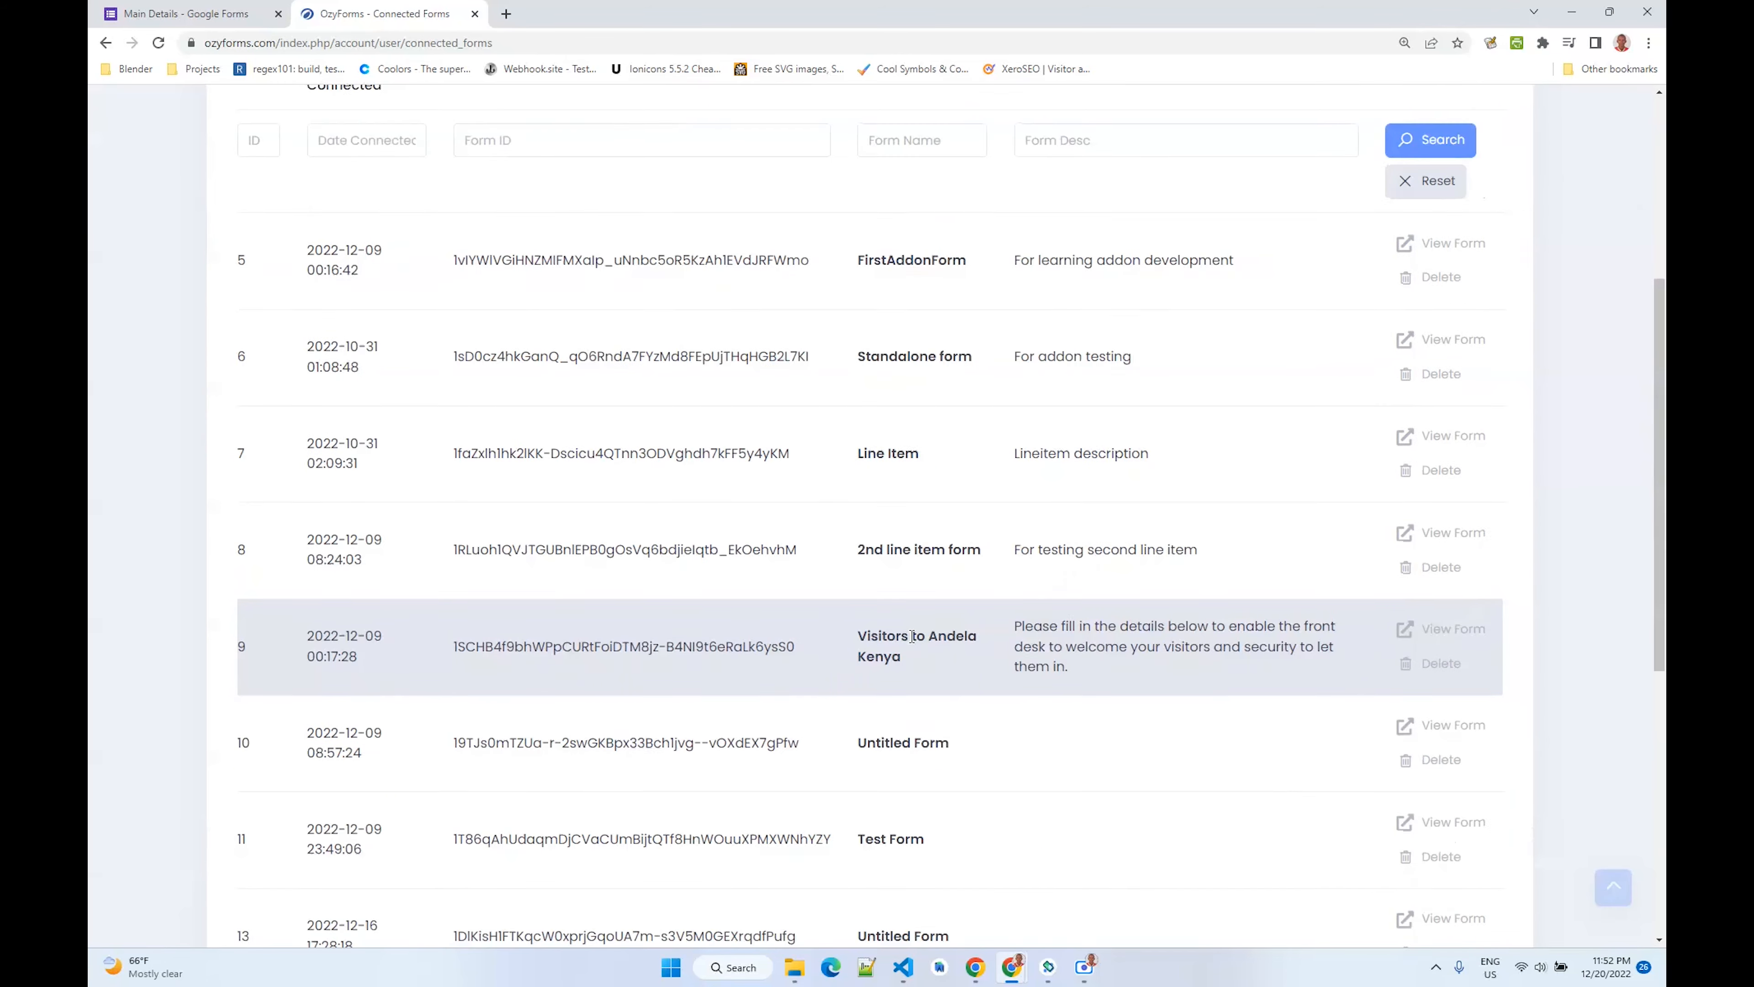
- Open the Projects page
click(575, 126)
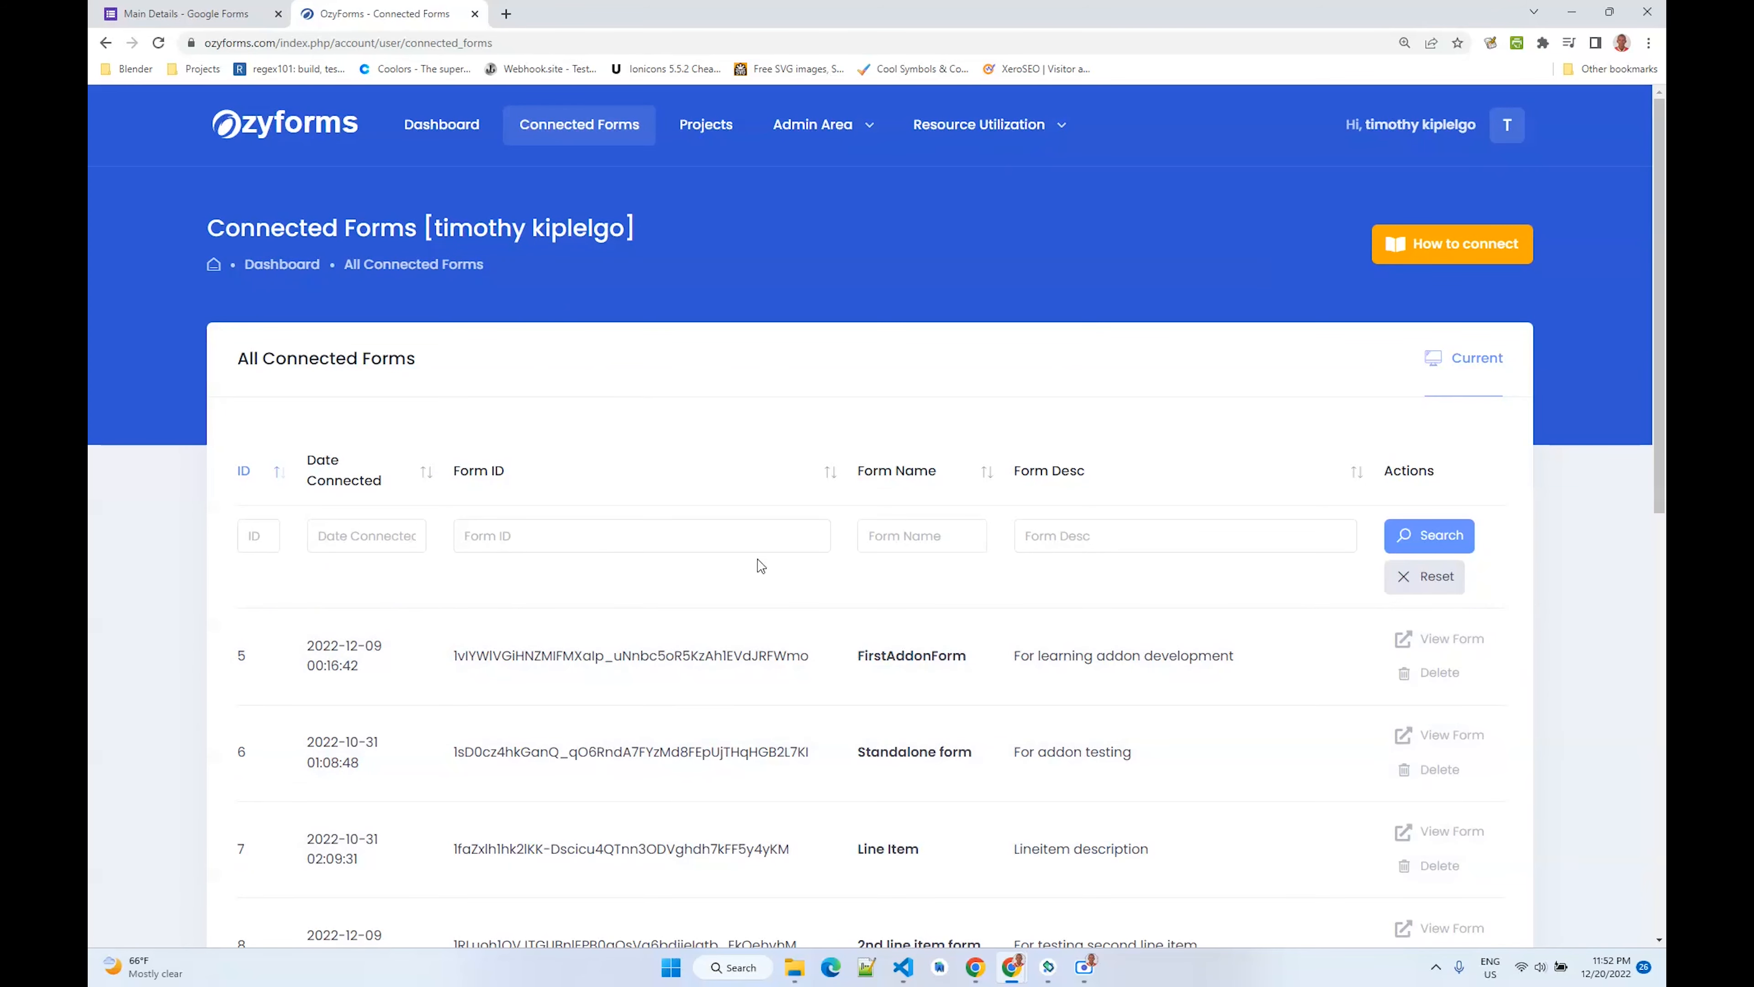
scroll(767, 595, down, 5)
scroll(561, 595, up, 5)
click(705, 126)
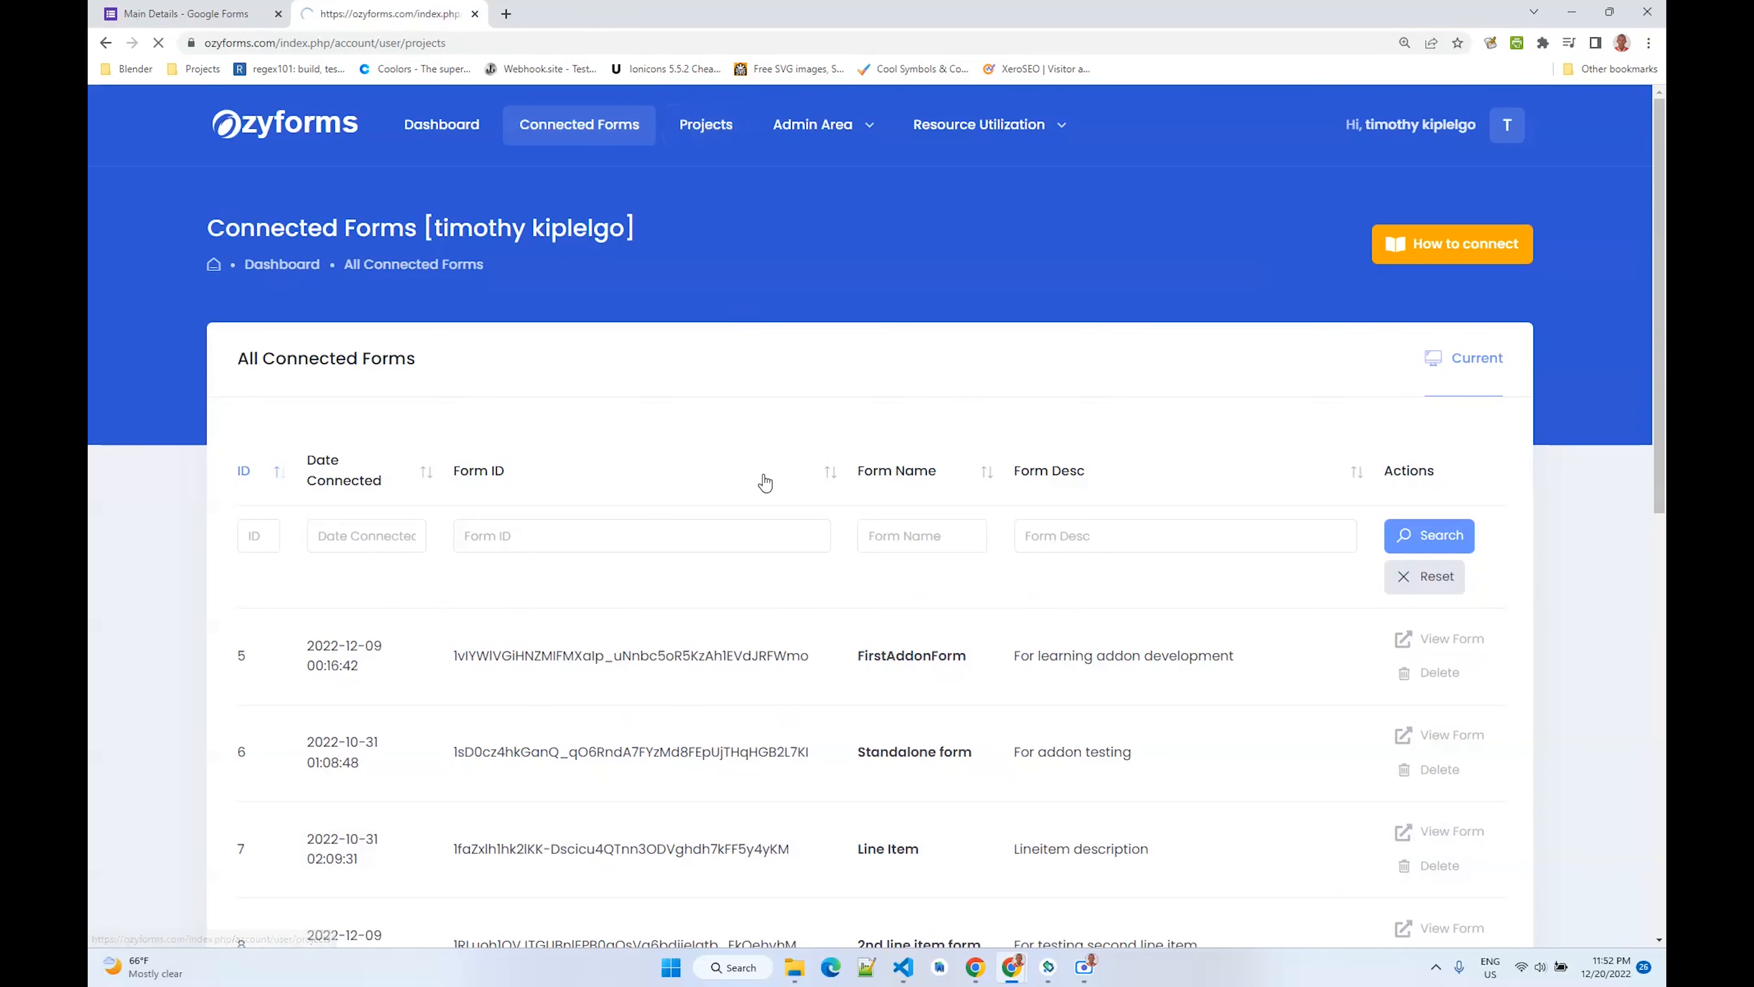
click(1406, 460)
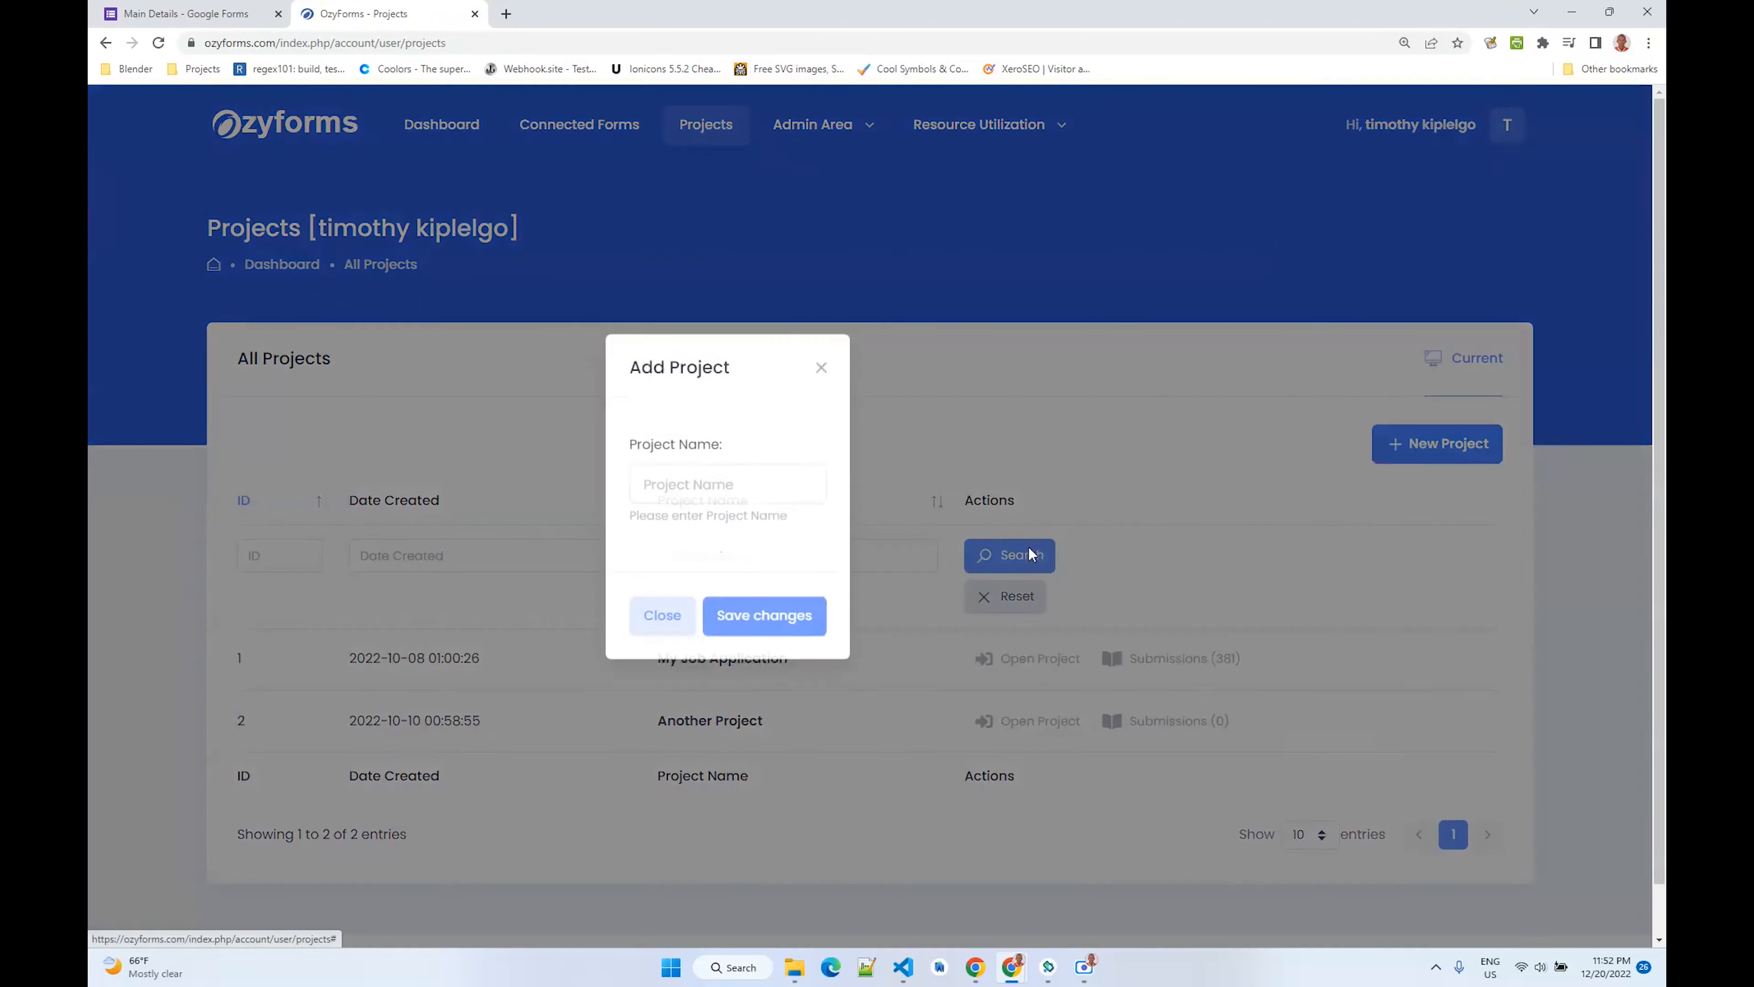
click(767, 503)
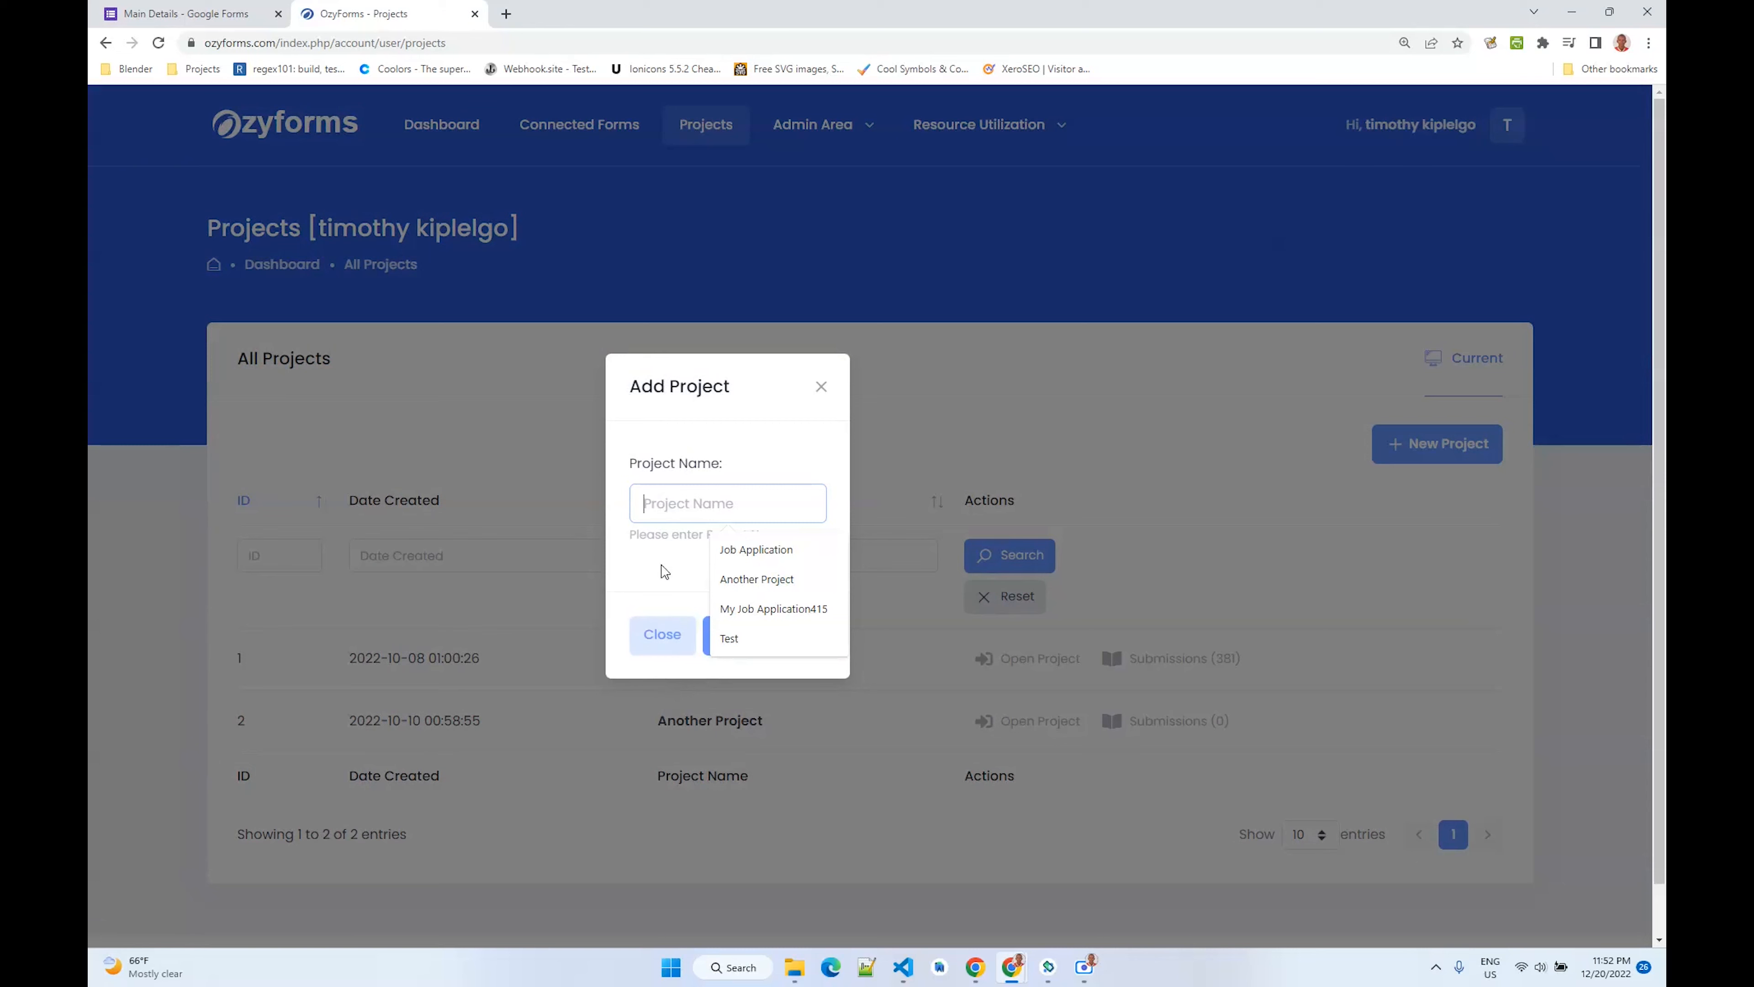
click(662, 634)
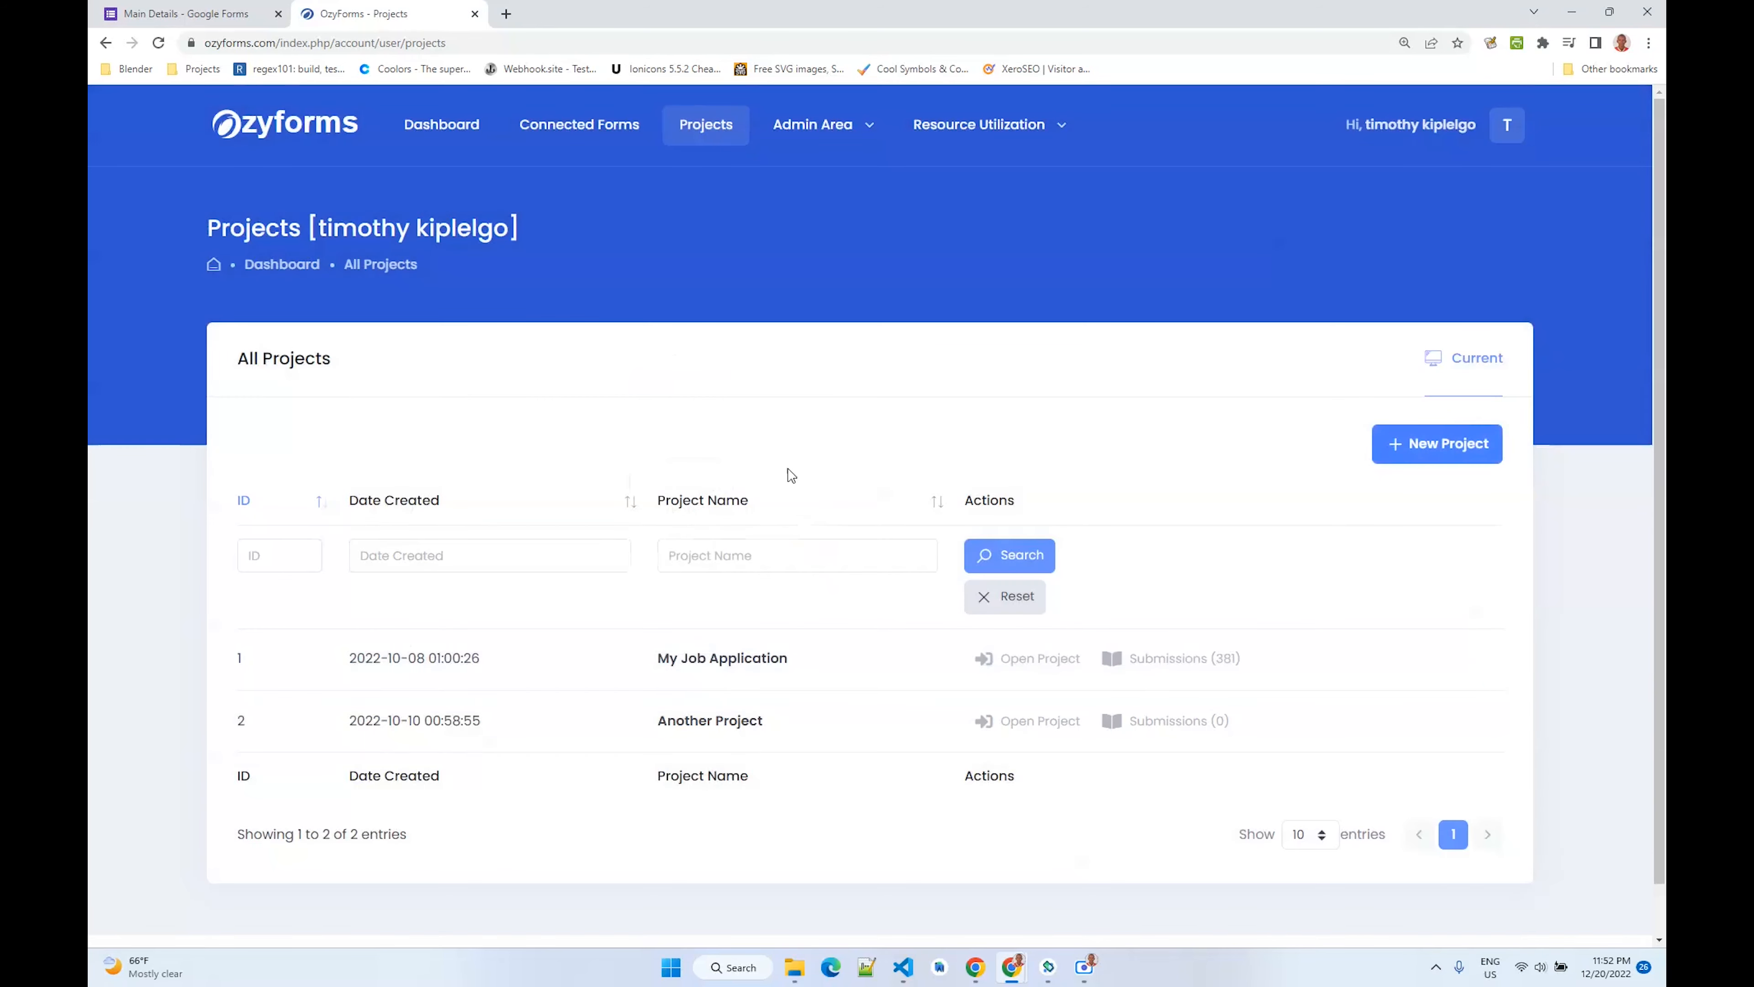
- Open the My Job Application project
scroll(644, 584, down, 1)
drag(334, 611, 847, 621)
click(847, 621)
click(1022, 608)
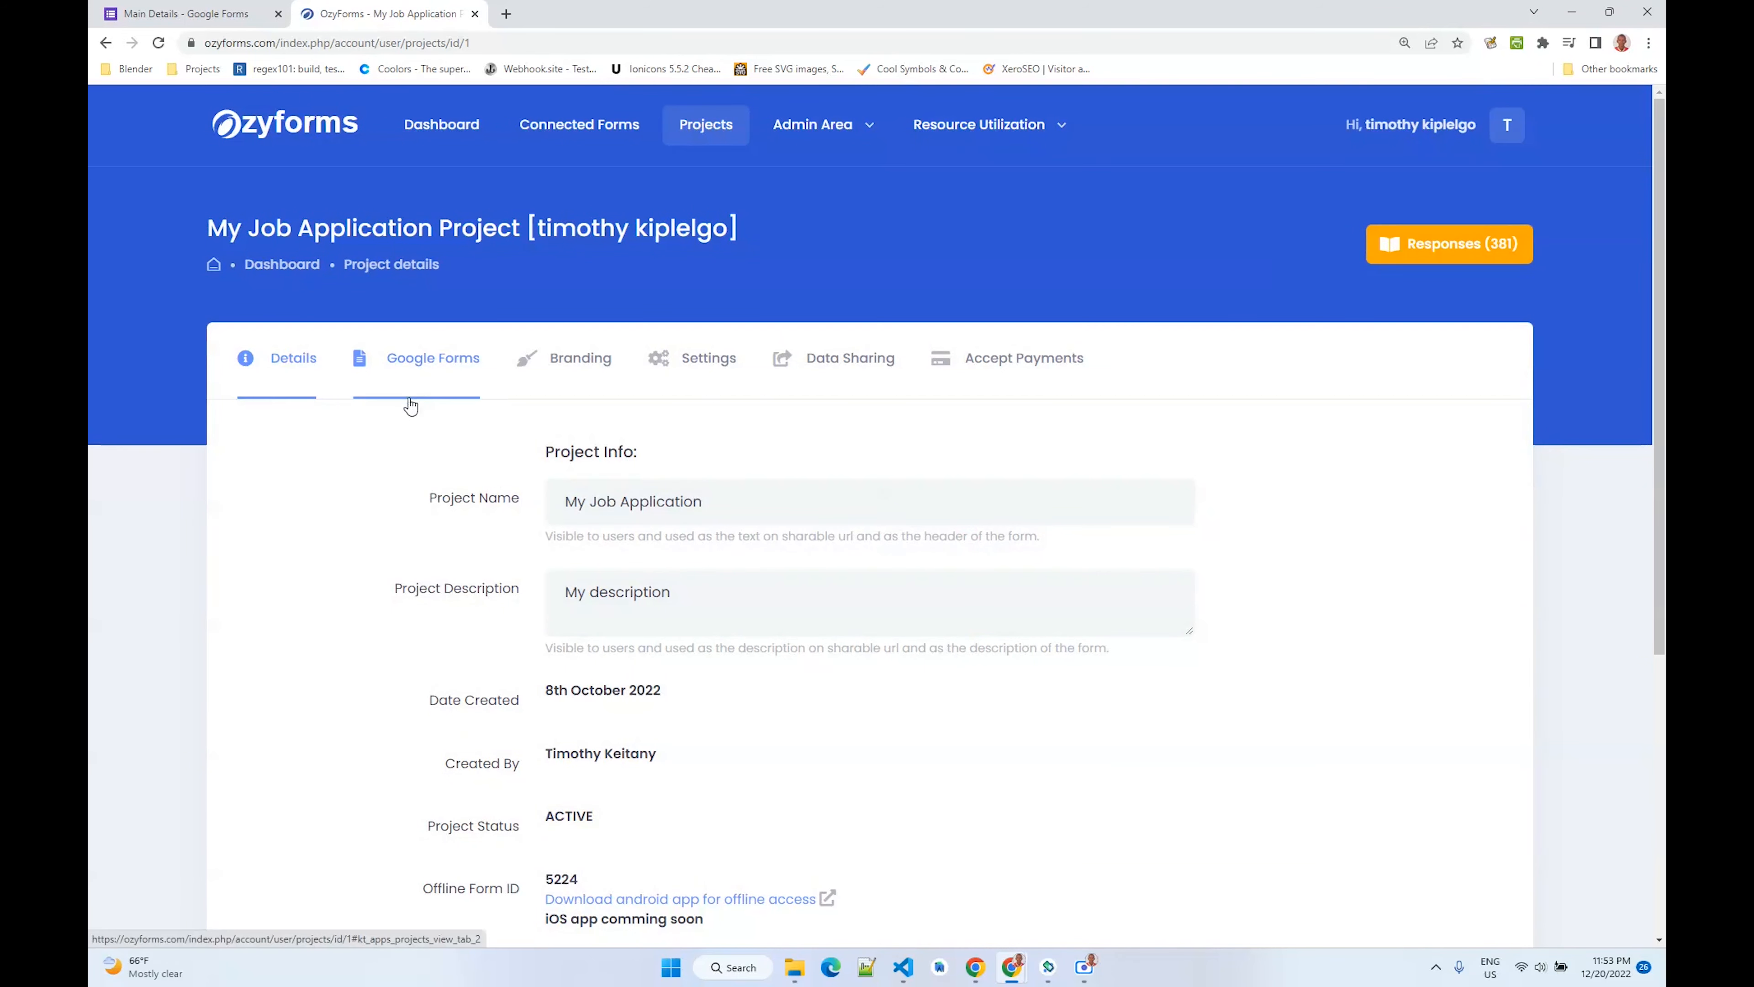
- Review the project's details, highlighting the offline form ID
scroll(407, 428, down, 4)
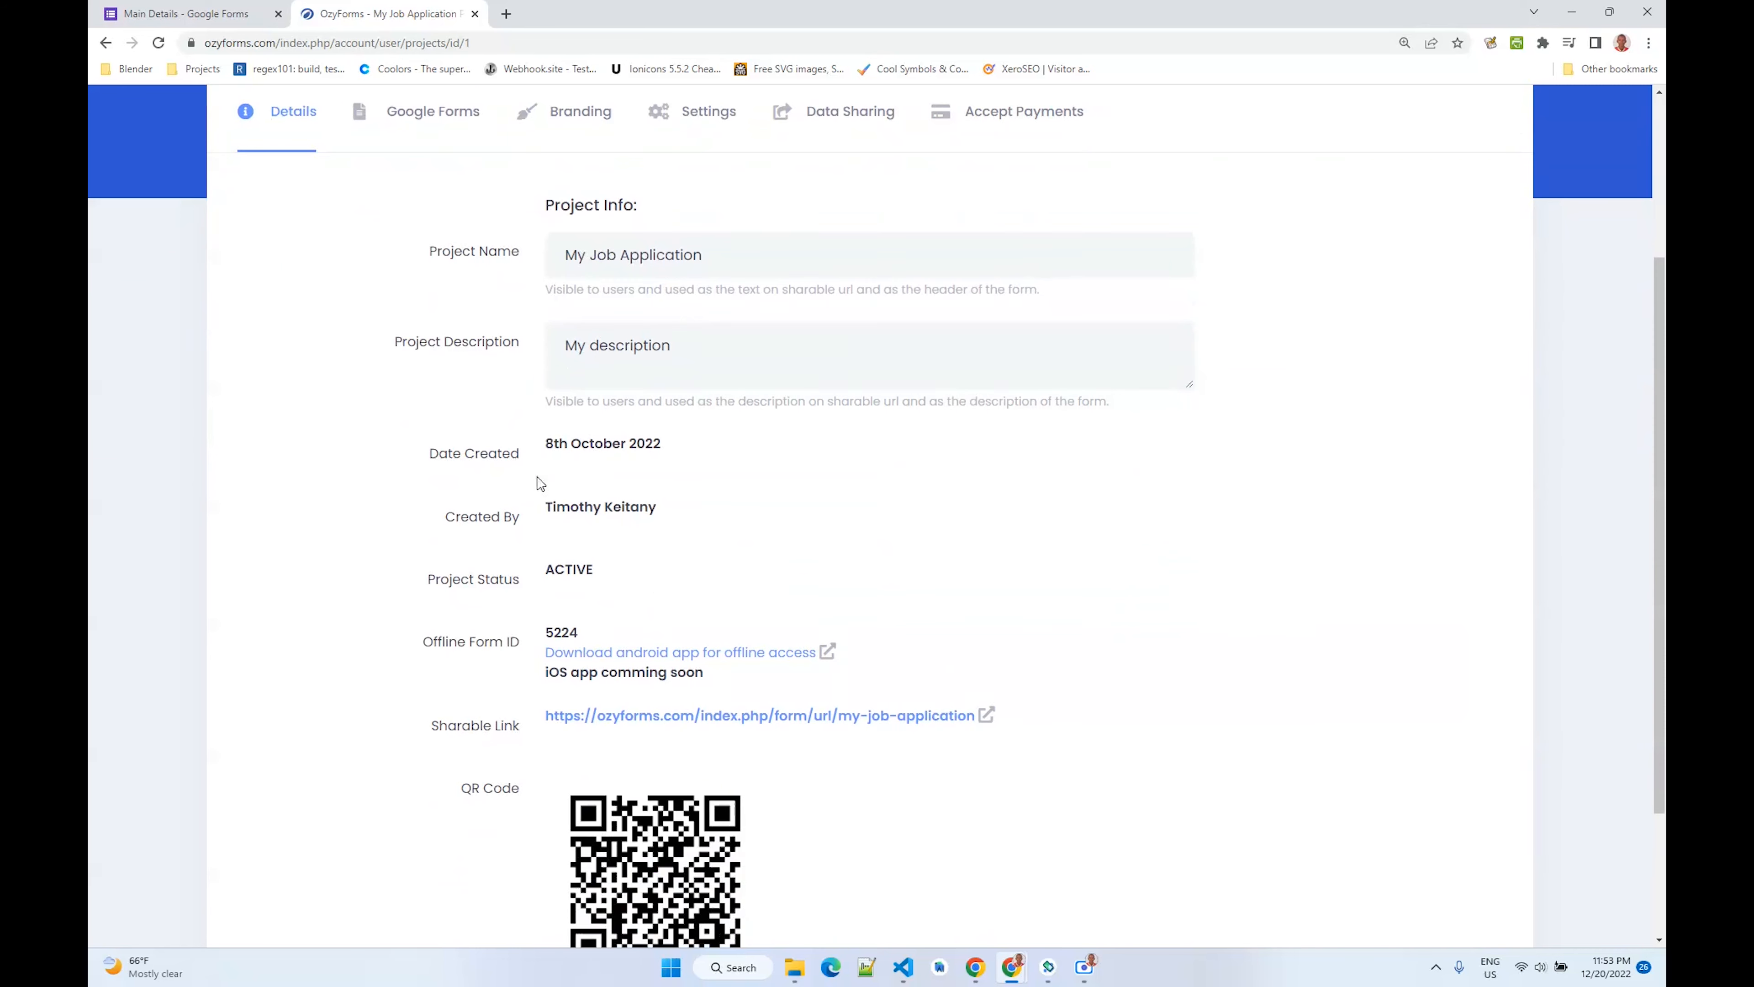
scroll(462, 479, down, 3)
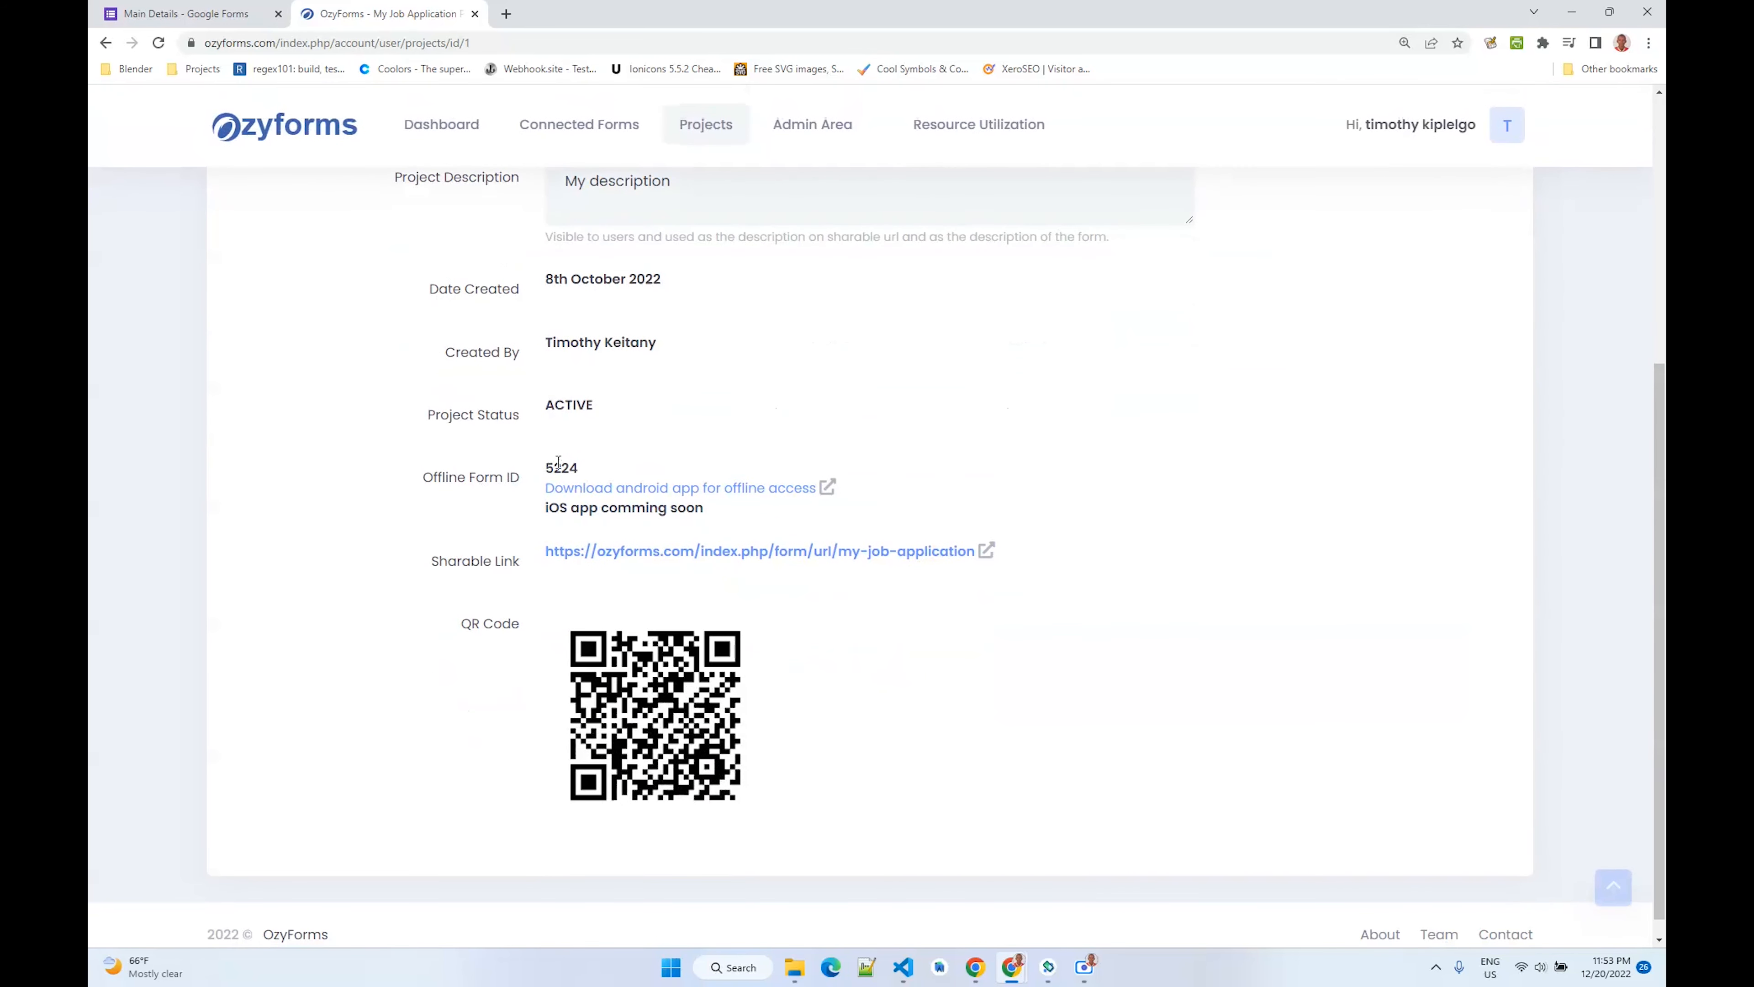
drag(419, 481, 518, 487)
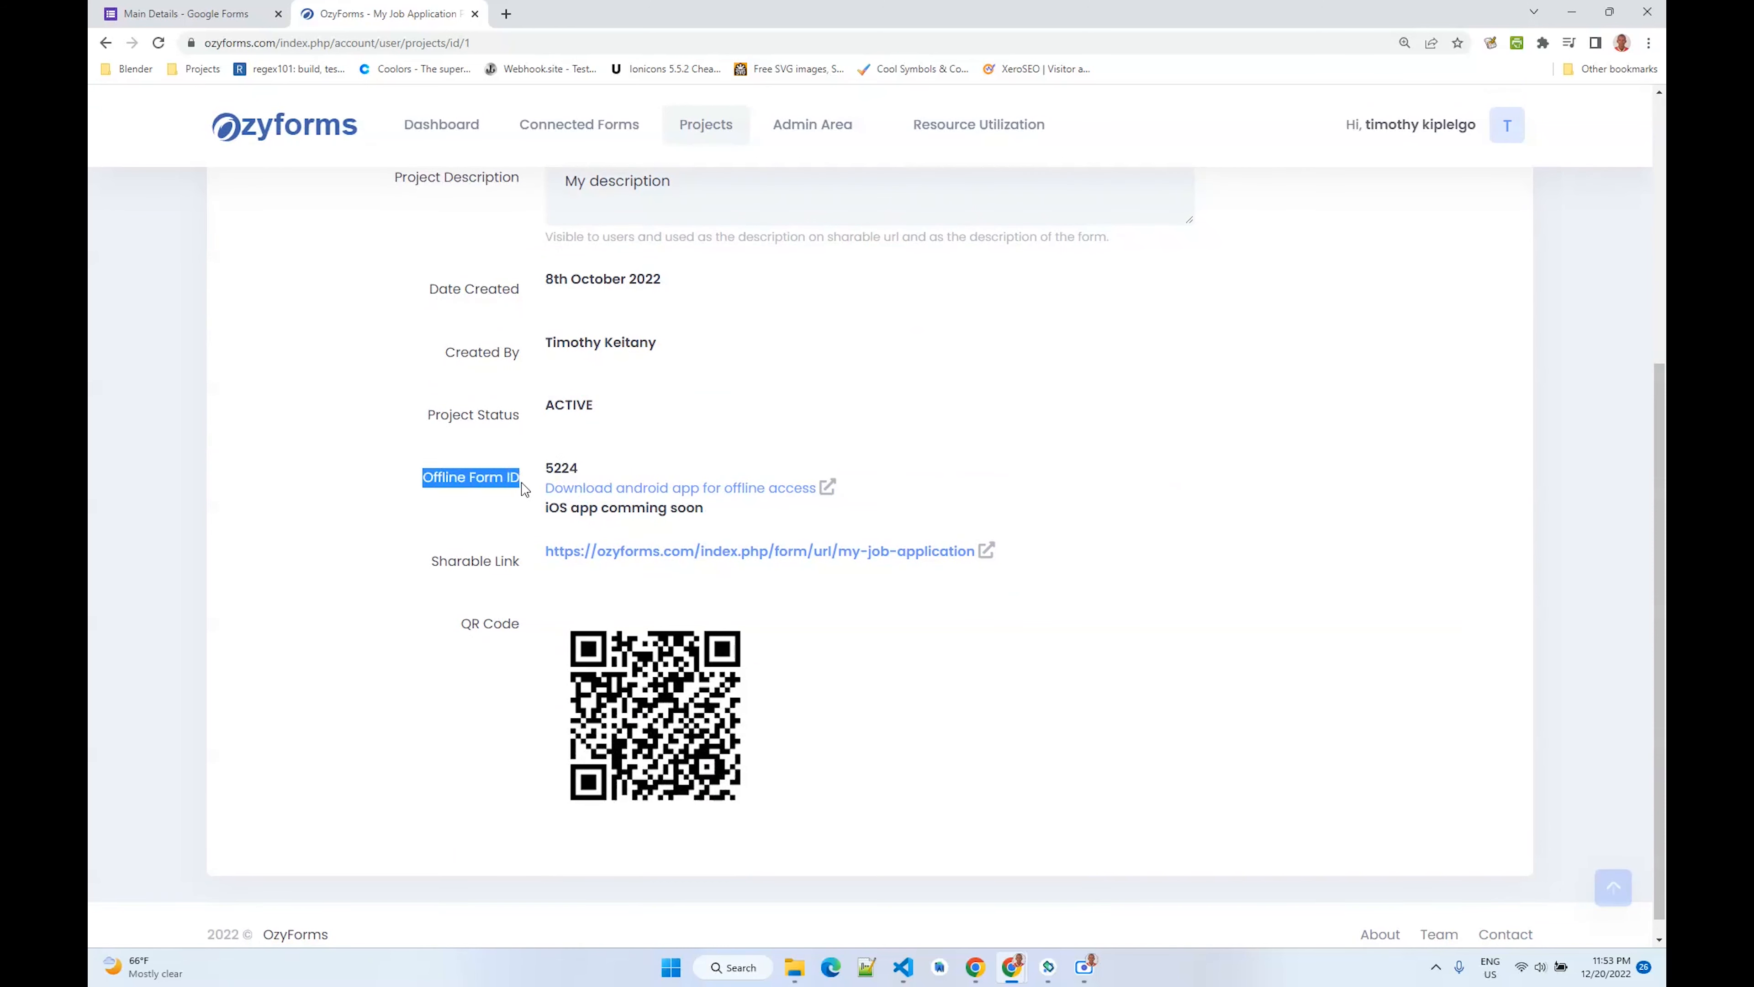
click(514, 486)
double_click(553, 464)
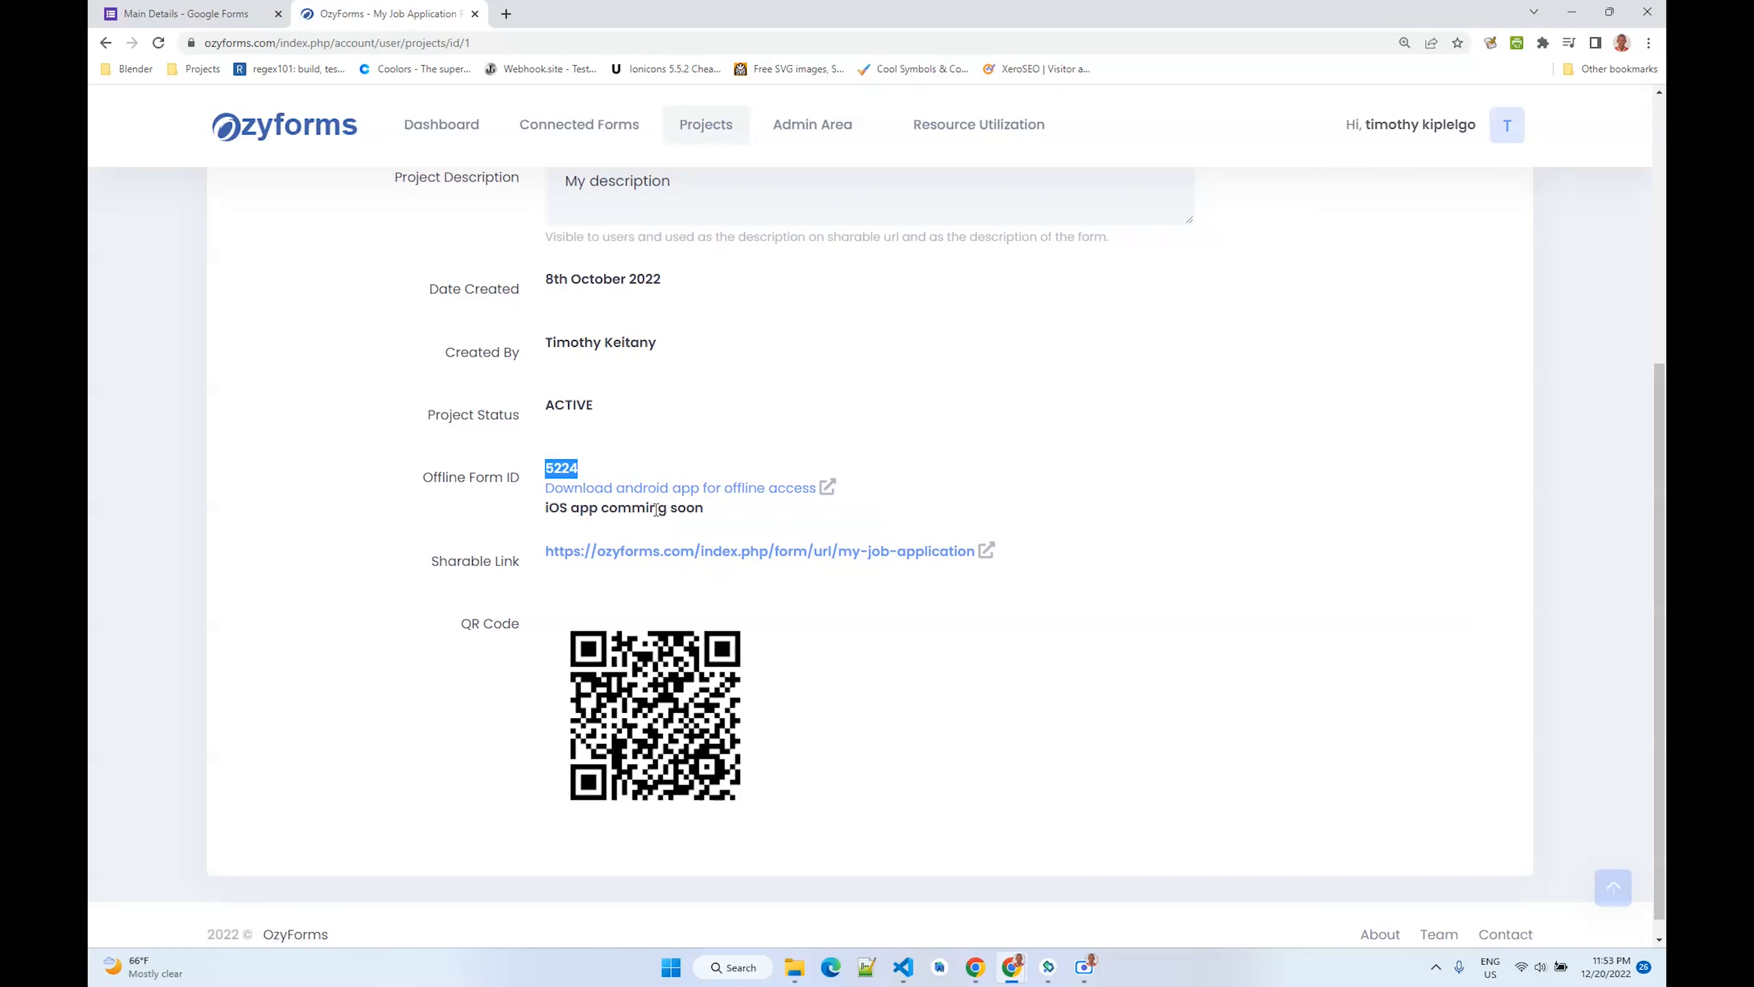
- Open and close the Android app download page for offline access
click(660, 489)
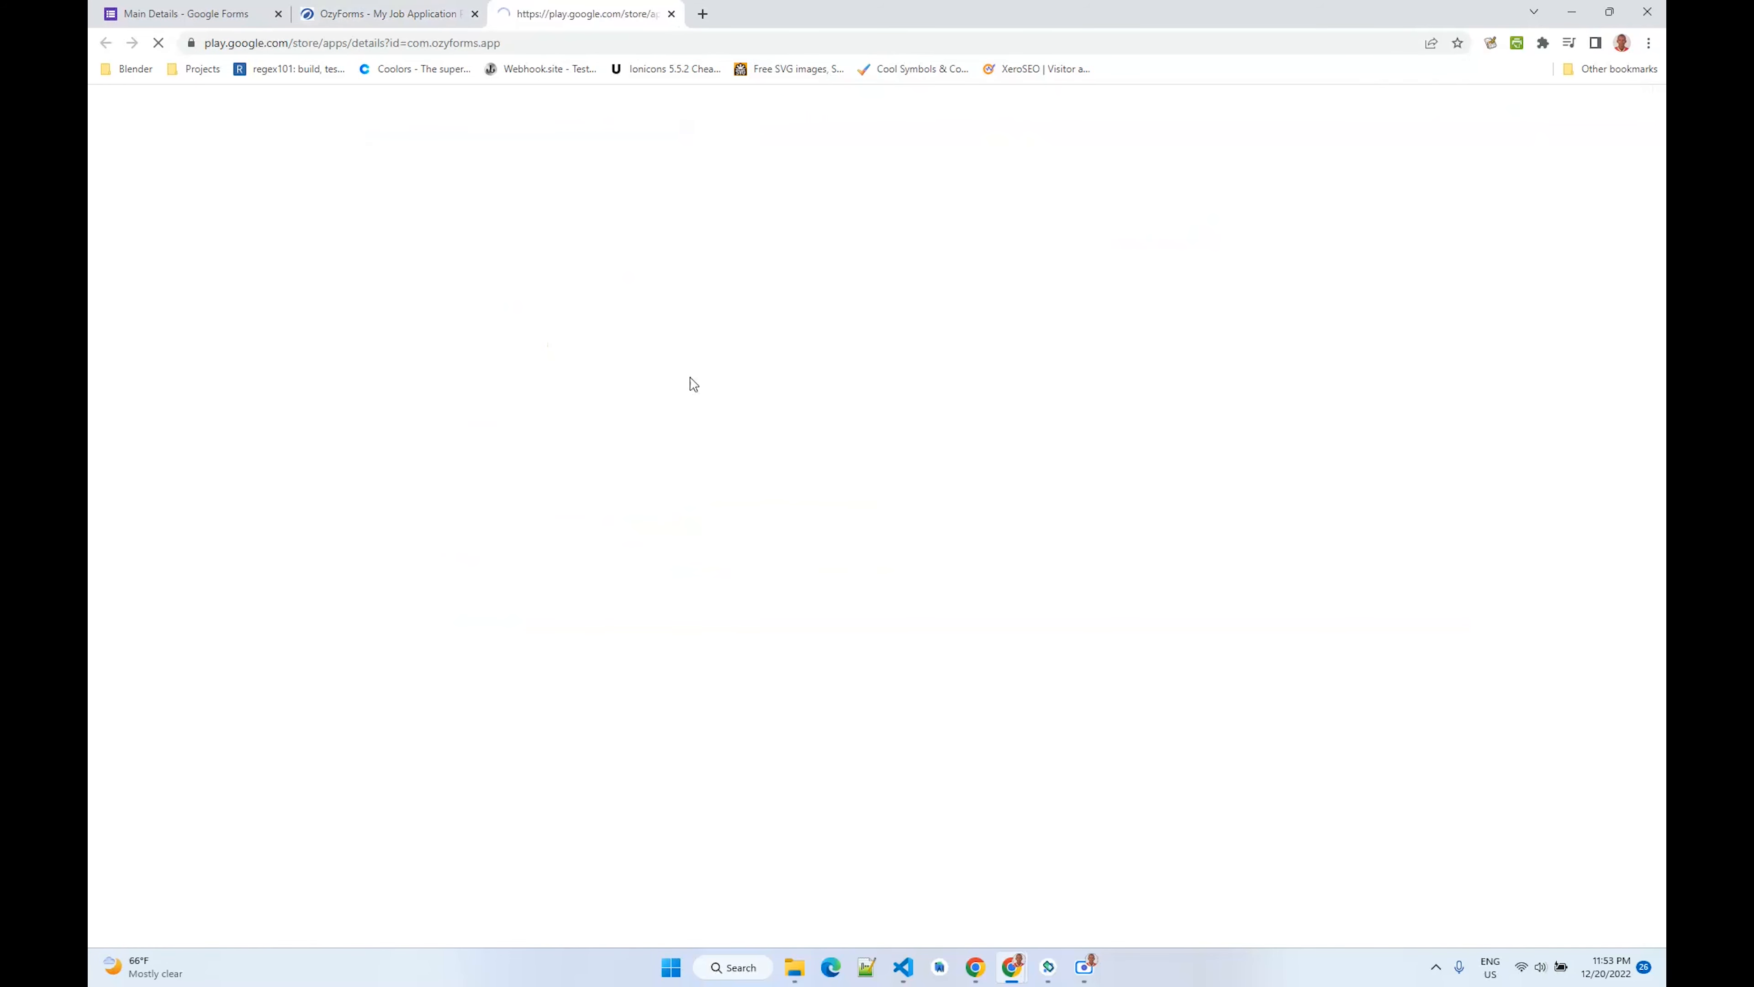
scroll(695, 416, down, 3)
scroll(696, 418, up, 2)
scroll(695, 417, up, 2)
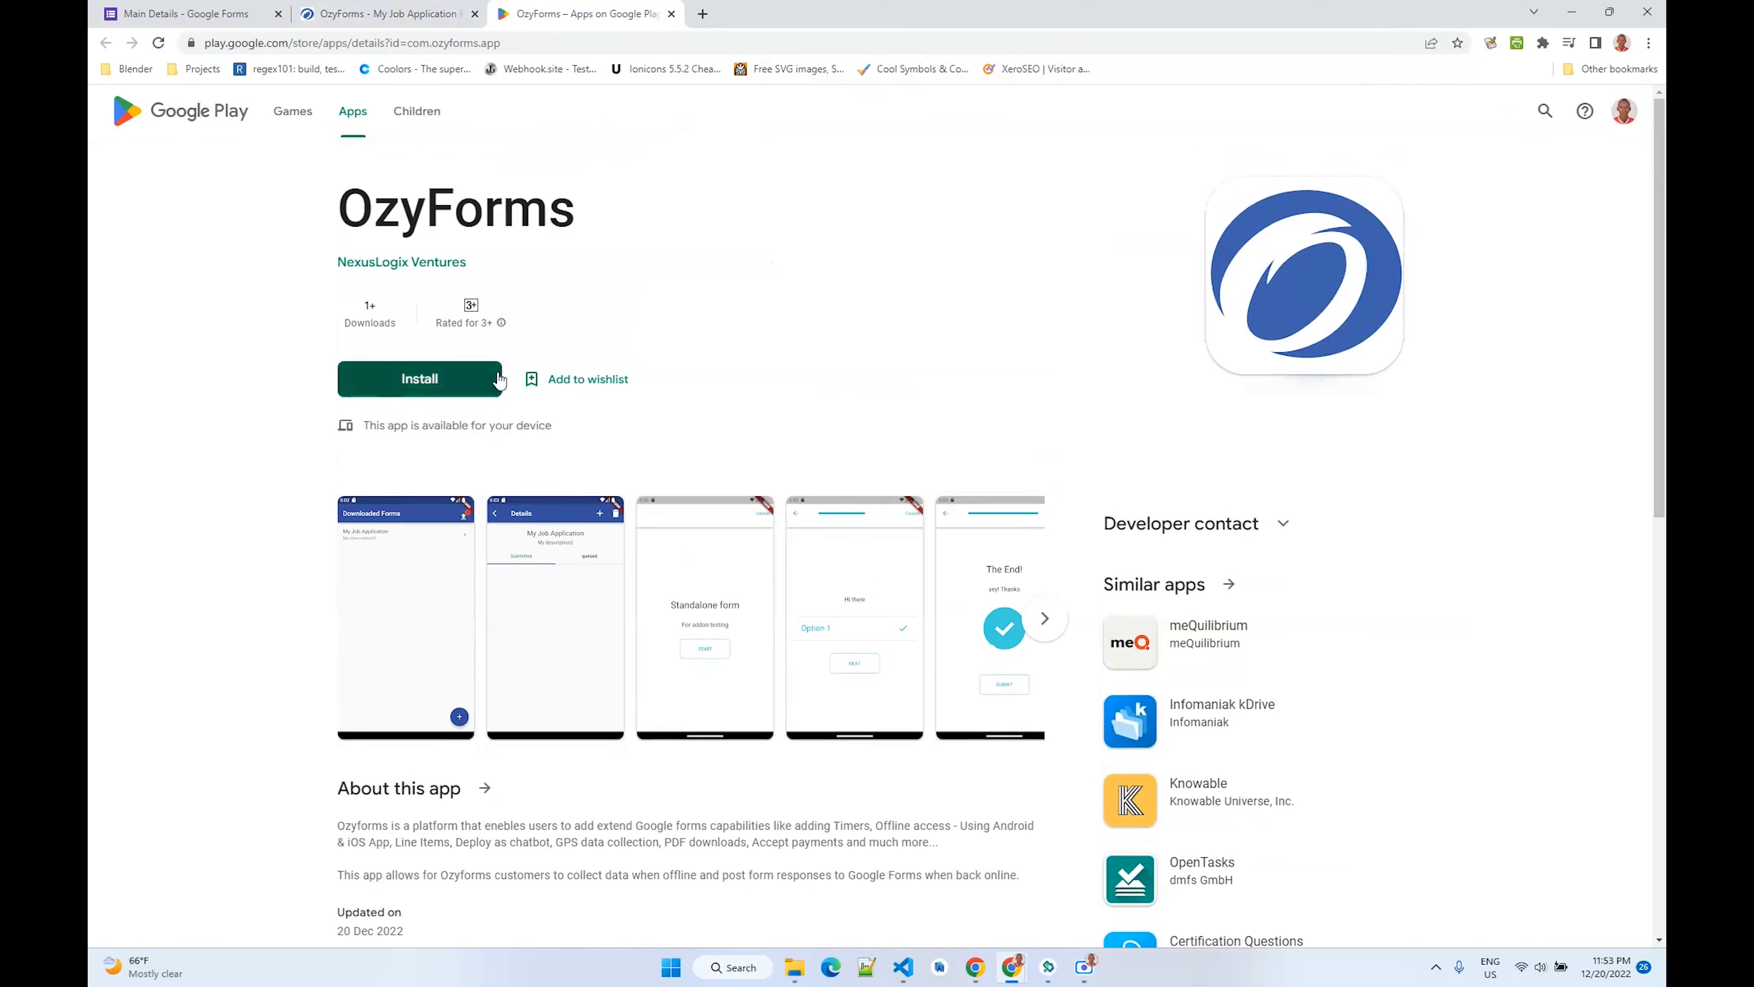
click(671, 14)
- Examine the project's sharable link
scroll(580, 424, up, 4)
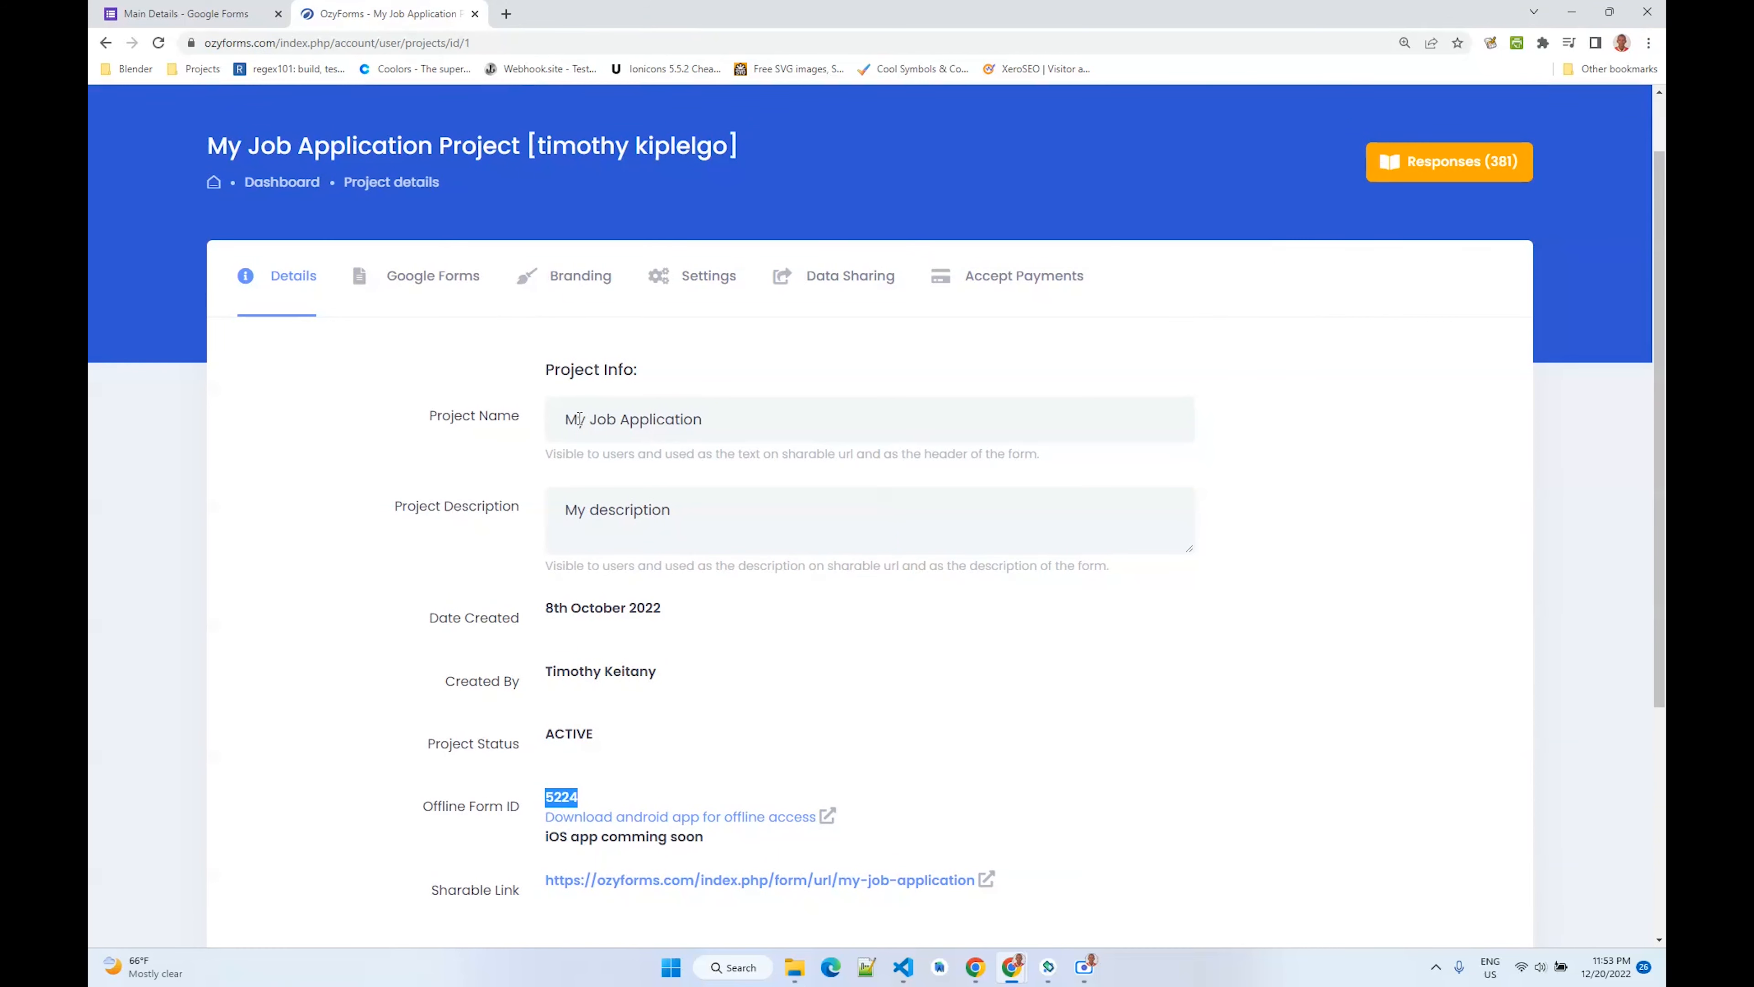
scroll(625, 500, down, 2)
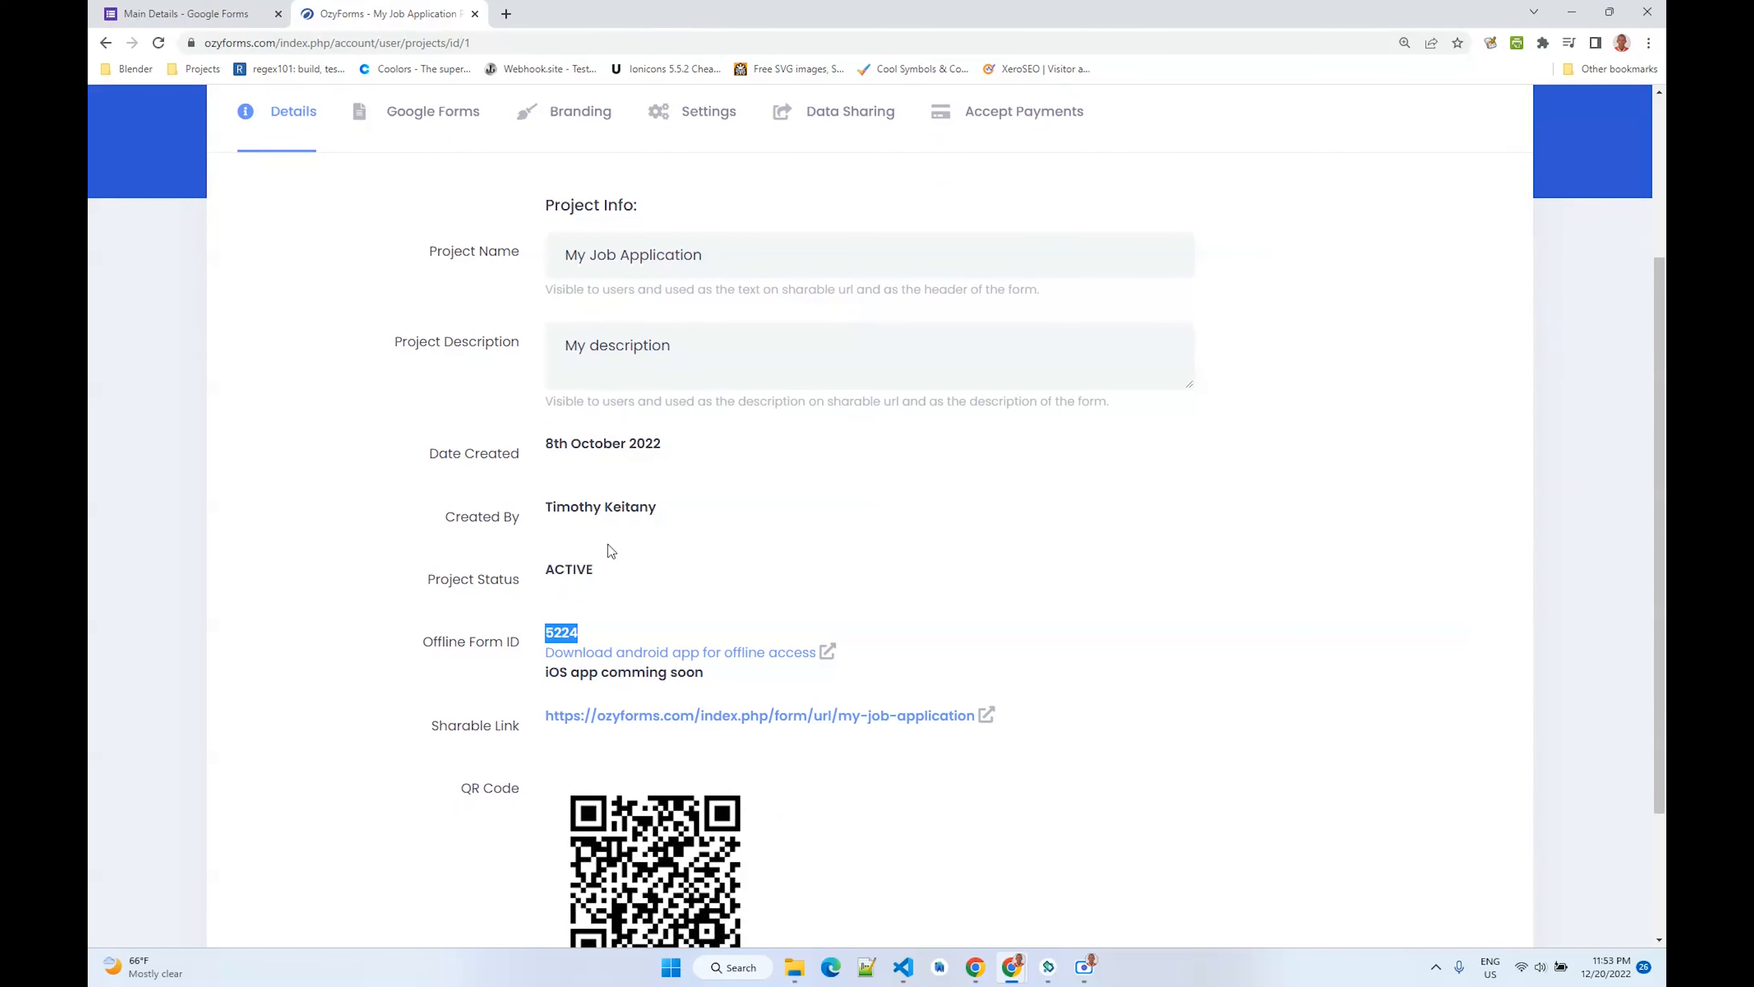
scroll(726, 530, down, 3)
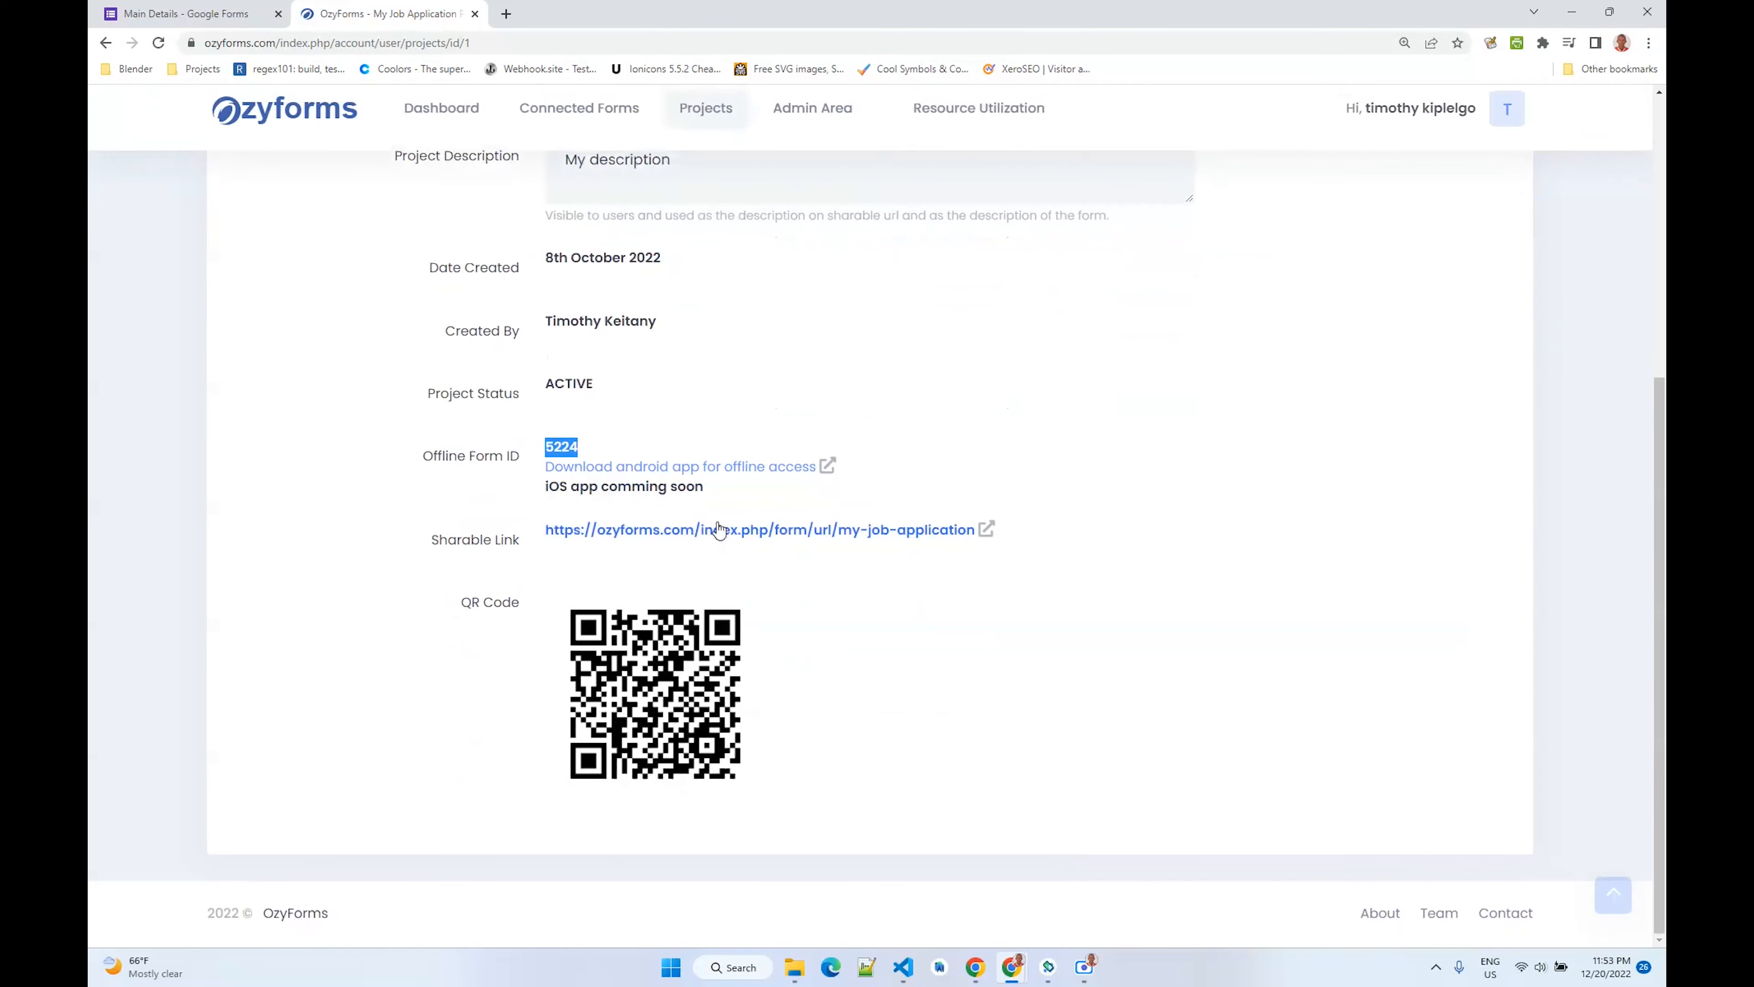
drag(540, 535, 981, 546)
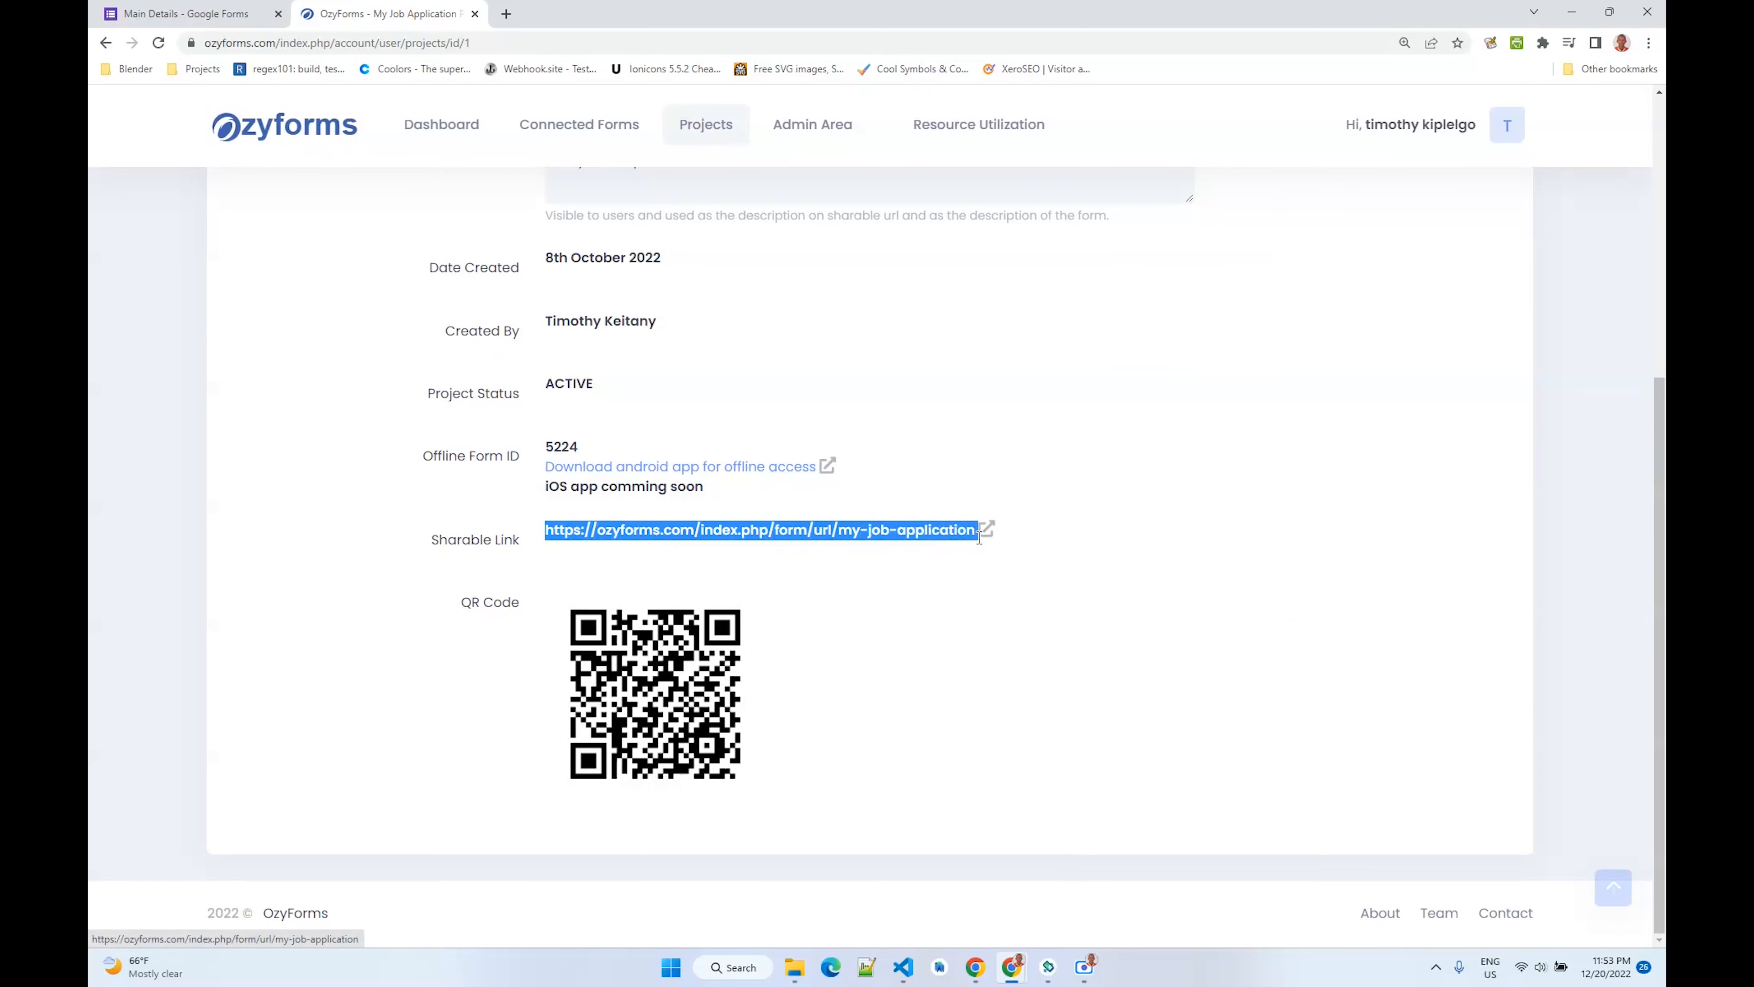
click(825, 589)
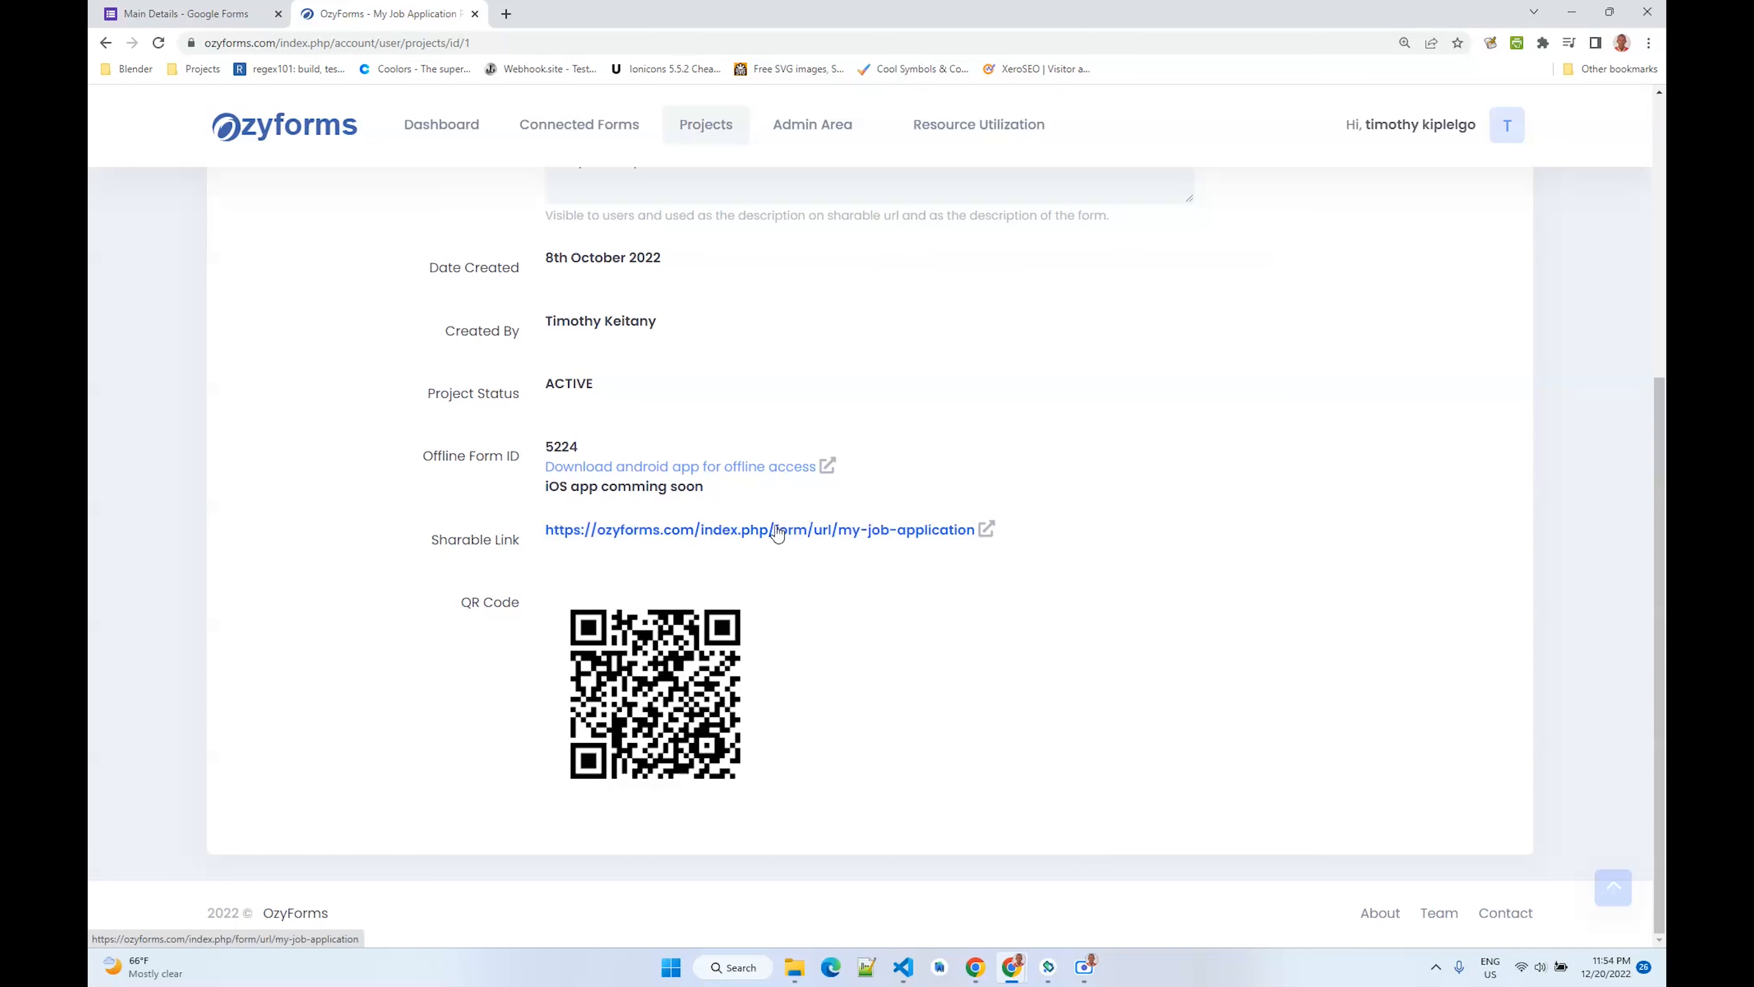
- Review the main form and the Education History and Referees line item forms linked to the project
scroll(658, 549, up, 5)
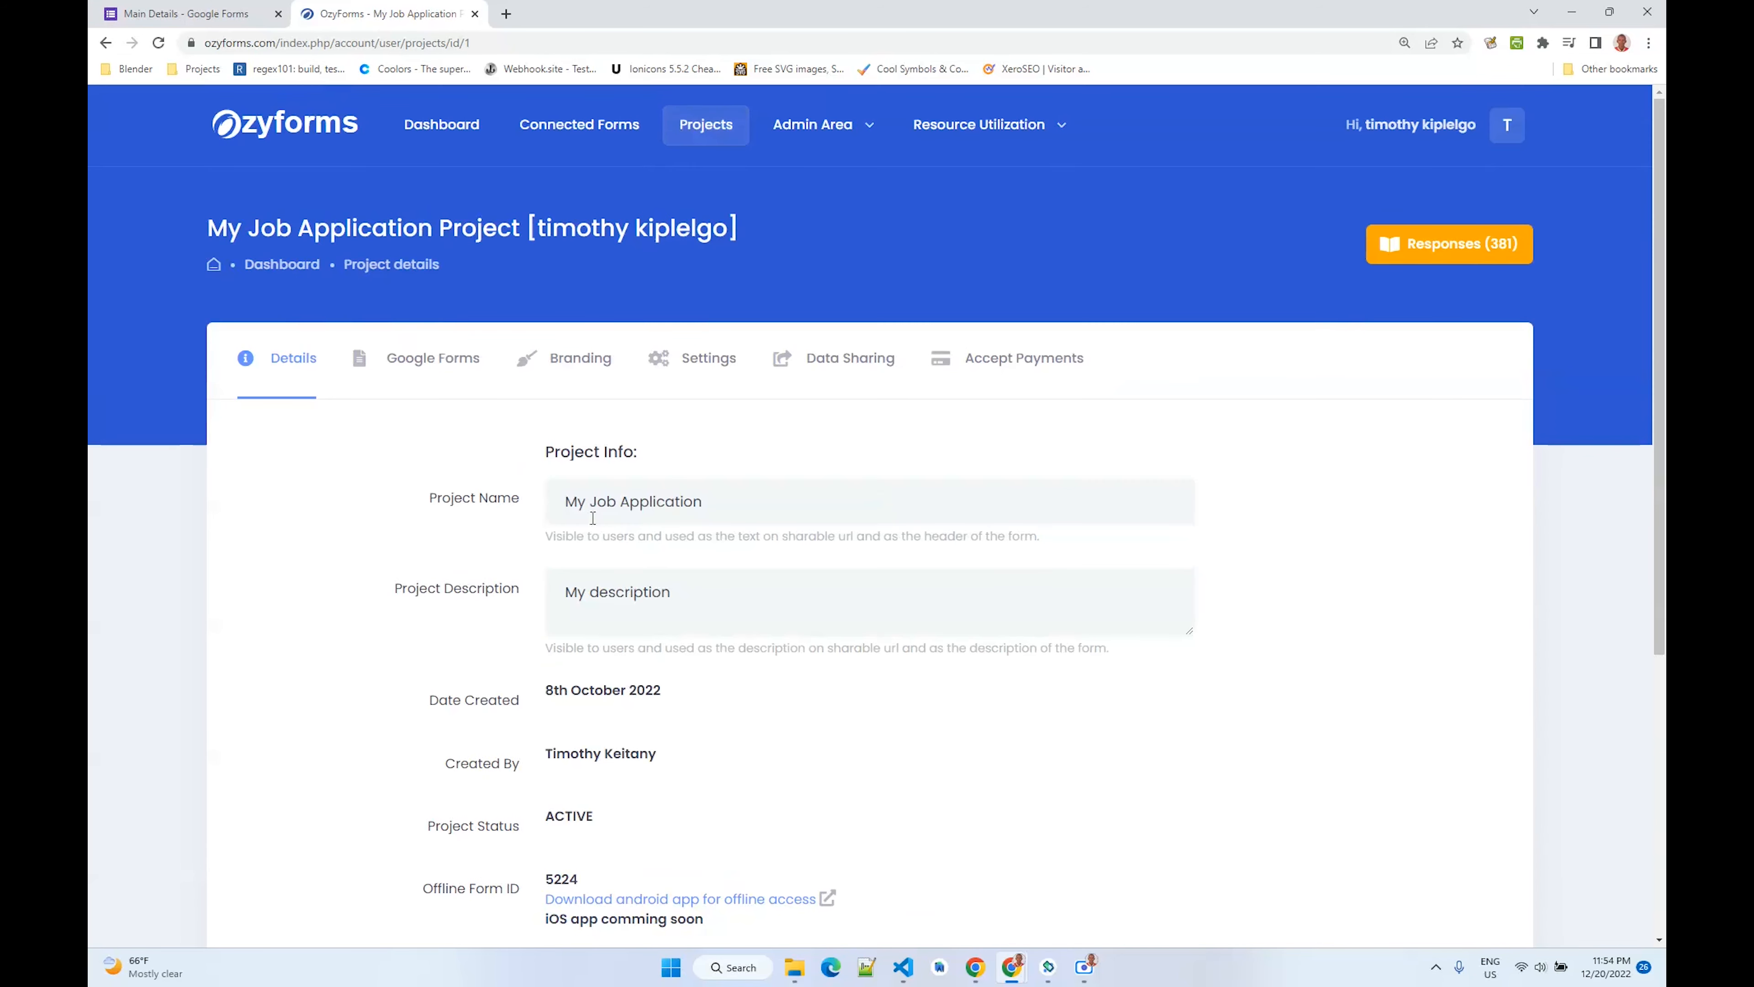
click(417, 373)
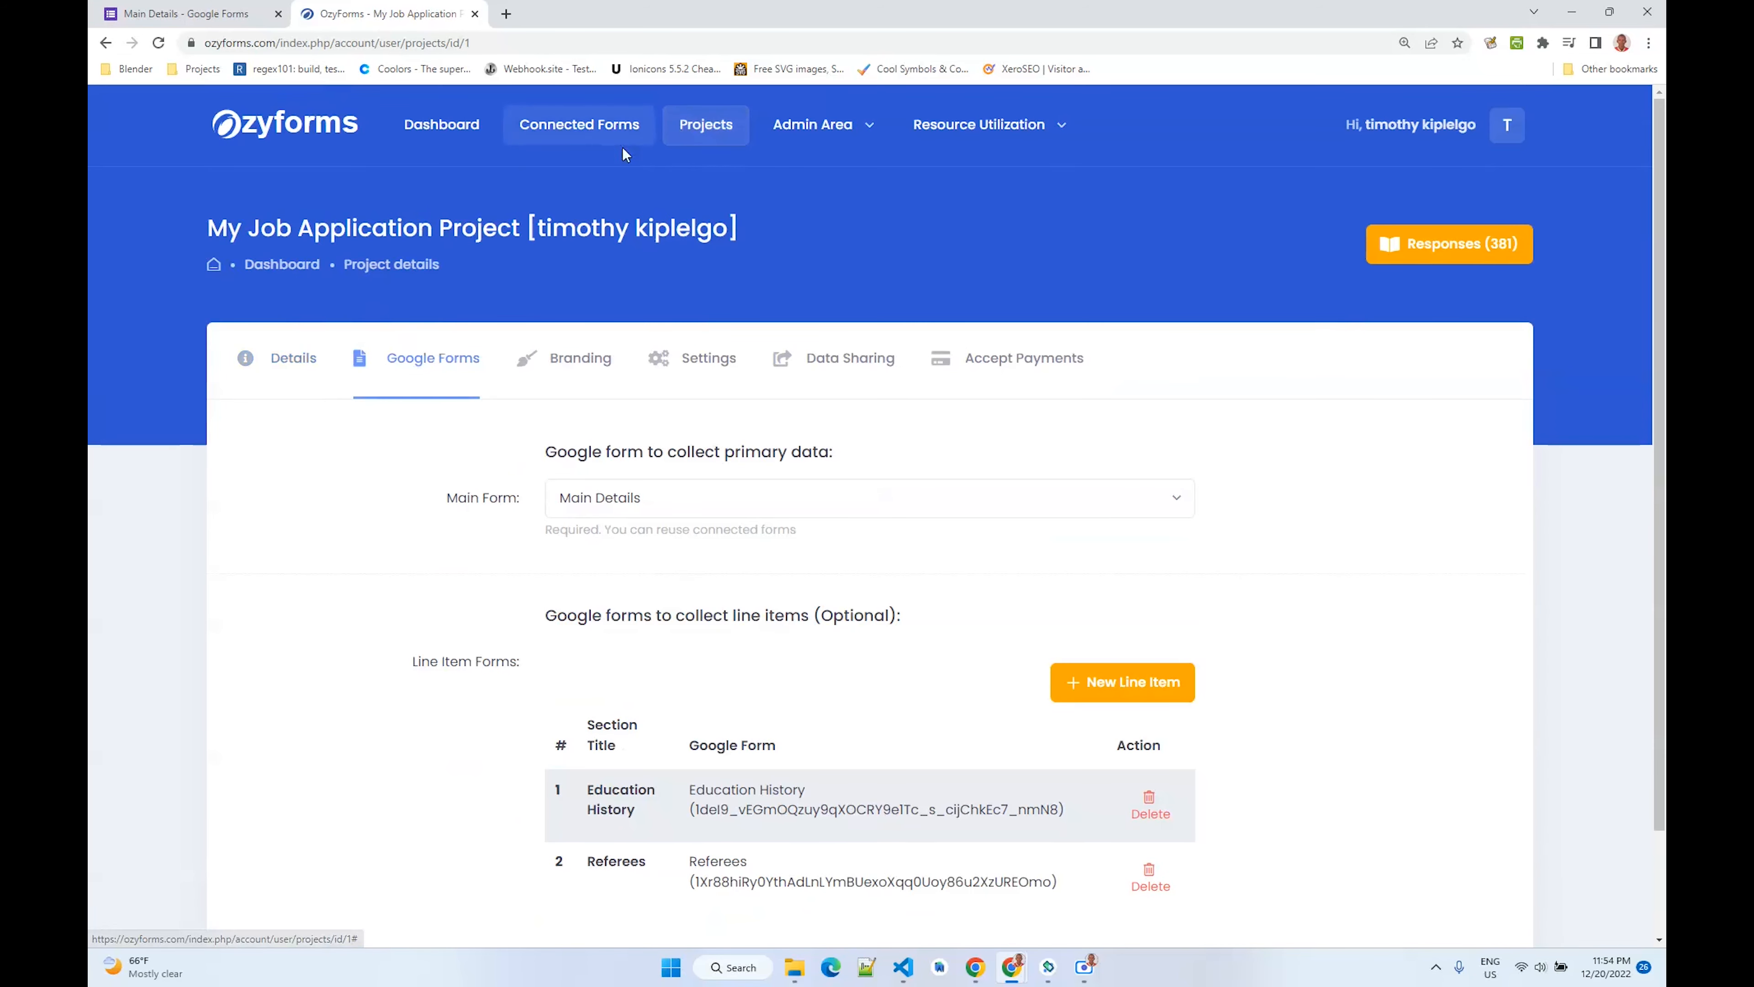
scroll(442, 276, down, 2)
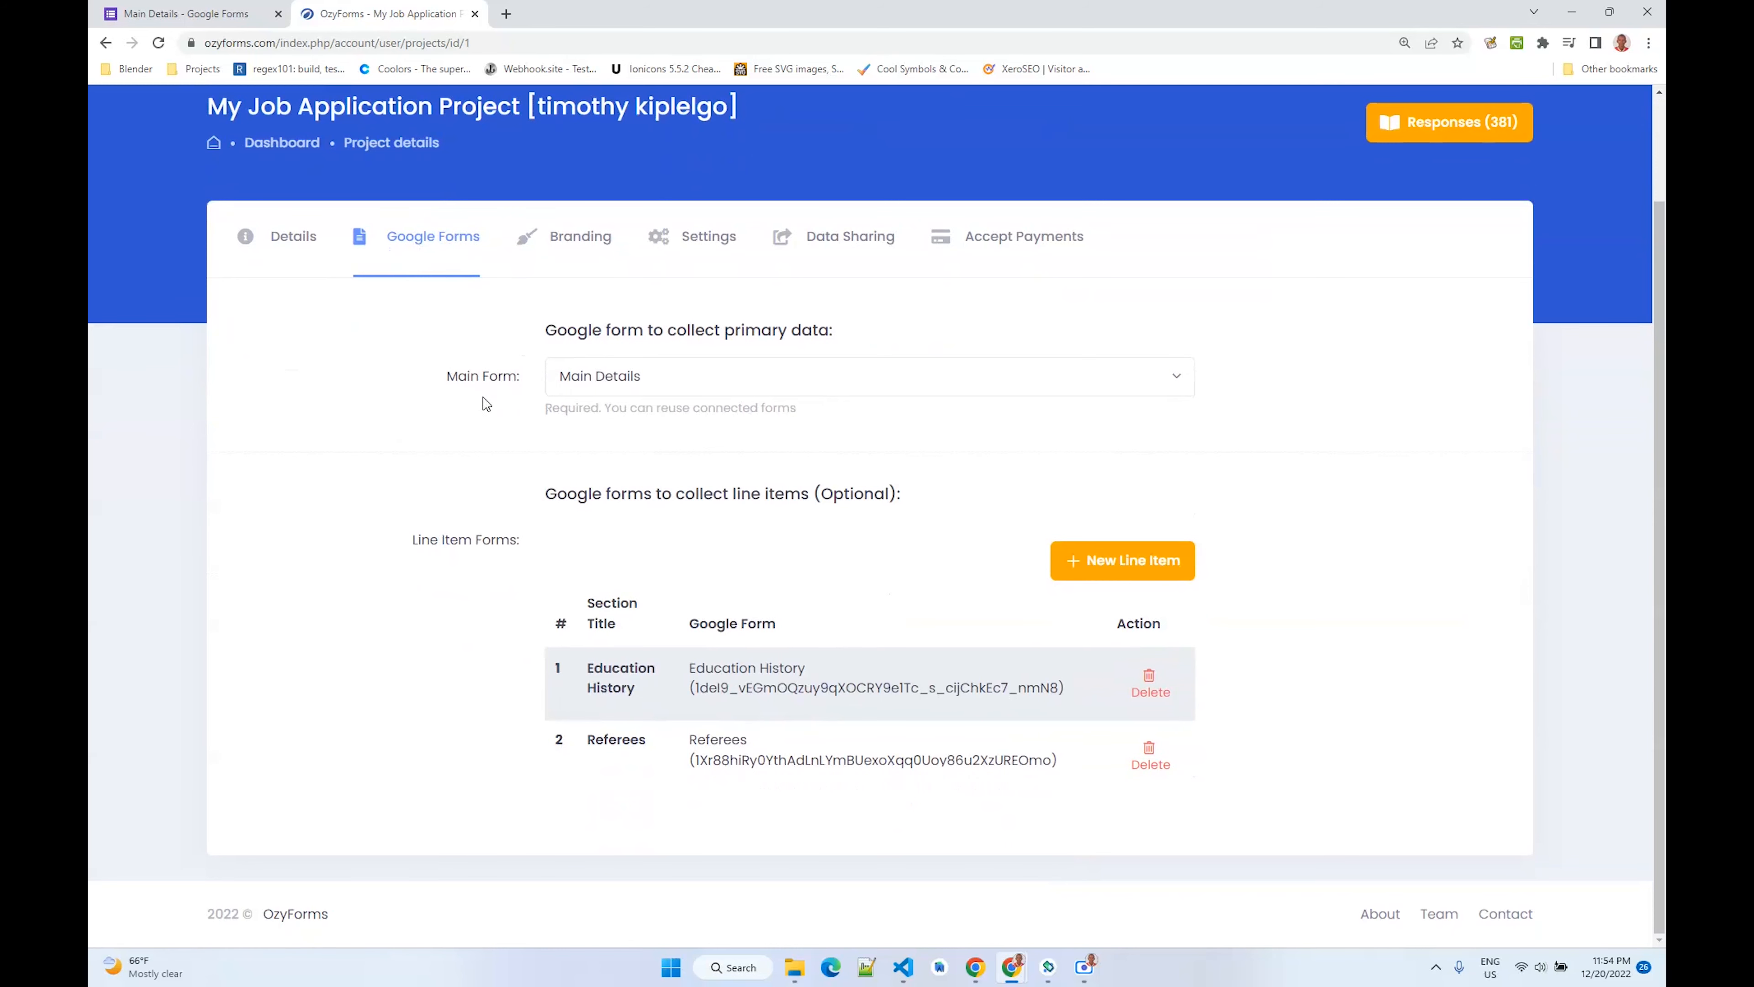
drag(447, 380, 530, 383)
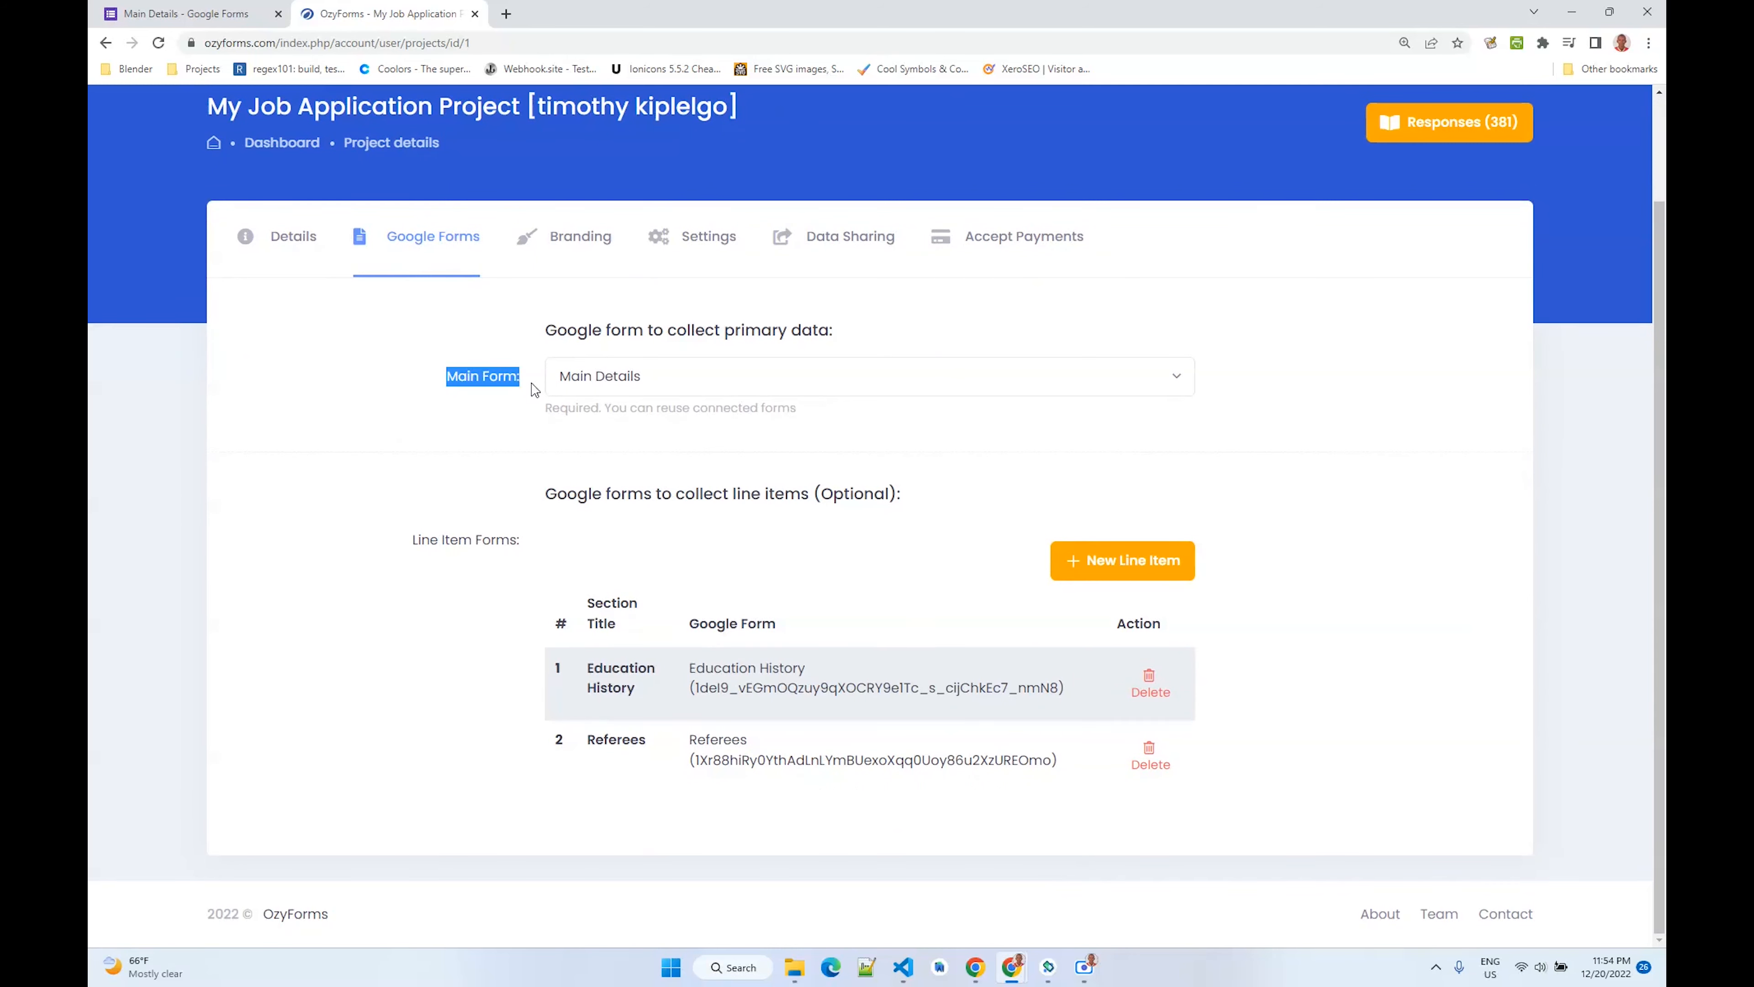
click(627, 385)
click(616, 643)
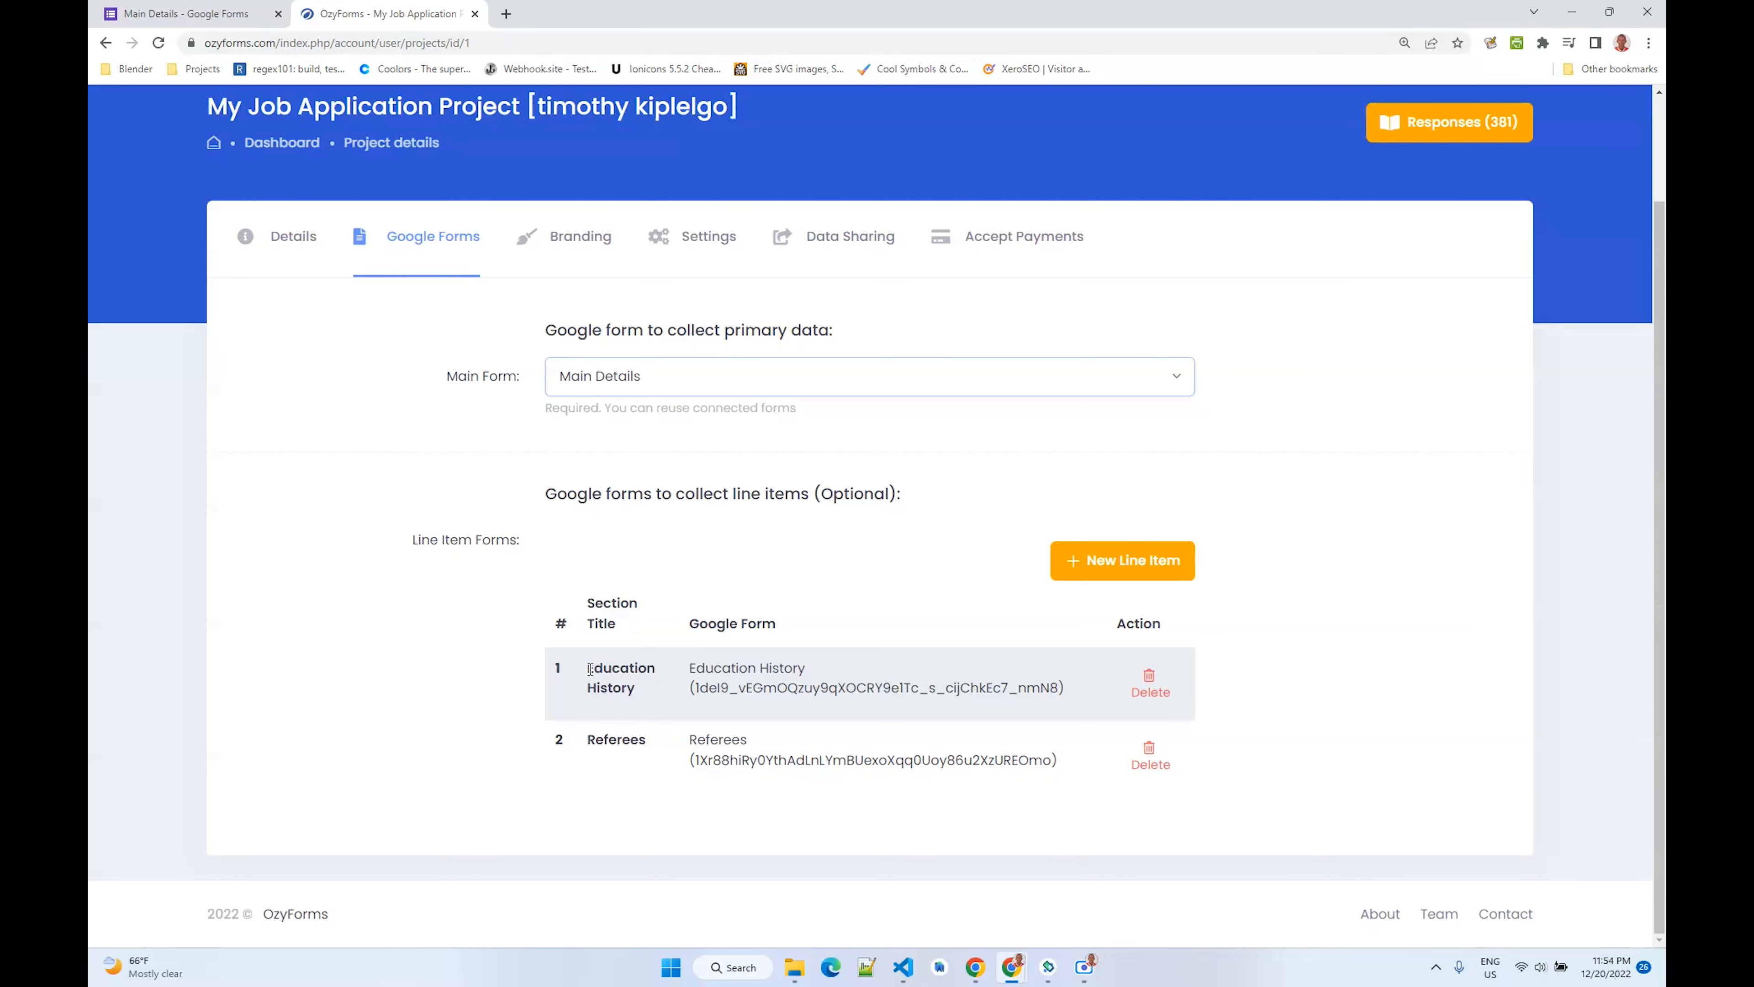
drag(591, 669, 668, 688)
drag(591, 741, 667, 751)
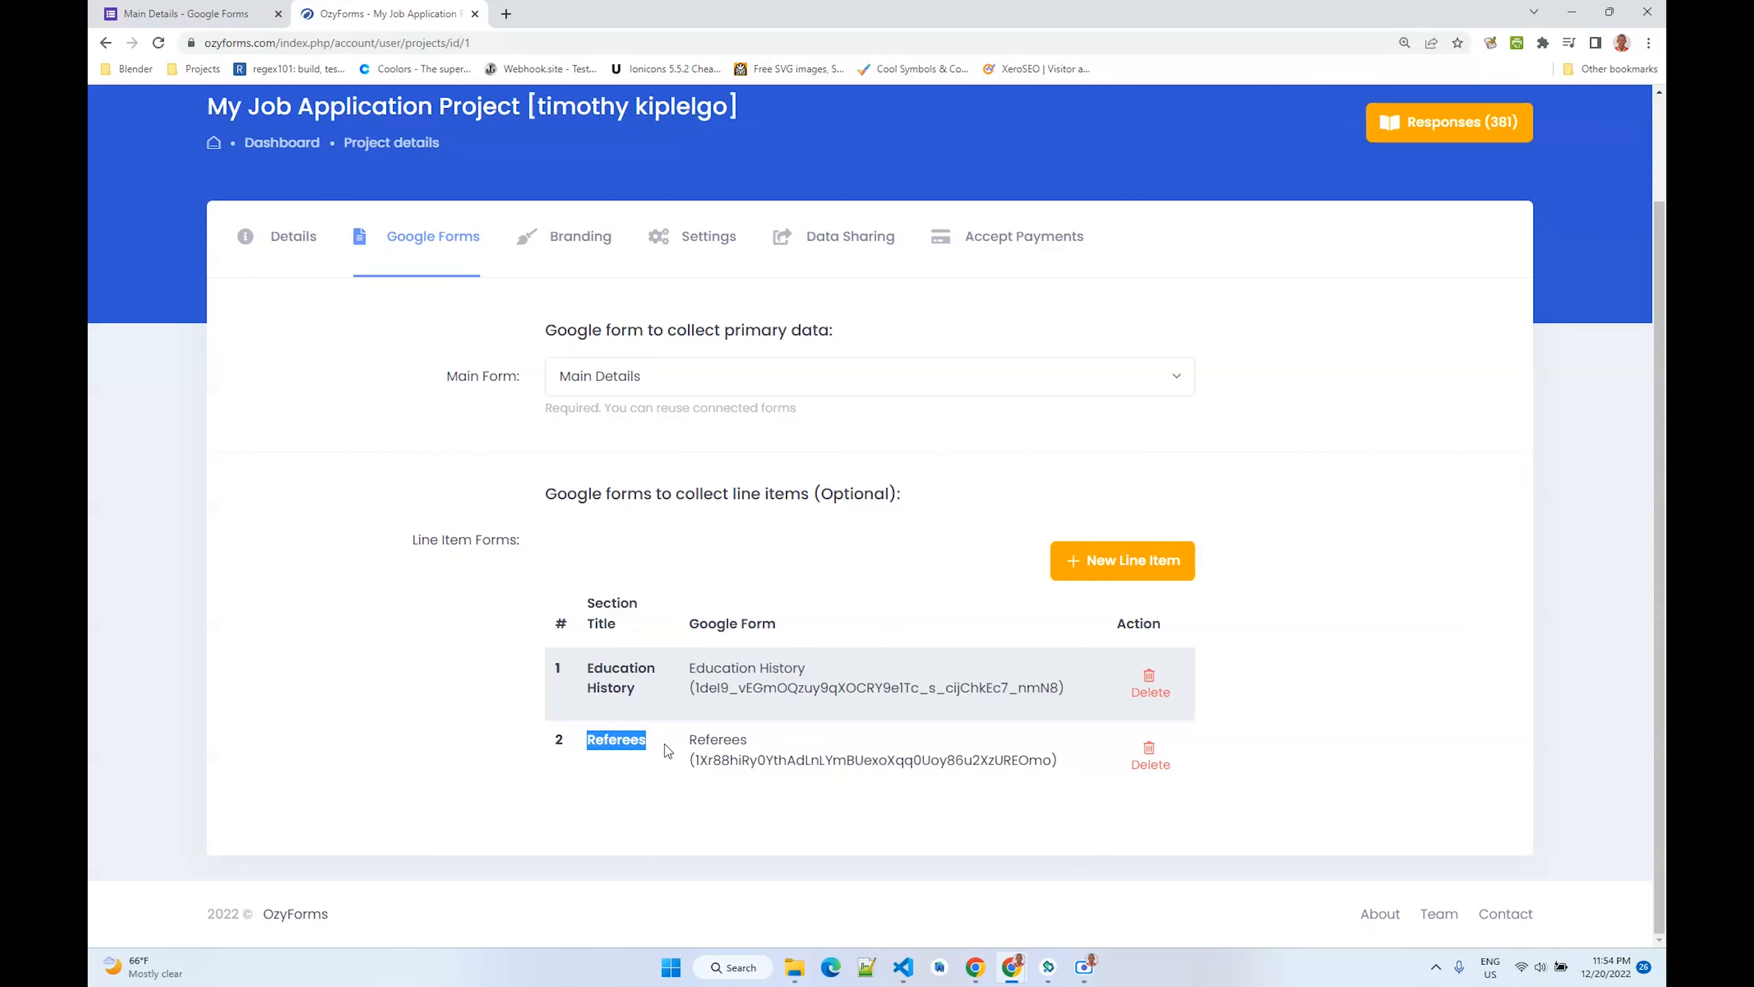
- Open the project's branding settings
click(587, 242)
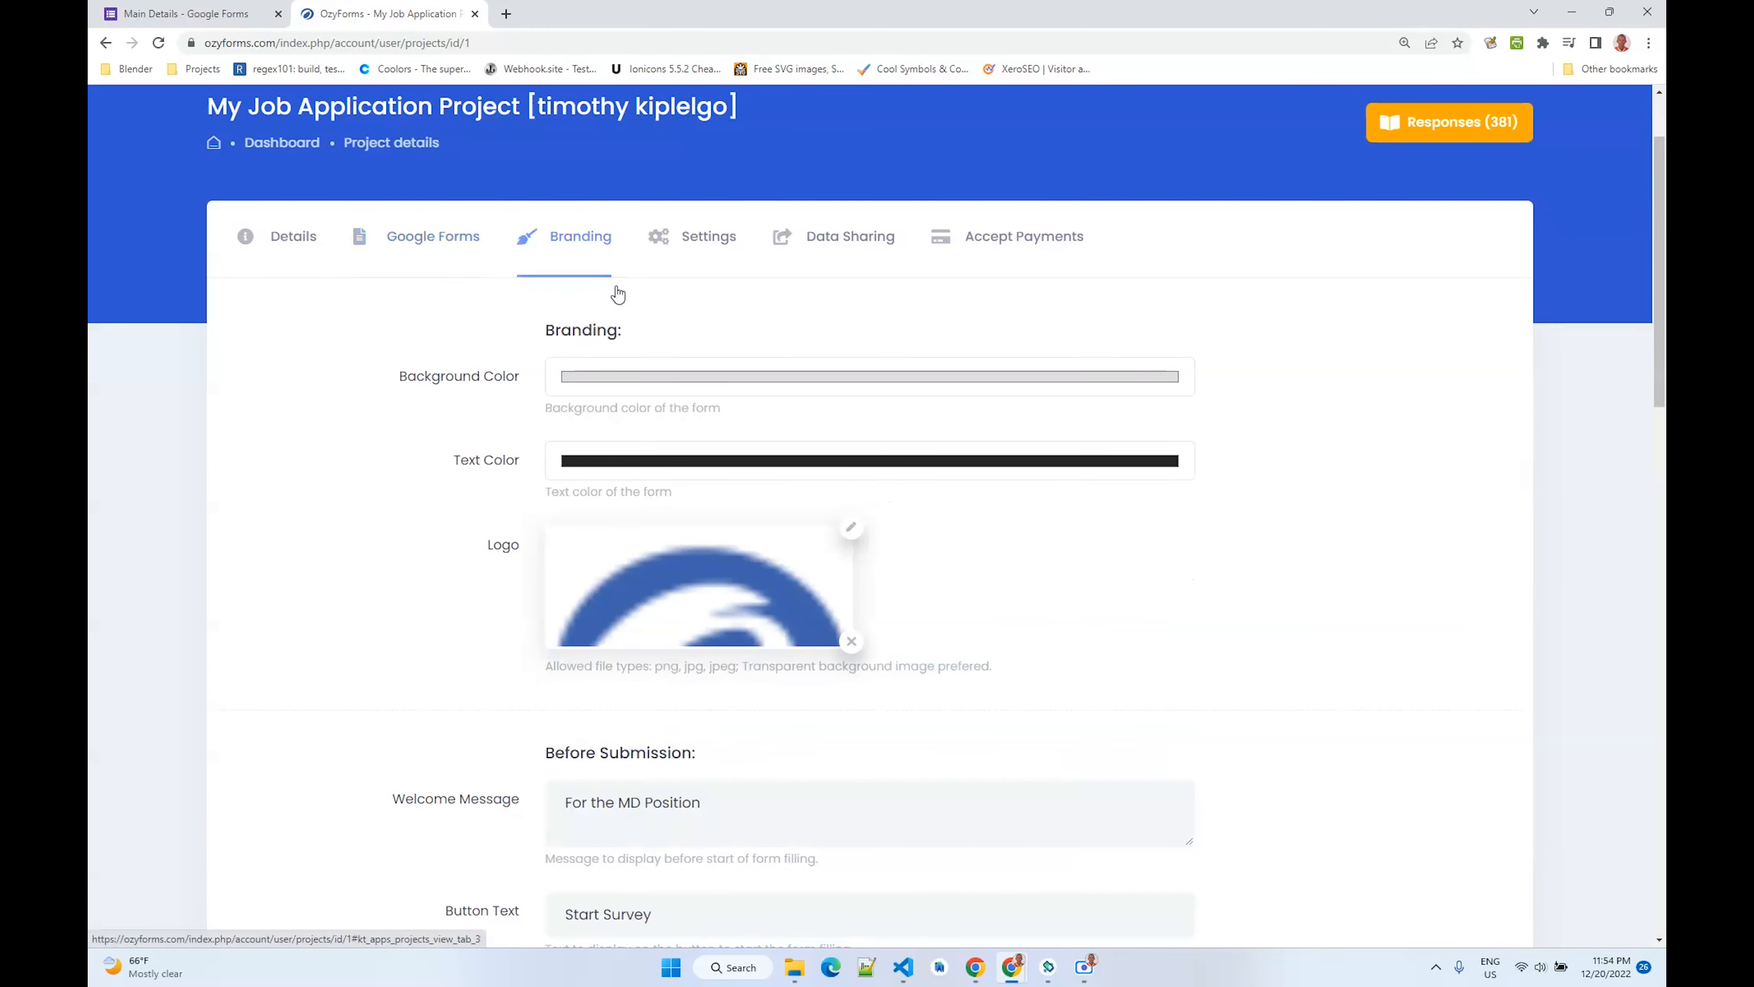
scroll(442, 521, down, 1)
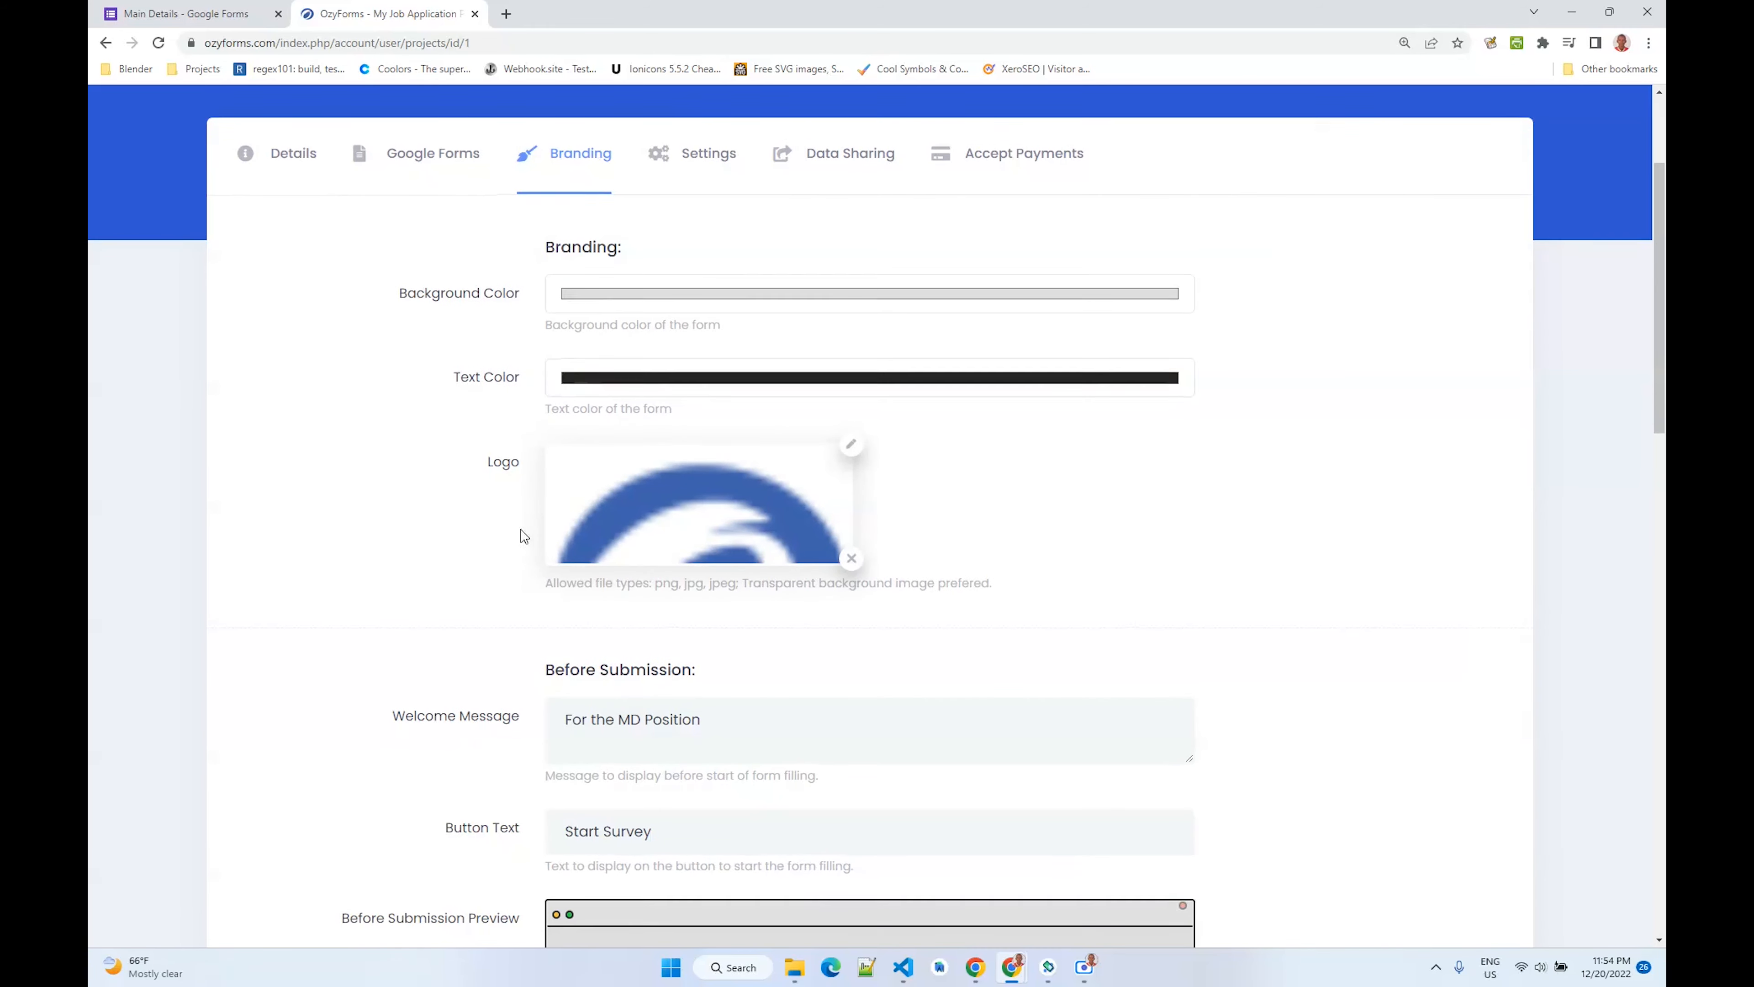
- Review the branding page's welcome message, button text, completion message, redirect settings and their previews
scroll(520, 528, down, 5)
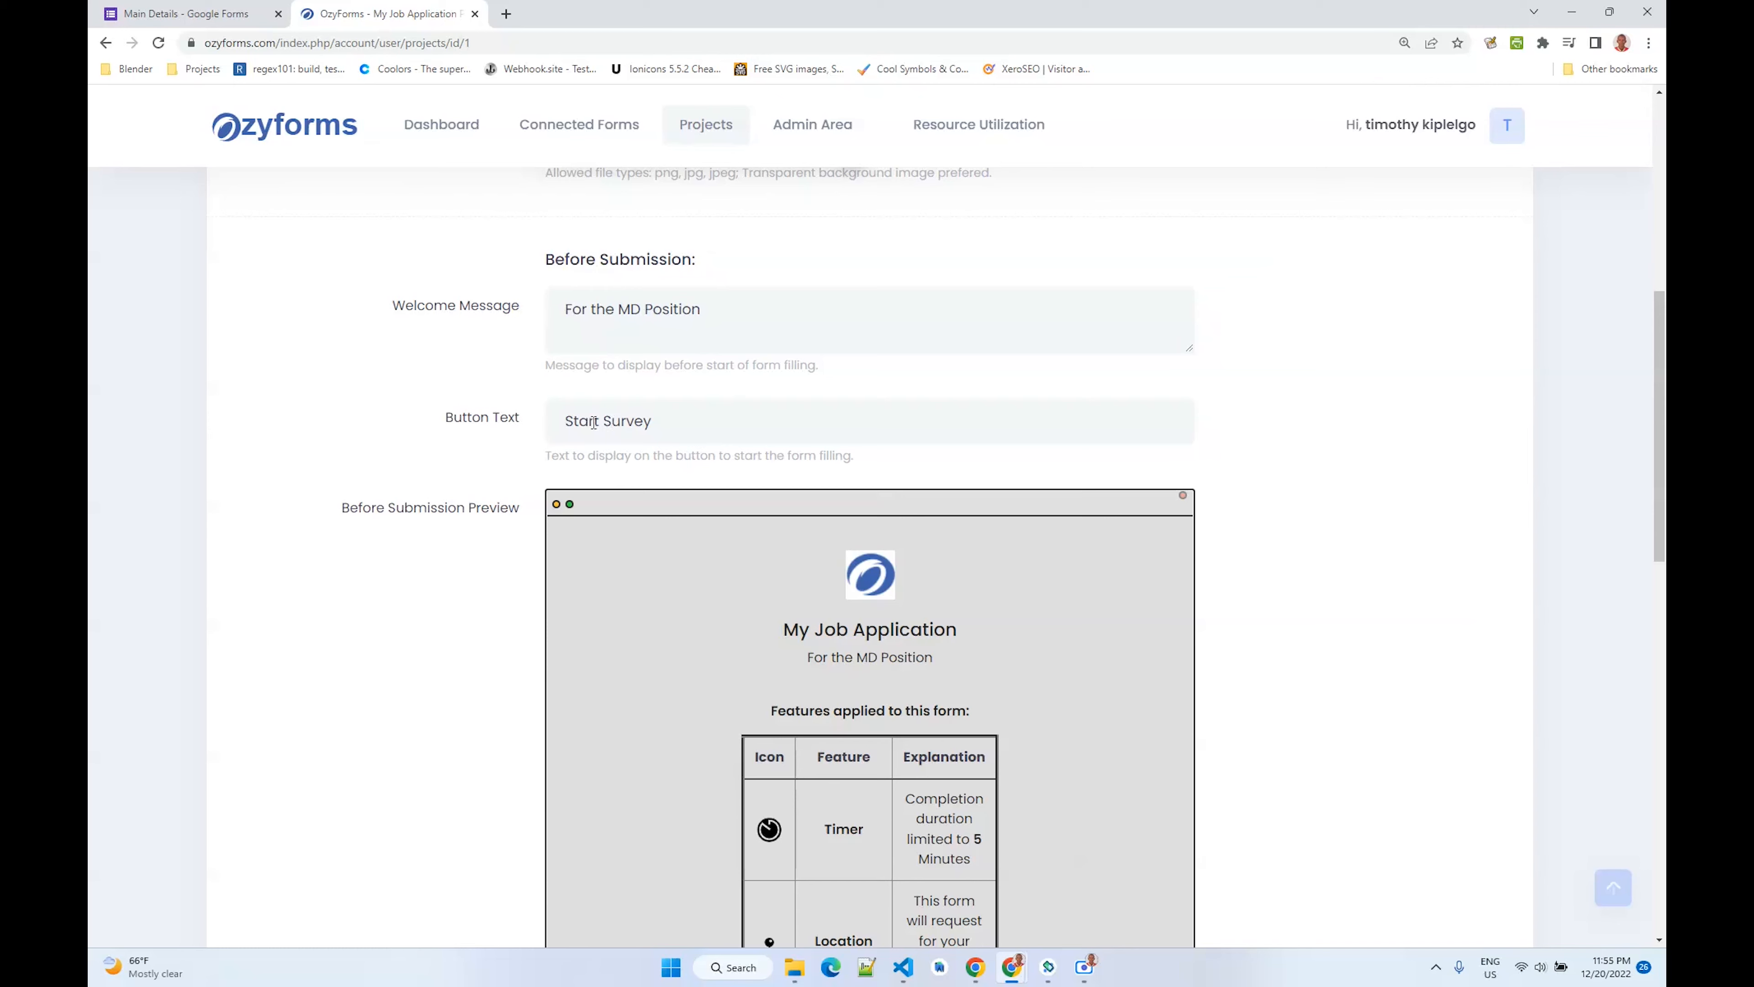
scroll(588, 434, down, 2)
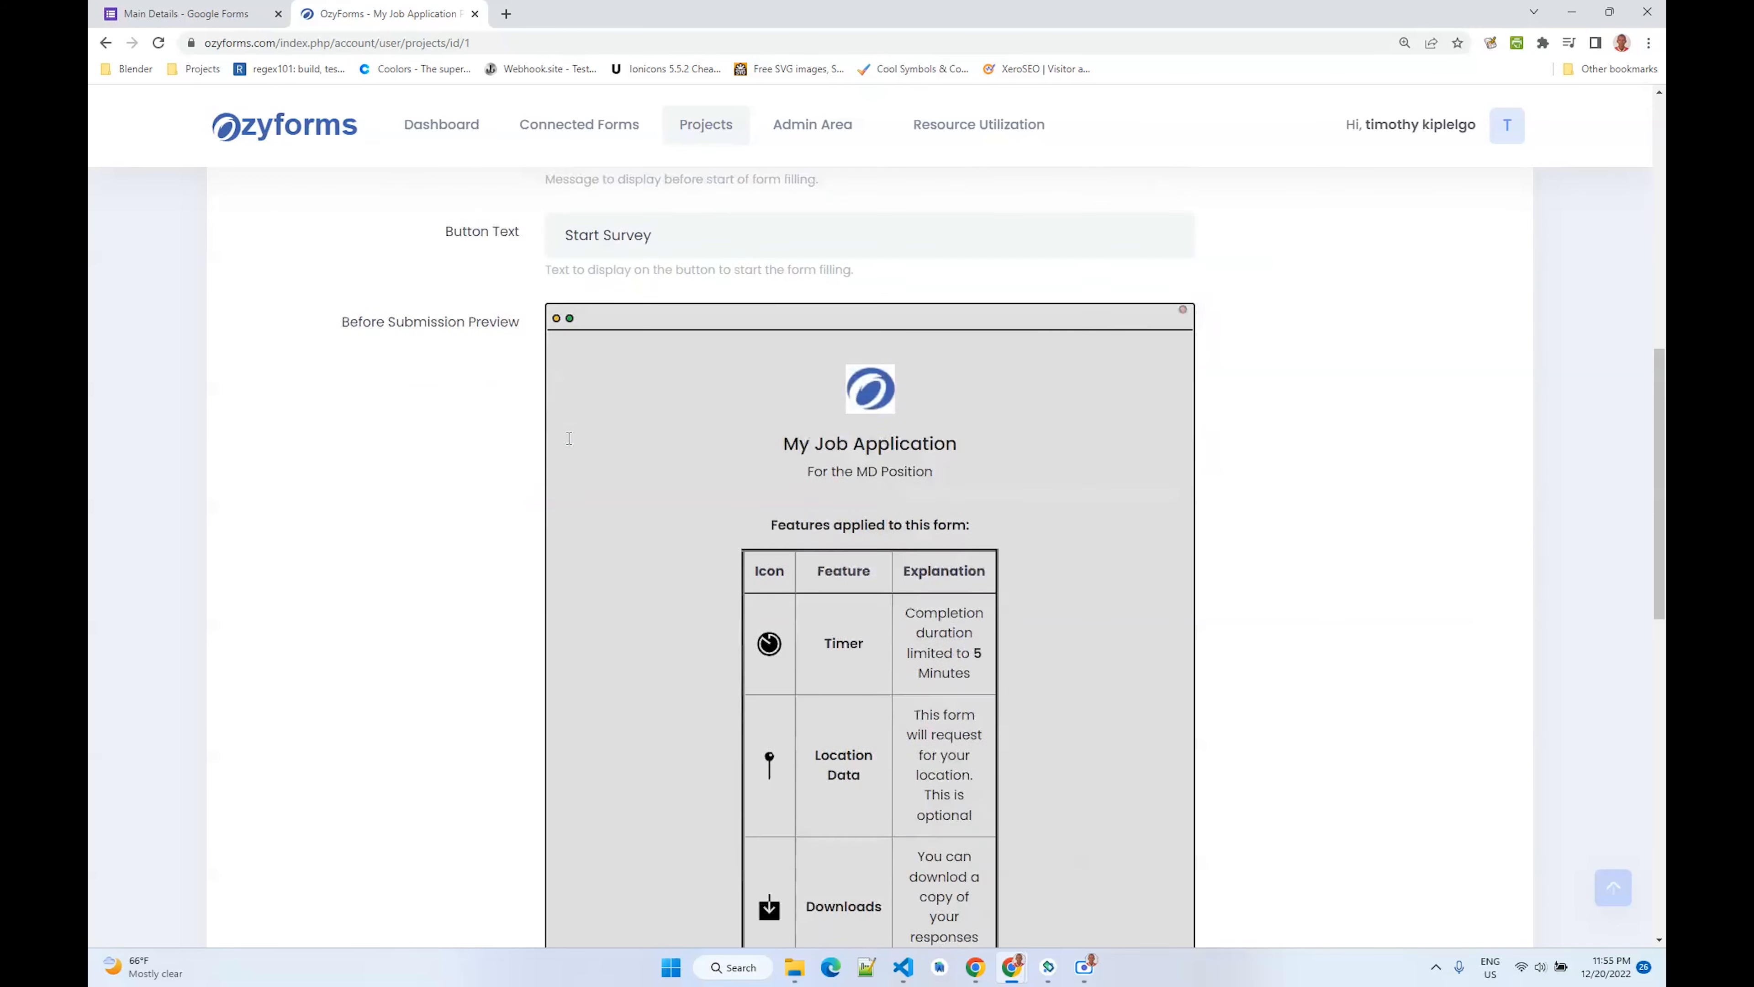
scroll(568, 442, up, 3)
scroll(585, 260, down, 2)
scroll(624, 269, down, 4)
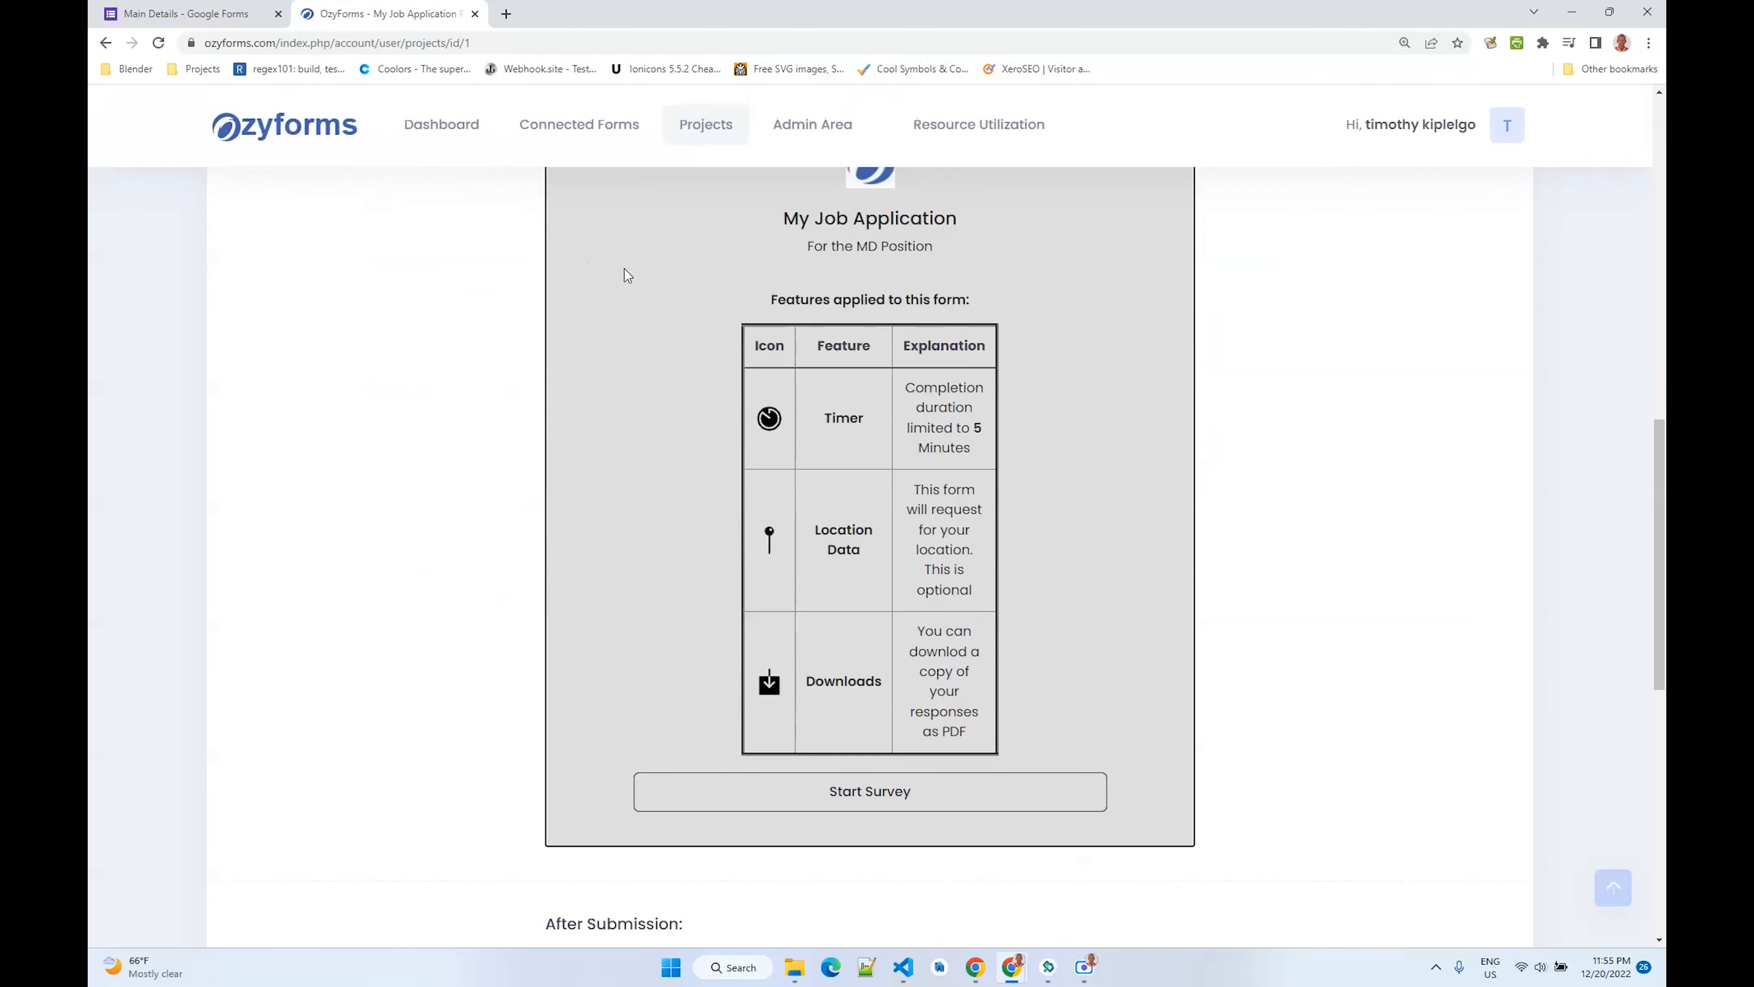
scroll(759, 387, up, 1)
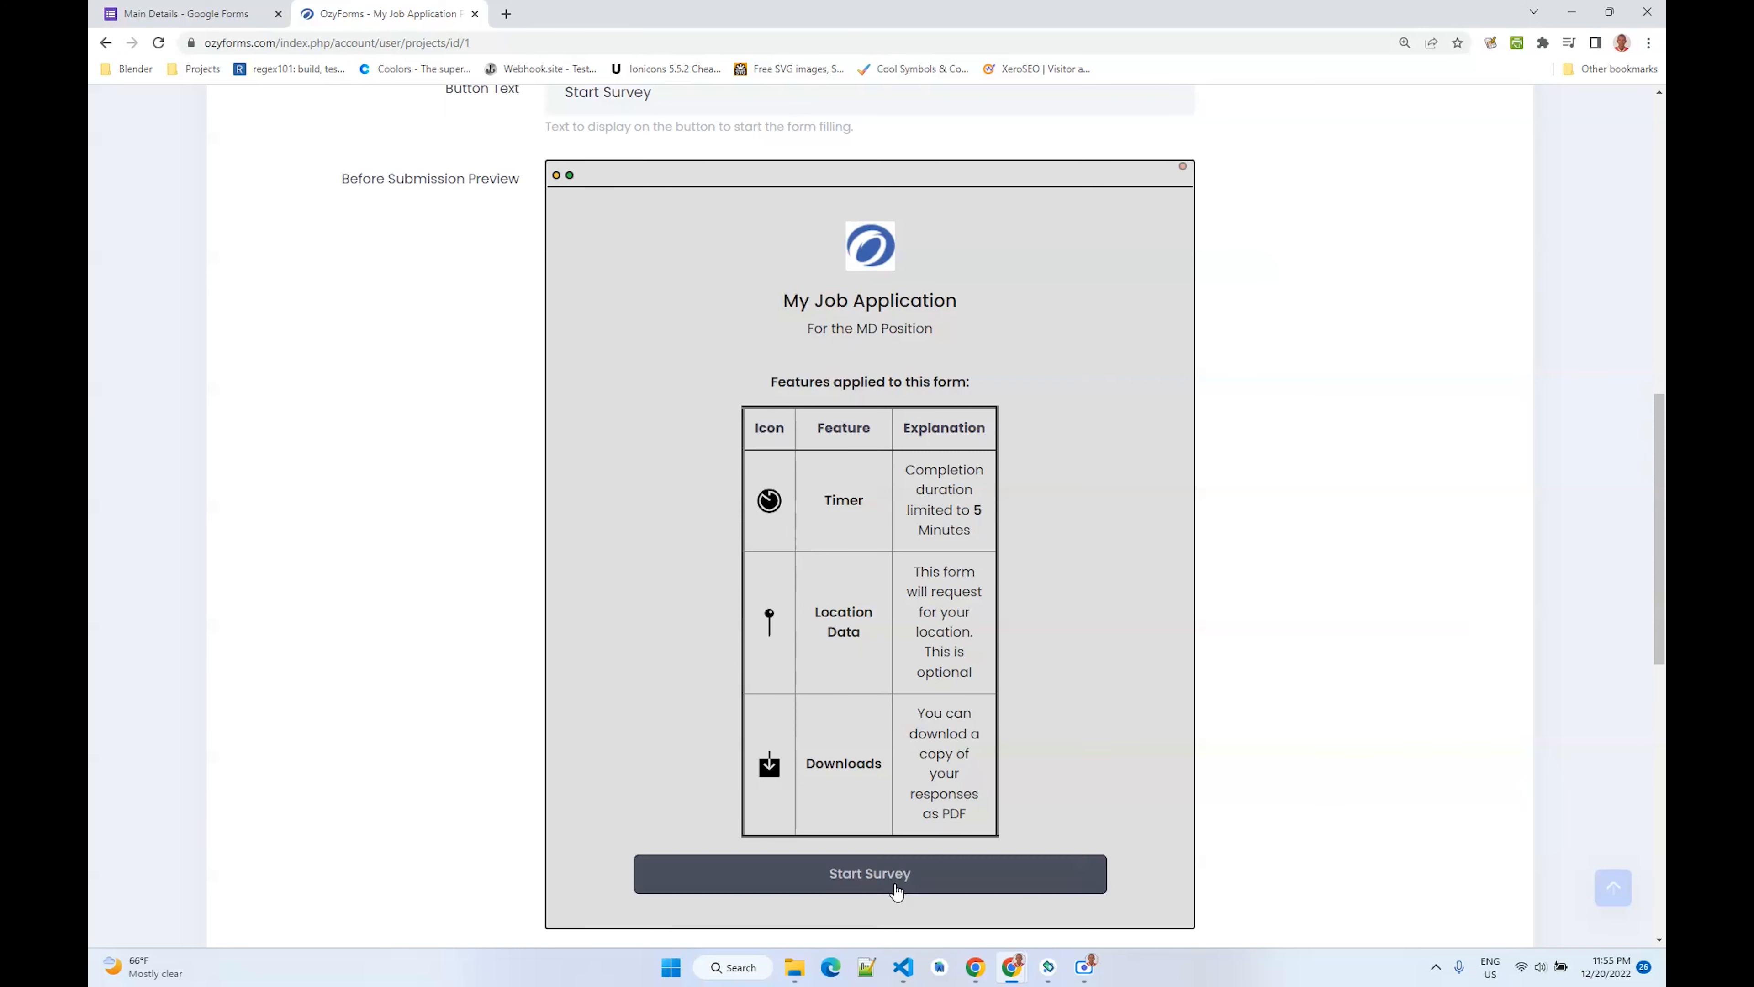
scroll(988, 373, down, 5)
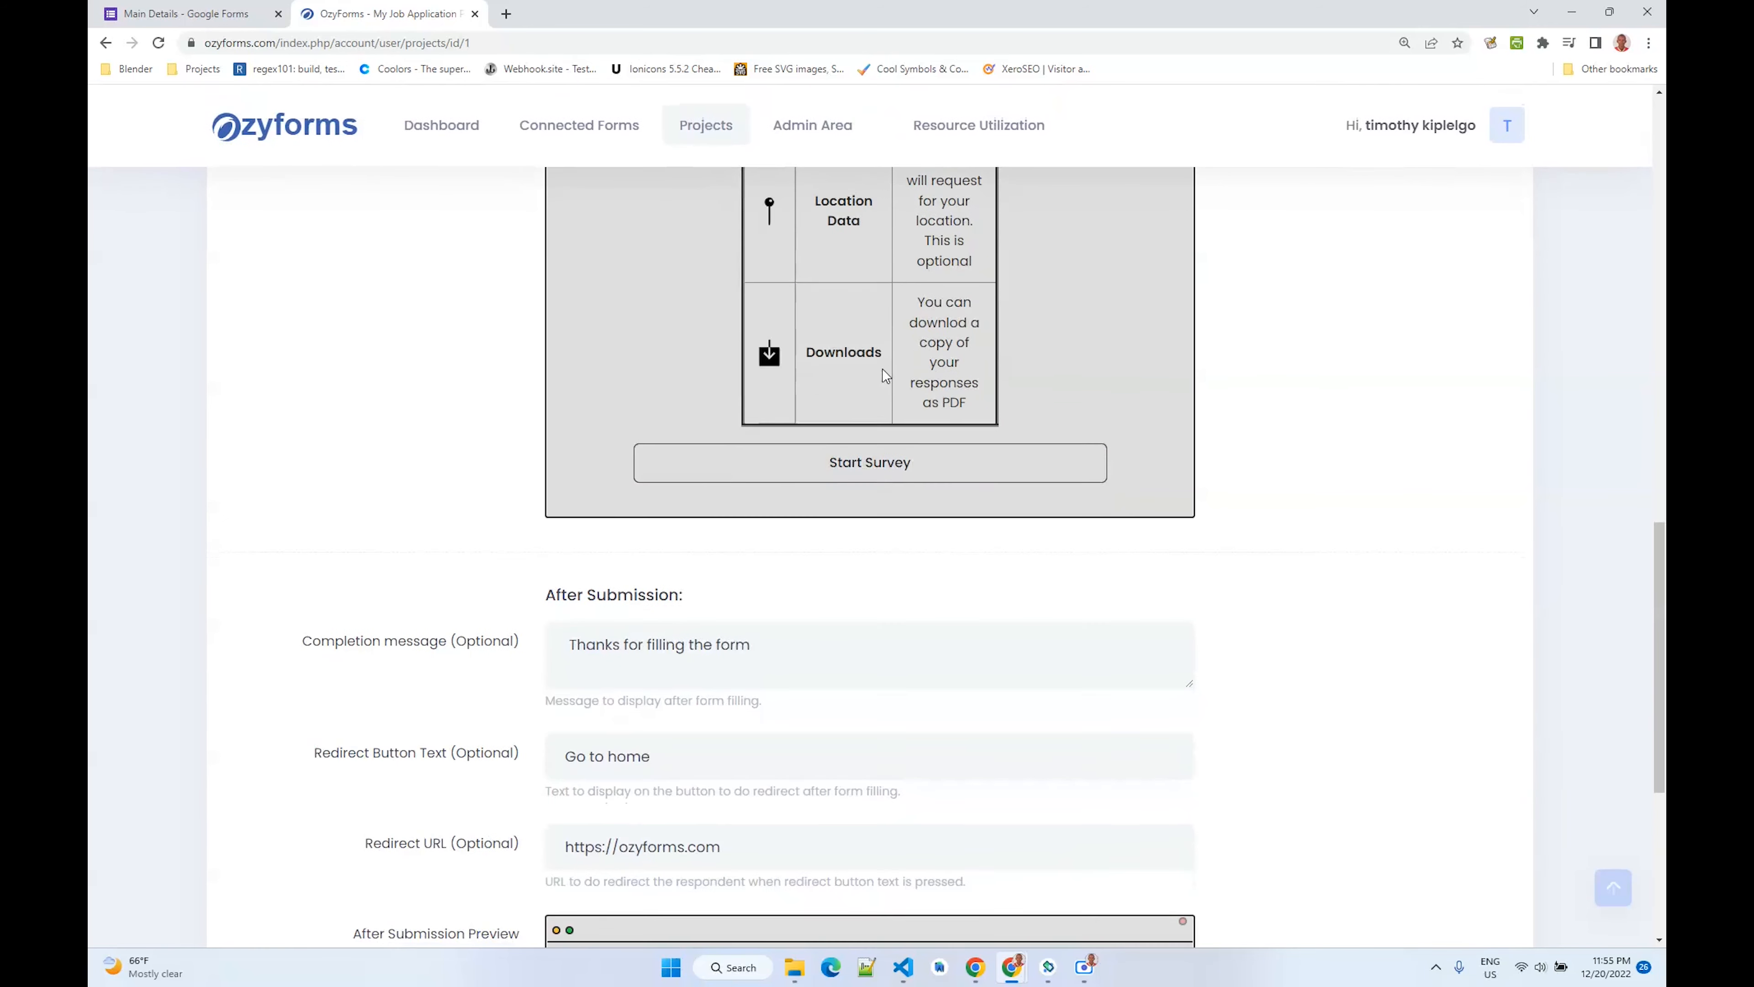
scroll(882, 369, down, 4)
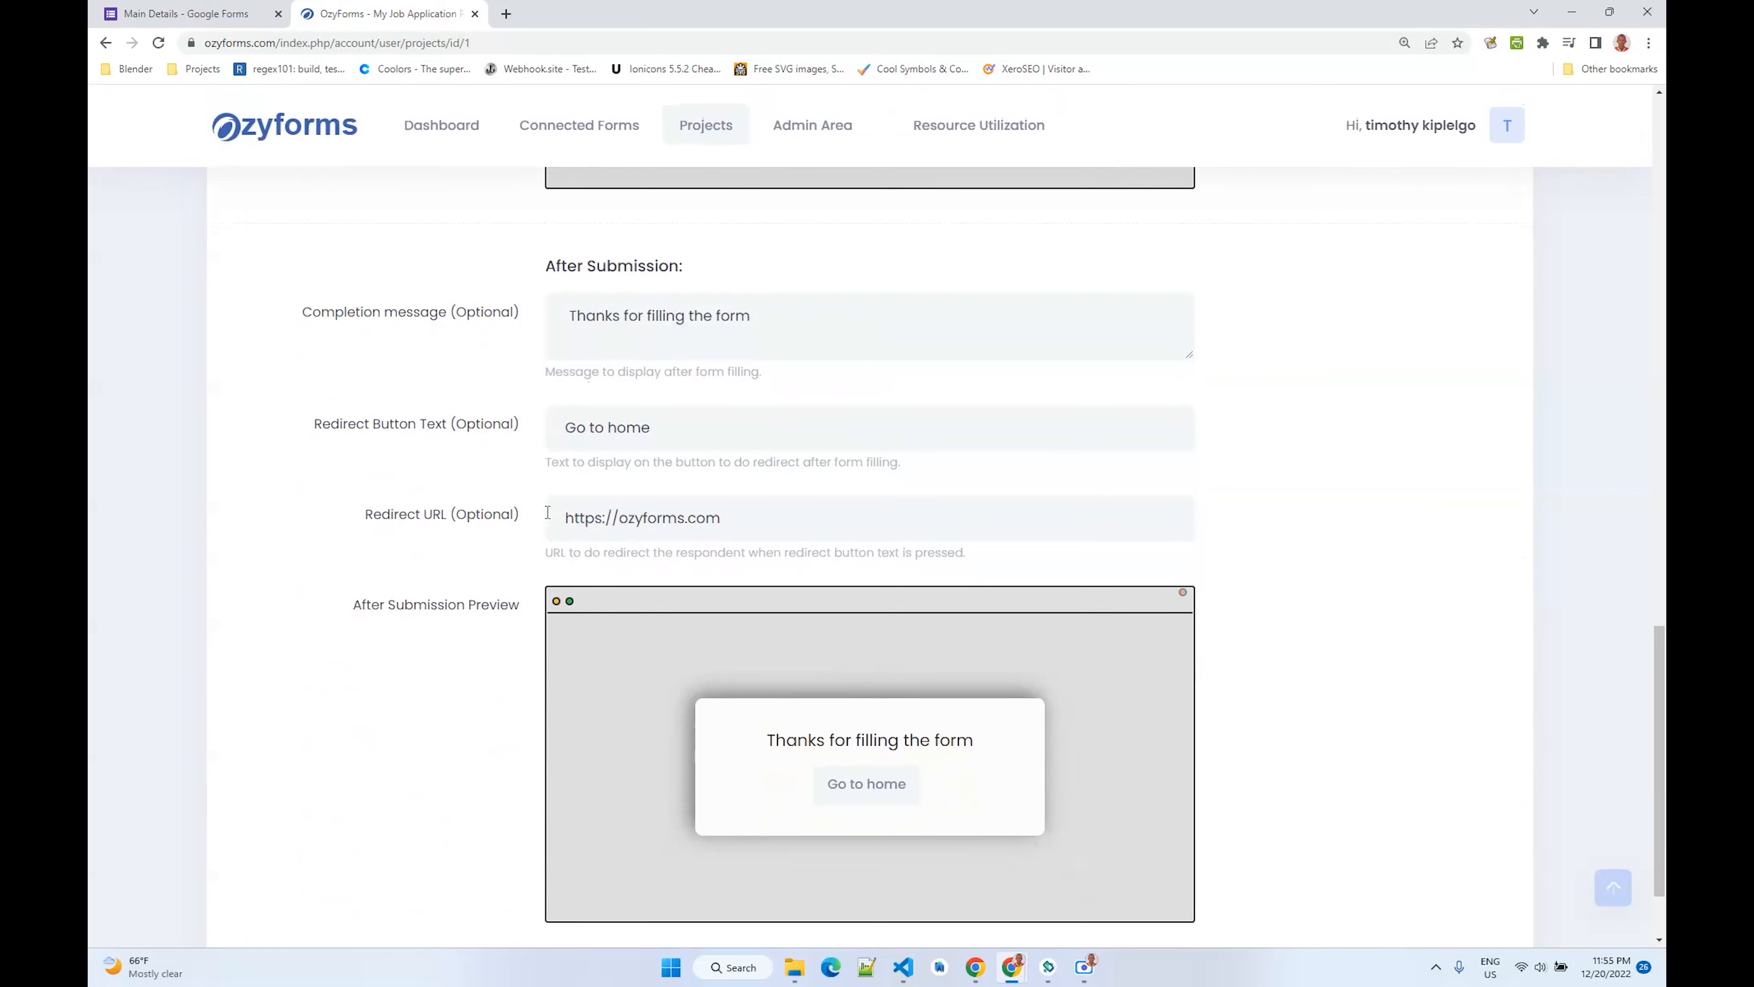
drag(574, 325, 820, 354)
click(421, 432)
drag(373, 520, 514, 520)
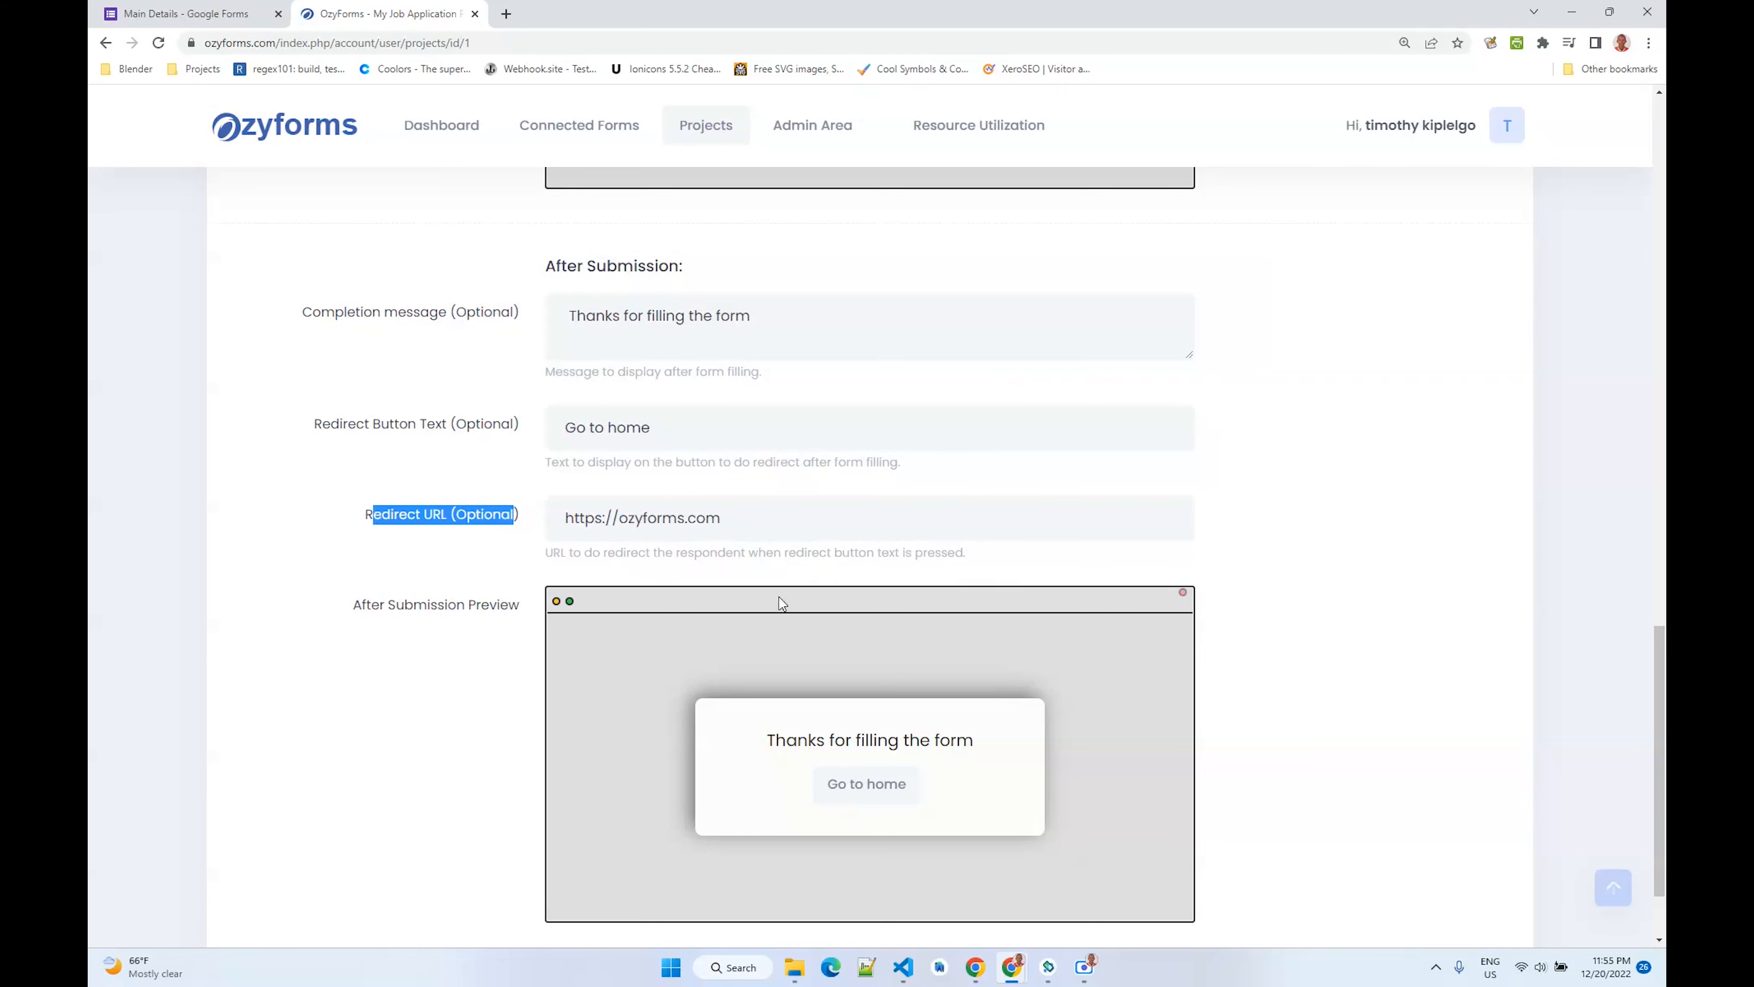
scroll(621, 691, down, 2)
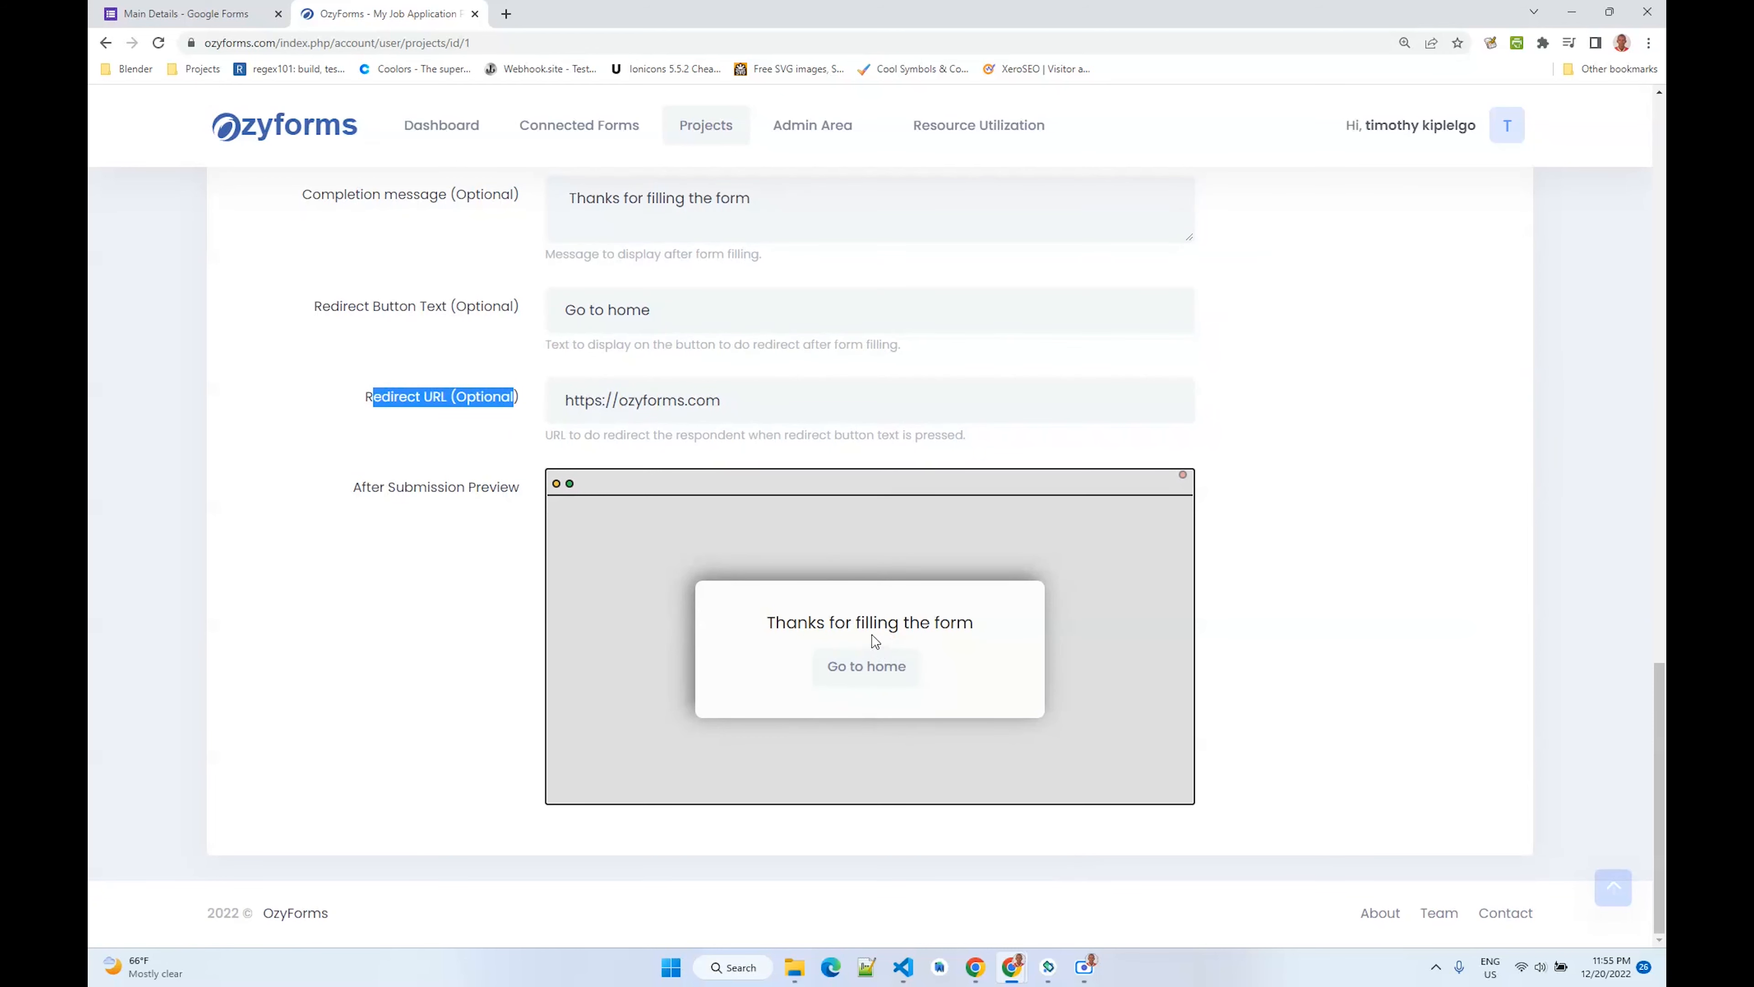
scroll(665, 529, up, 20)
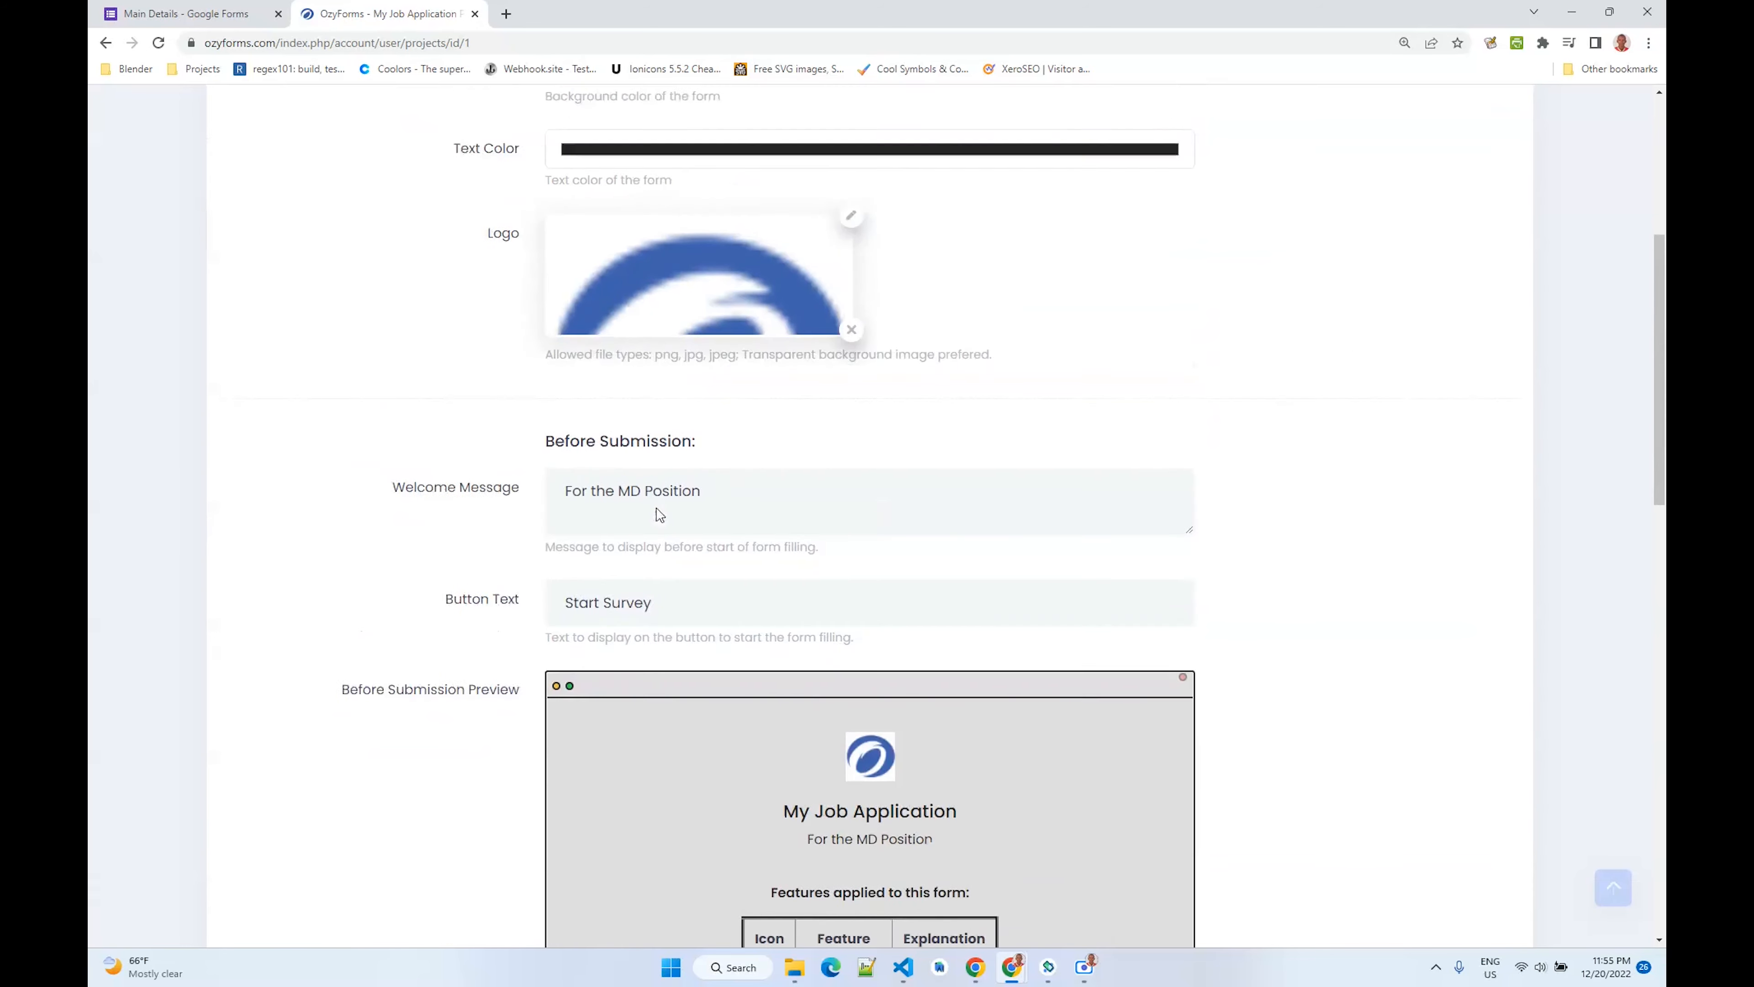
scroll(660, 515, up, 6)
- Open the project settings and set the collection behaviour to As a form
click(704, 360)
scroll(685, 546, down, 1)
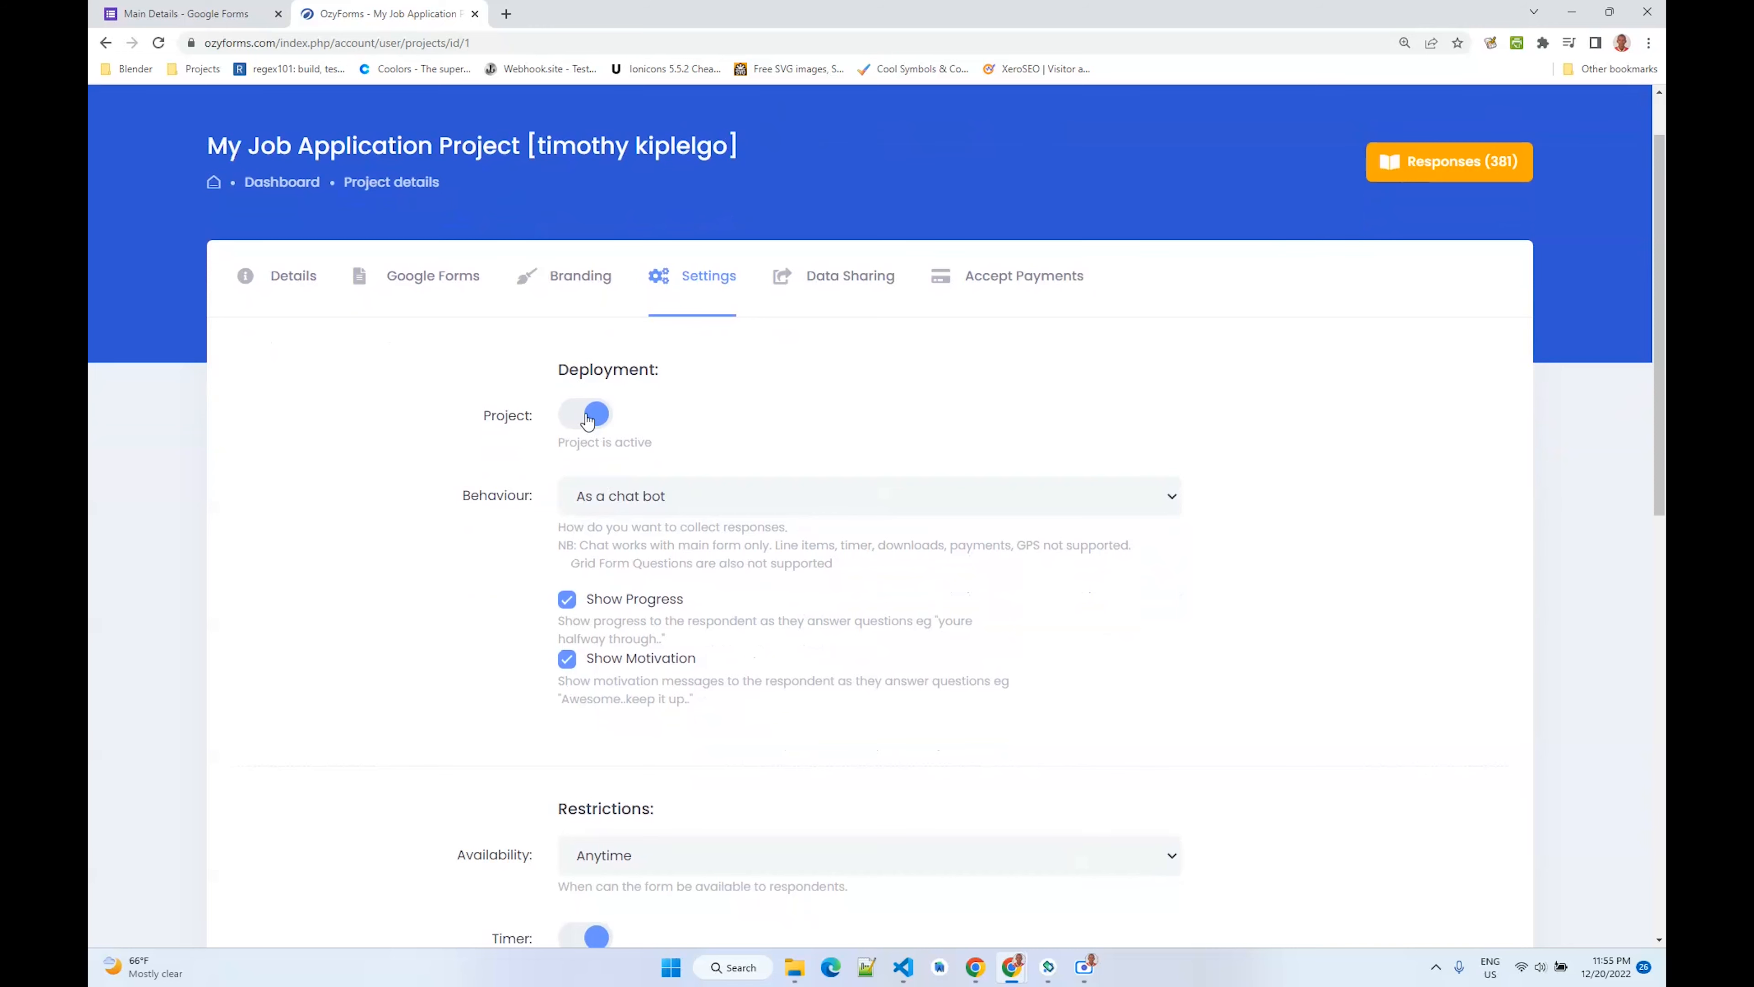
scroll(542, 466, down, 2)
click(631, 328)
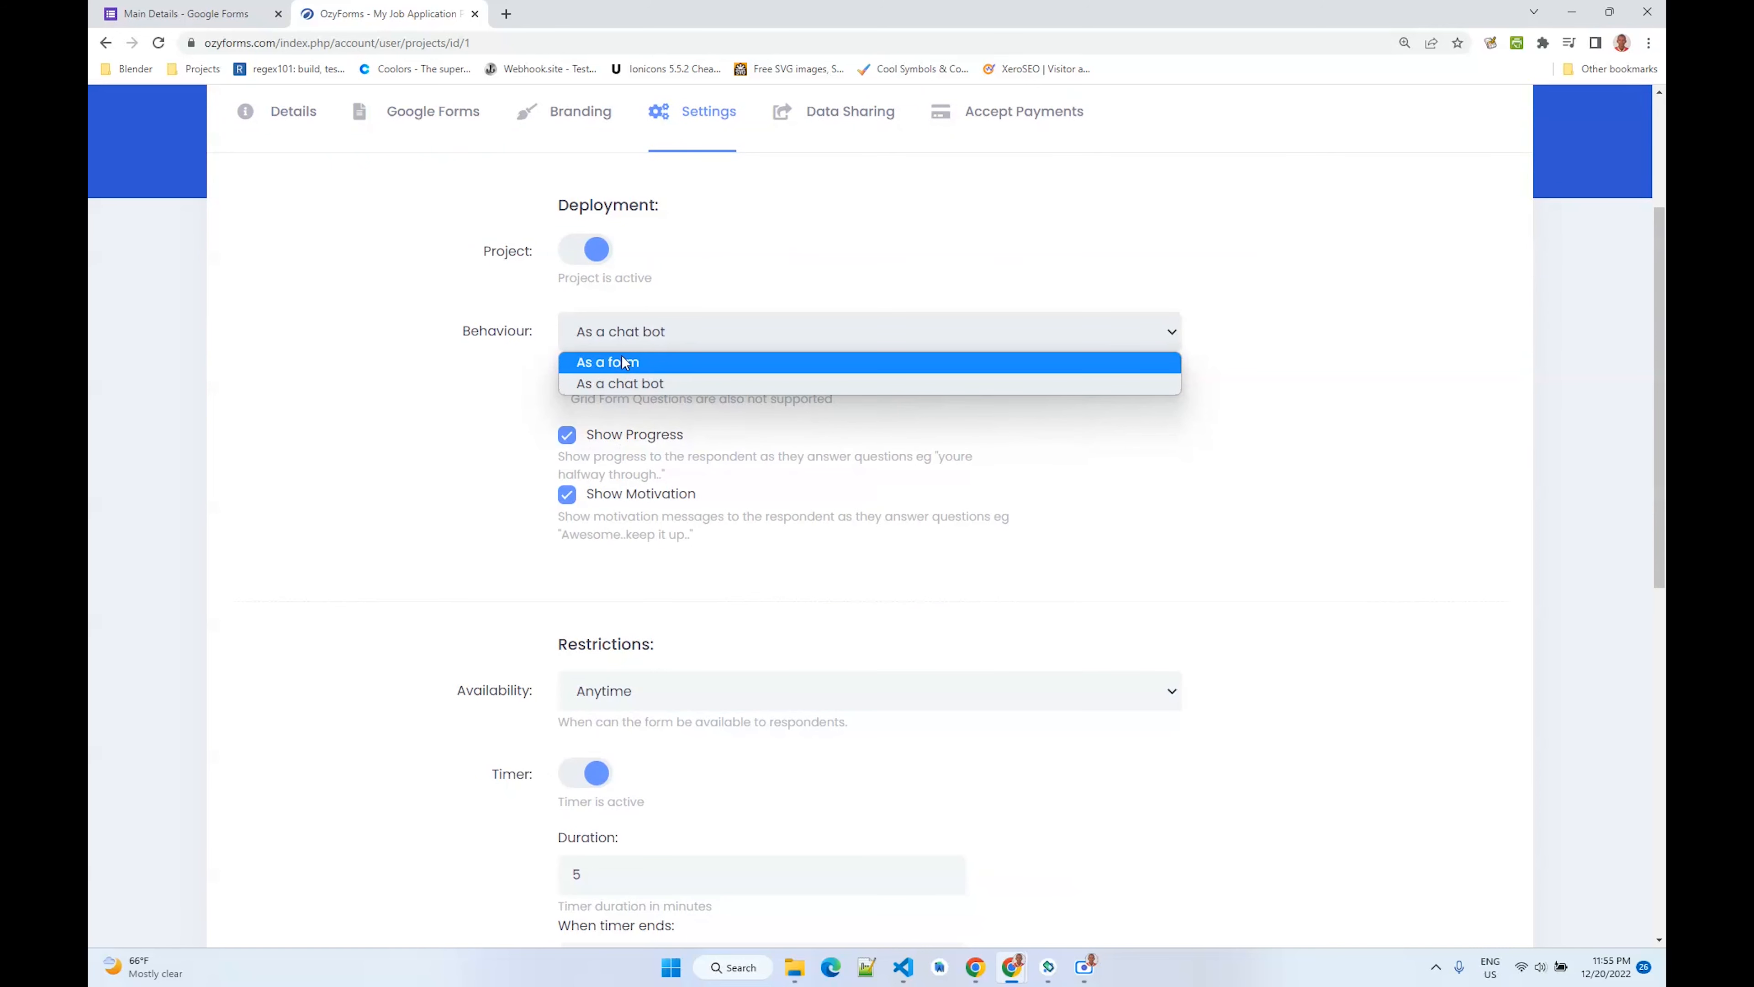
click(621, 382)
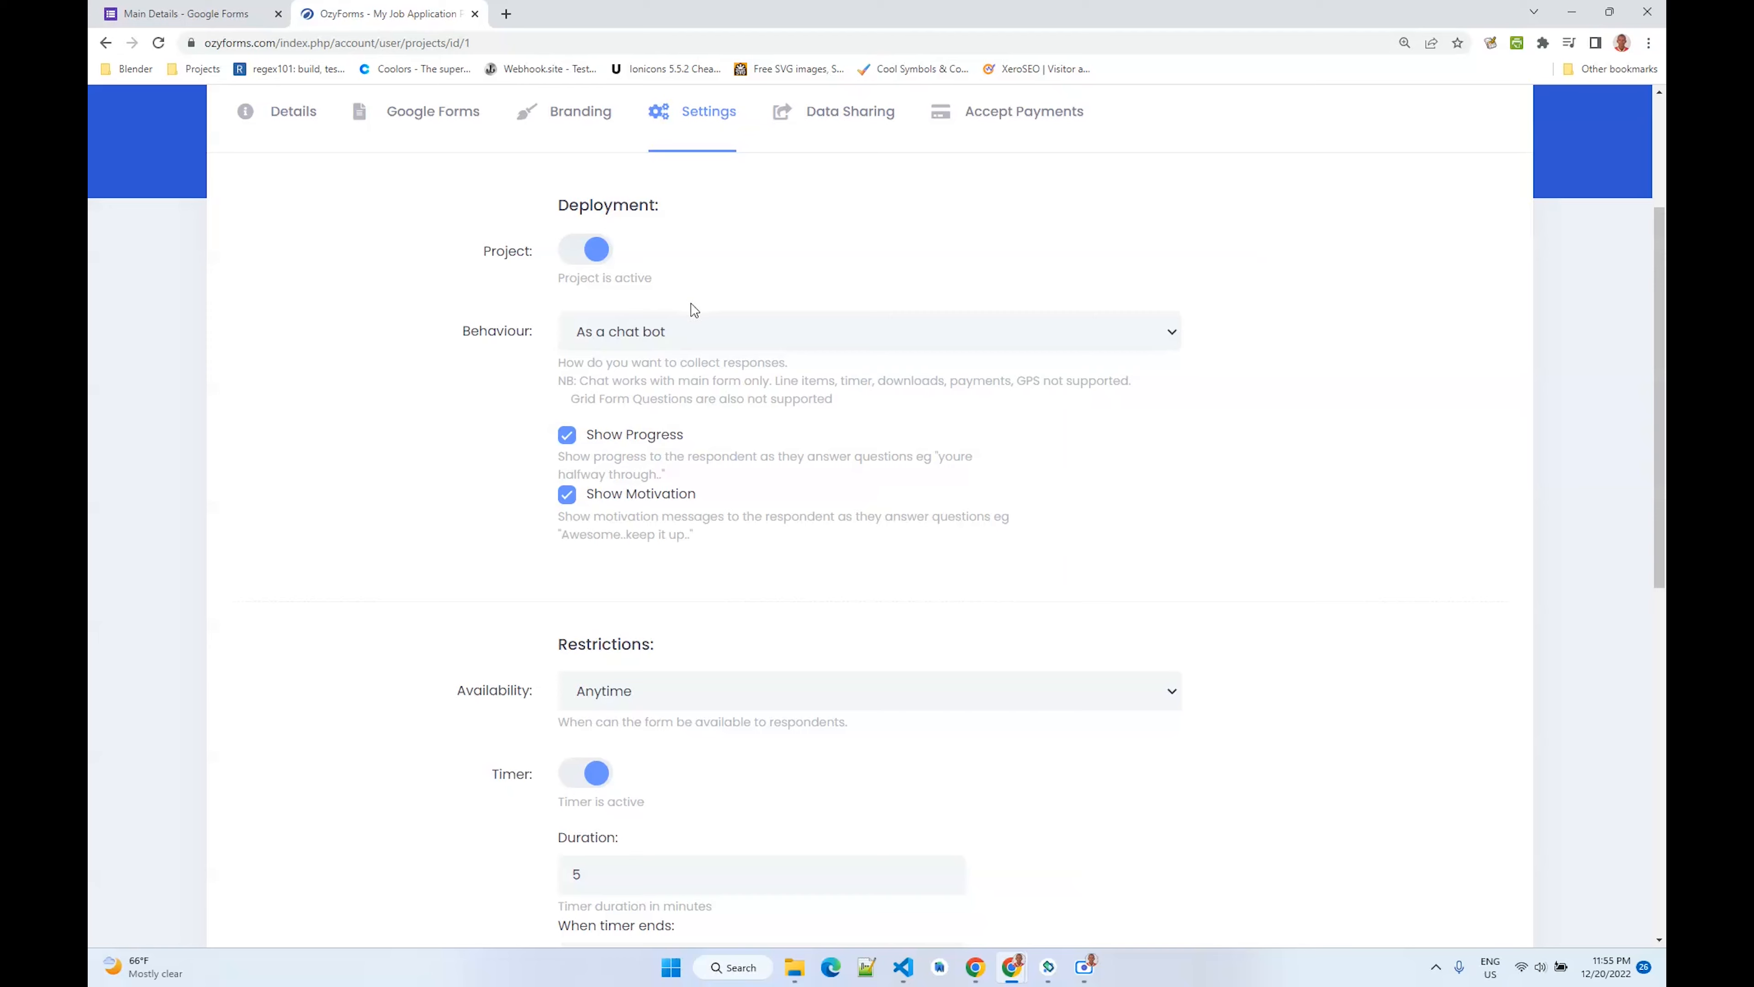
click(669, 342)
click(649, 361)
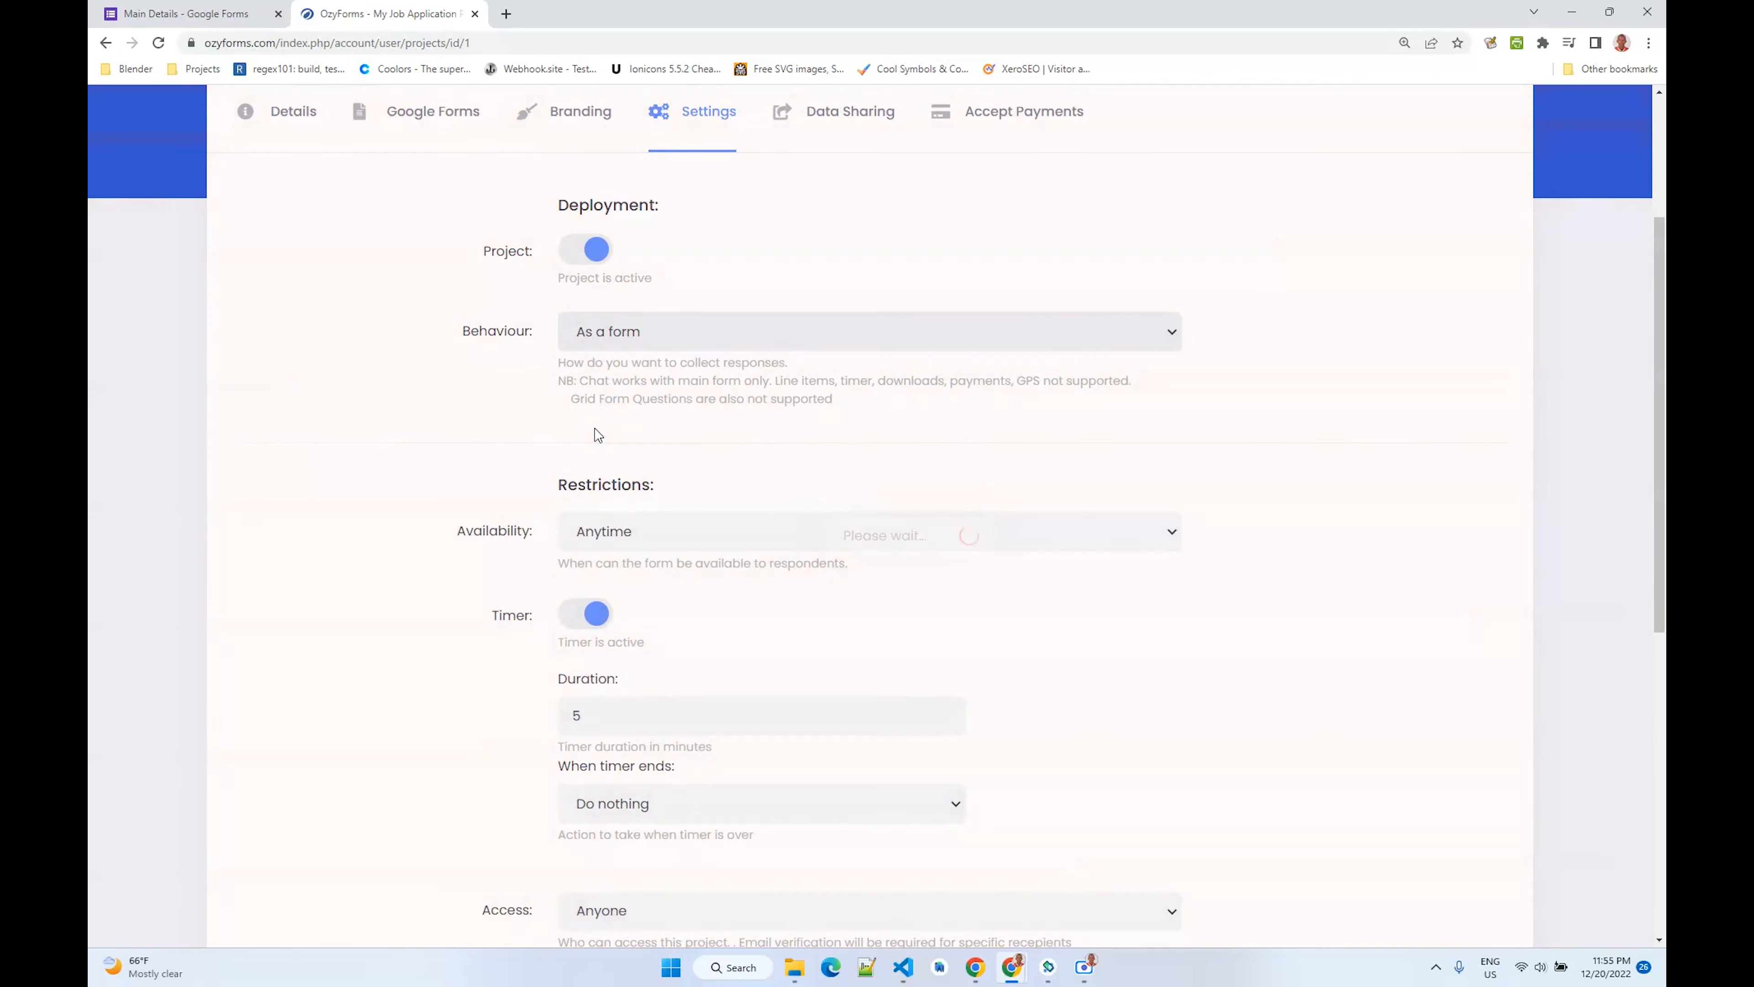
- Switch availability to Specific Period to view its start and end dates, then back to Anytime
scroll(599, 434, down, 3)
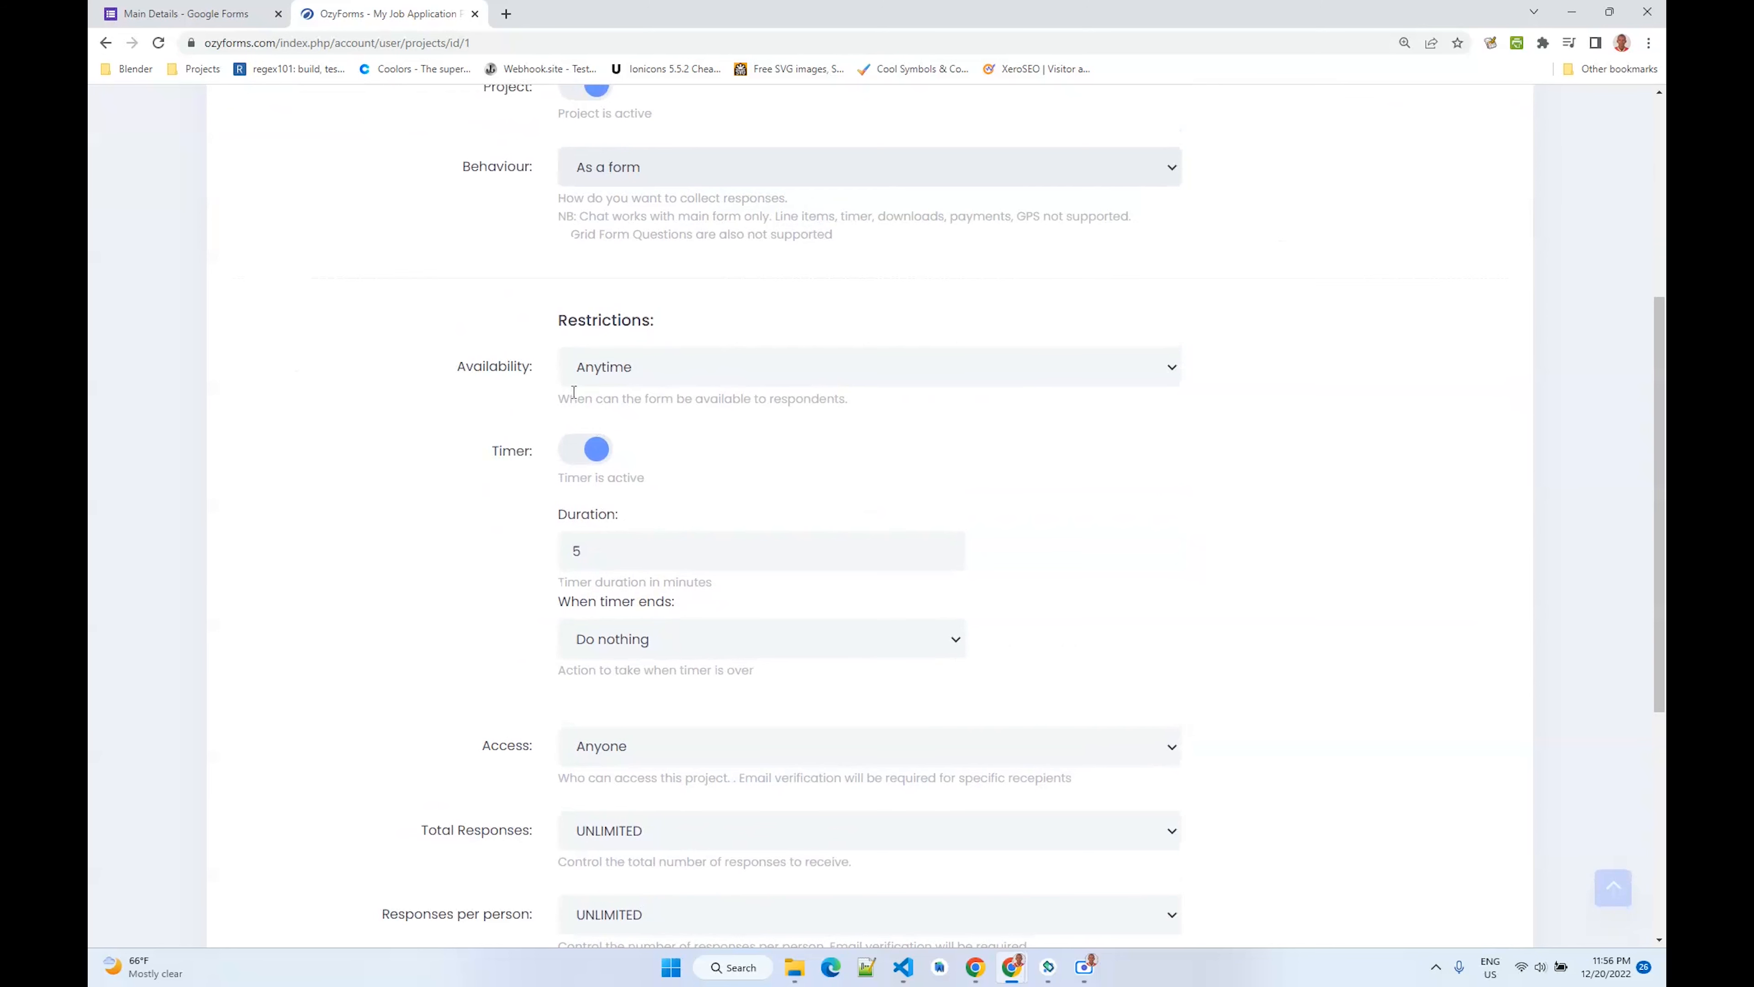
click(602, 380)
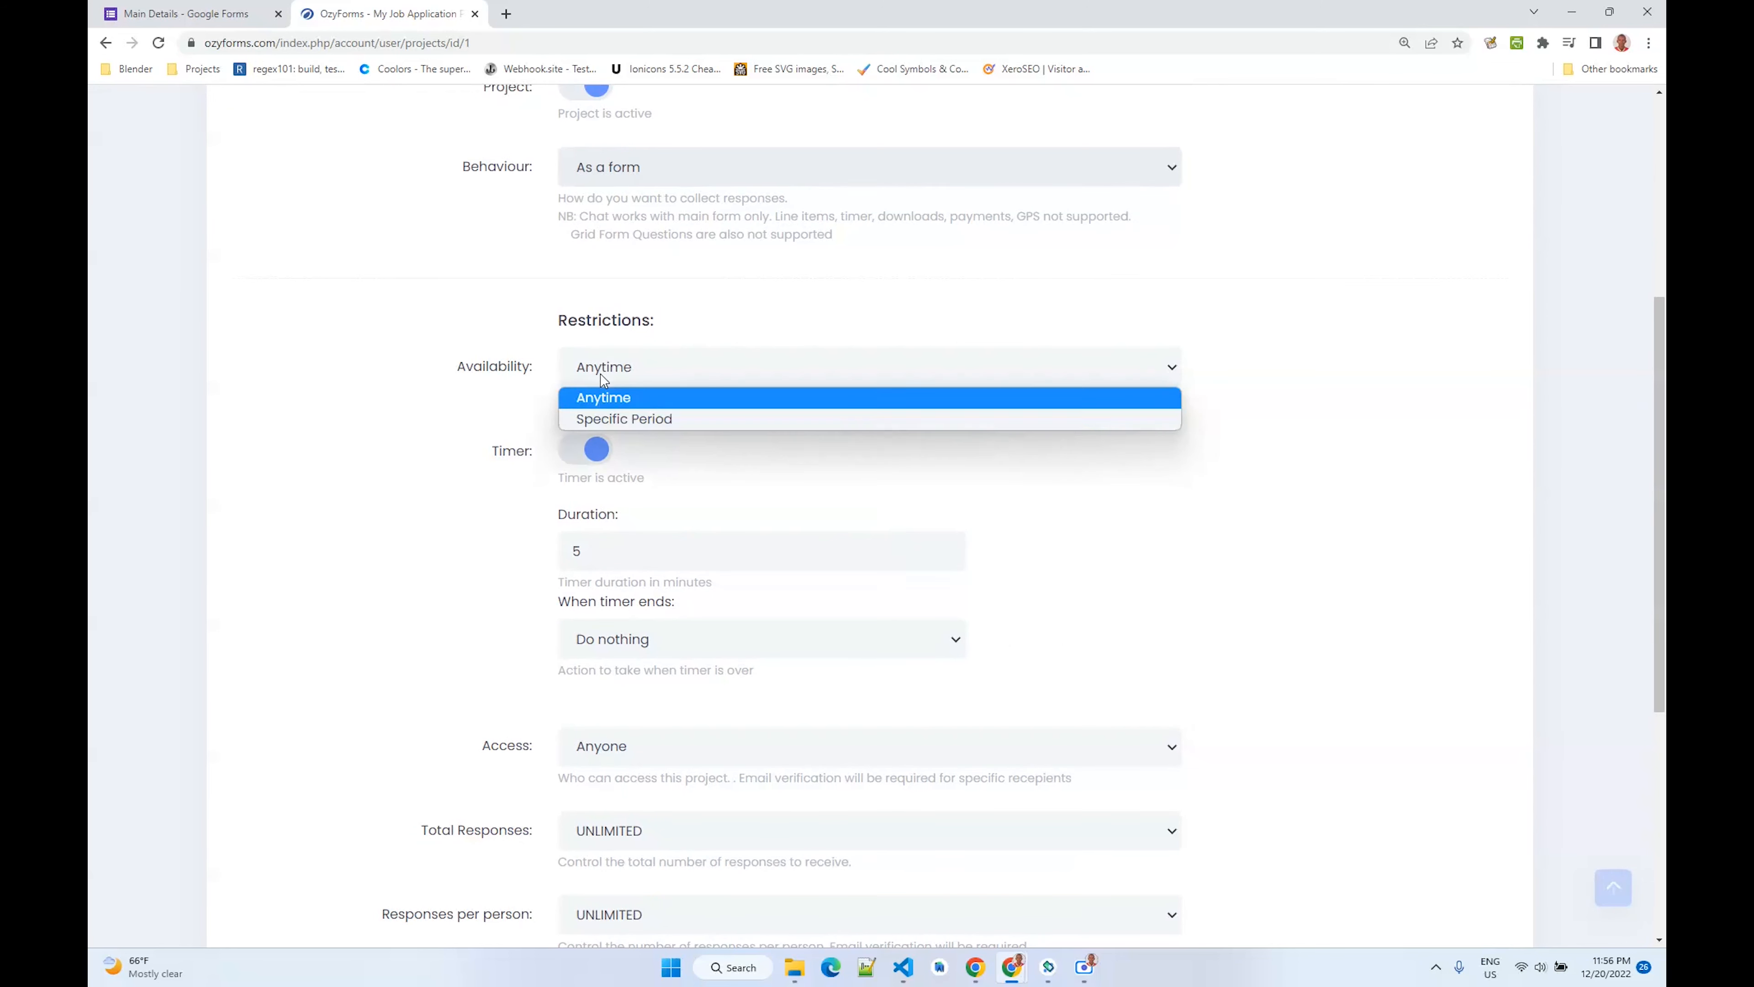
click(603, 380)
click(603, 380)
click(621, 420)
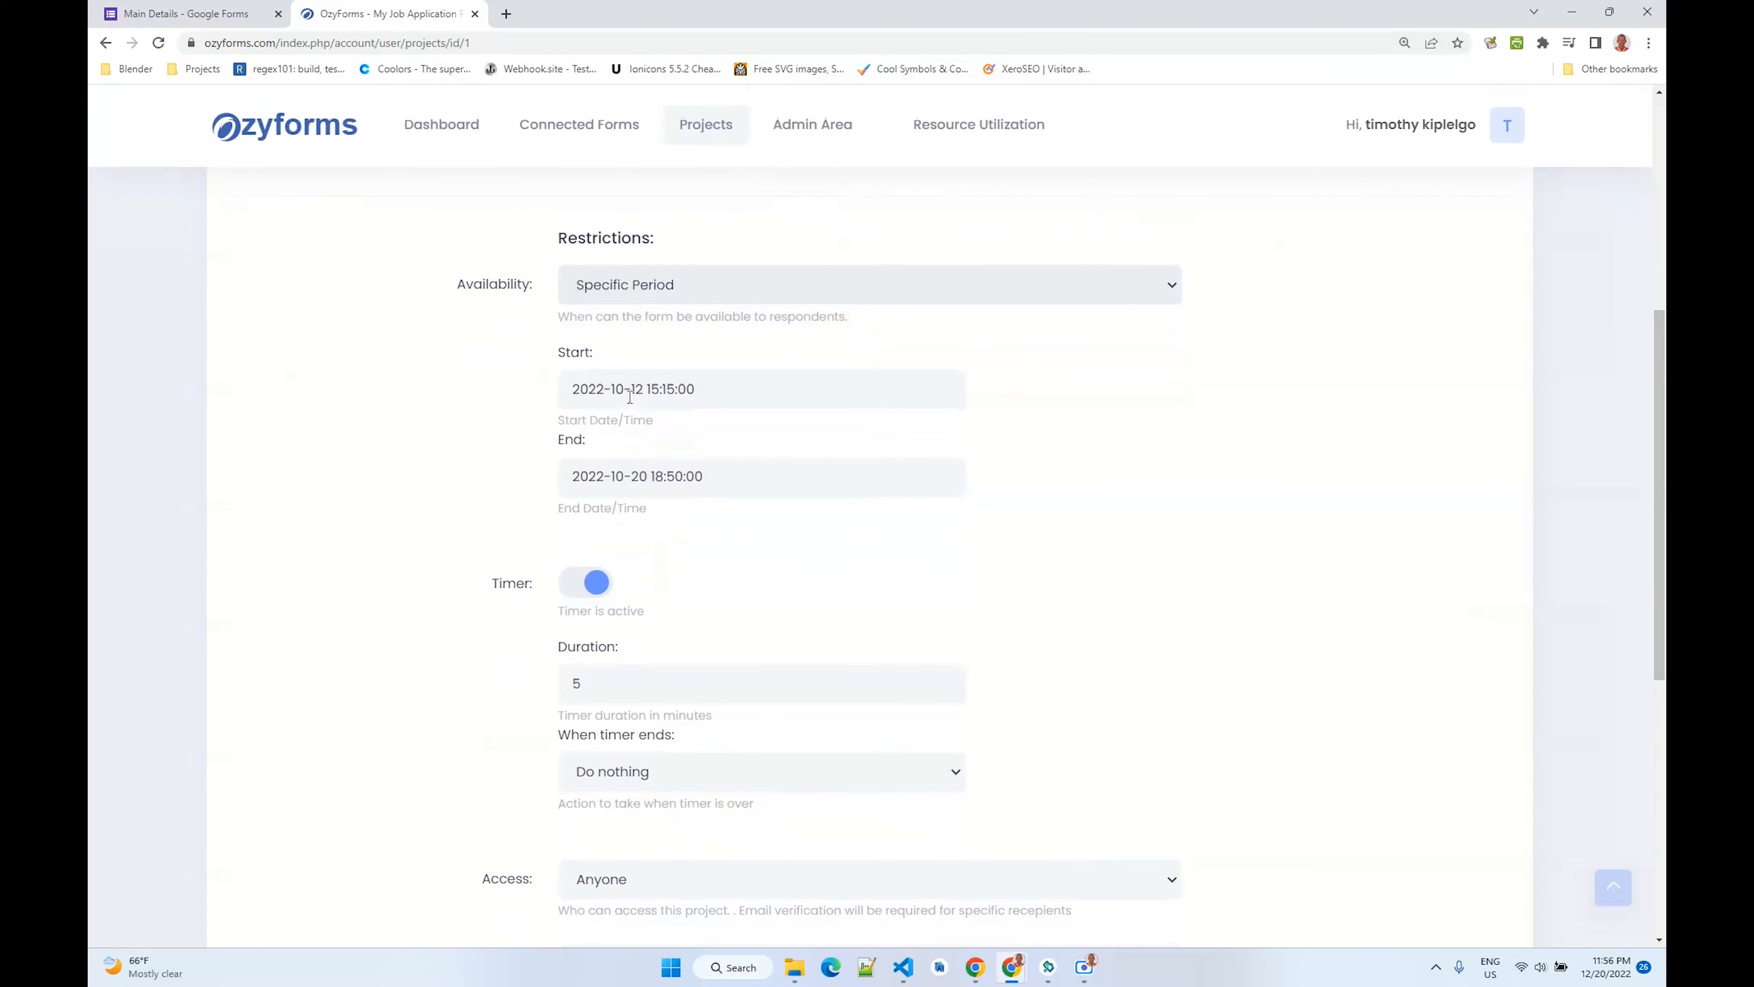
click(629, 393)
click(644, 477)
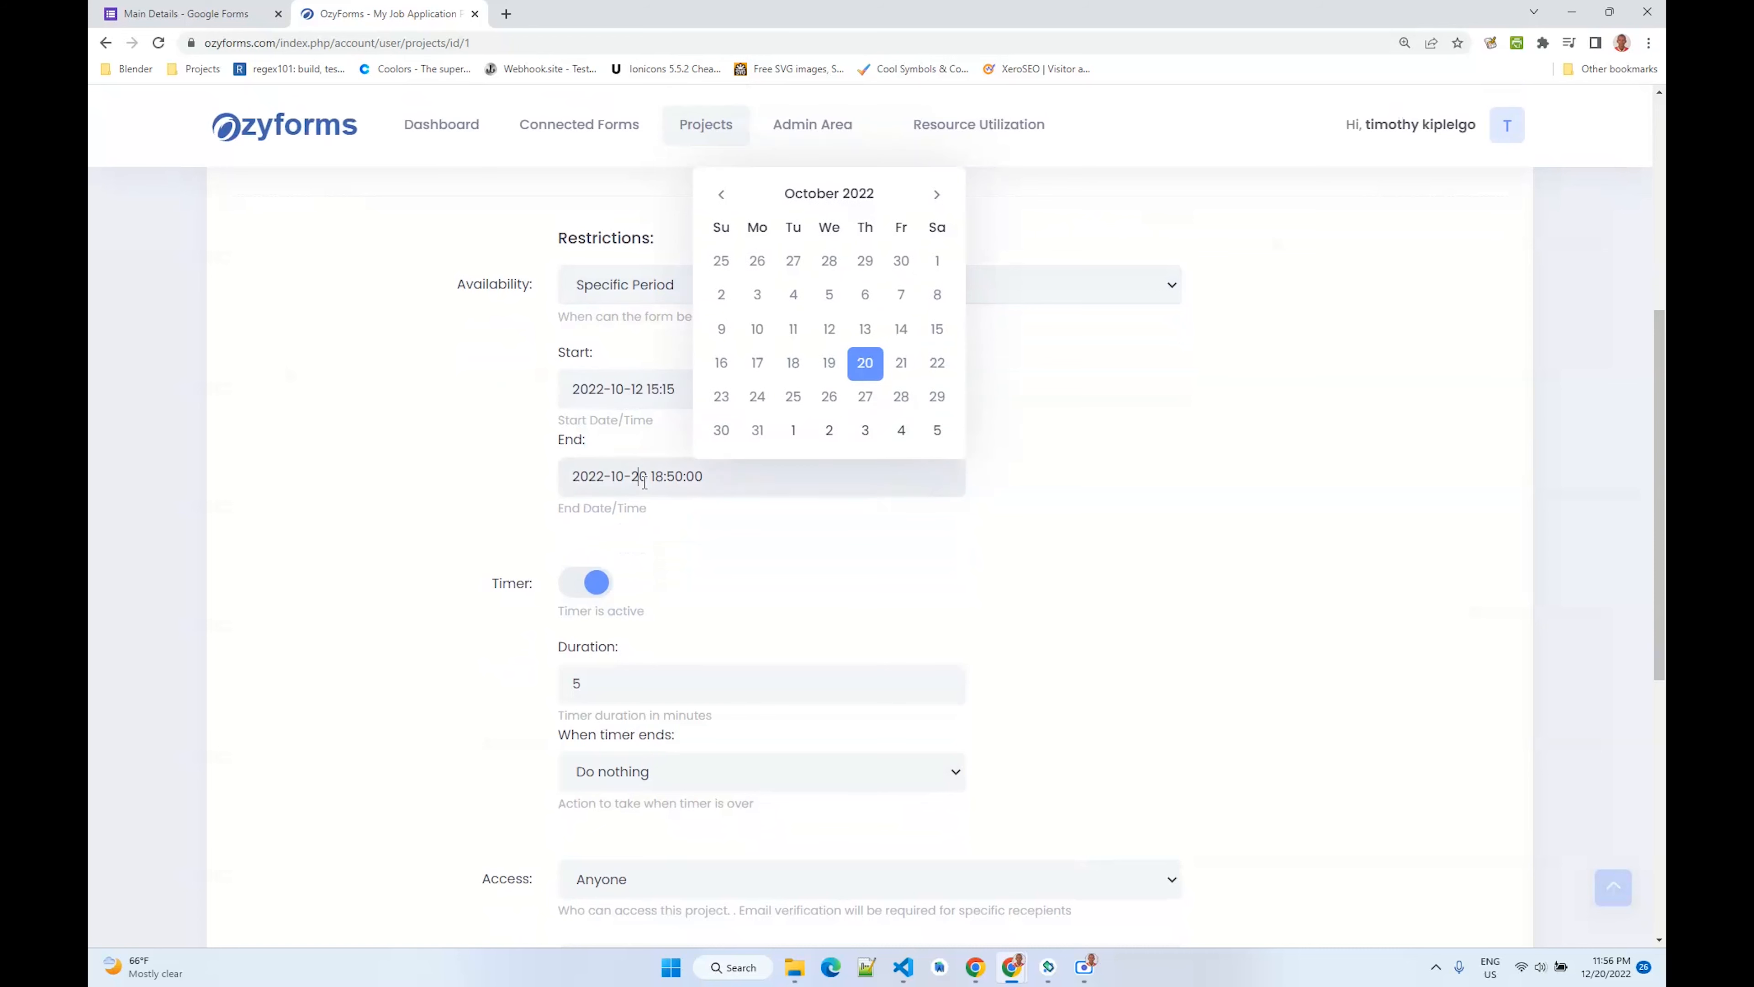
click(645, 483)
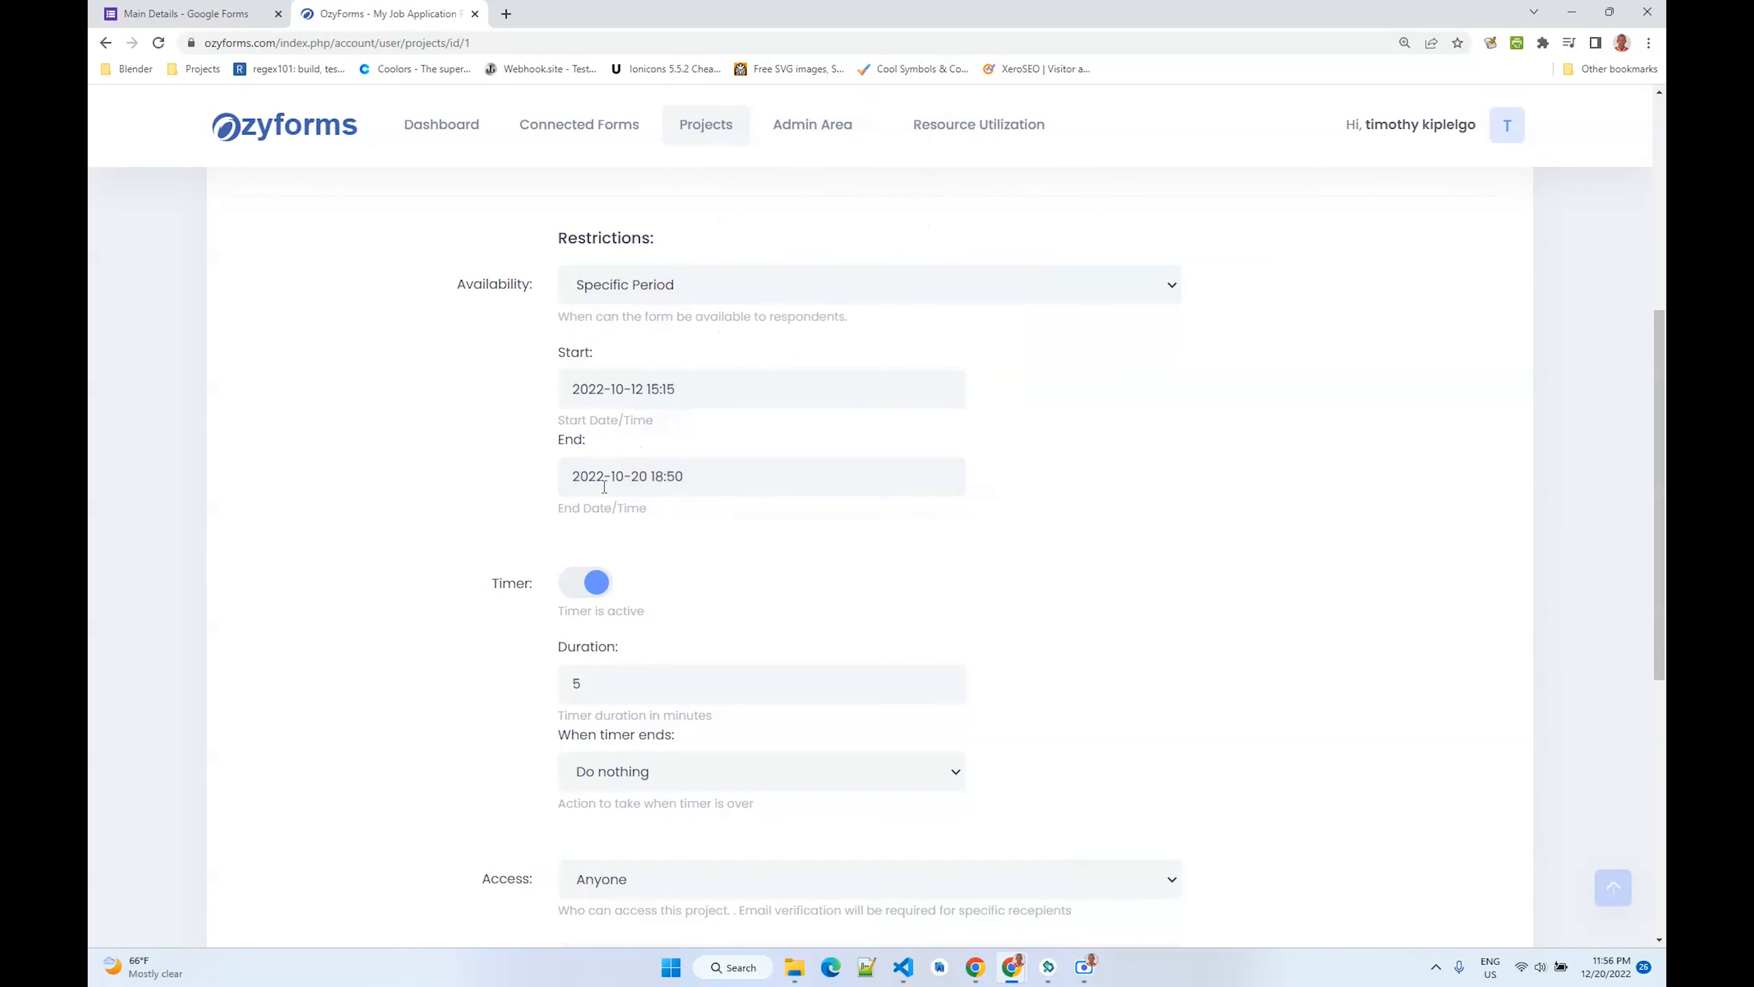
click(614, 298)
click(617, 315)
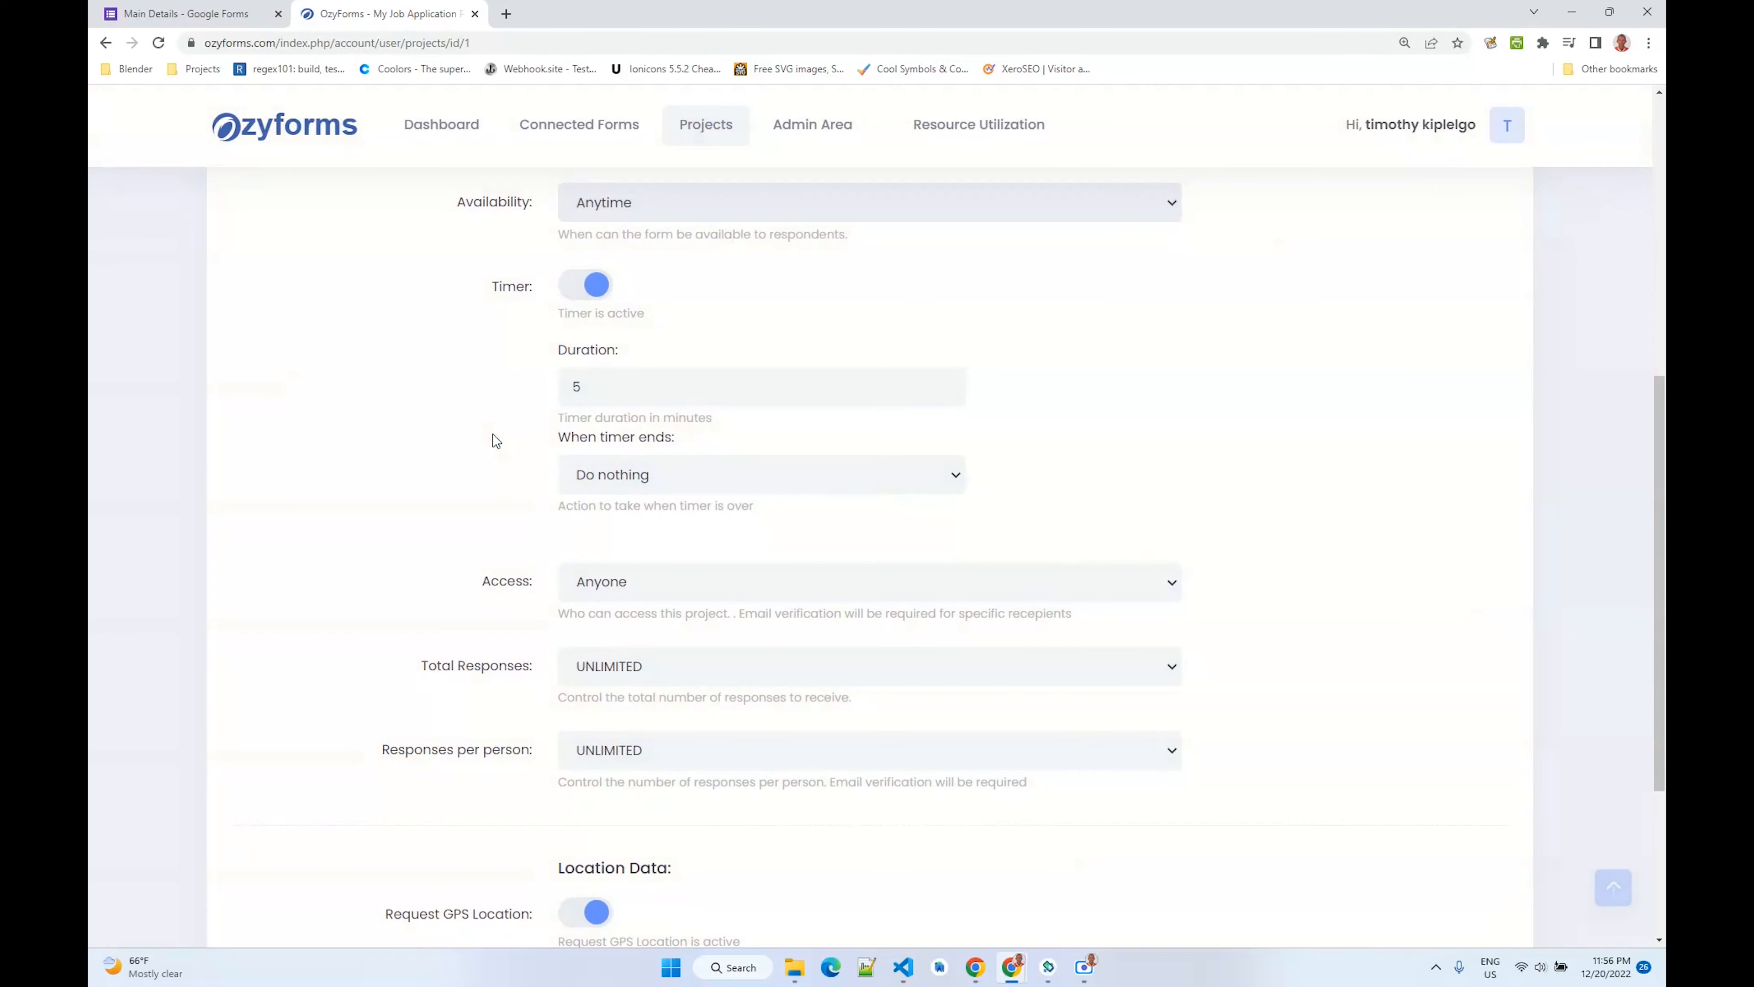
- Disable the project's timer after reviewing its duration and timer-end options
click(583, 289)
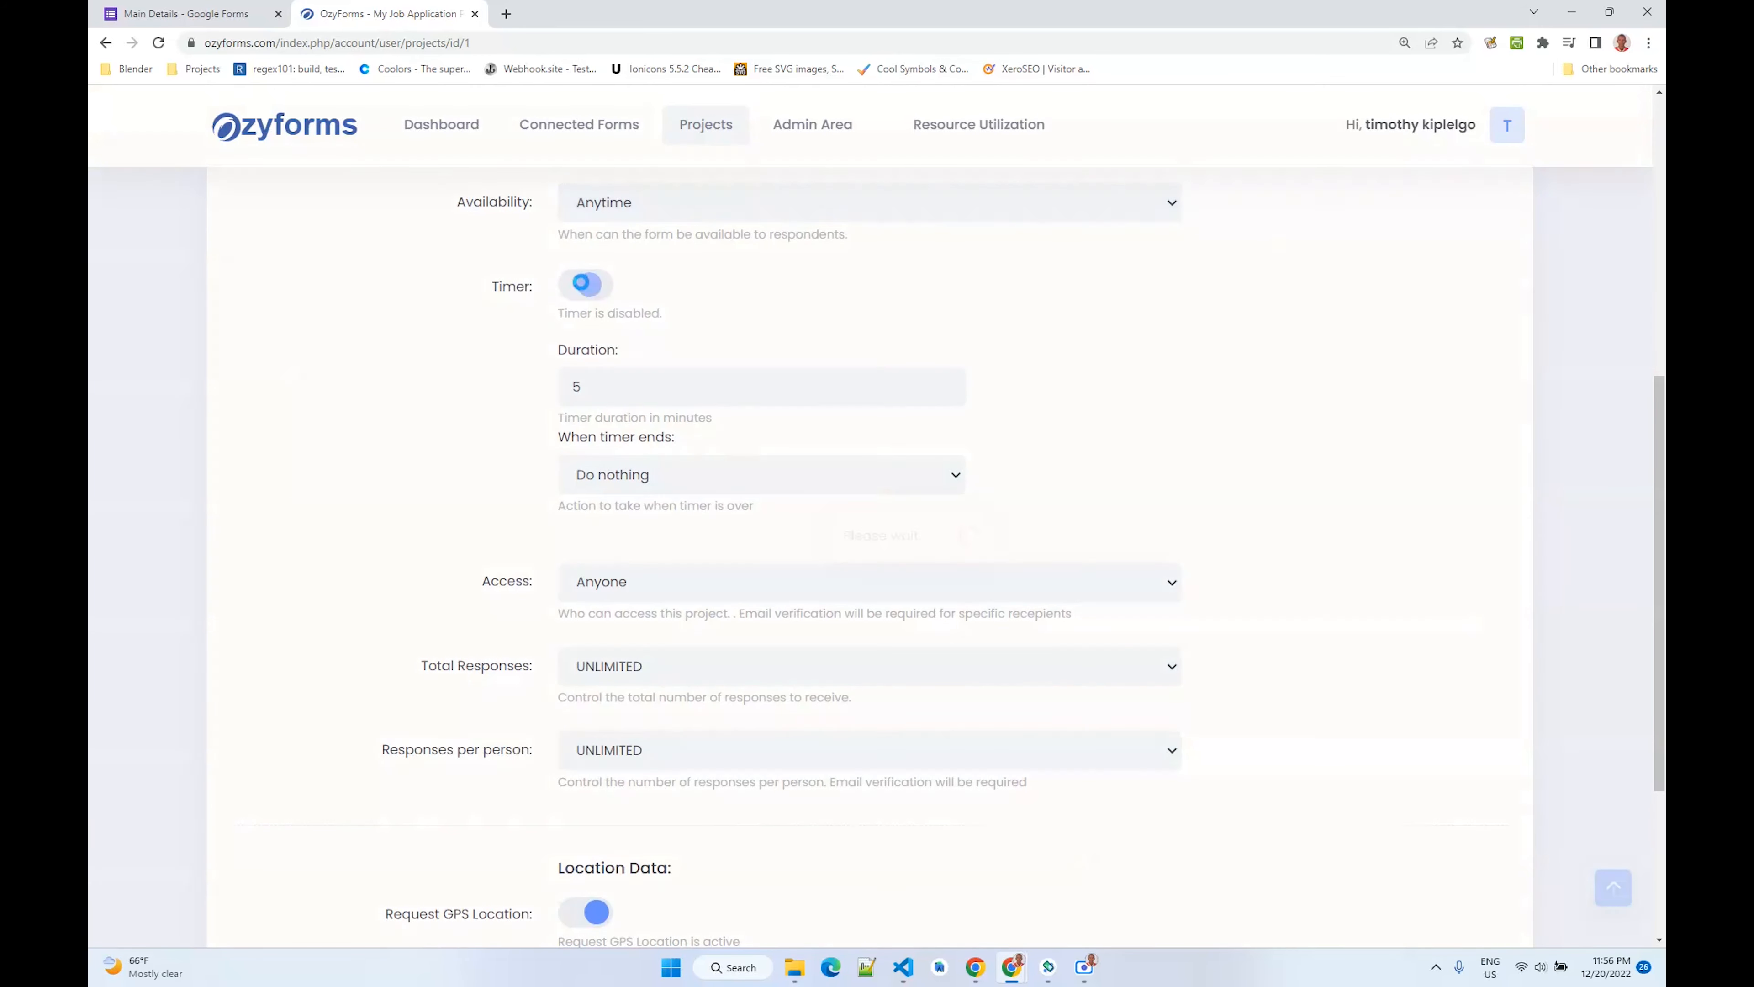
scroll(650, 372, up, 2)
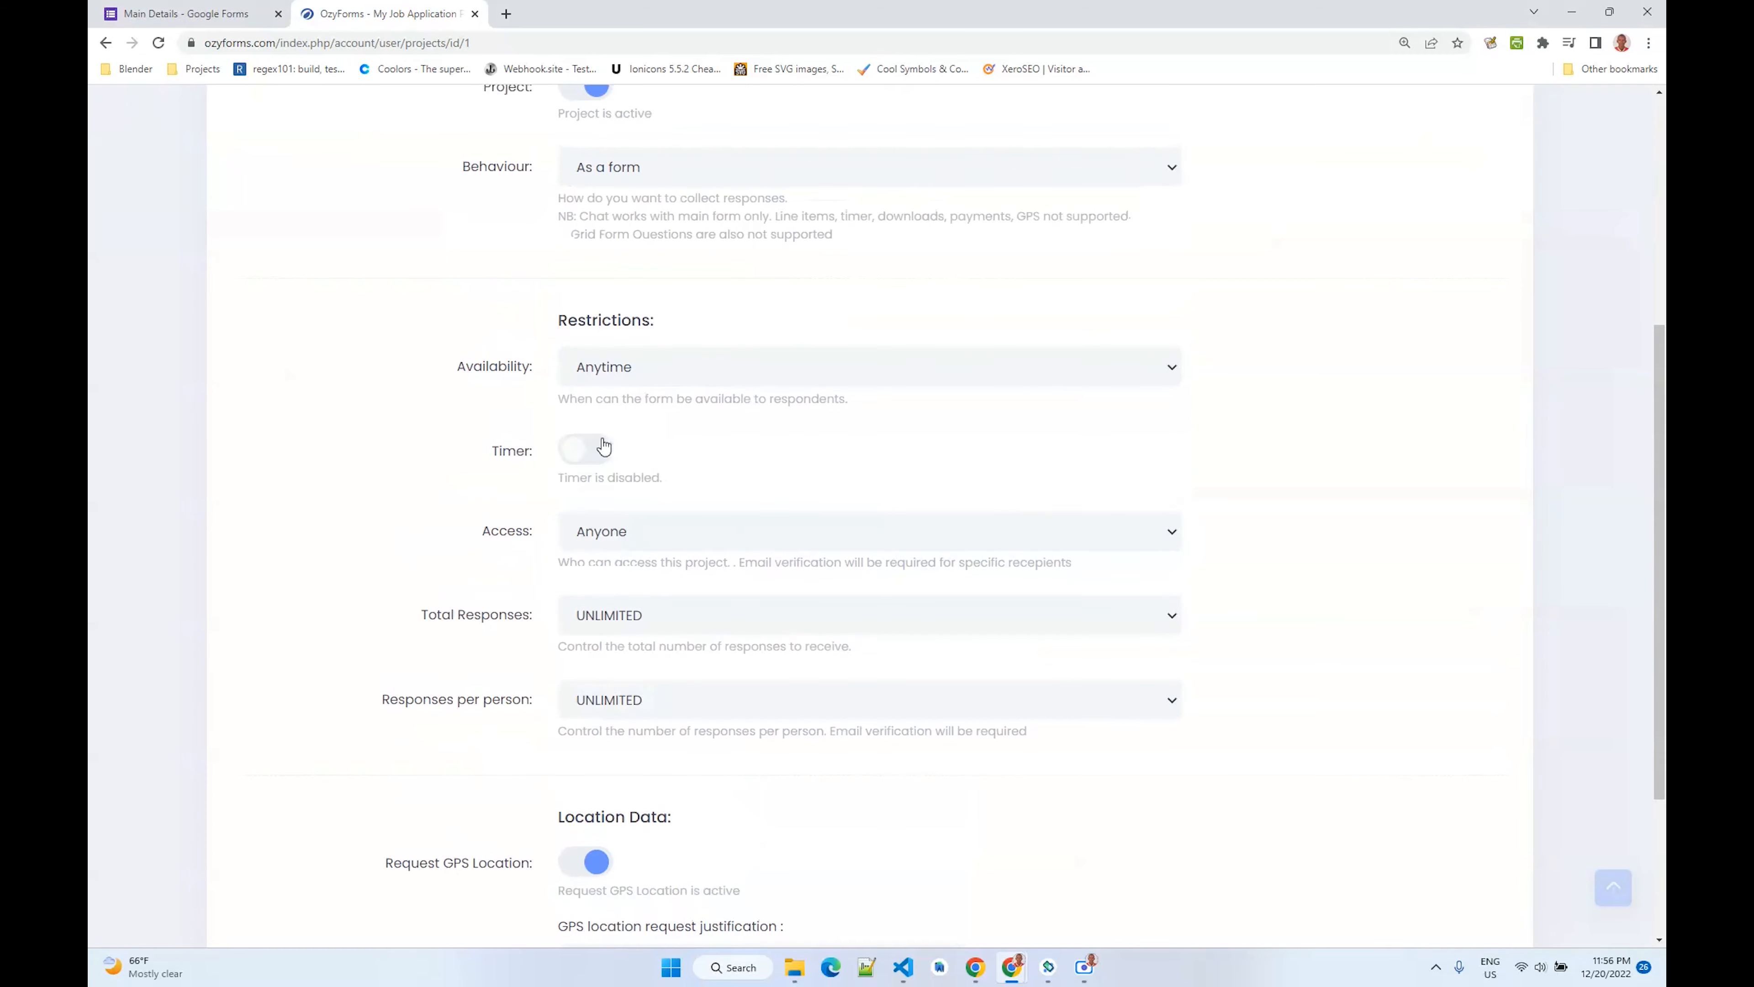
click(583, 452)
scroll(655, 494, down, 2)
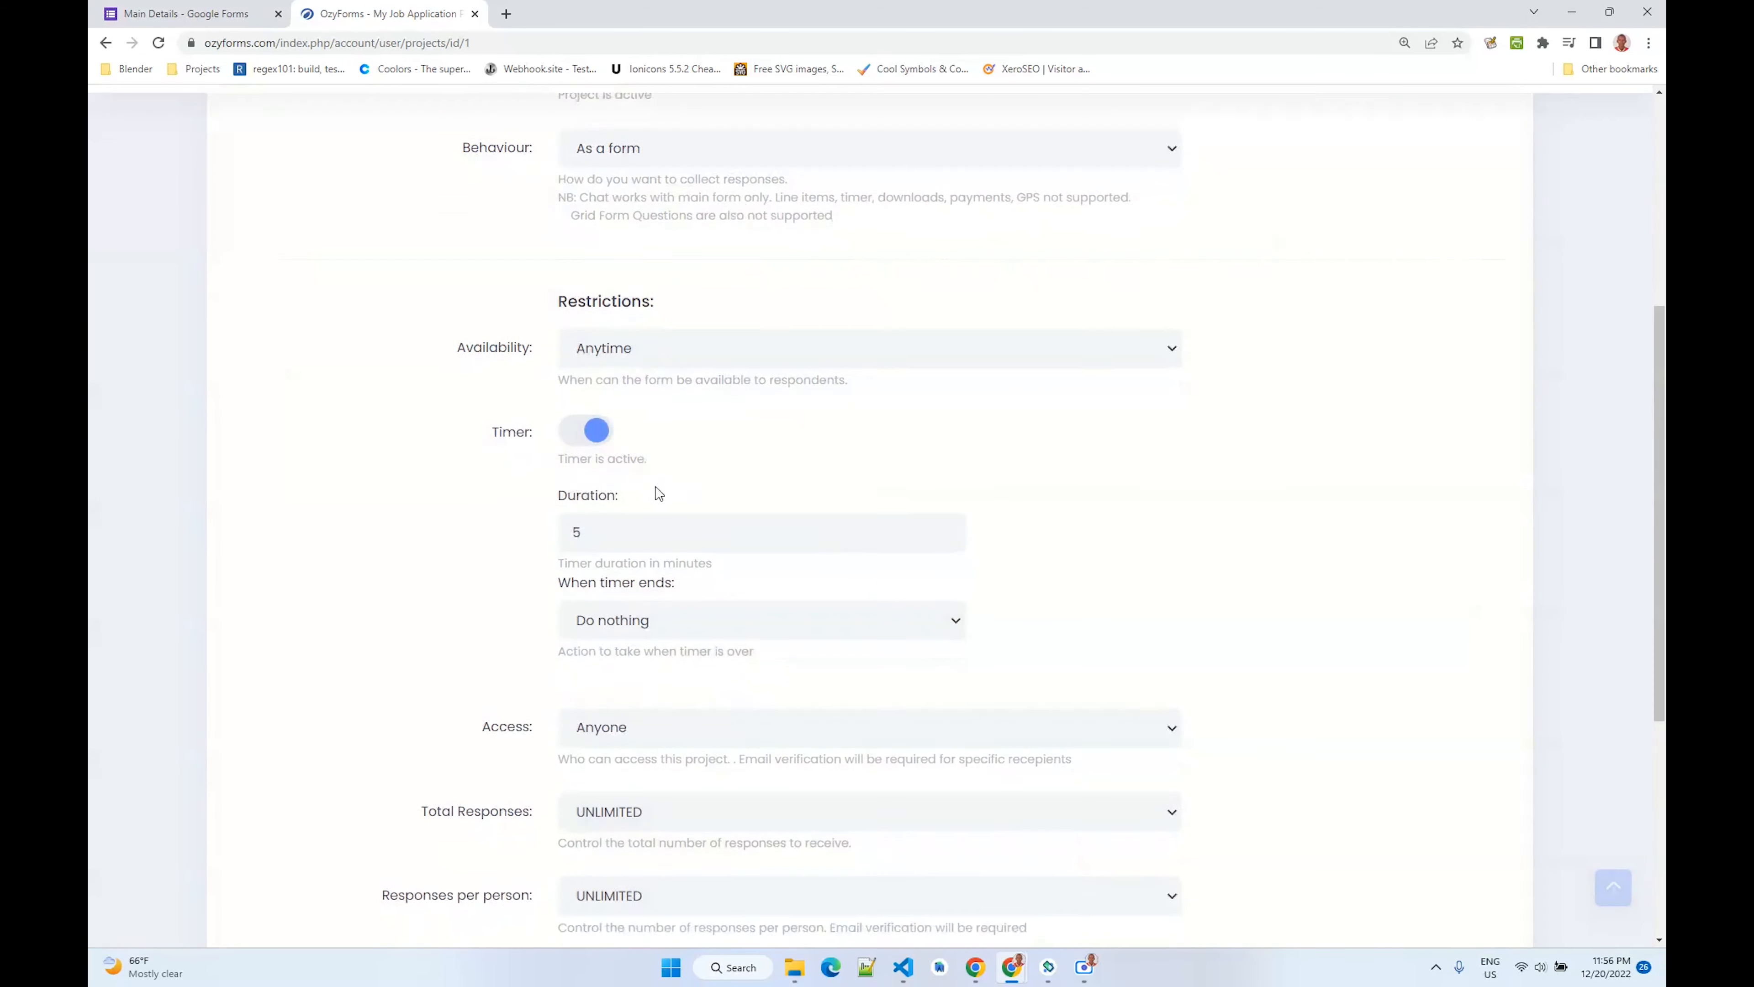
double_click(594, 389)
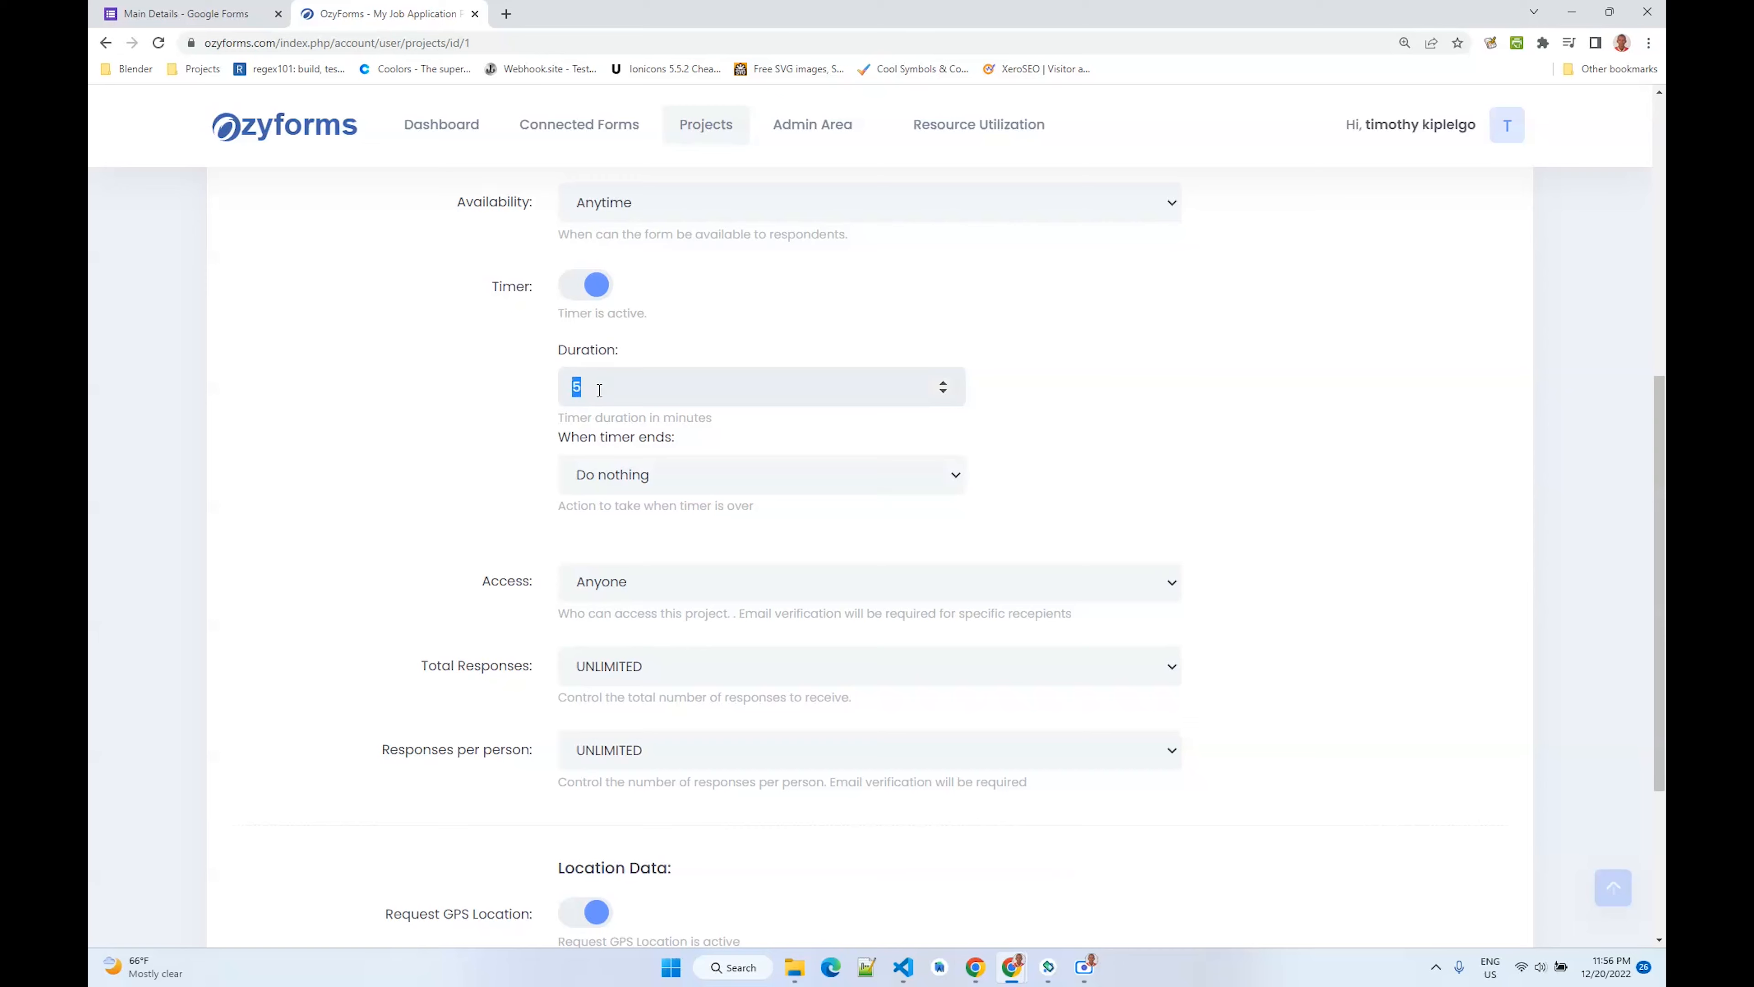
click(661, 485)
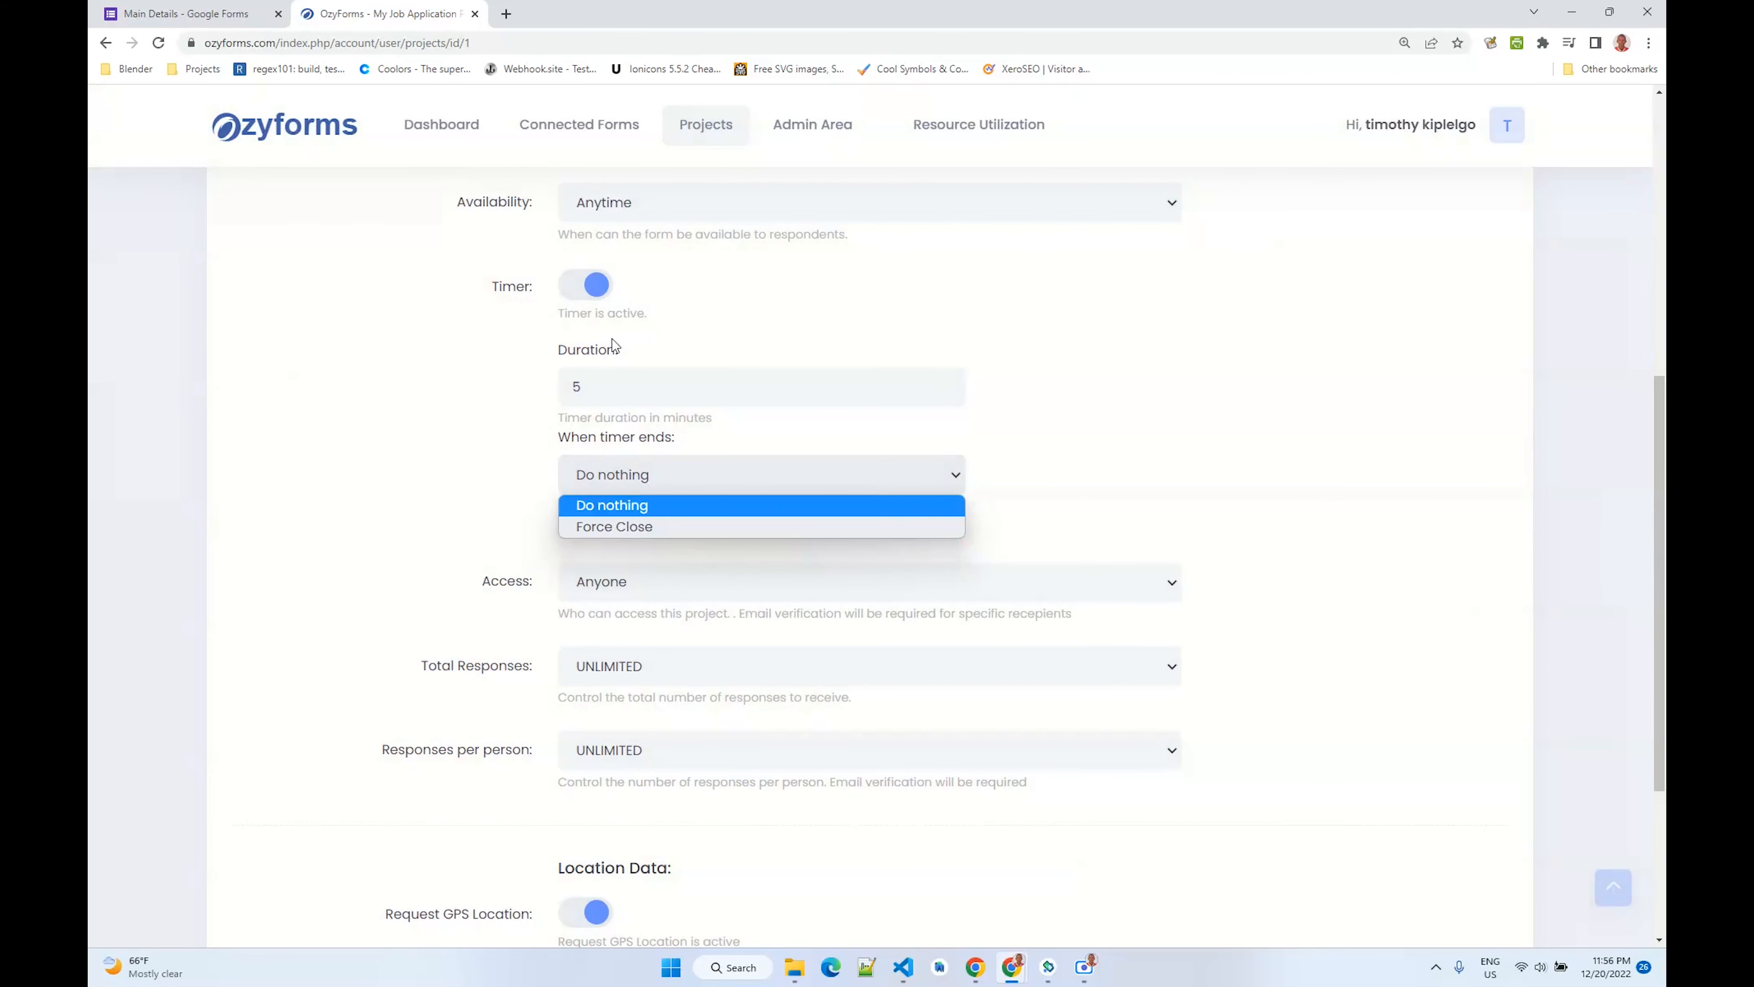
click(630, 353)
click(599, 287)
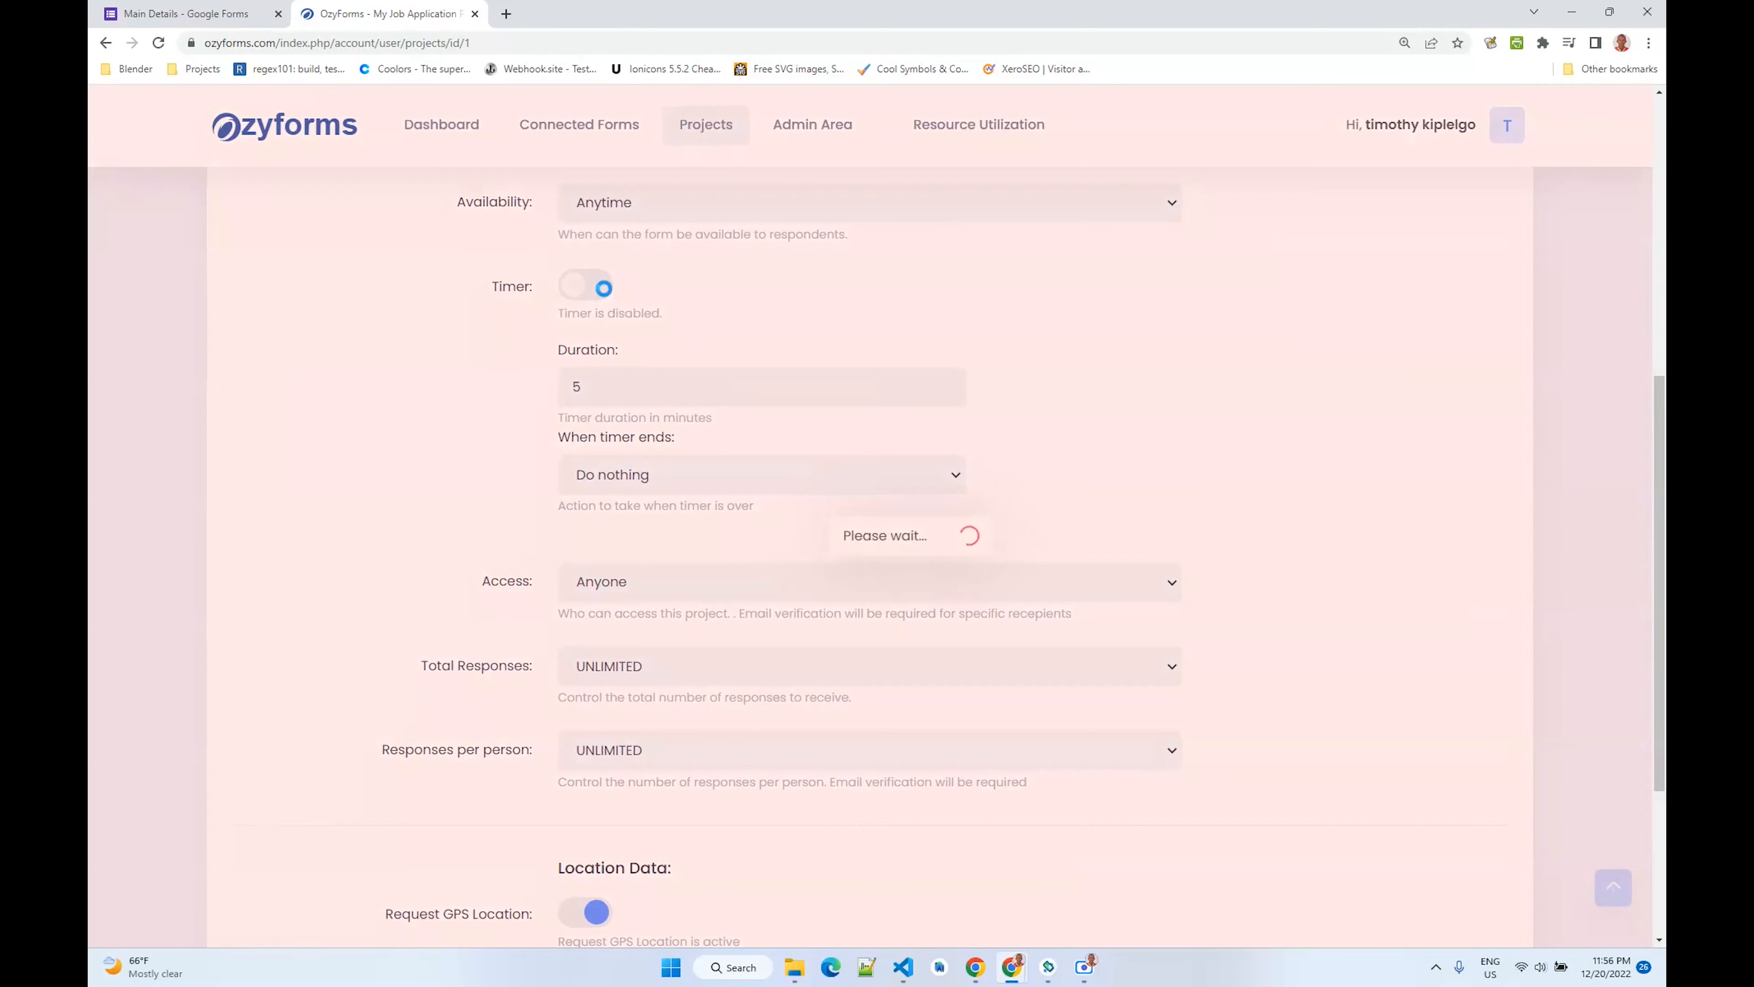
scroll(615, 443, down, 2)
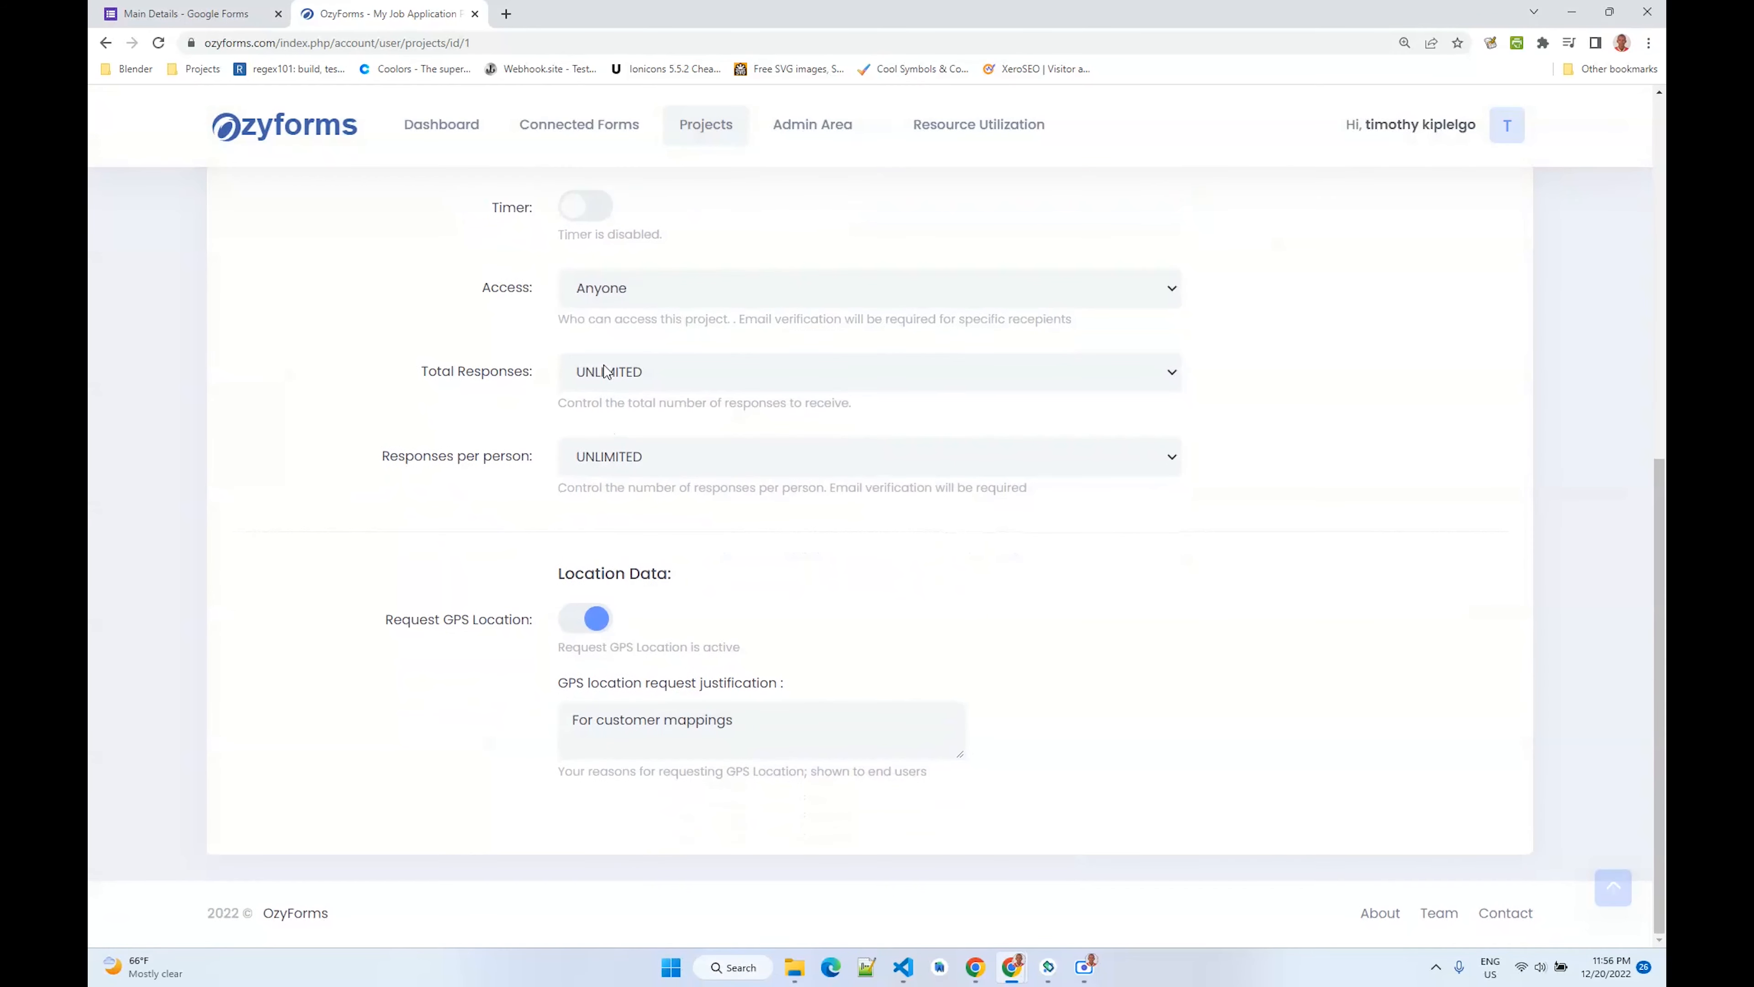
- Switch access to Specific Recepients to view its email and domain fields, then back to Anyone
scroll(615, 387, up, 2)
click(626, 382)
click(623, 423)
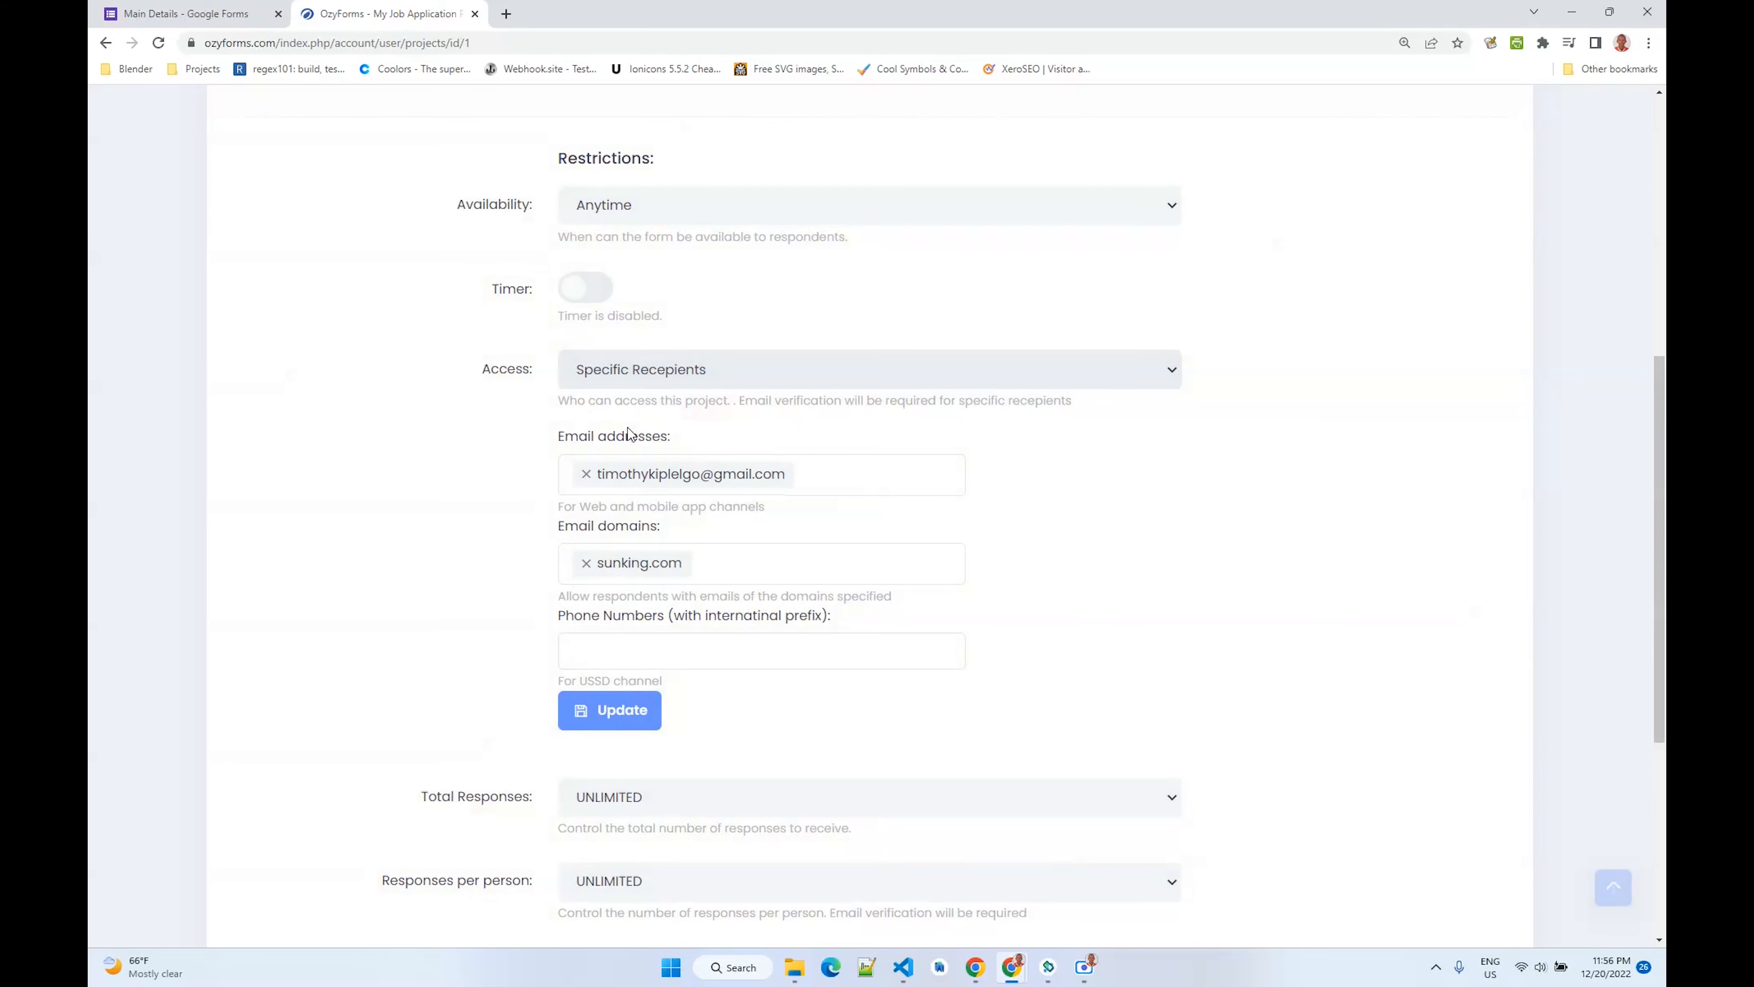
scroll(619, 426, down, 1)
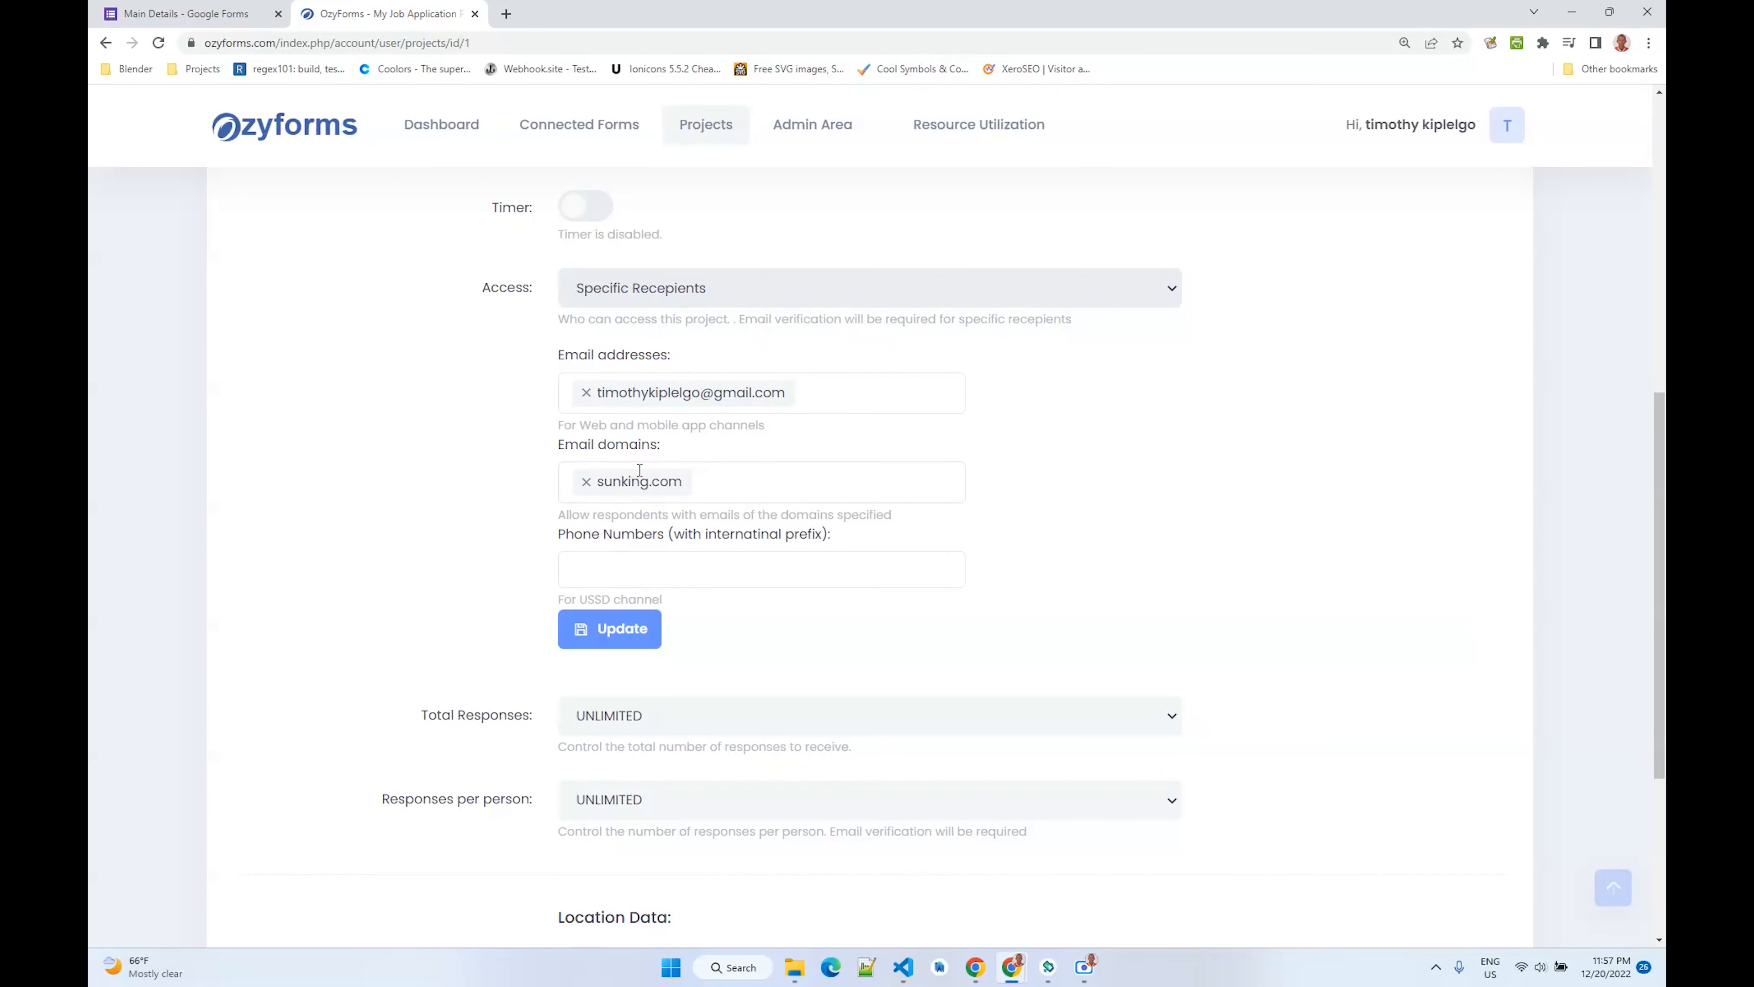
scroll(626, 461, up, 1)
click(652, 370)
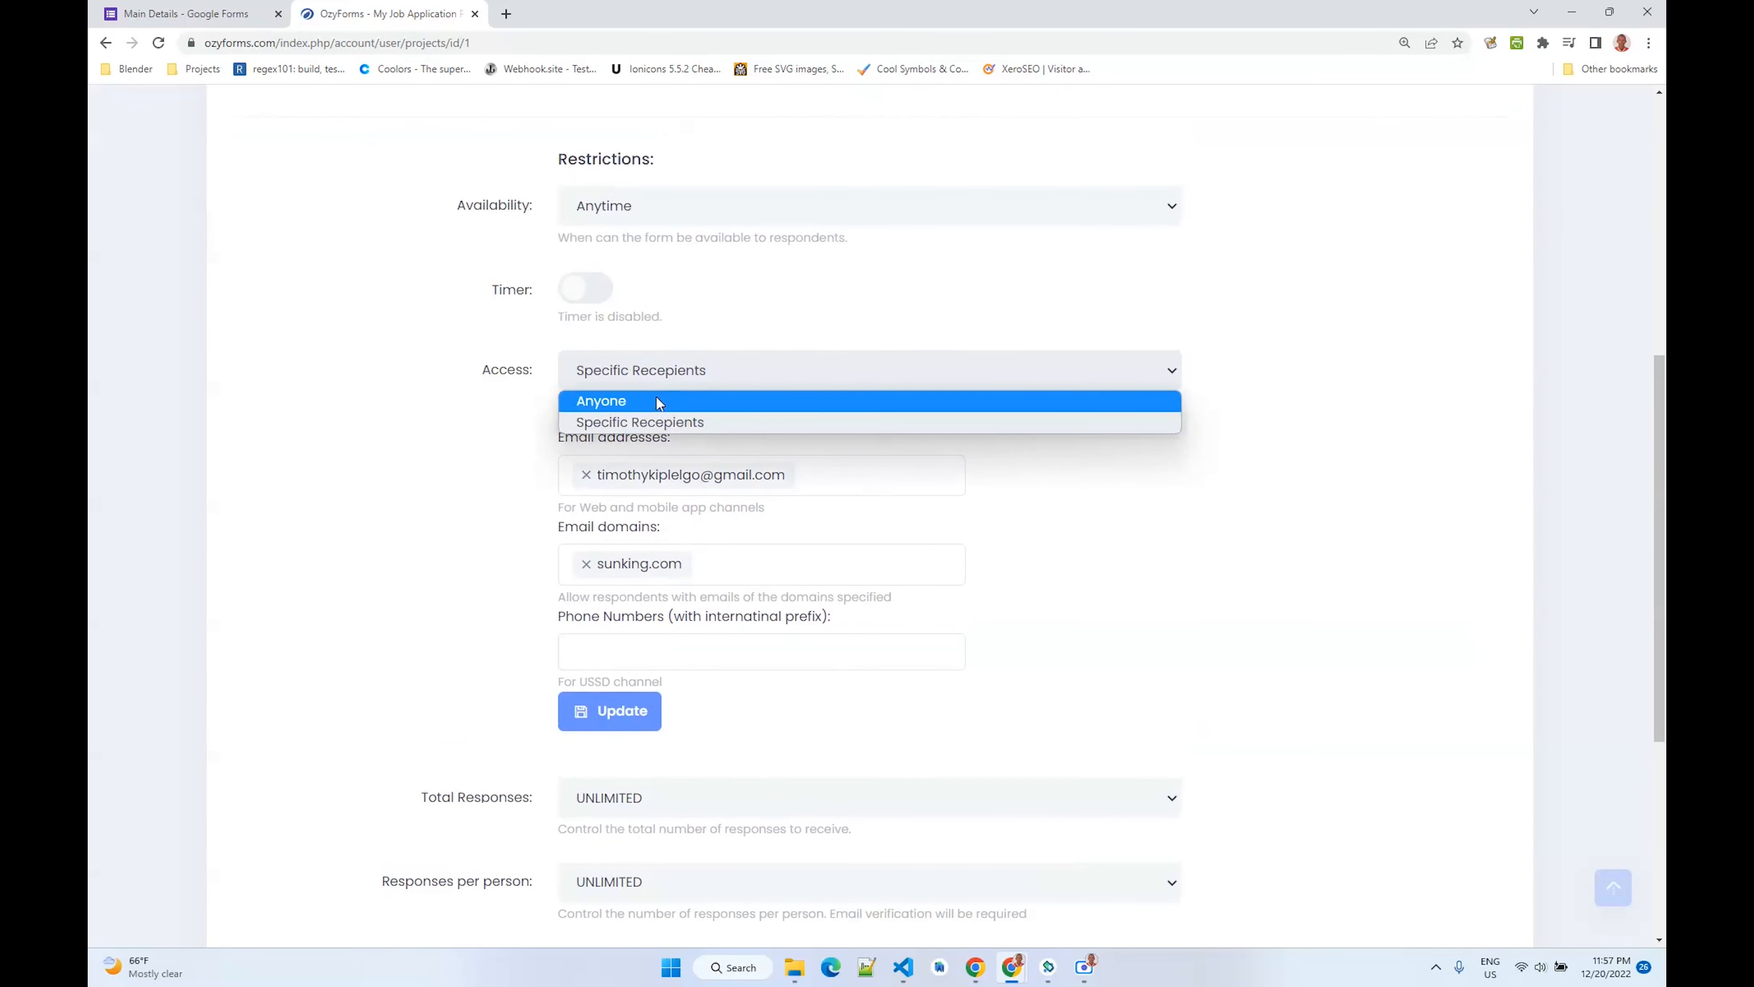
click(662, 397)
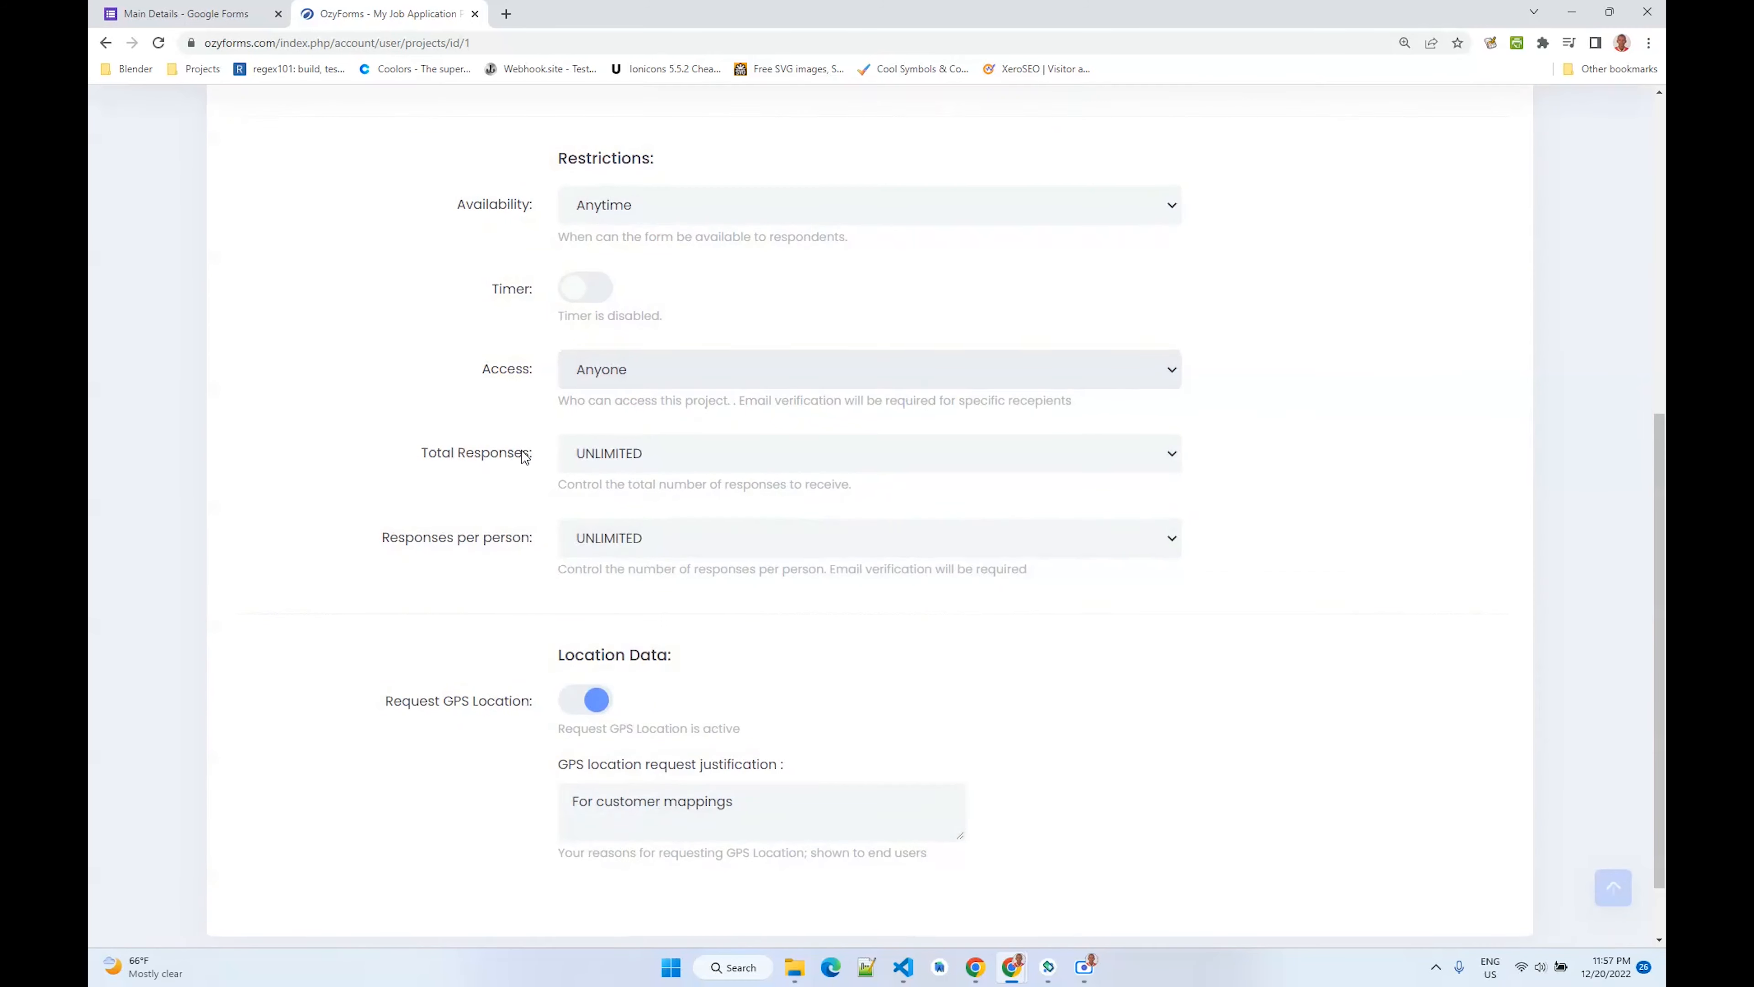
- Set total responses to LIMITED to view the response count, then back to UNLIMITED
scroll(523, 457, down, 1)
click(626, 387)
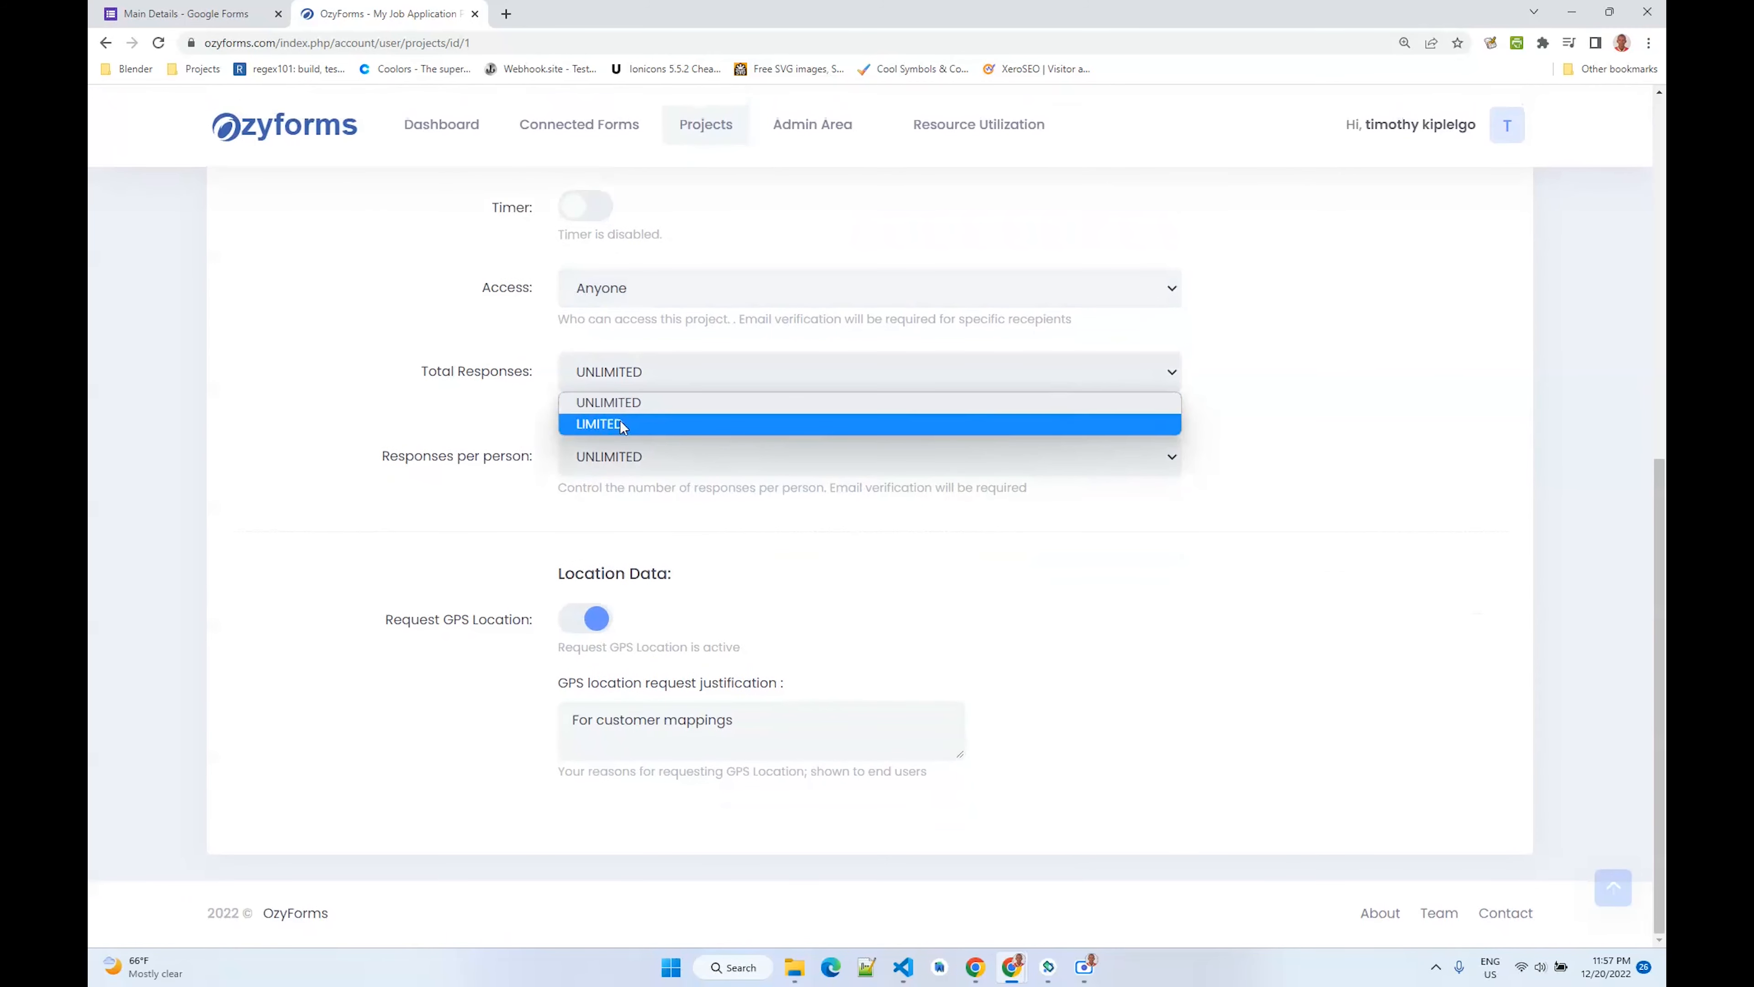
click(600, 422)
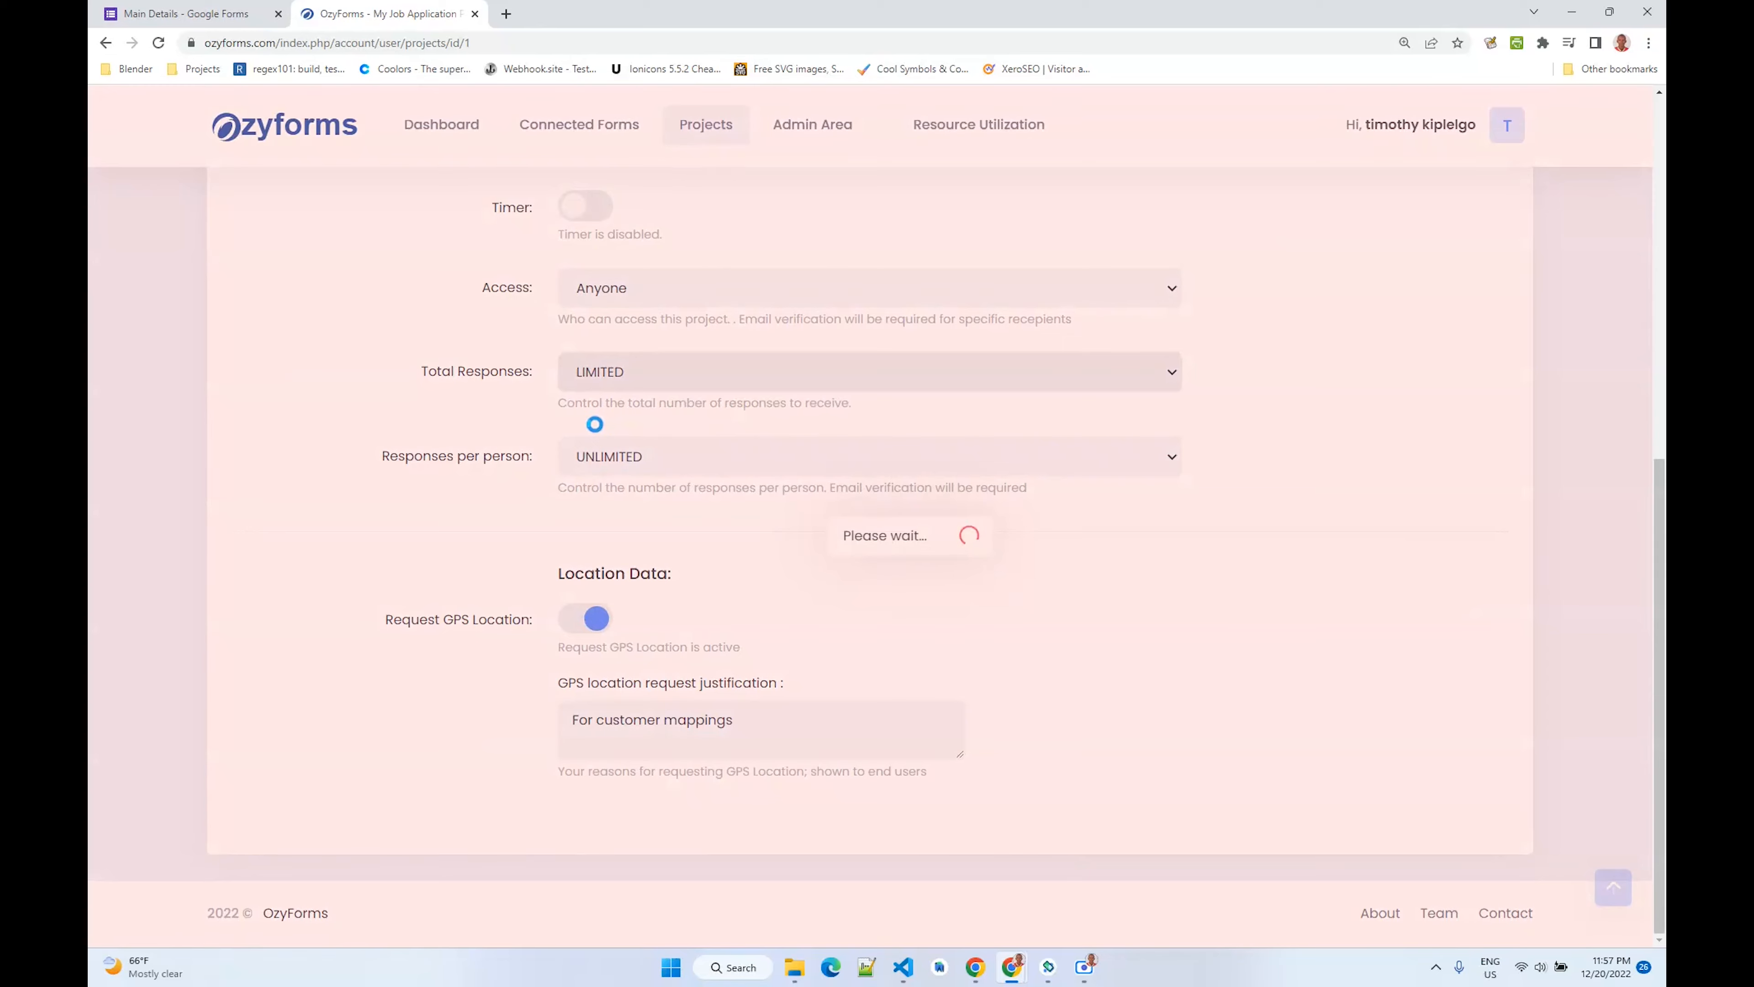
drag(599, 470, 521, 474)
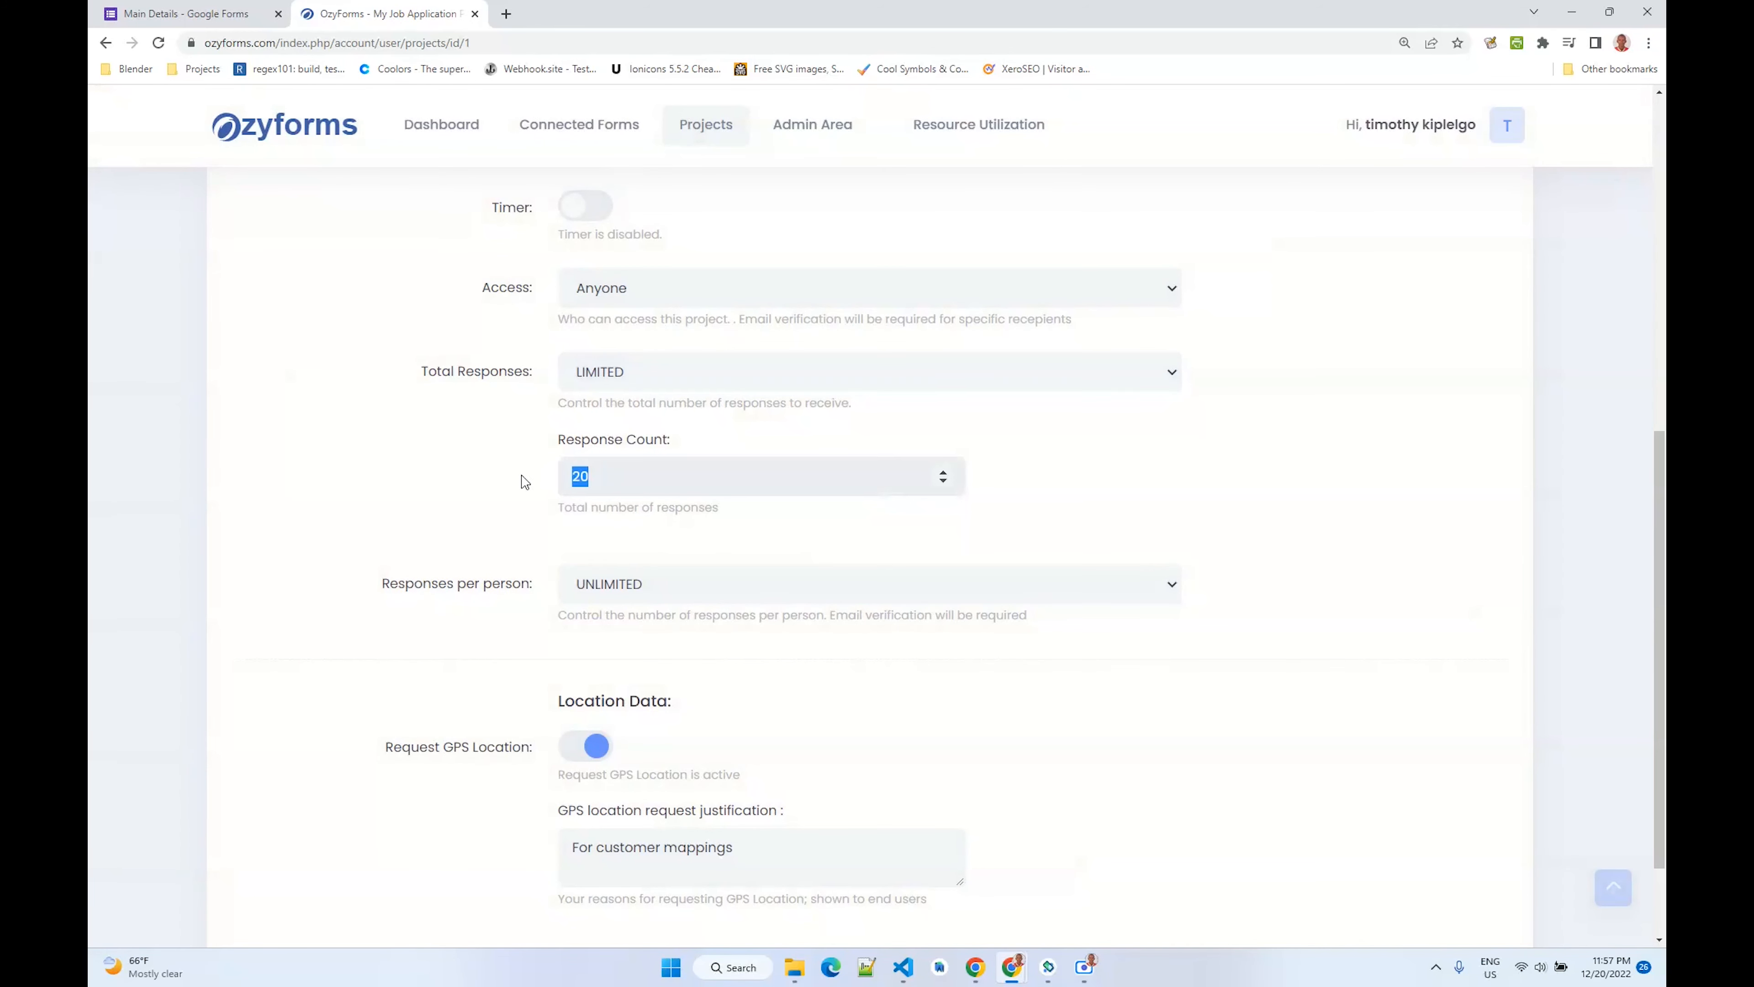
click(644, 377)
click(627, 409)
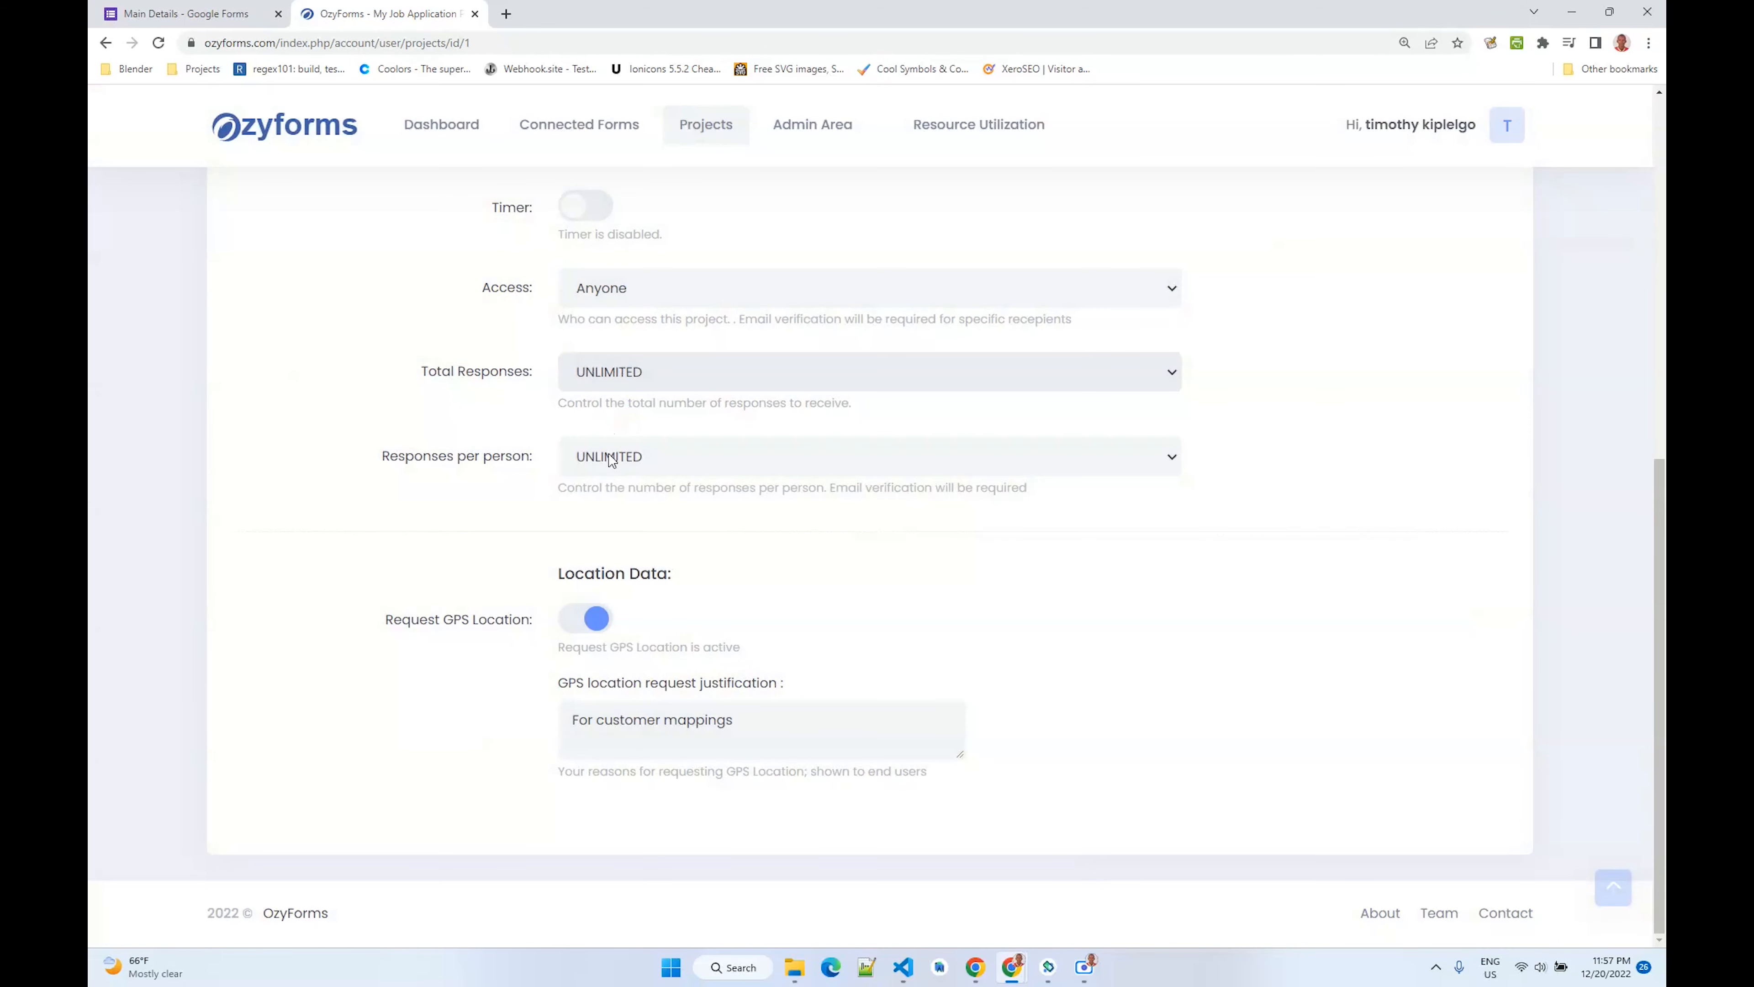
- Set responses per person to LIMITED to view its response count, then back to UNLIMITED
click(611, 459)
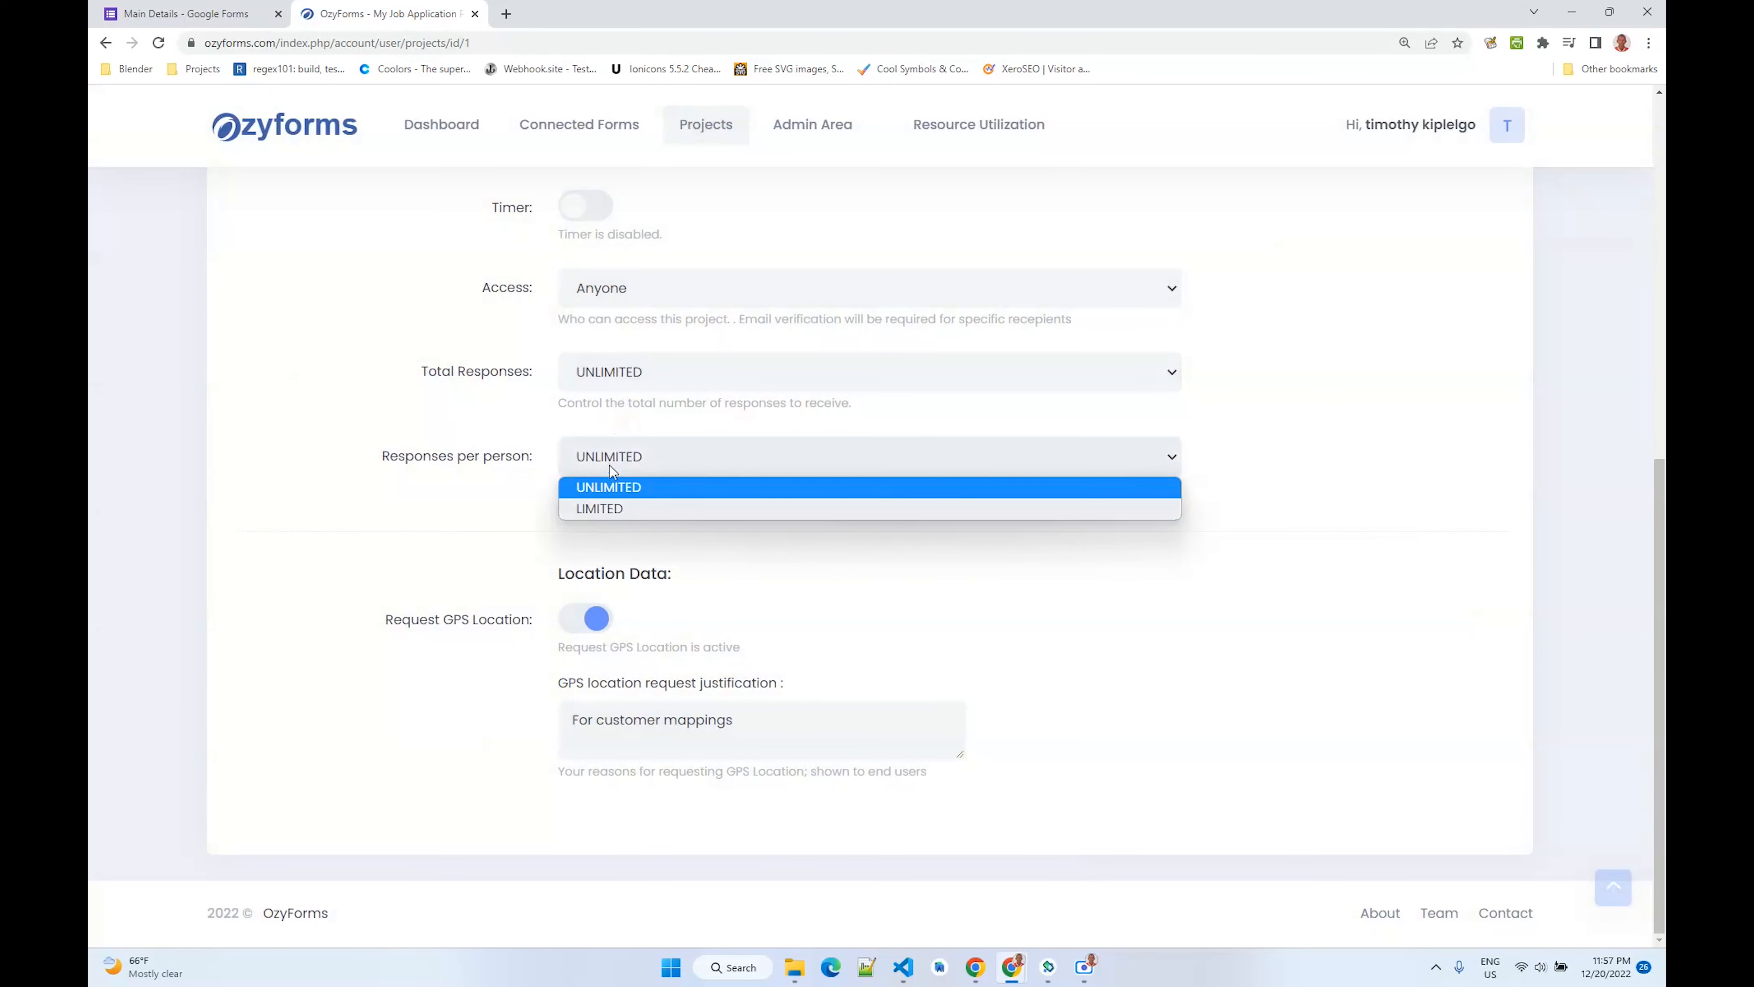
click(605, 507)
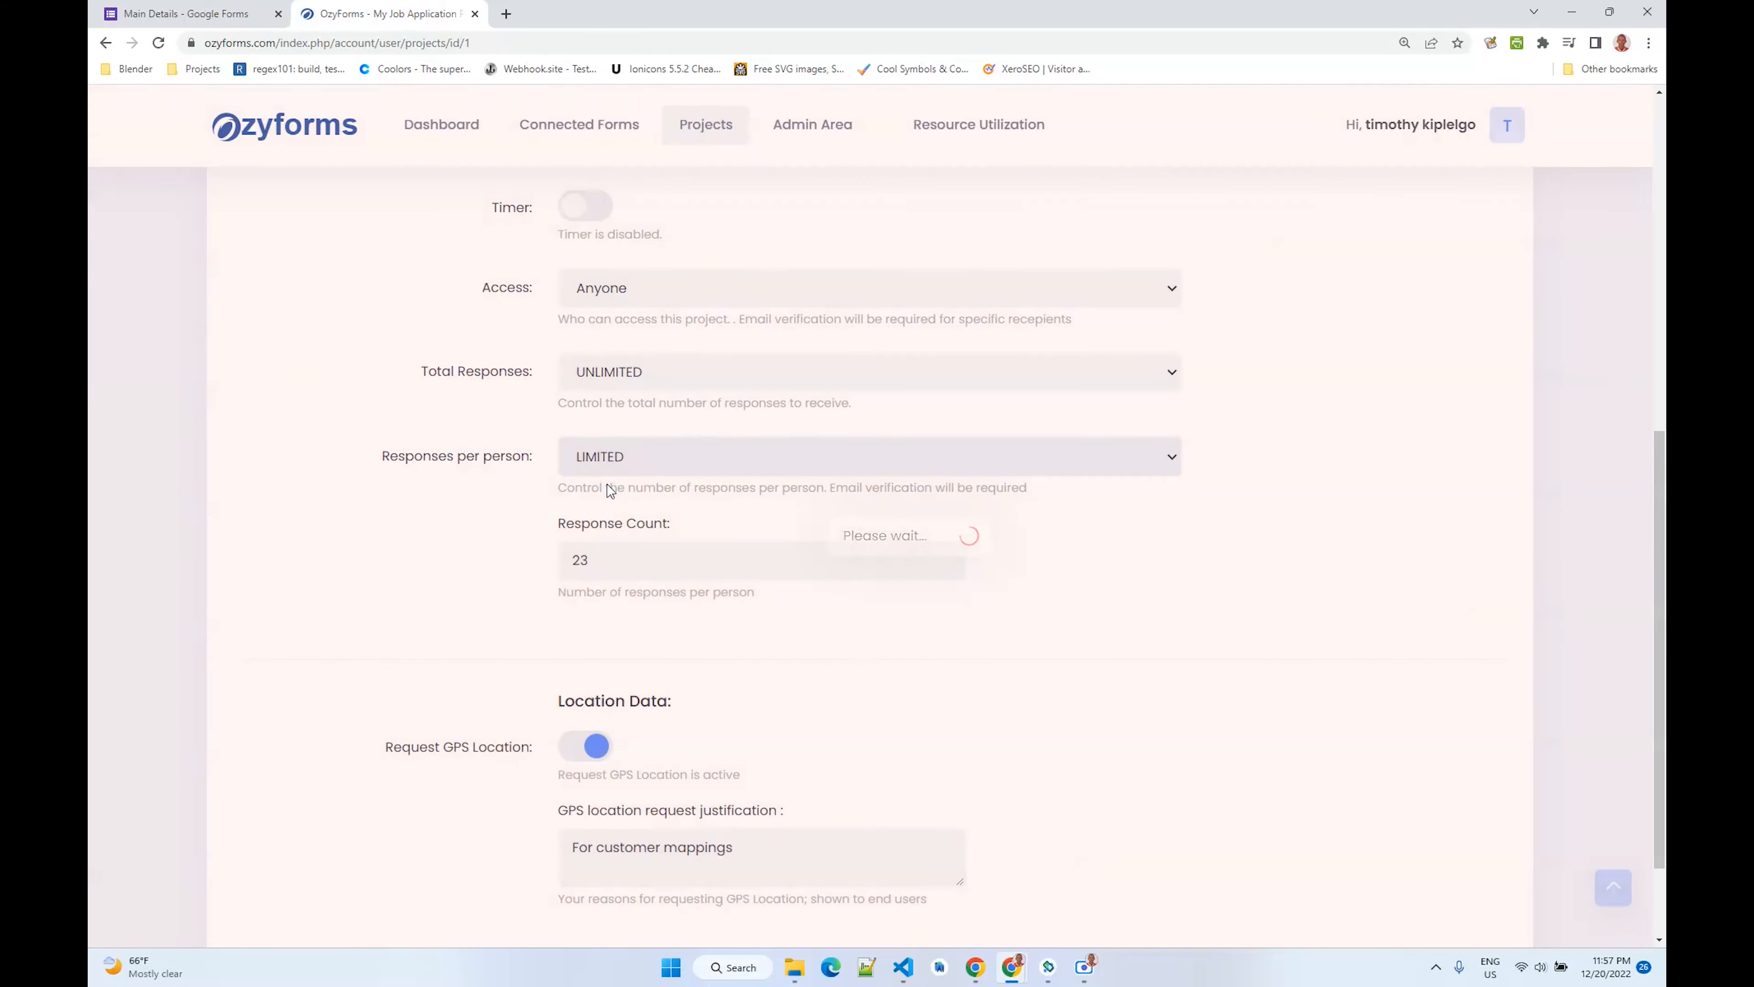
scroll(604, 484, down, 1)
click(603, 483)
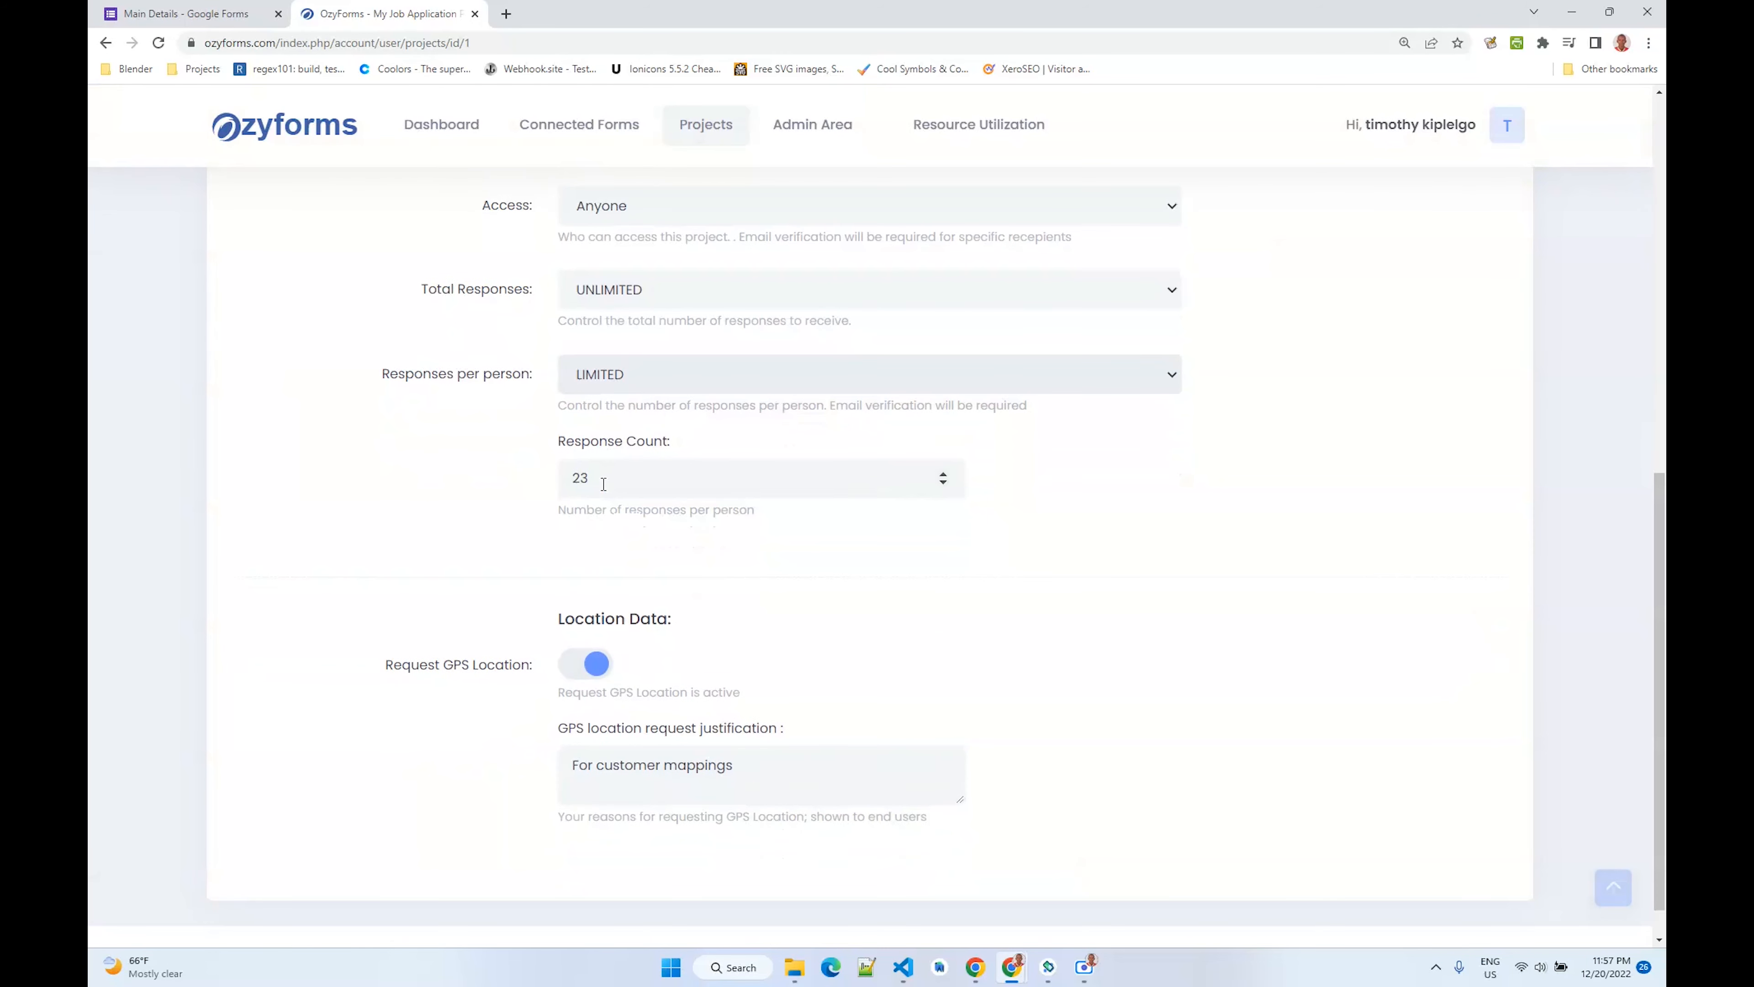
click(540, 475)
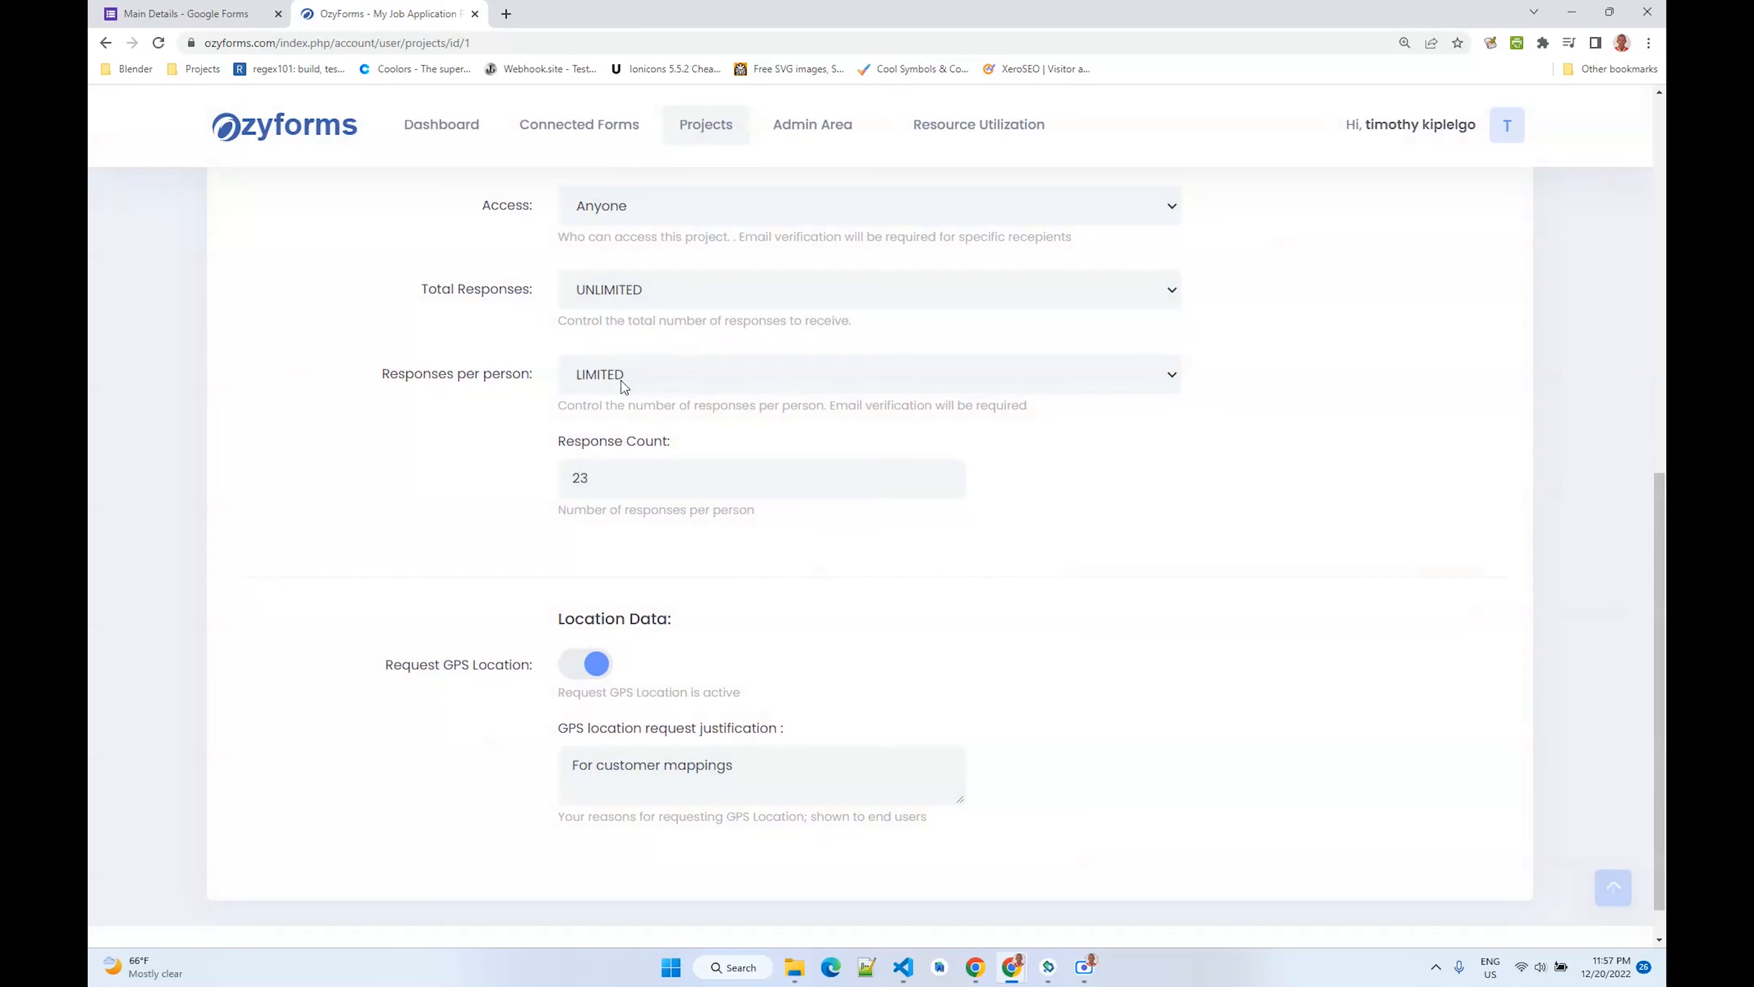
click(626, 375)
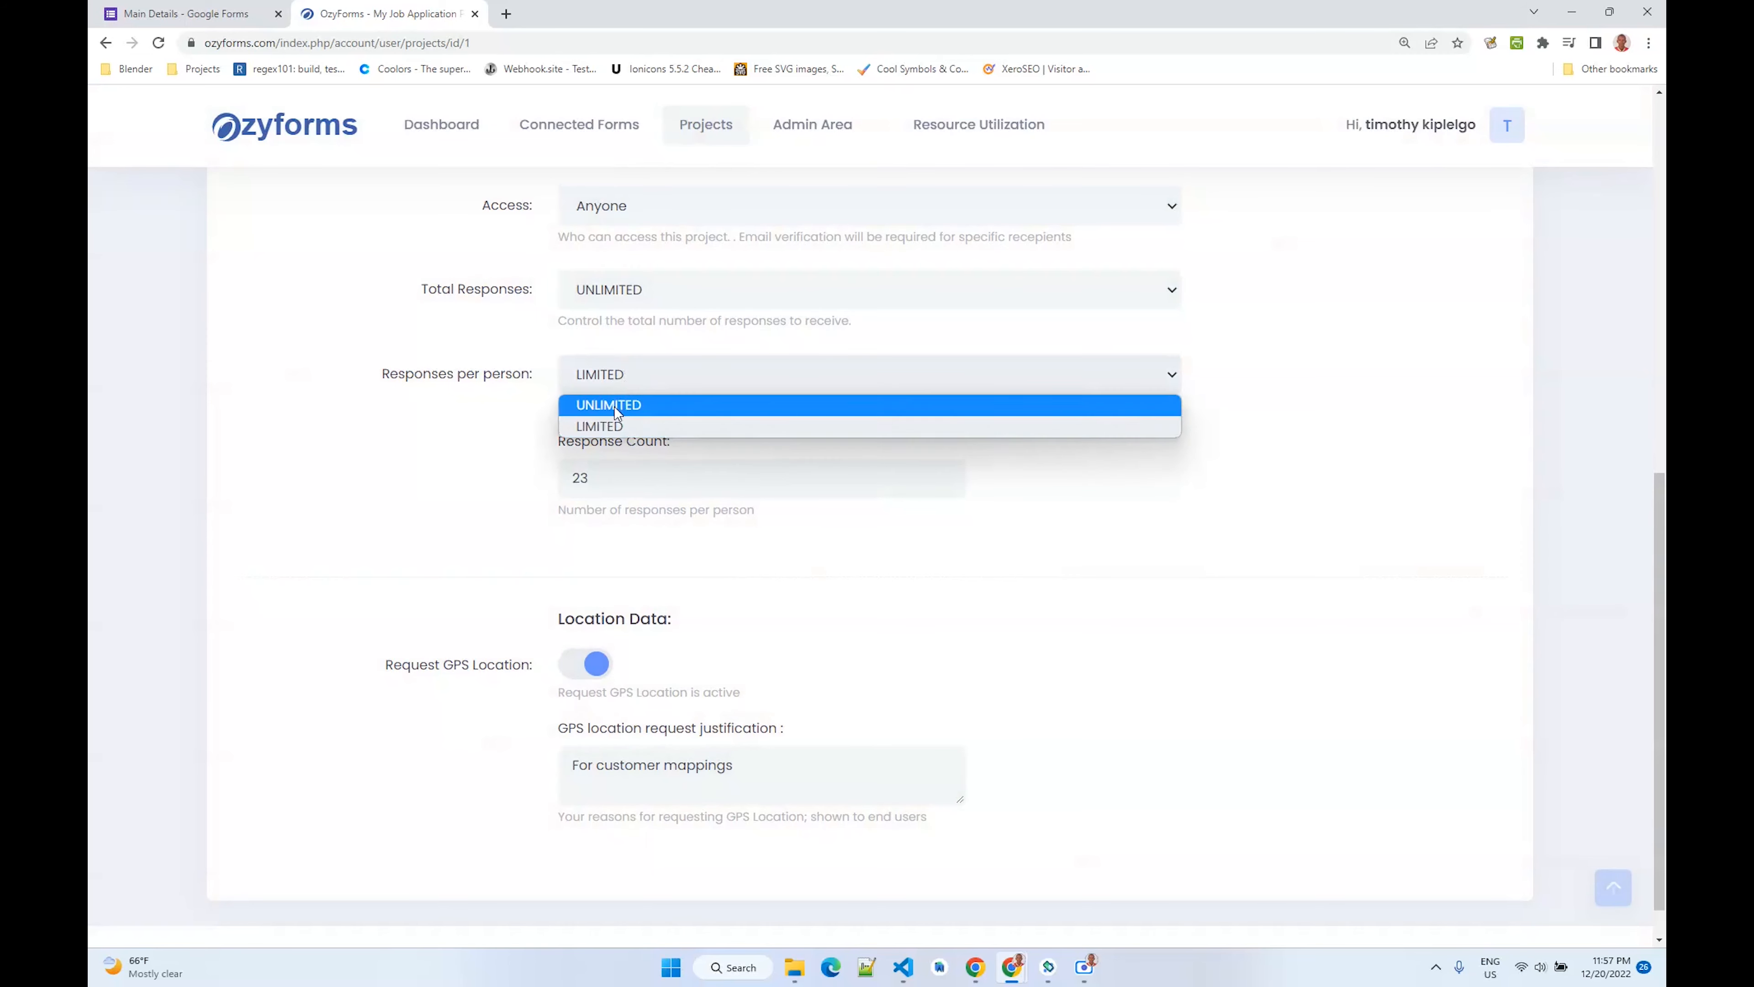
click(614, 406)
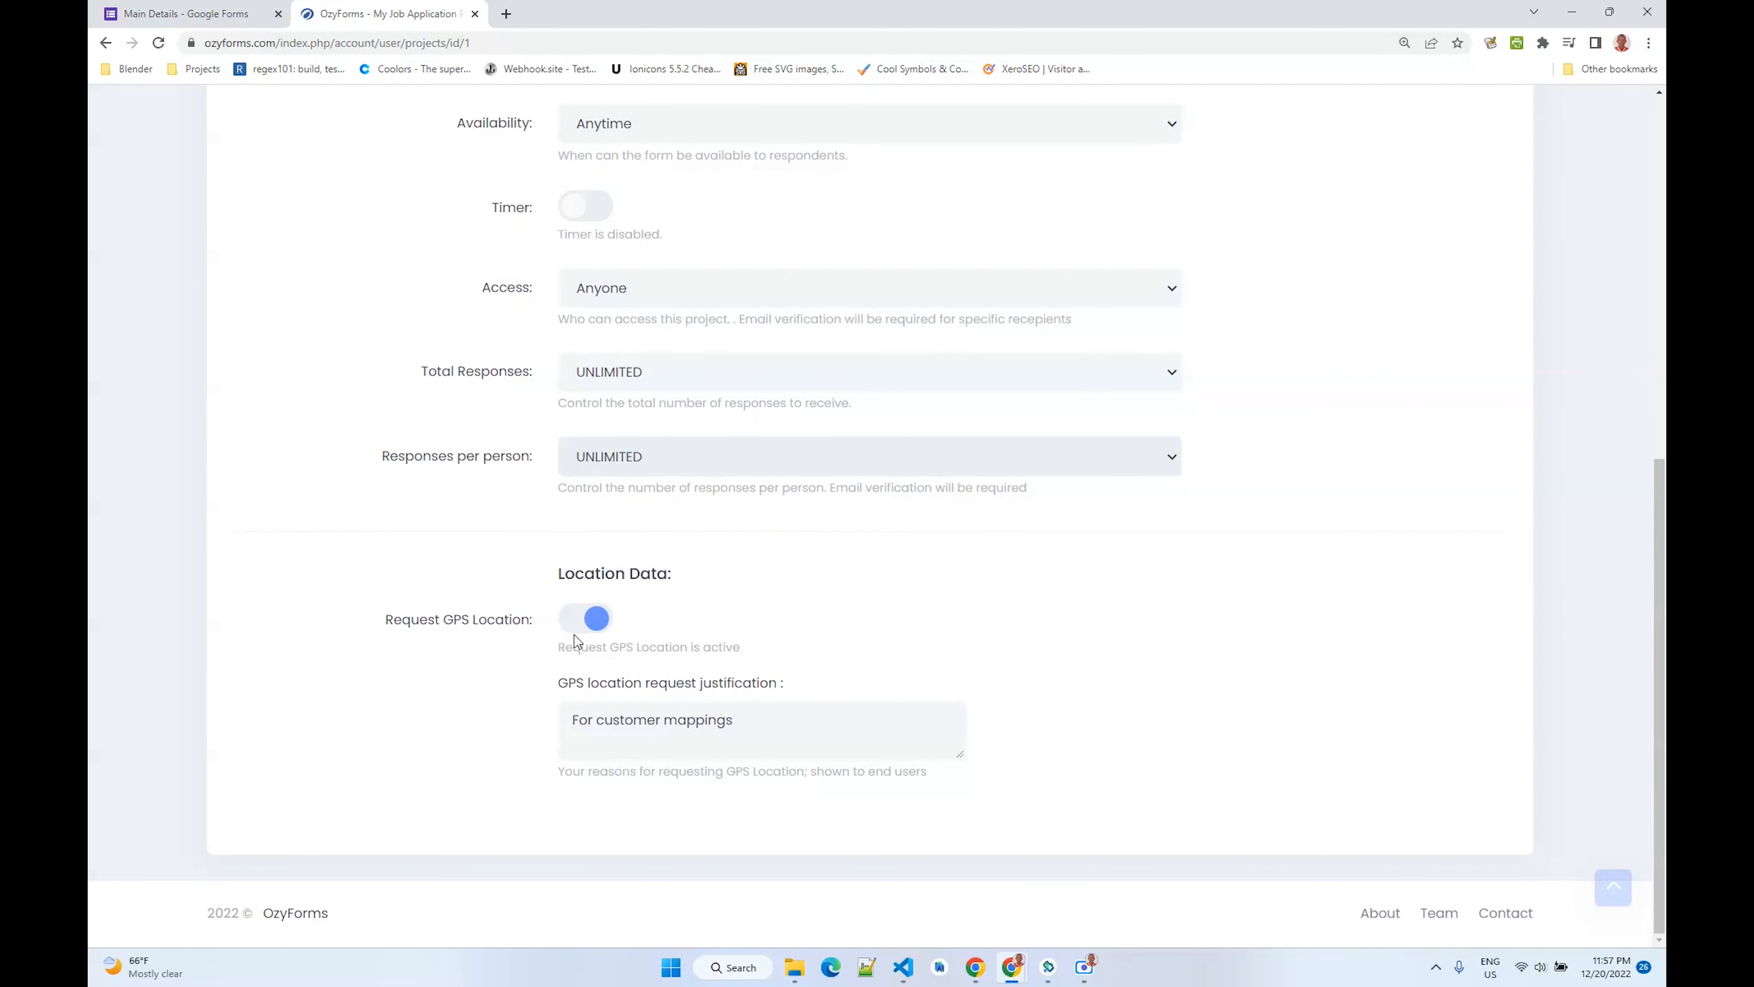
- Review the GPS location justification and open the project's Data Sharing settings
drag(749, 721, 550, 721)
scroll(547, 719, up, 10)
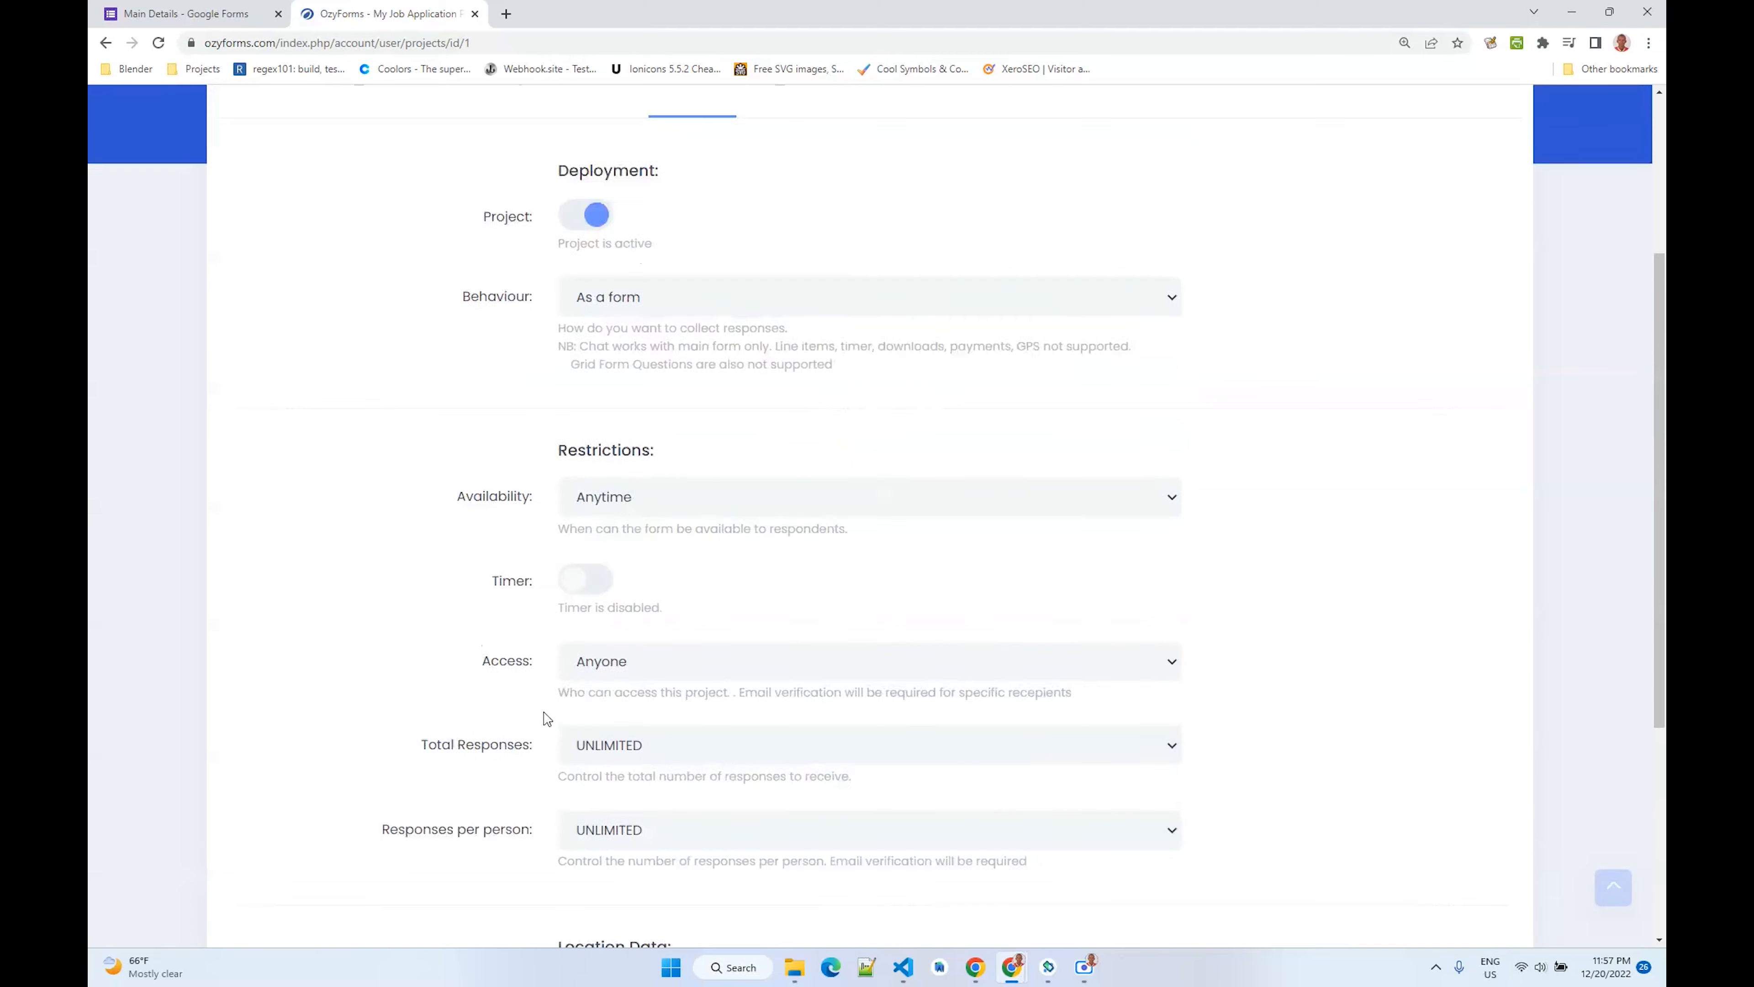
click(838, 375)
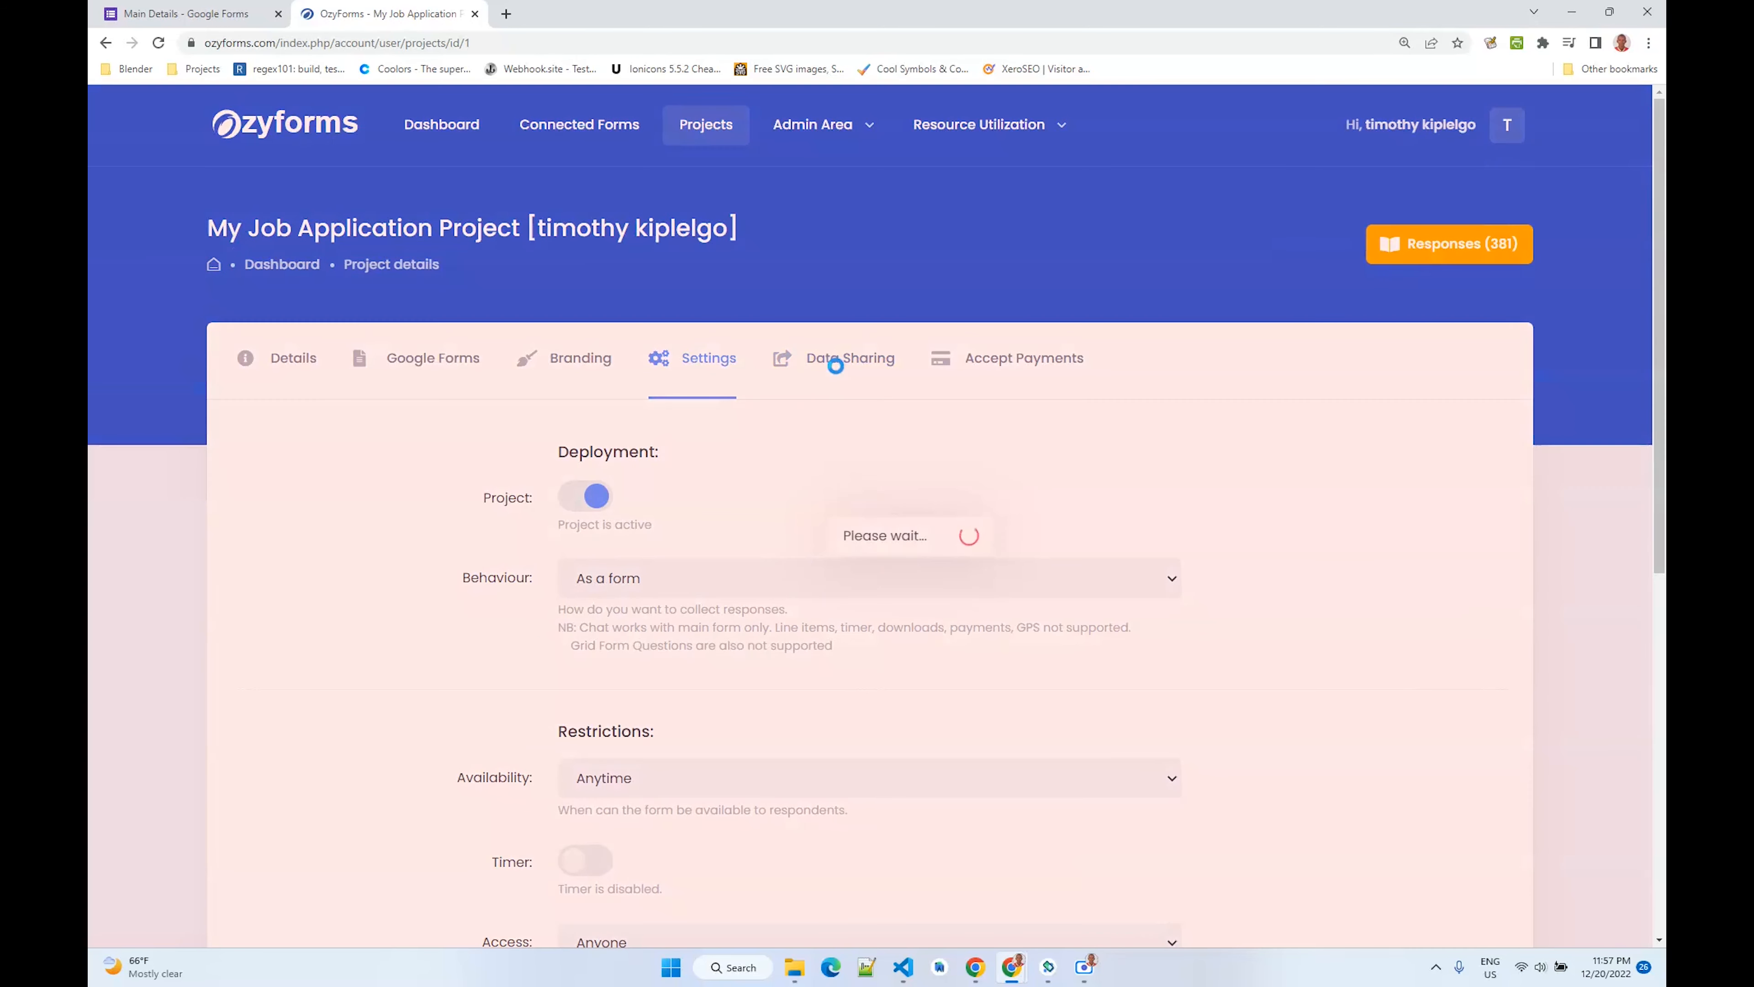
scroll(660, 539, down, 1)
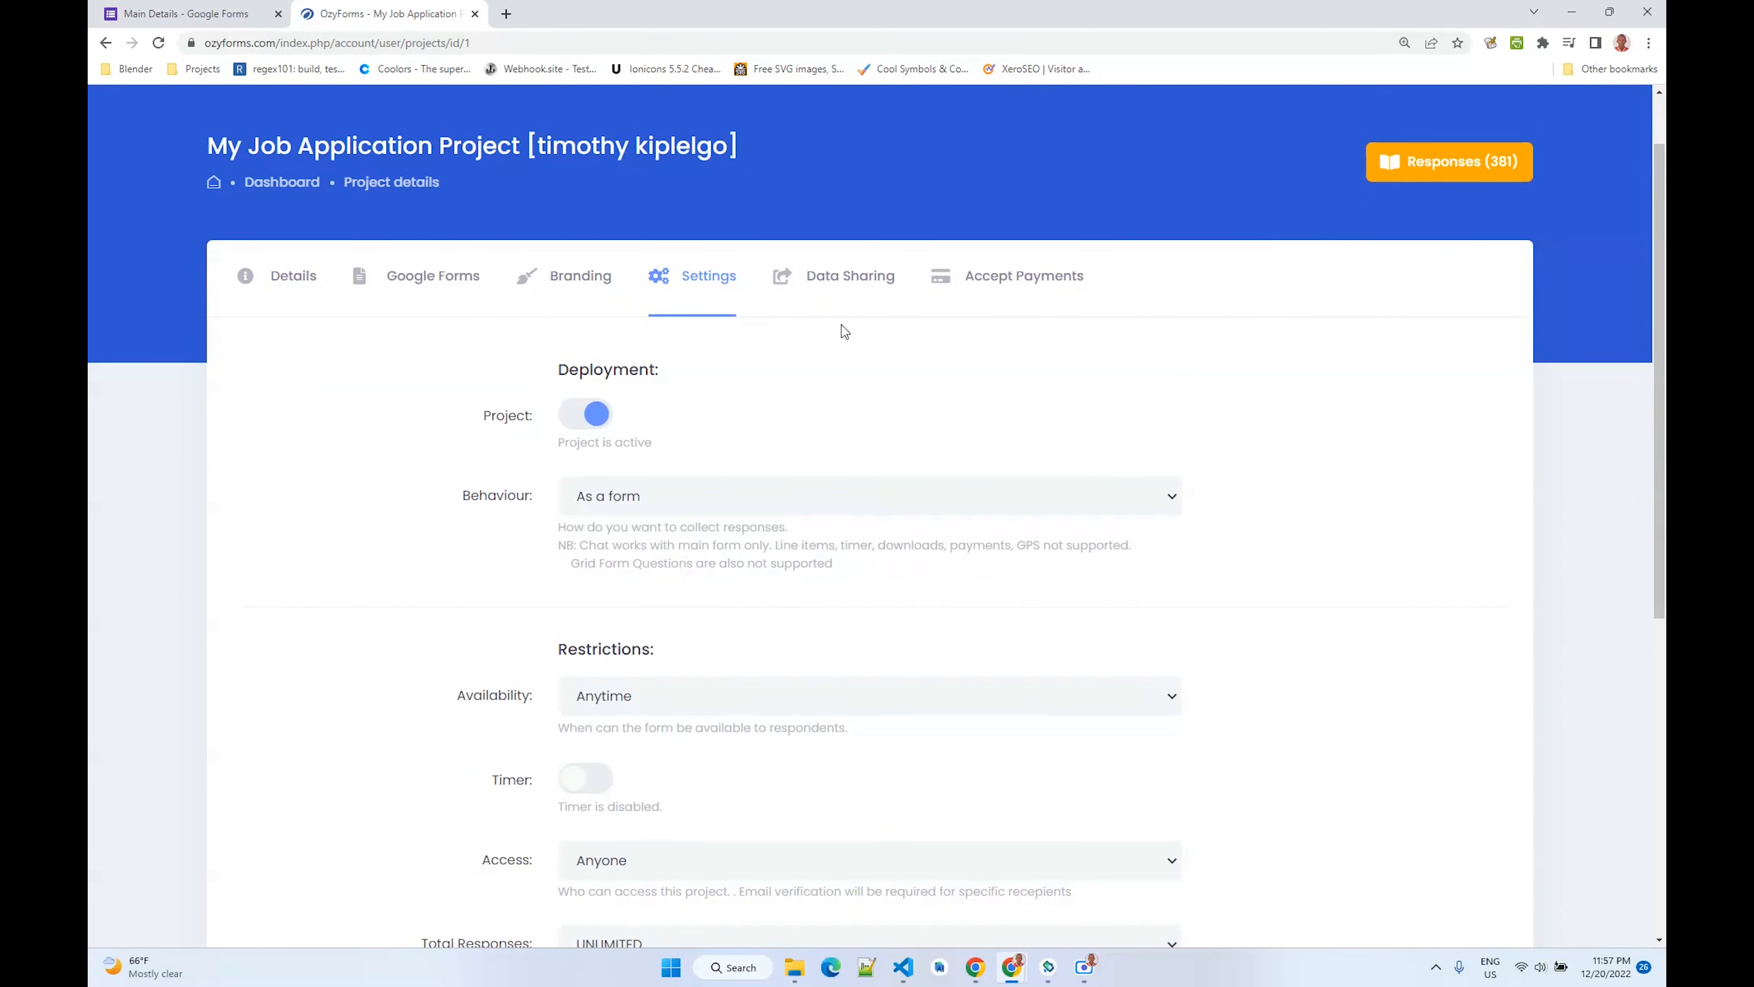
click(841, 284)
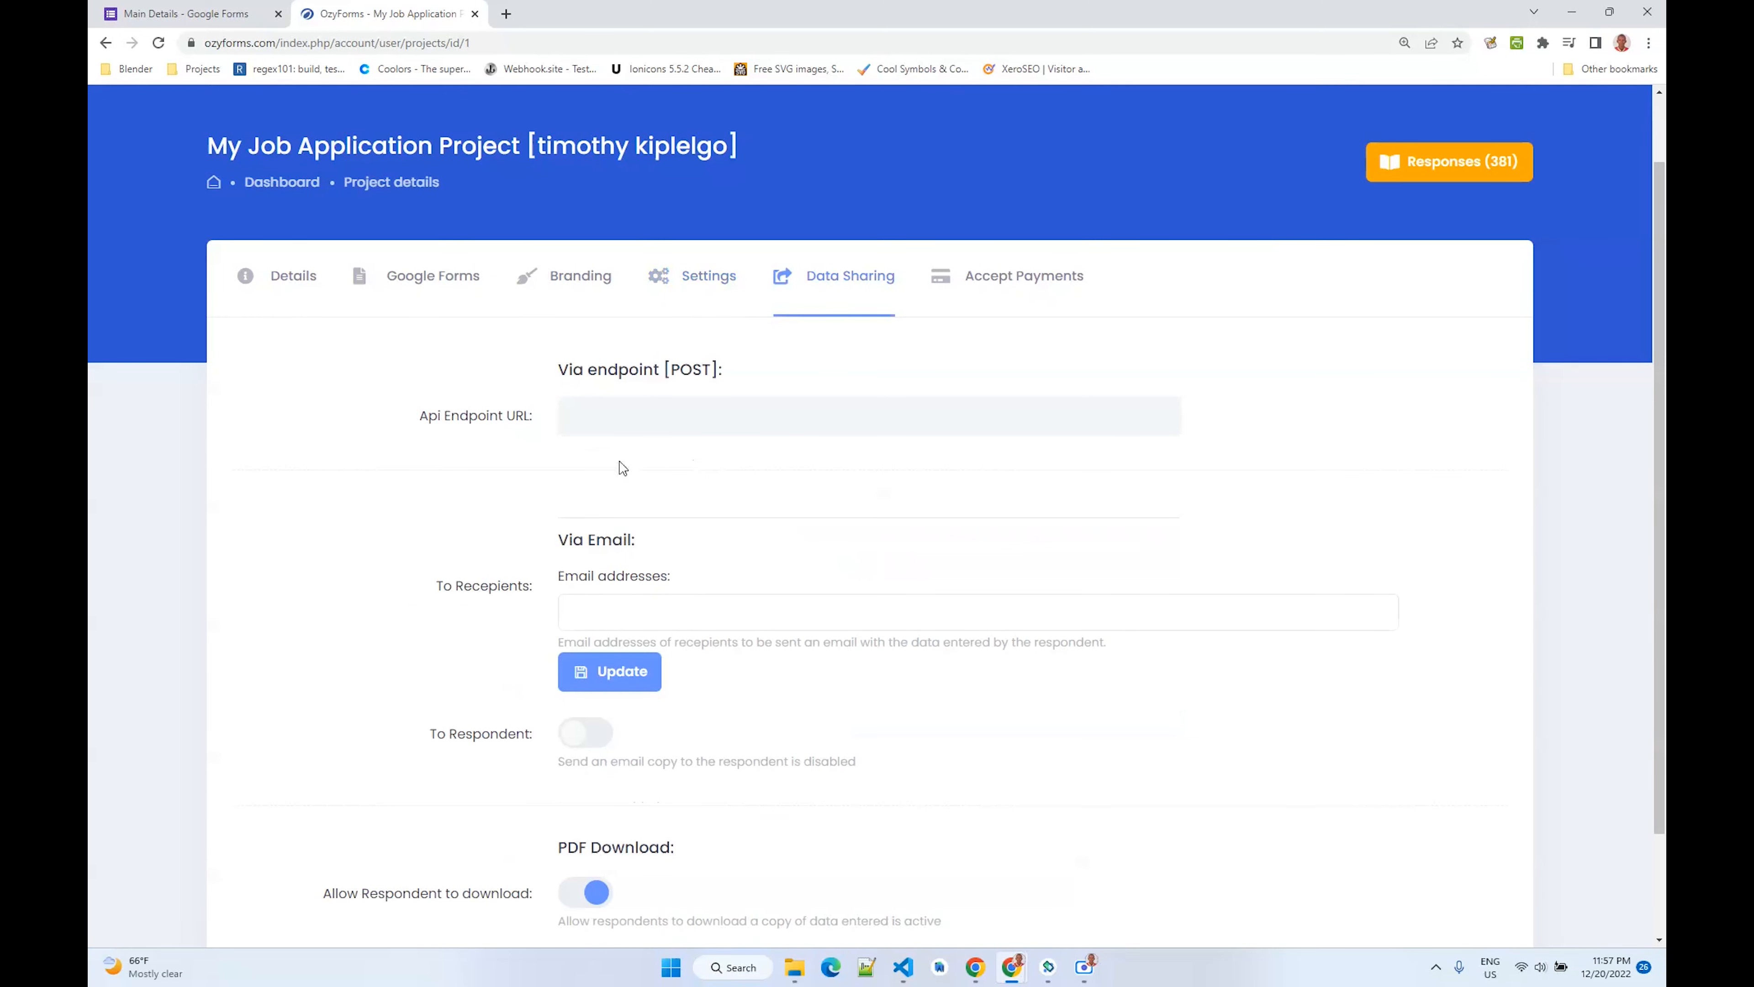
- Examine the API endpoint URL, recipient email addresses and respondent copy options for data sharing
drag(557, 372, 594, 416)
click(592, 417)
click(525, 458)
scroll(557, 425, down, 2)
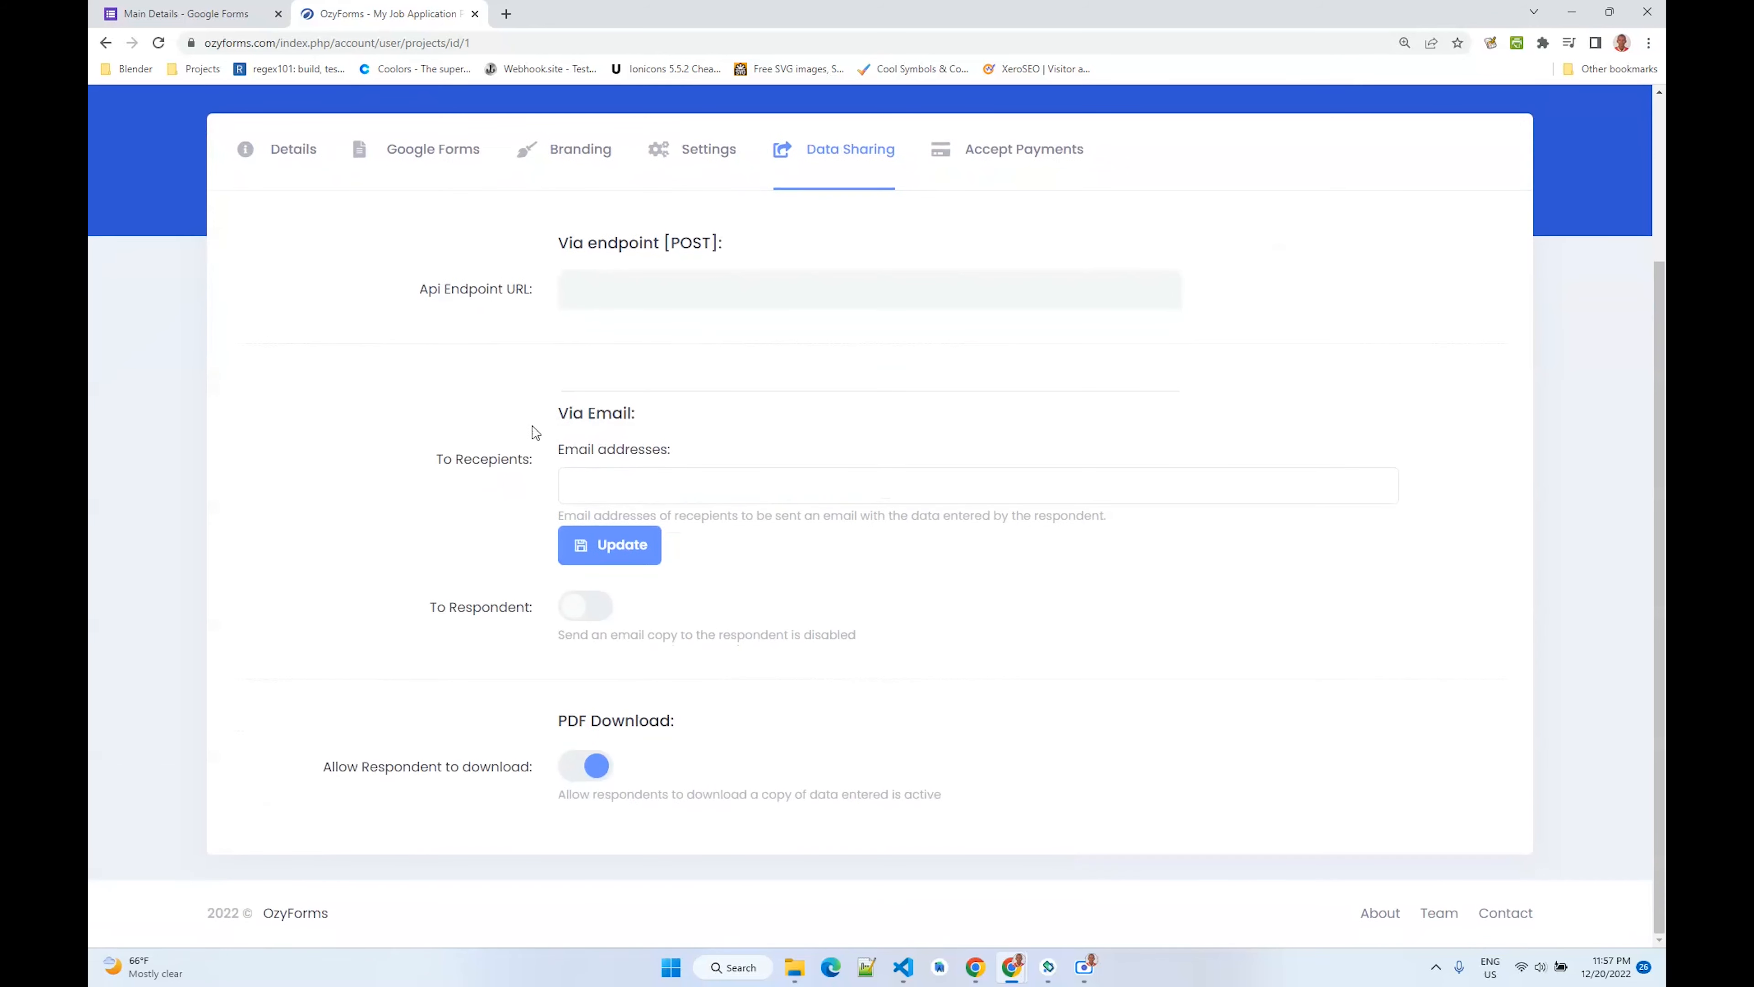
click(576, 479)
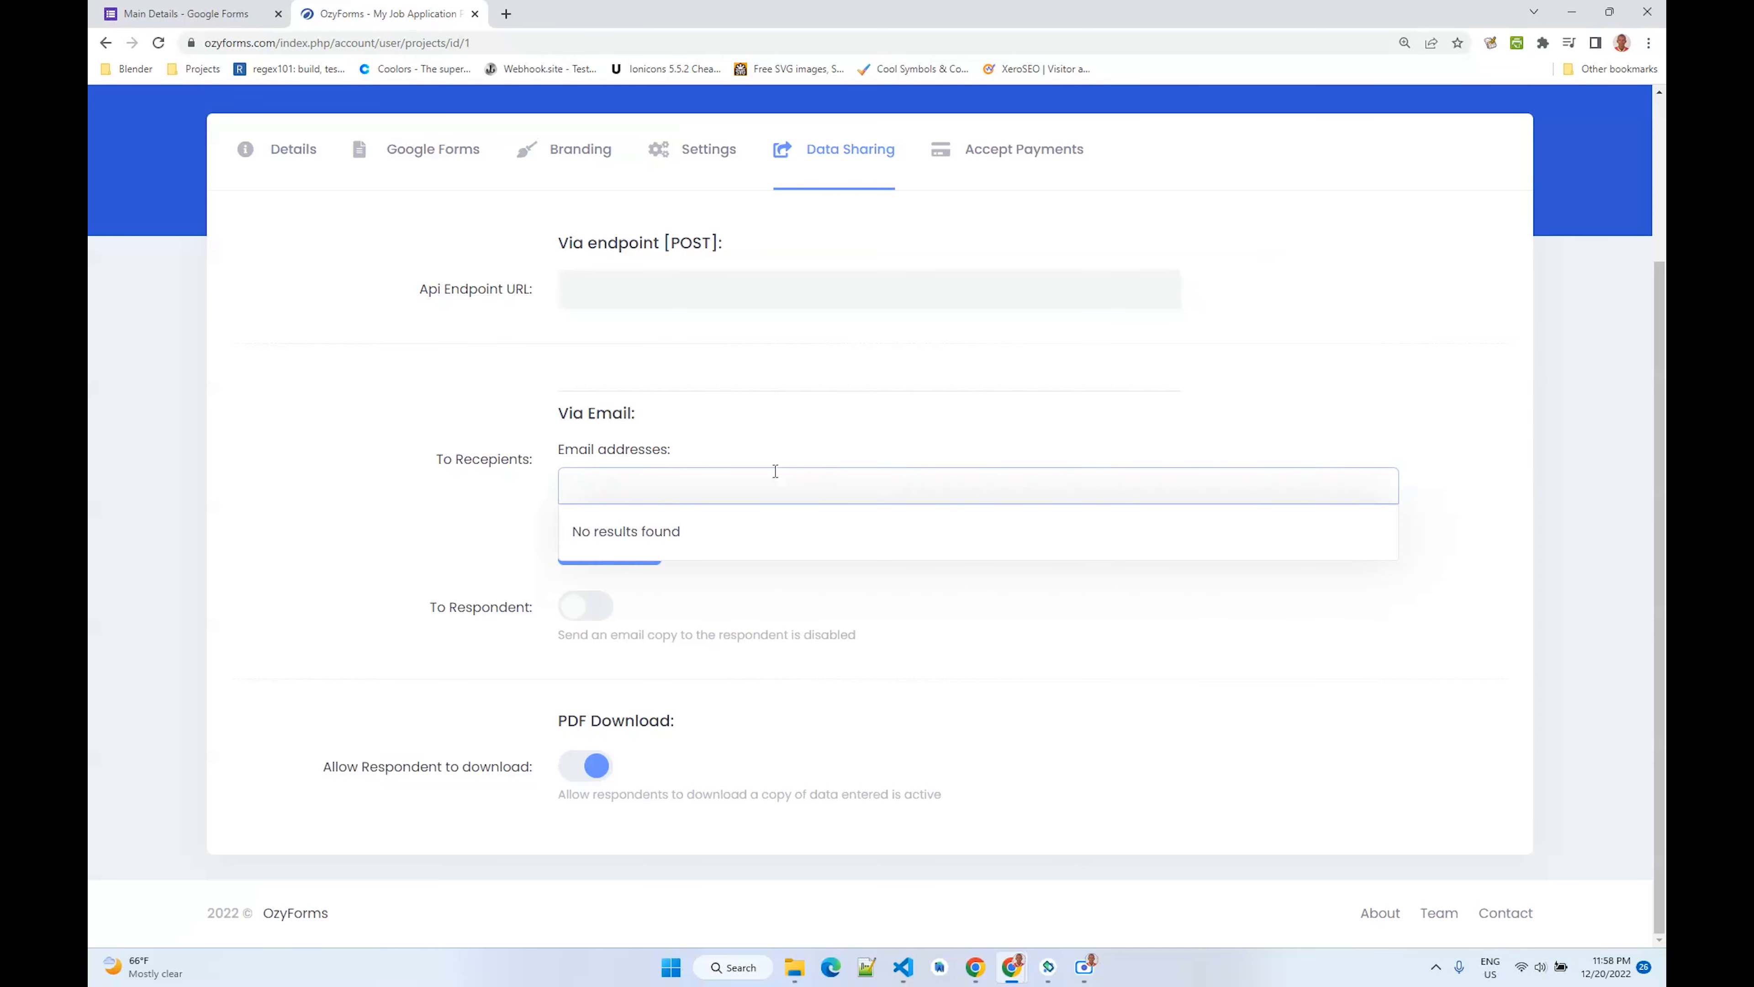
click(699, 448)
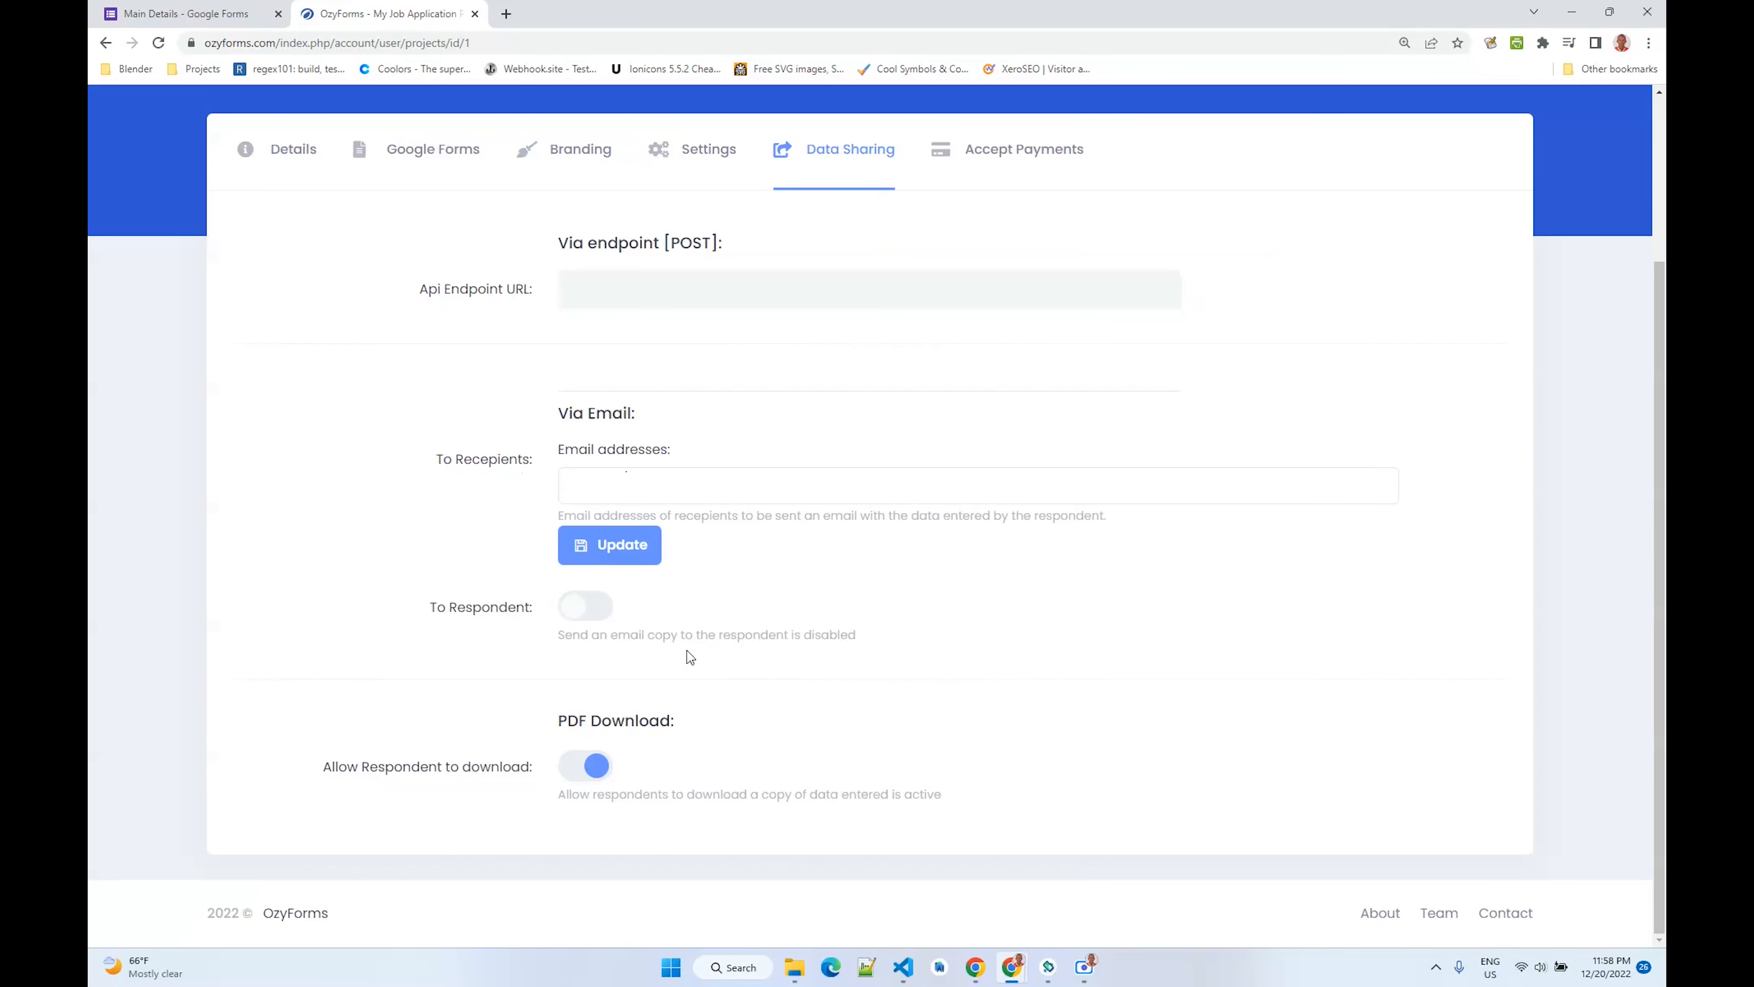
drag(855, 636, 533, 608)
click(514, 608)
scroll(606, 678, up, 3)
- Try to enable Accept Payments for the project and dismiss the resulting dialog
click(992, 364)
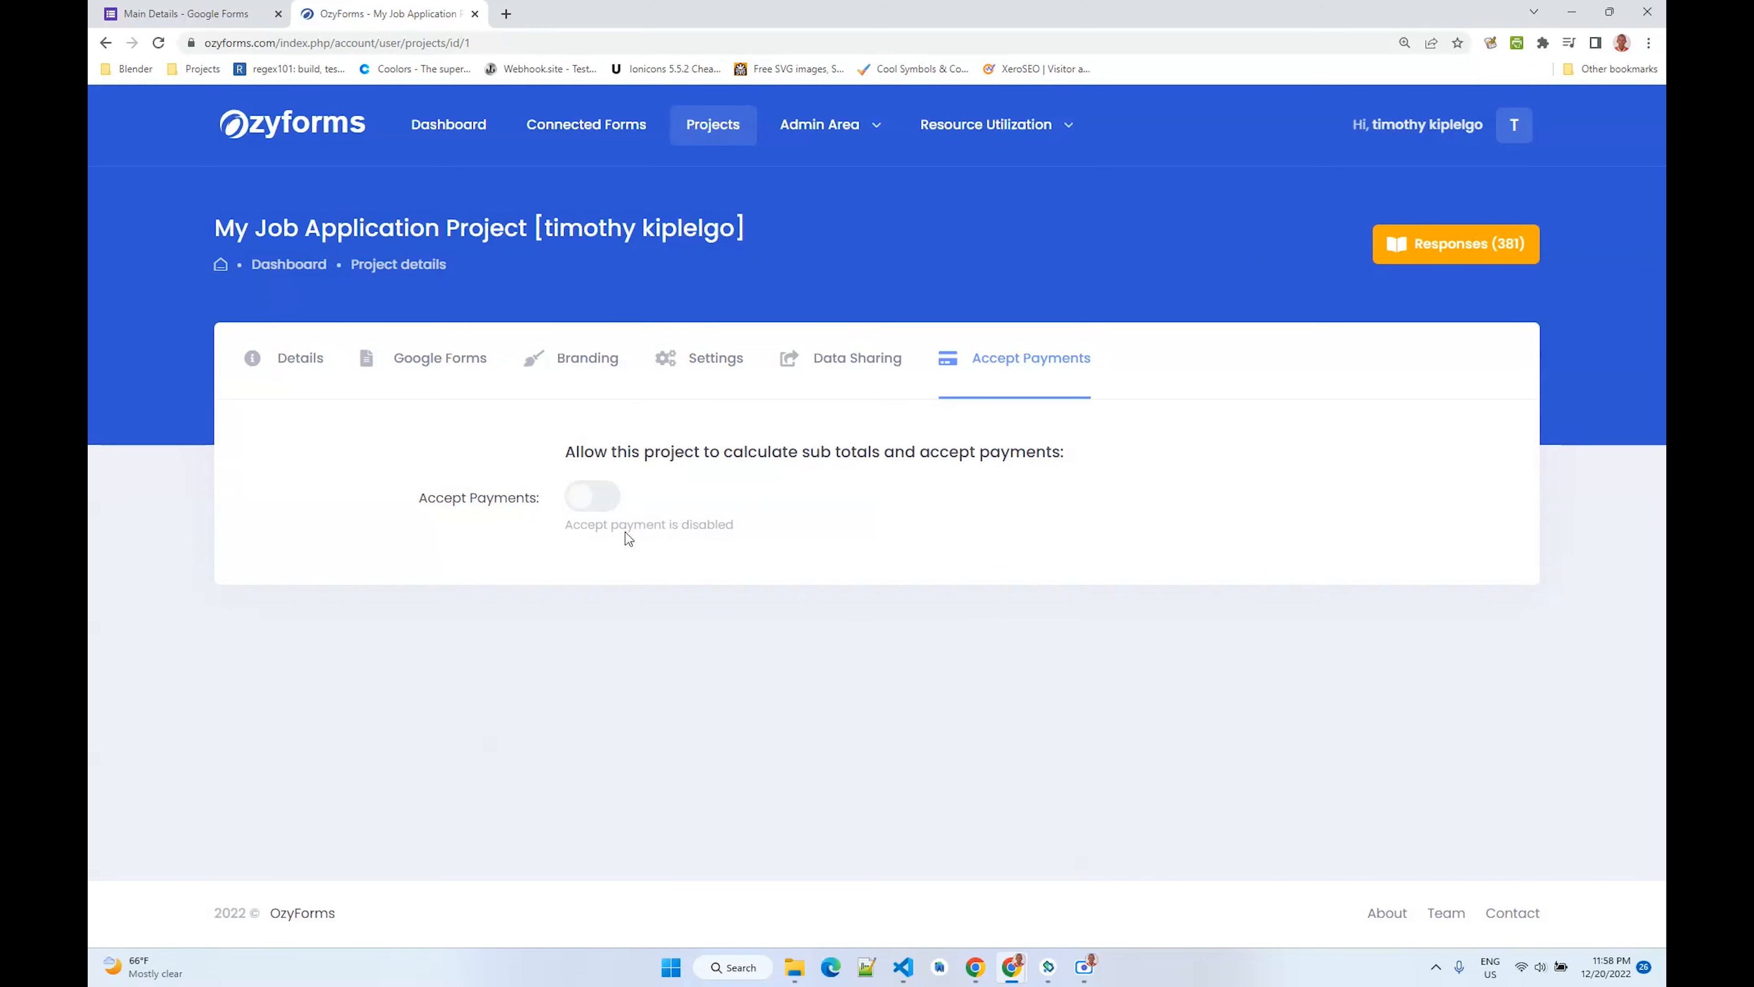
click(617, 504)
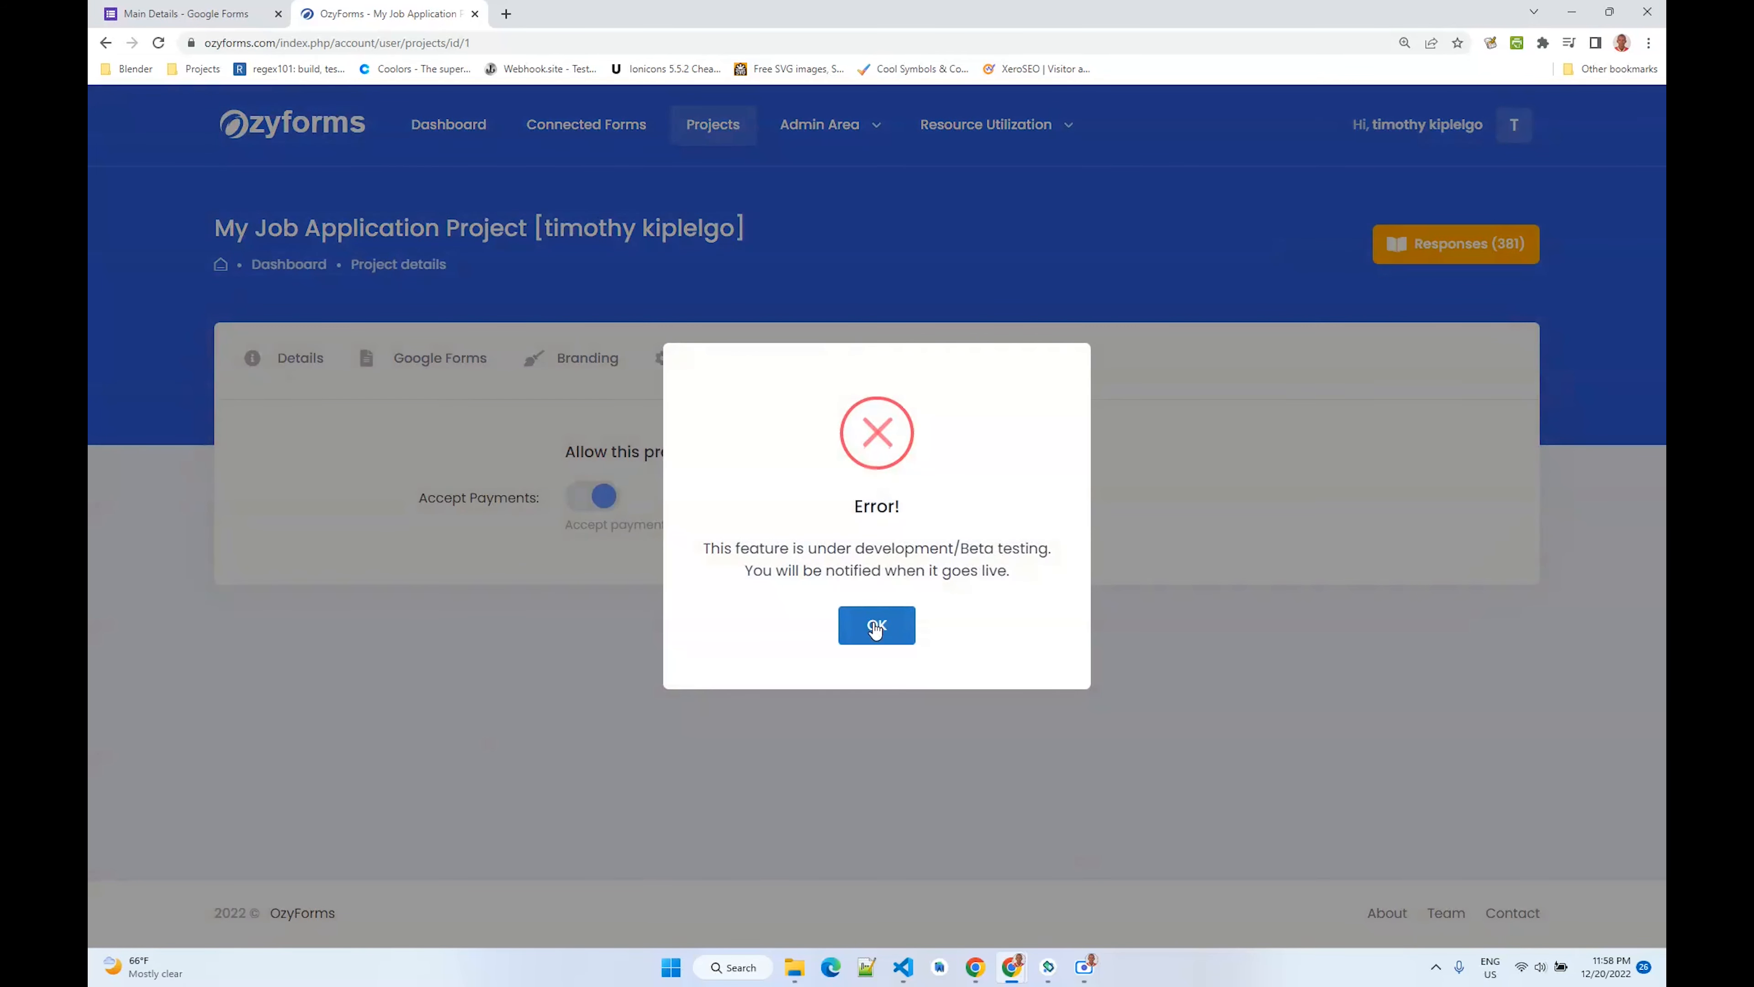
click(874, 628)
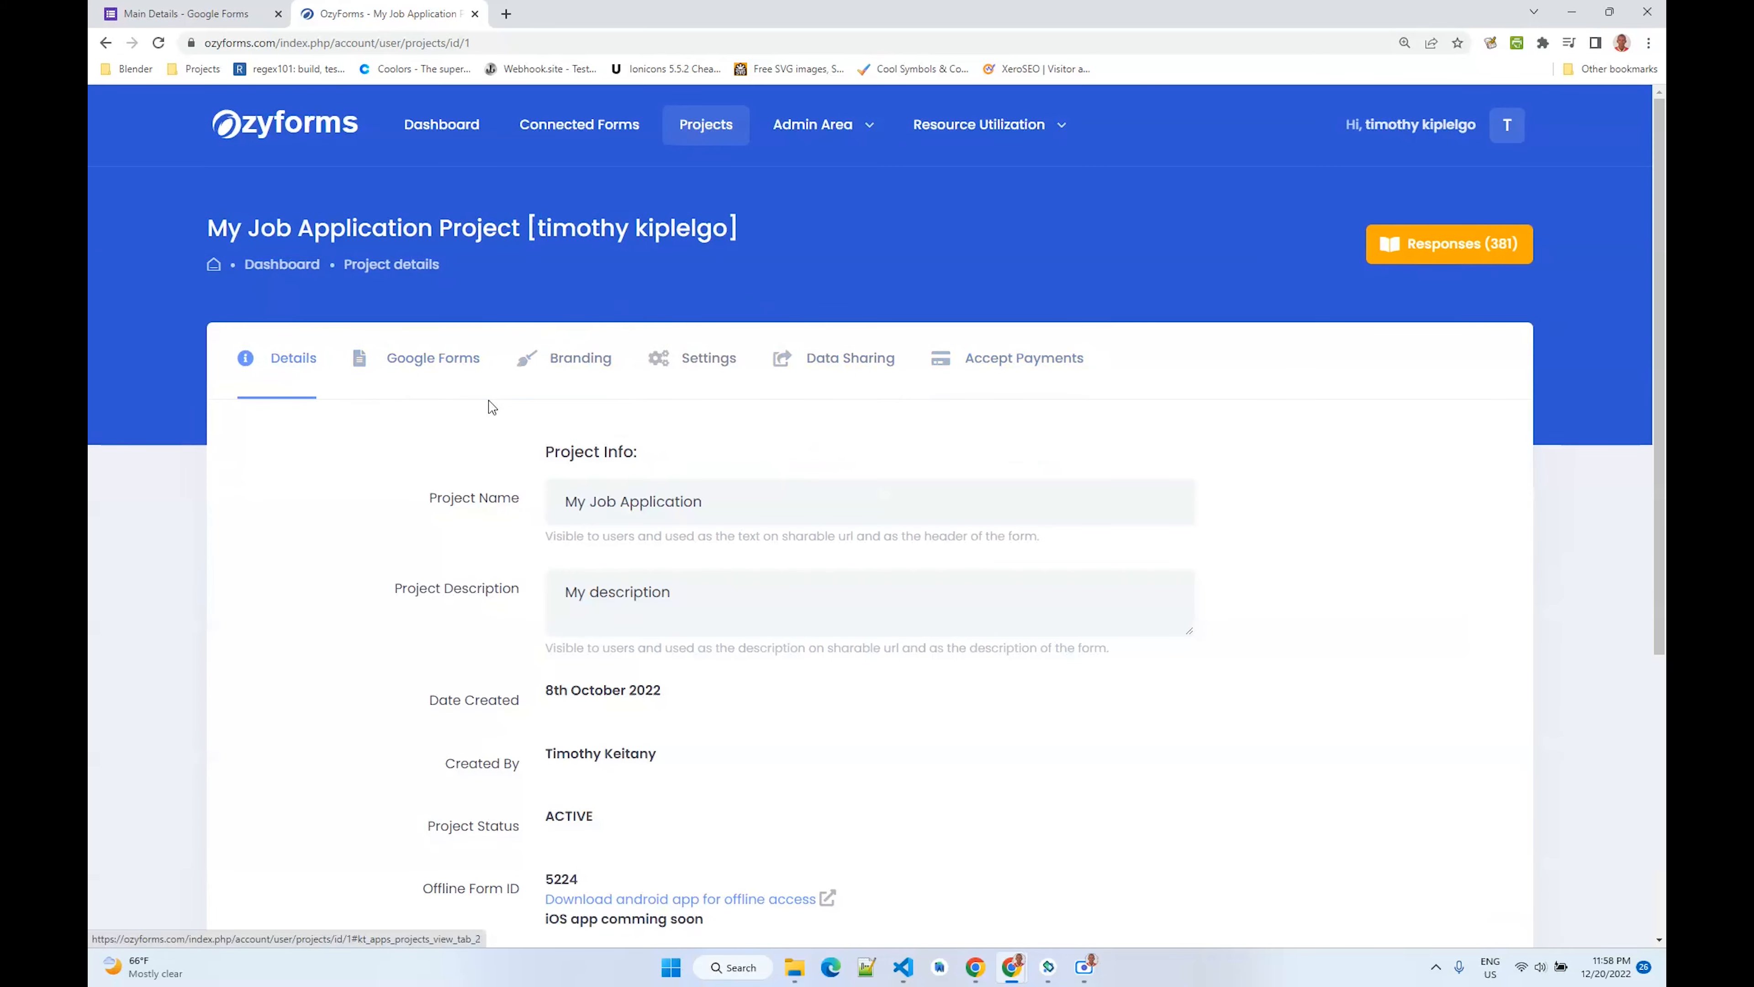
click(425, 369)
scroll(760, 458, down, 1)
scroll(760, 458, down, 2)
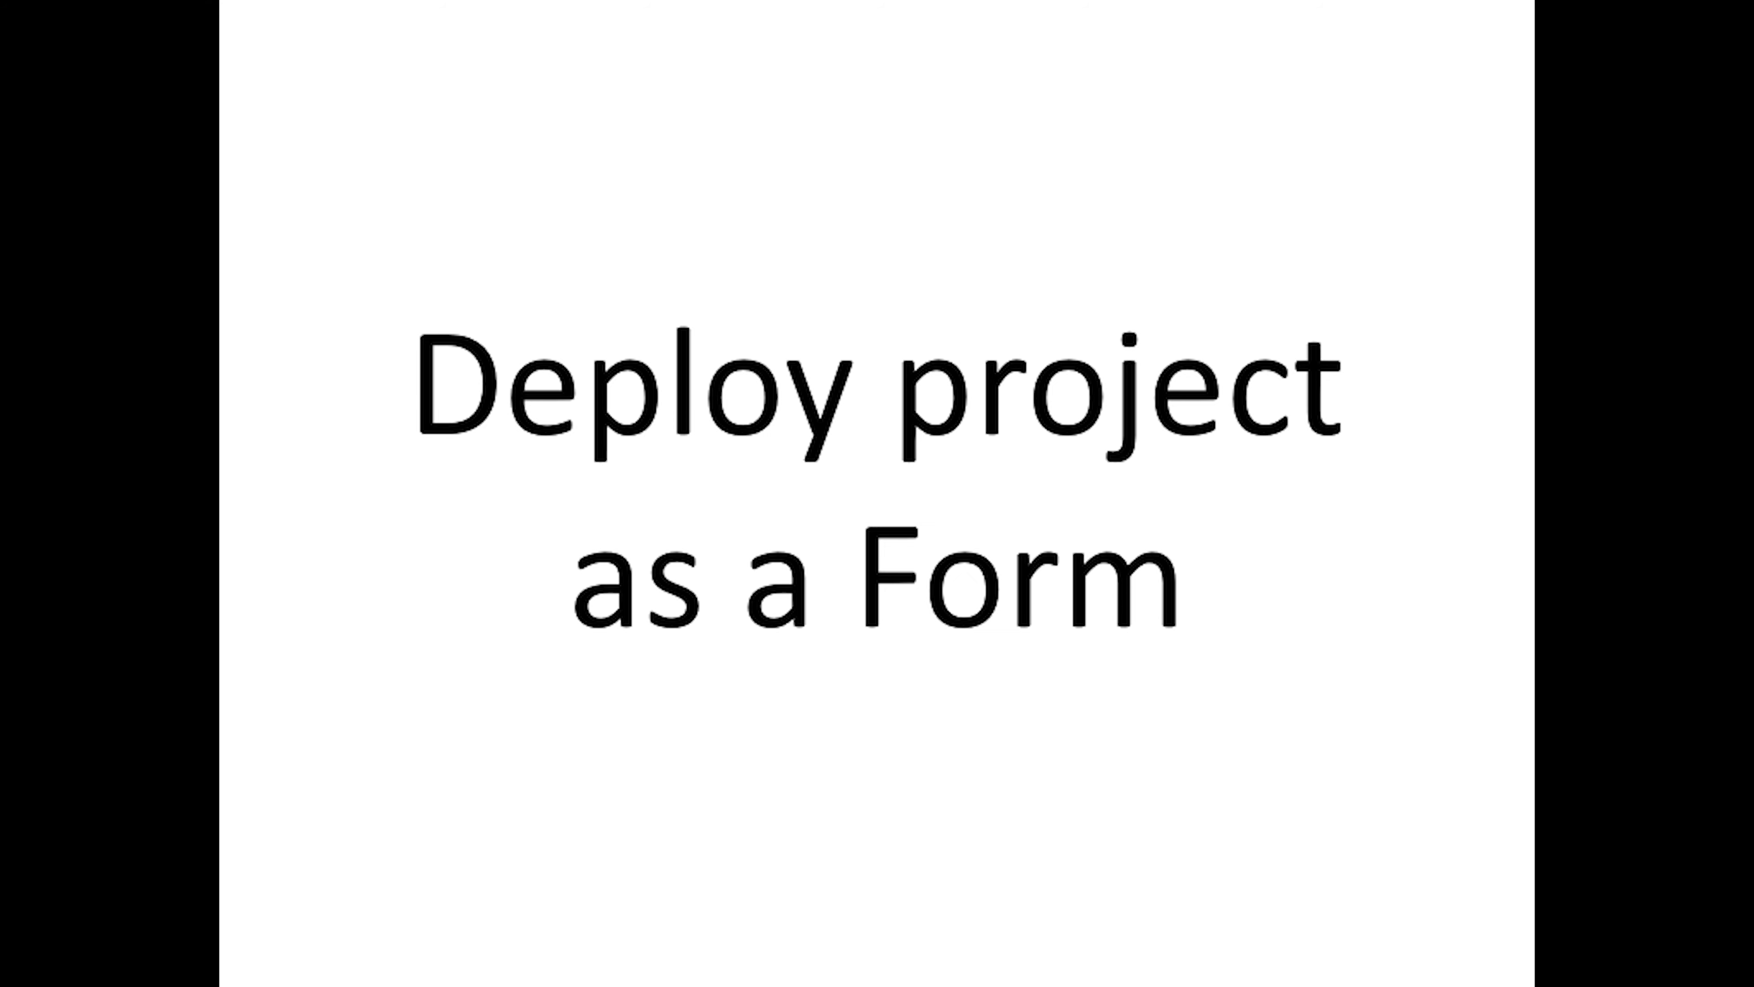
click(272, 236)
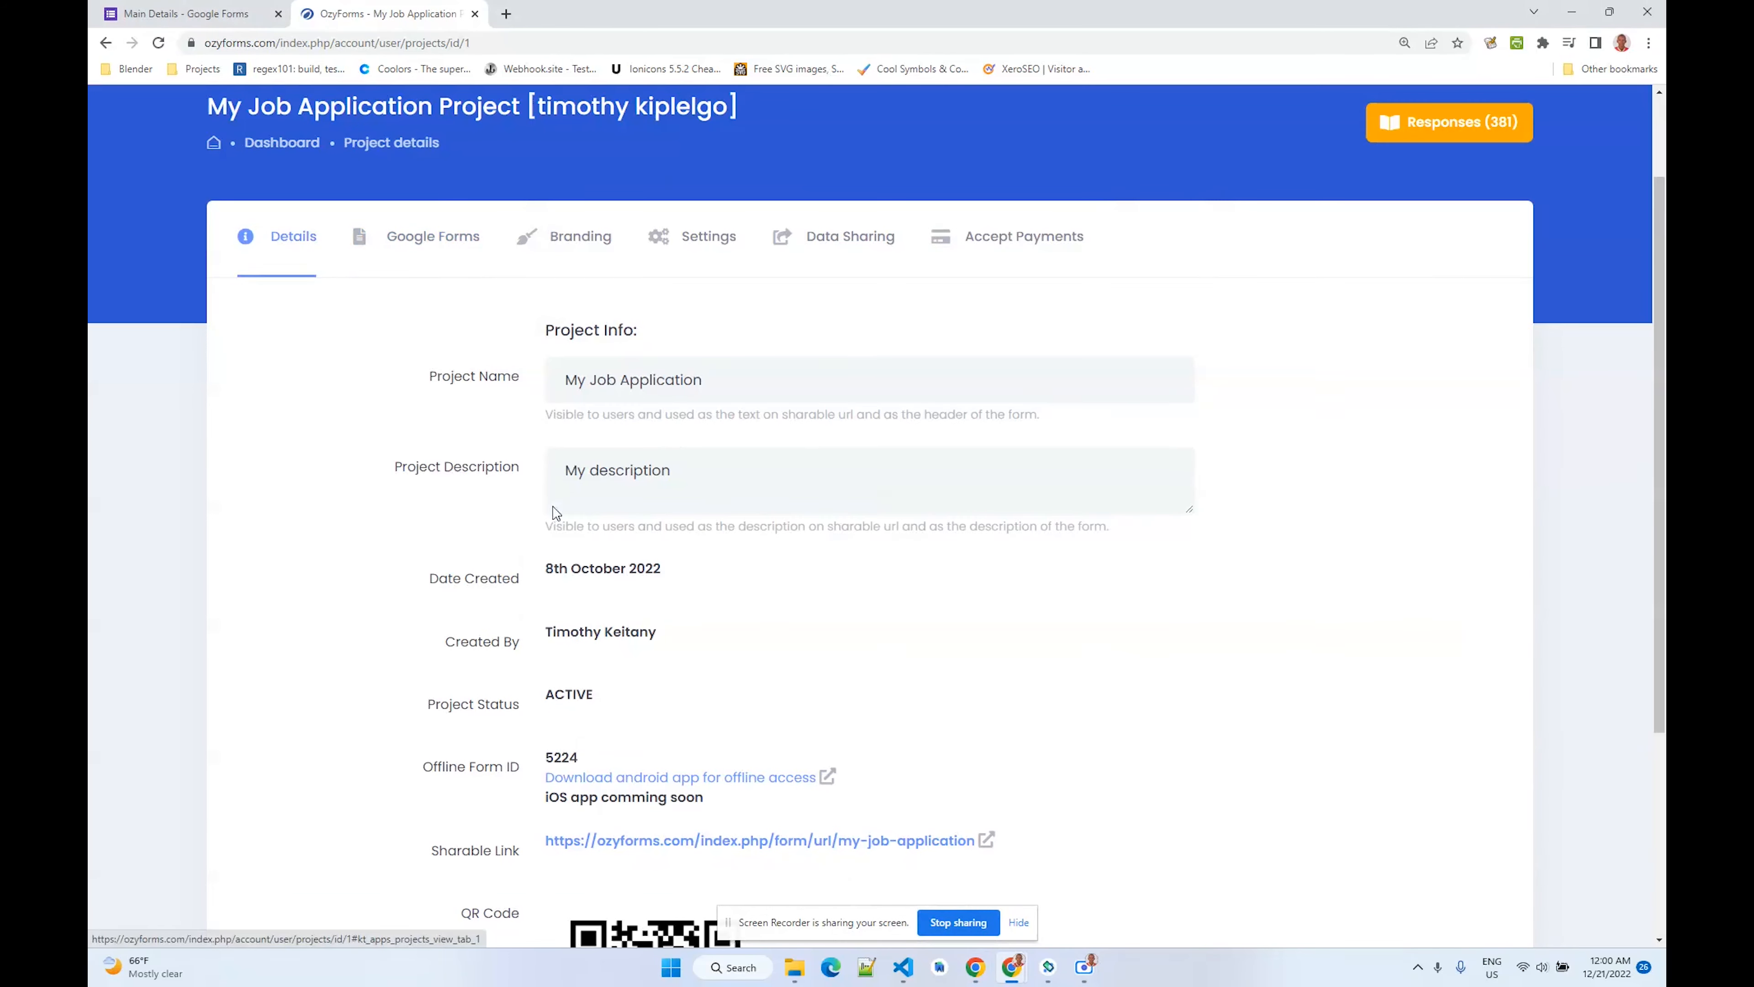
scroll(557, 514, up, 2)
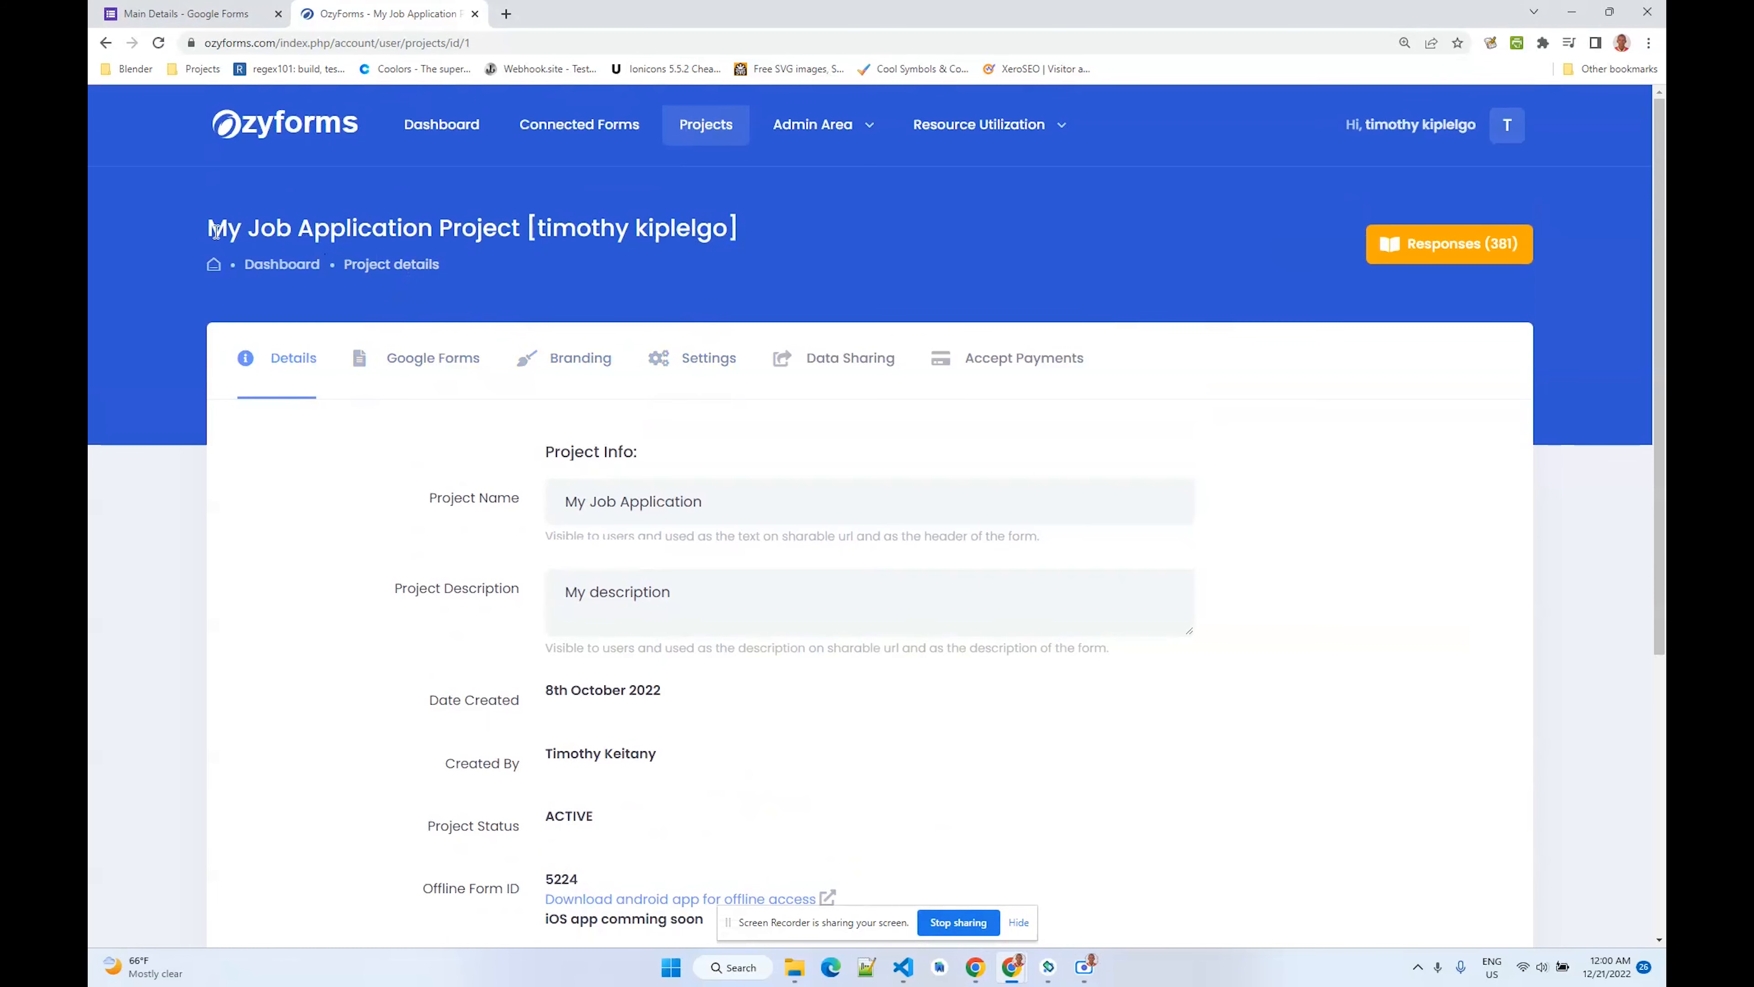
scroll(729, 287, down, 1)
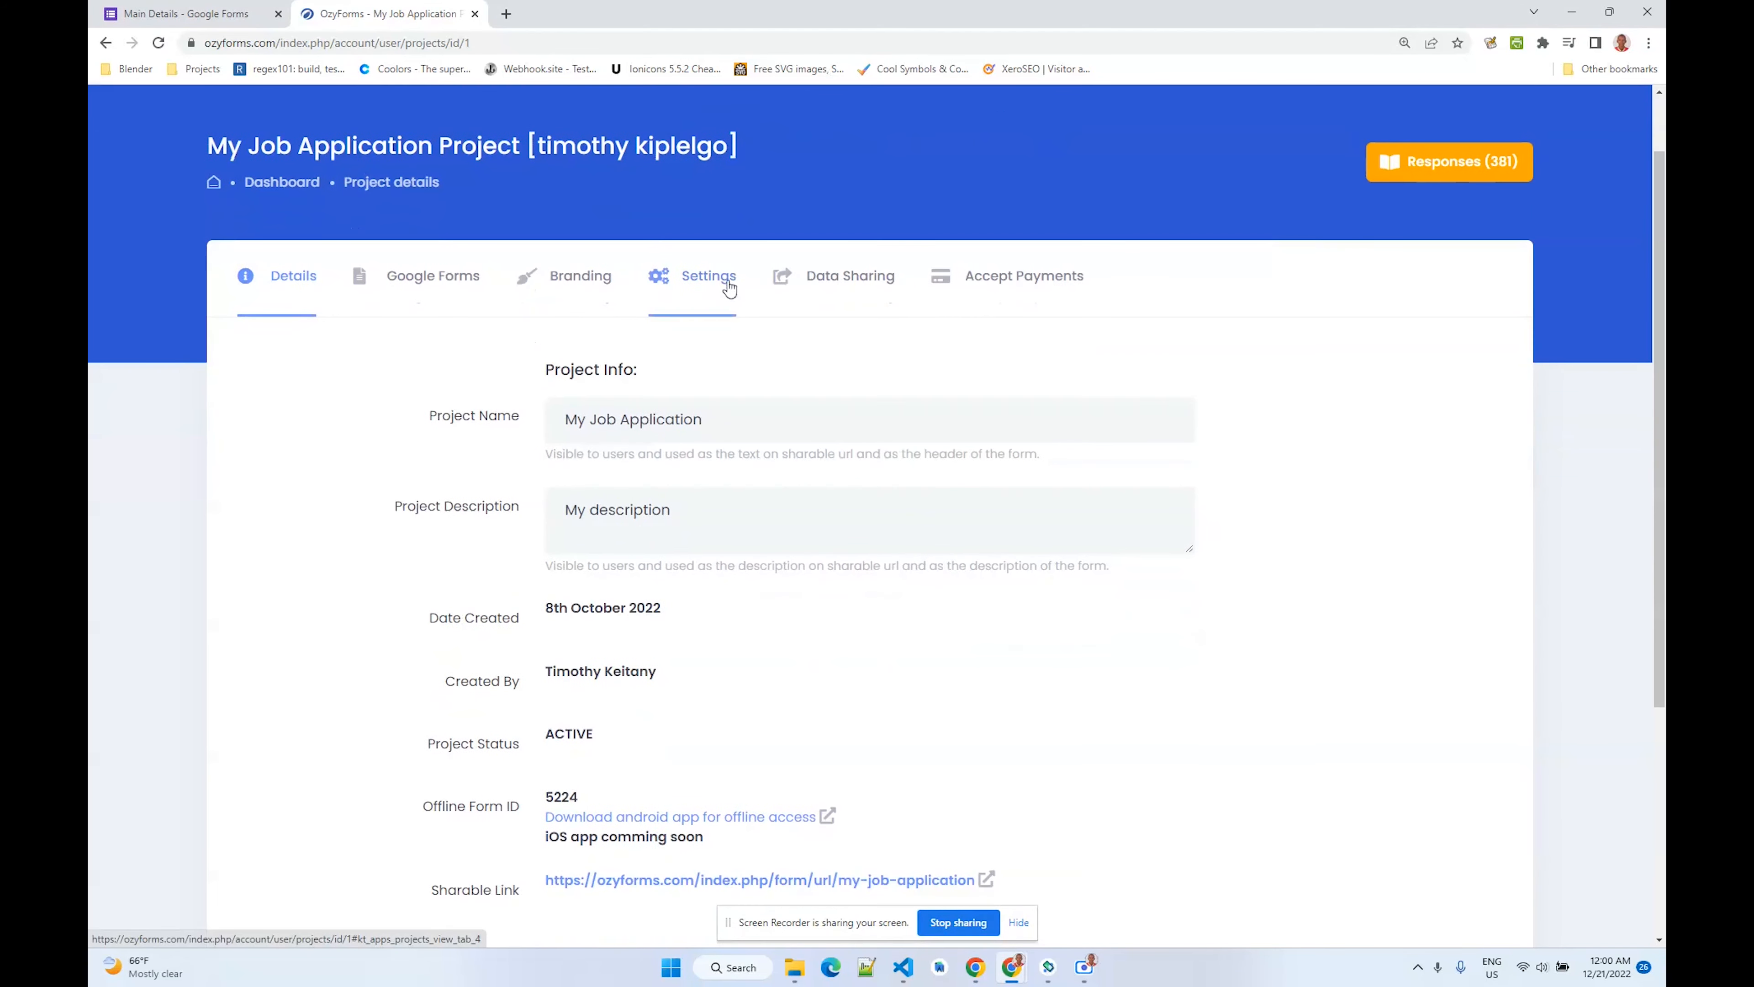
- Enable the project's timer in Settings
click(728, 287)
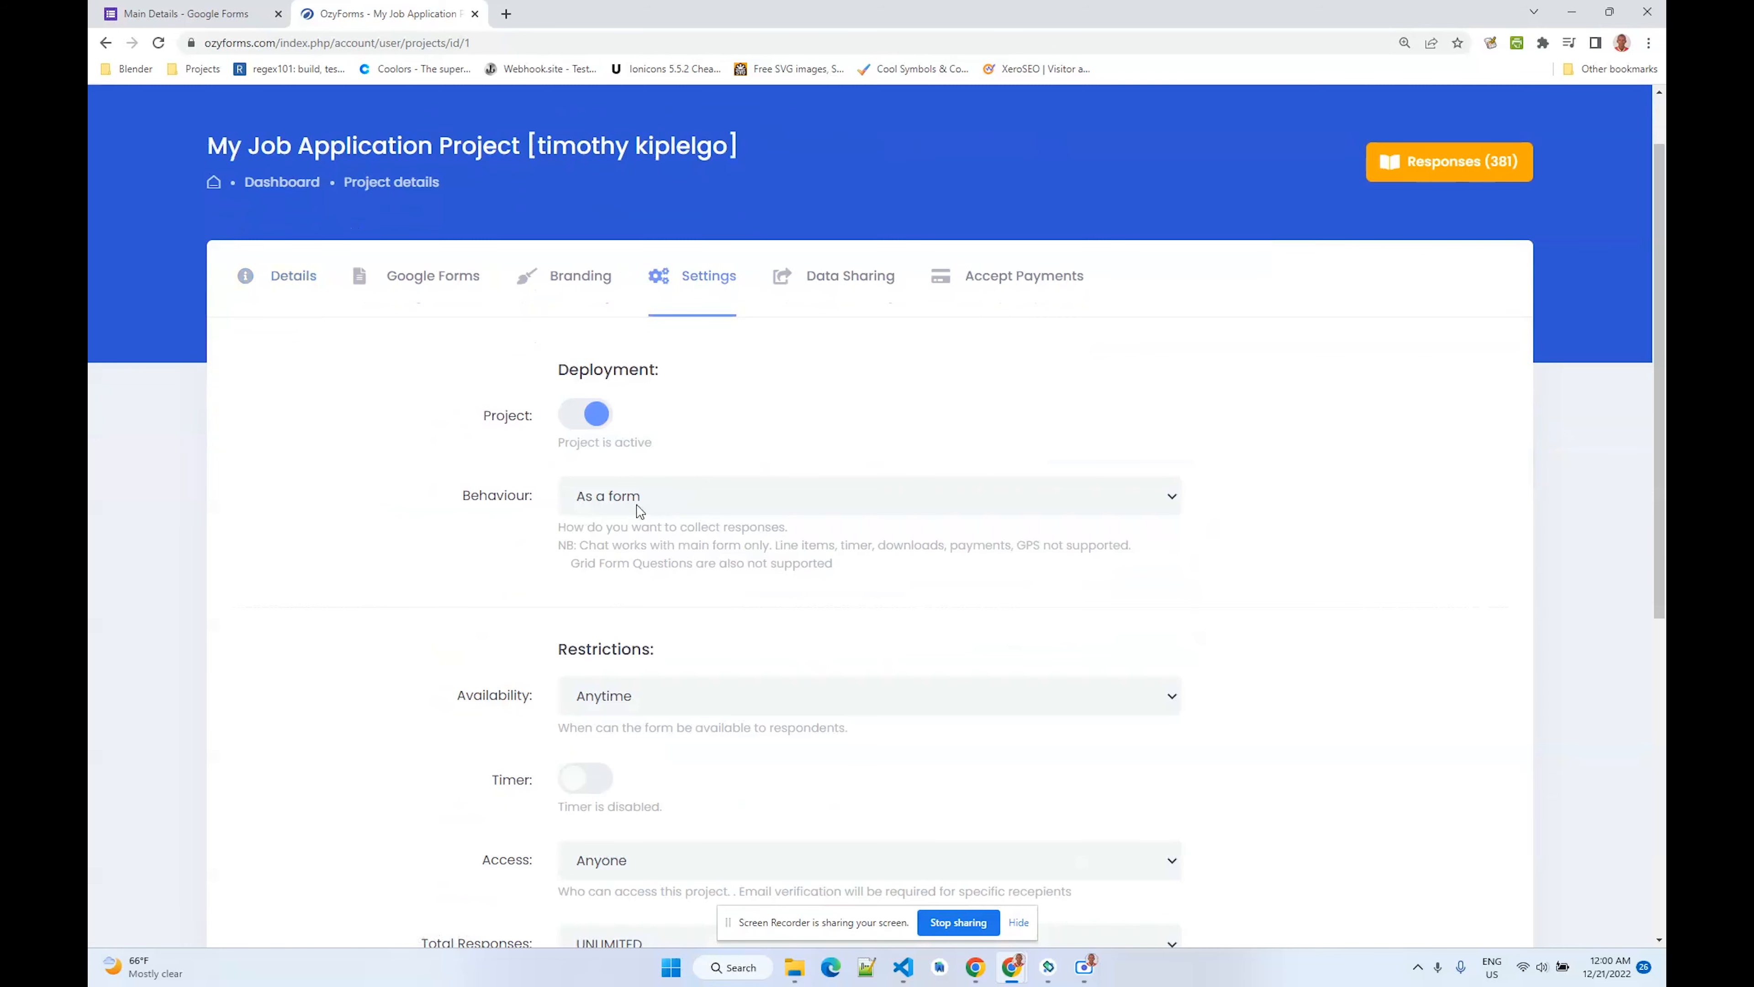
scroll(664, 508, down, 2)
click(595, 613)
scroll(628, 594, down, 2)
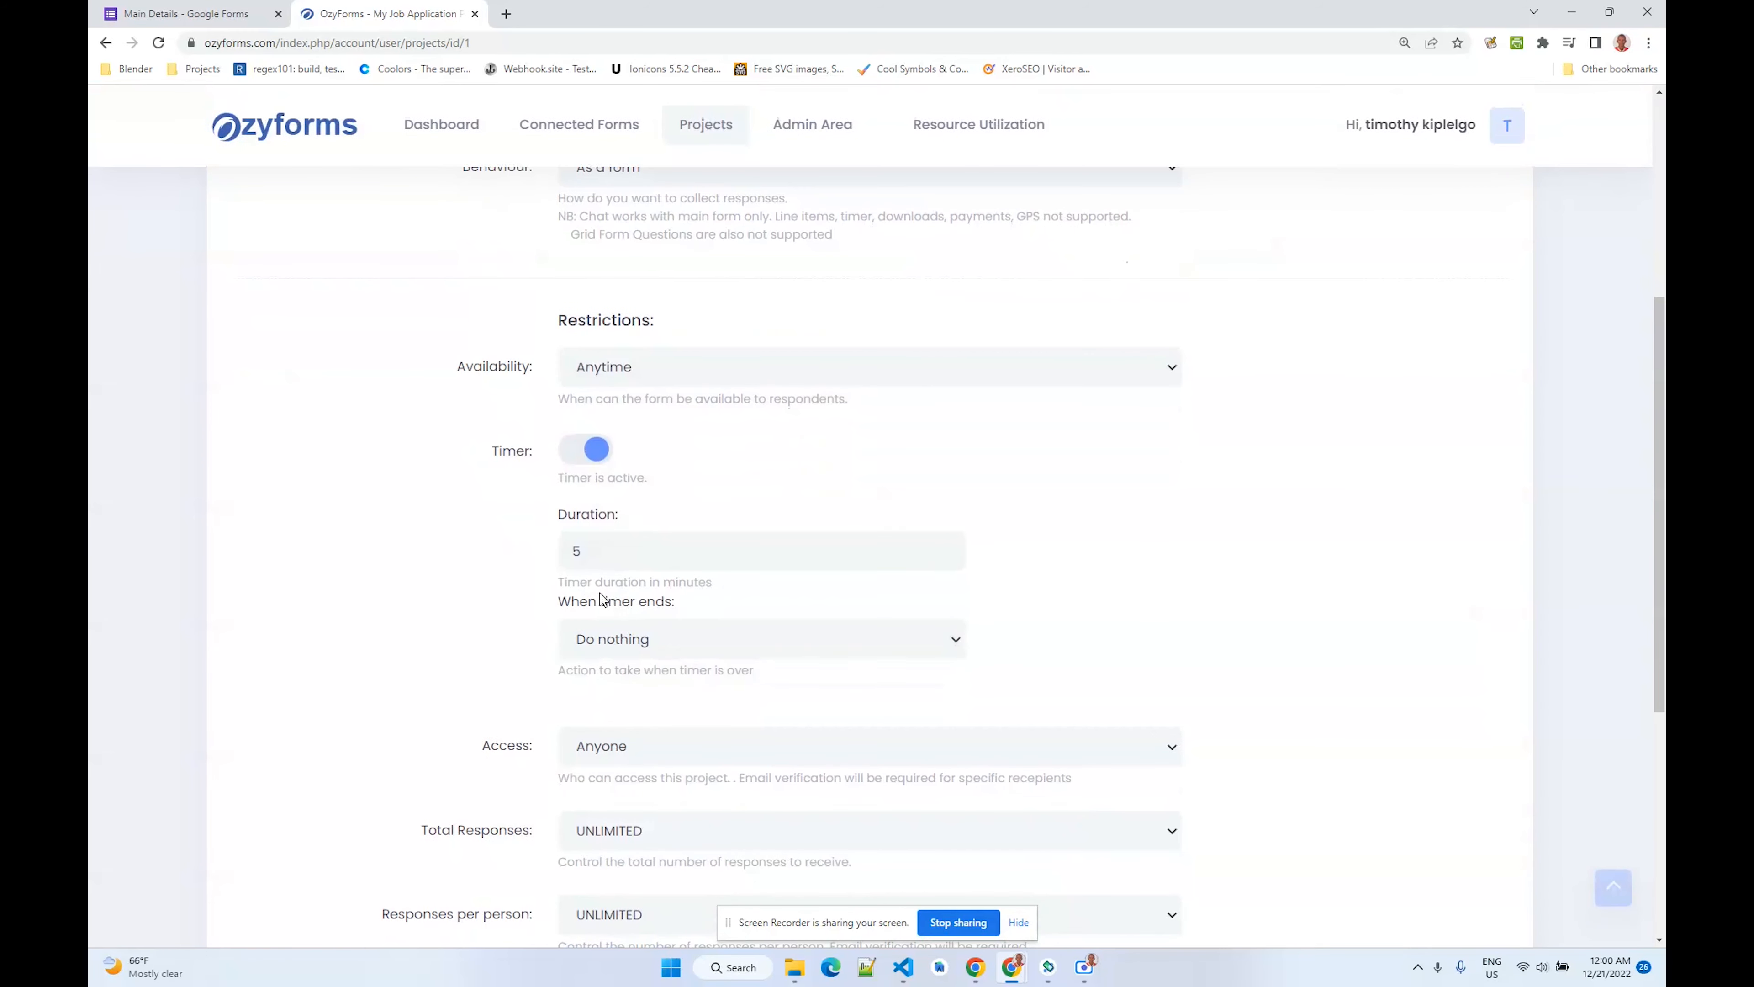
drag(595, 548, 553, 551)
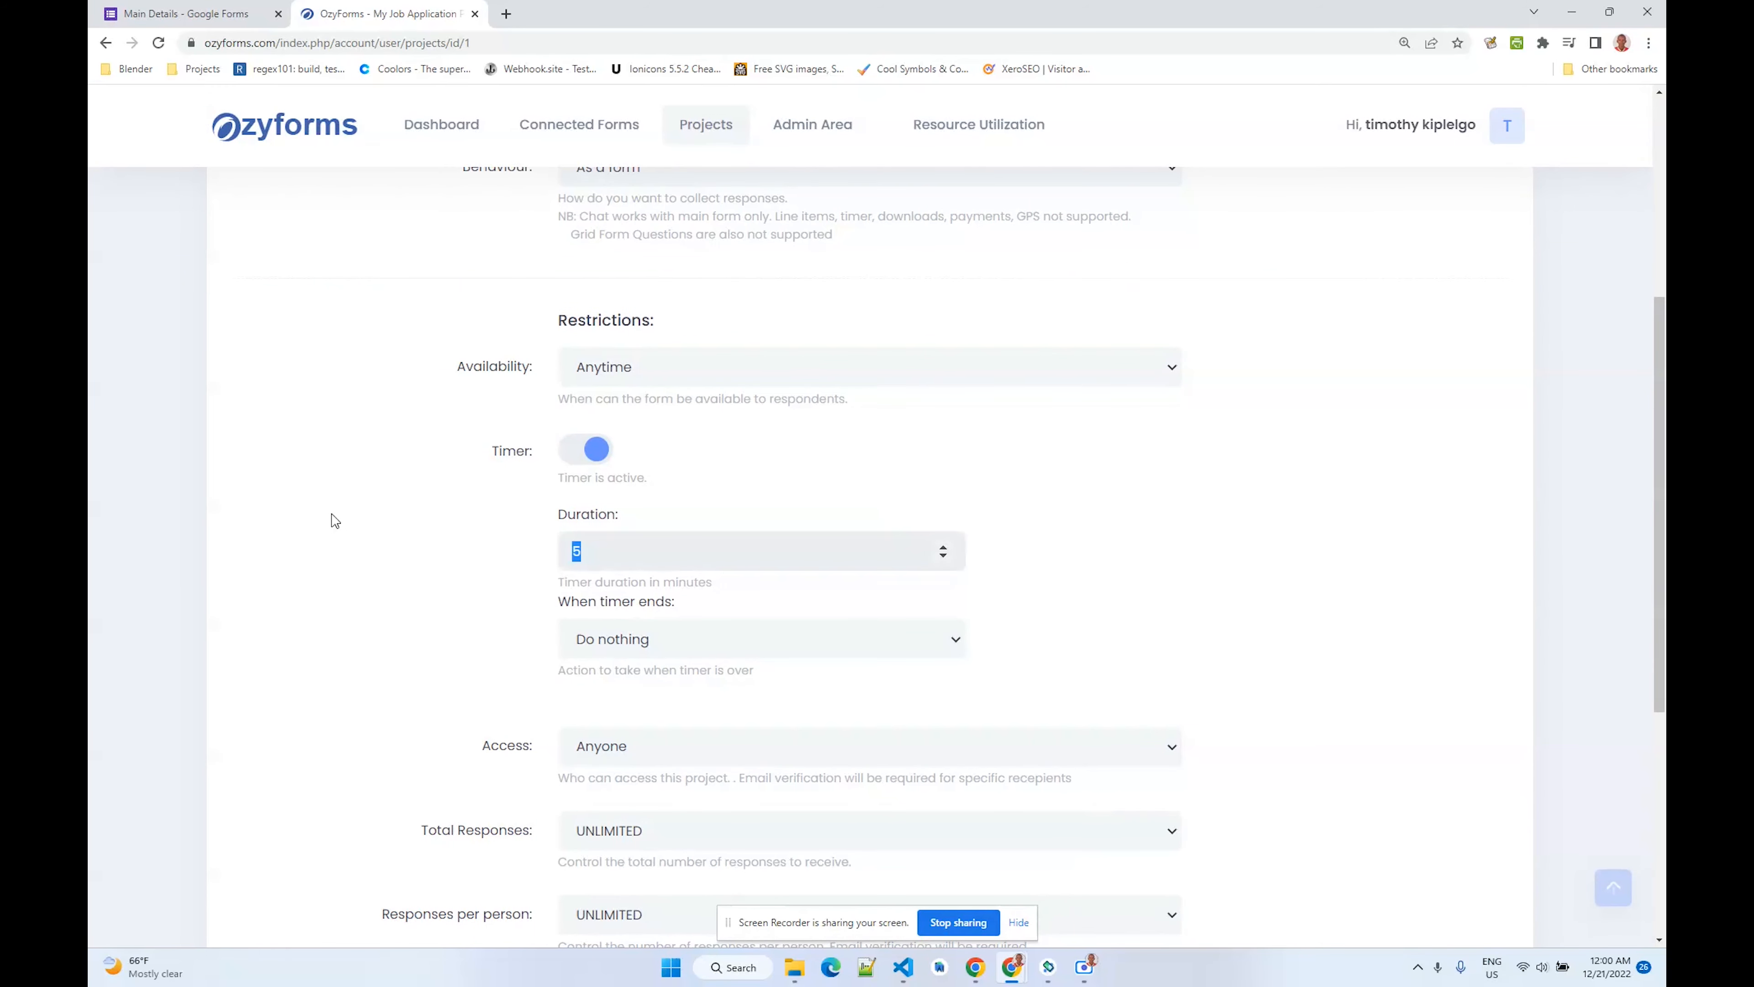
scroll(349, 525, down, 4)
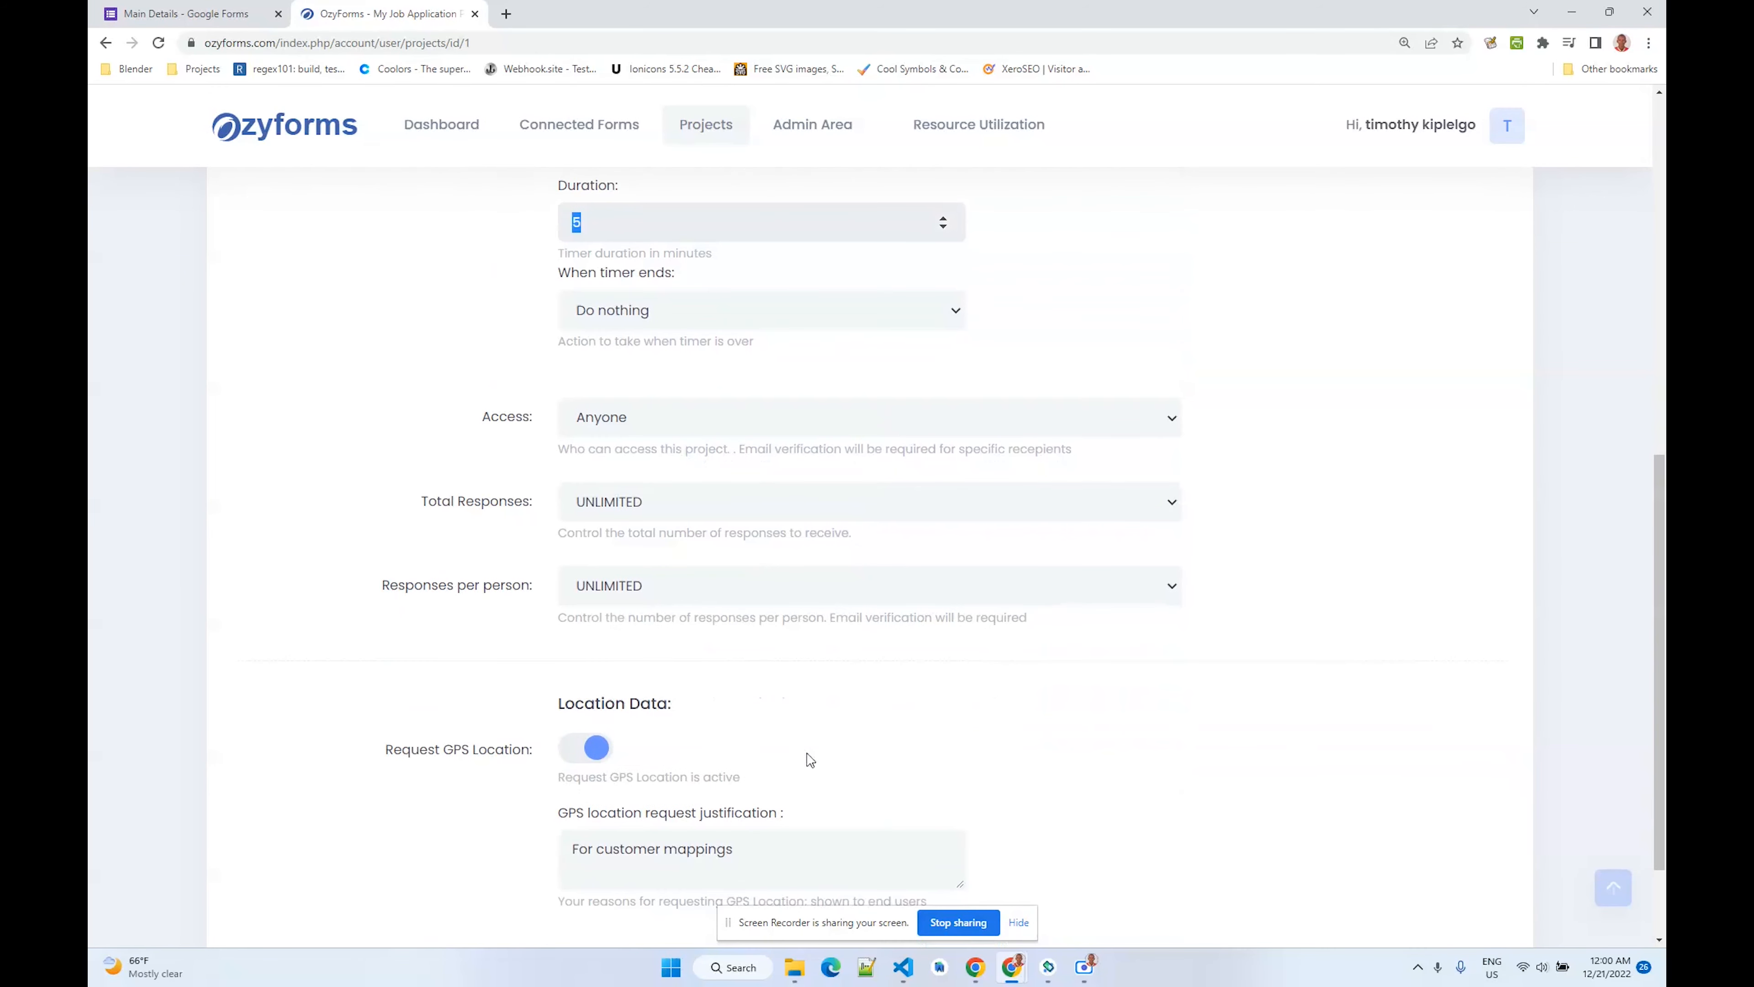
click(1019, 922)
scroll(650, 627, up, 4)
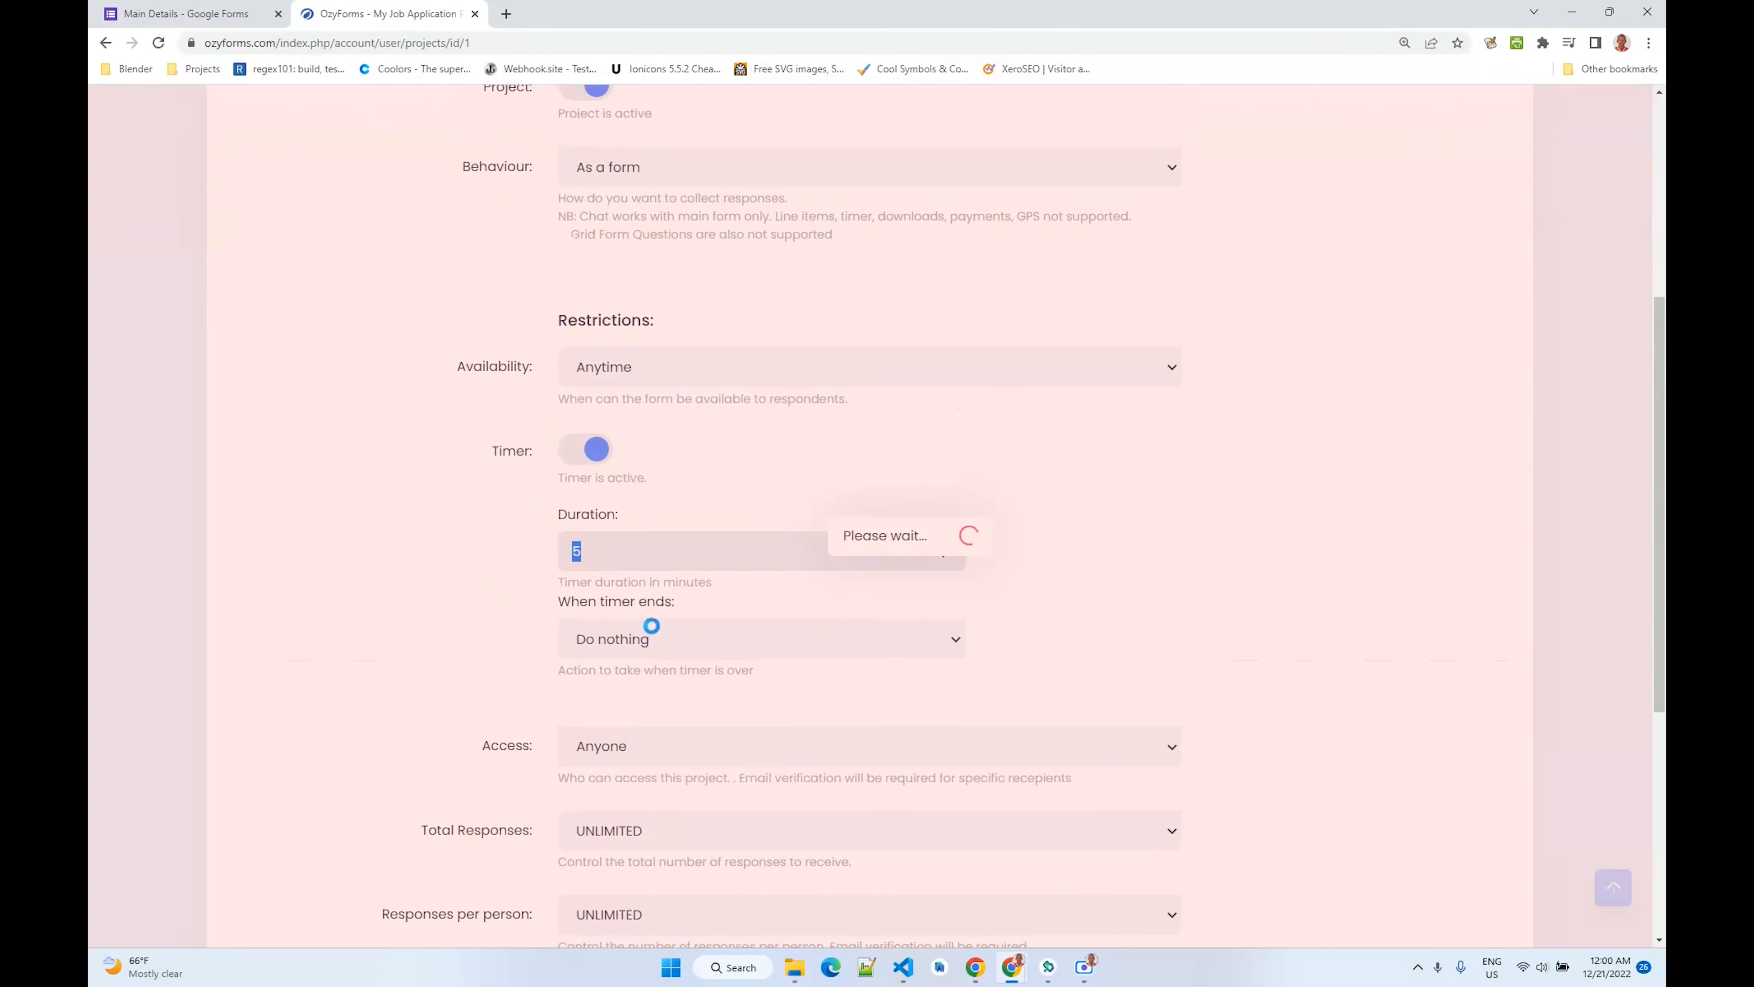
scroll(655, 632, up, 5)
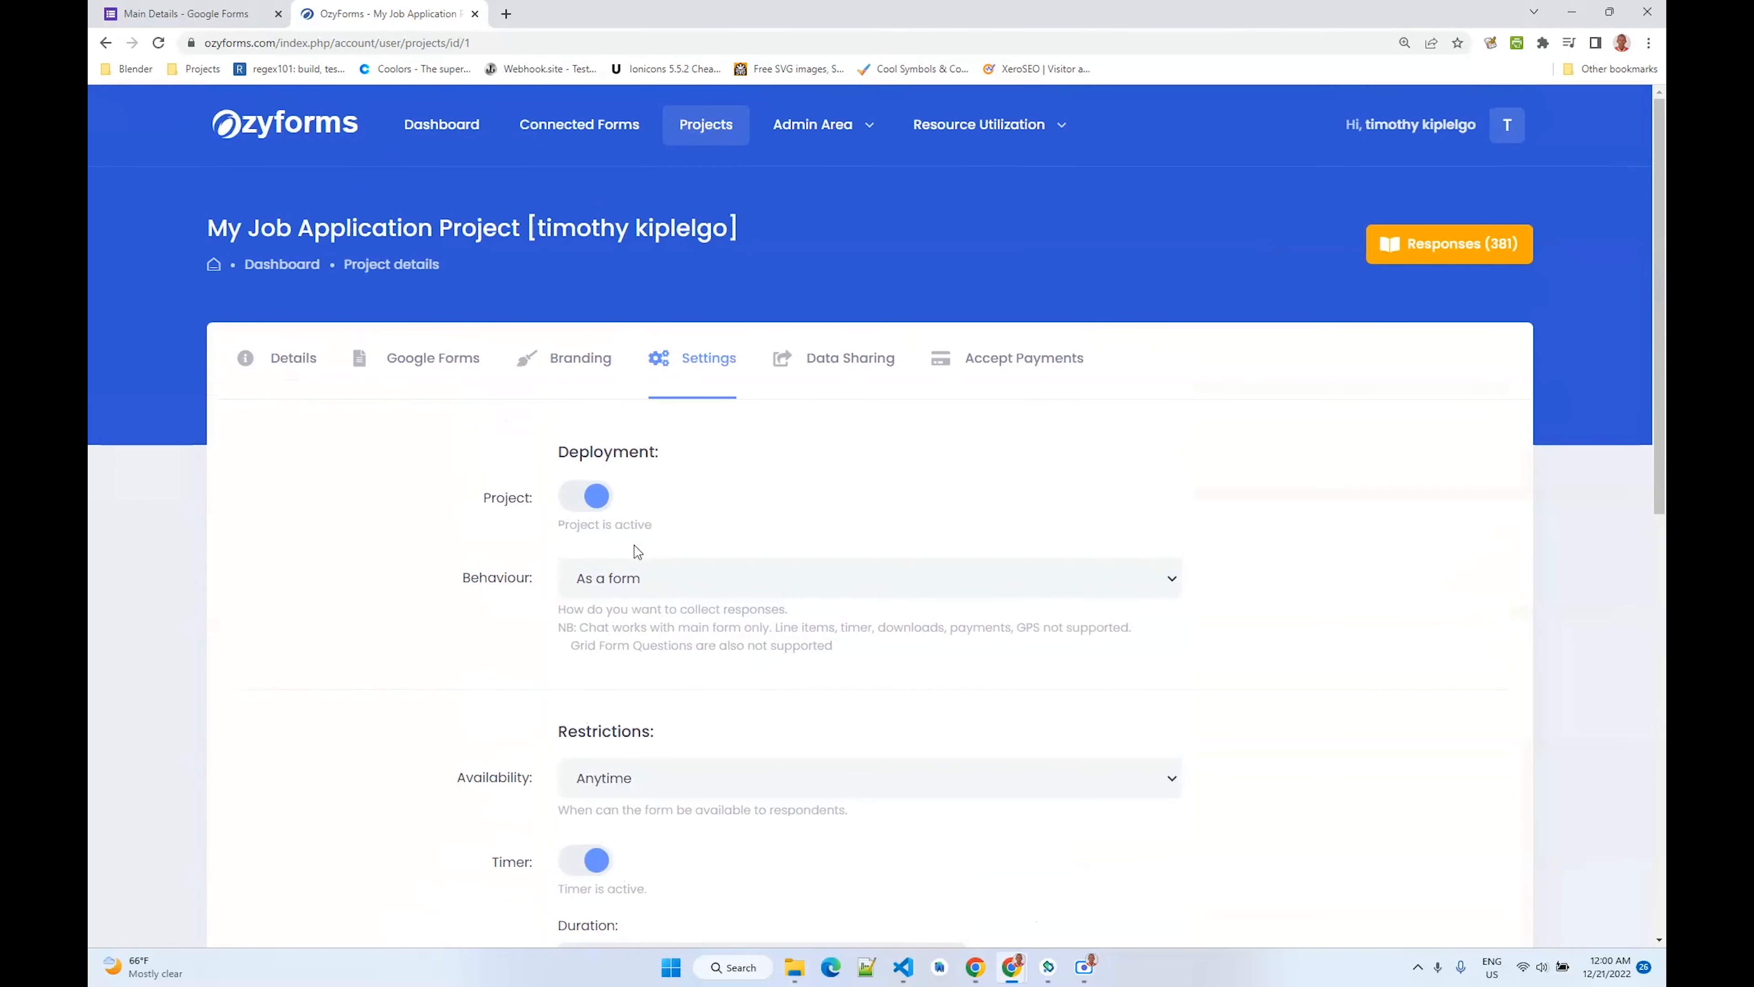
- Open the project's sharable form link from Details and start the survey
click(291, 370)
scroll(395, 458, down, 5)
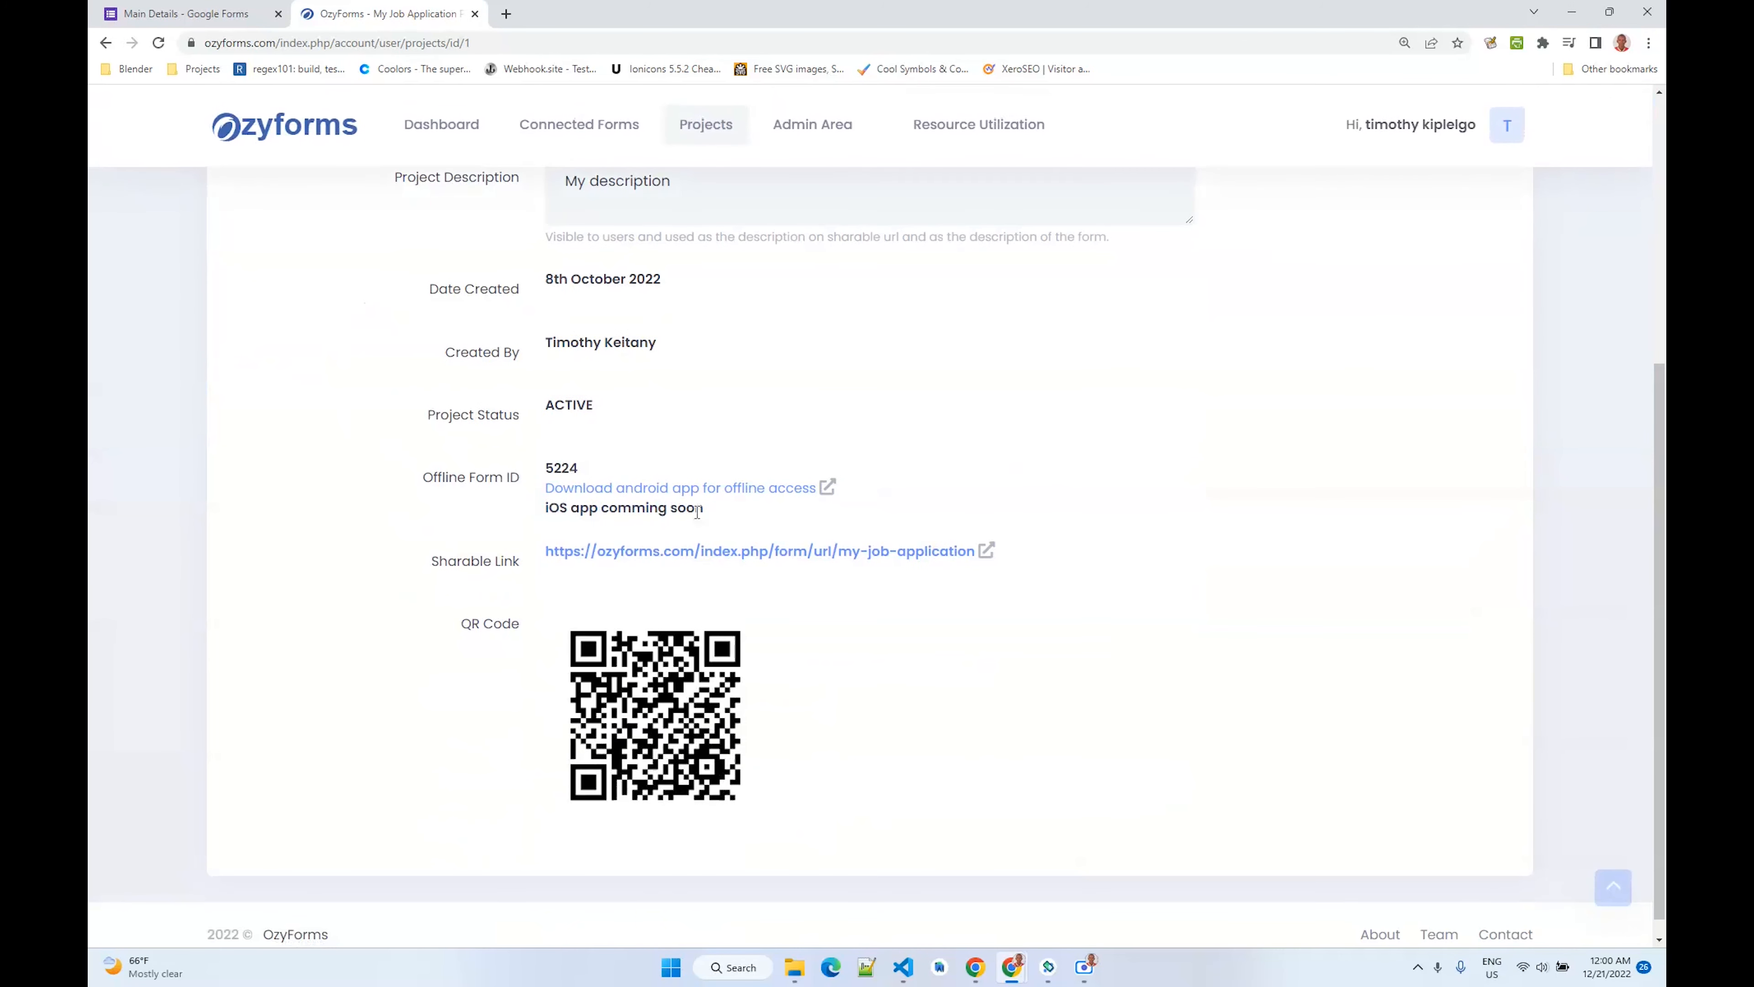
click(666, 553)
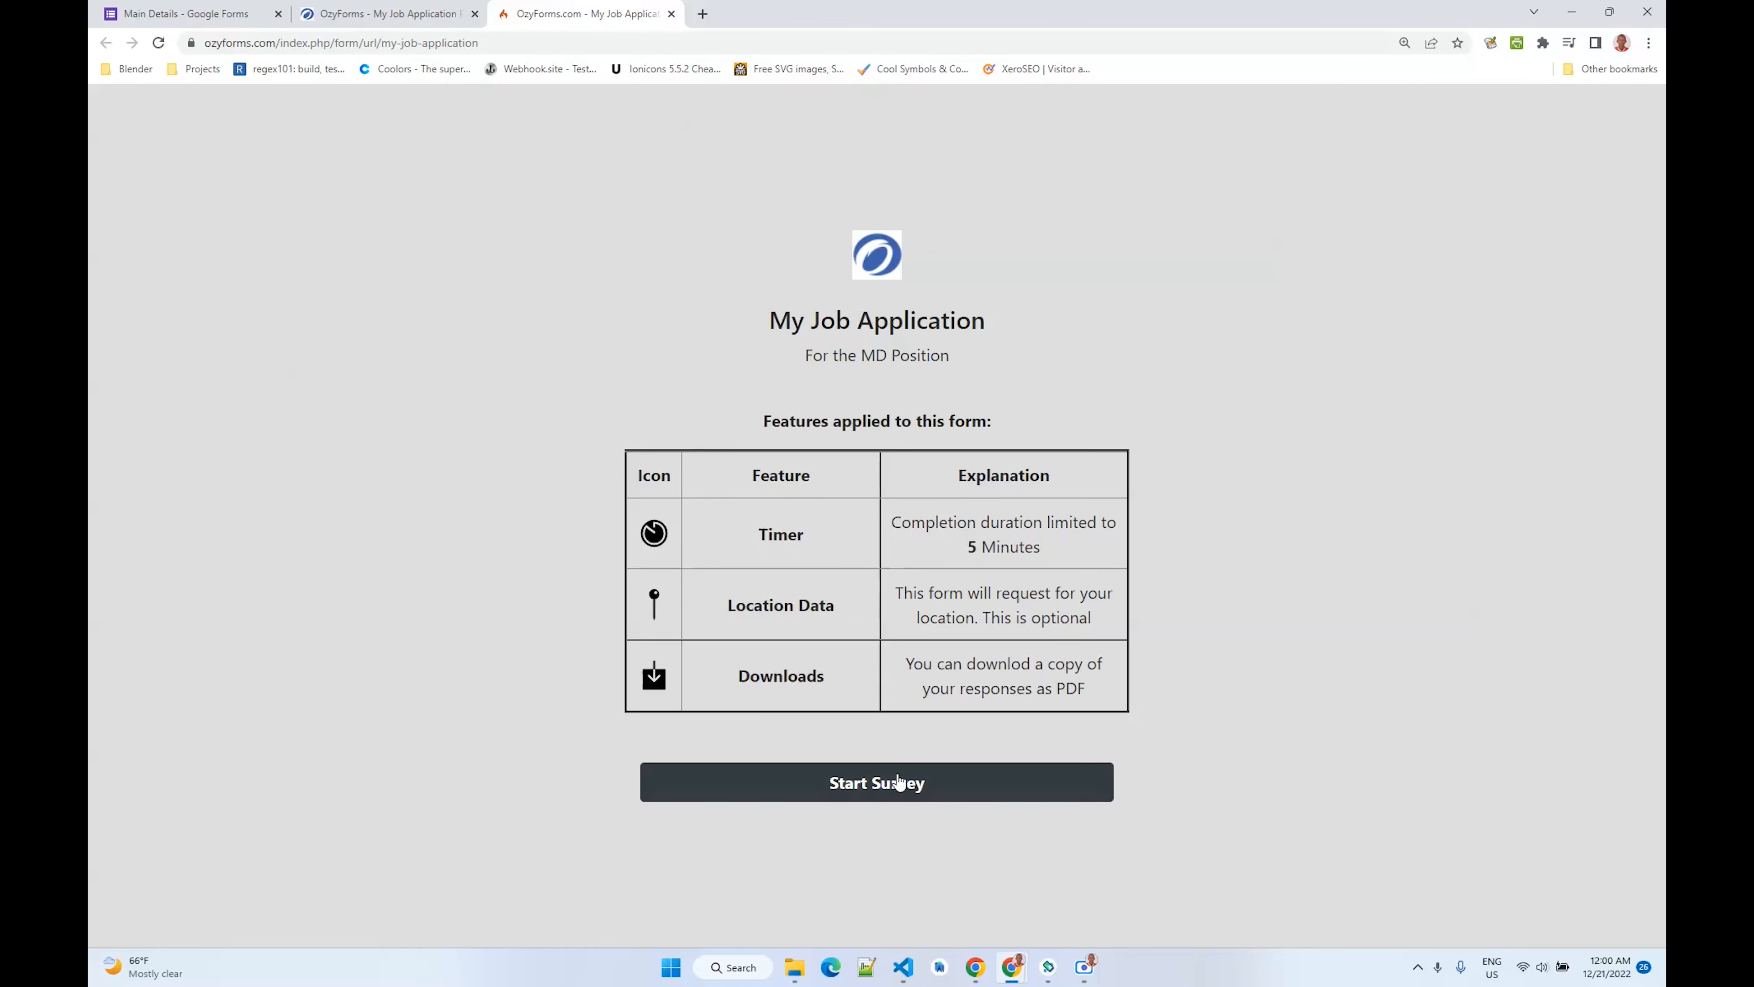
click(876, 788)
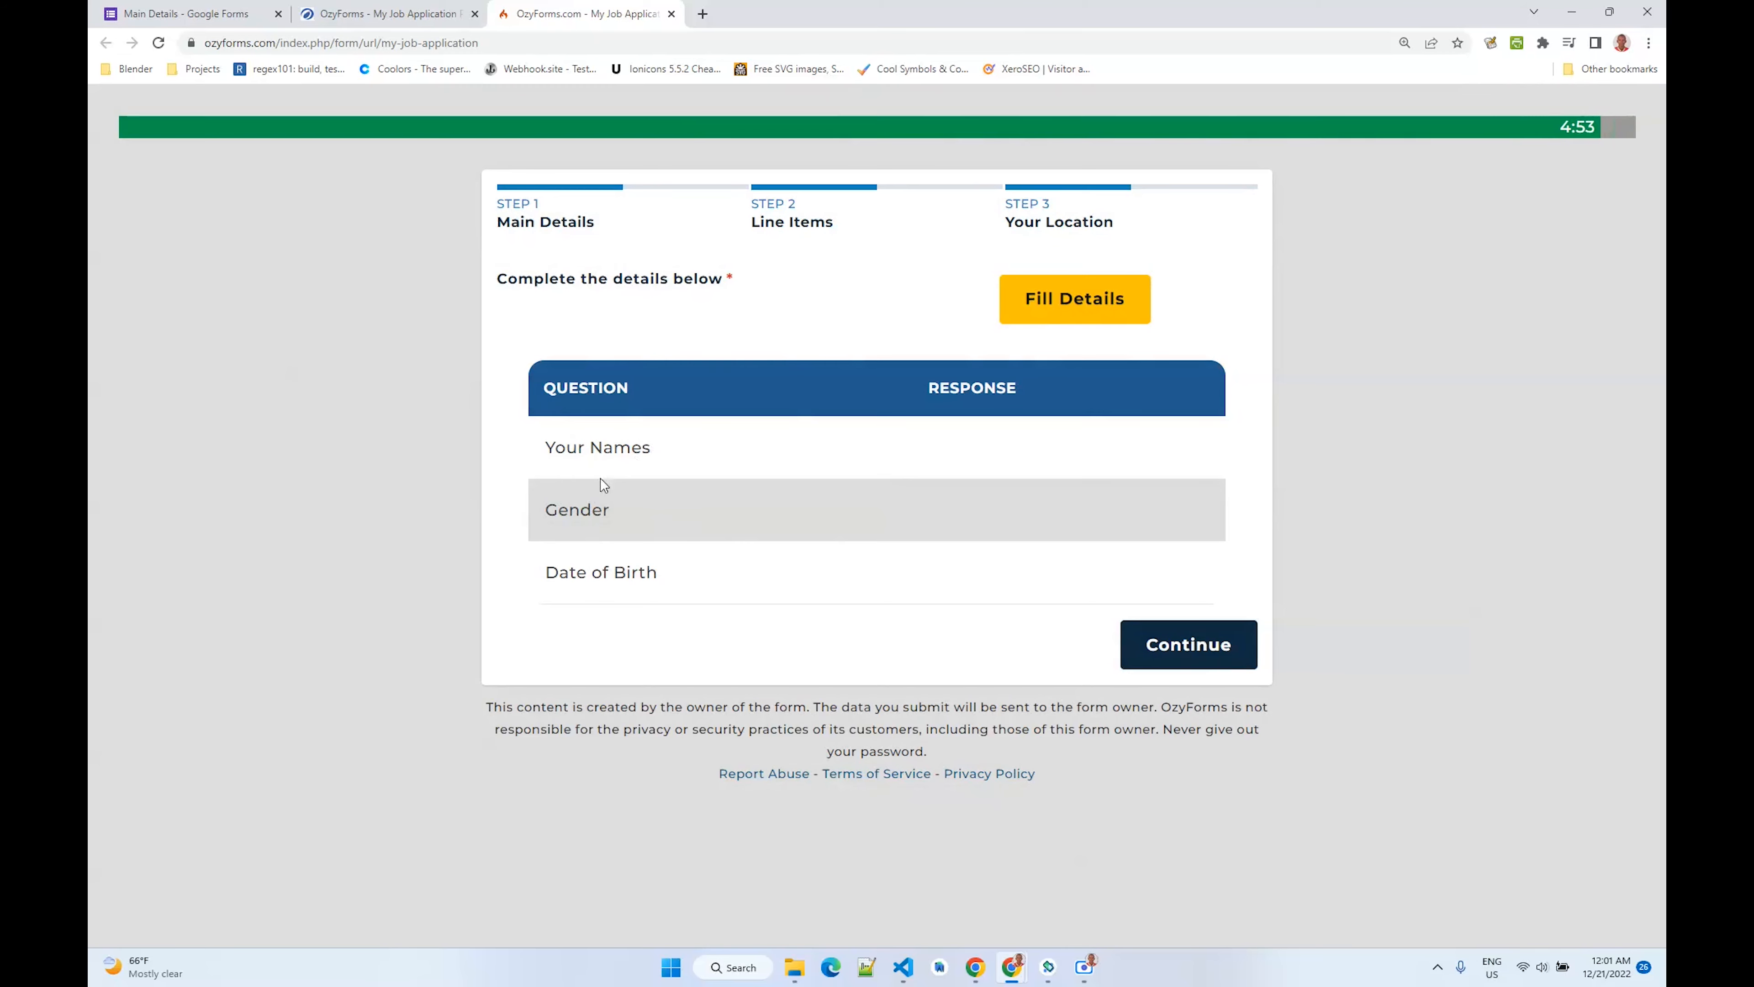
- Open the Main Details form and enter the respondent's name
click(1061, 312)
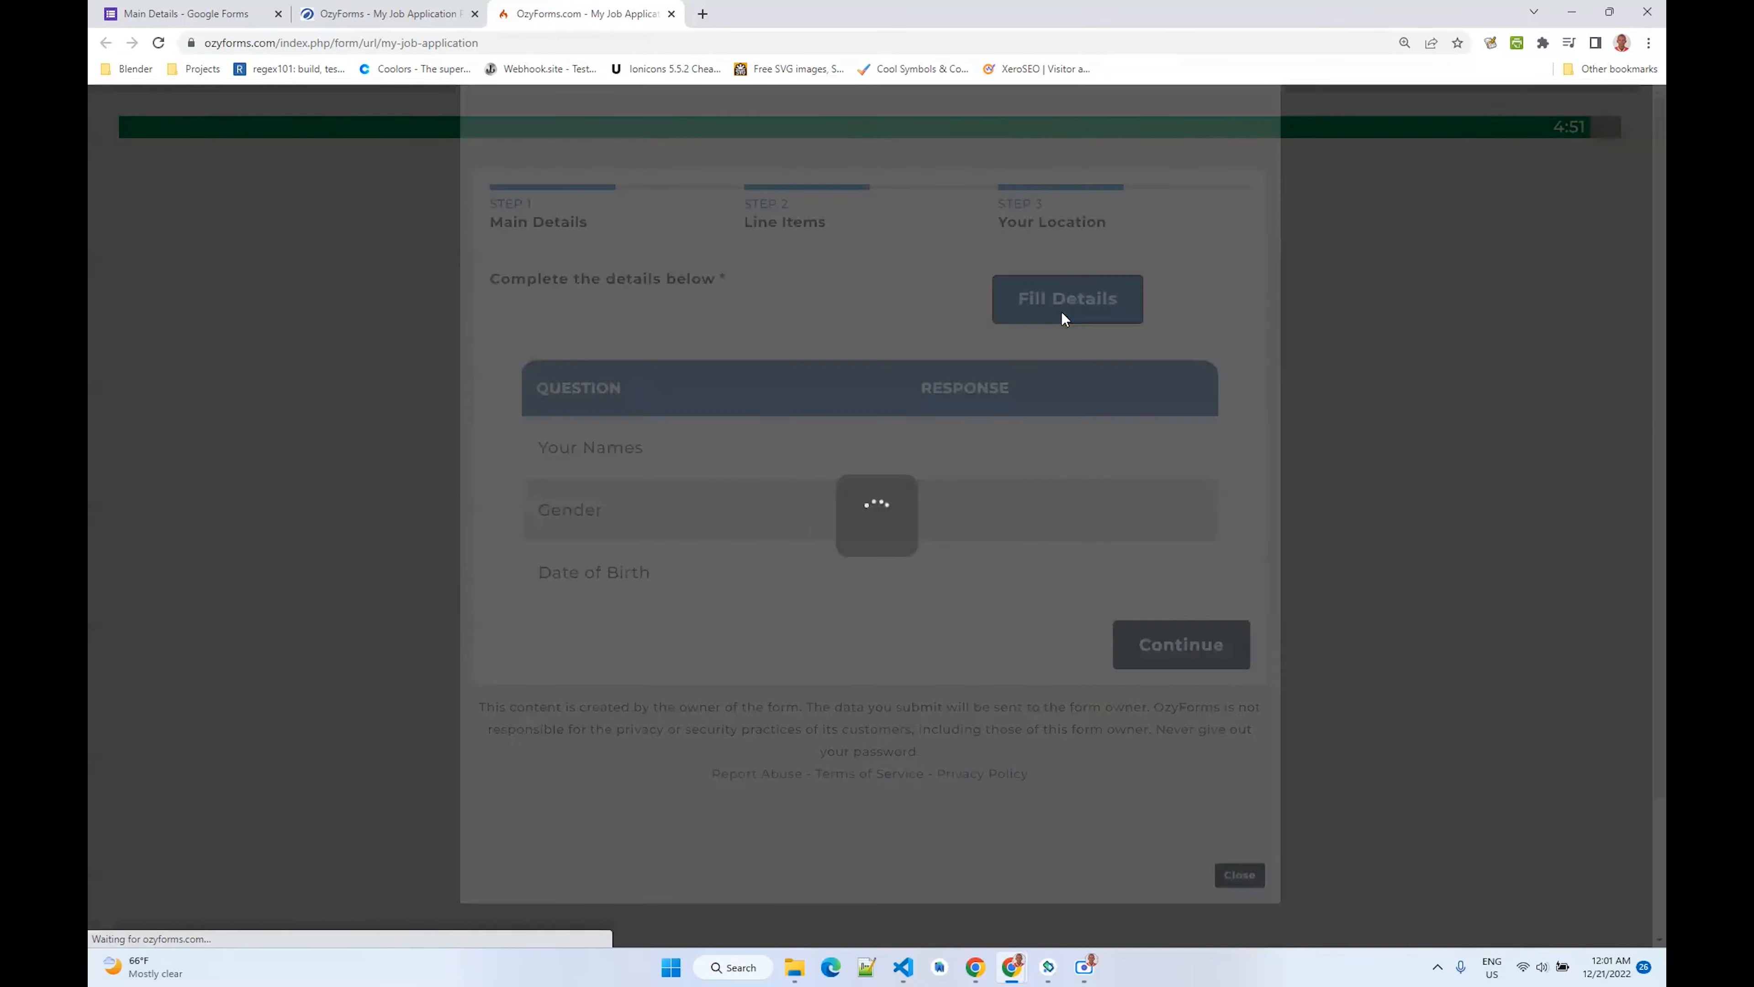
click(648, 504)
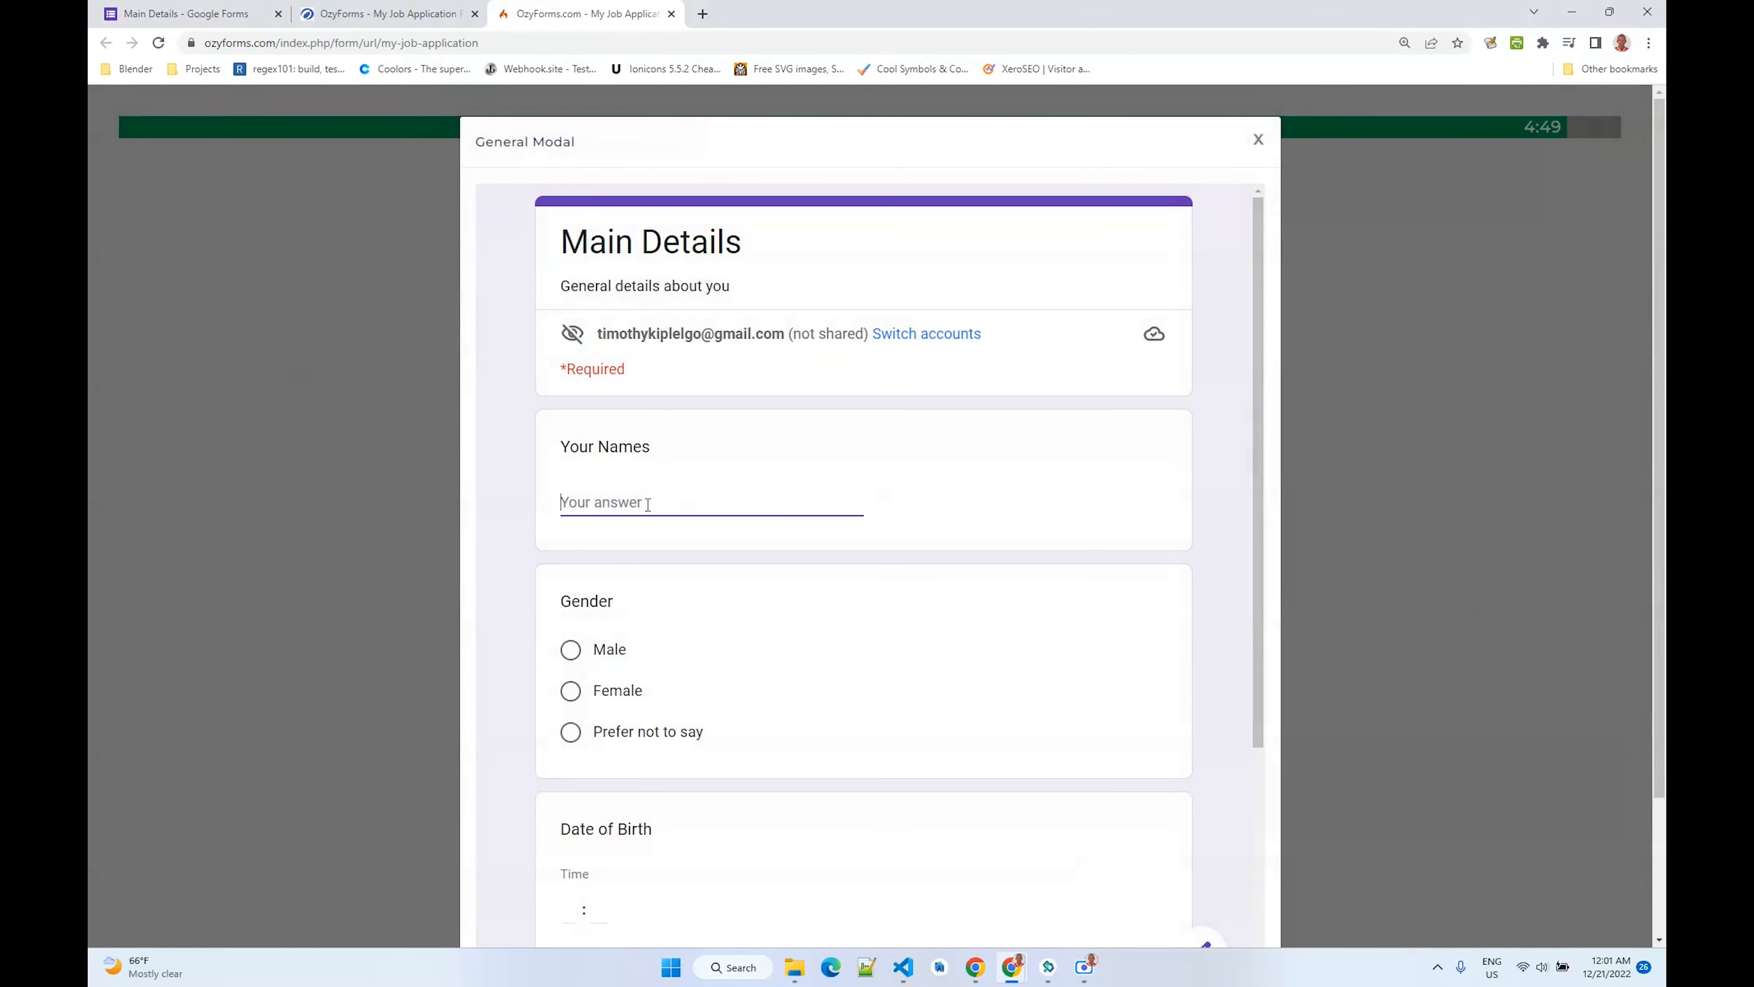
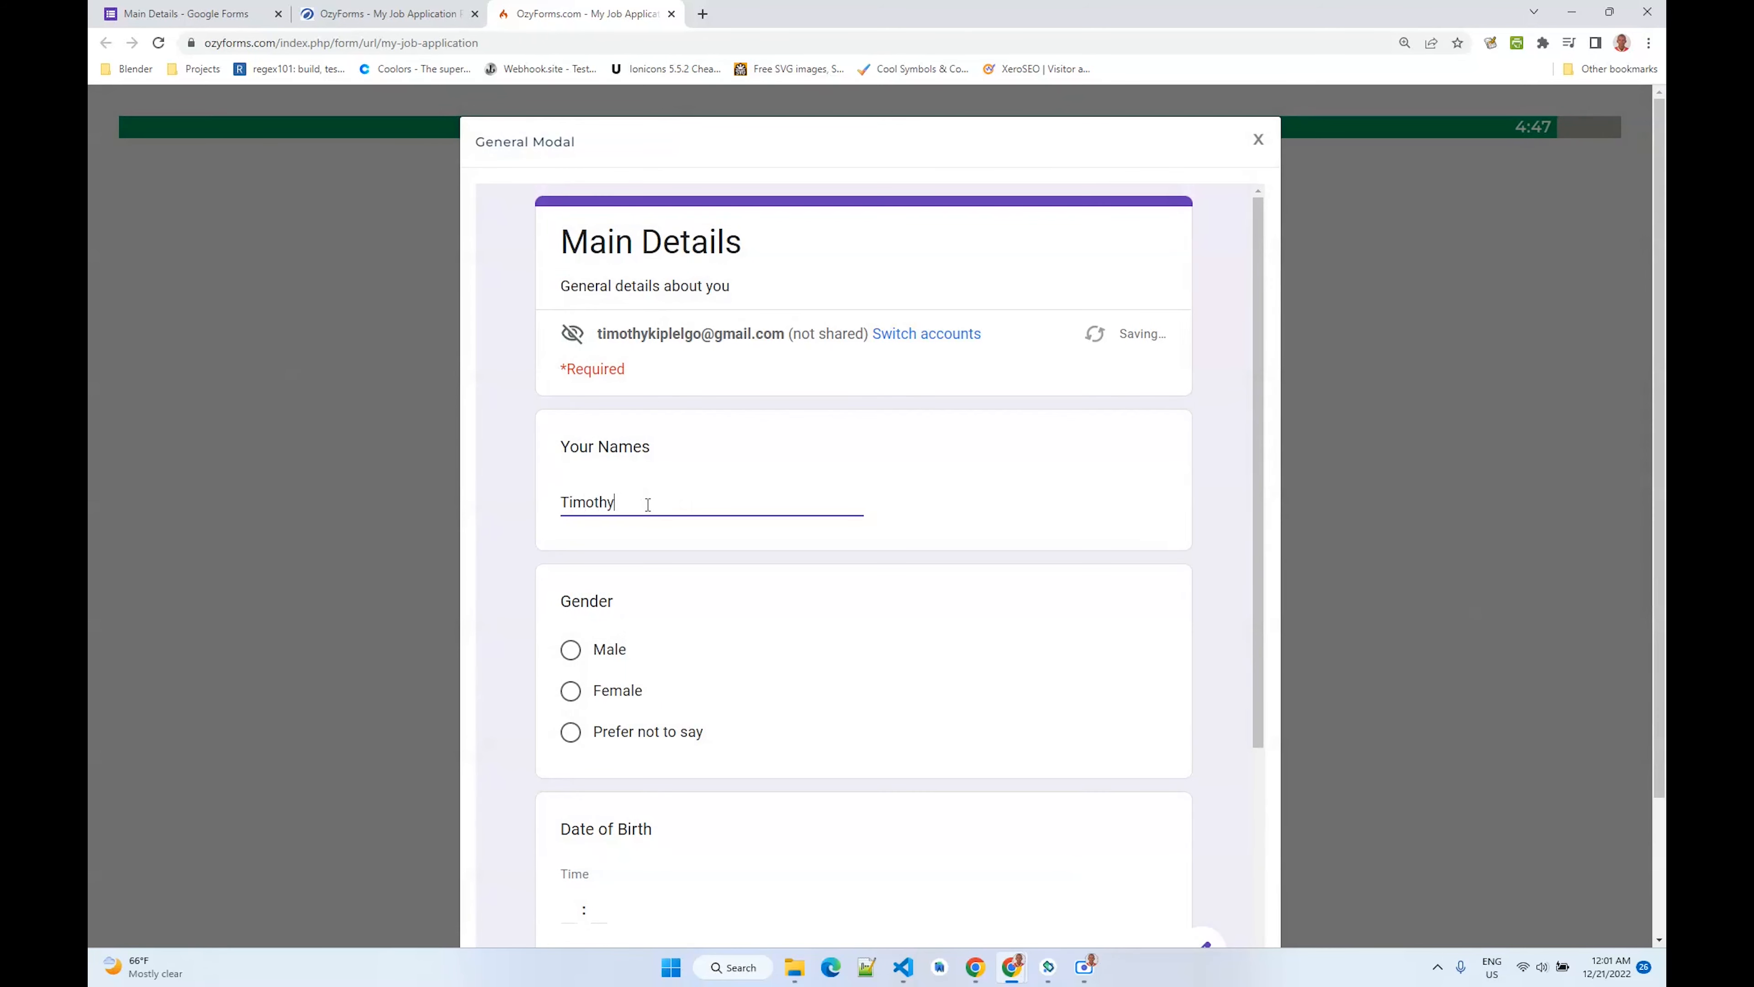
- Choose Male as gender, set the Date of Birth time to 12:12, and submit the details
scroll(648, 503, down, 3)
click(620, 416)
scroll(600, 465, down, 2)
click(578, 551)
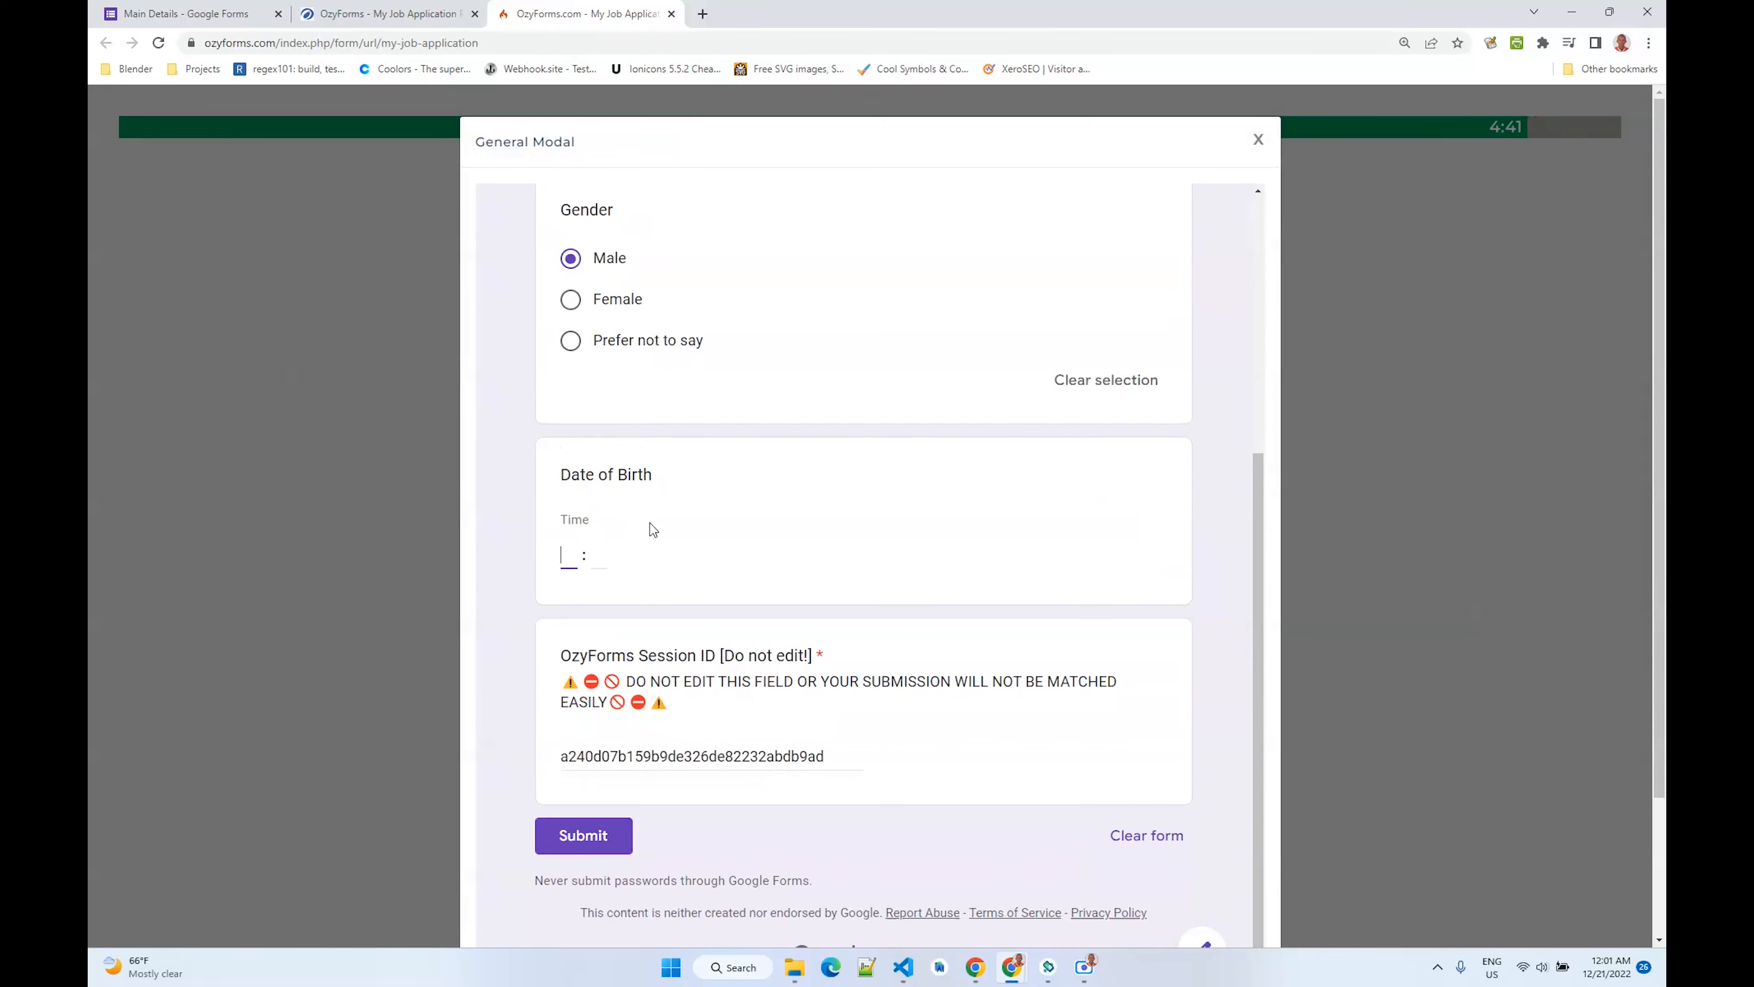
text(12)
key(Tab)
text(12)
scroll(669, 551, down, 2)
click(598, 670)
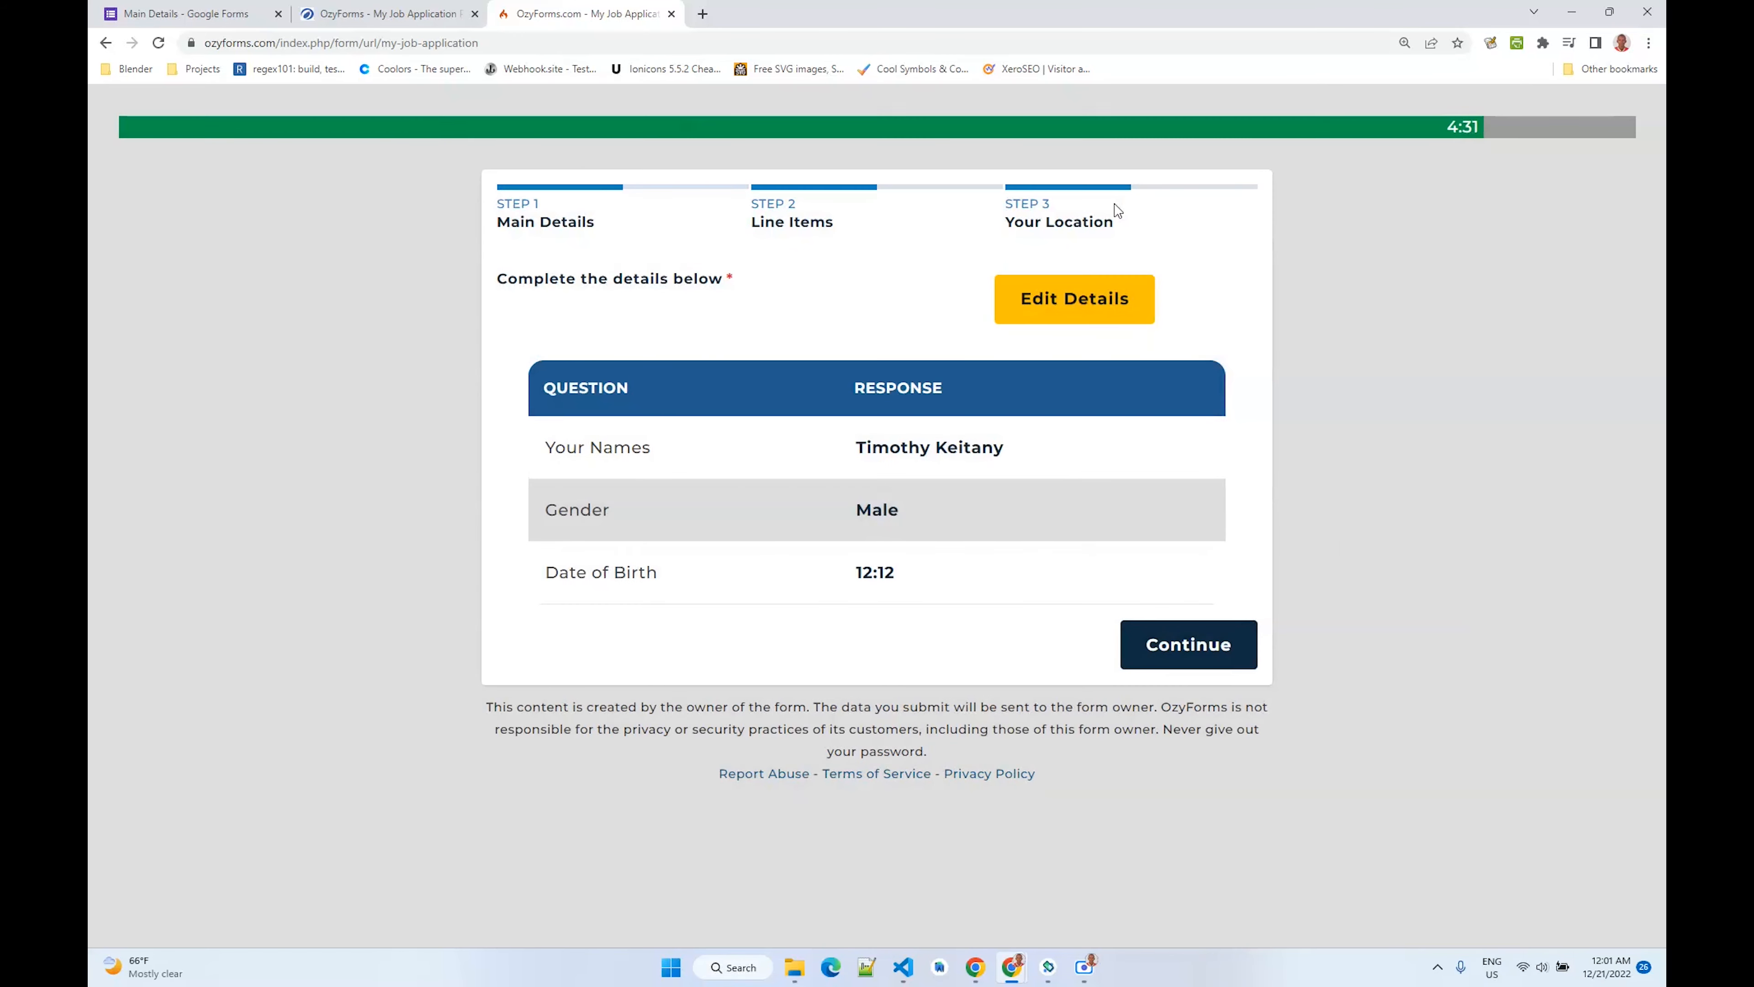
- Review the submitted answers in the Main Details summary table
drag(544, 447, 653, 448)
drag(546, 509, 611, 511)
drag(577, 573, 670, 586)
click(911, 553)
click(1176, 639)
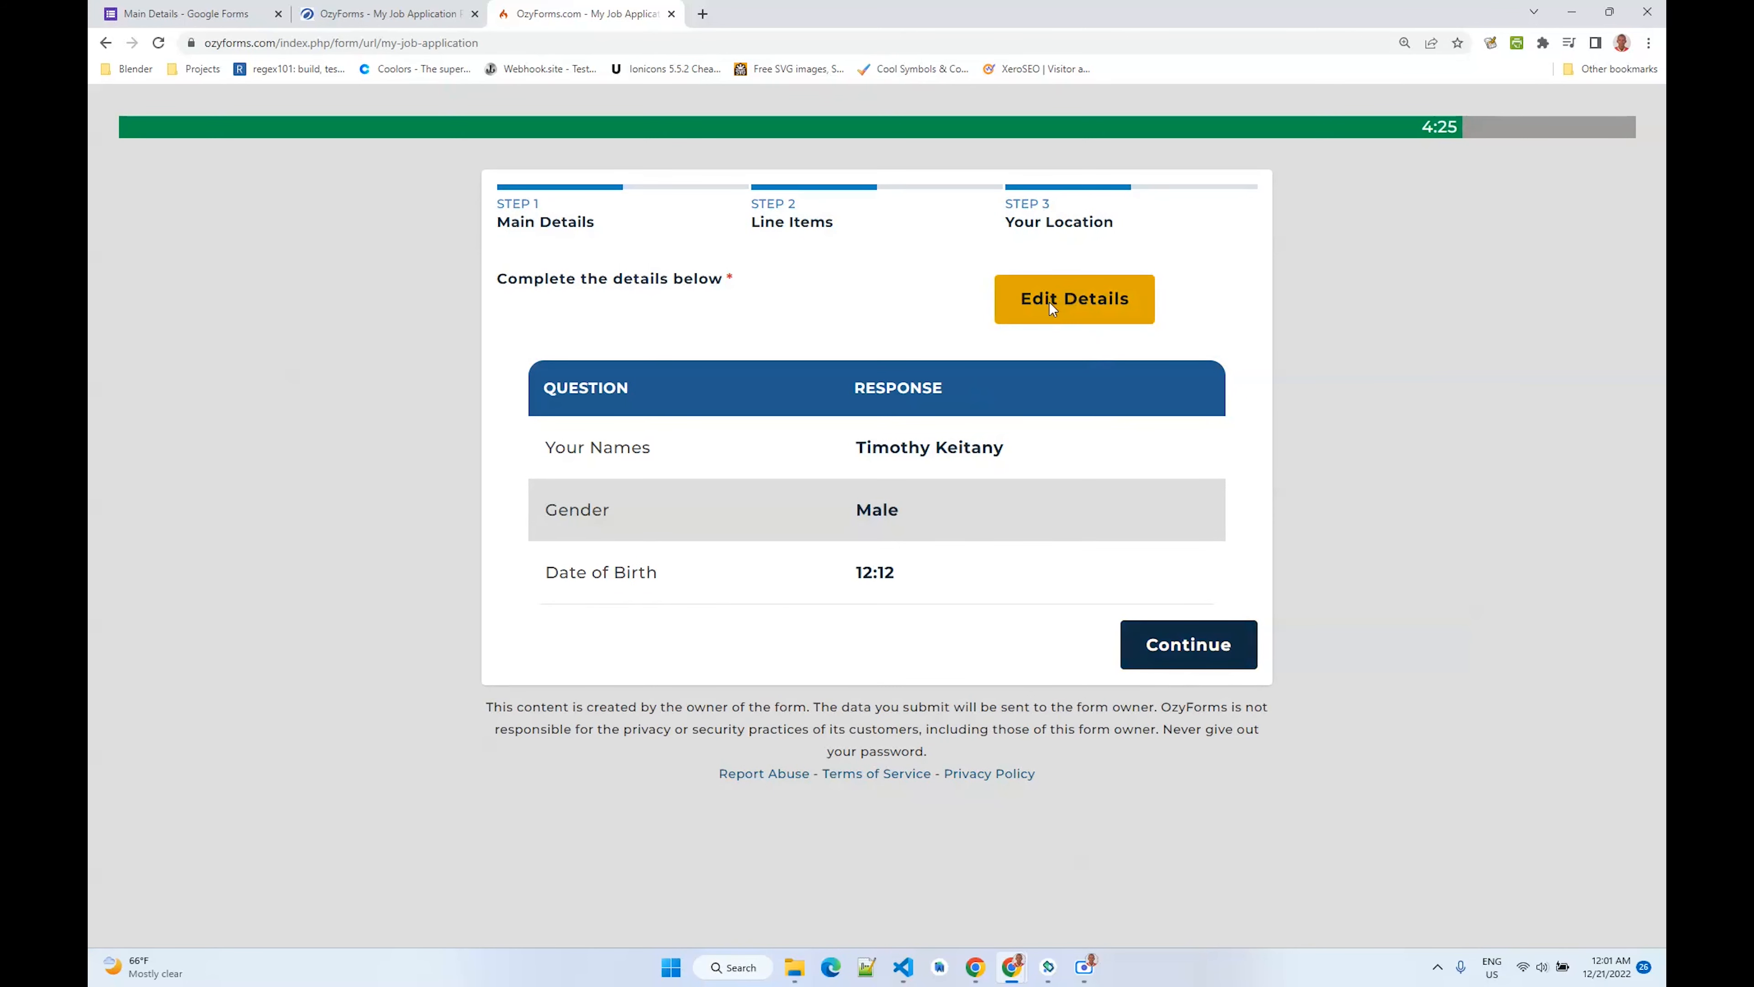
- Continue to Line Items and add a High School education entry with year 1983 and grade Pass
click(1147, 649)
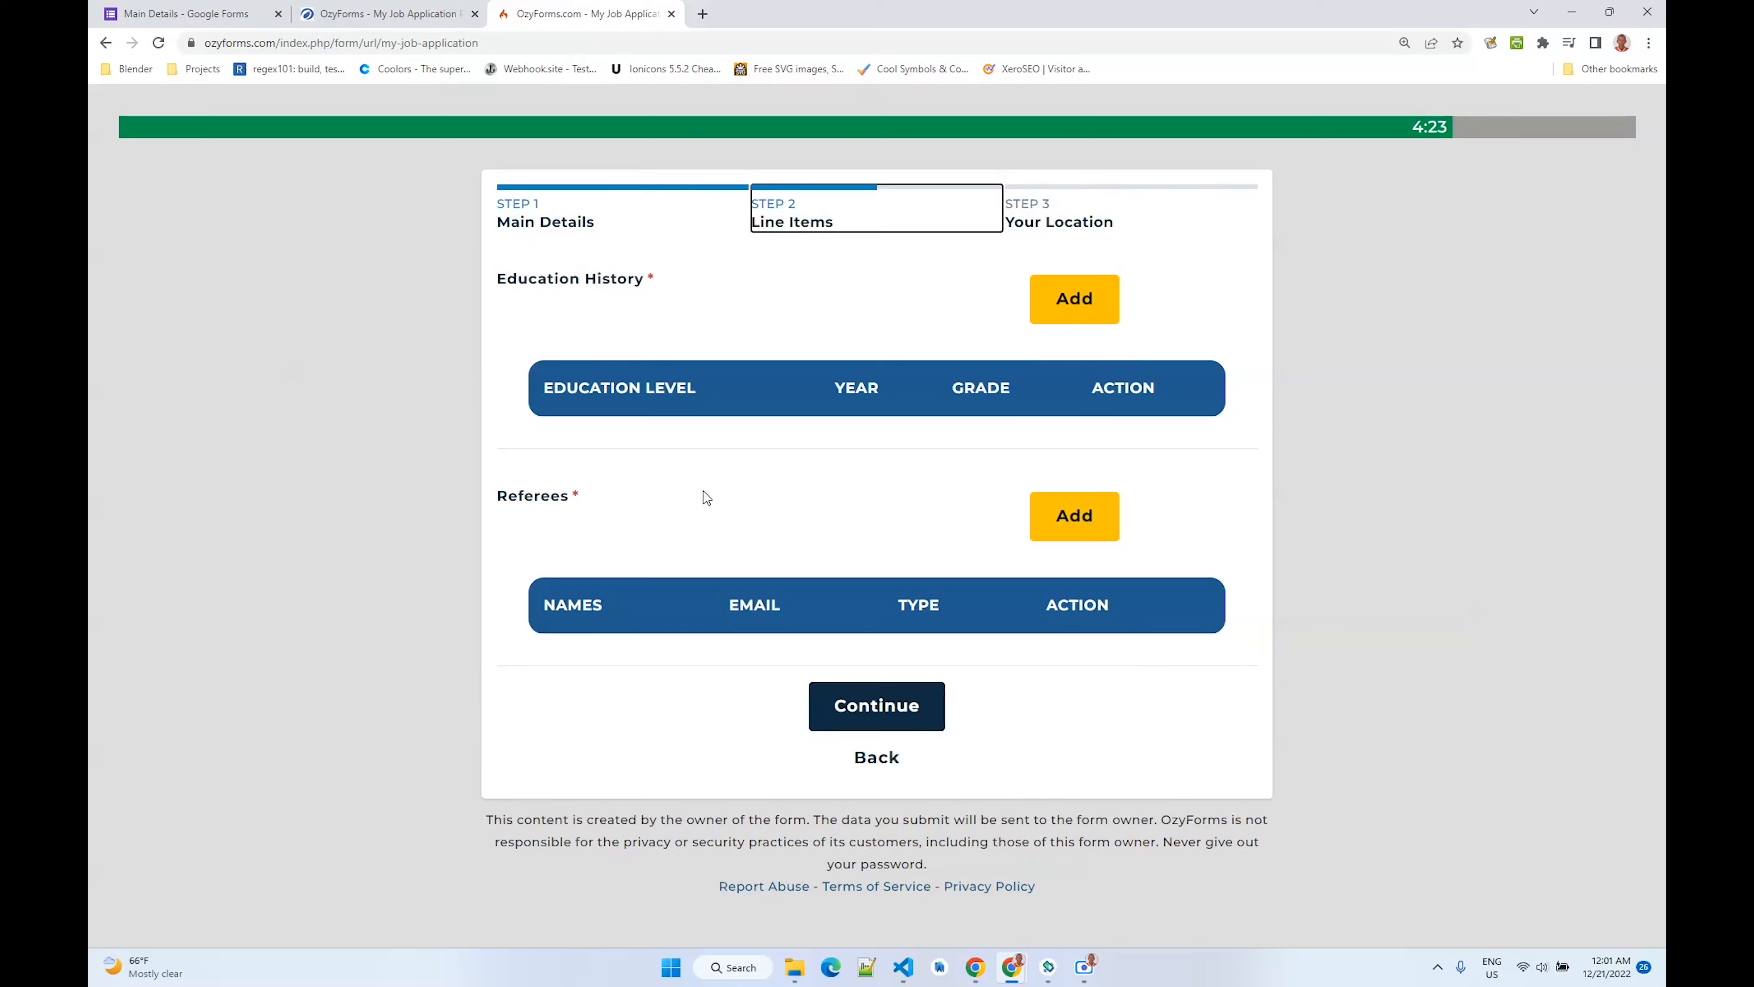
click(1054, 301)
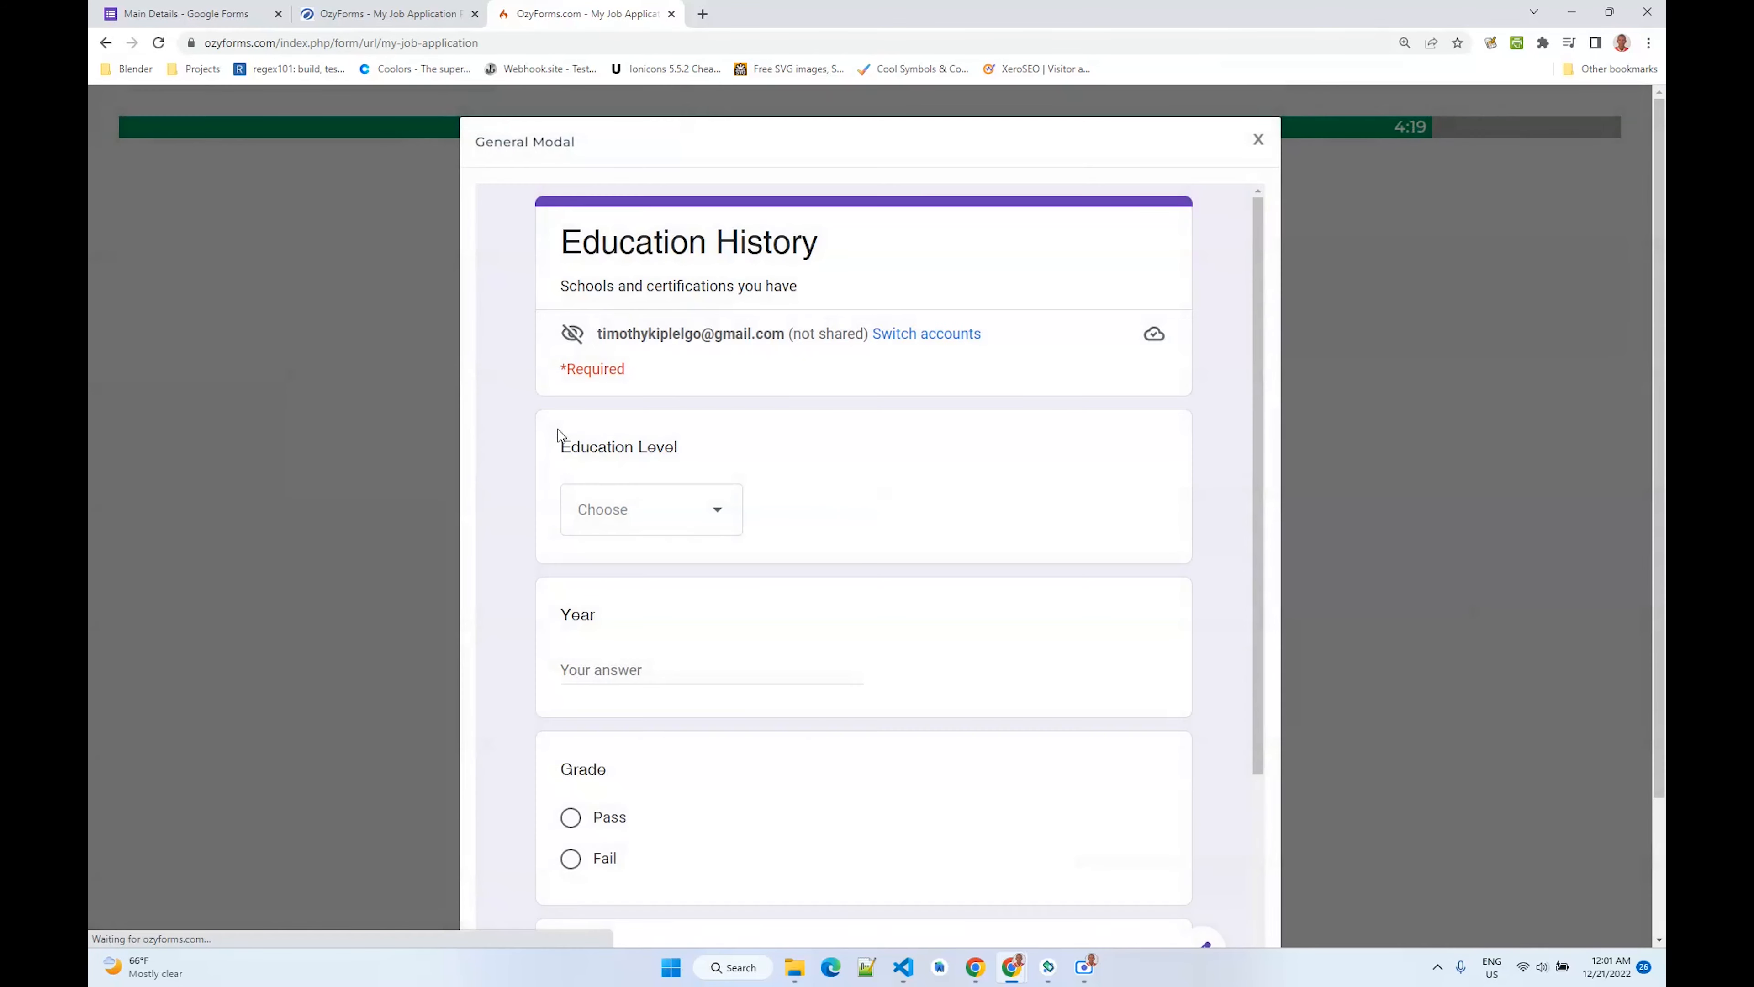
click(654, 526)
click(678, 575)
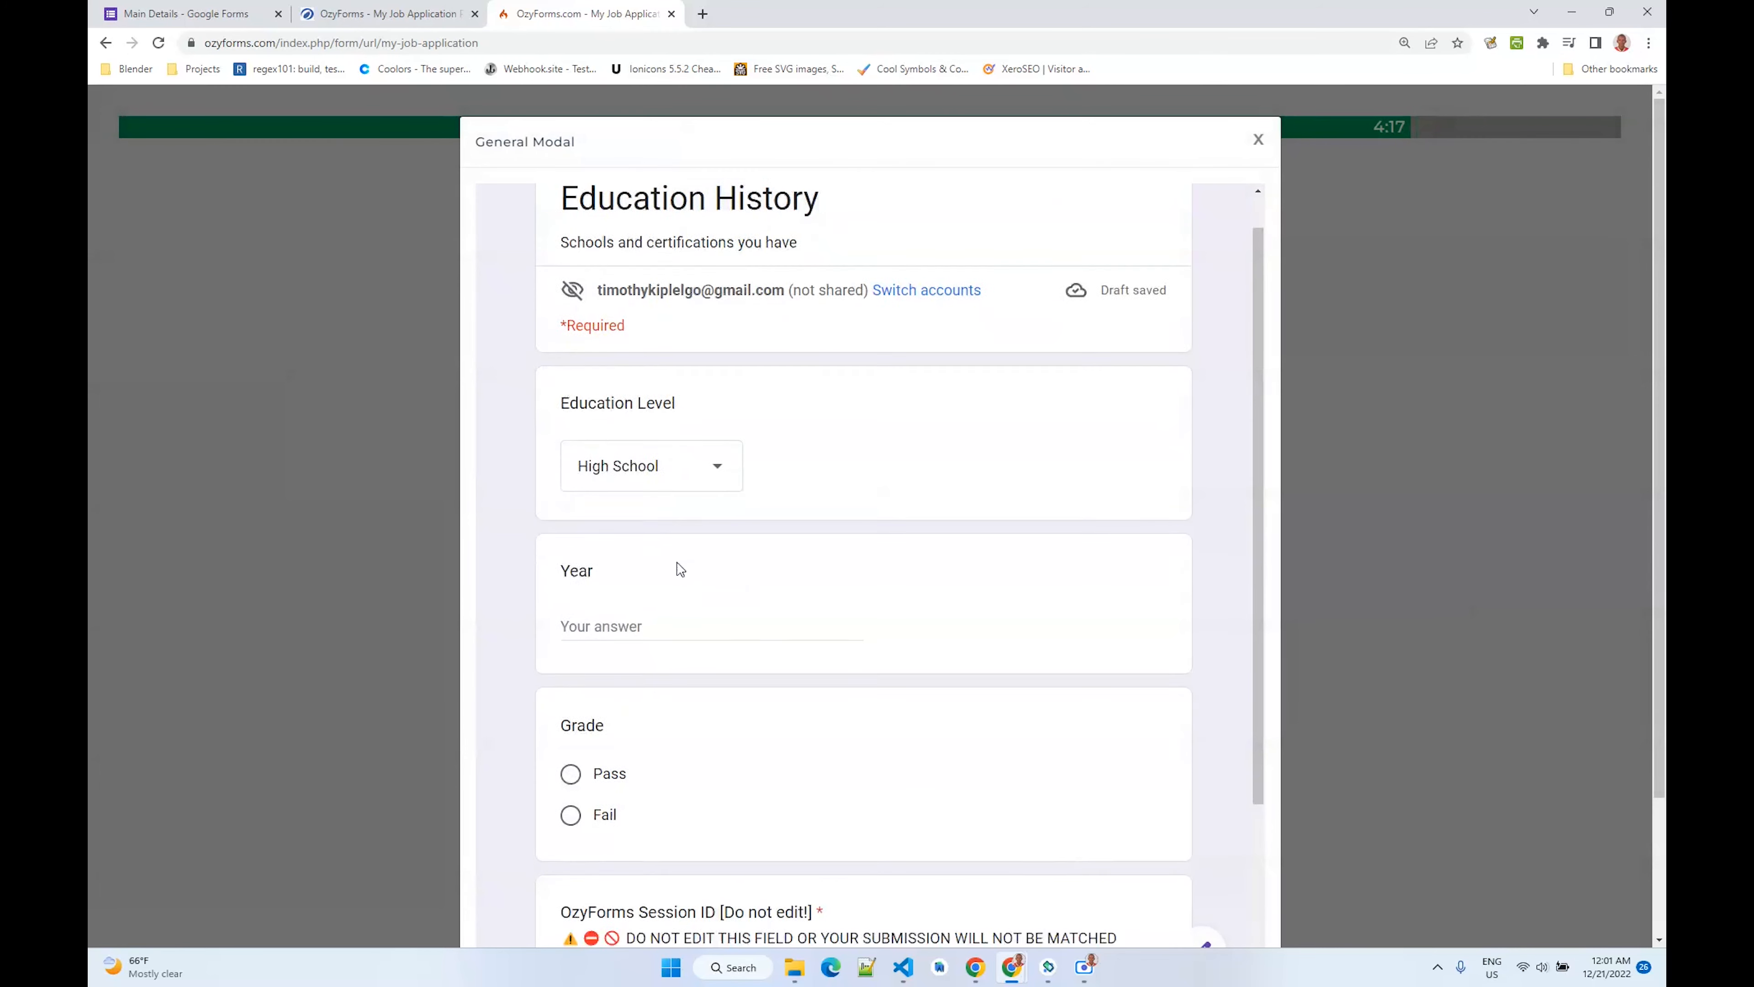
scroll(678, 569, down, 2)
click(704, 492)
text(1983)
click(655, 644)
scroll(655, 641, down, 2)
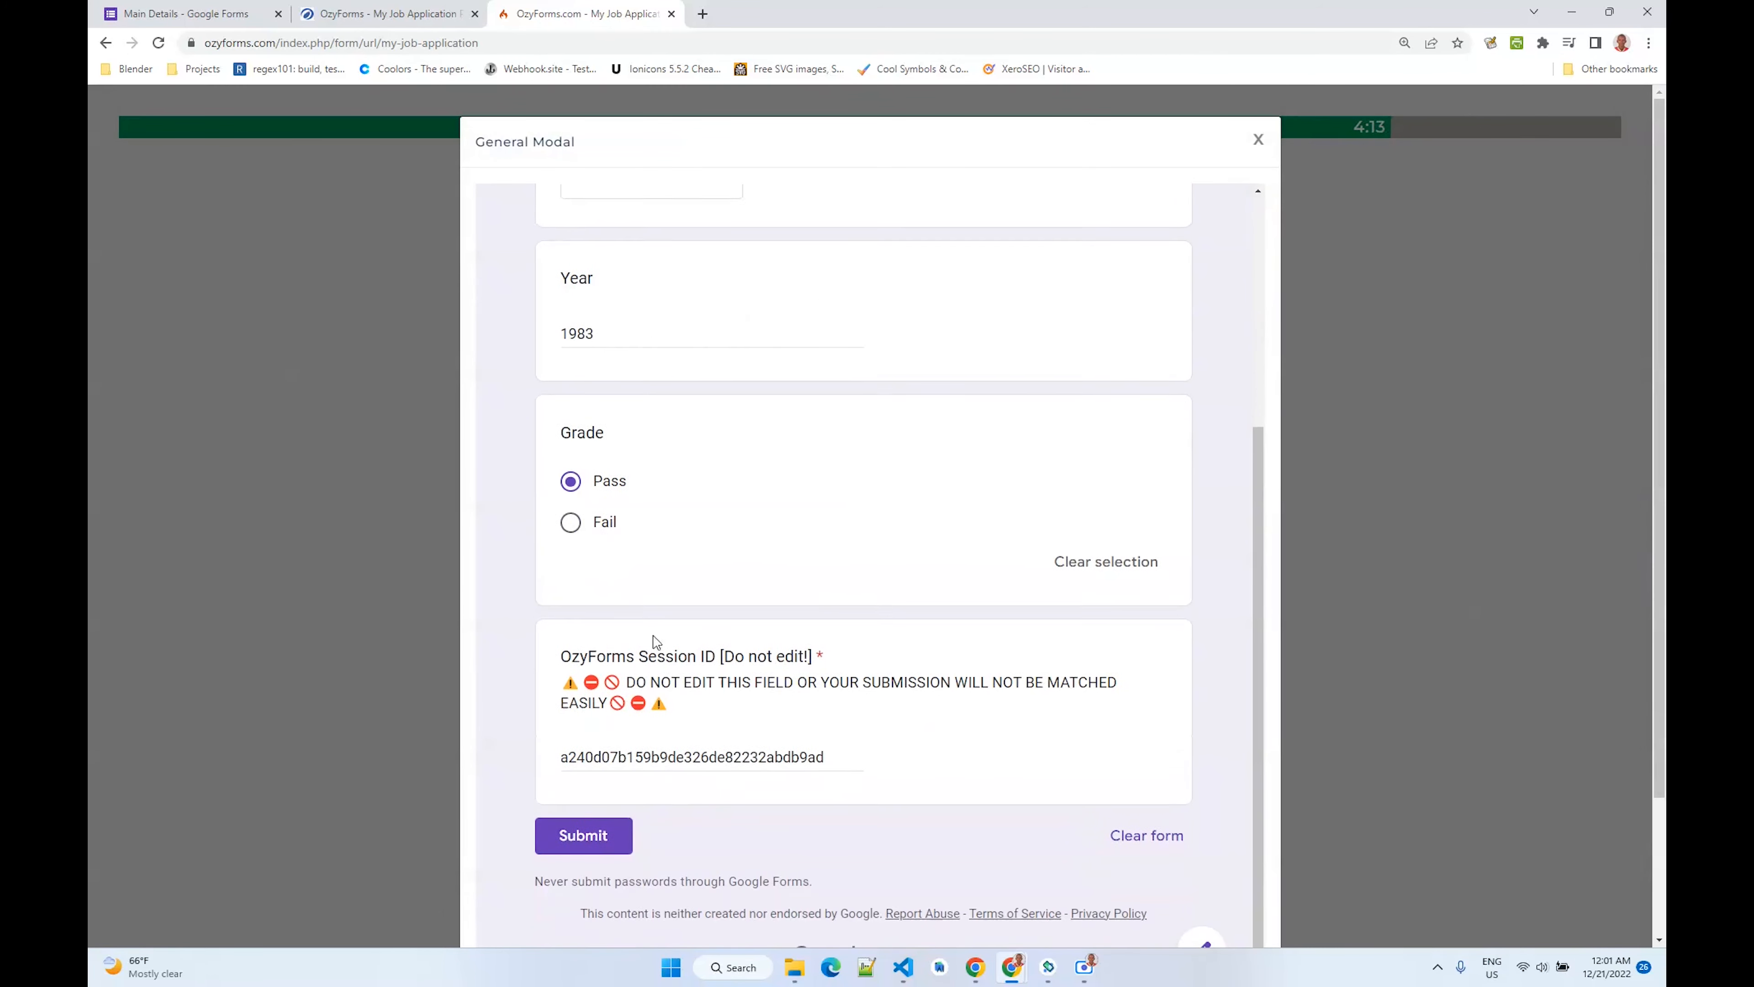
click(582, 835)
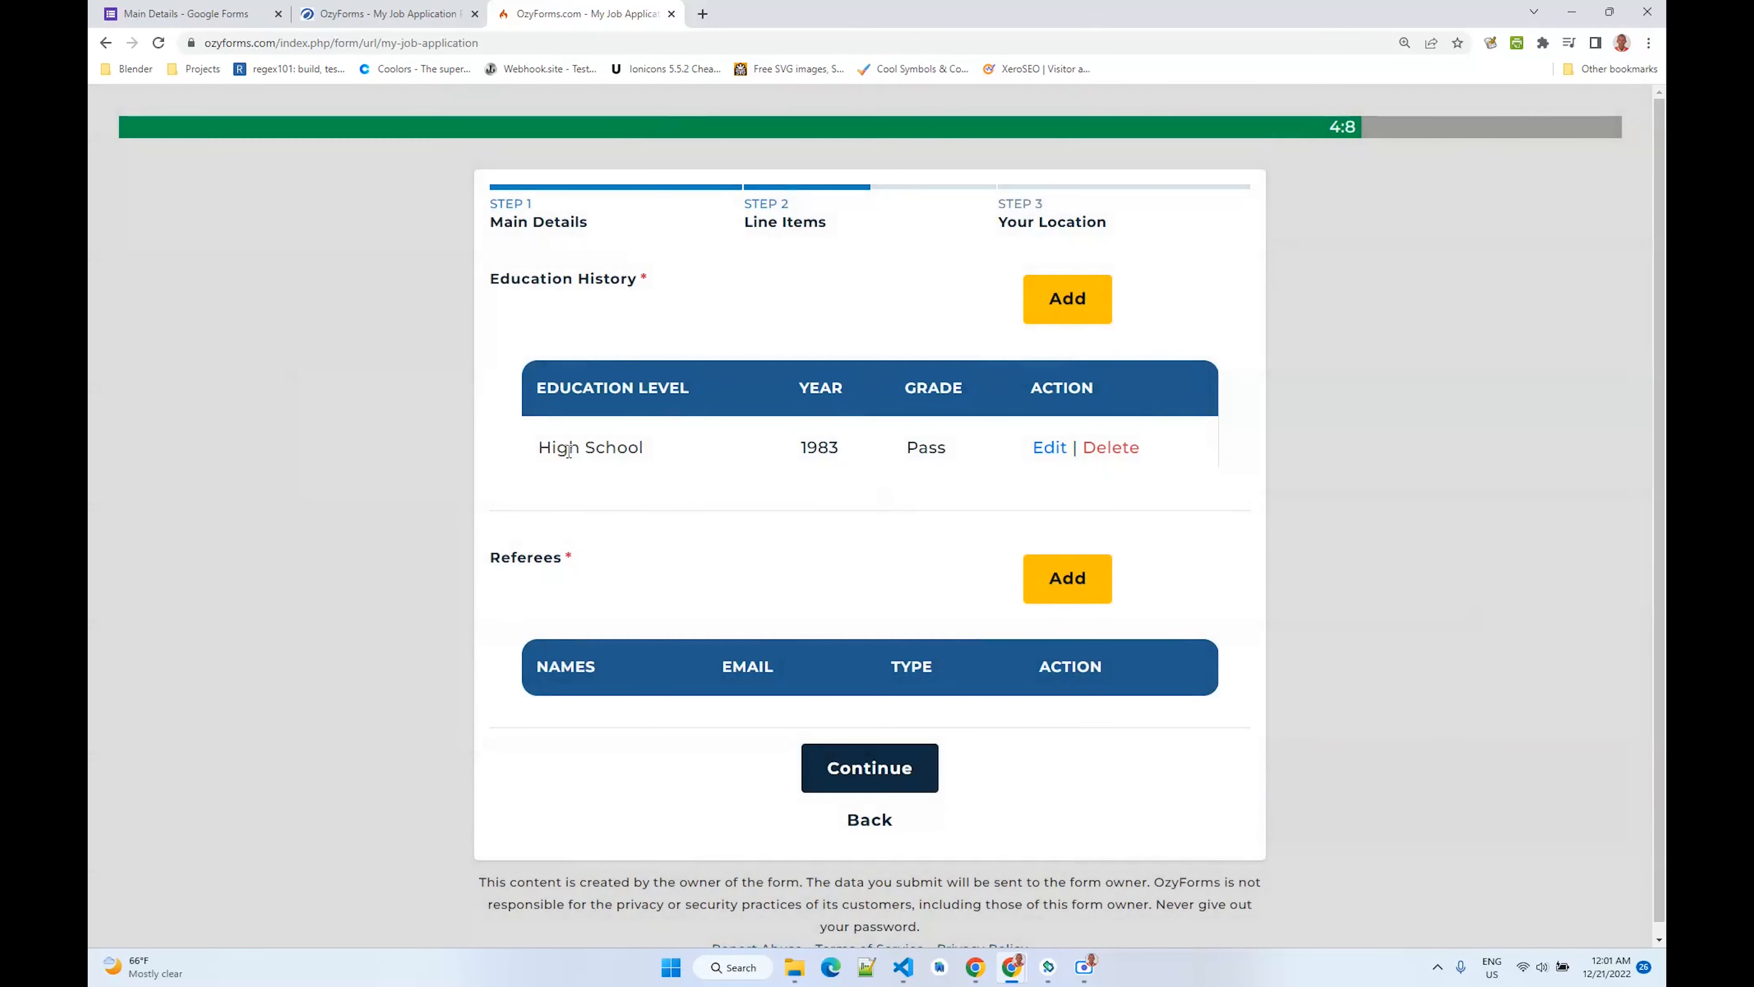
- Try to add a College education entry with year 2000 and grade Fail, then close the dialog
click(1066, 307)
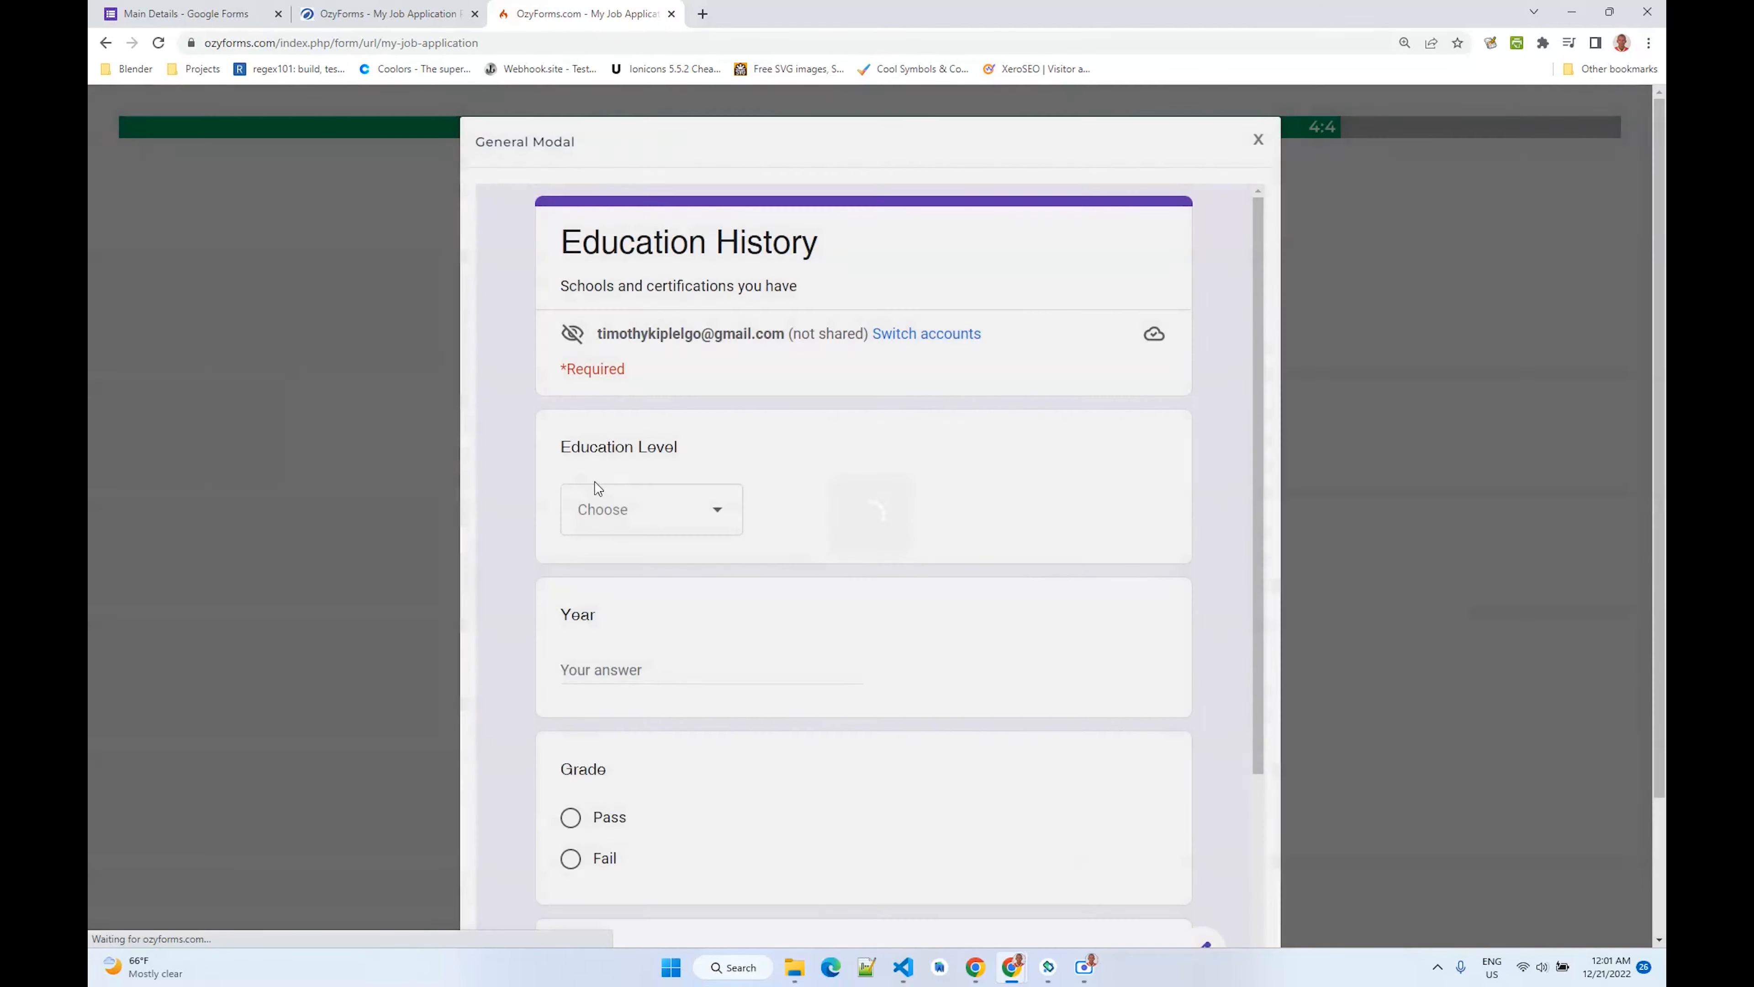
click(615, 514)
click(615, 625)
click(663, 654)
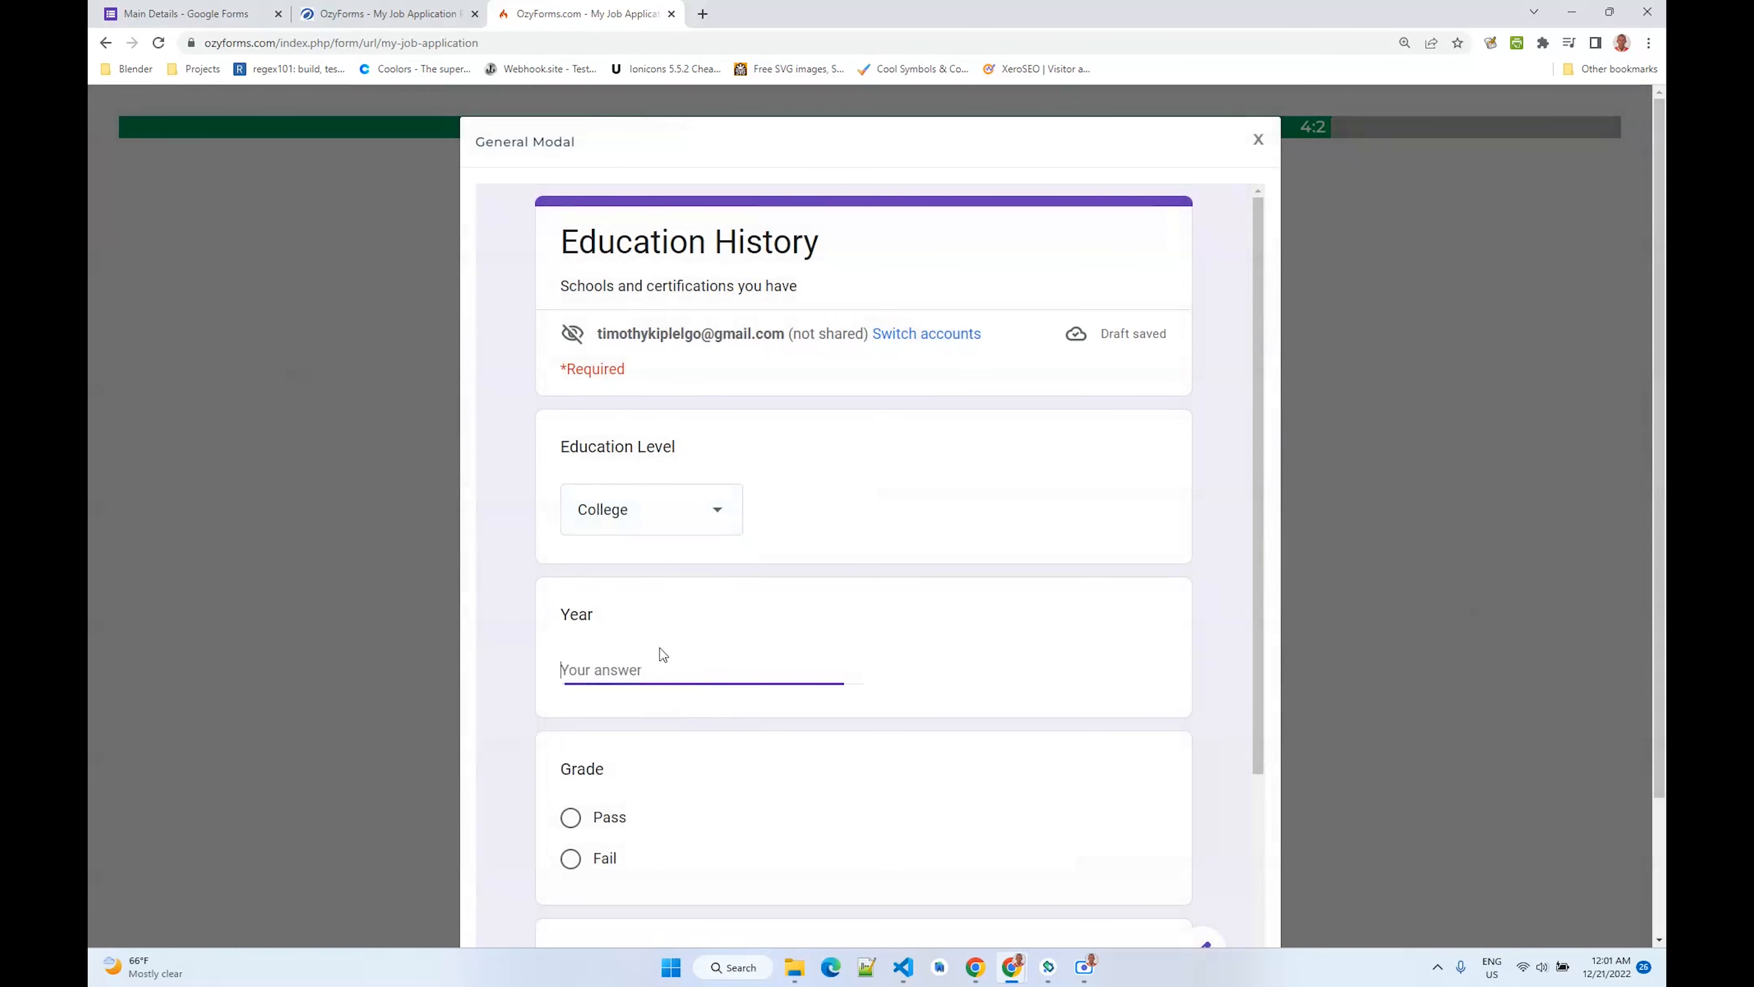
text(2000)
scroll(572, 690, down, 3)
click(571, 692)
scroll(733, 646, down, 1)
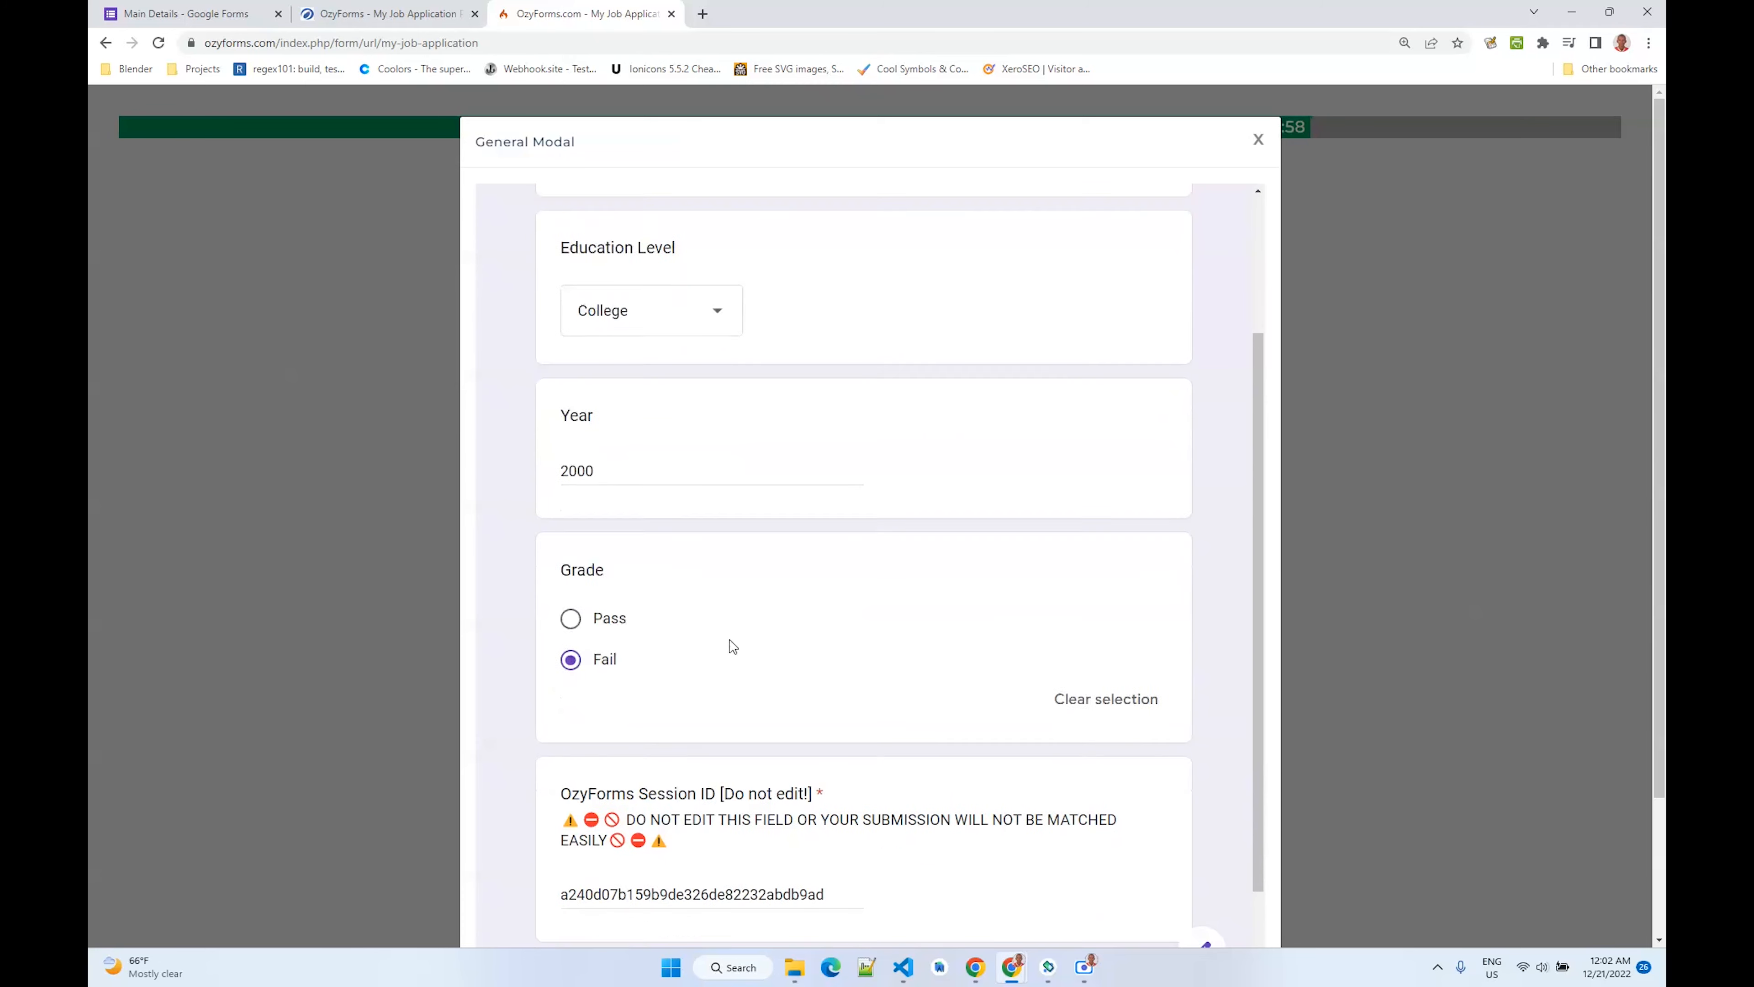
scroll(733, 646, down, 2)
click(582, 835)
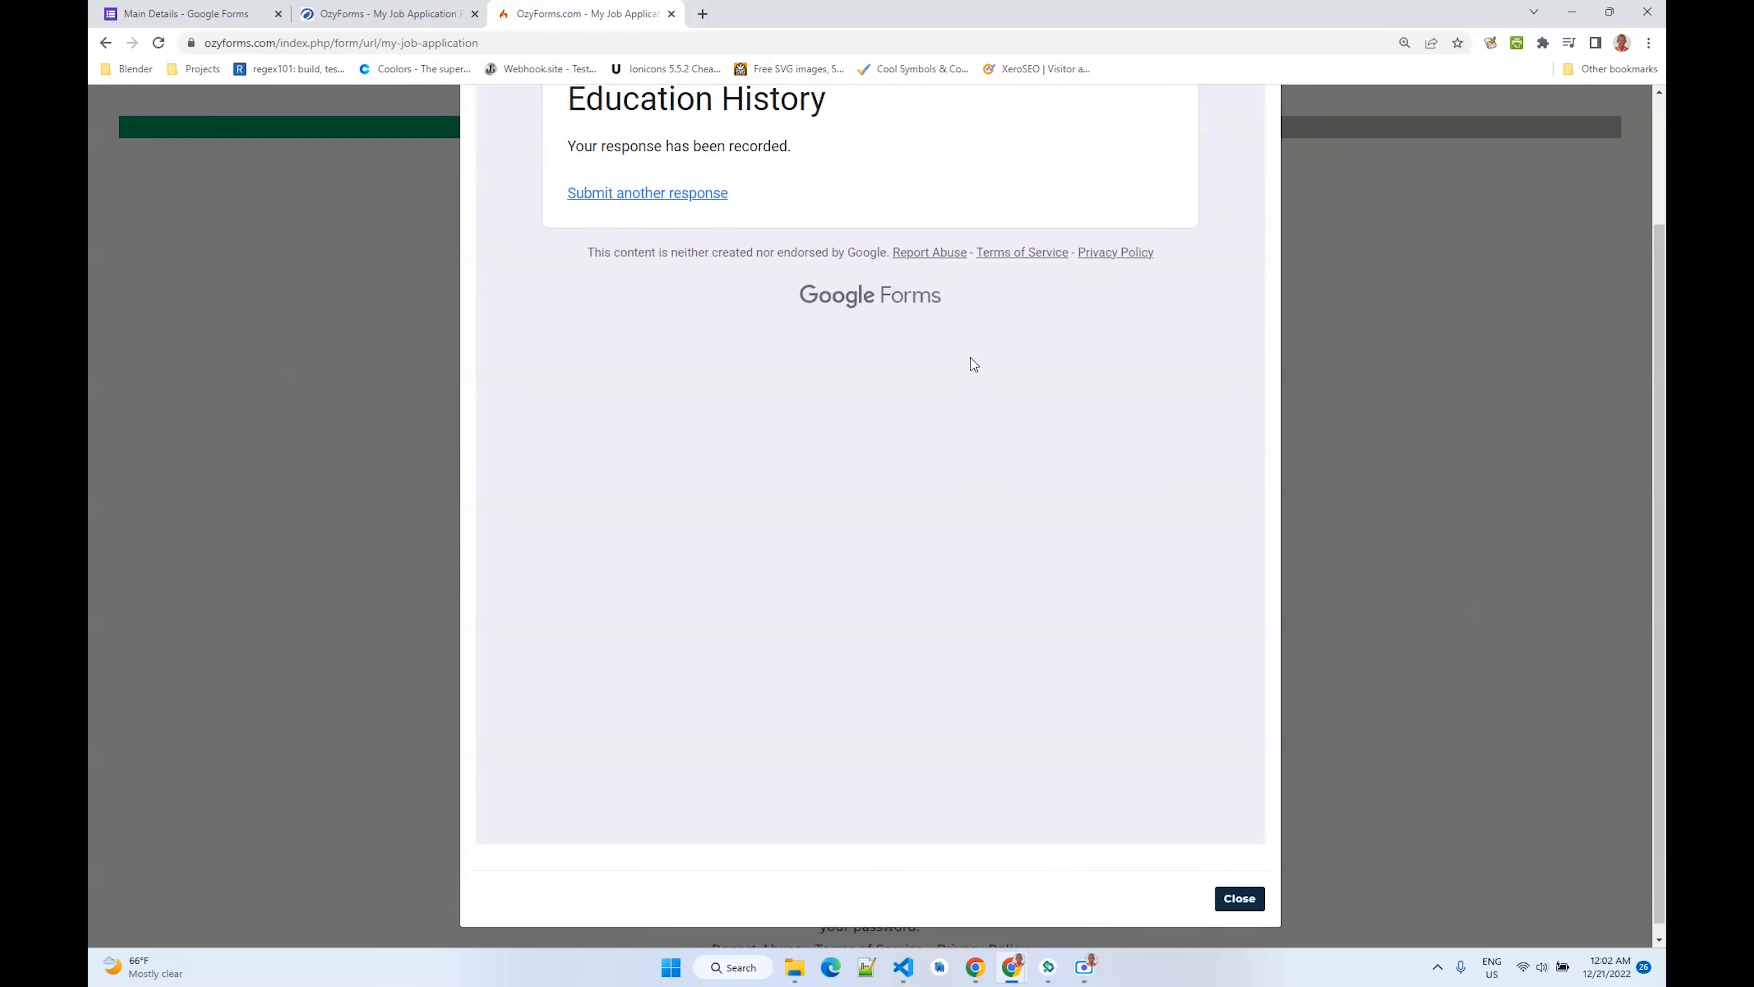
click(1258, 139)
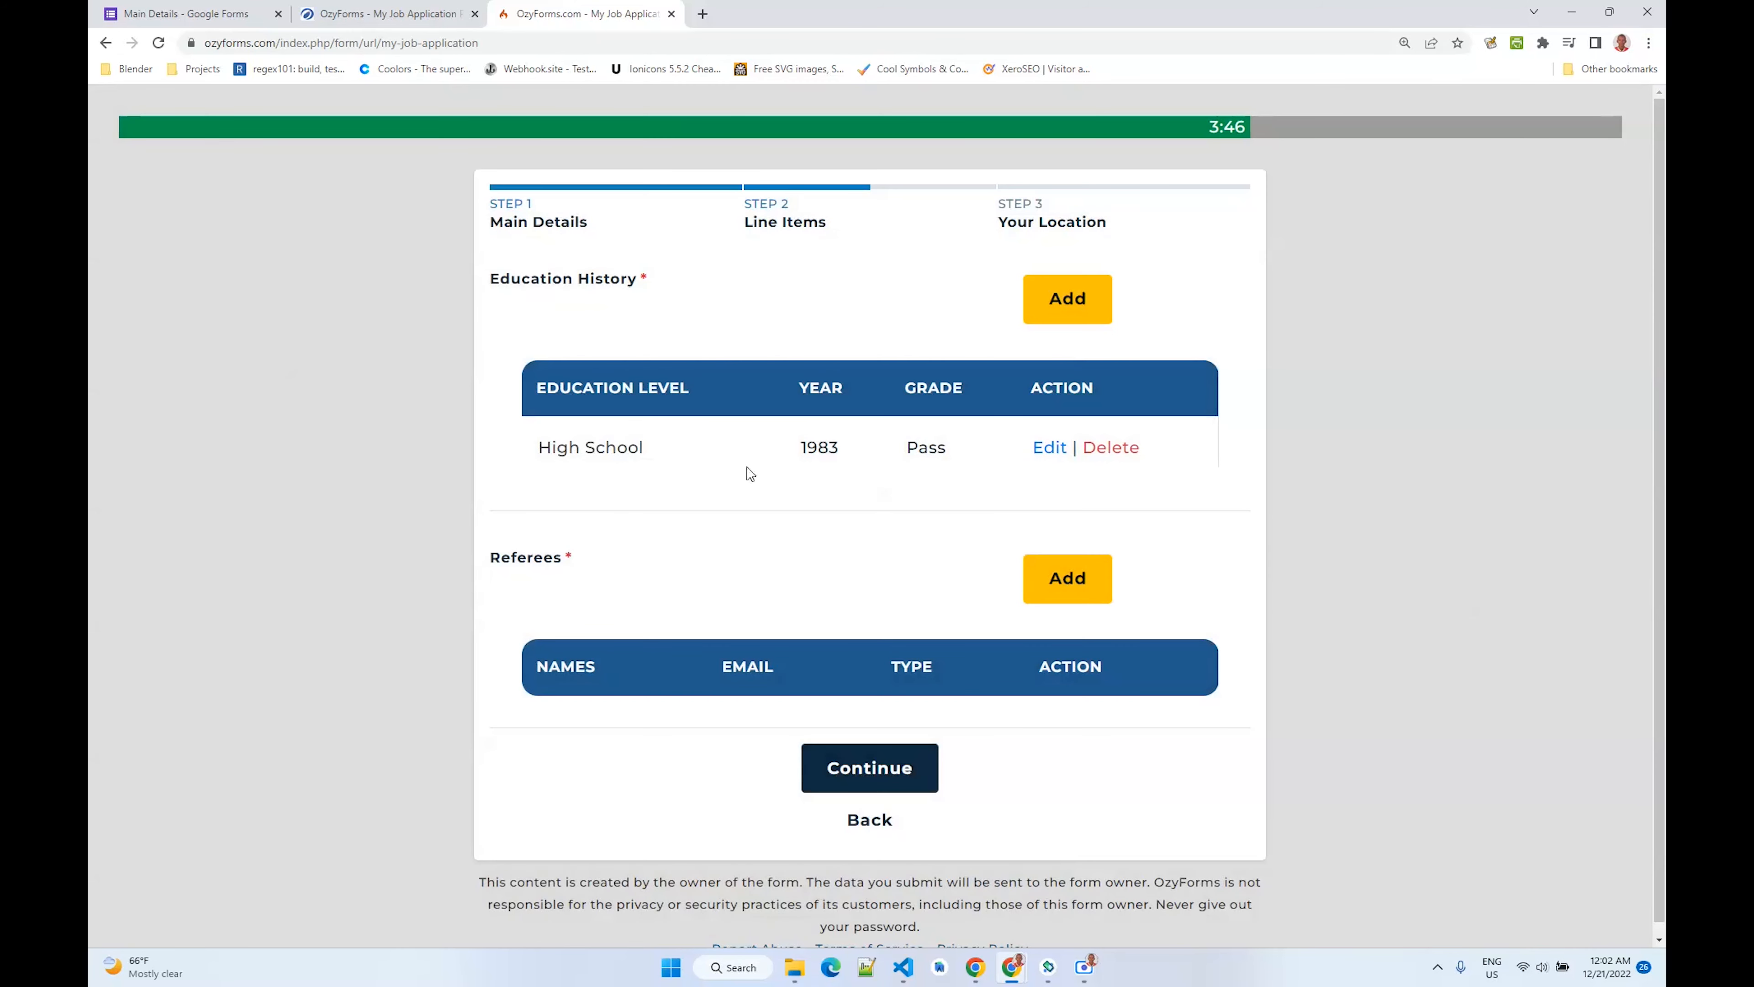
- Add a Social referee, entering the referee's full name and e-mail address
scroll(891, 512, down, 1)
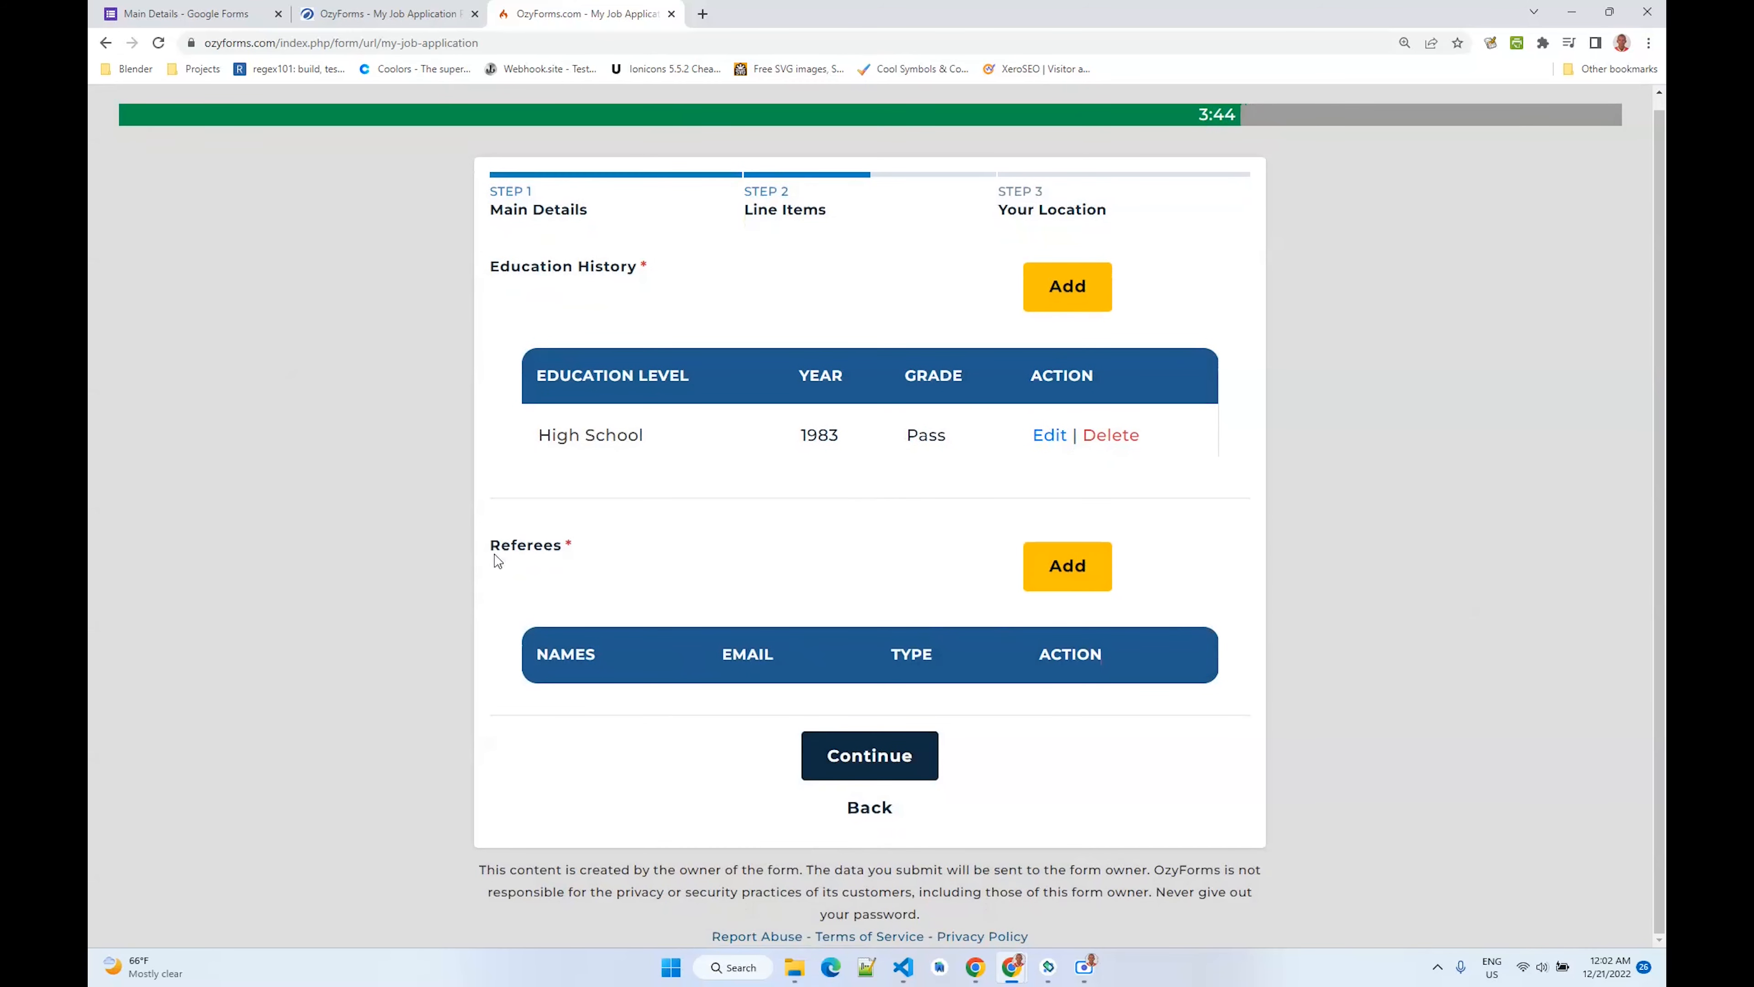
click(1047, 578)
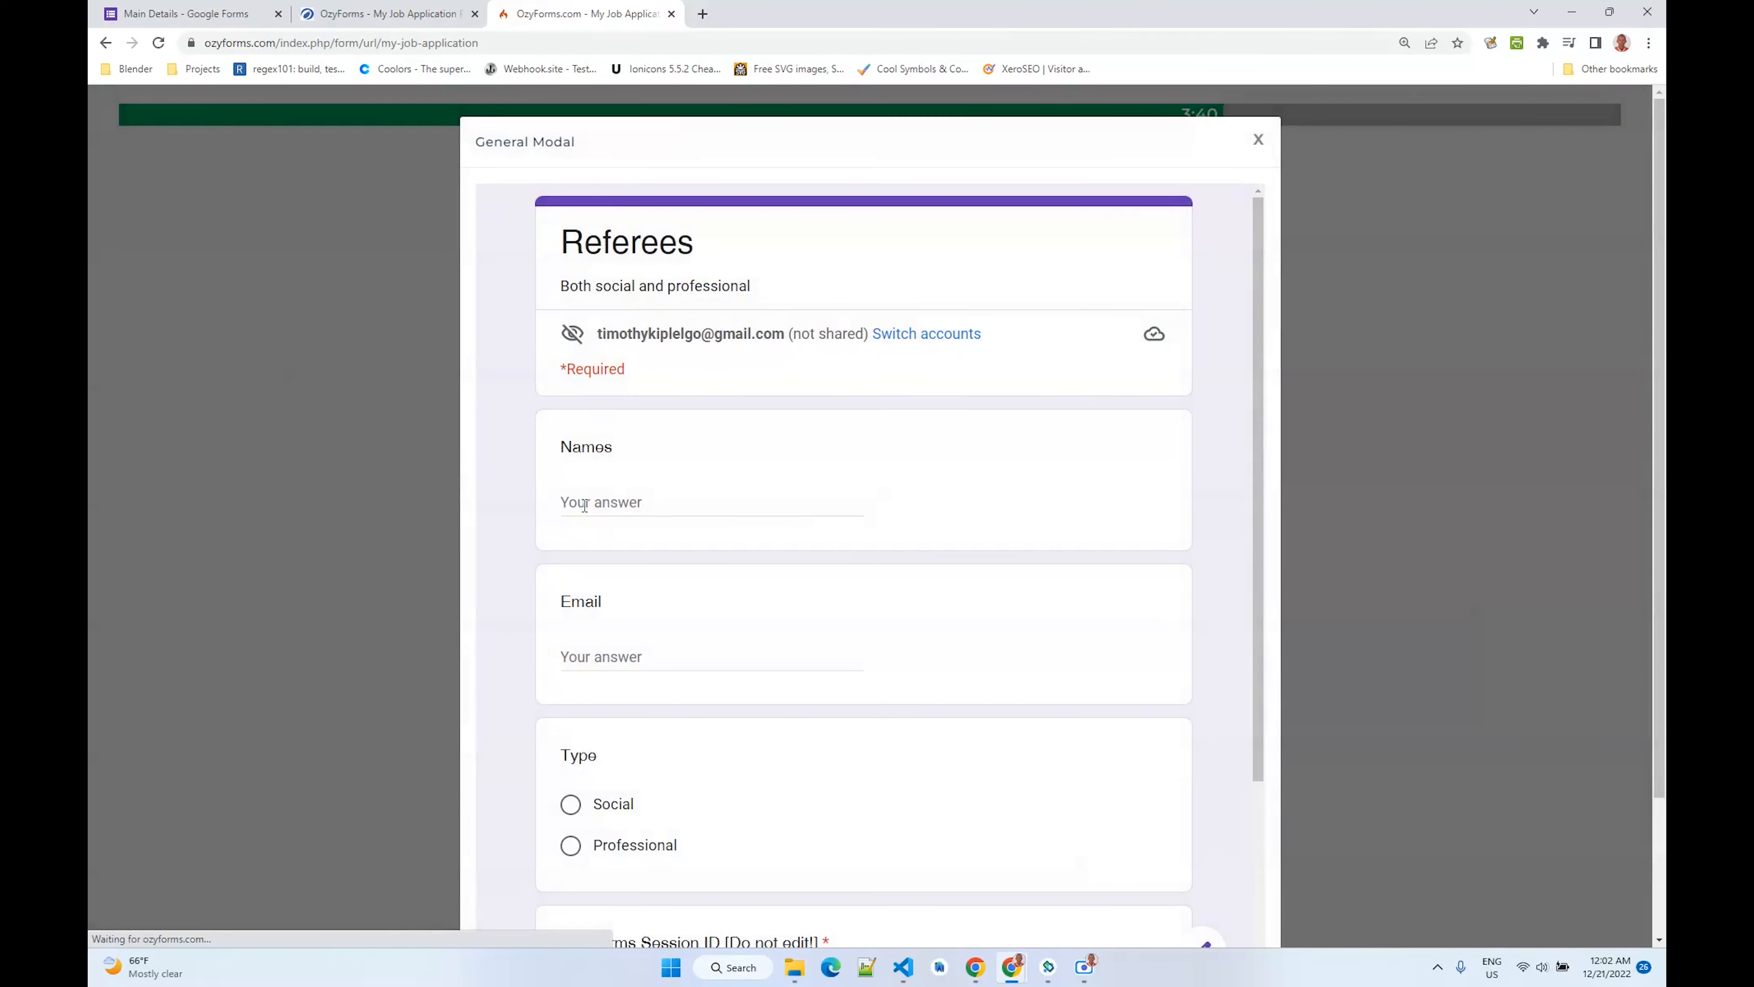
click(625, 503)
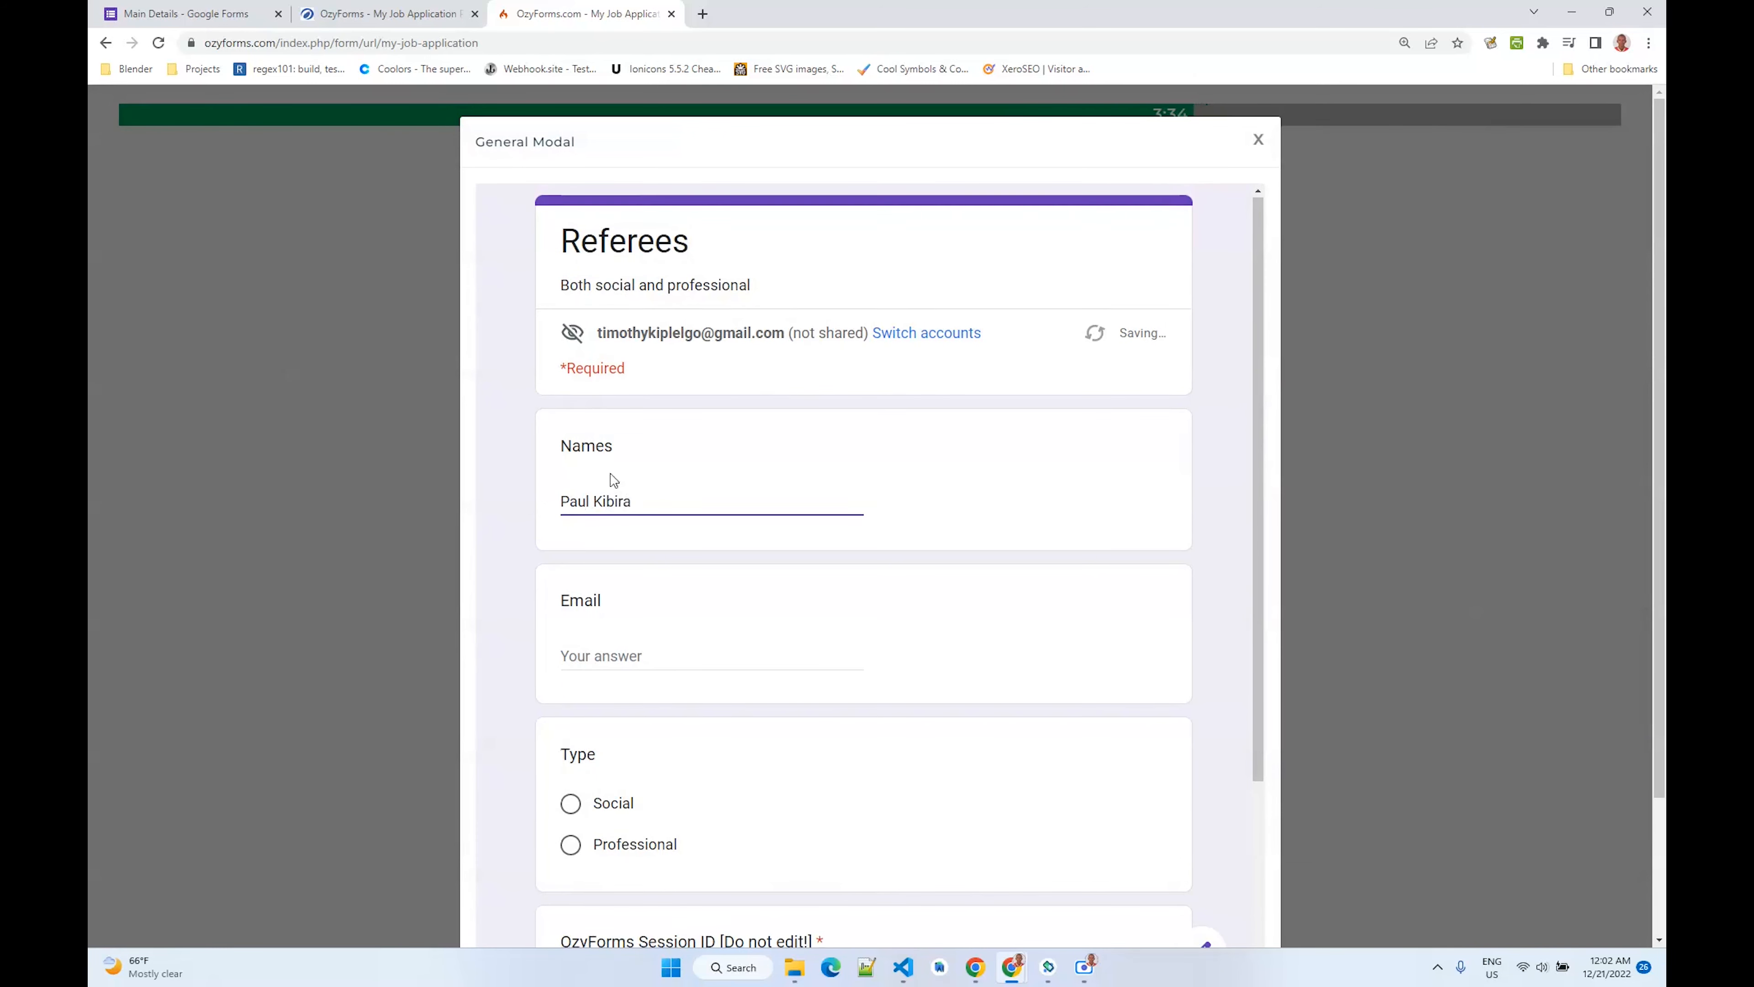
scroll(607, 449, down, 4)
click(621, 364)
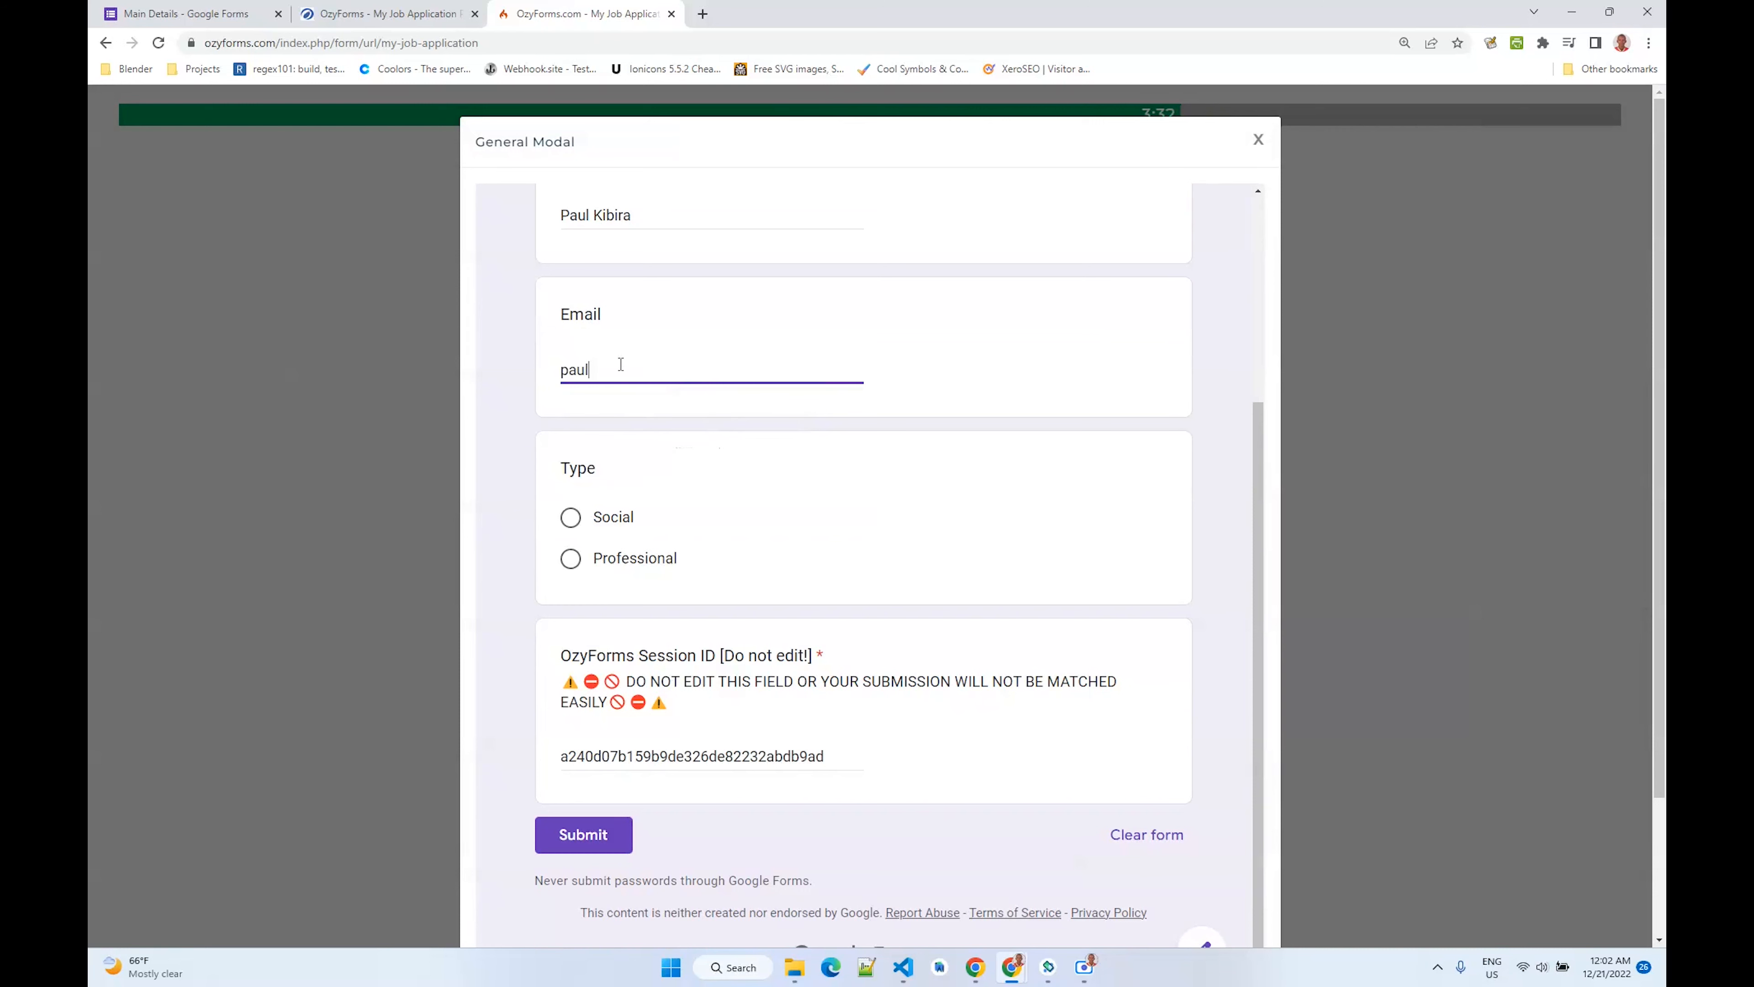
click(592, 518)
click(578, 833)
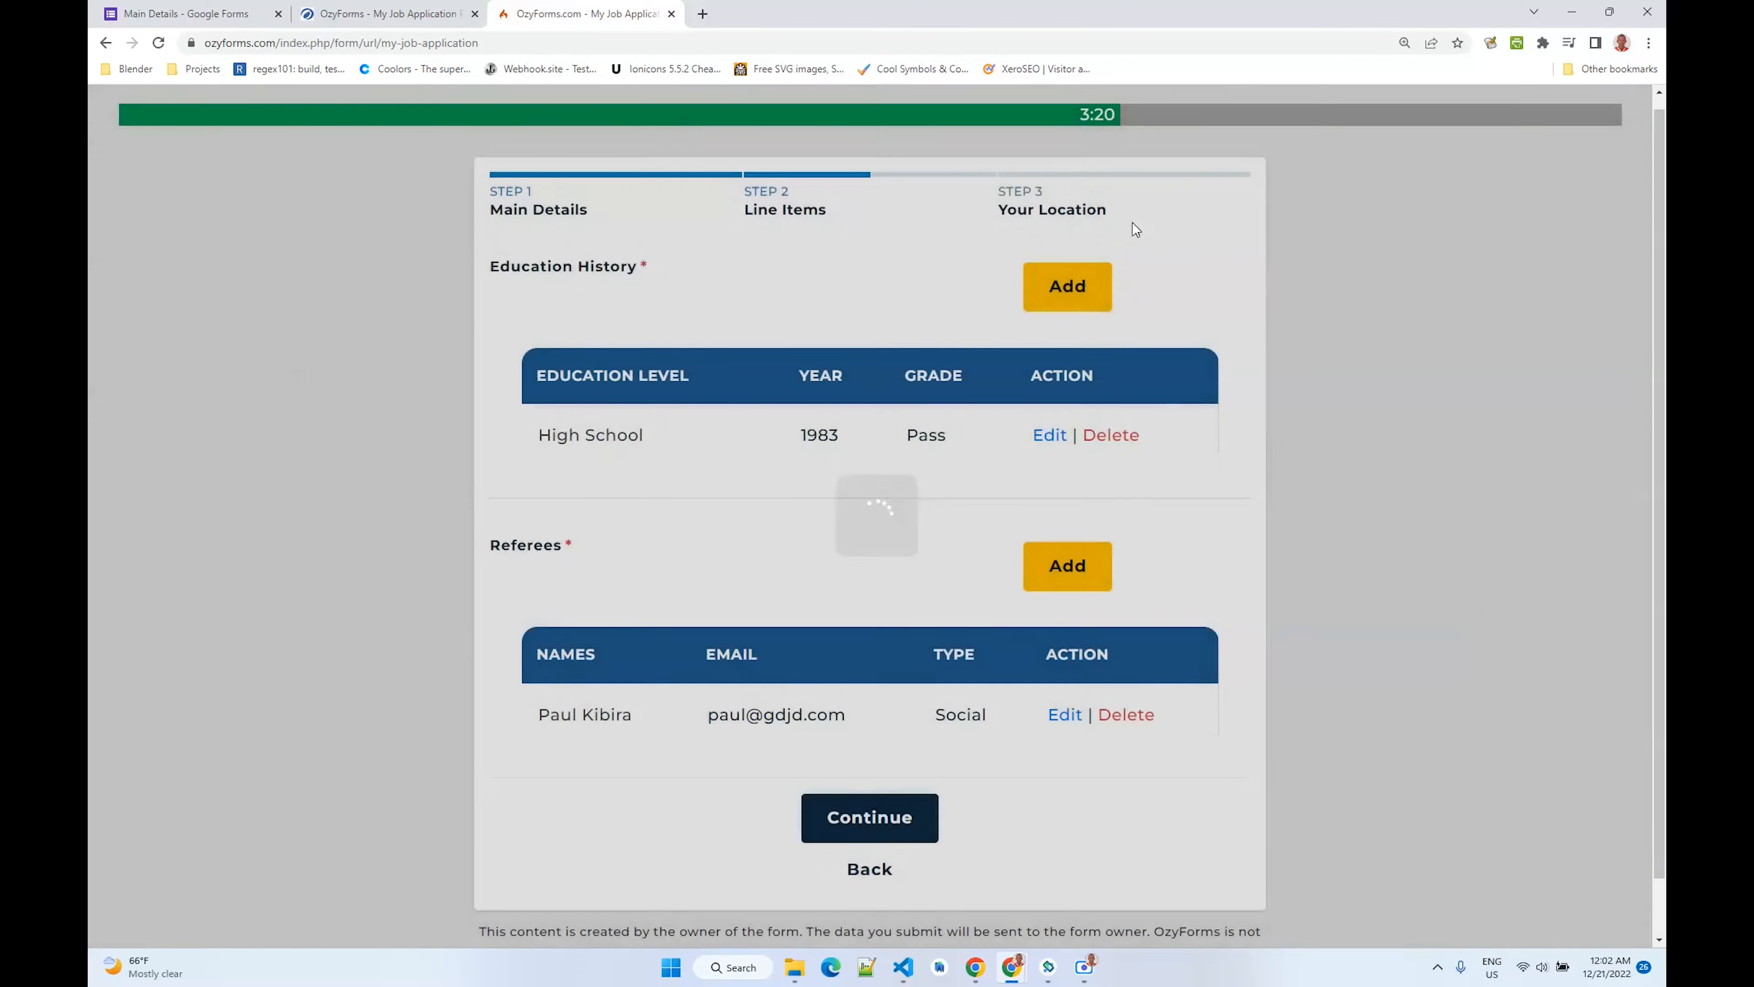
- Add a Professional referee, entering the second referee's name and e-mail address
scroll(1009, 546, down, 1)
click(1068, 504)
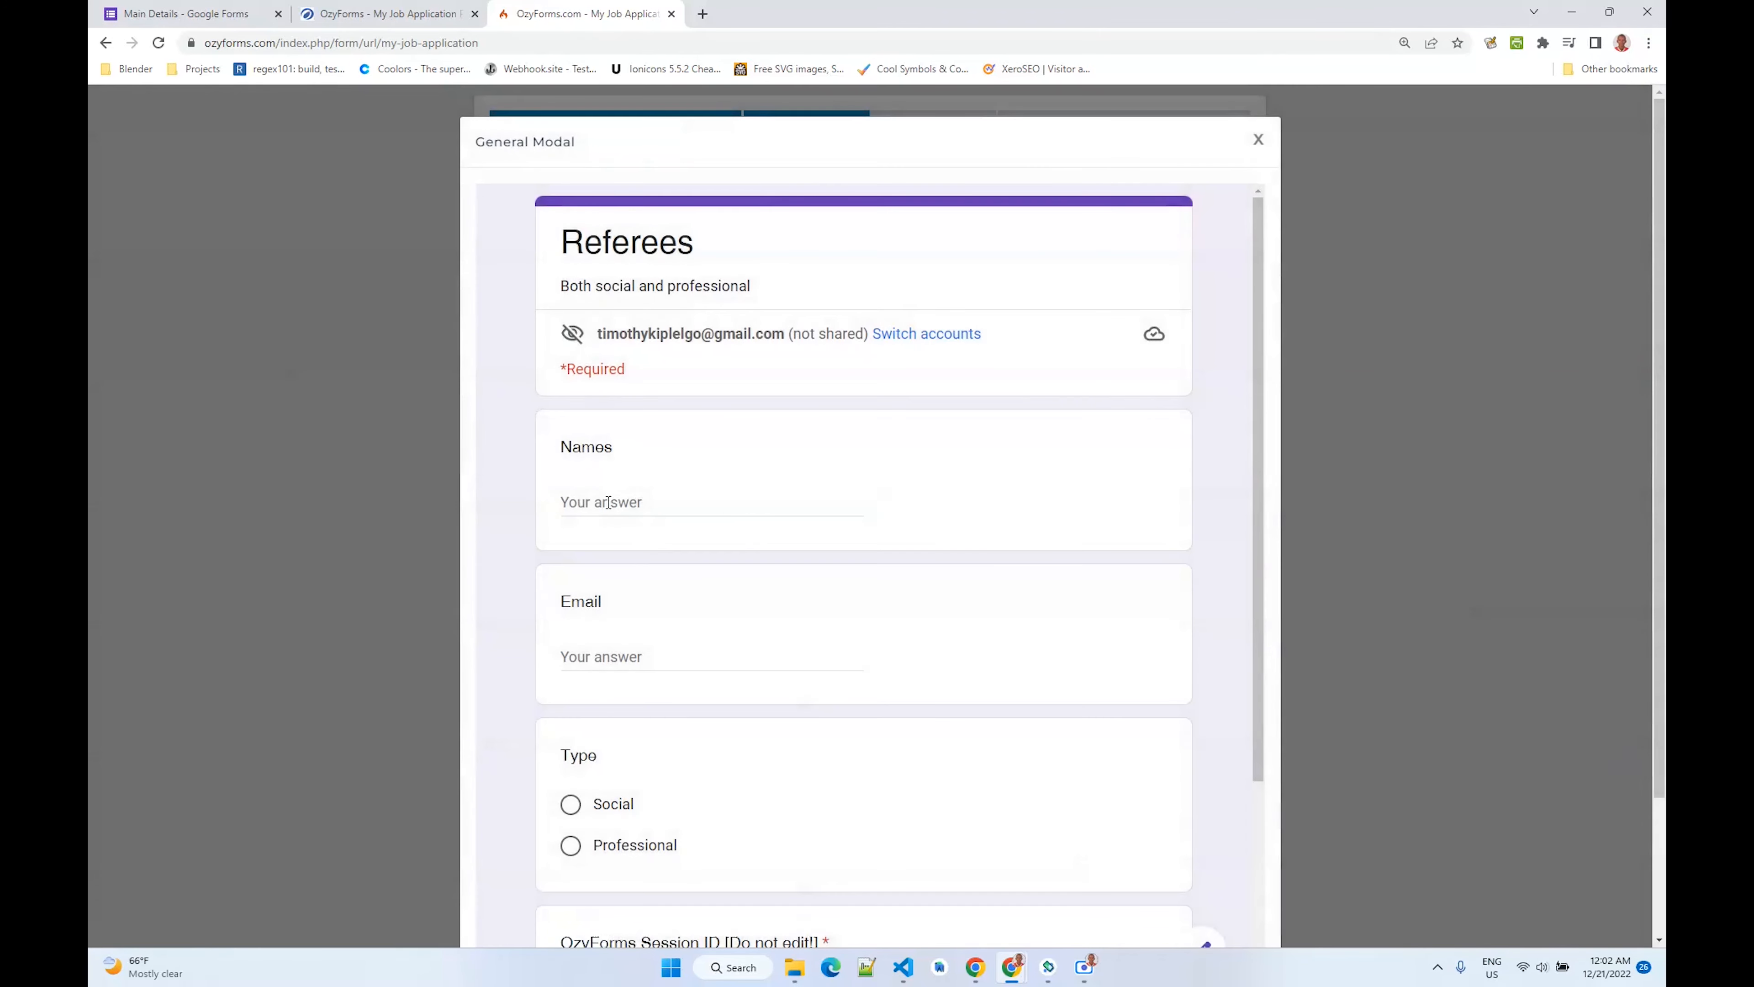
click(607, 503)
text(Maggy G)
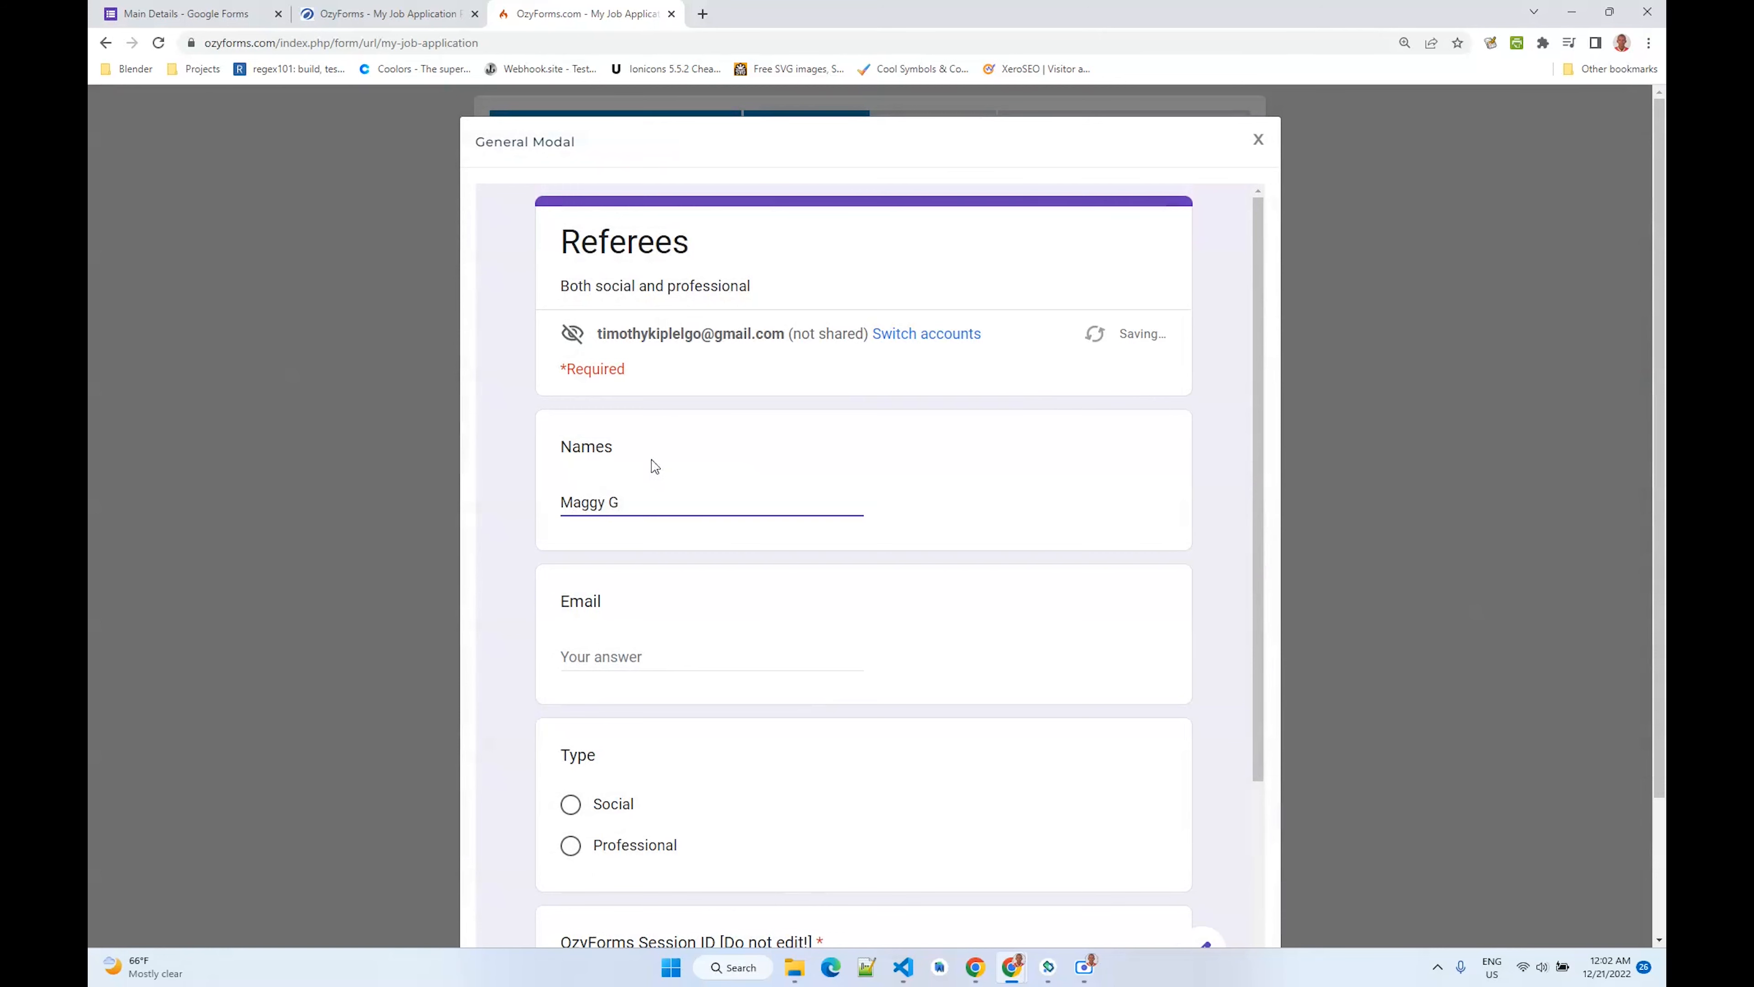
scroll(655, 467, down, 3)
click(611, 495)
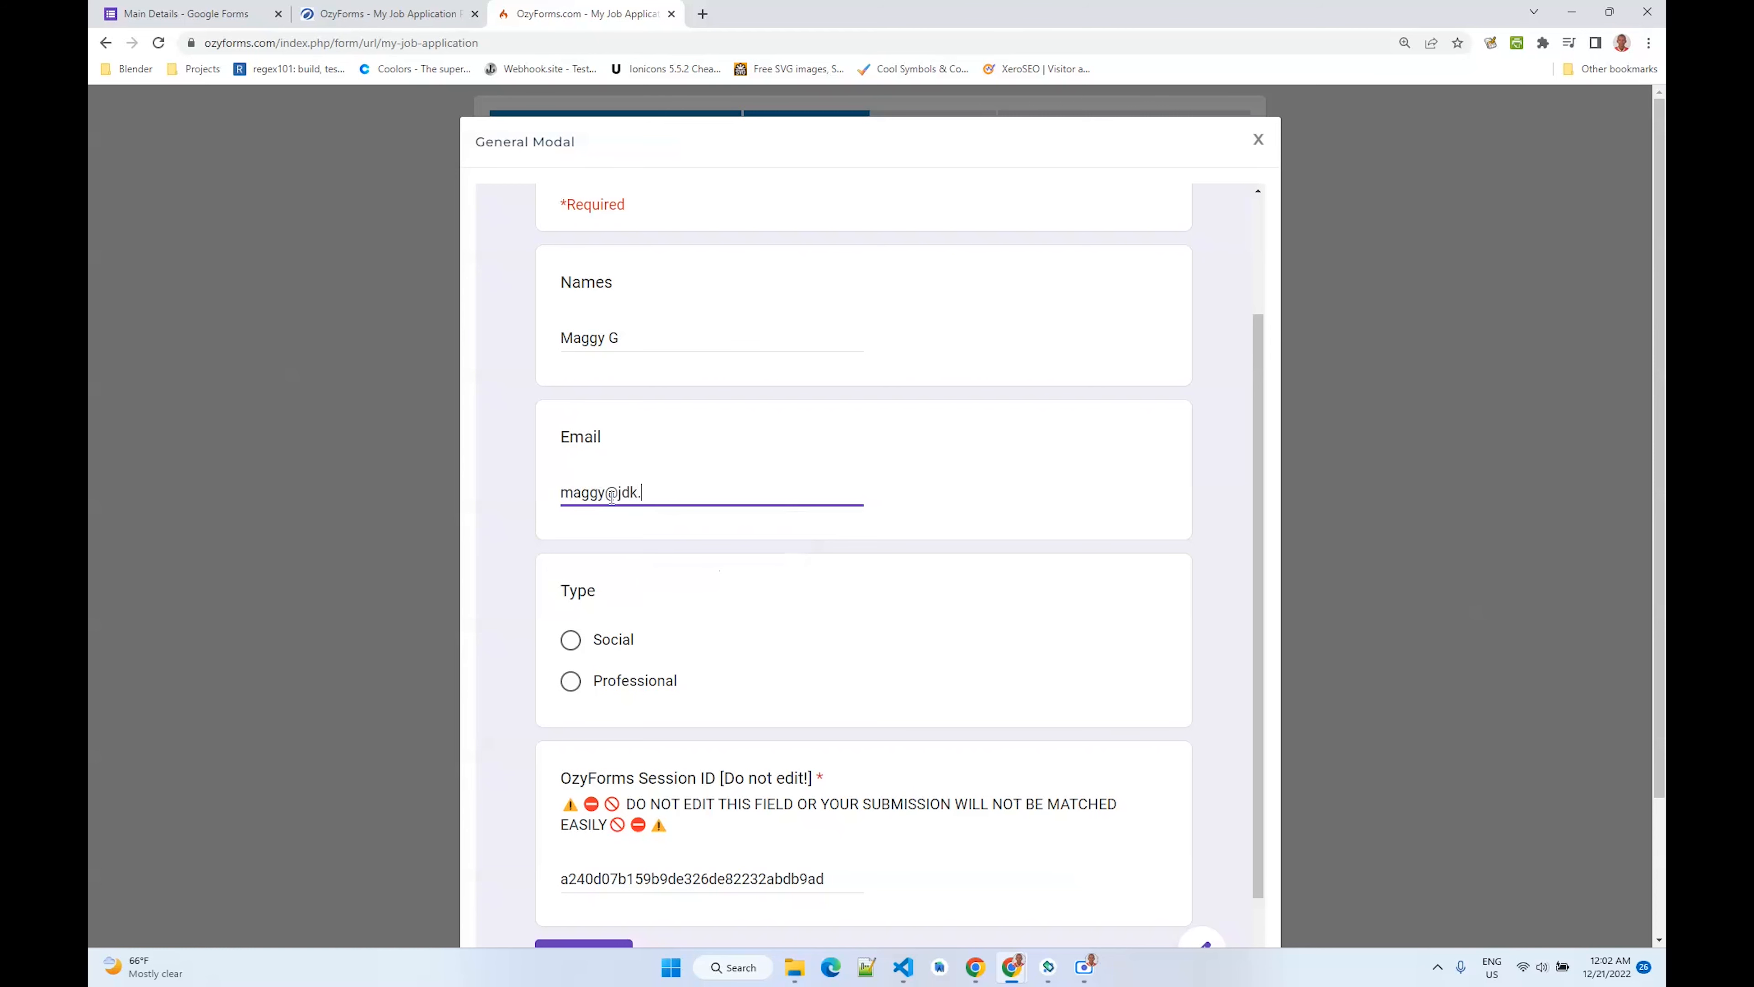
scroll(788, 450, down, 2)
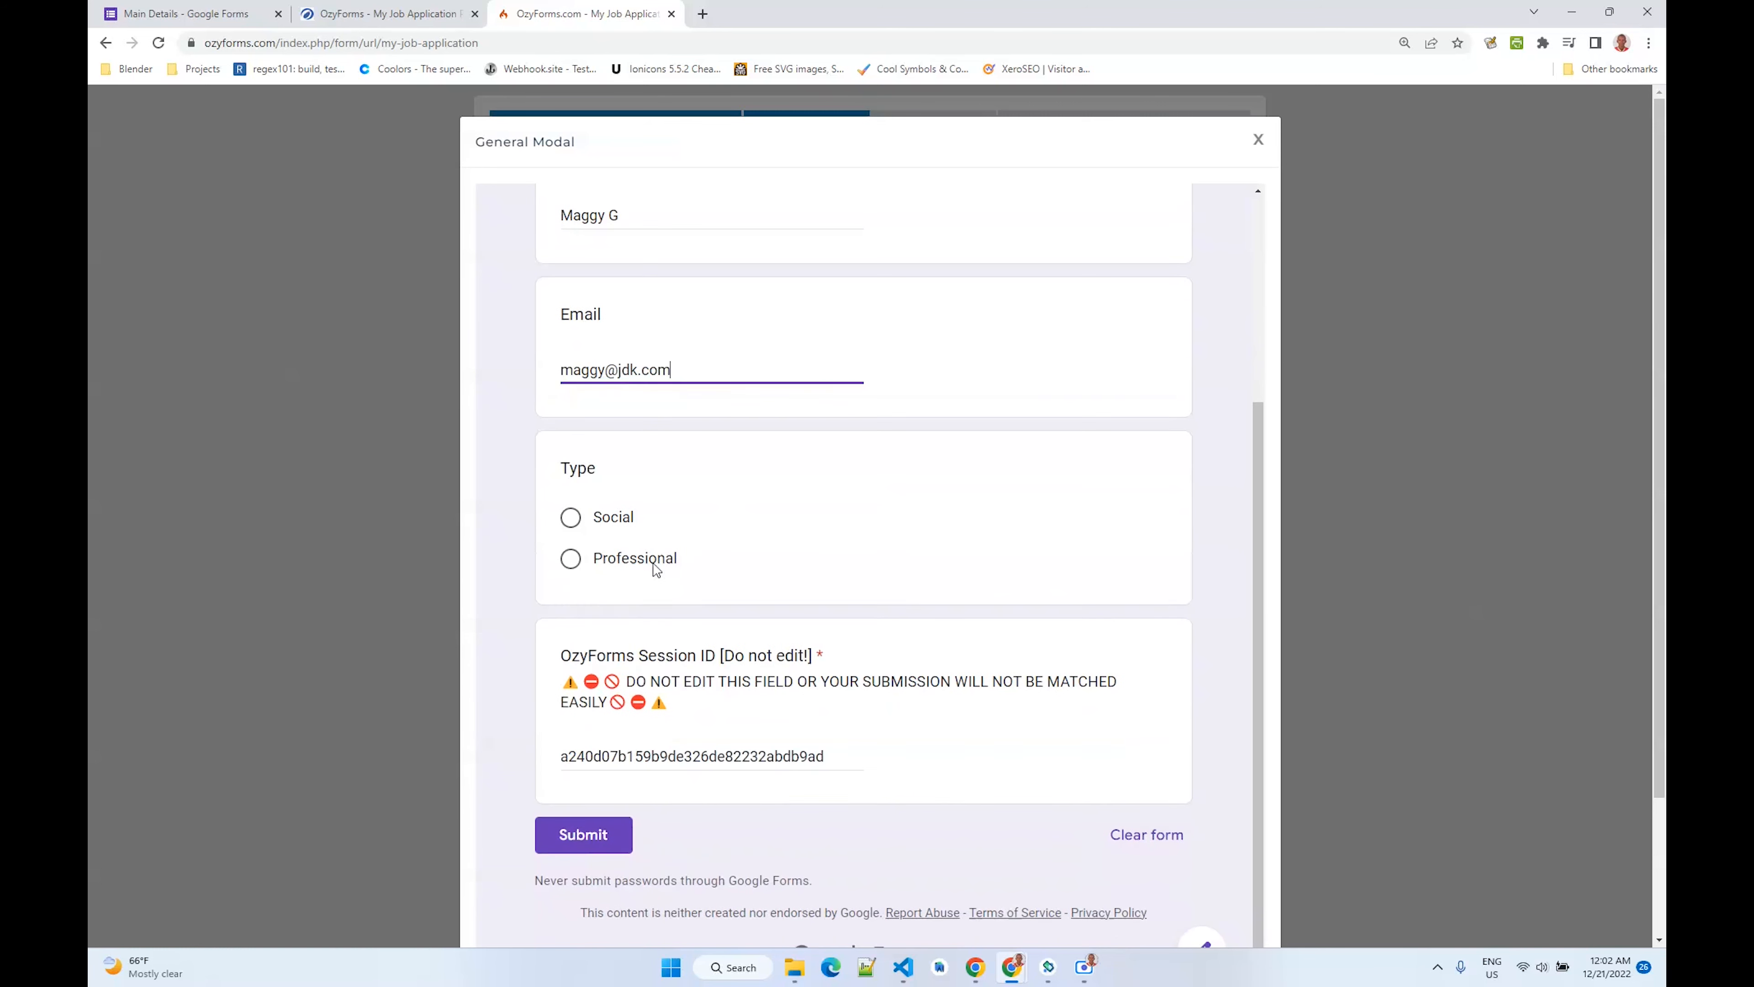
click(653, 561)
click(597, 865)
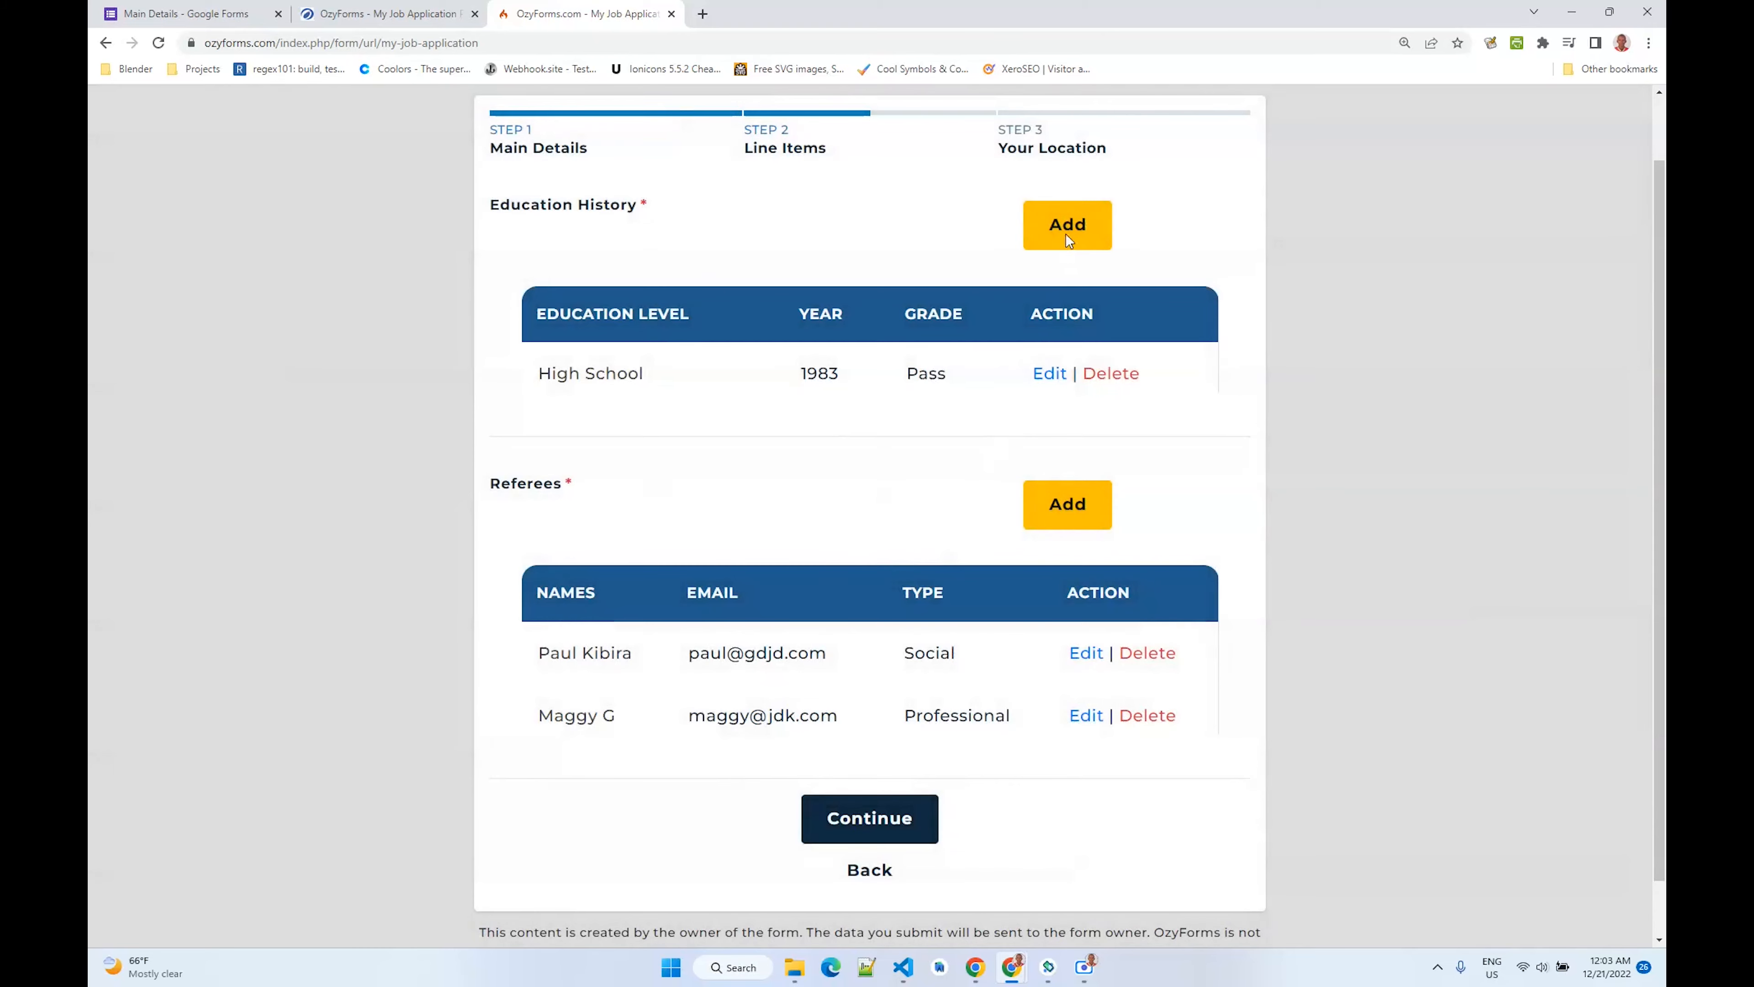
- Add a College education entry with year 2000 and grade Fail
click(1066, 231)
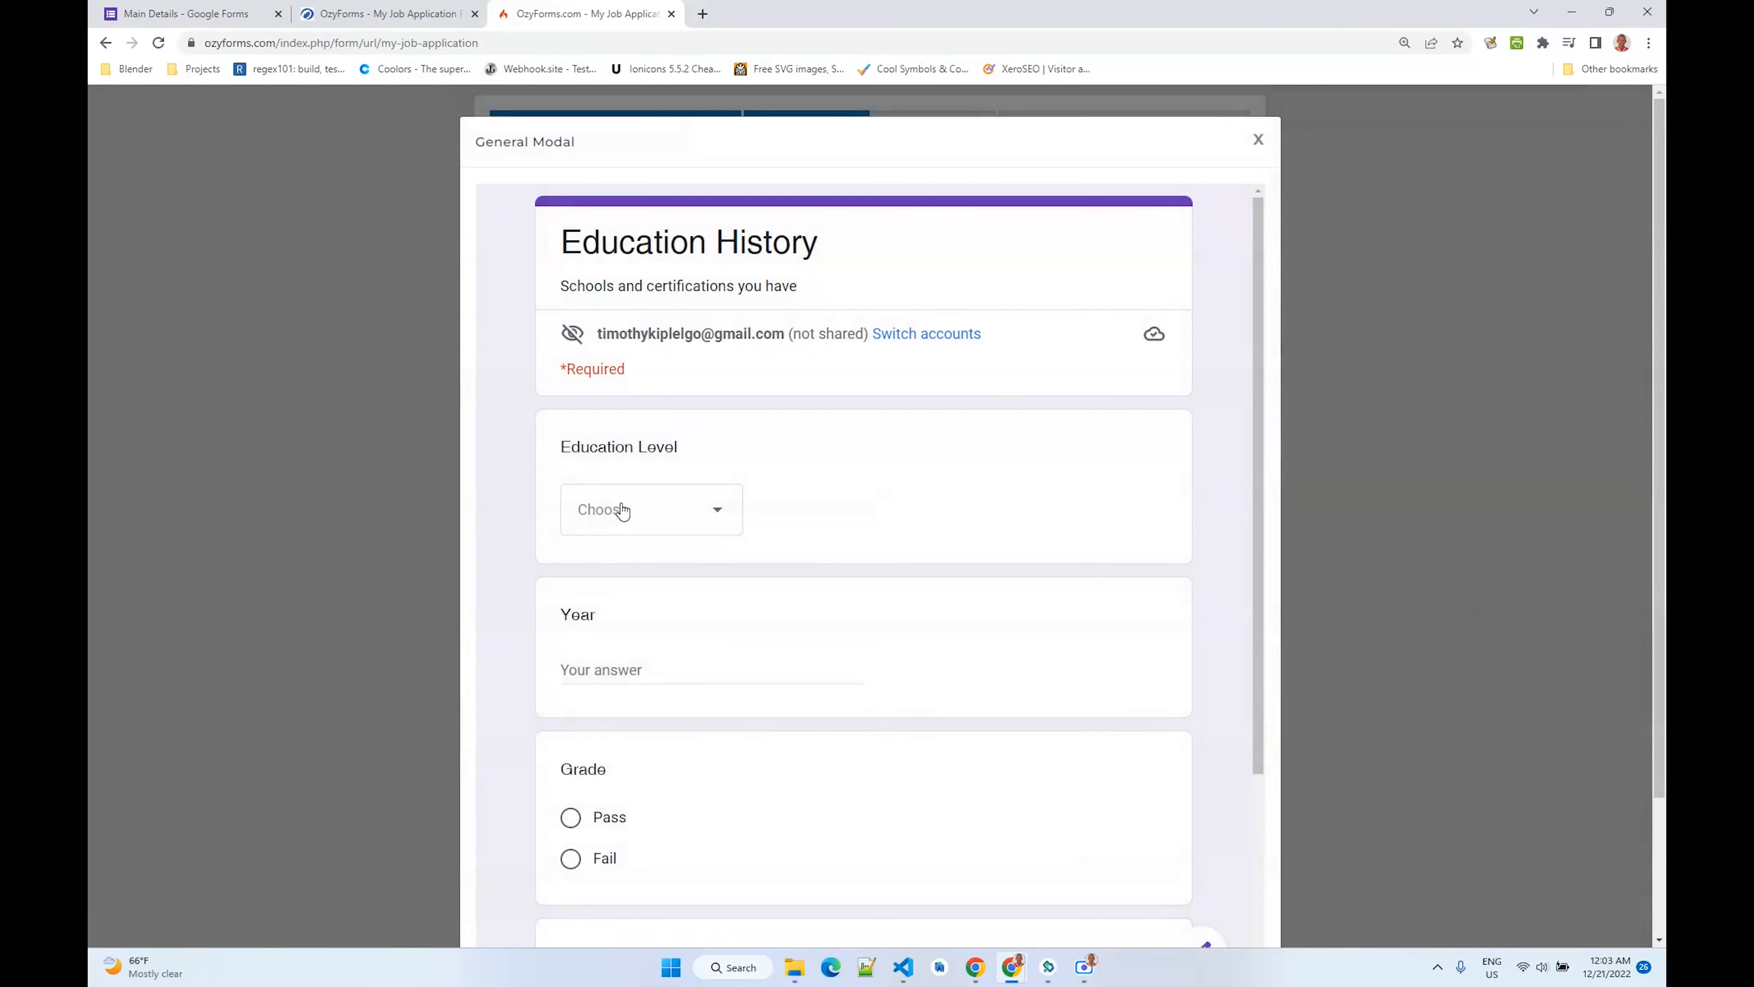
click(623, 509)
click(608, 621)
click(768, 661)
text(200)
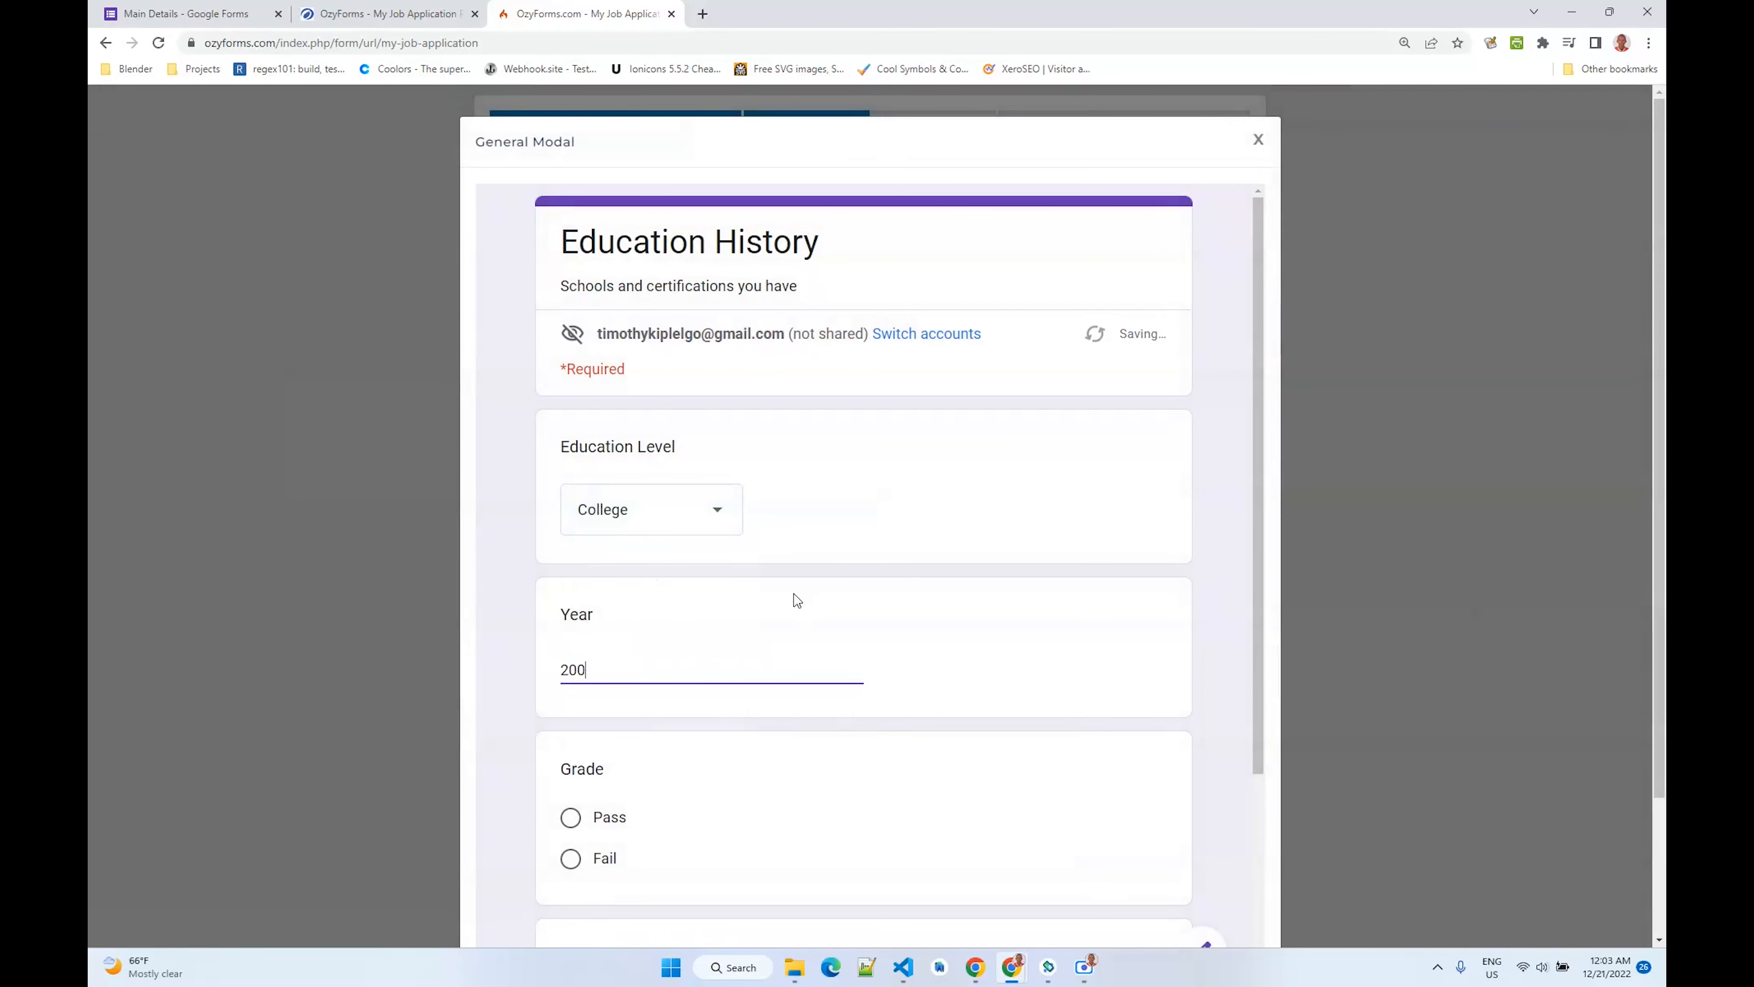
click(605, 859)
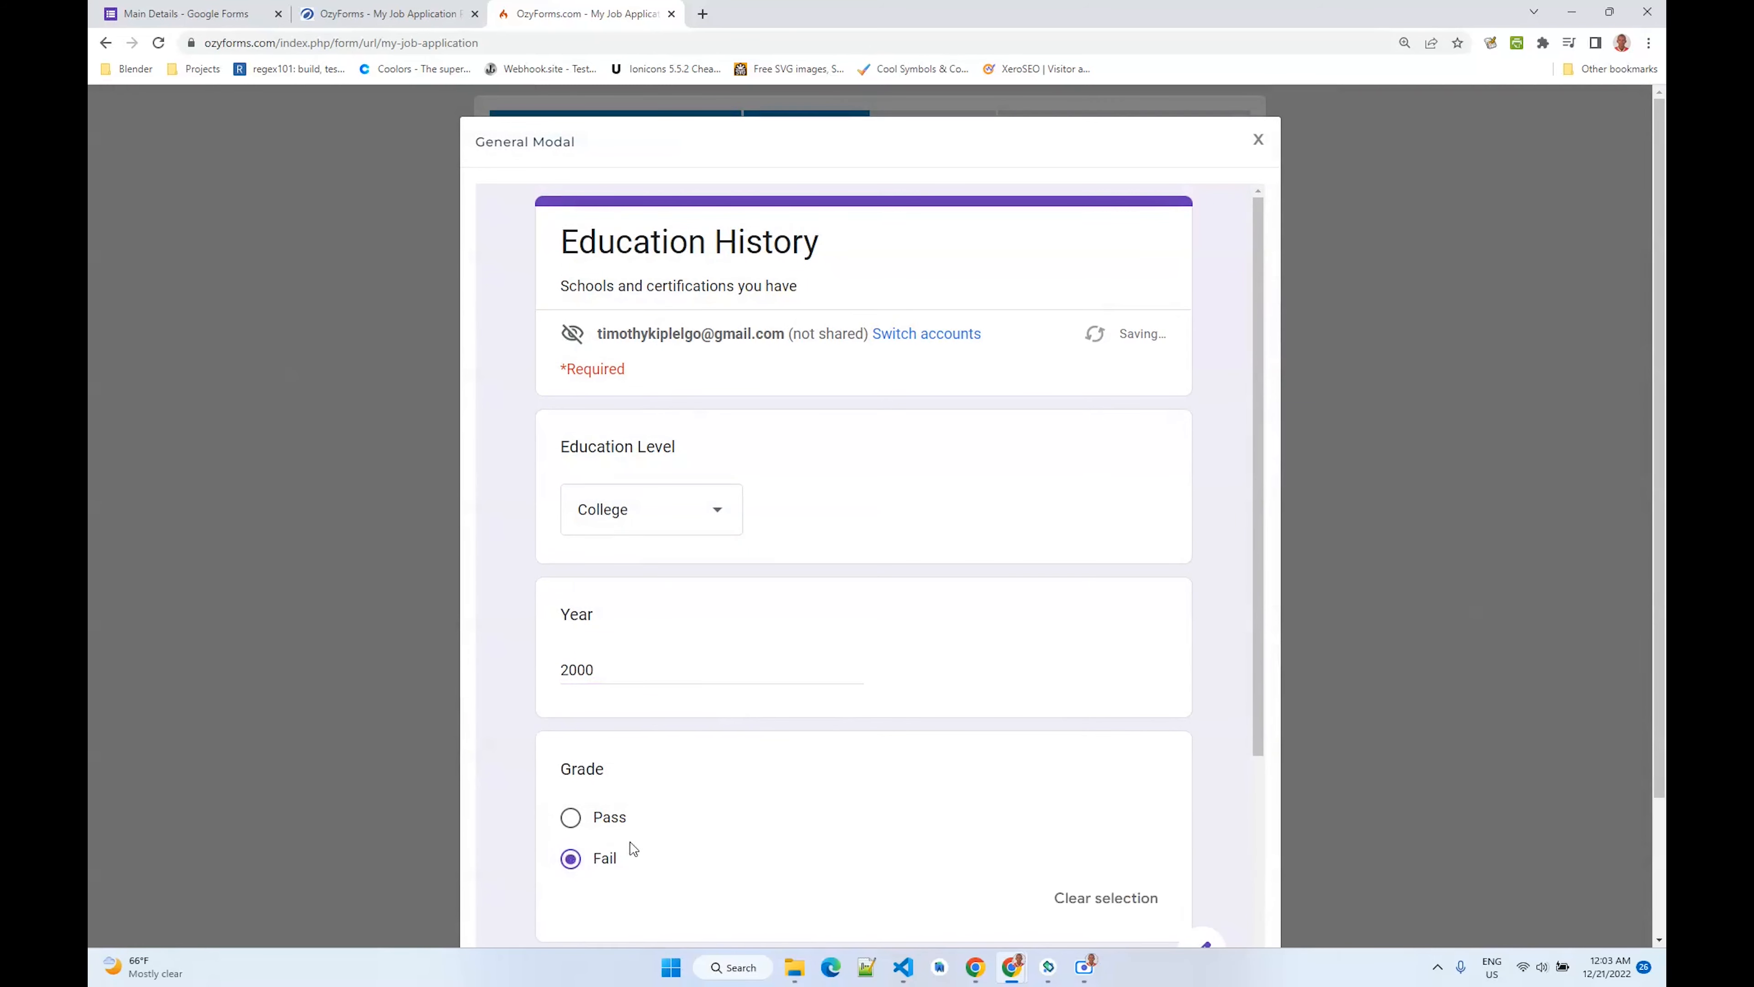
scroll(621, 851, down, 5)
click(610, 856)
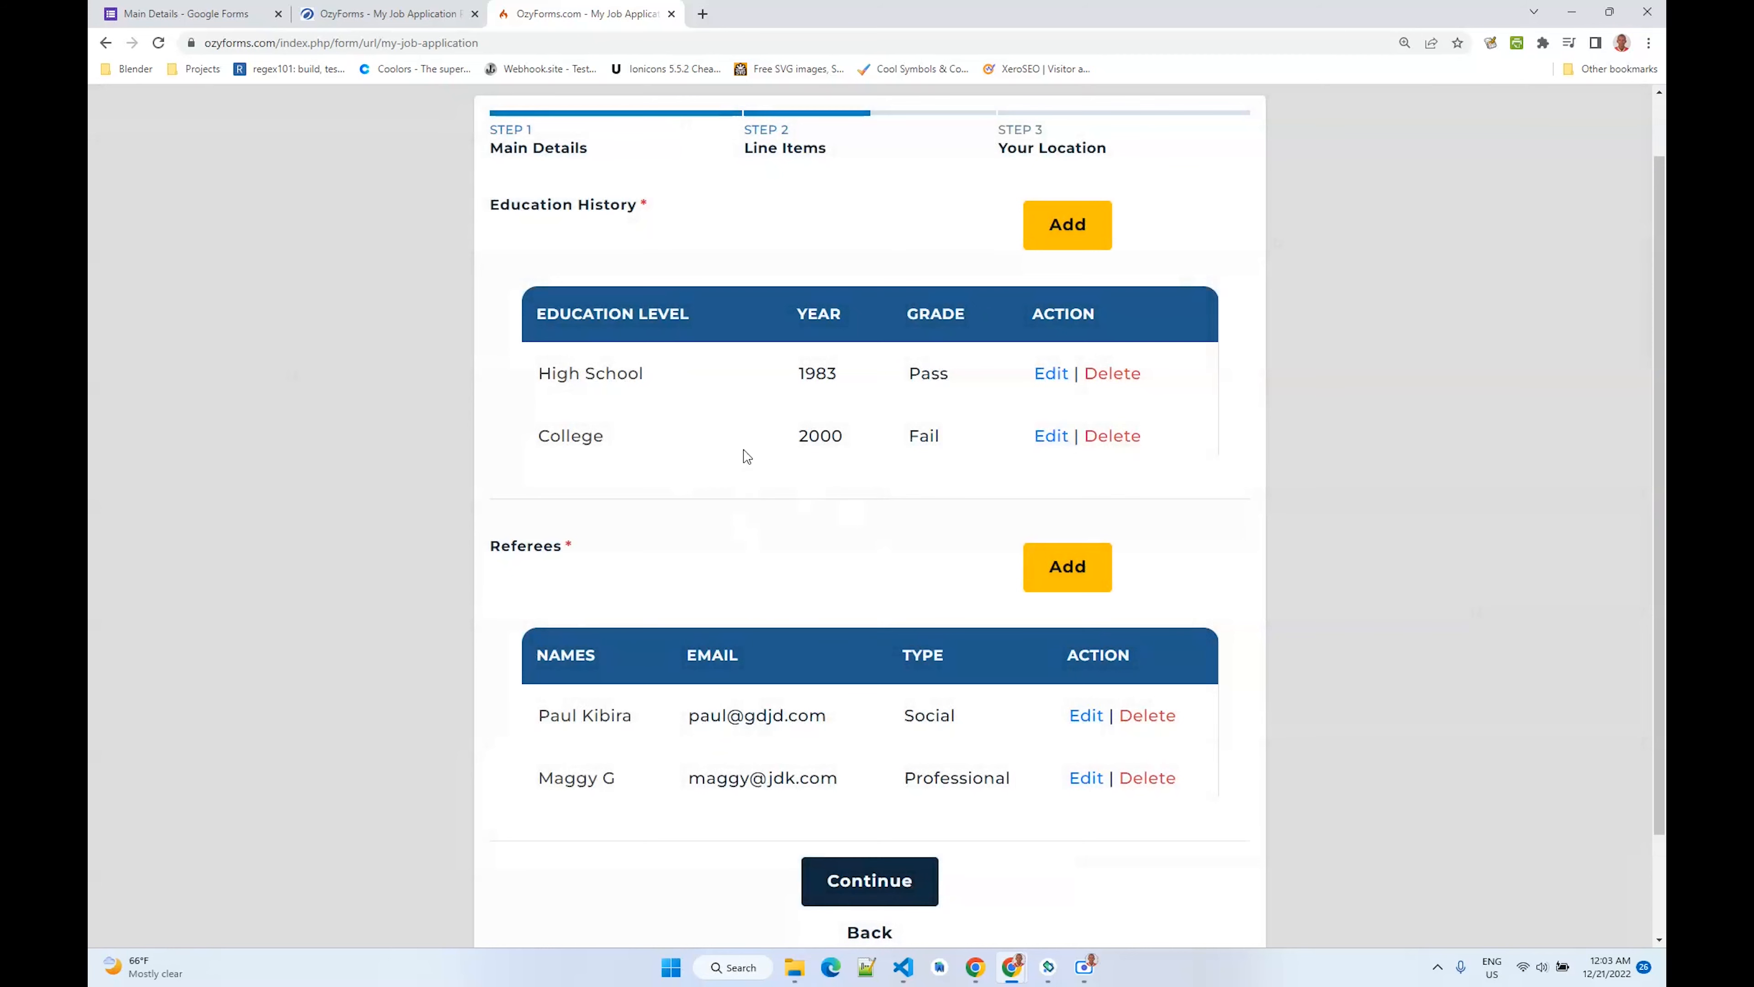
- Continue to Your Location, retrieve the location, and proceed to submit the form
scroll(743, 450, down, 2)
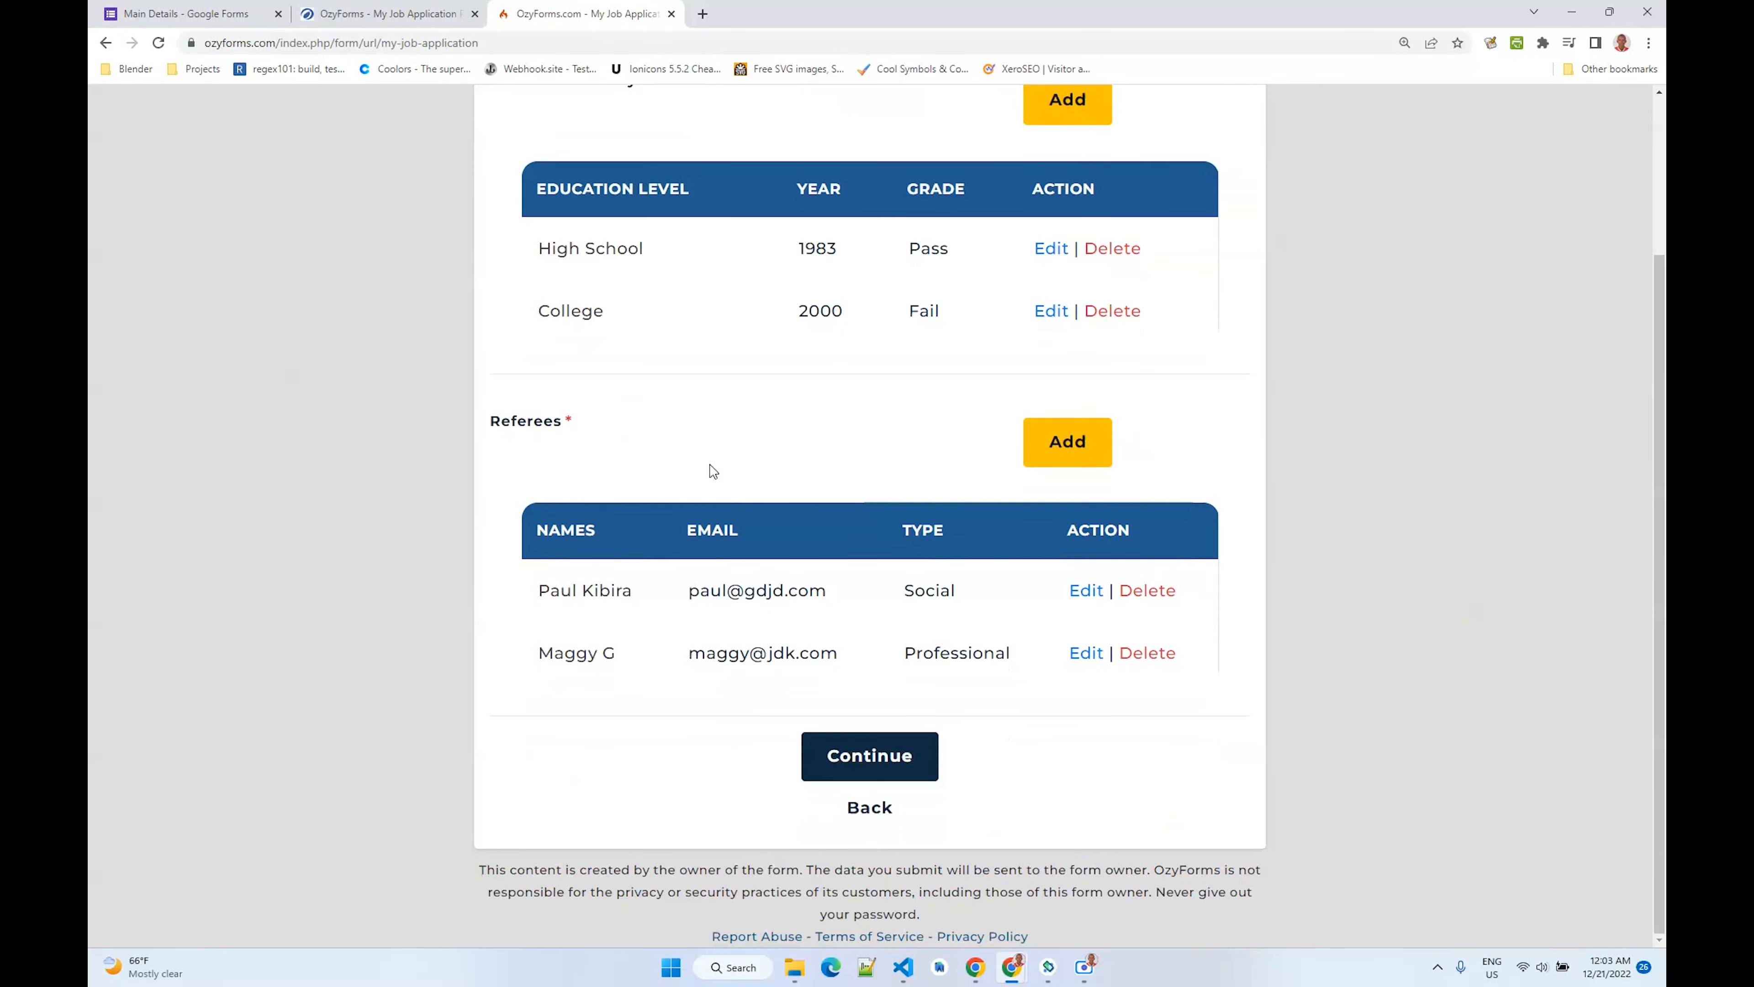
click(870, 761)
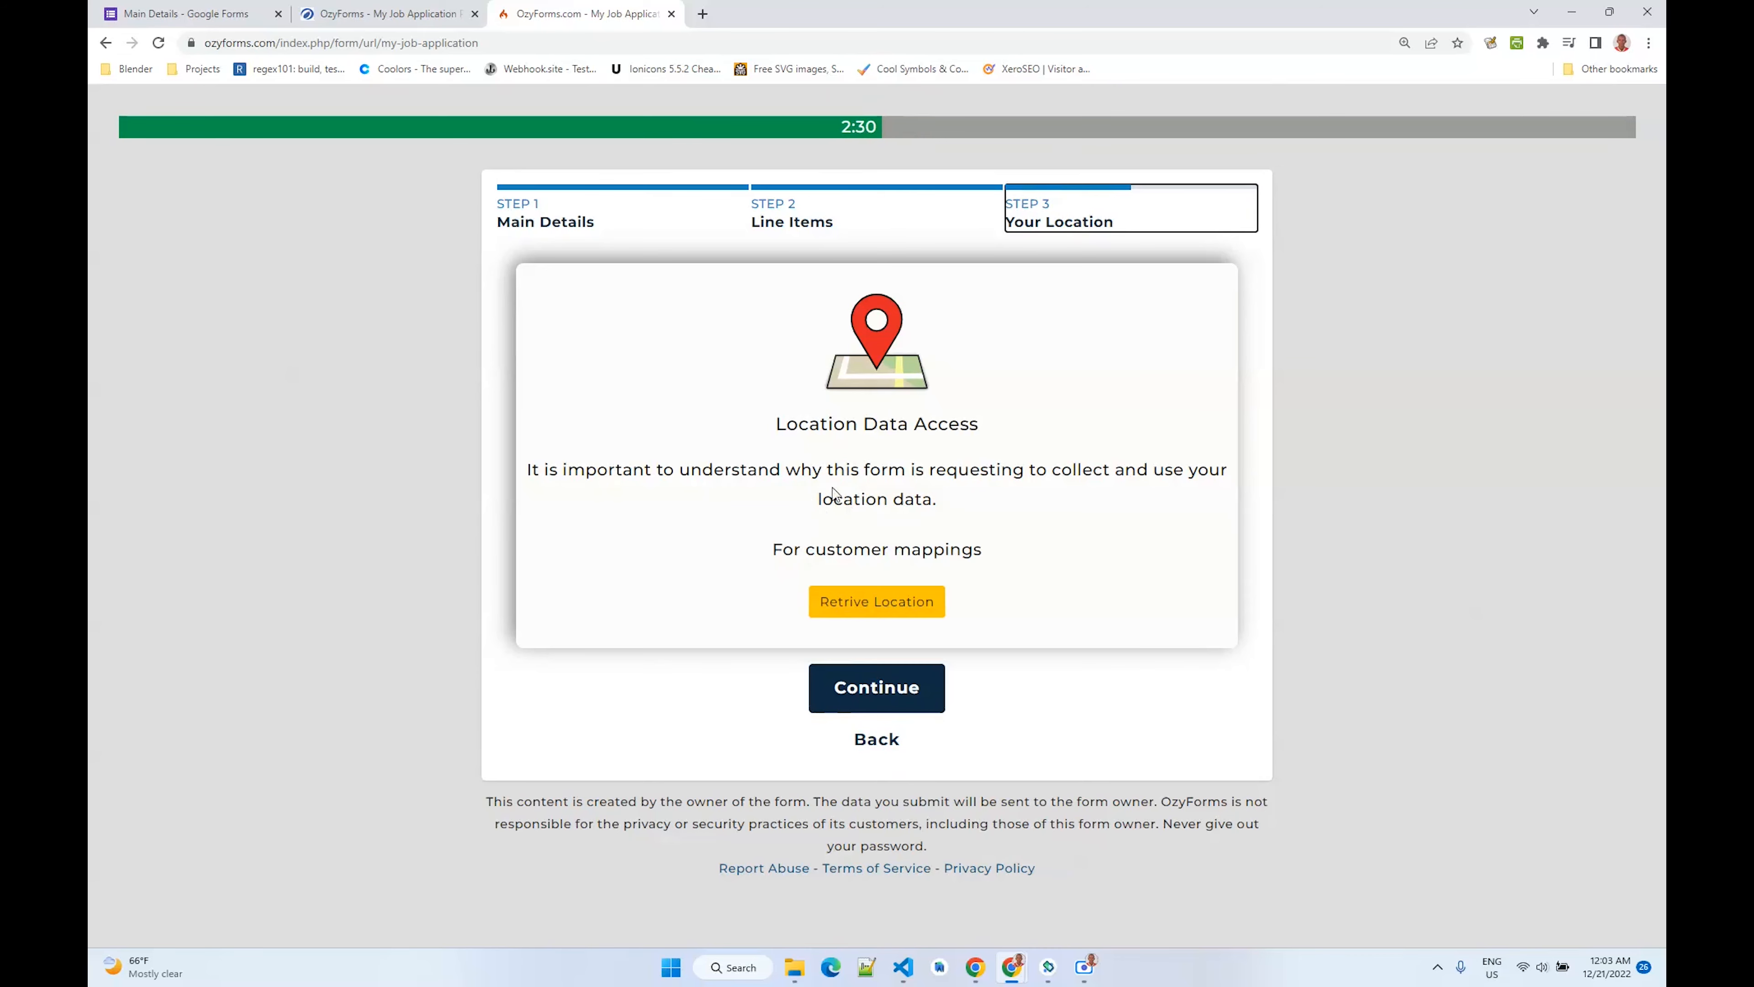
click(876, 601)
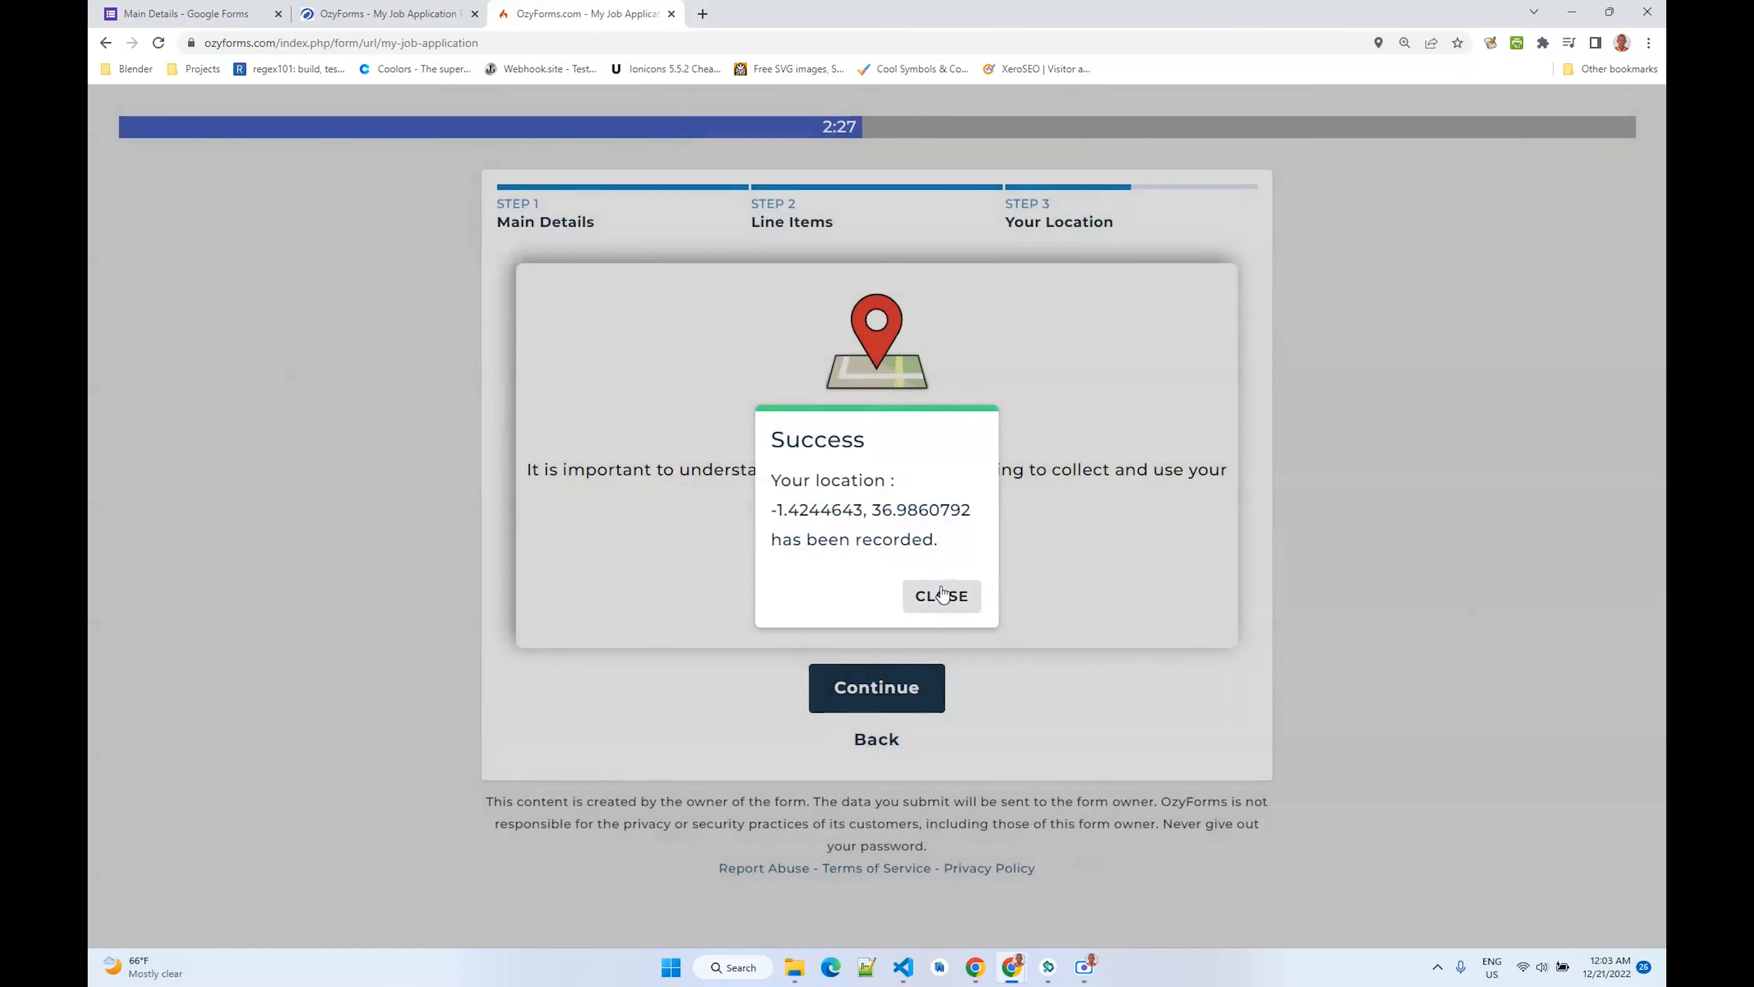
click(938, 599)
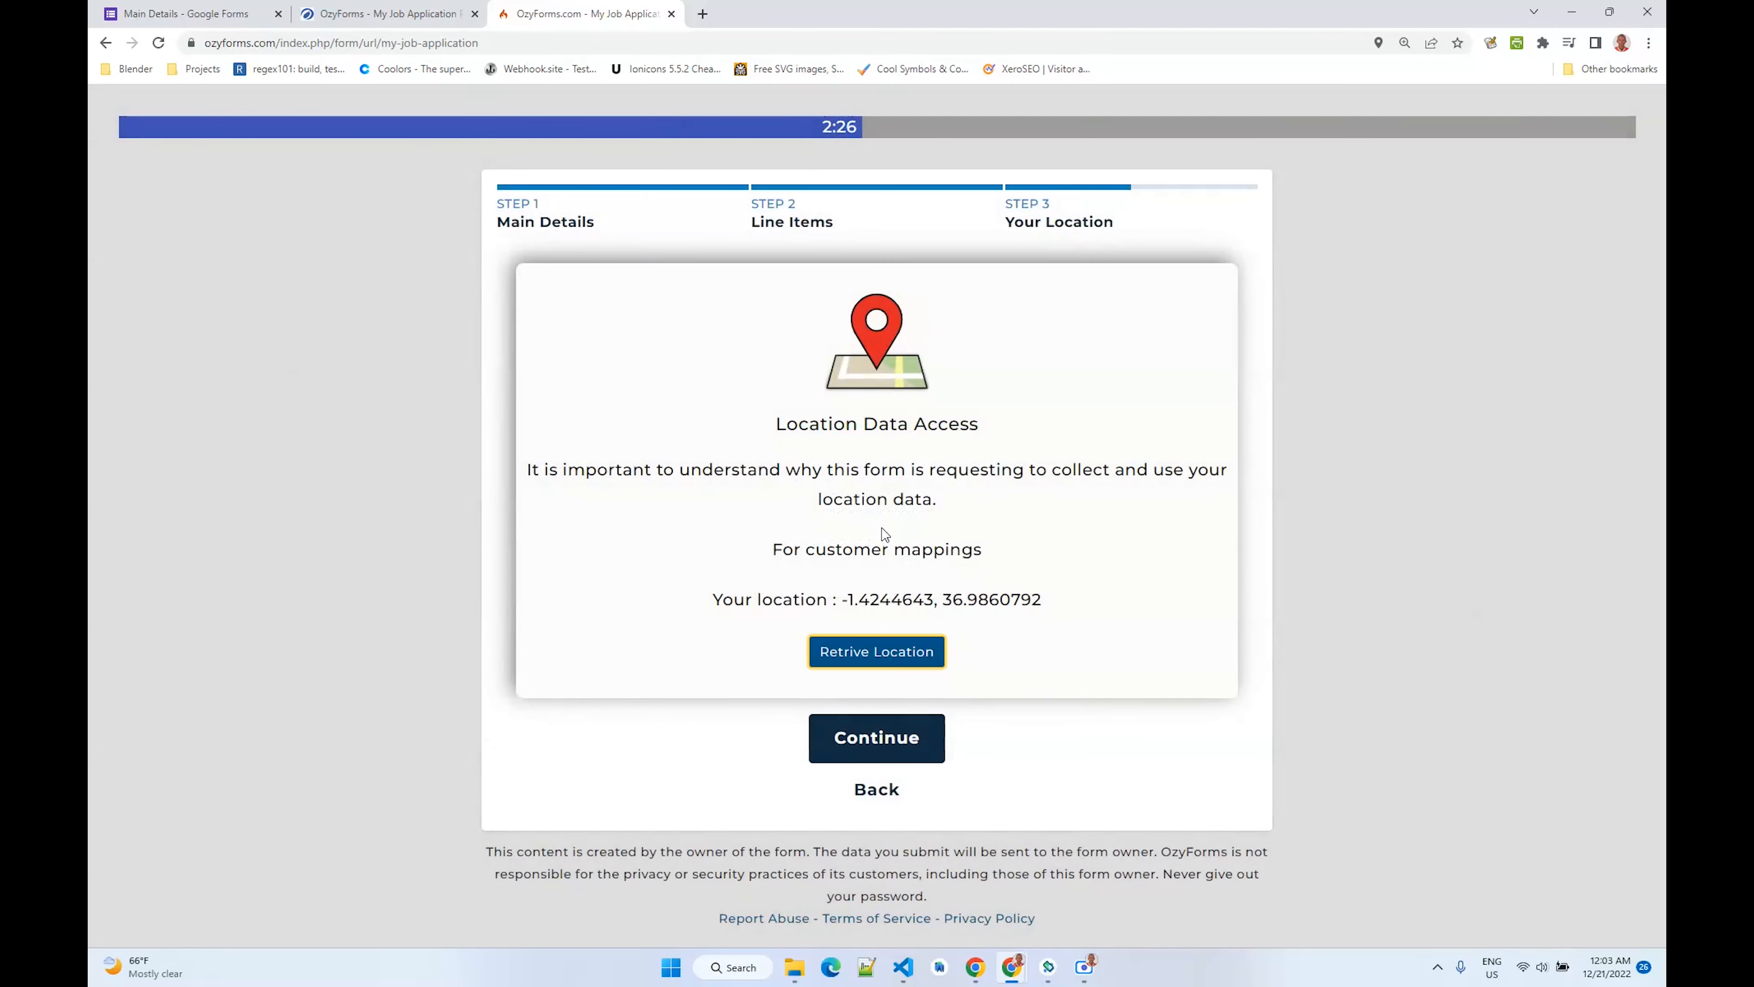
double_click(847, 603)
click(876, 737)
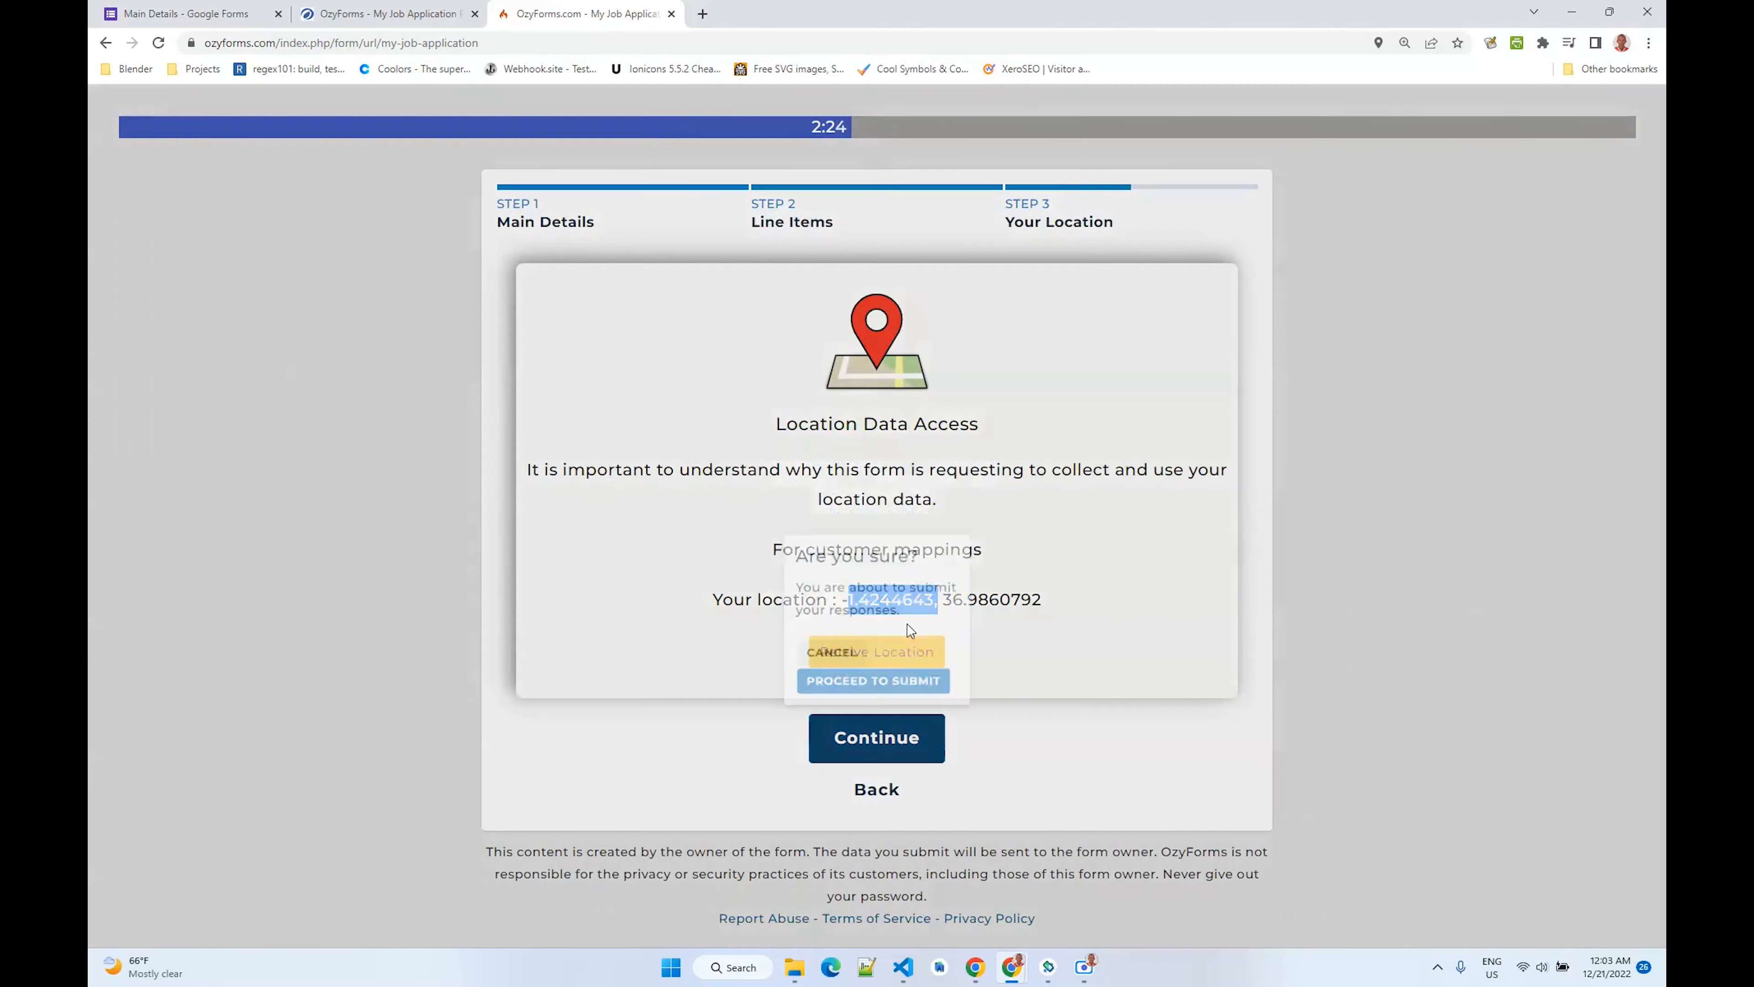
click(878, 594)
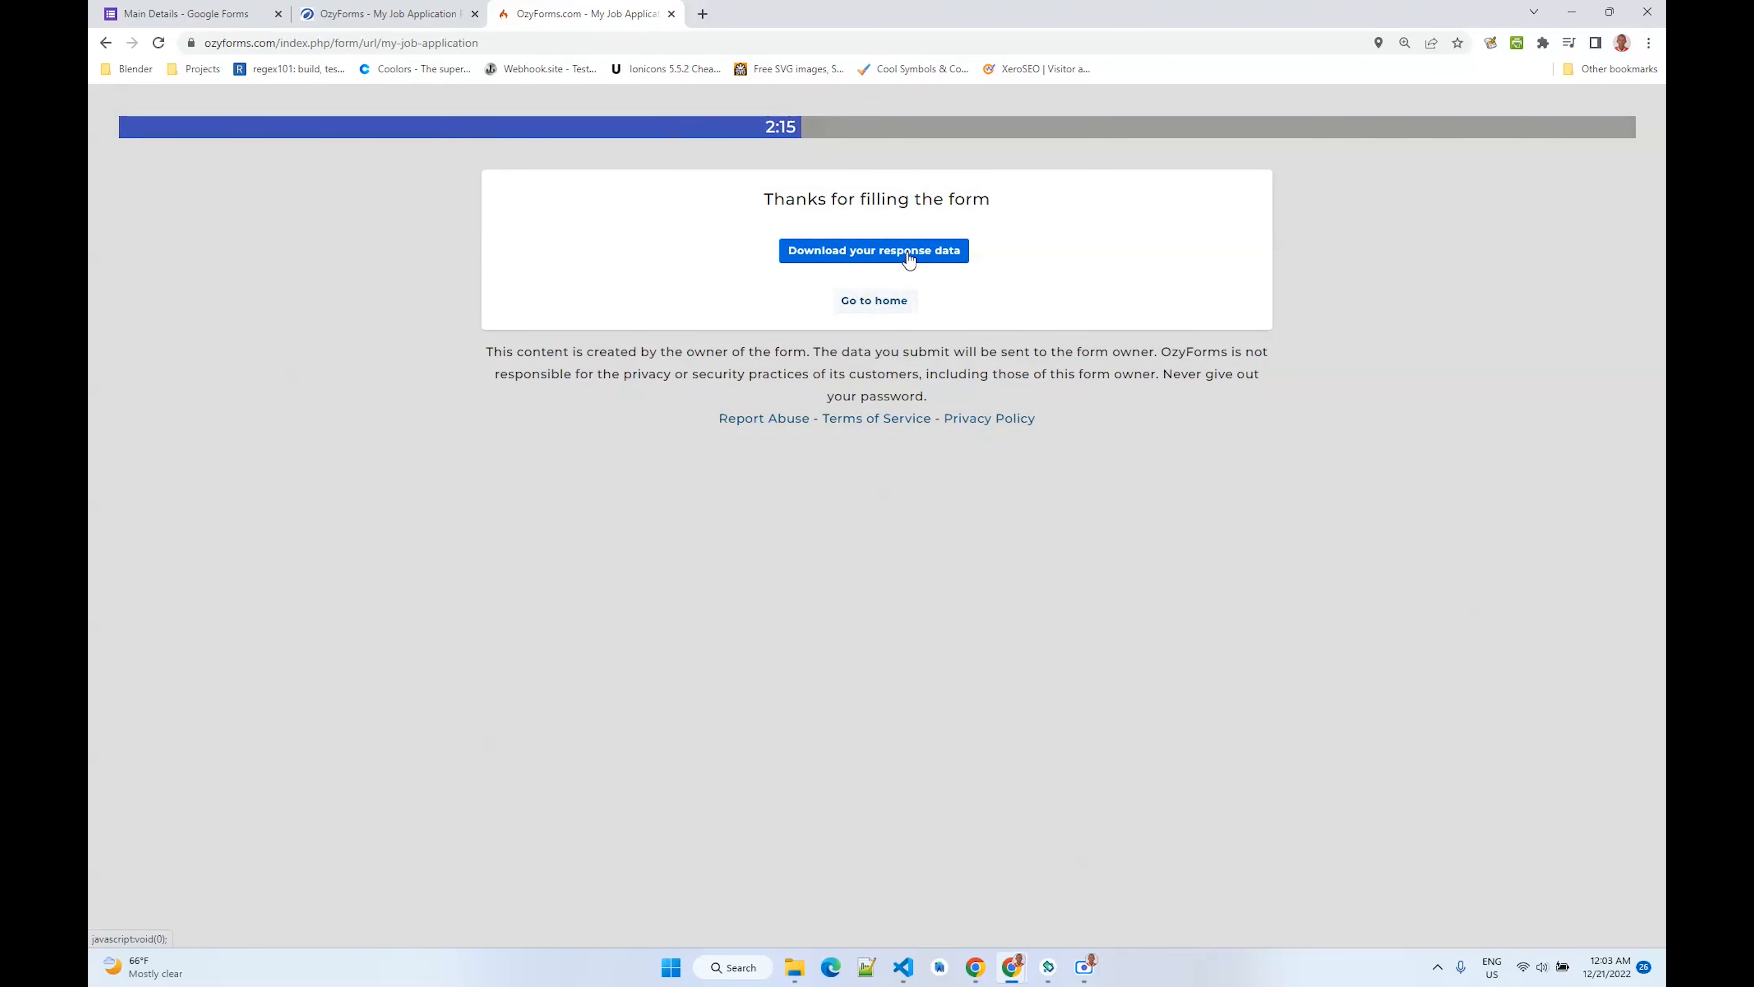
- Download the response data PDF, open it to review, and return to the form tab
click(889, 252)
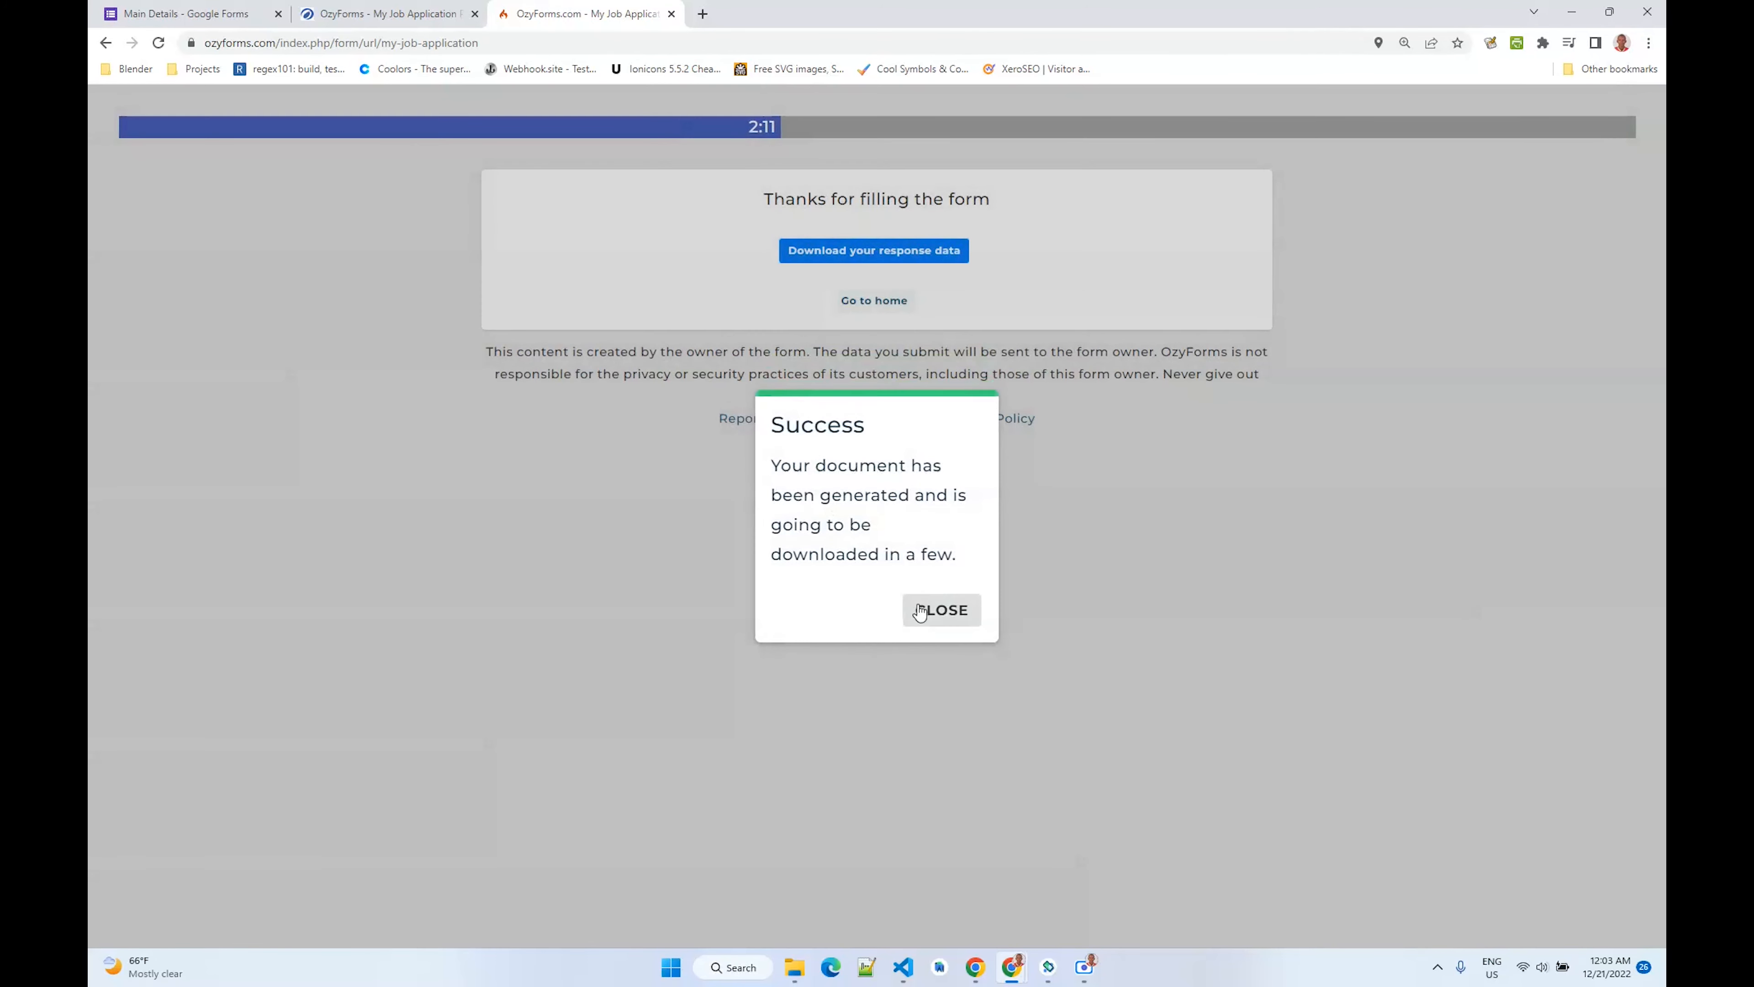
click(921, 604)
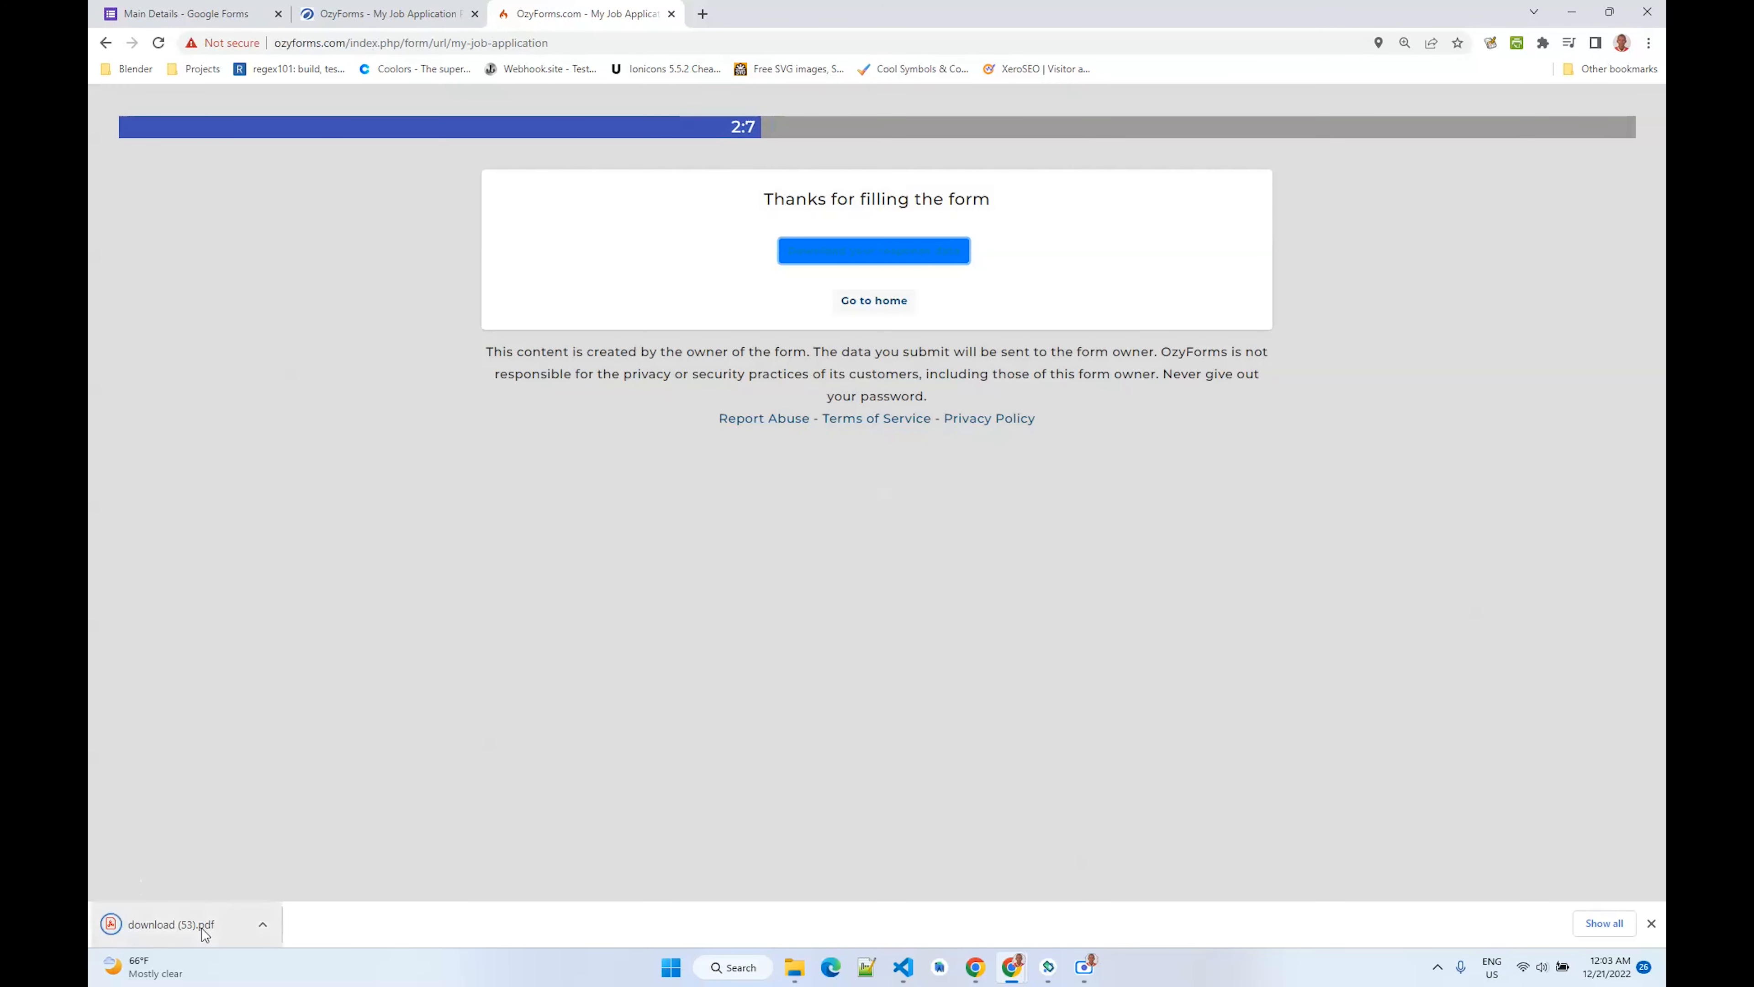
click(204, 935)
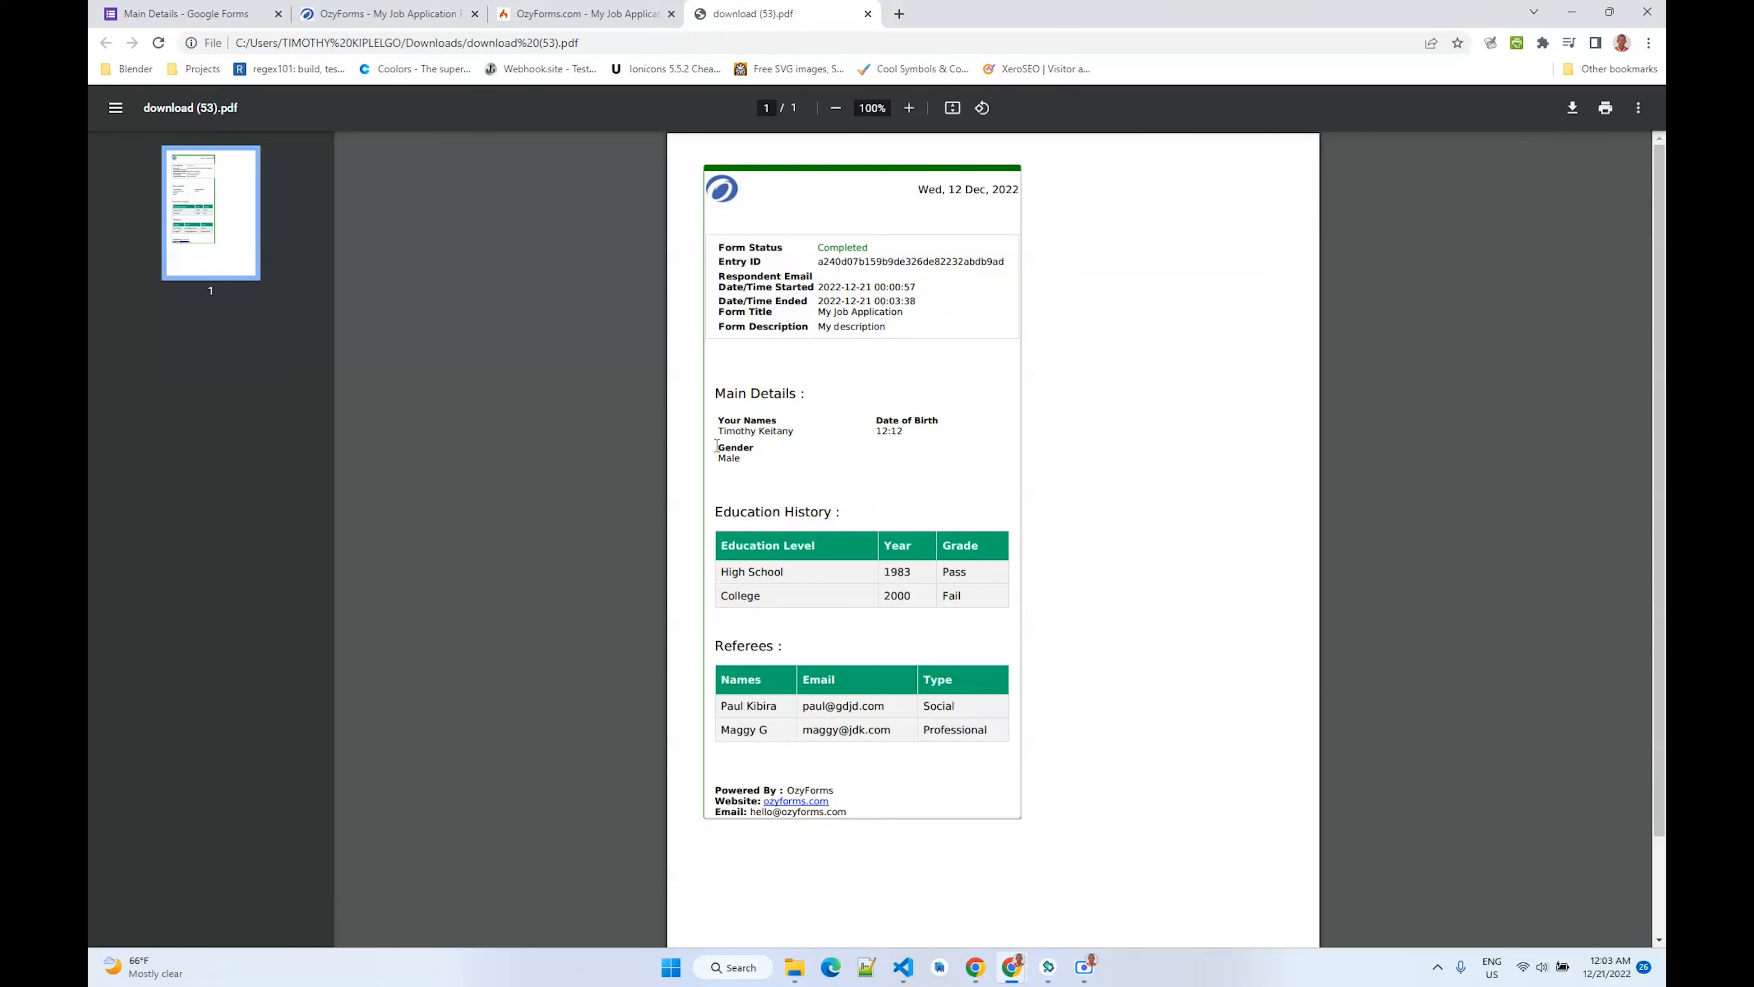
scroll(843, 599, down, 2)
scroll(1060, 451, up, 2)
click(868, 15)
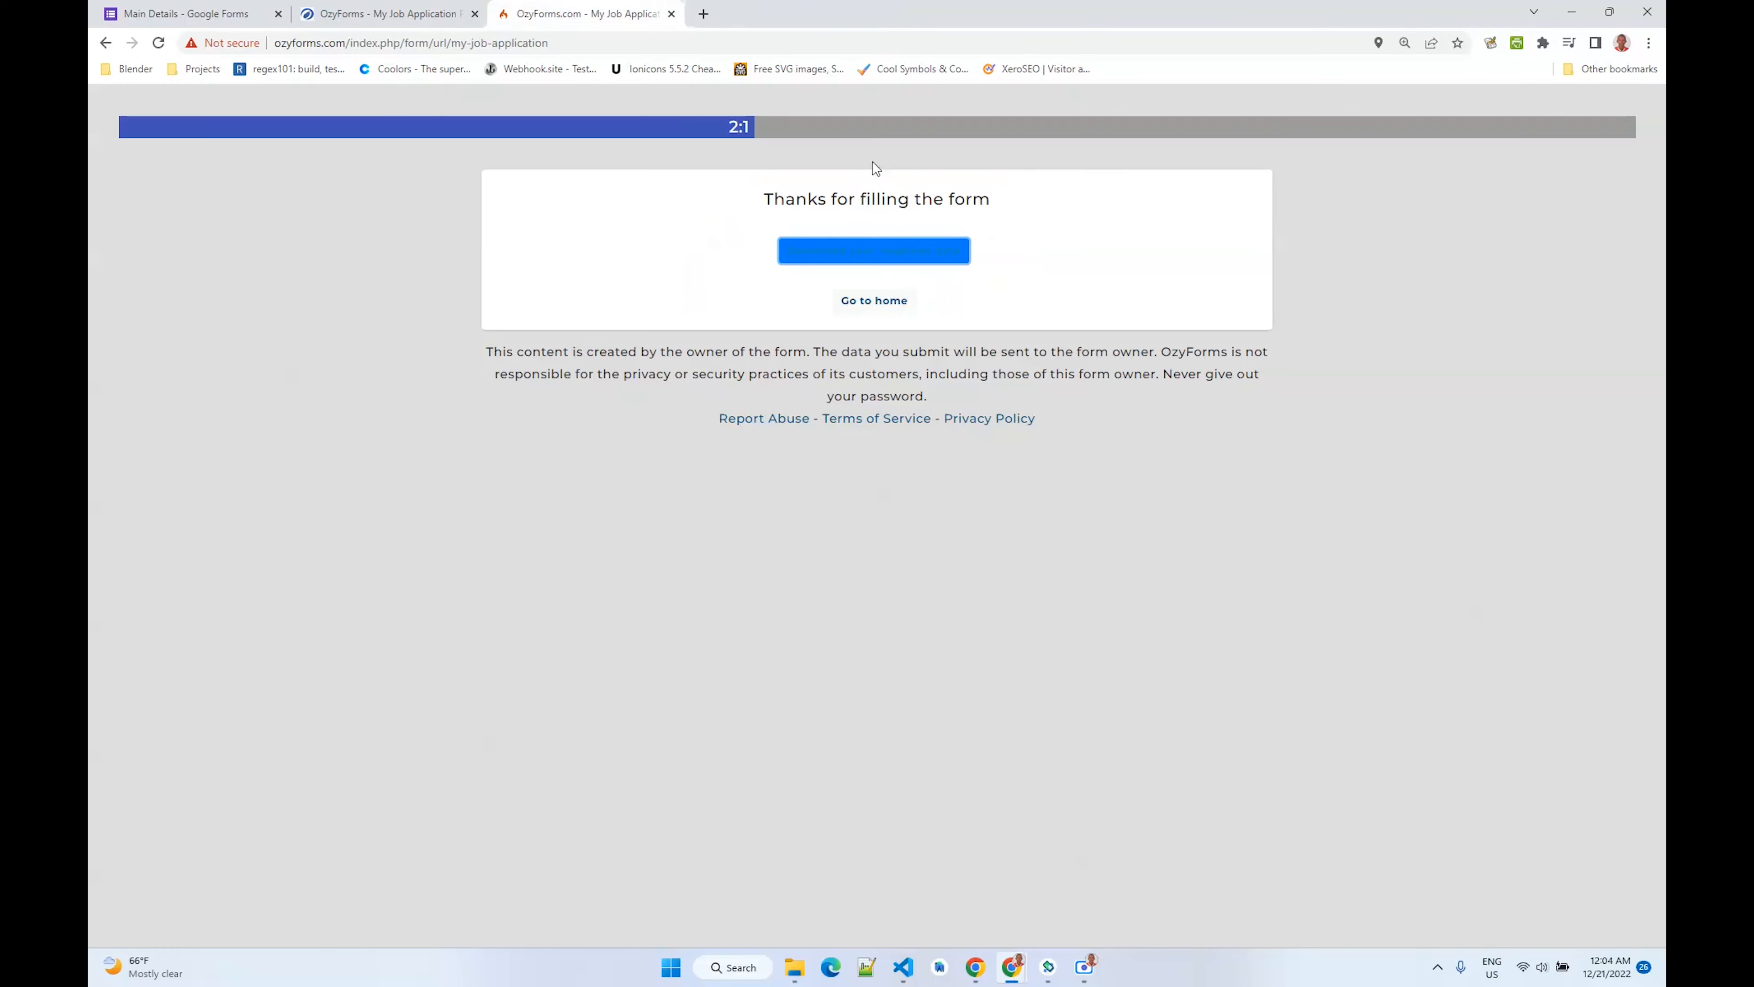
right_click(660, 244)
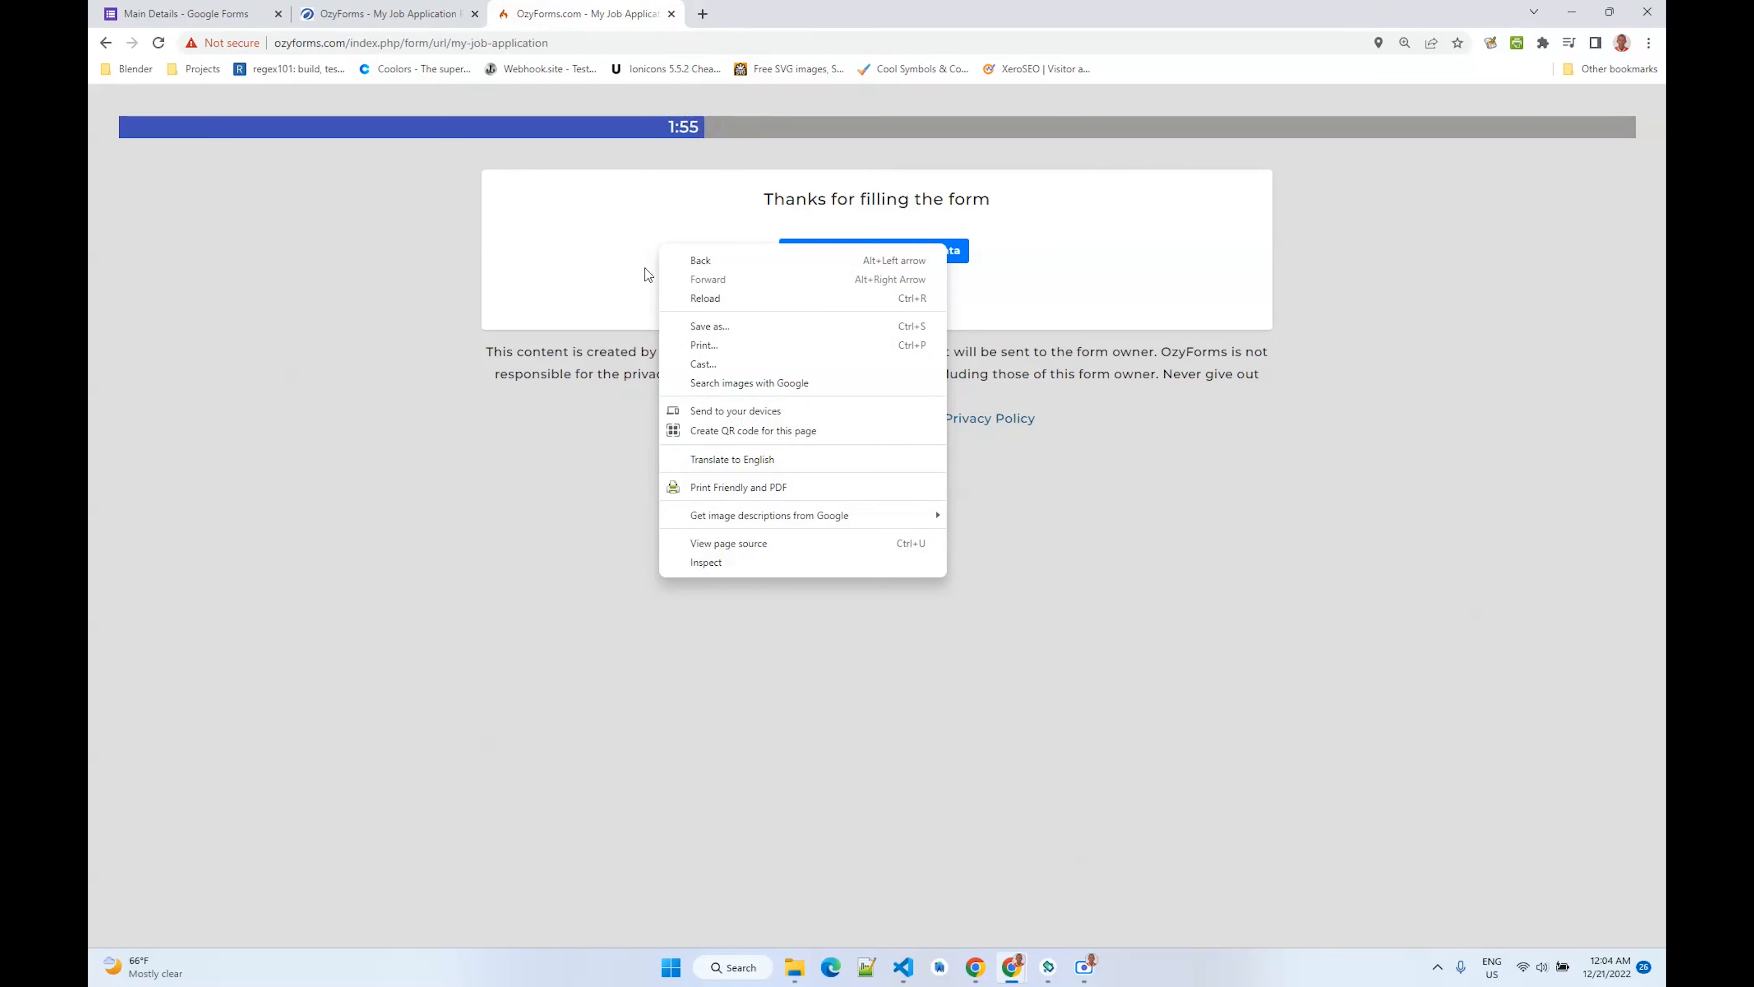
click(1030, 739)
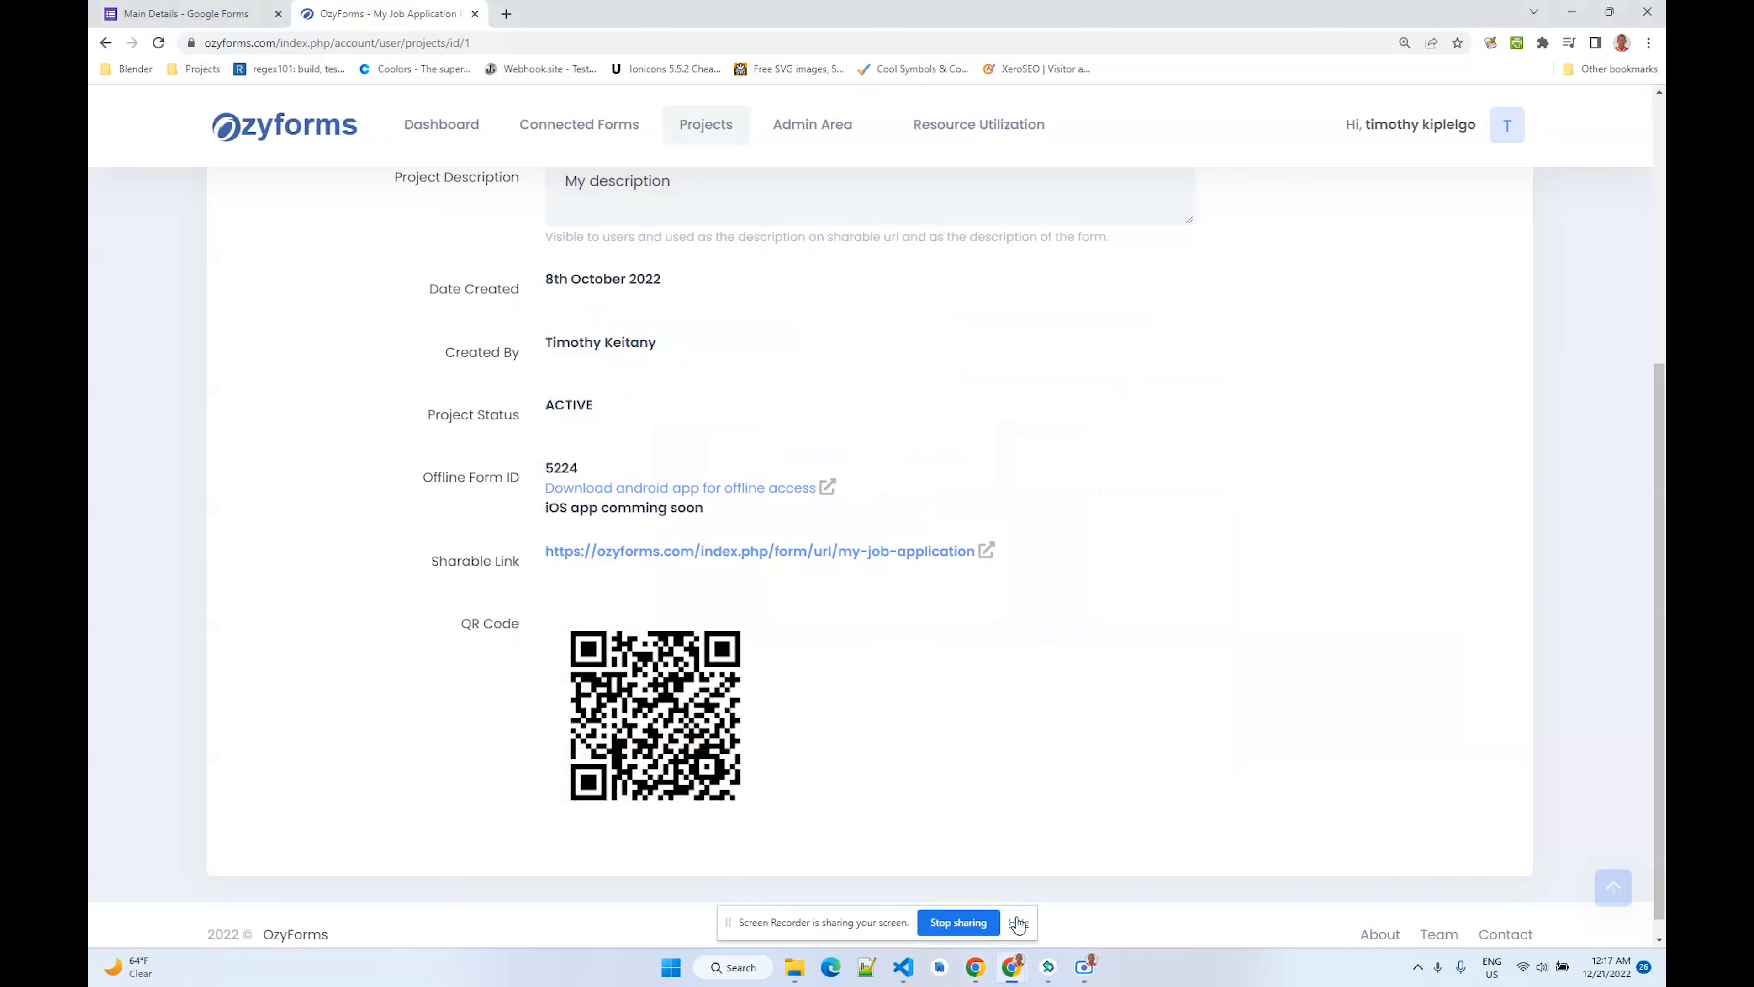
click(1019, 925)
scroll(773, 624, up, 5)
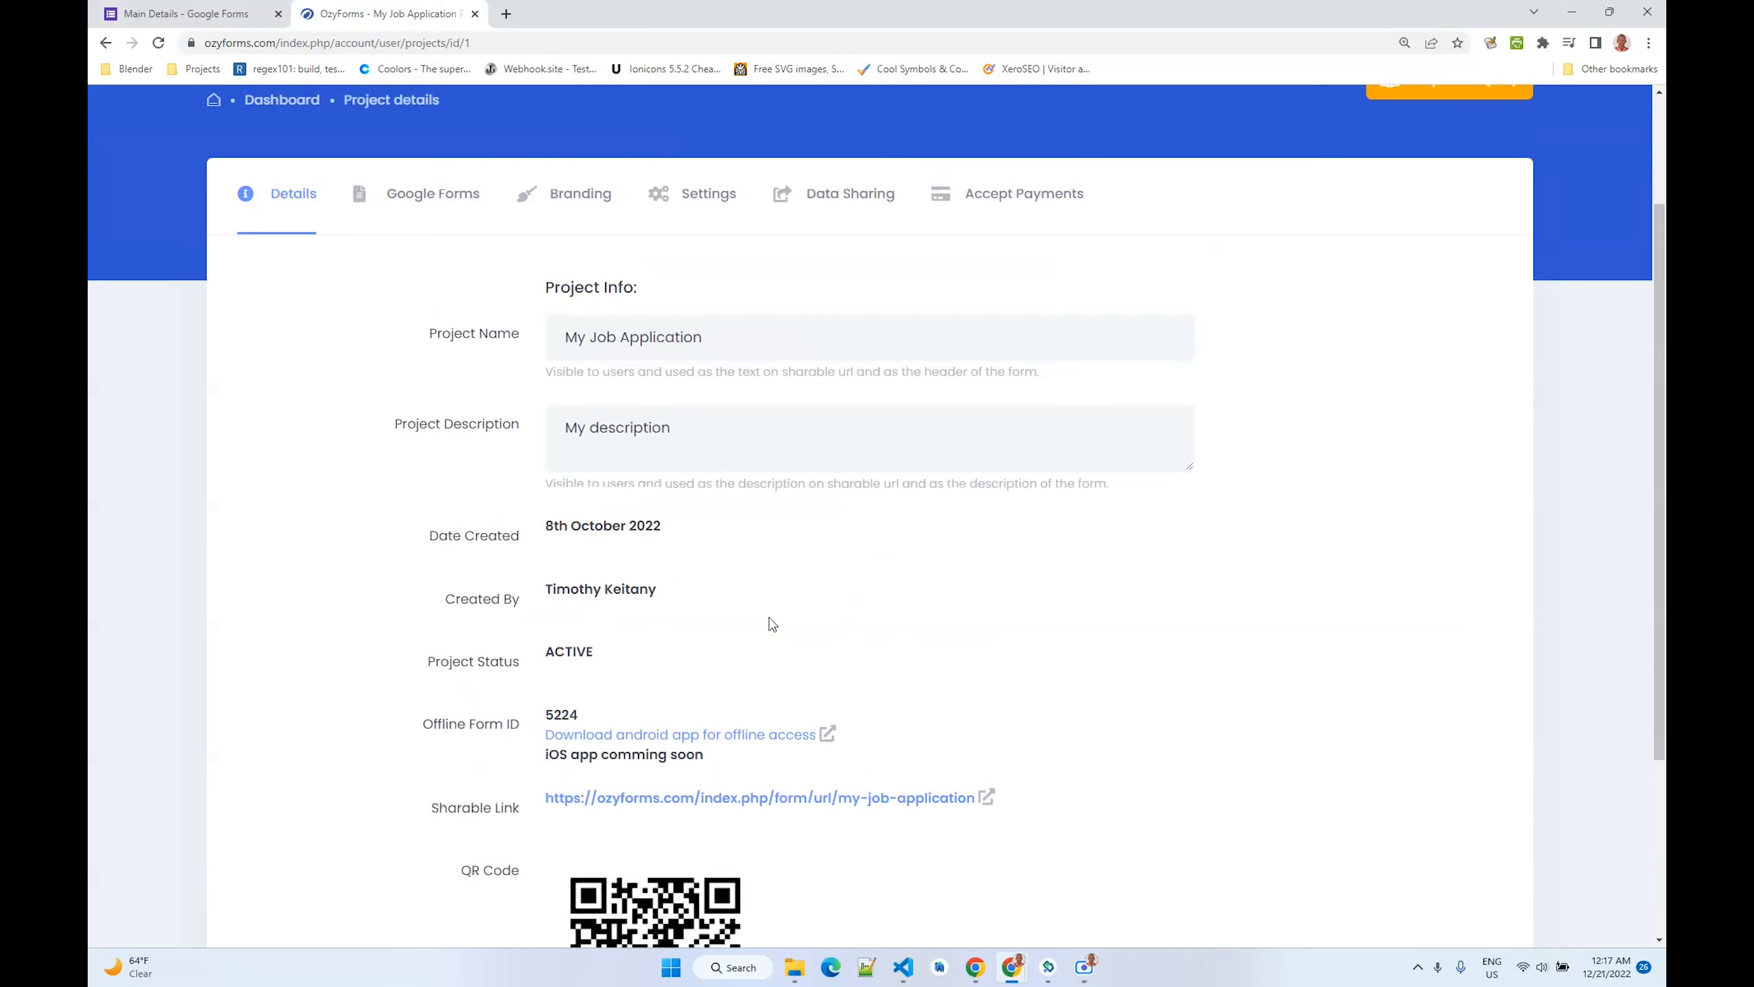
- Change the project's deployment behaviour in Settings to As a chat bot
click(727, 378)
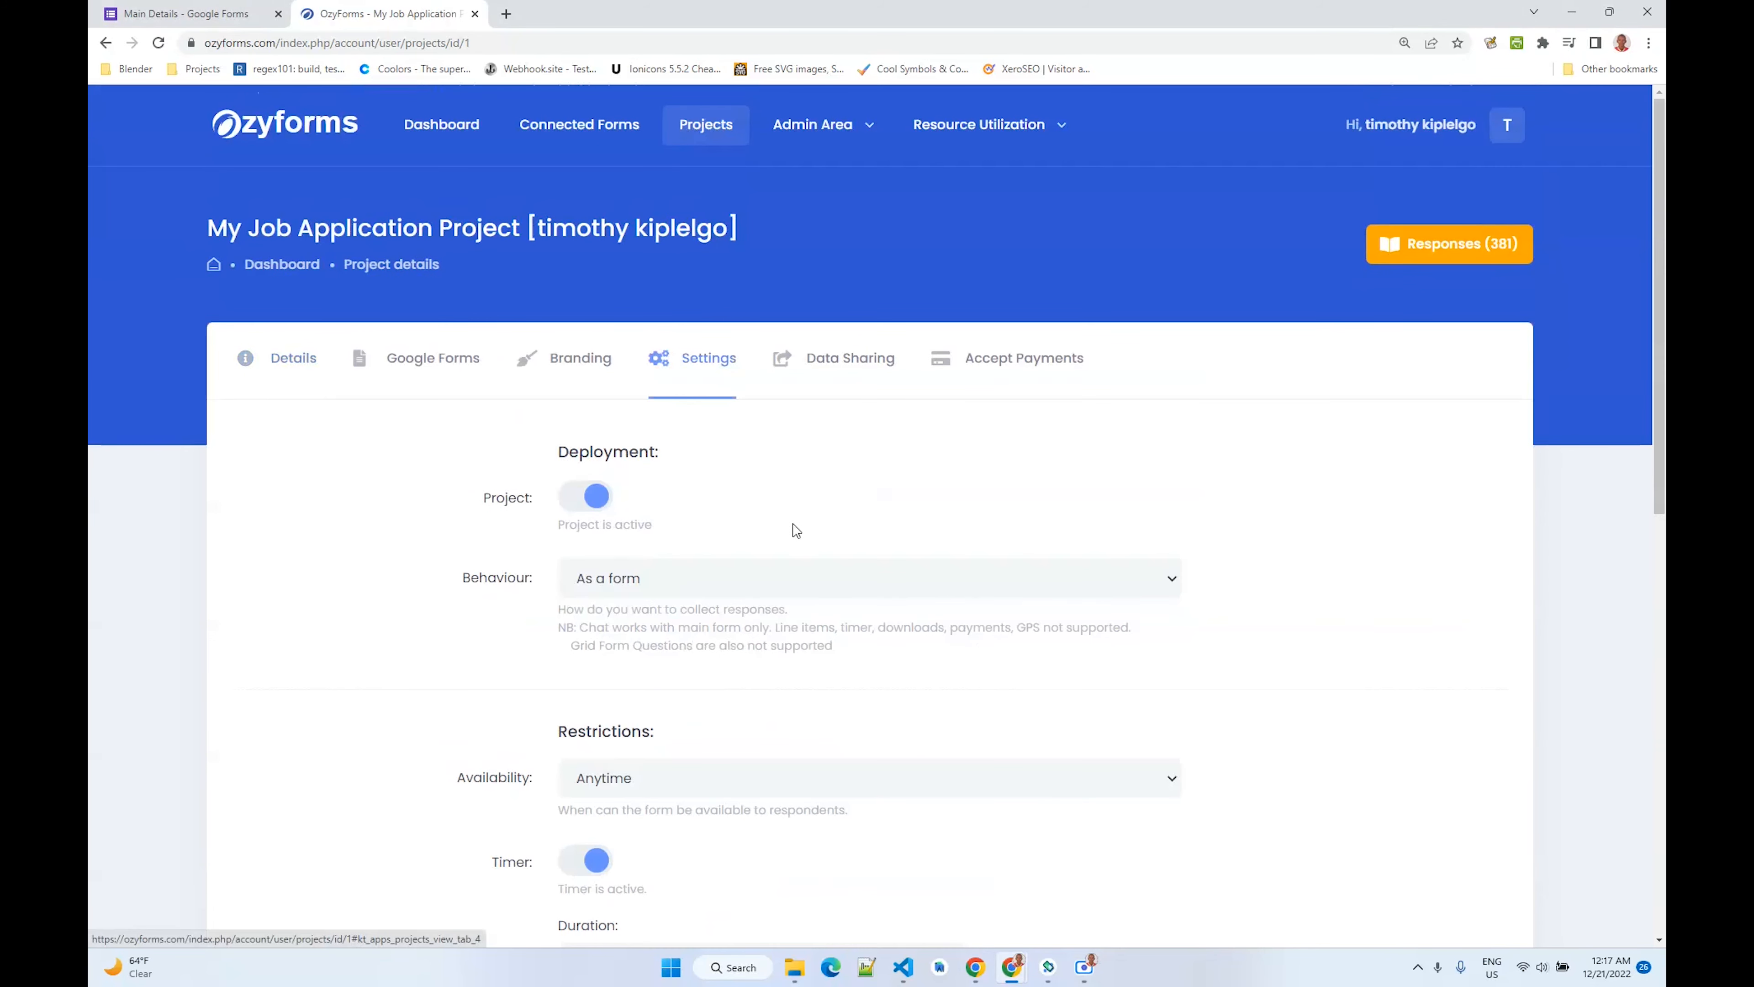
scroll(795, 529, down, 4)
click(675, 345)
click(674, 384)
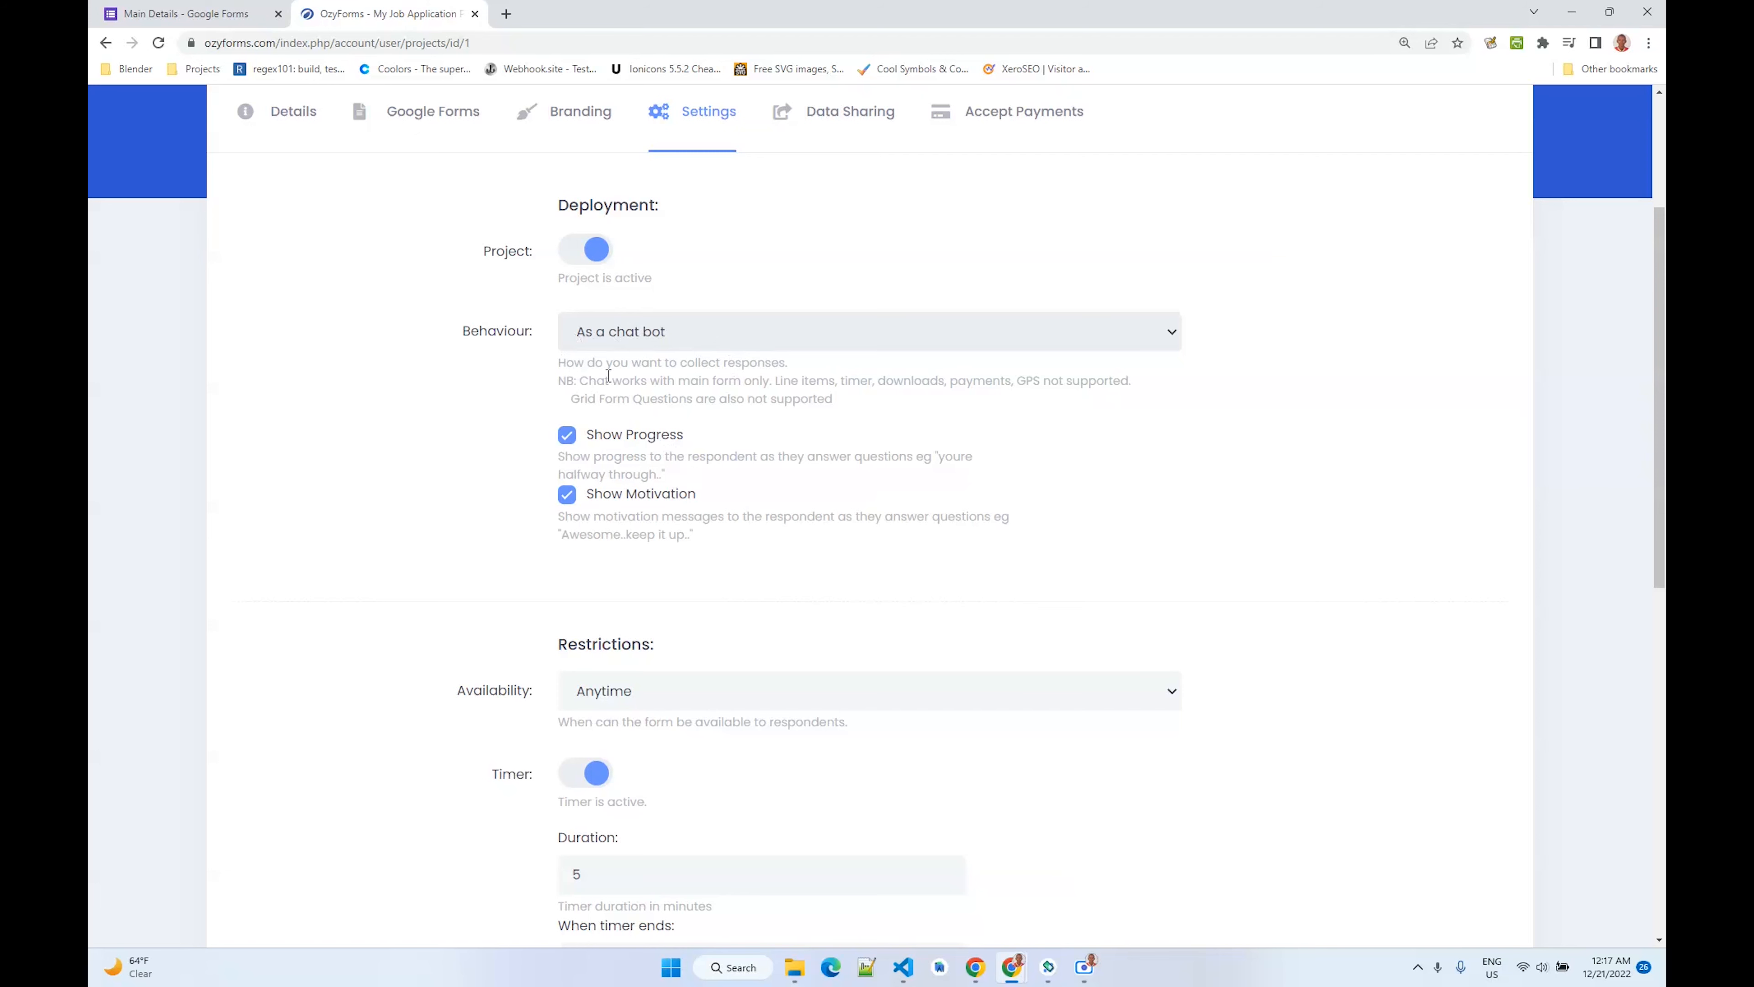
- Review the project's Google Forms, Settings and Details sections
scroll(598, 378, up, 3)
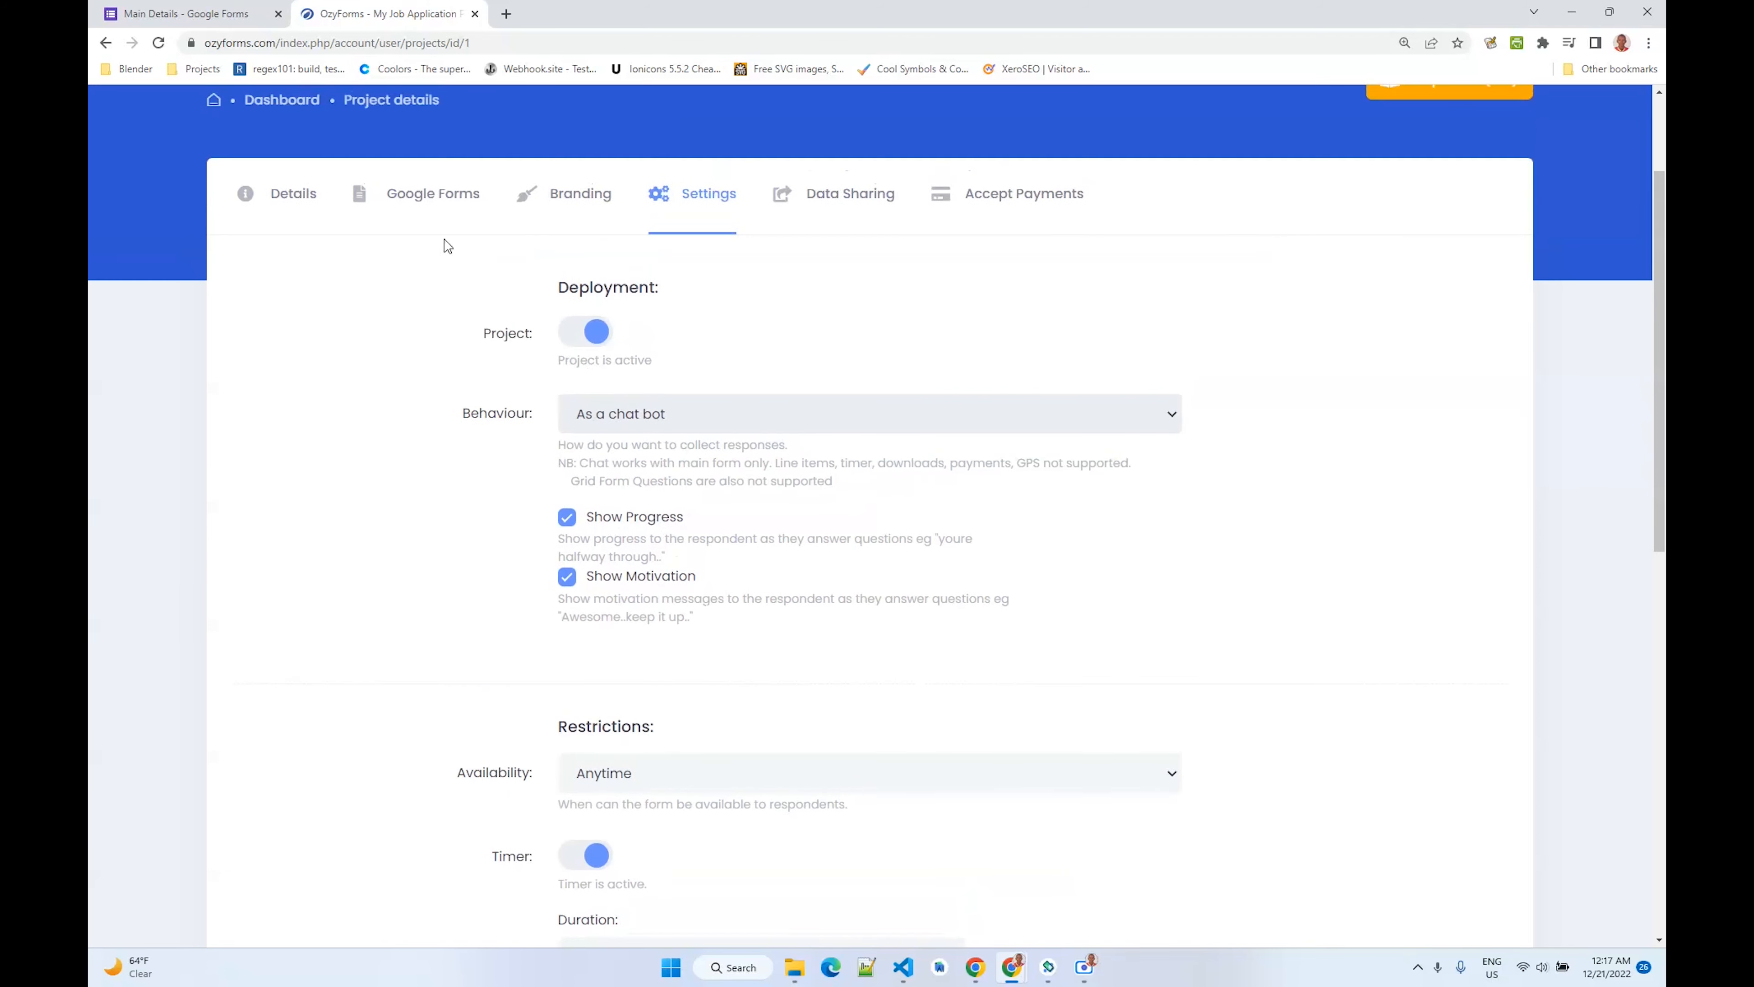
click(445, 239)
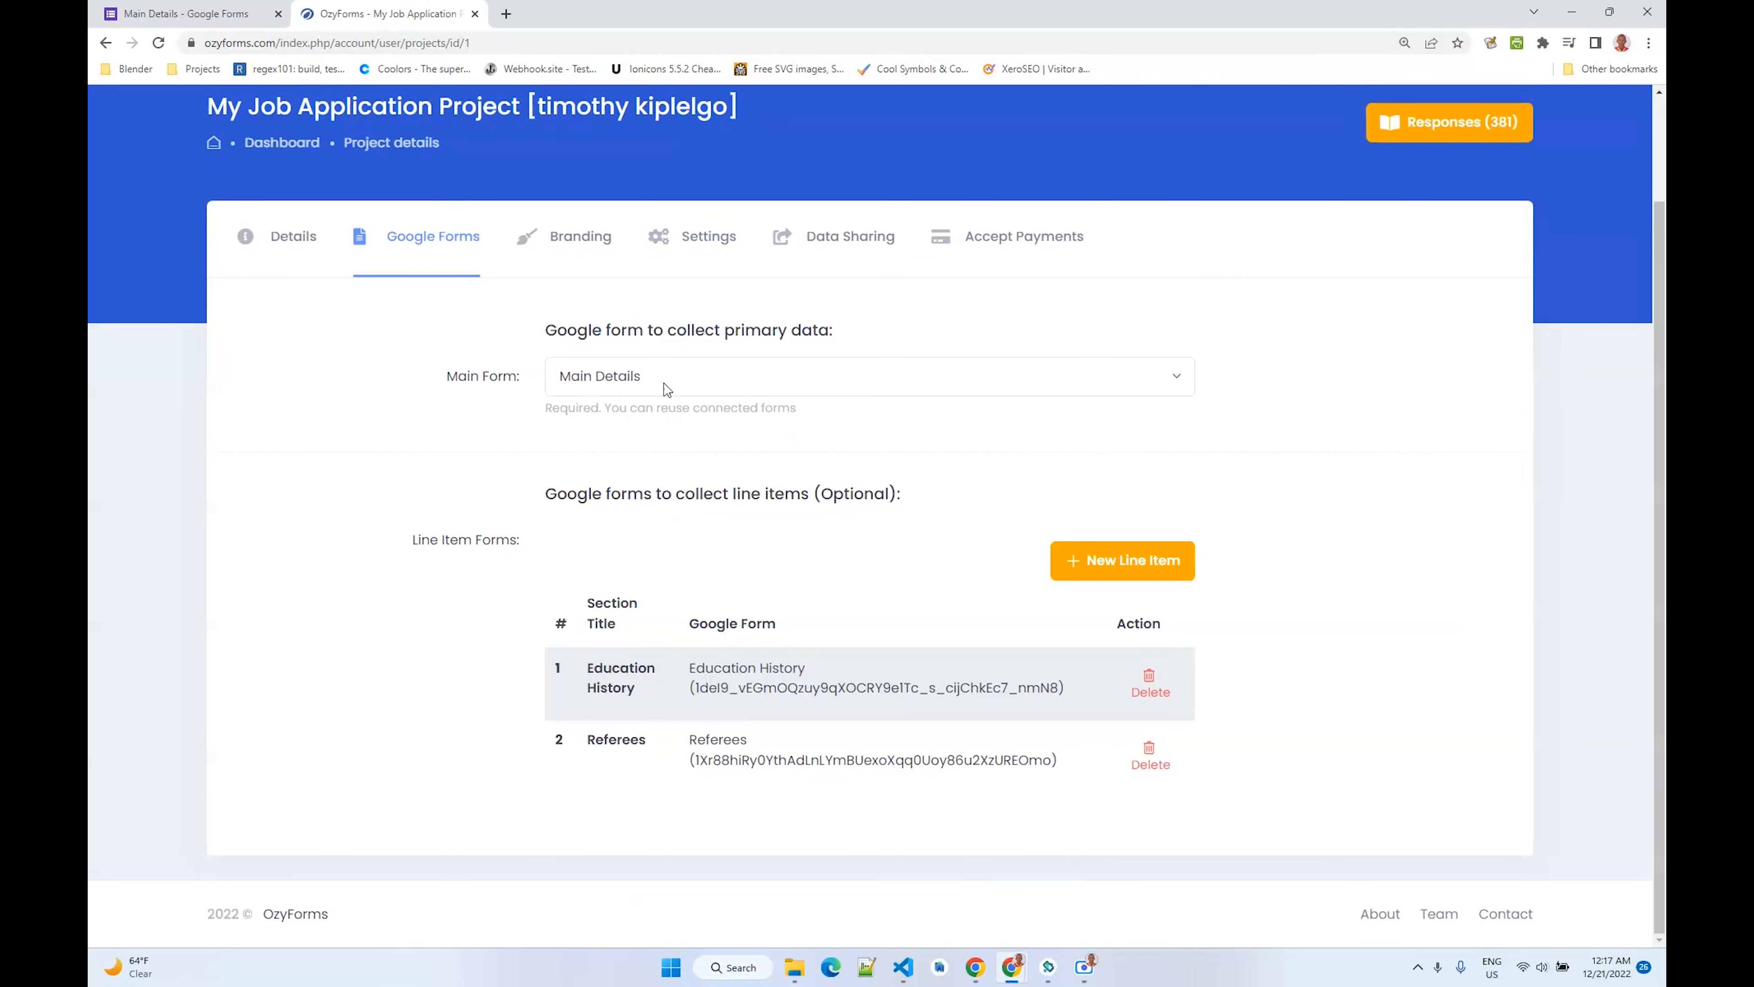
click(708, 252)
scroll(674, 475, down, 1)
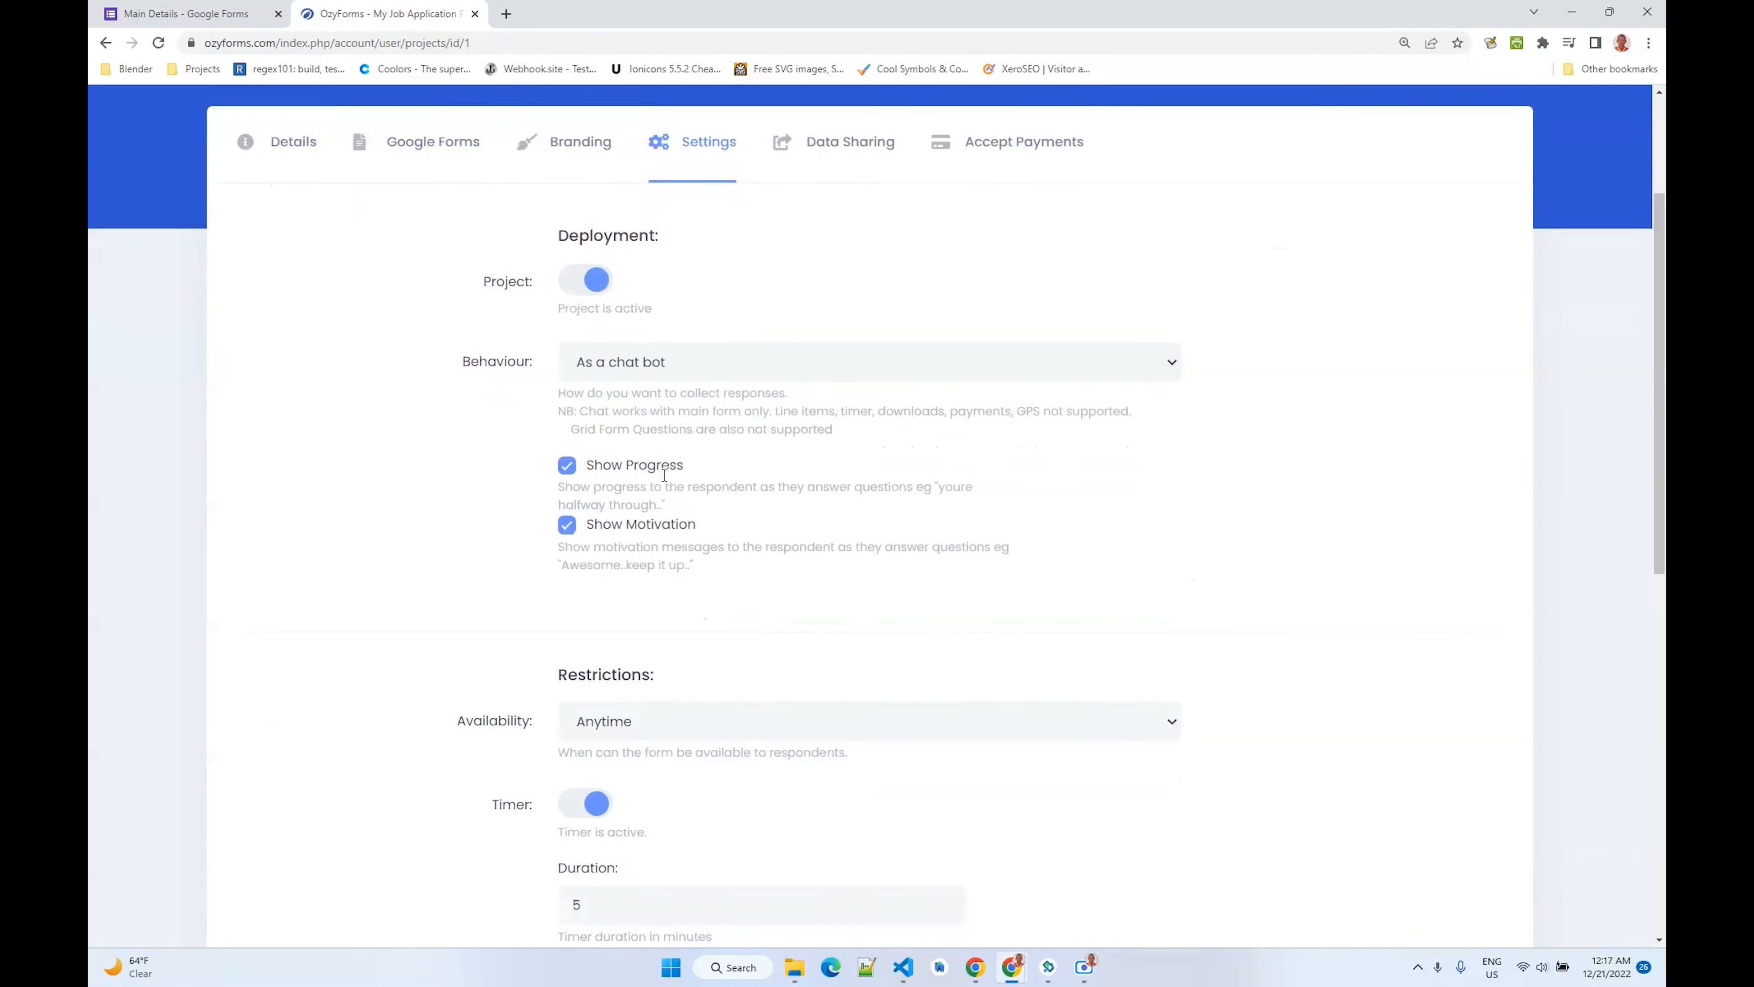
scroll(664, 475, up, 2)
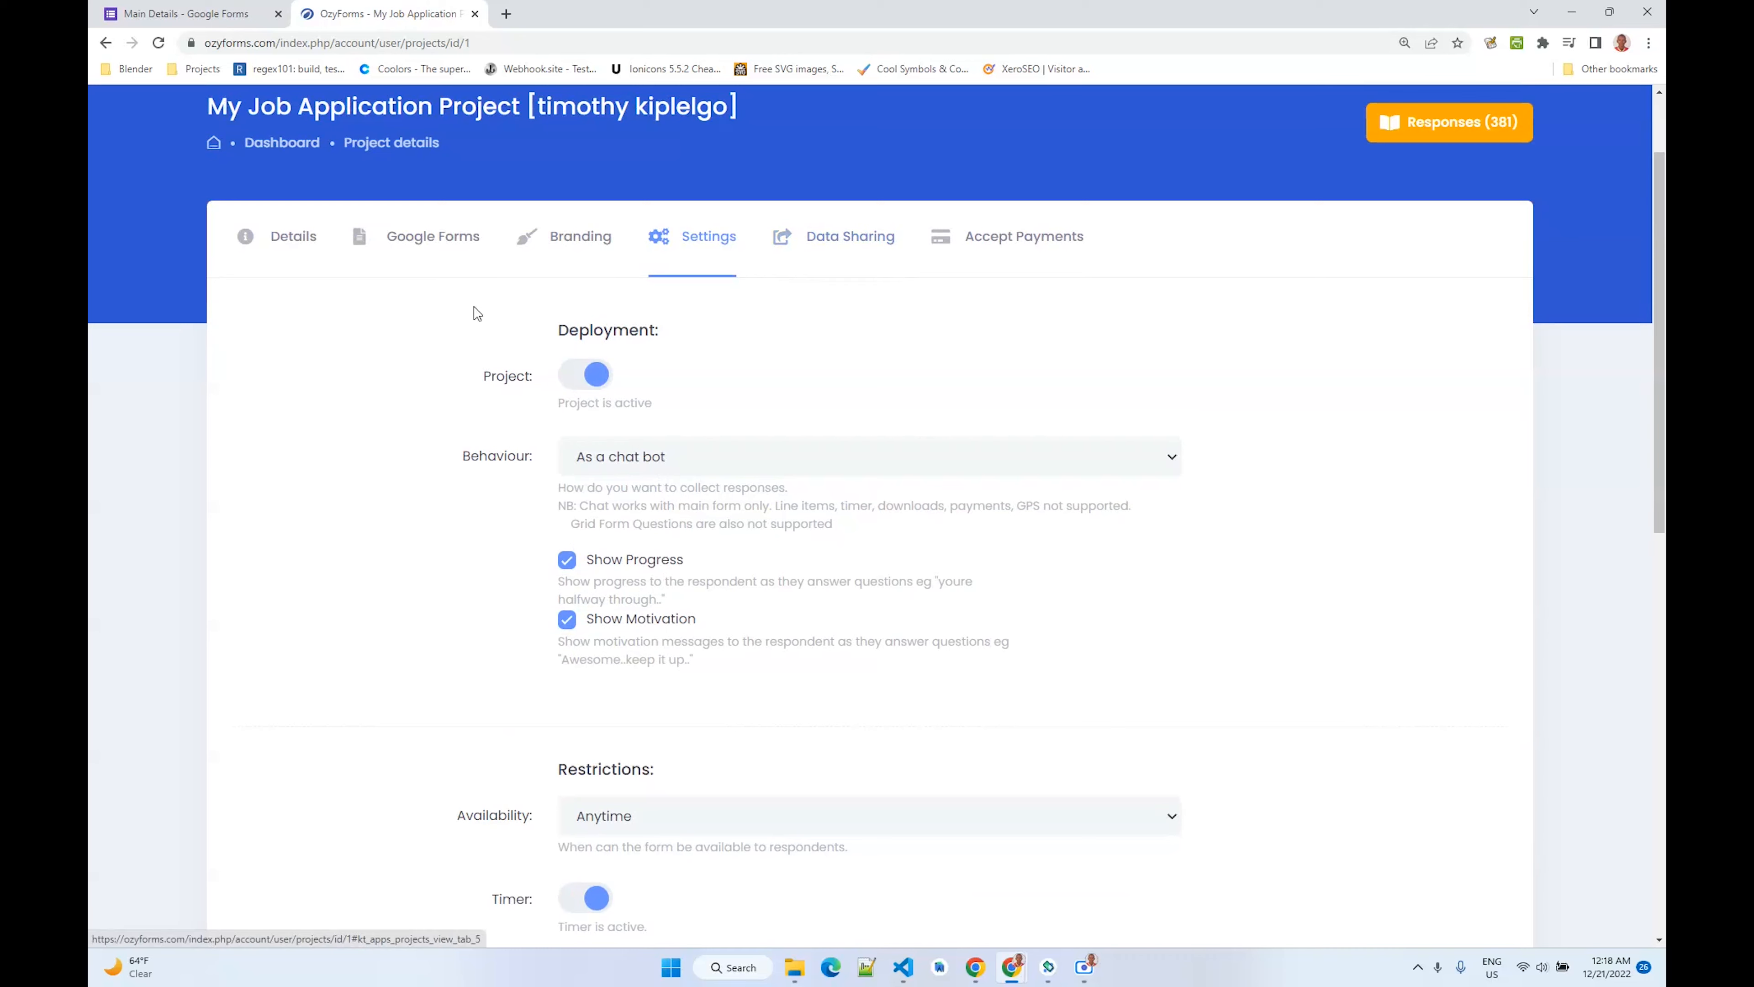
click(277, 266)
- Open the project's sharable link, start the survey, and get started in the chat bot
scroll(581, 379, down, 1)
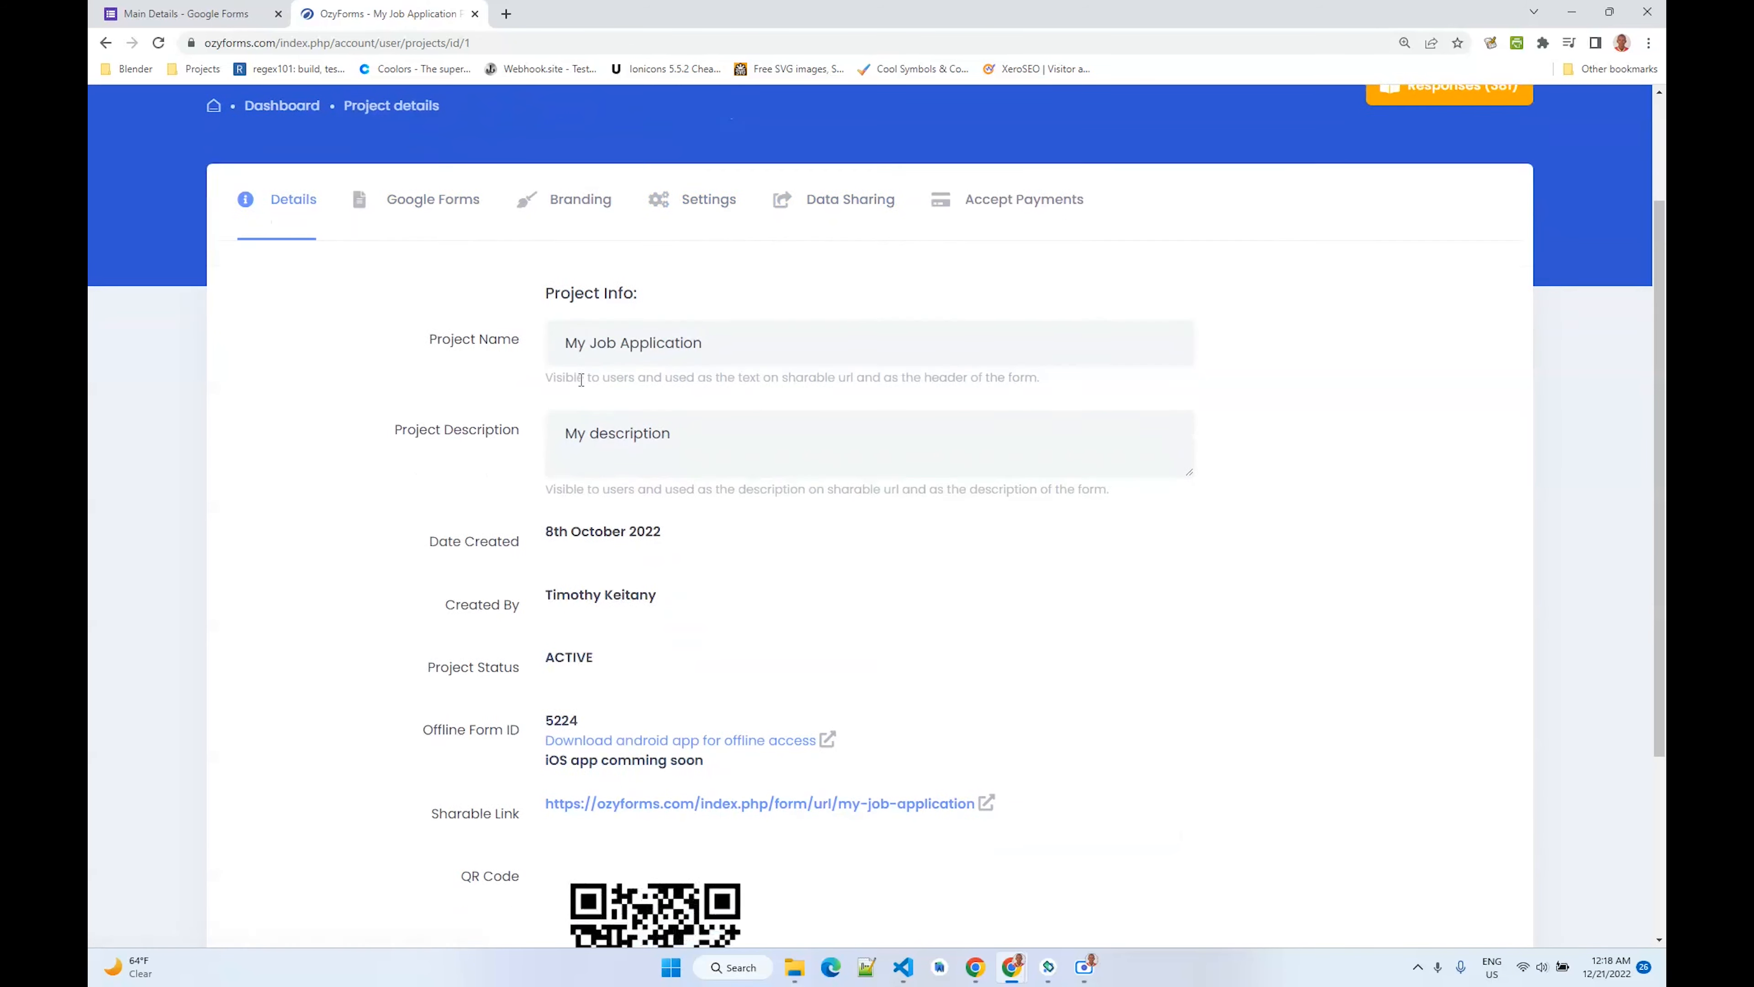
scroll(581, 379, down, 5)
click(664, 528)
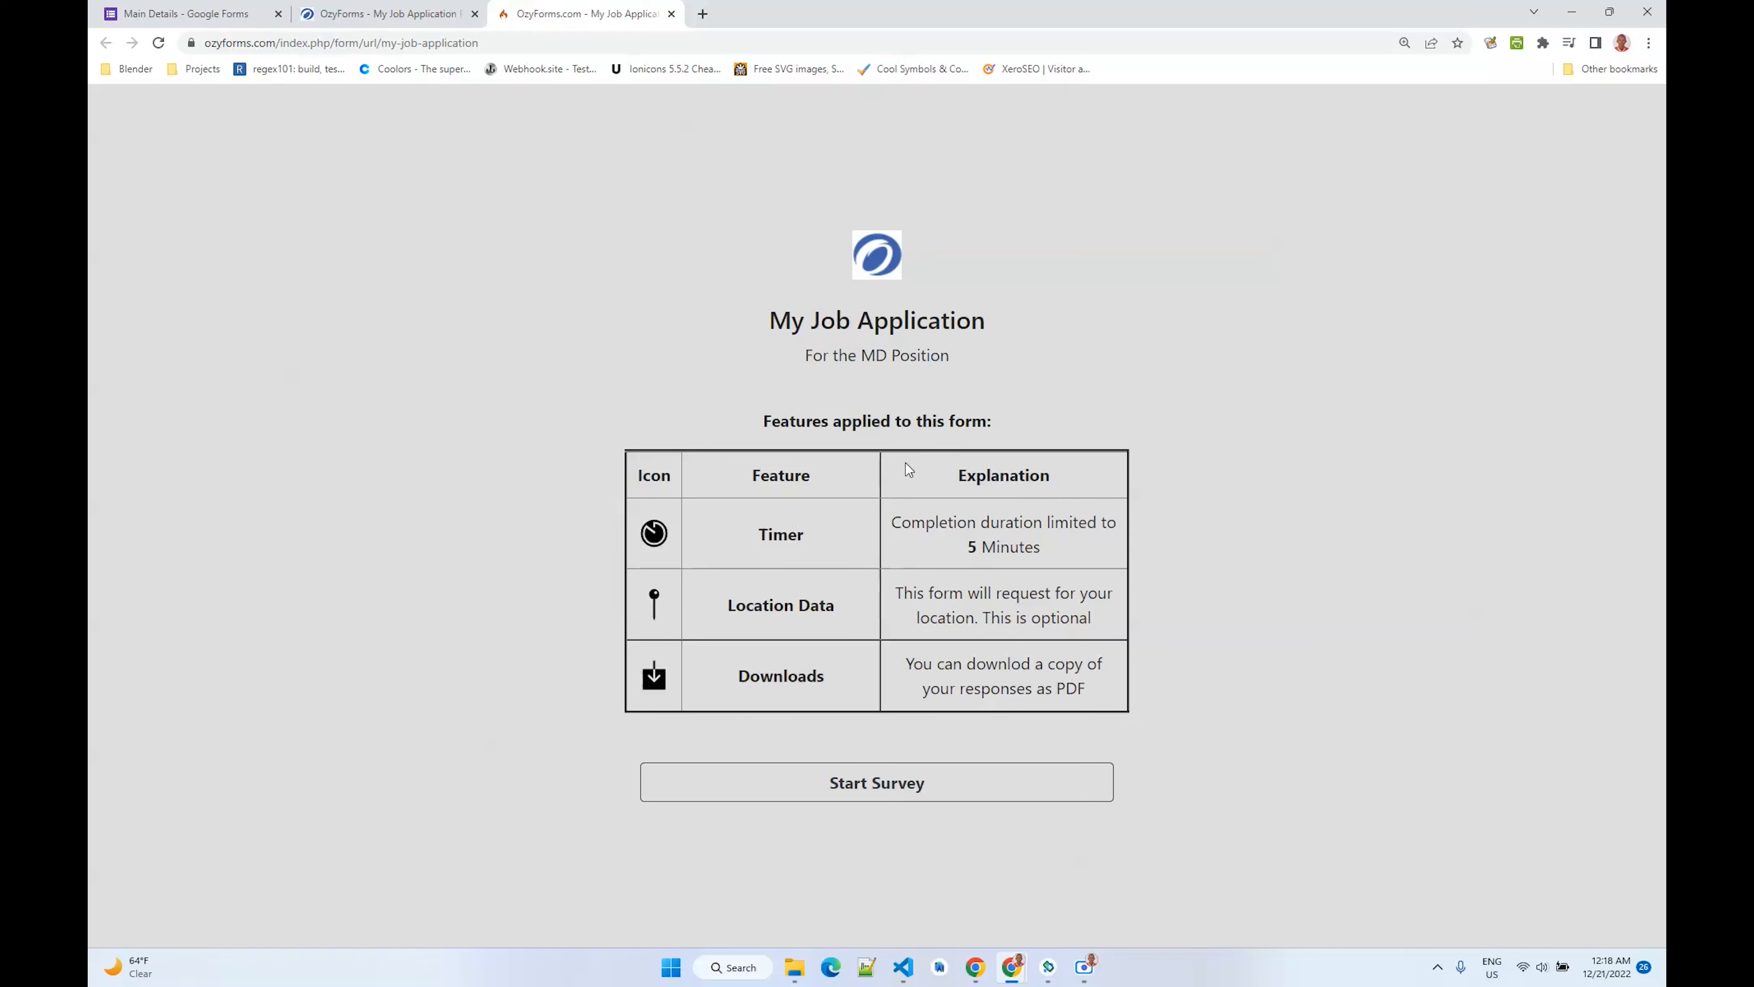
click(870, 784)
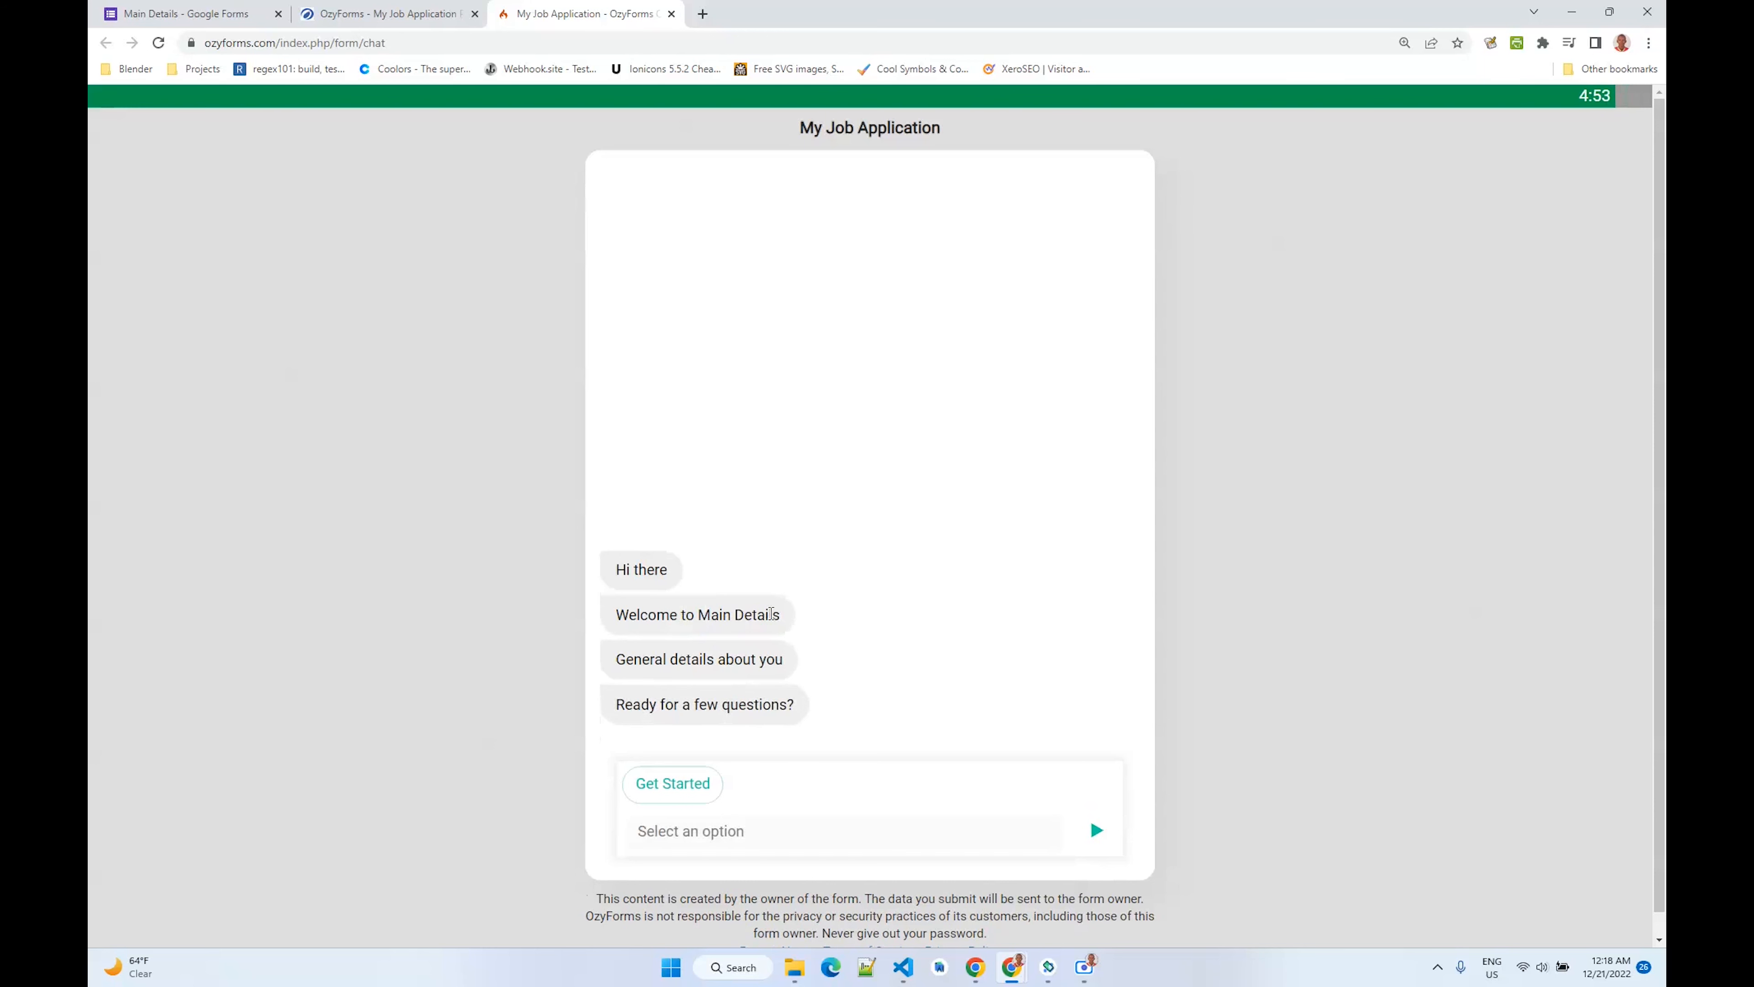
click(673, 785)
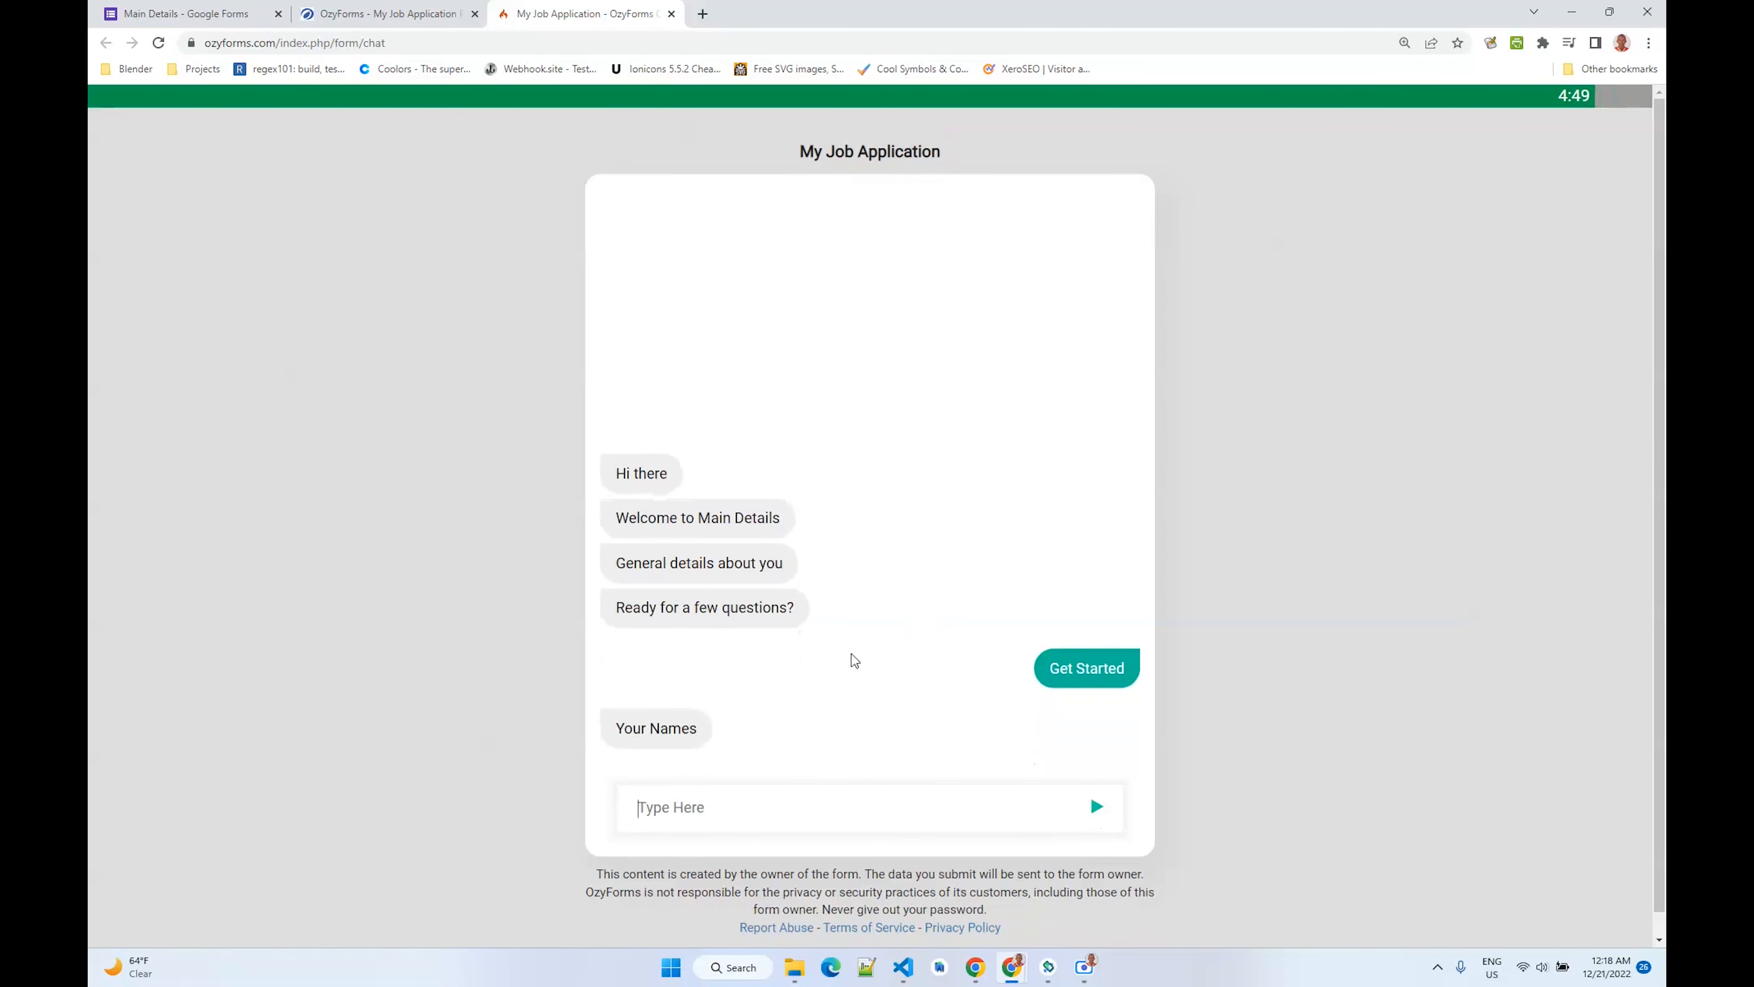
- Compare the chat questions with the Main Details Google Form questions, then return to the chat
key(ctrl+1)
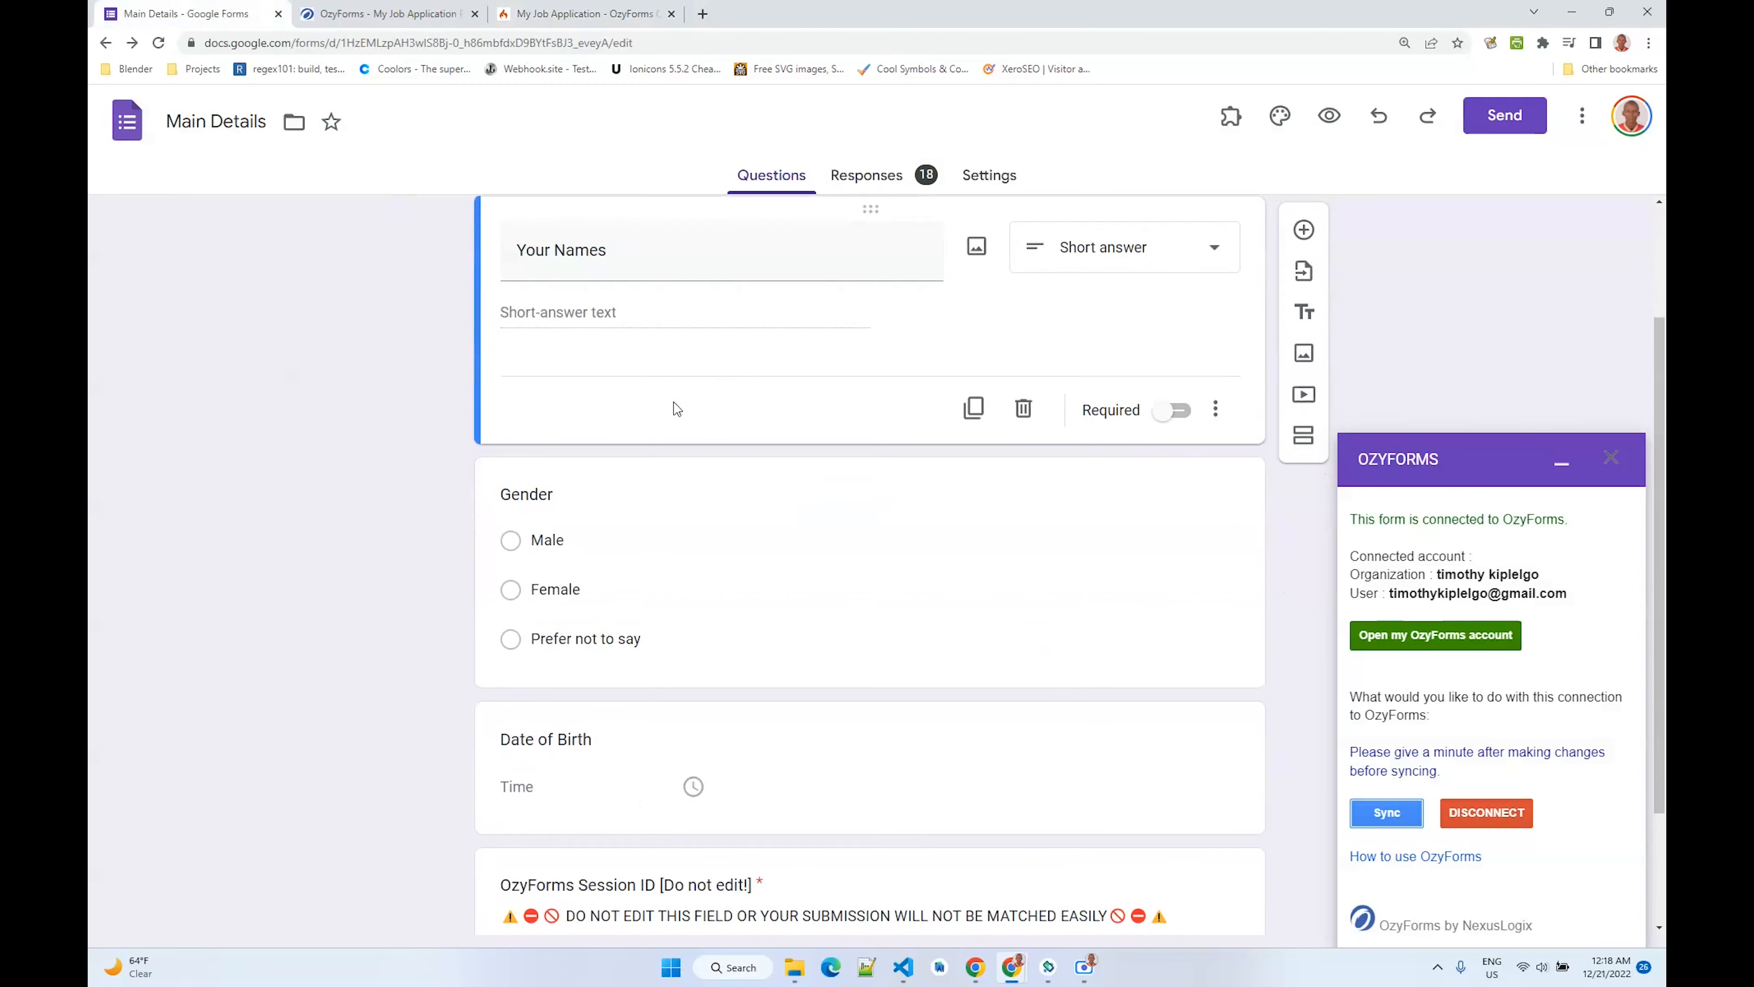
scroll(556, 420, down, 4)
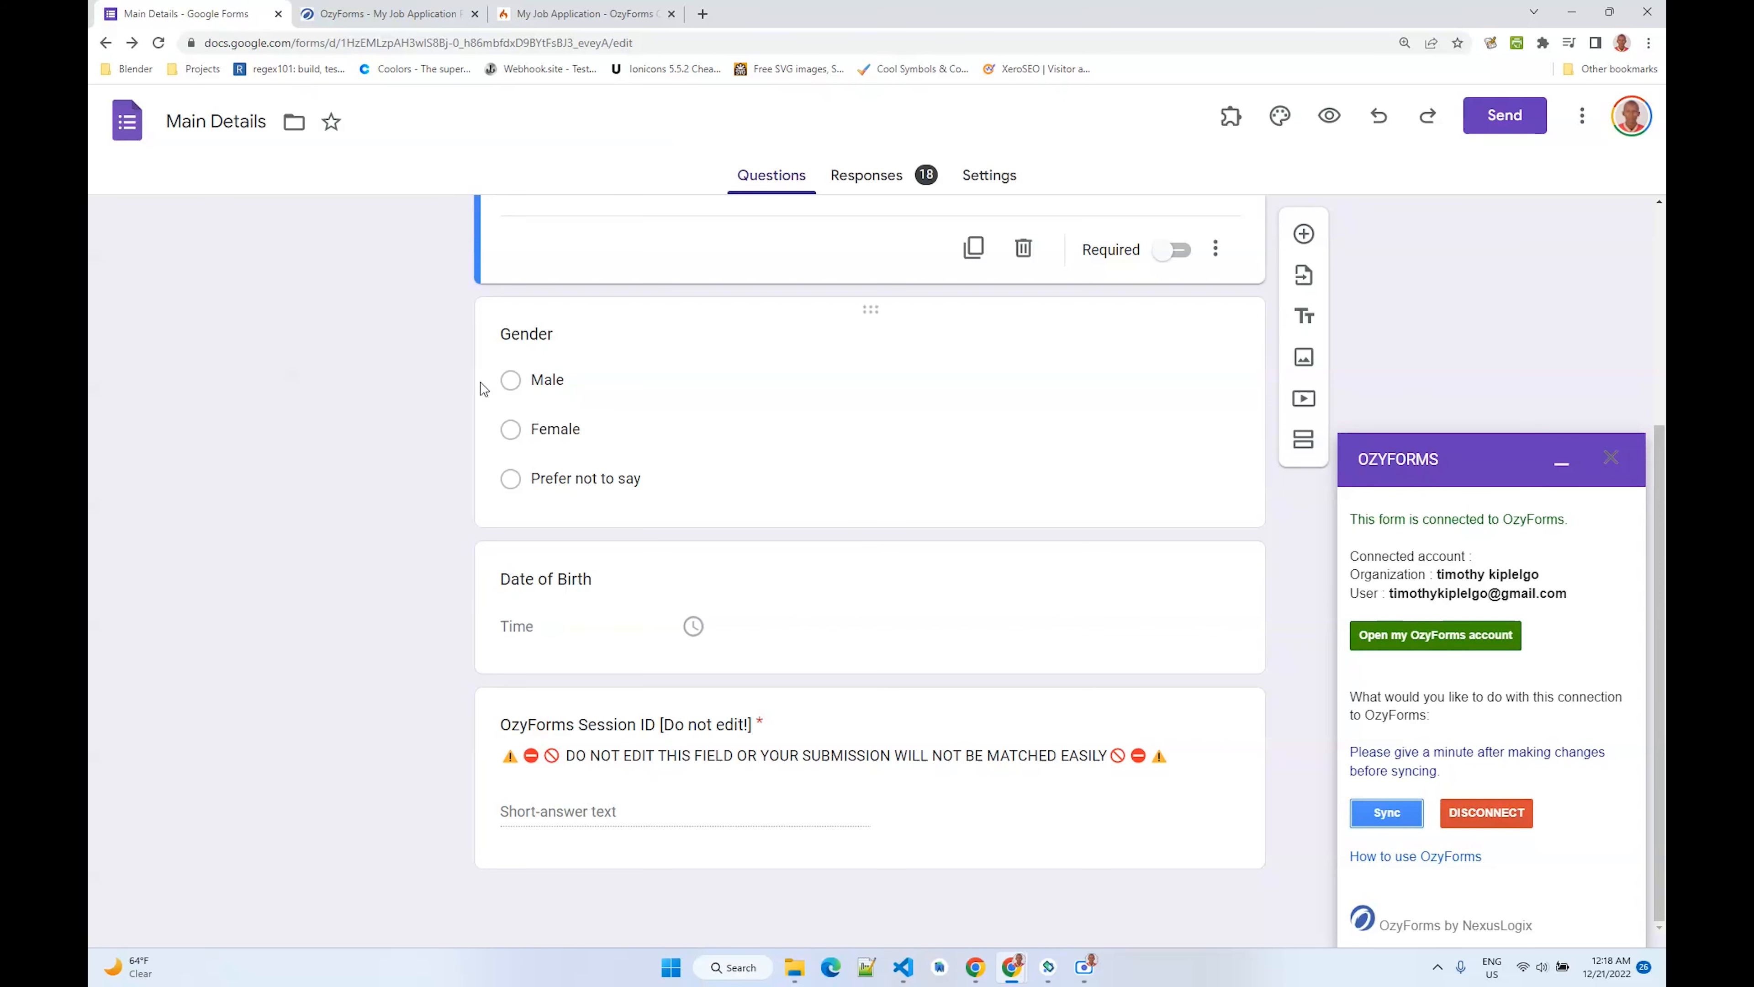
key(ctrl+3)
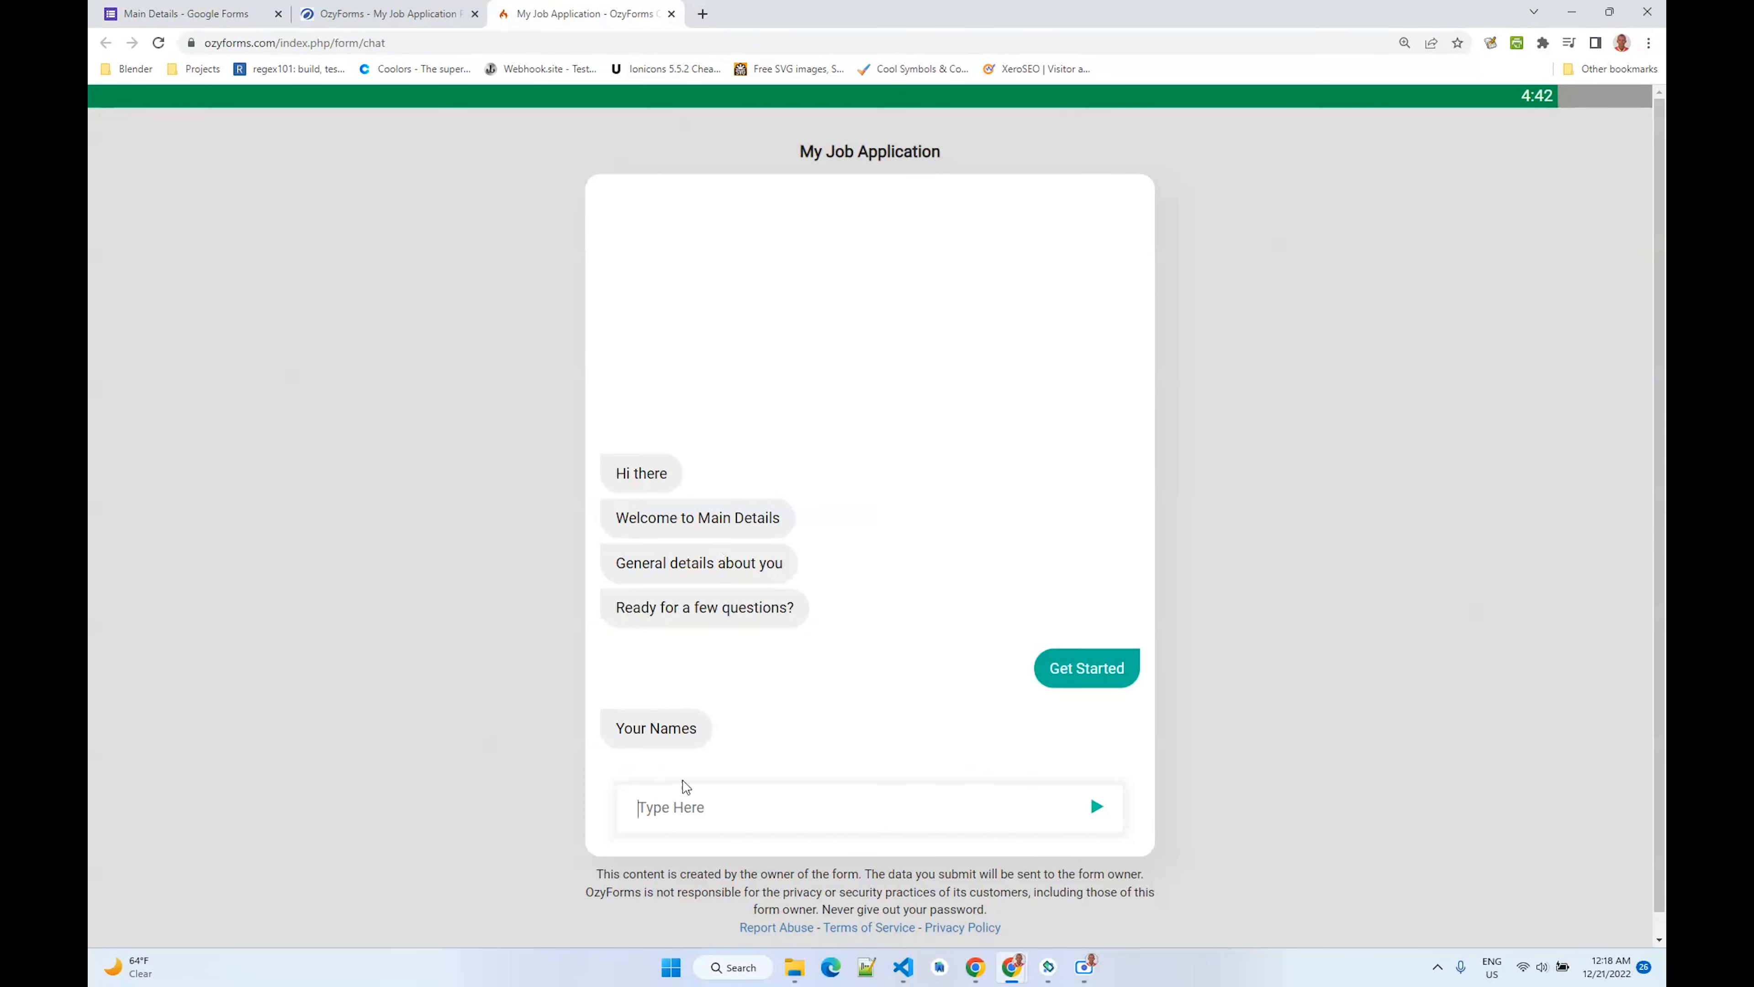
- Answer the names question with Timohy and choose Male for gender in the chat
text(Timohy)
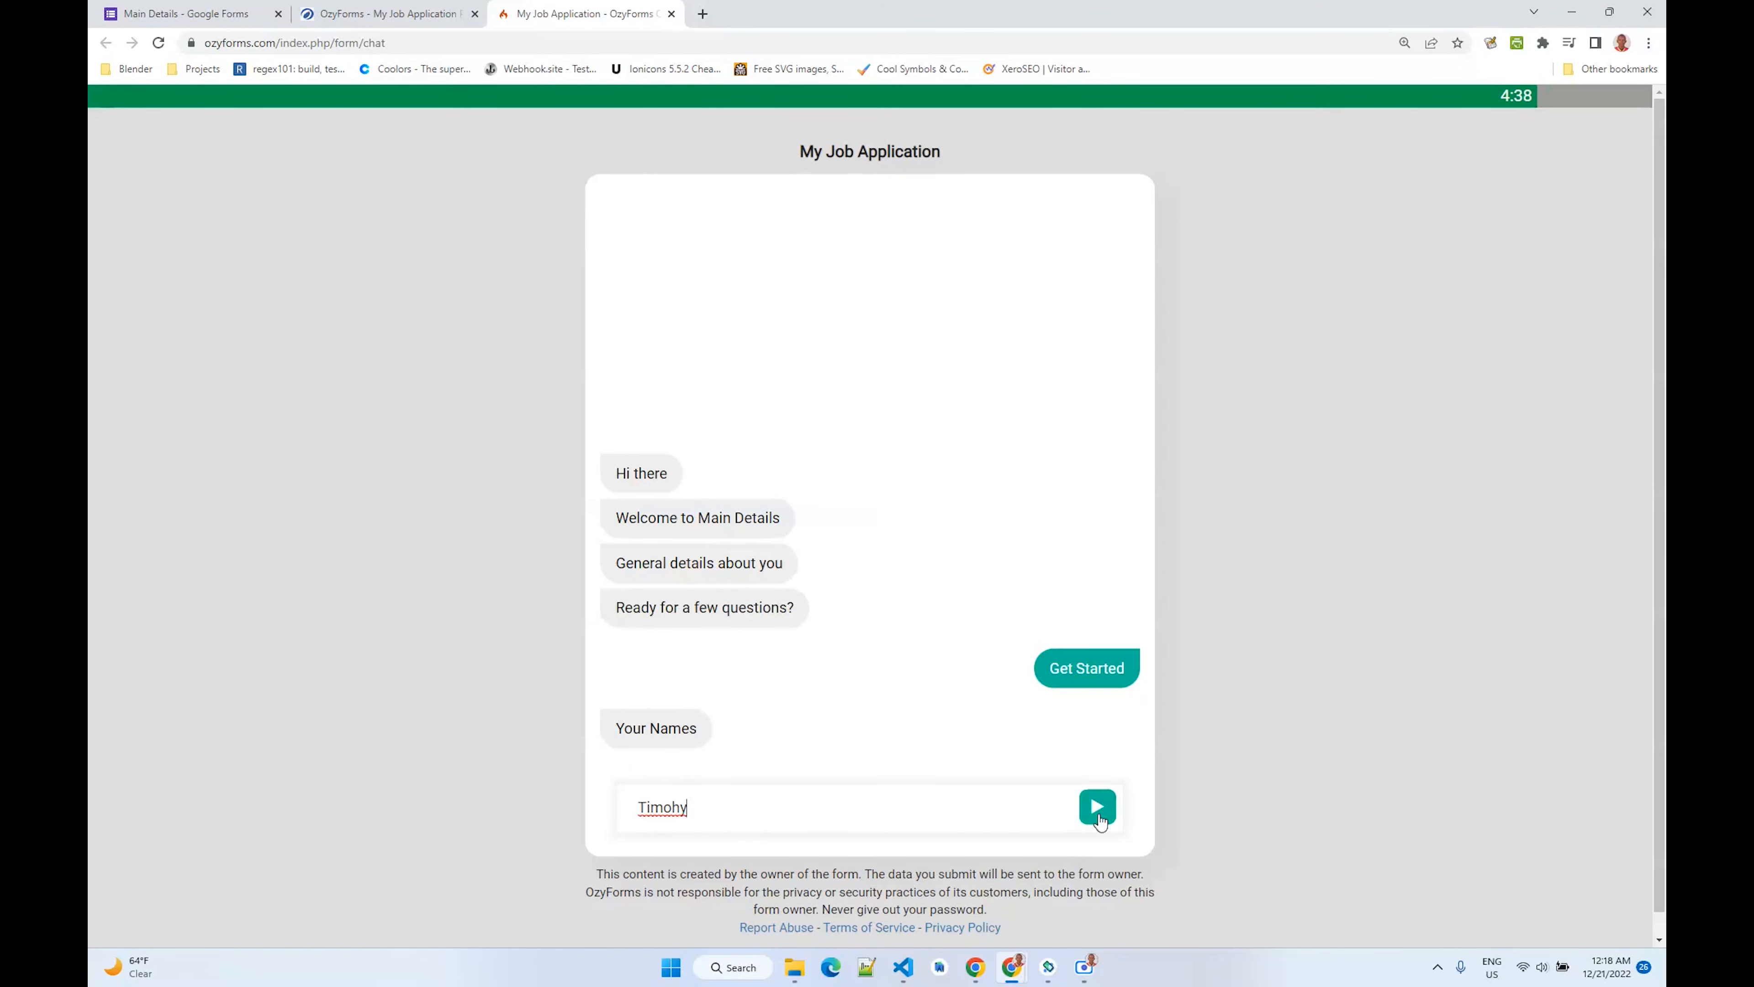
click(1097, 806)
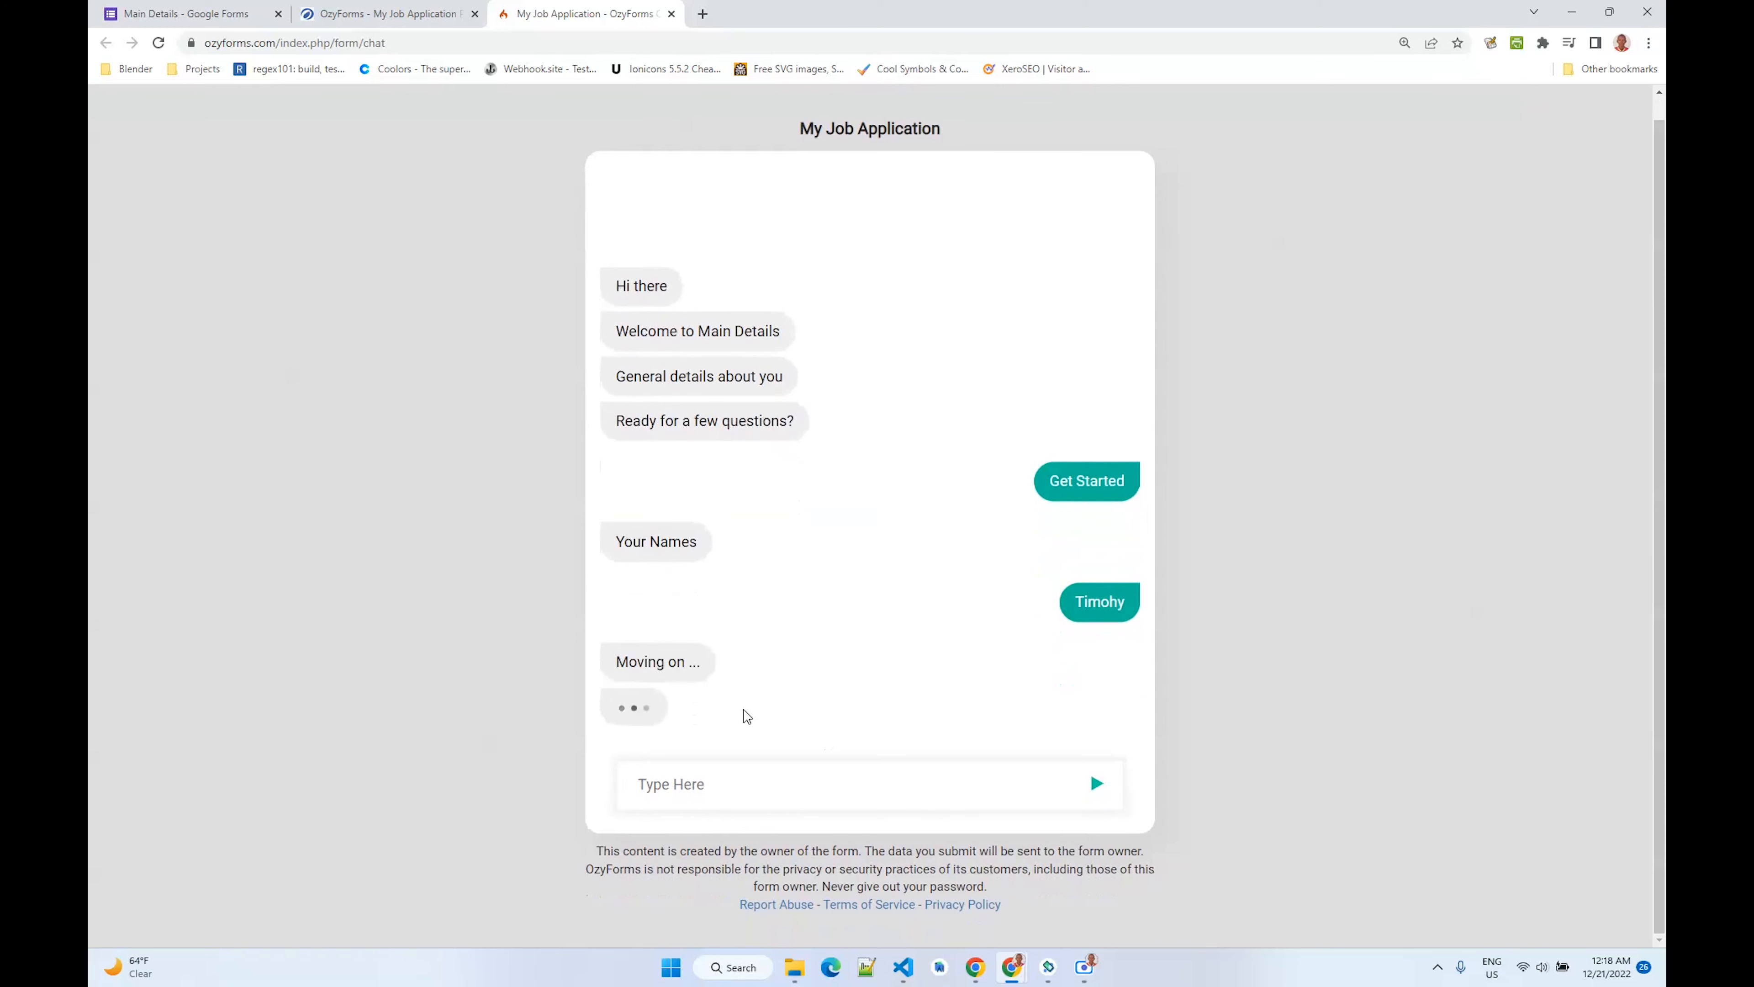
click(666, 789)
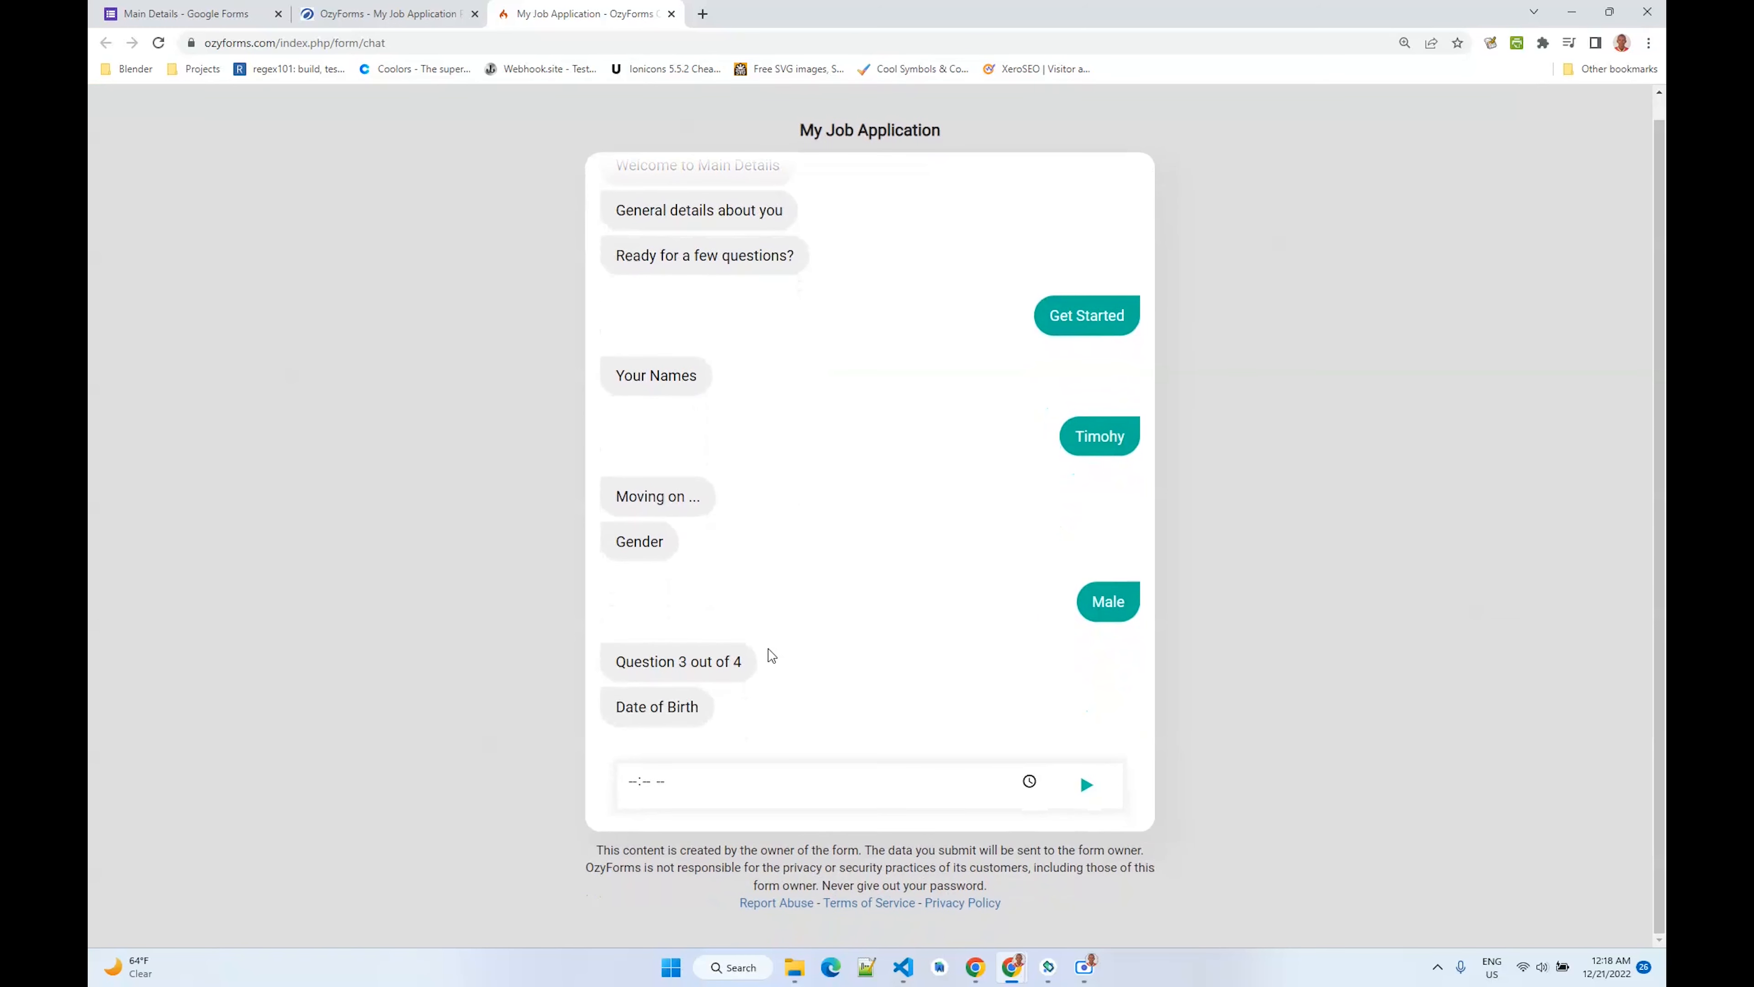
- Pick 02:18 as the date of birth time and send it
click(1029, 781)
click(648, 592)
click(876, 644)
click(1077, 788)
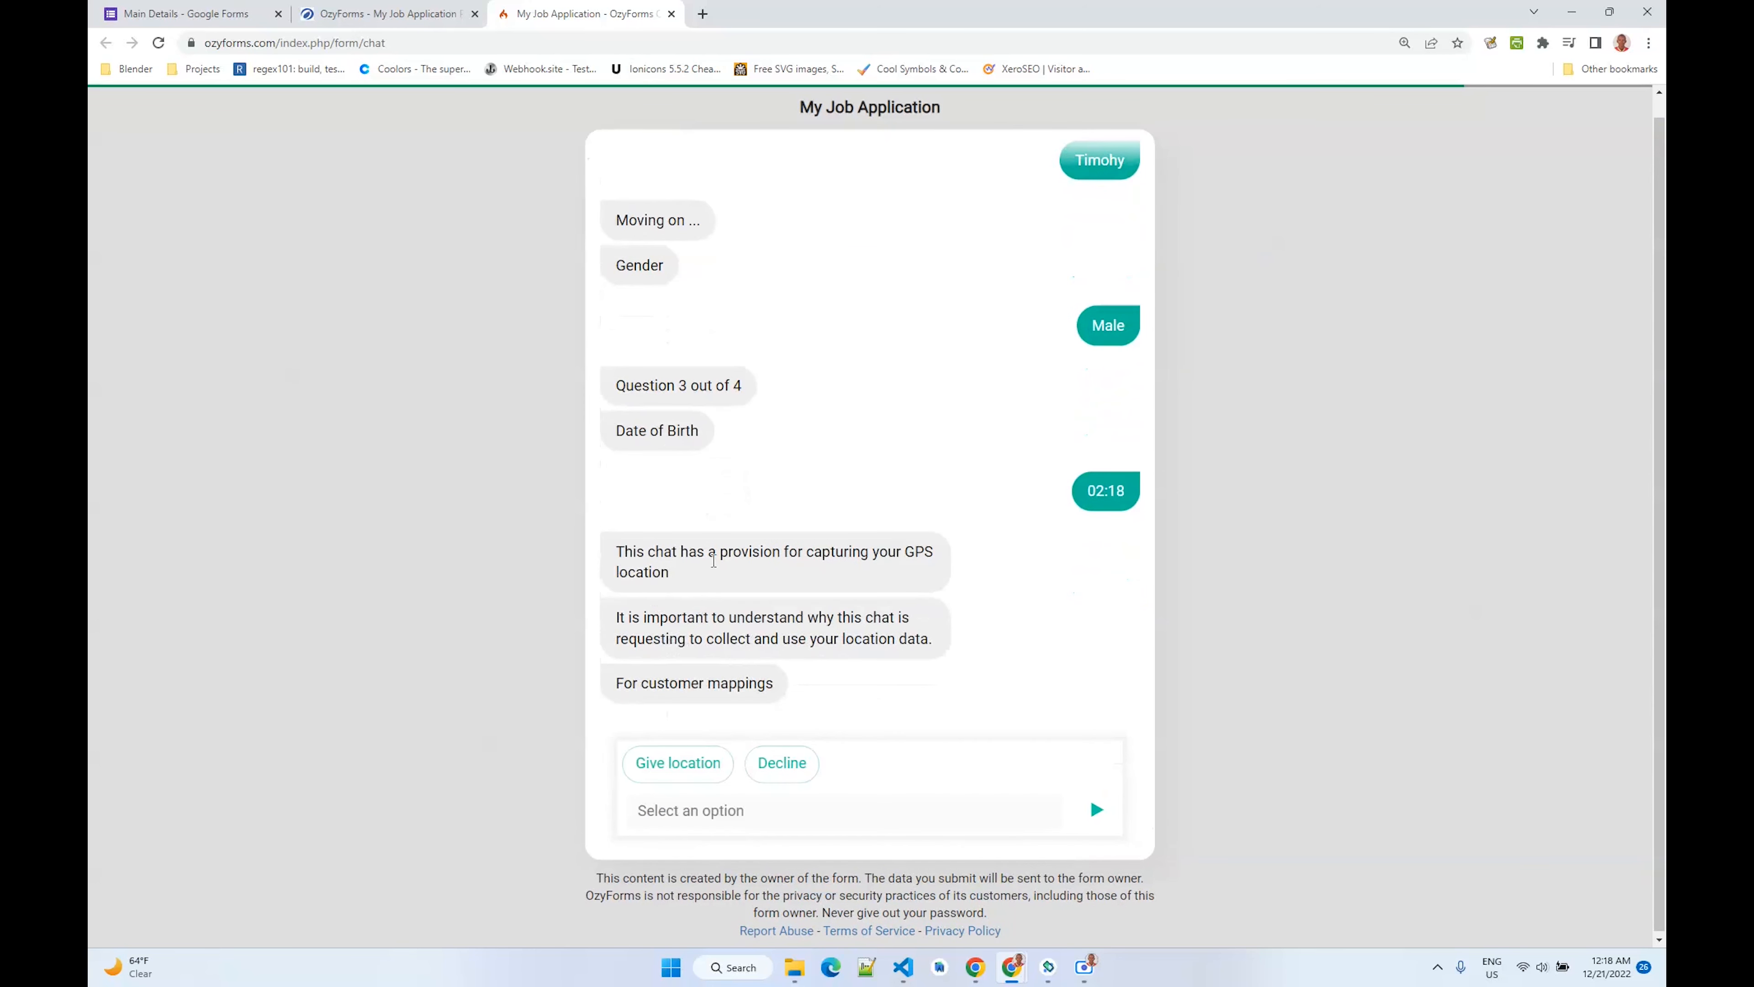
- Give location in the chat and submit the responses
click(680, 762)
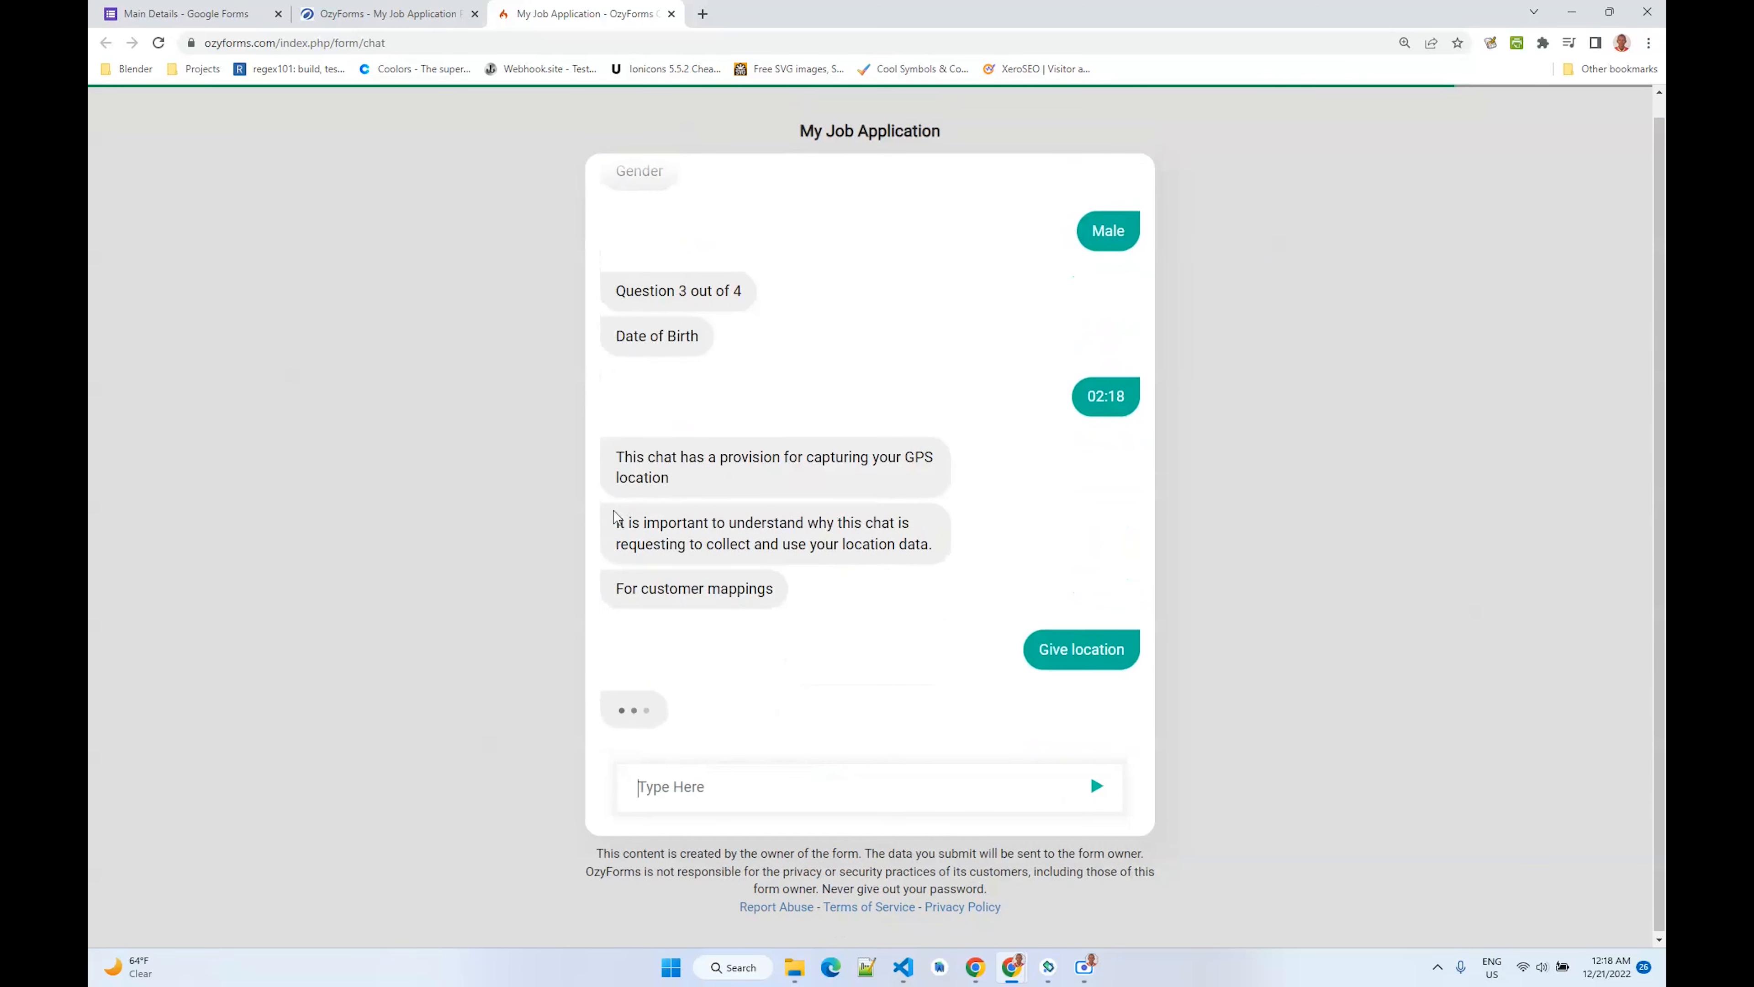
click(658, 762)
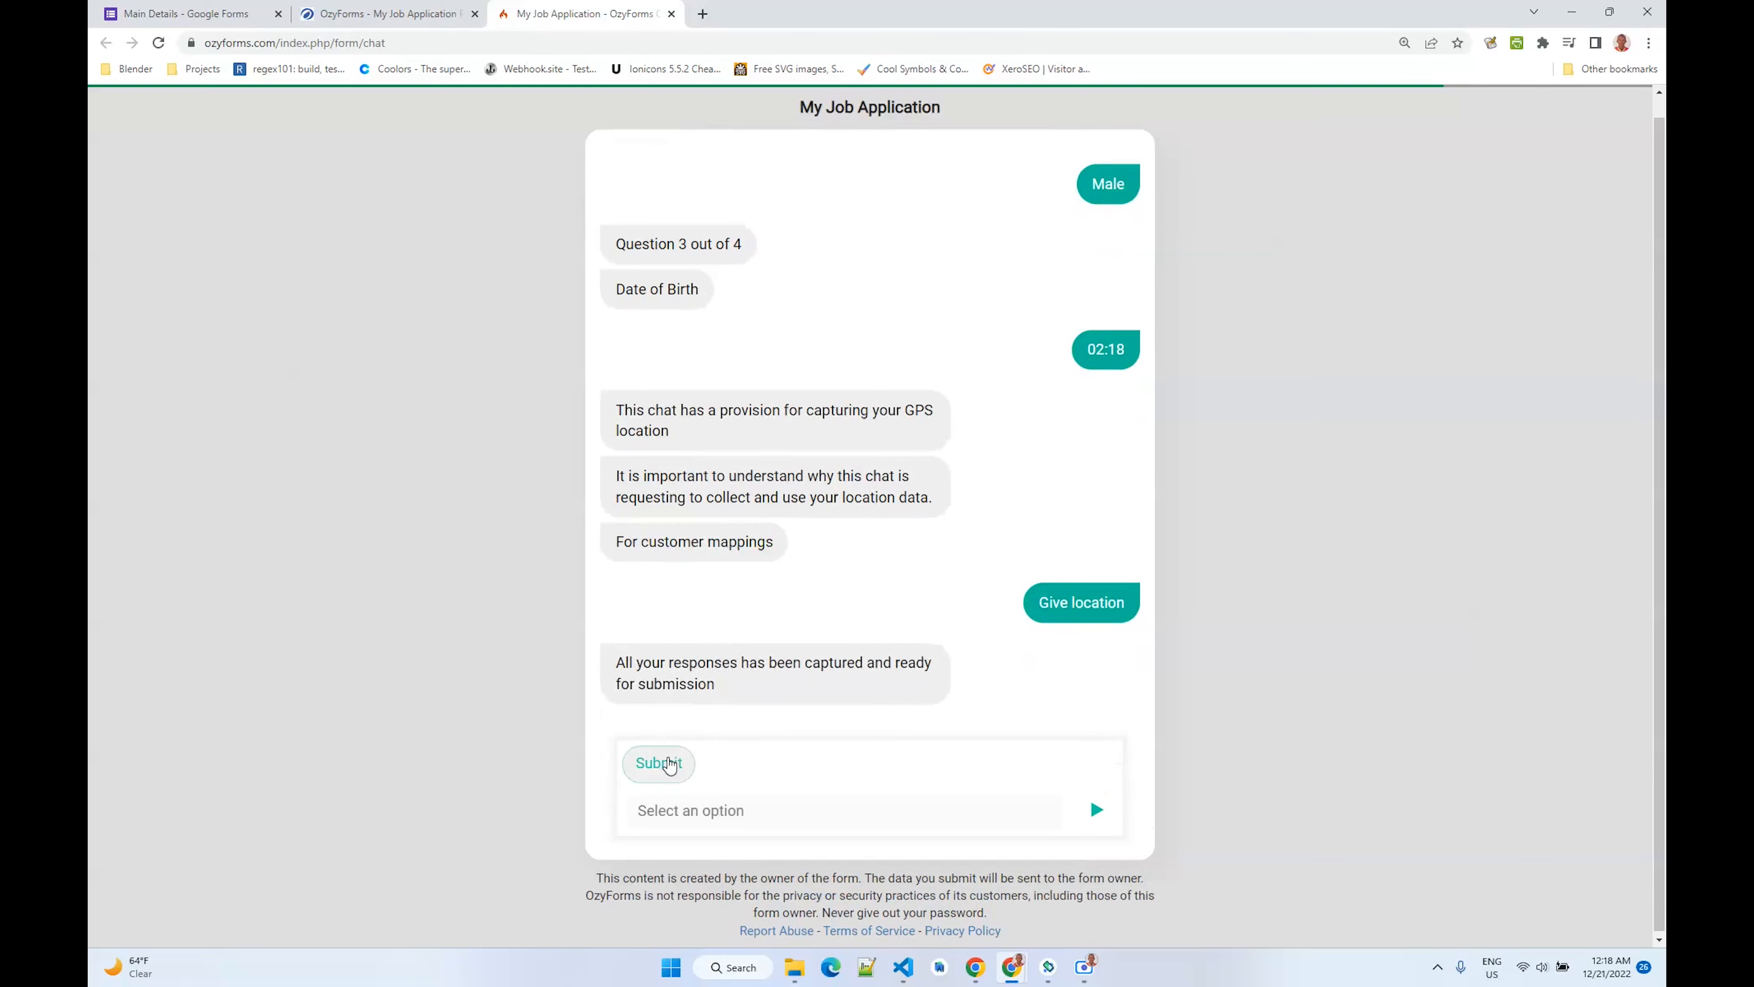
click(955, 556)
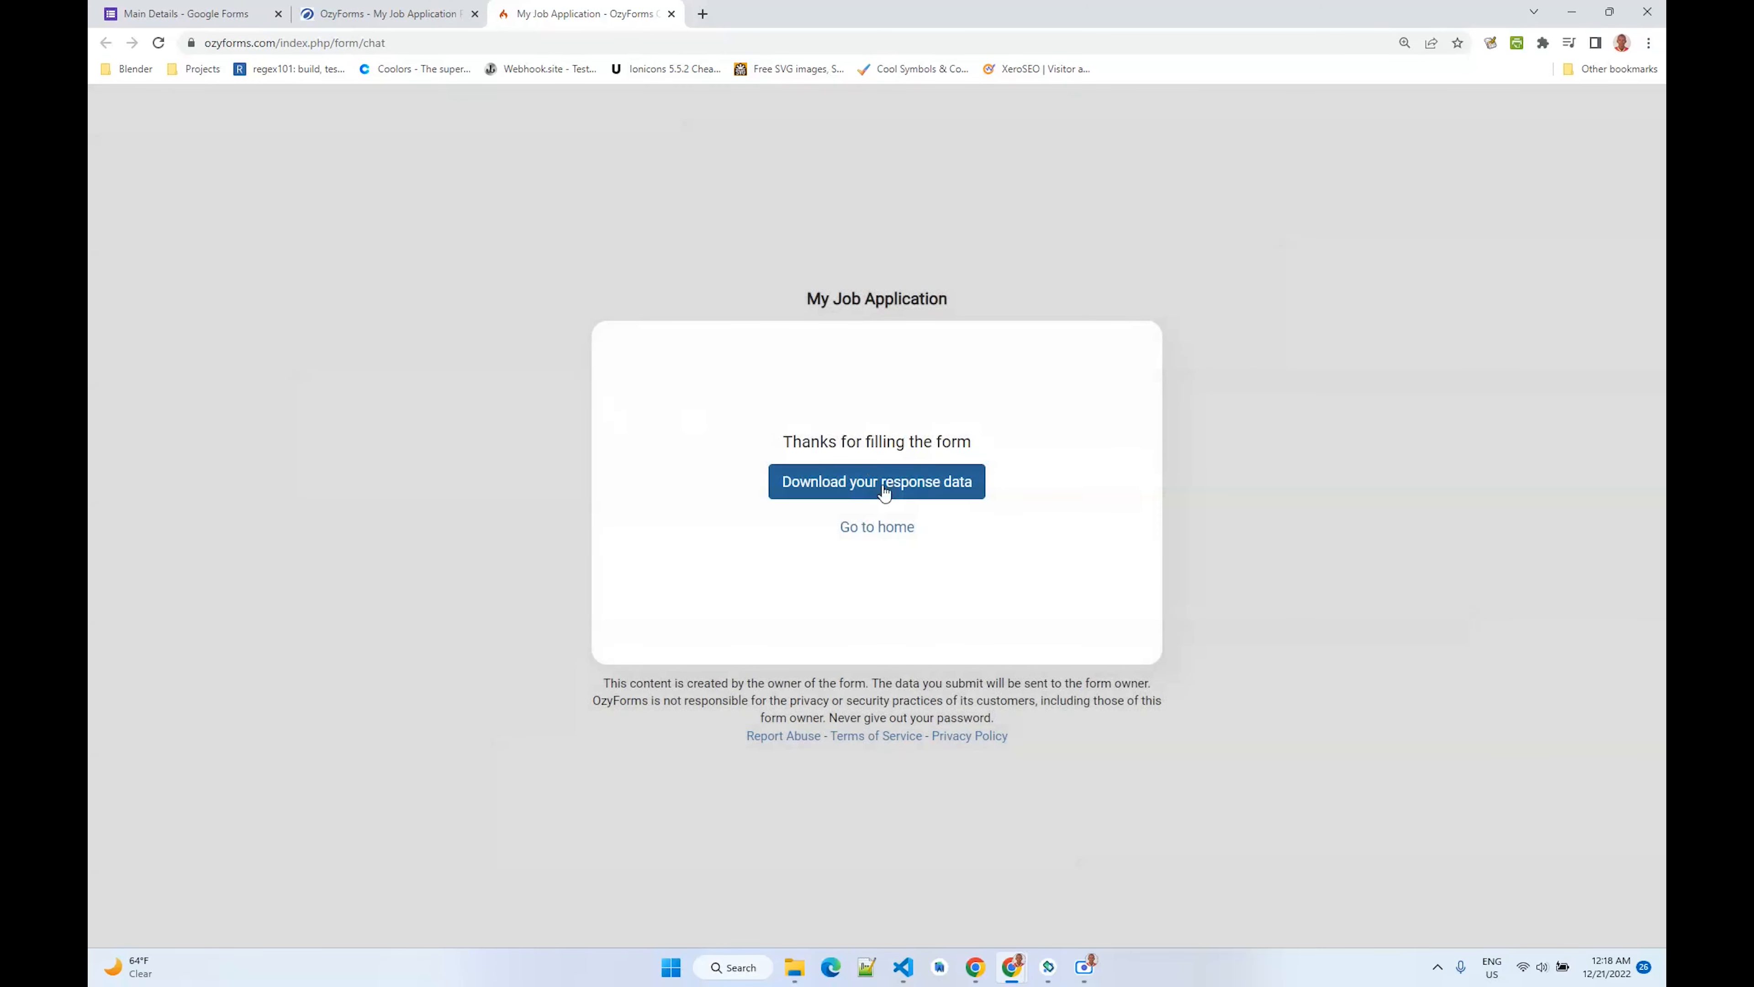
- Download the chat's response data PDF, open it, and switch to the Main Details Google Form tab
click(841, 485)
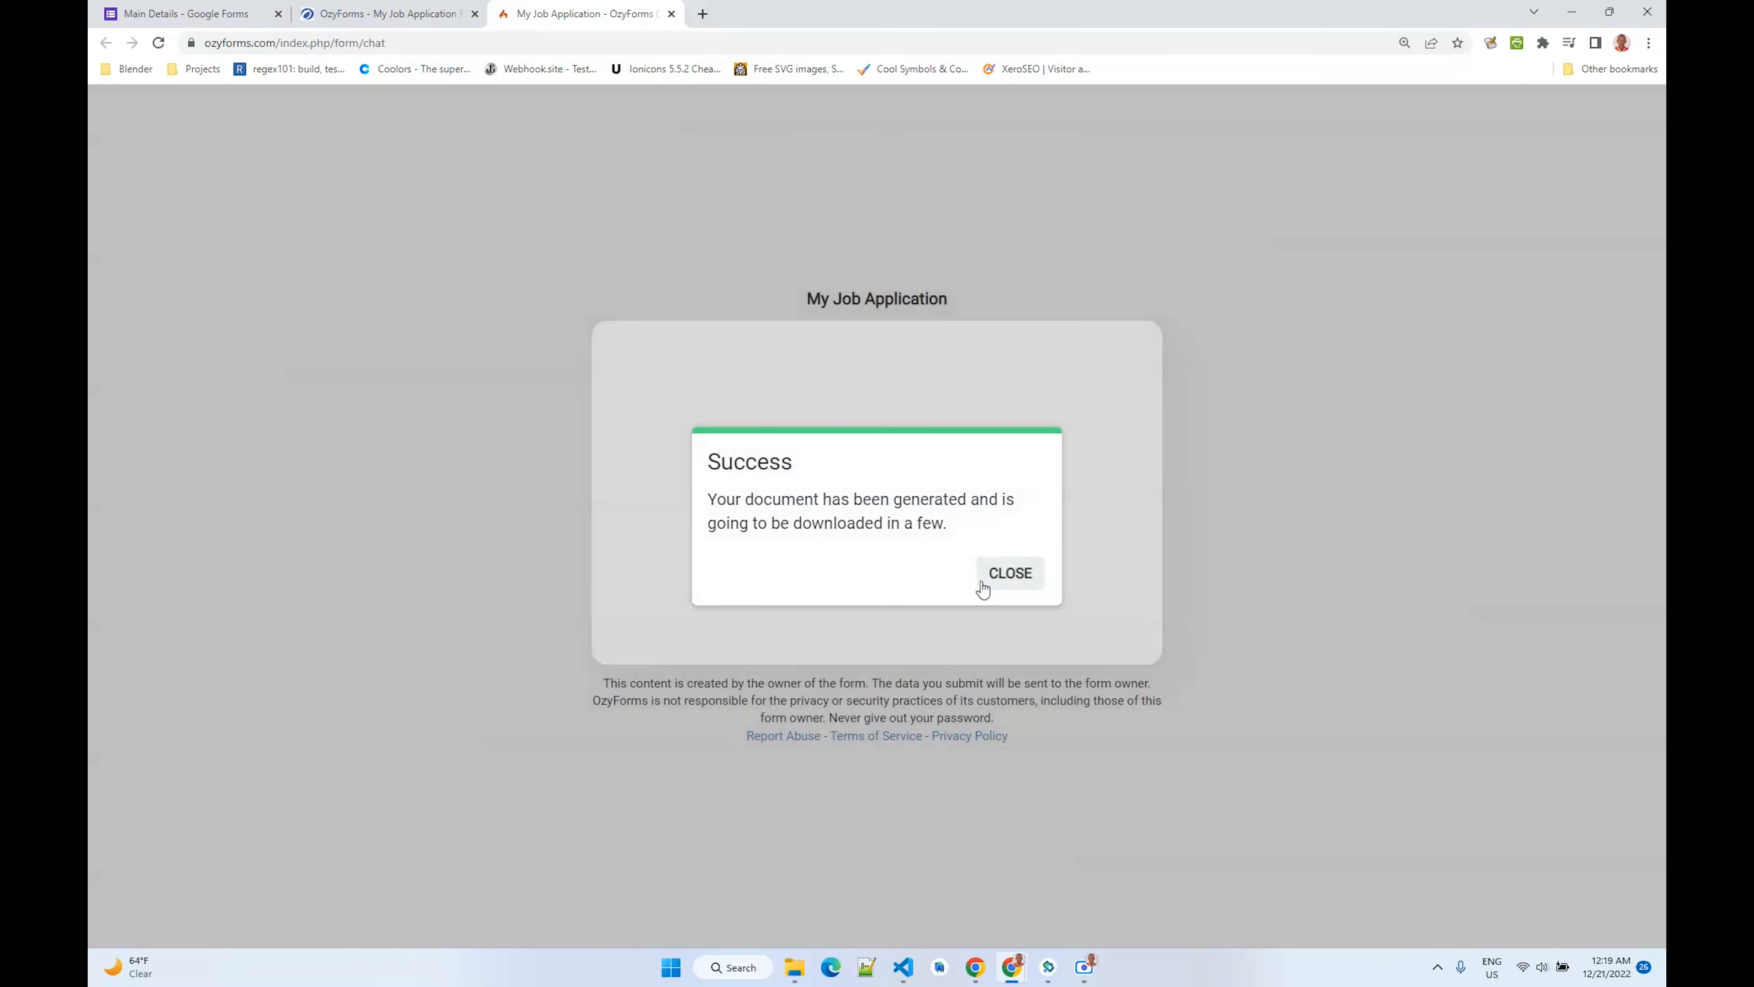
click(984, 581)
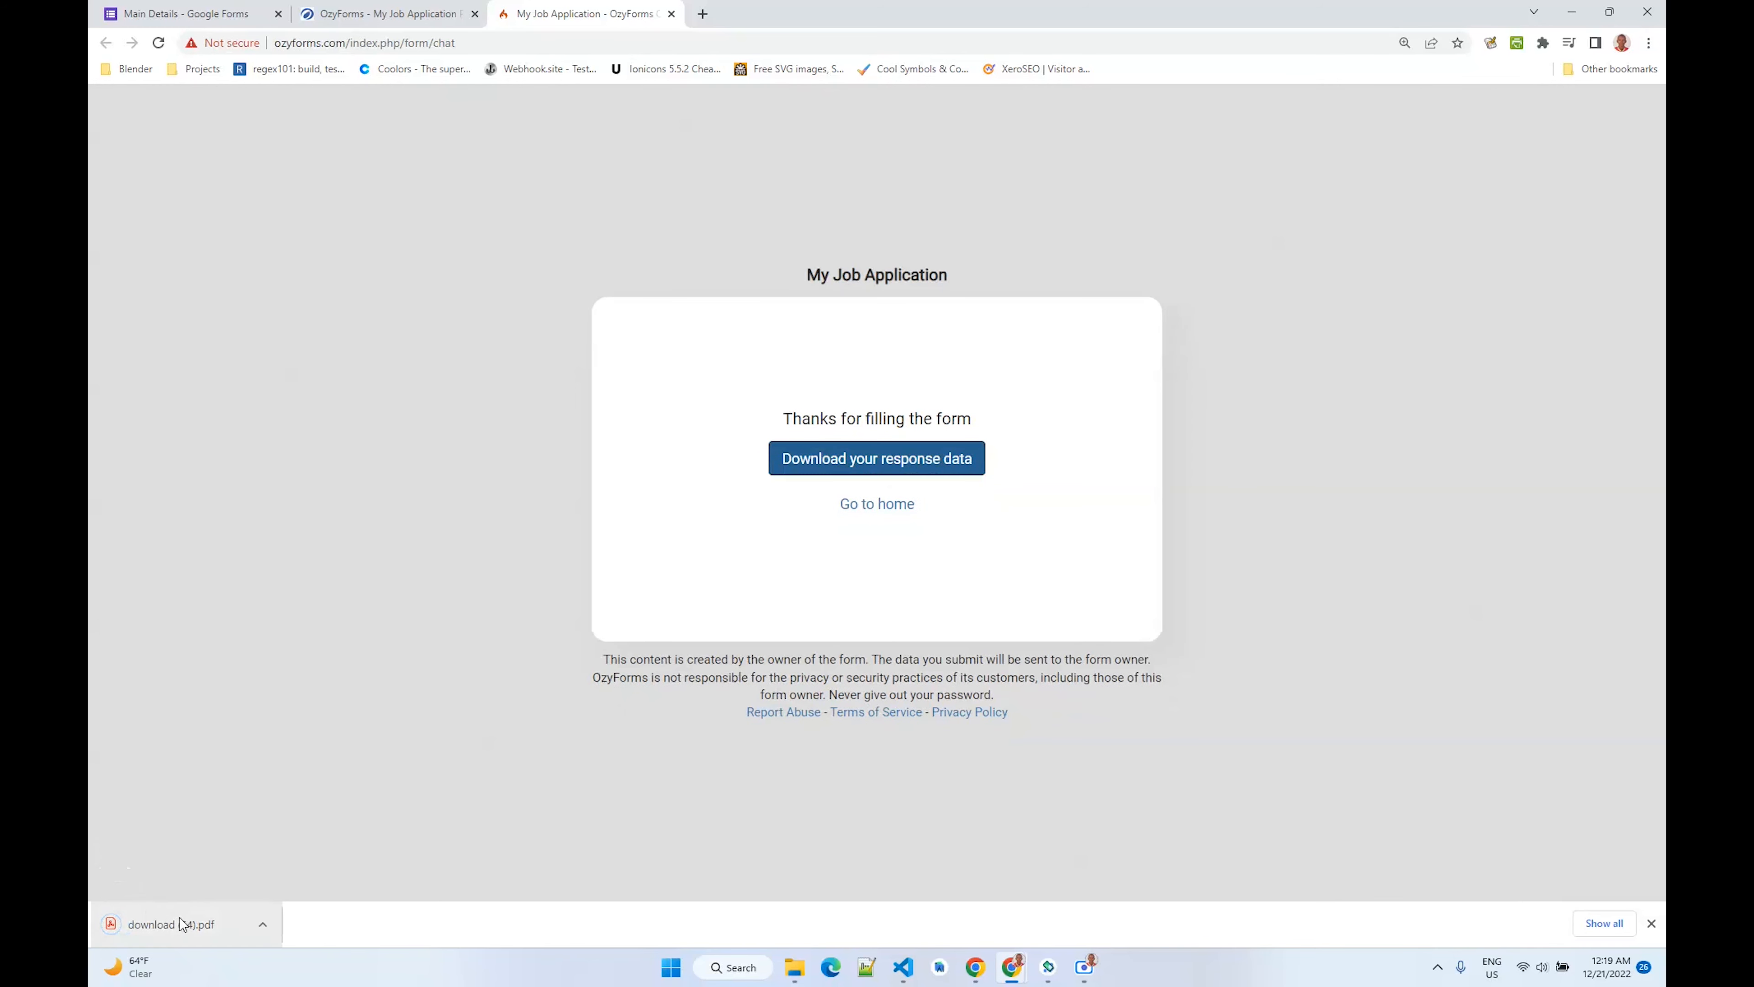
click(186, 925)
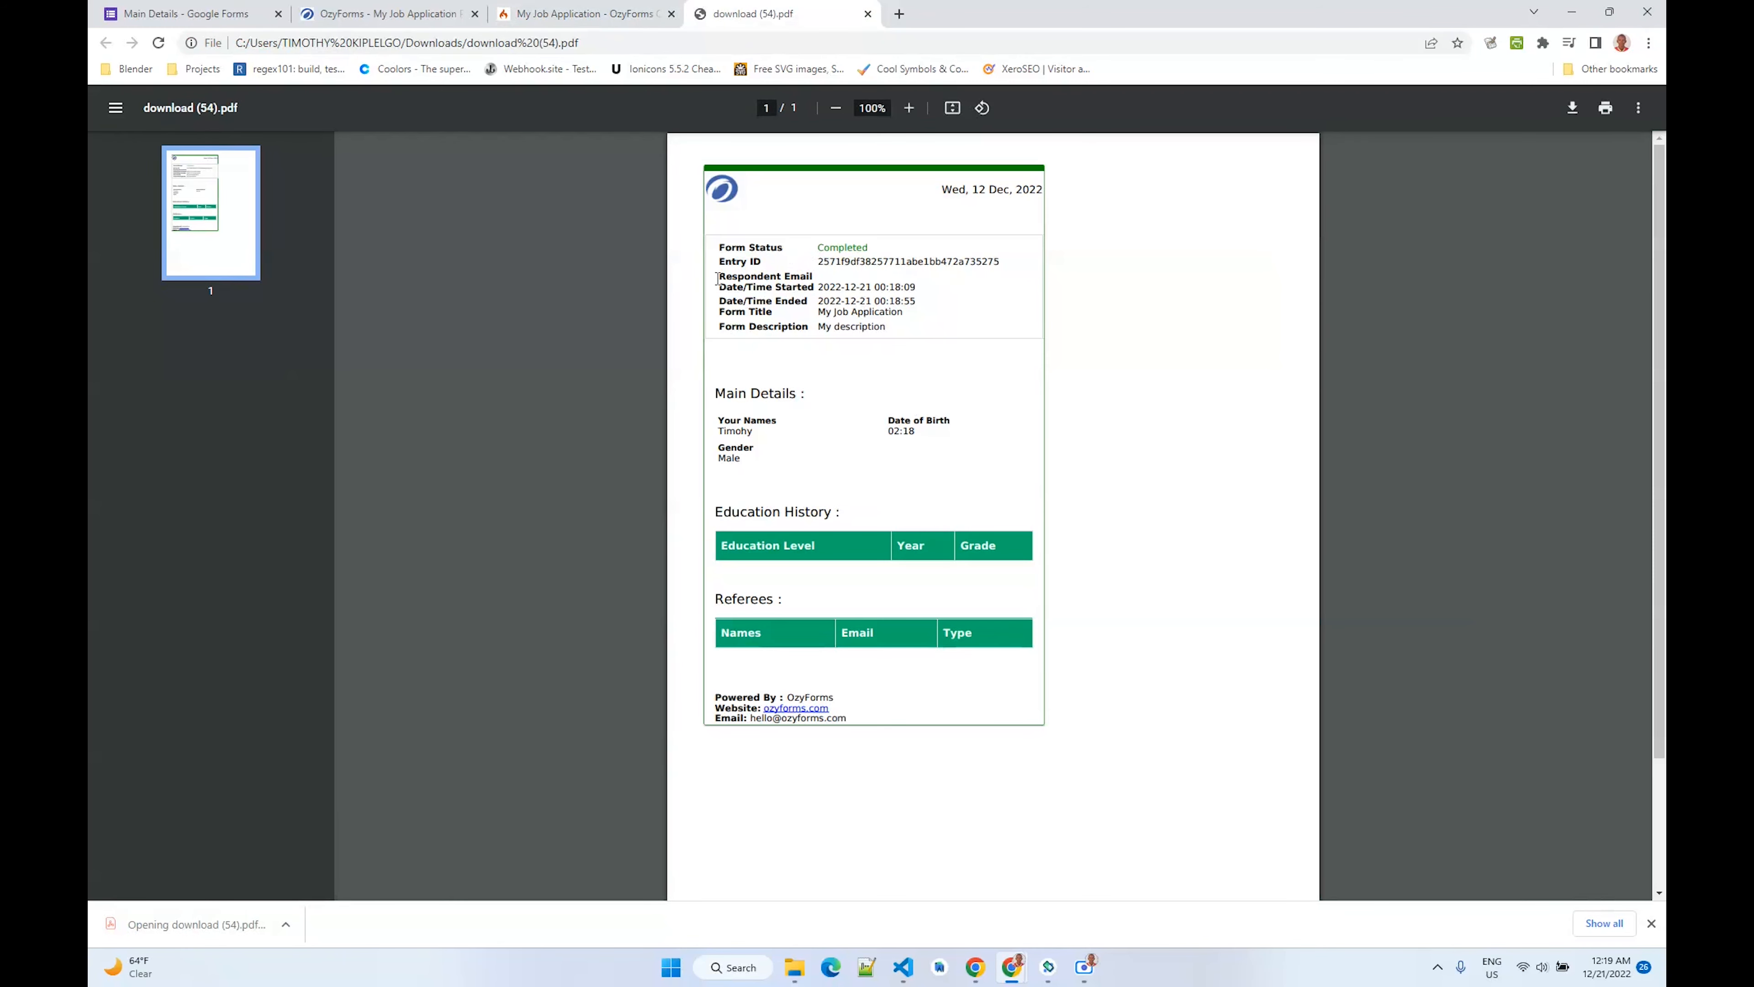
click(867, 15)
click(211, 13)
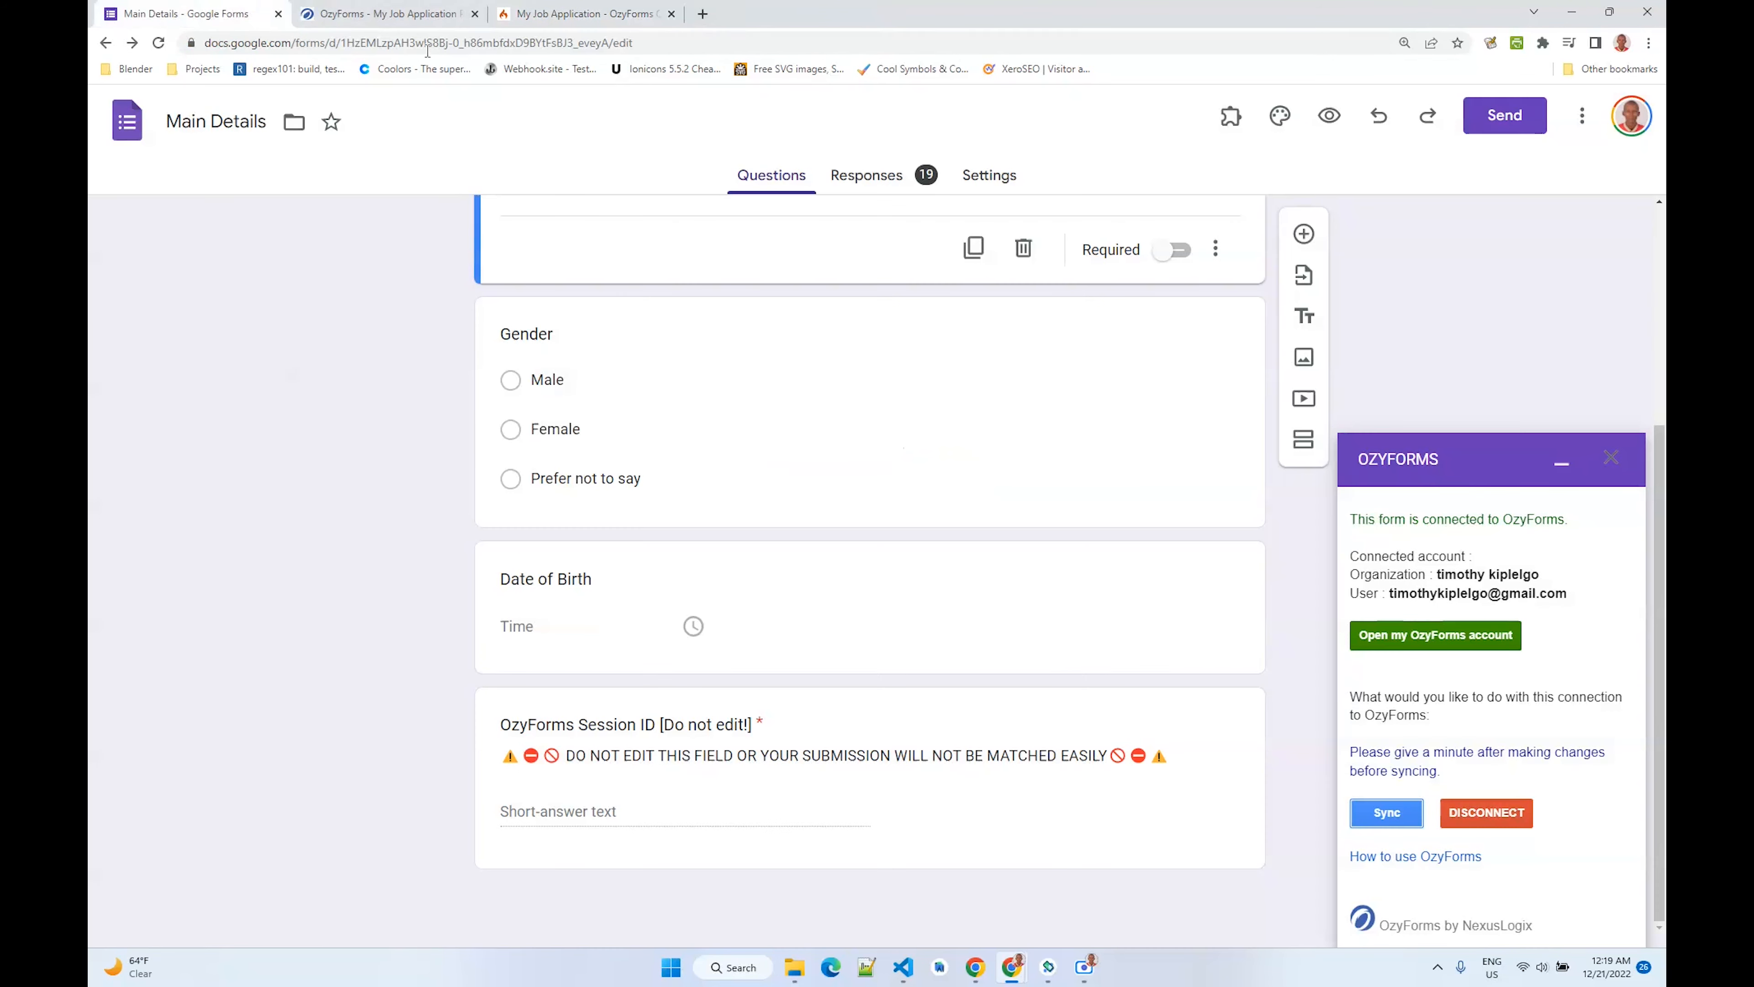
- Open the Main Details form's responses and browse to the second individual response
click(865, 181)
click(1564, 466)
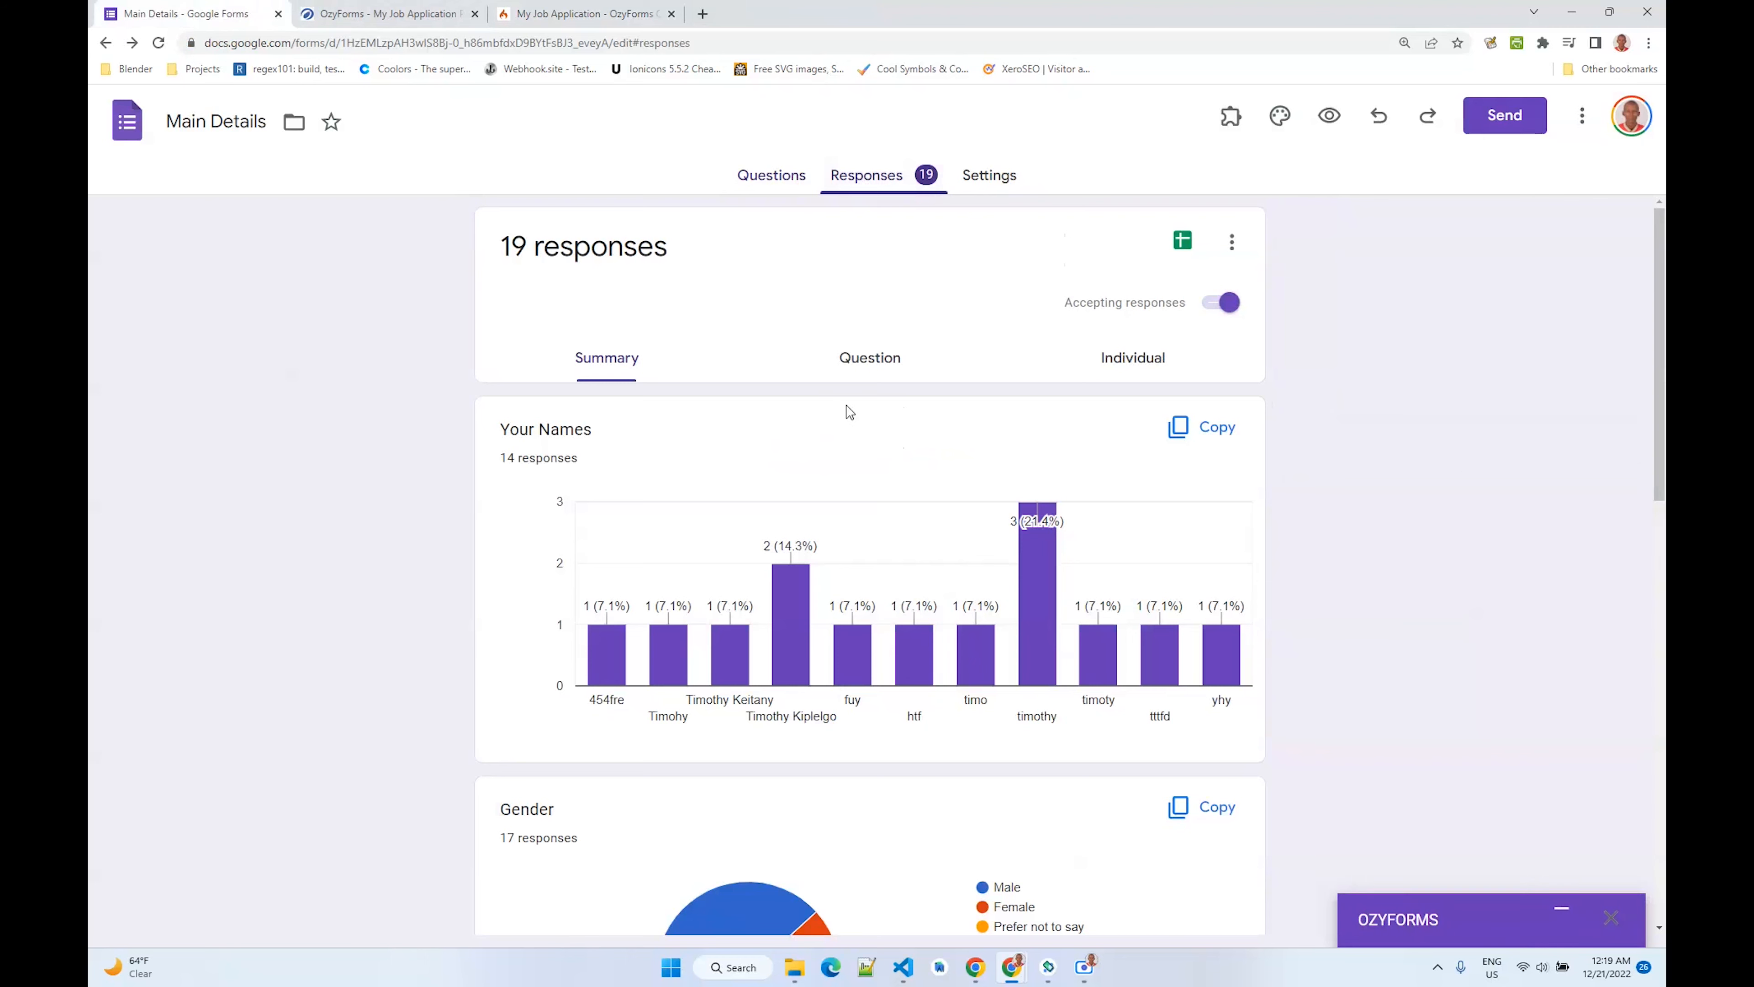
click(870, 358)
click(1105, 360)
scroll(677, 301, down, 3)
scroll(678, 301, up, 4)
click(676, 420)
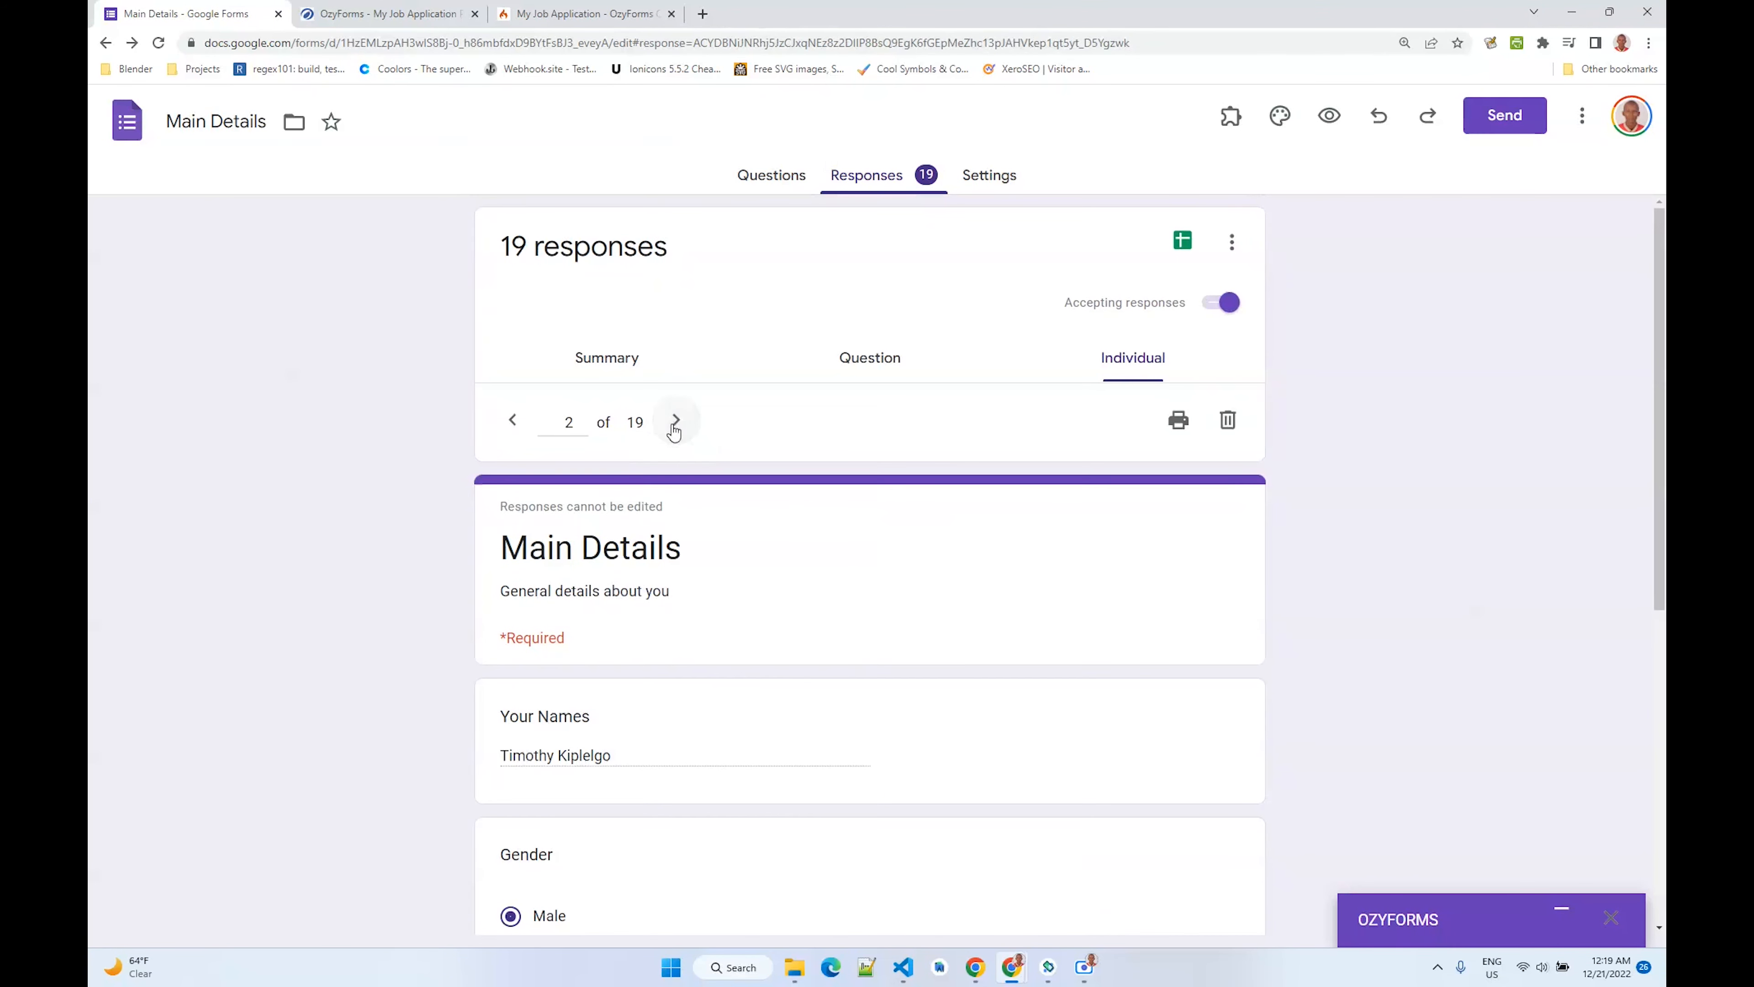
- Examine the answers in the second individual response
scroll(674, 432, down, 5)
drag(622, 352, 464, 360)
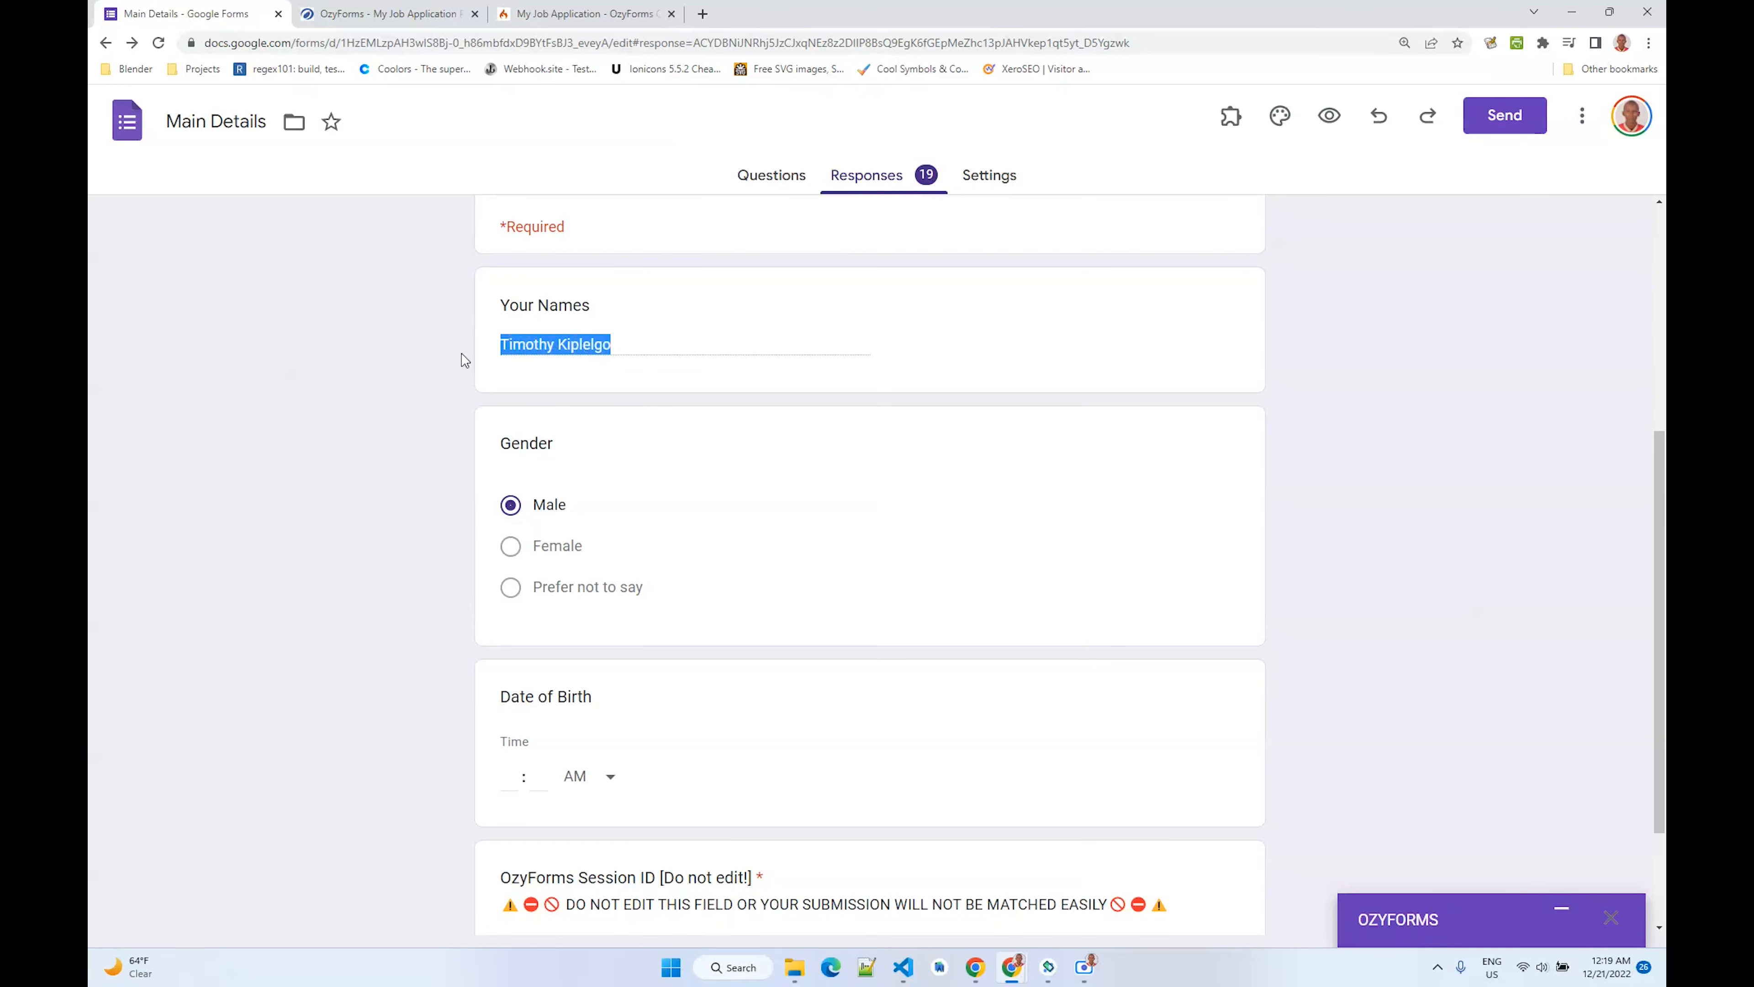
scroll(580, 505, down, 2)
scroll(529, 624, up, 8)
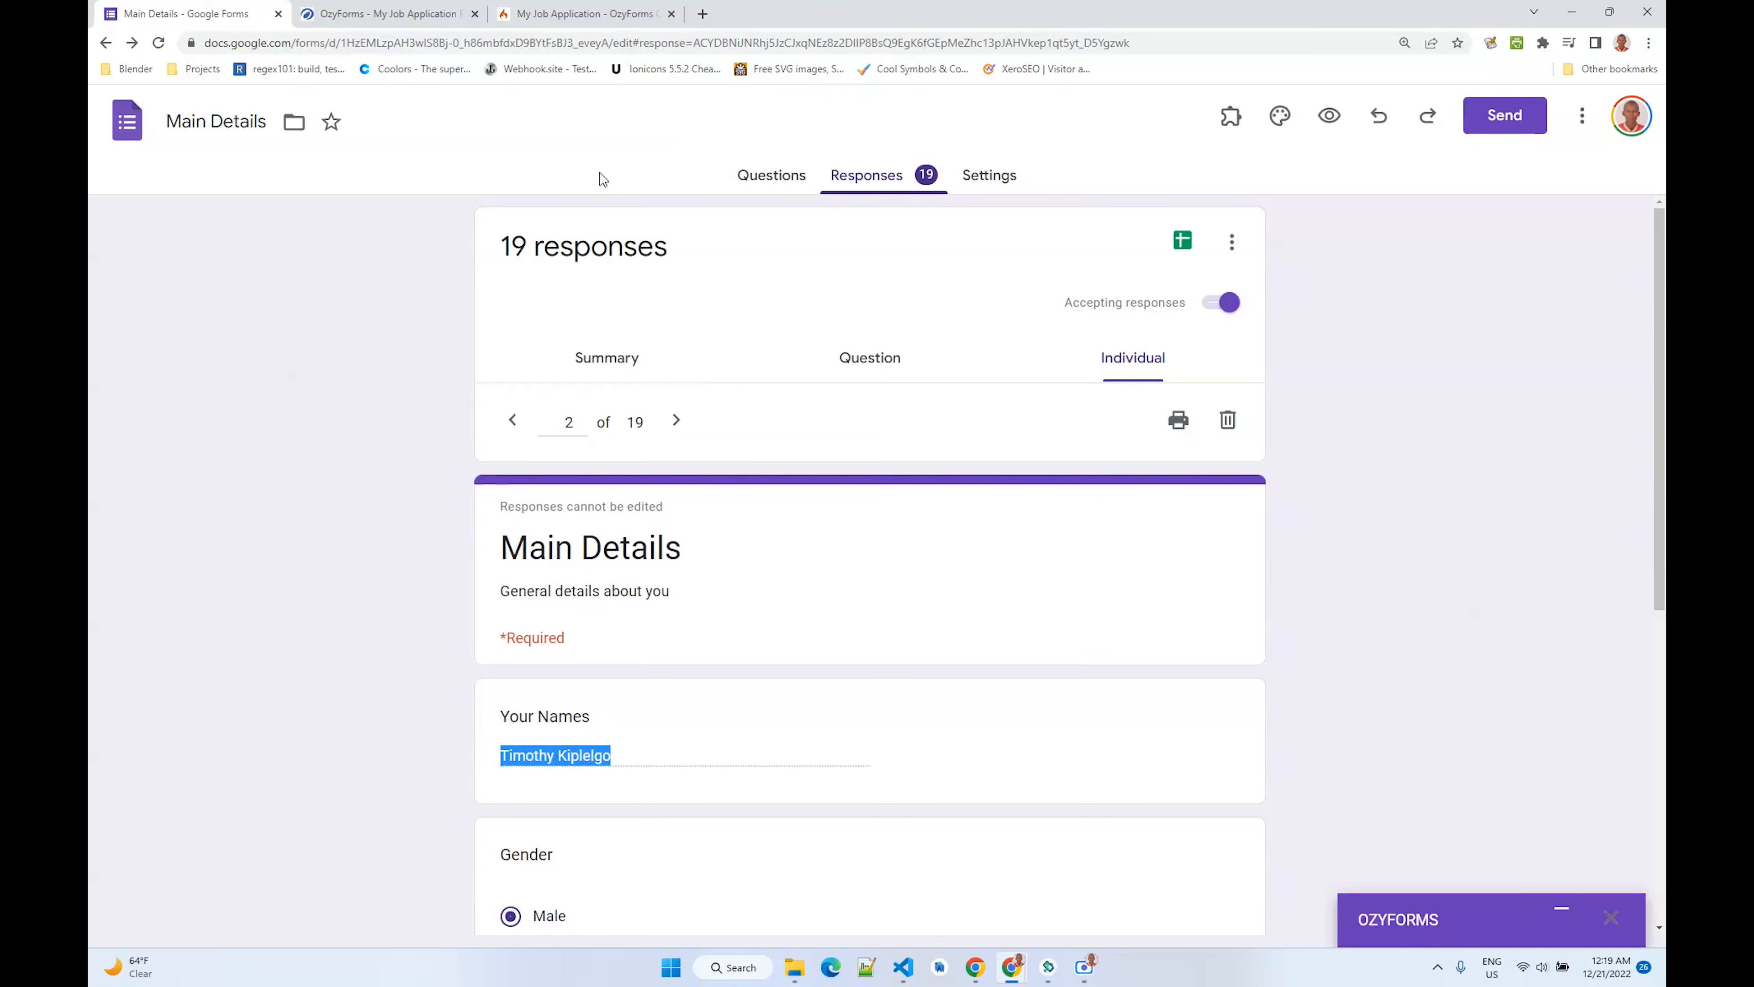
scroll(670, 400, down, 5)
scroll(663, 408, up, 6)
- Return to the OzyForms project page and view its Settings section
click(428, 11)
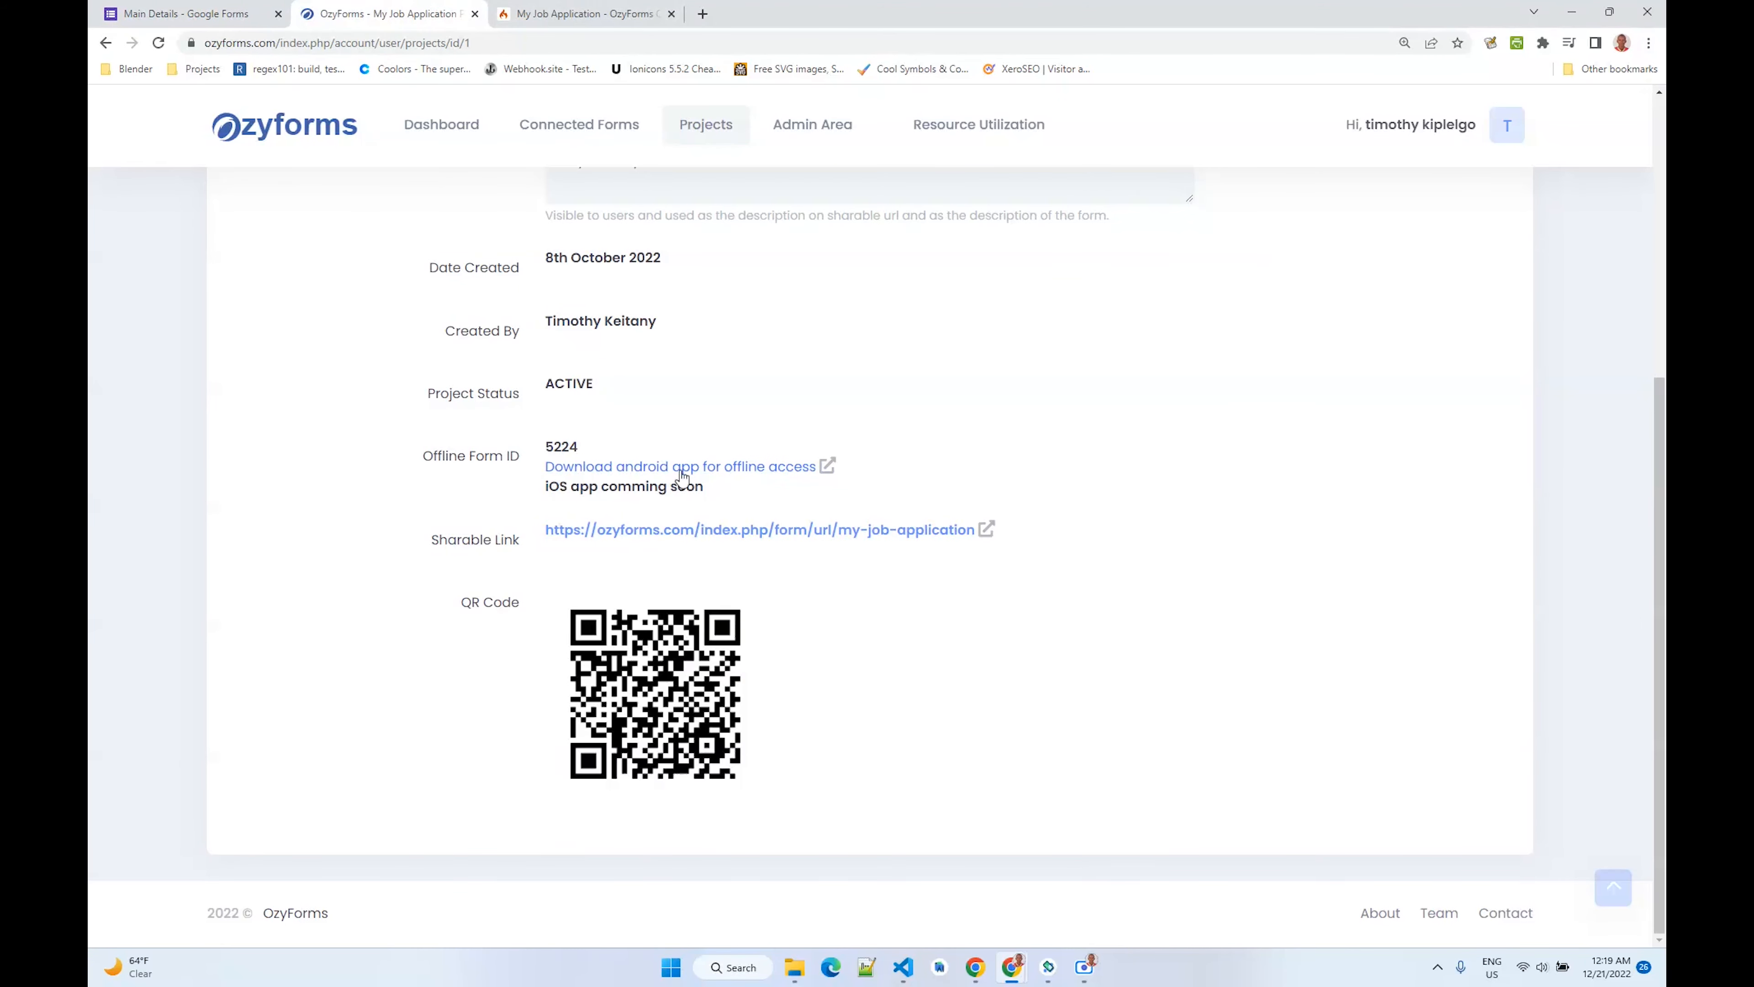
scroll(681, 475, up, 3)
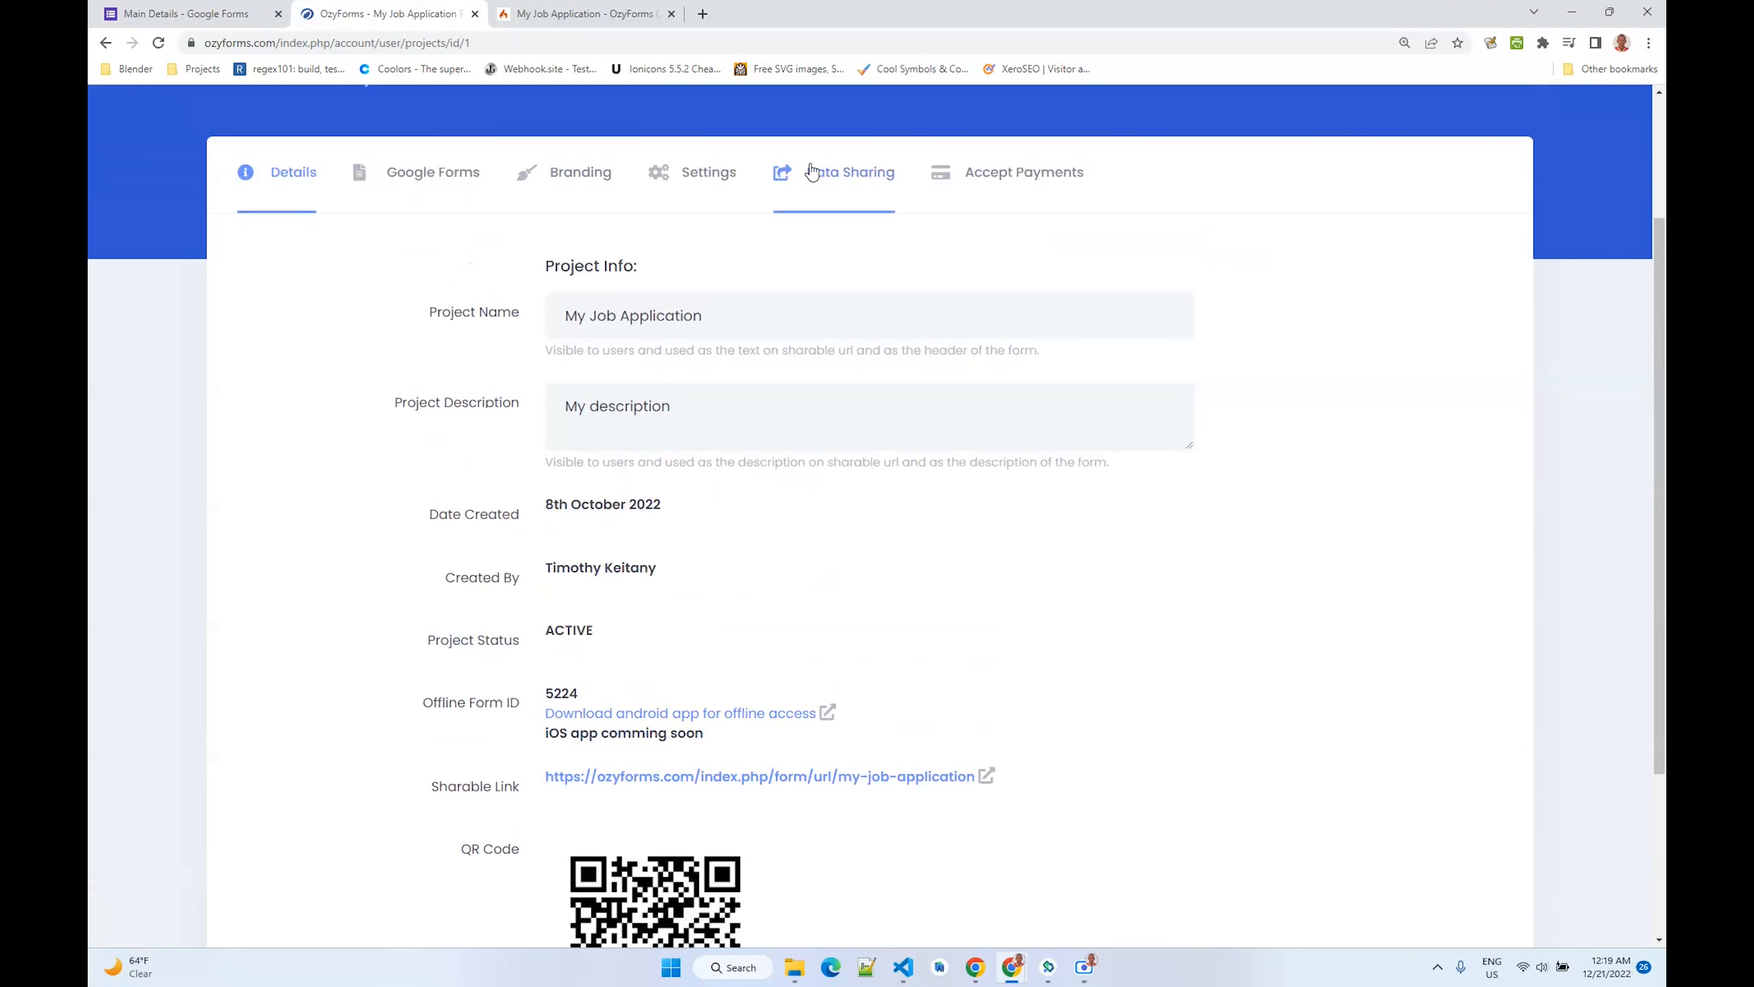
click(709, 173)
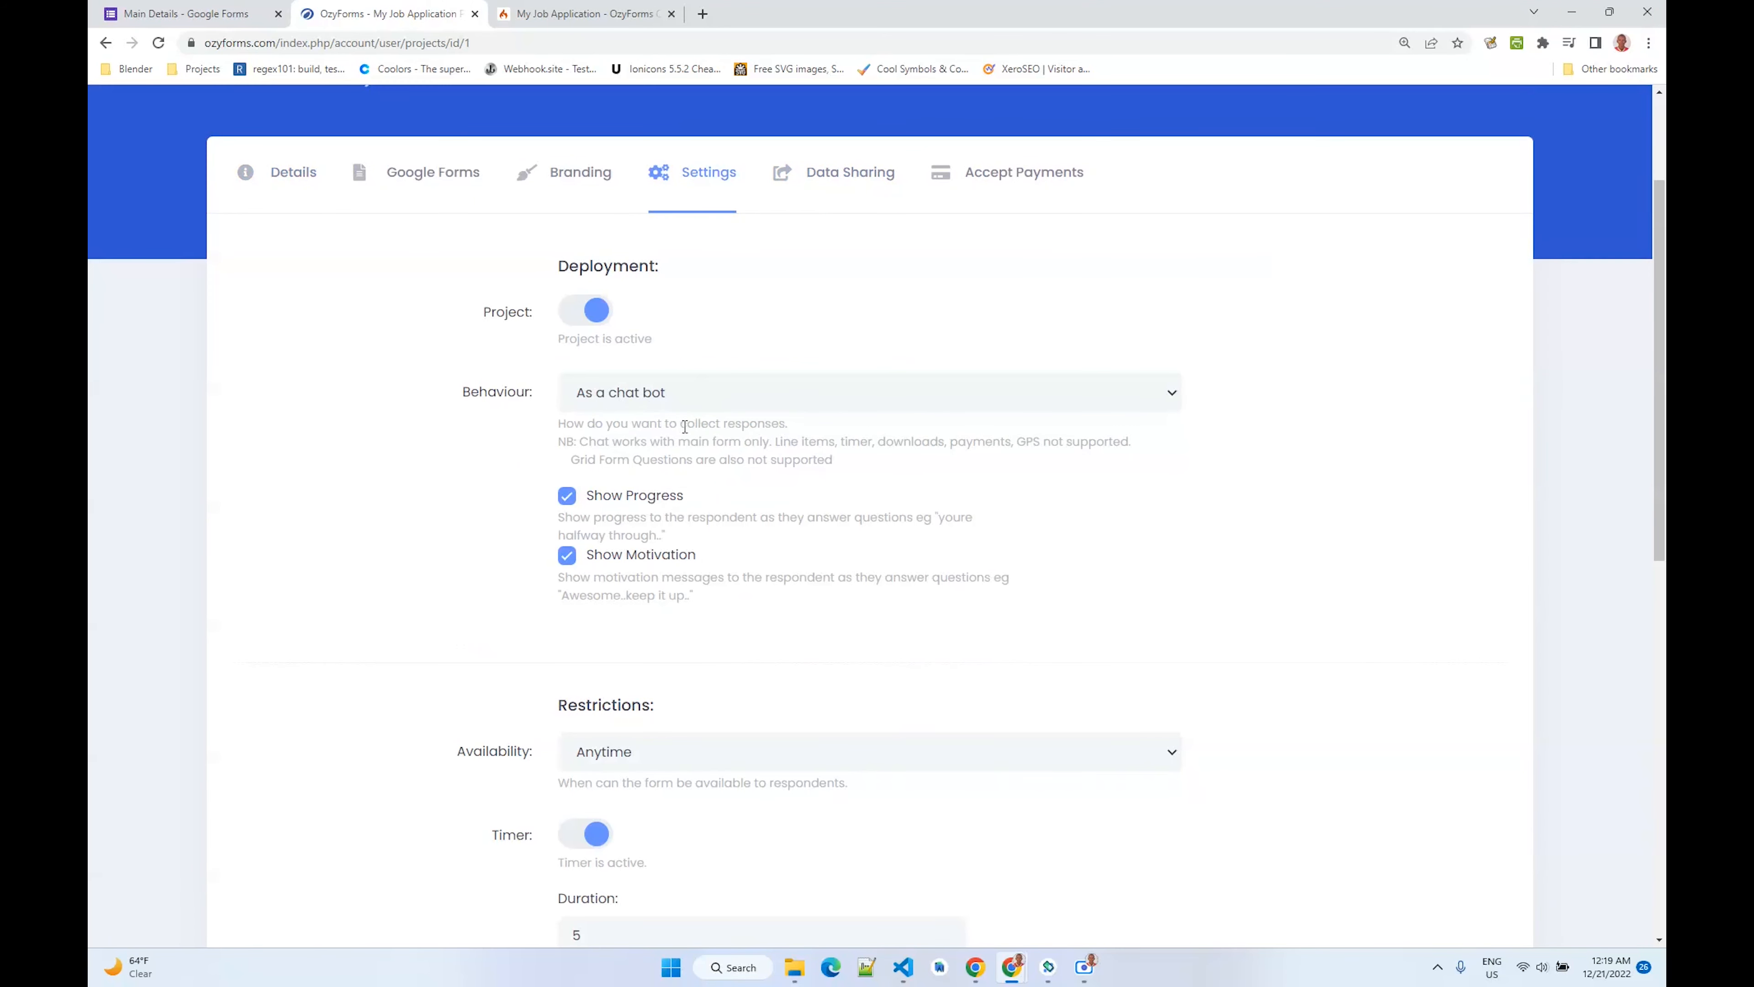
scroll(793, 406, up, 3)
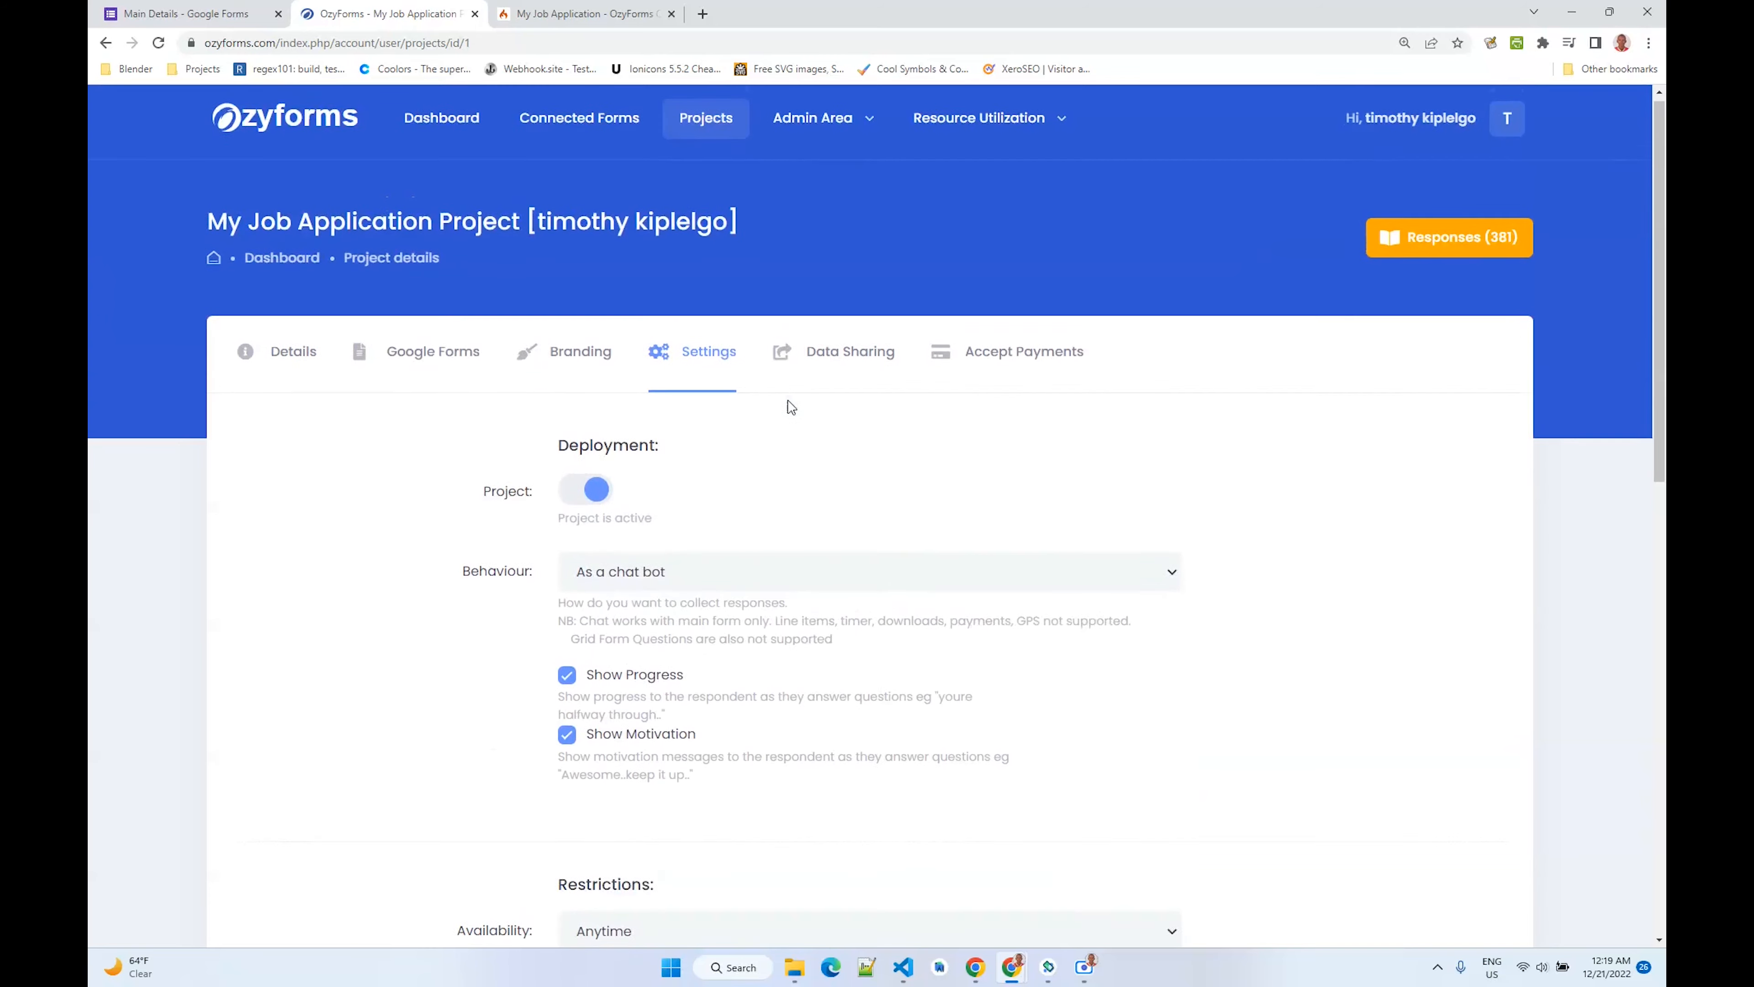
scroll(783, 408, down, 5)
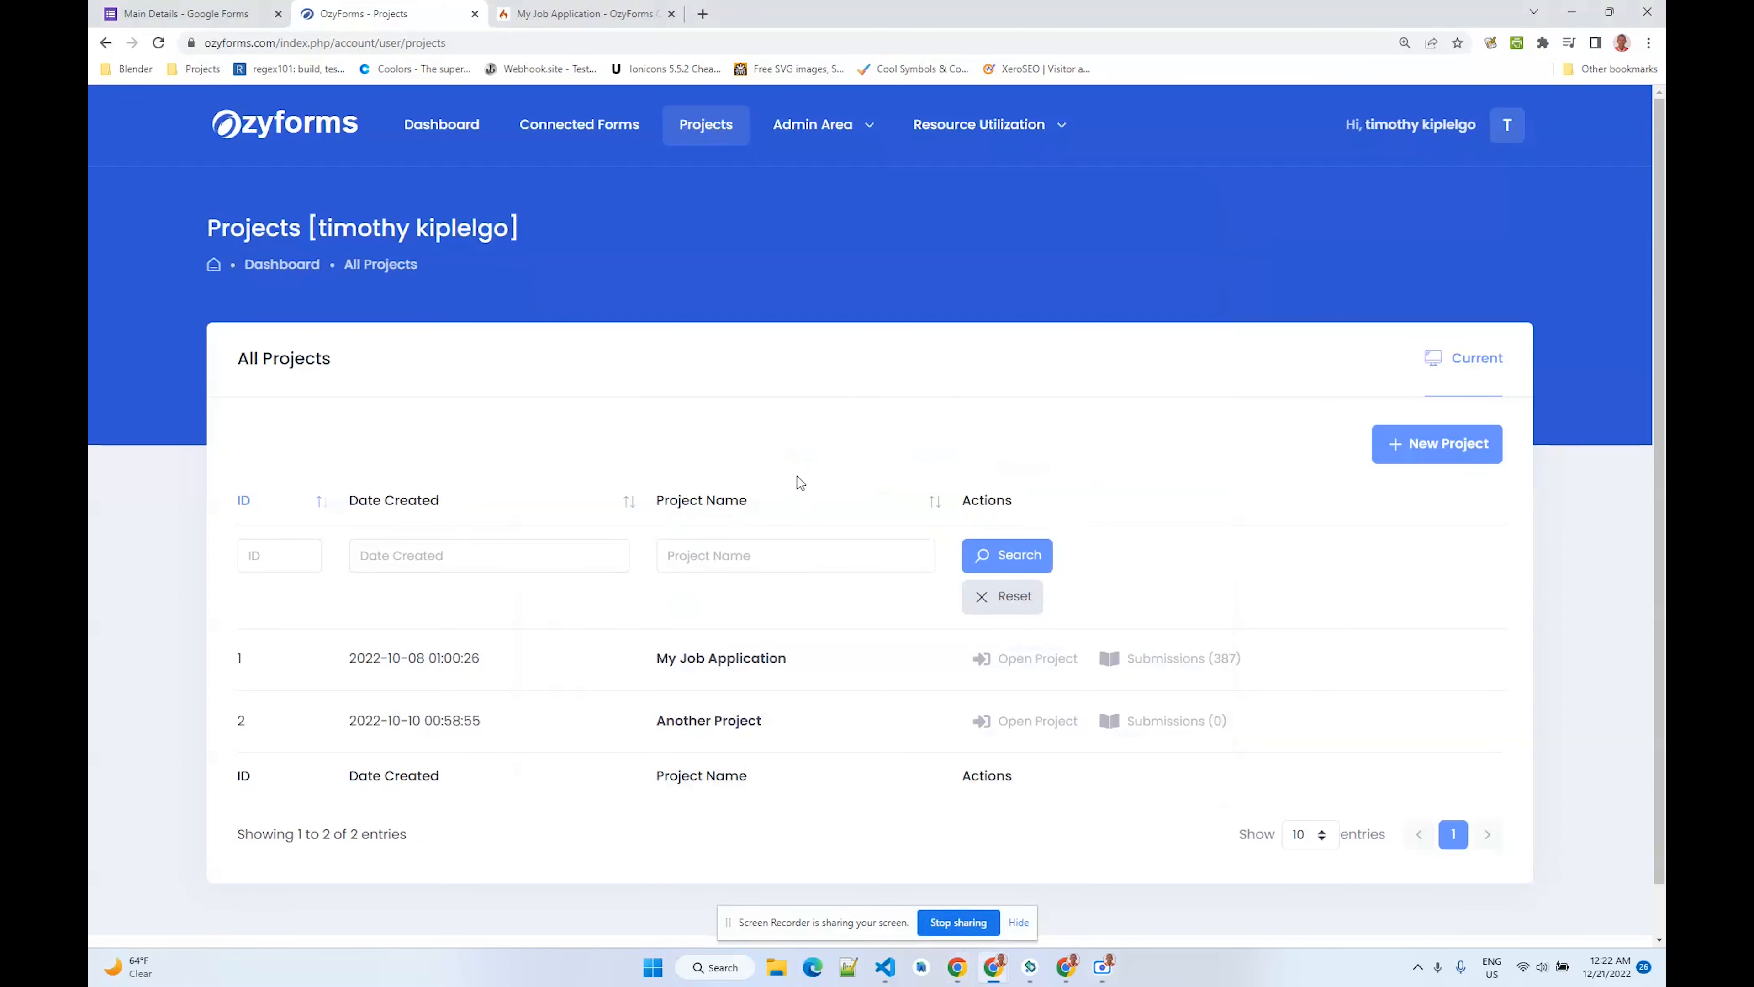
scroll(799, 482, down, 1)
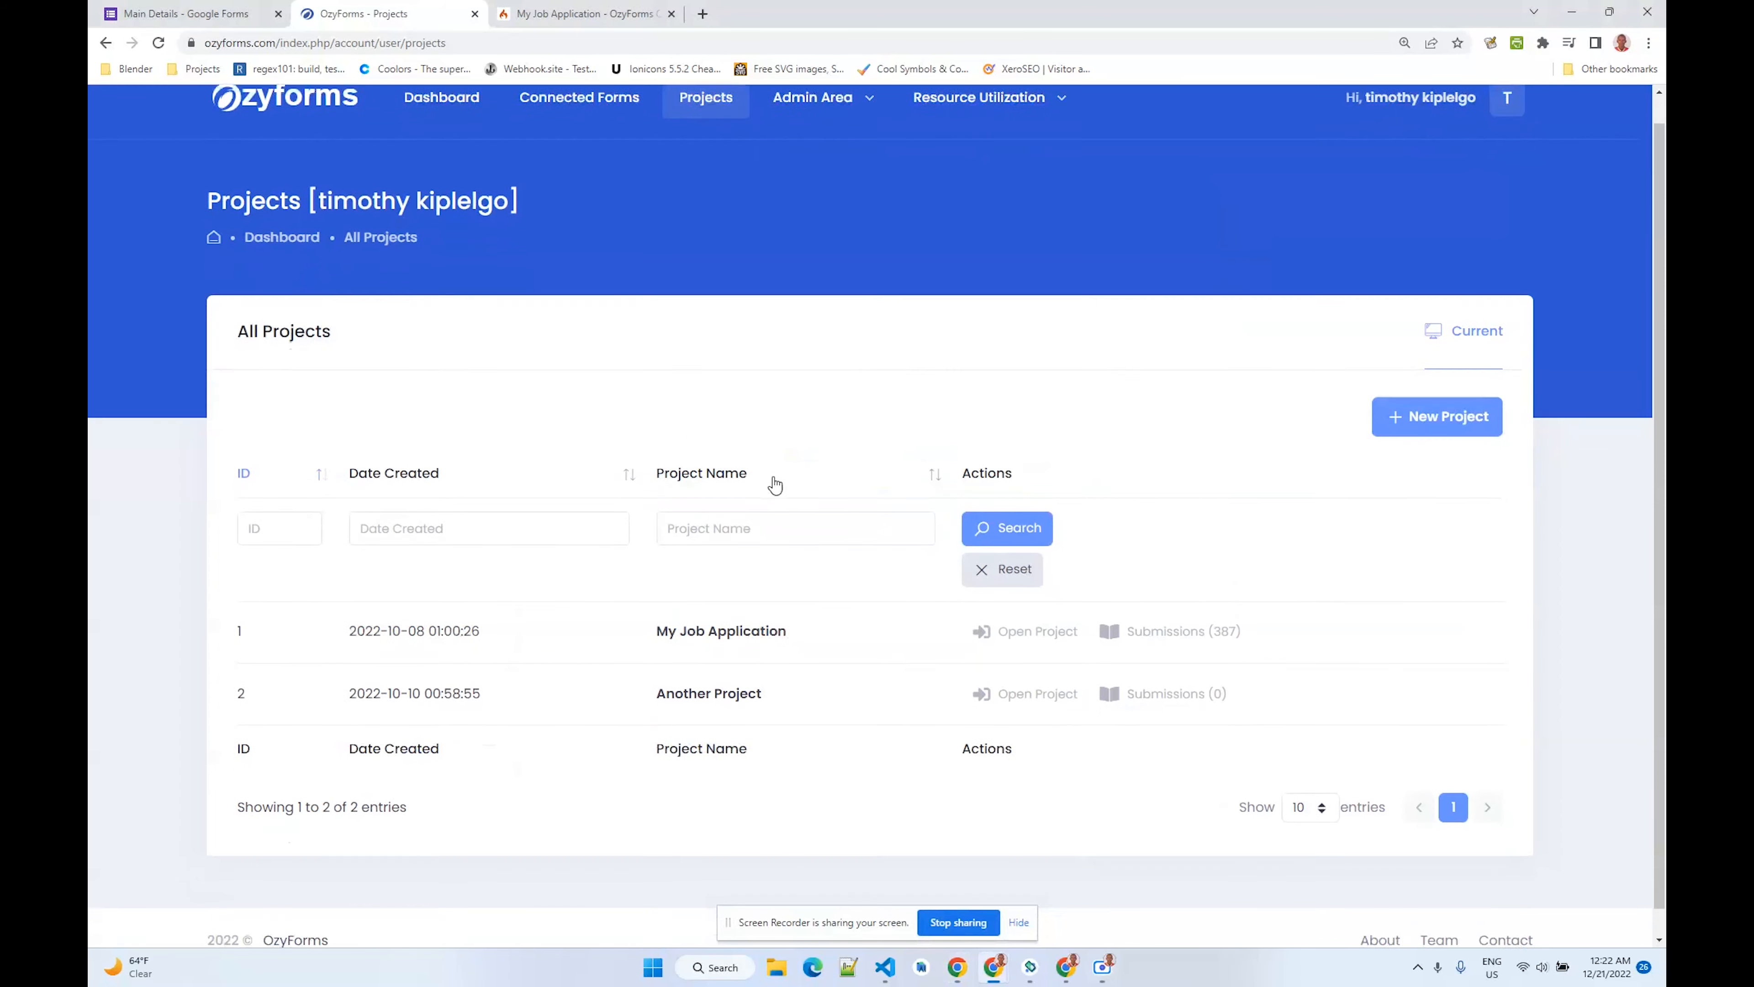
- Open the My Job Application project and scroll to its offline form ID and Android app download link
click(998, 615)
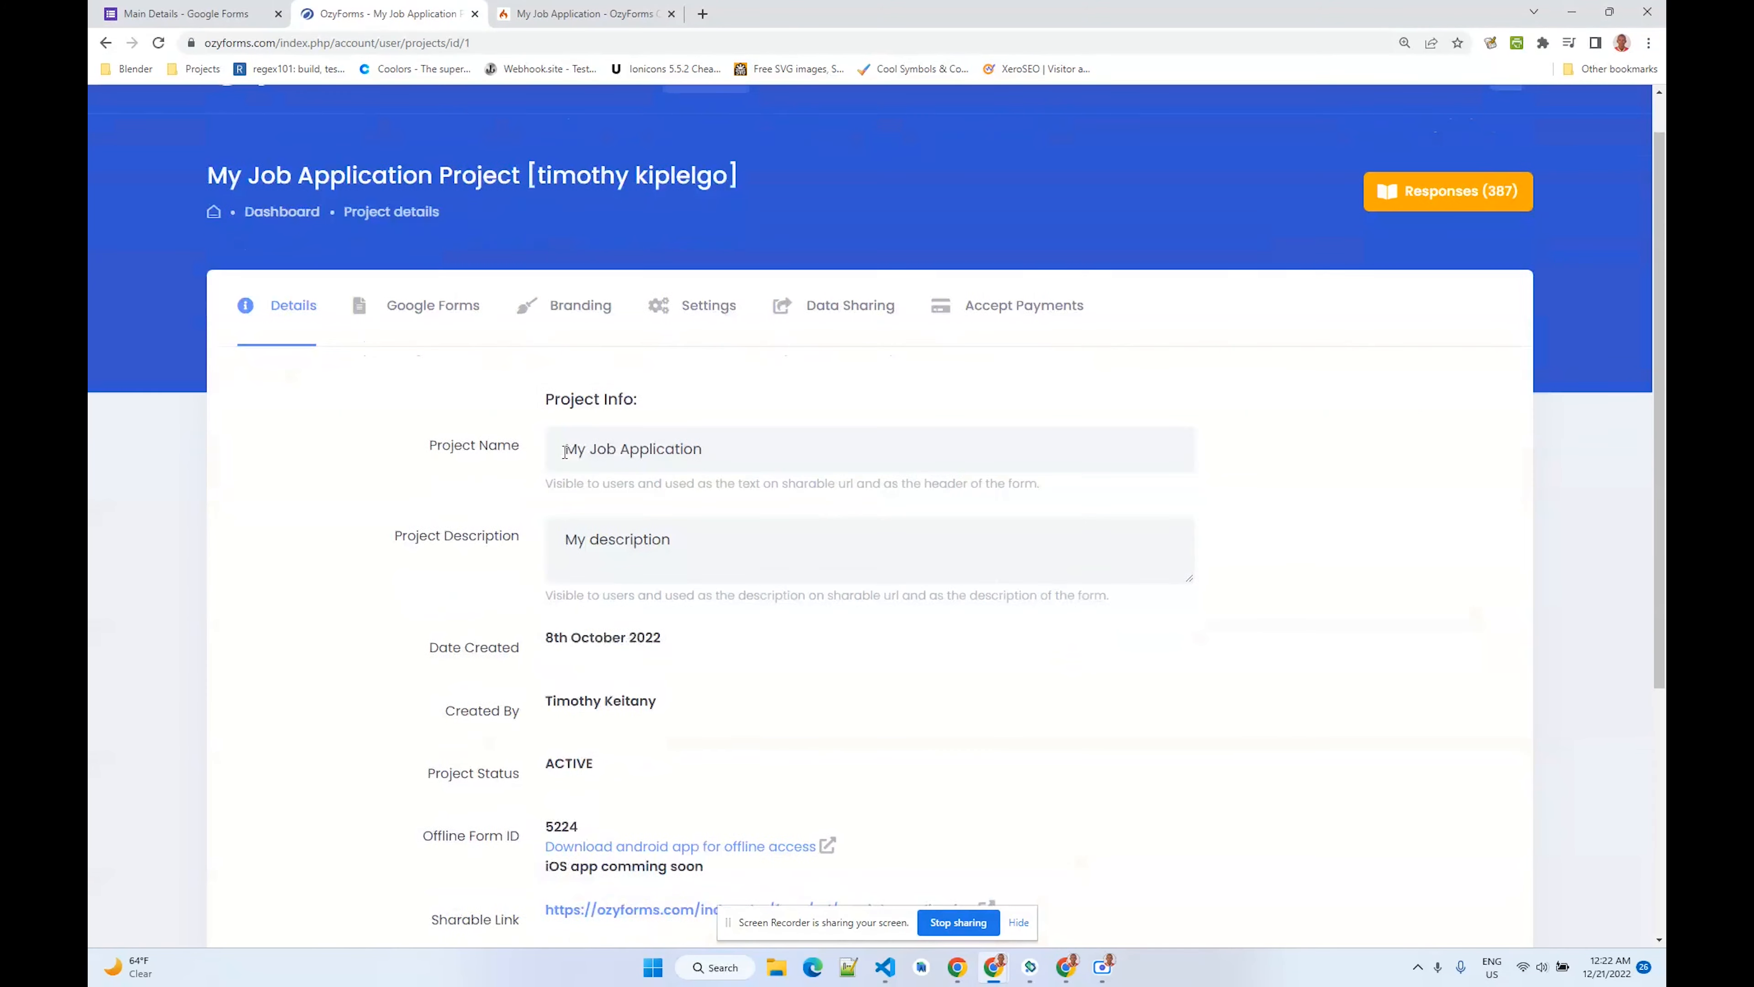
scroll(565, 452, down, 5)
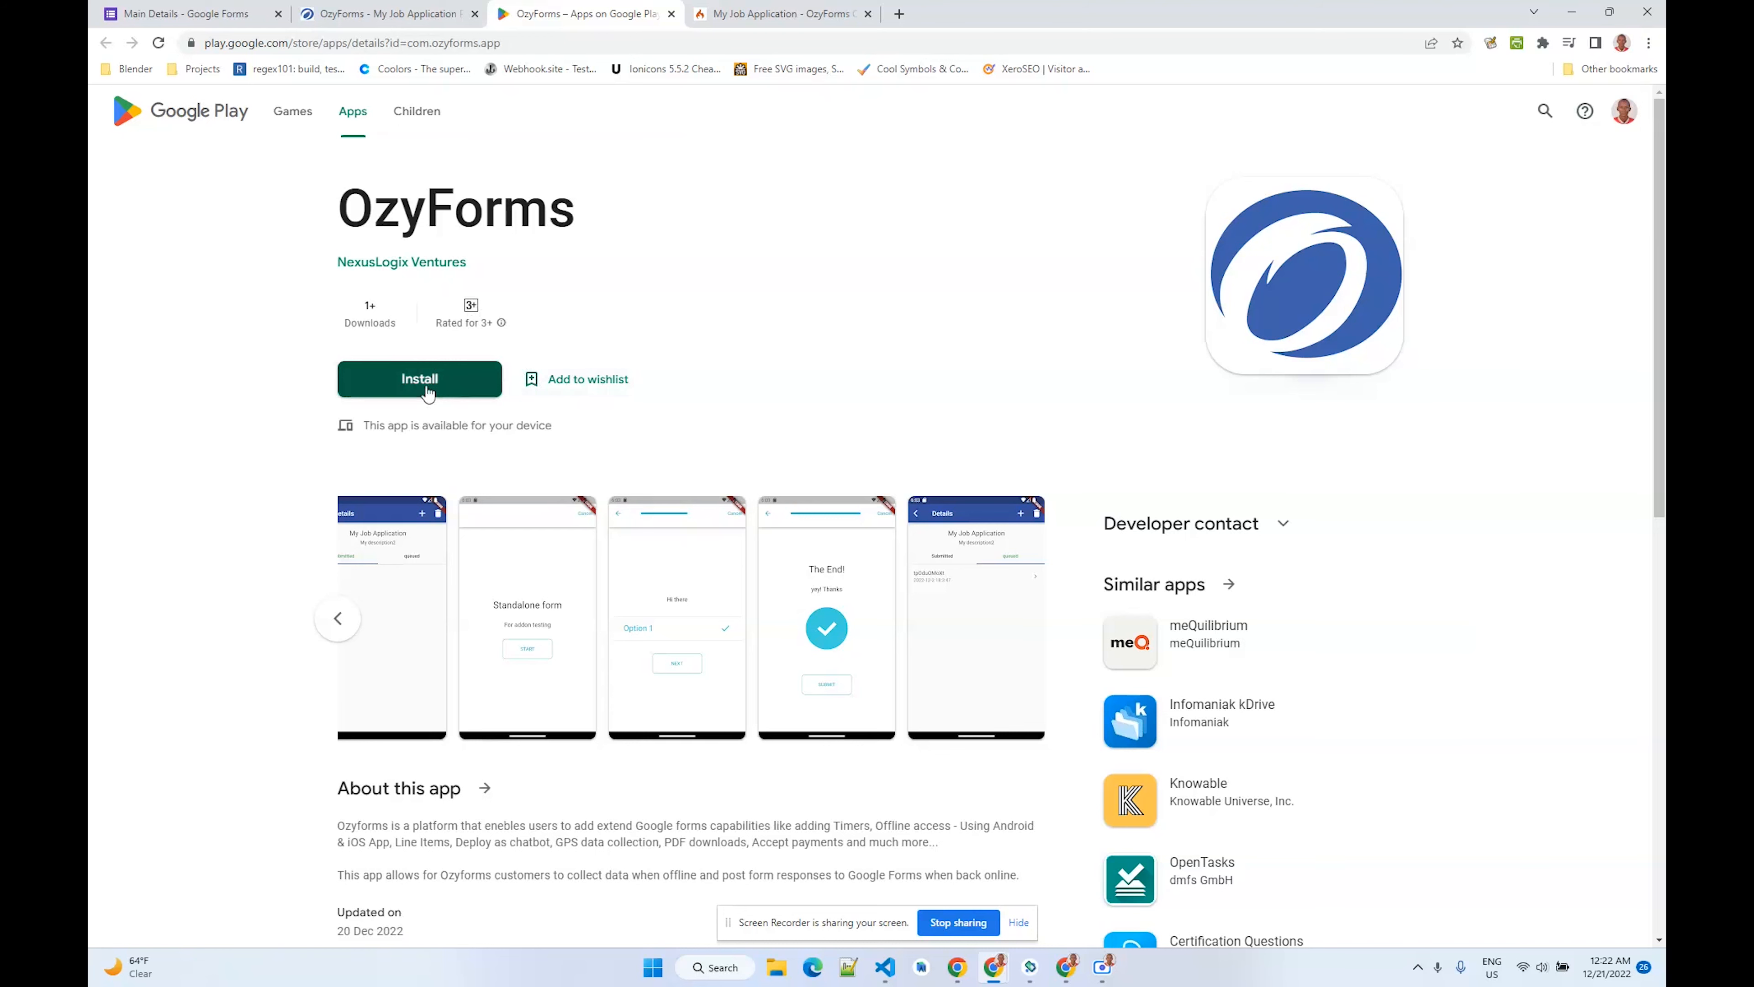
- Close the Google Play app tab and launch the ozy_forms app on the Android emulator
click(671, 14)
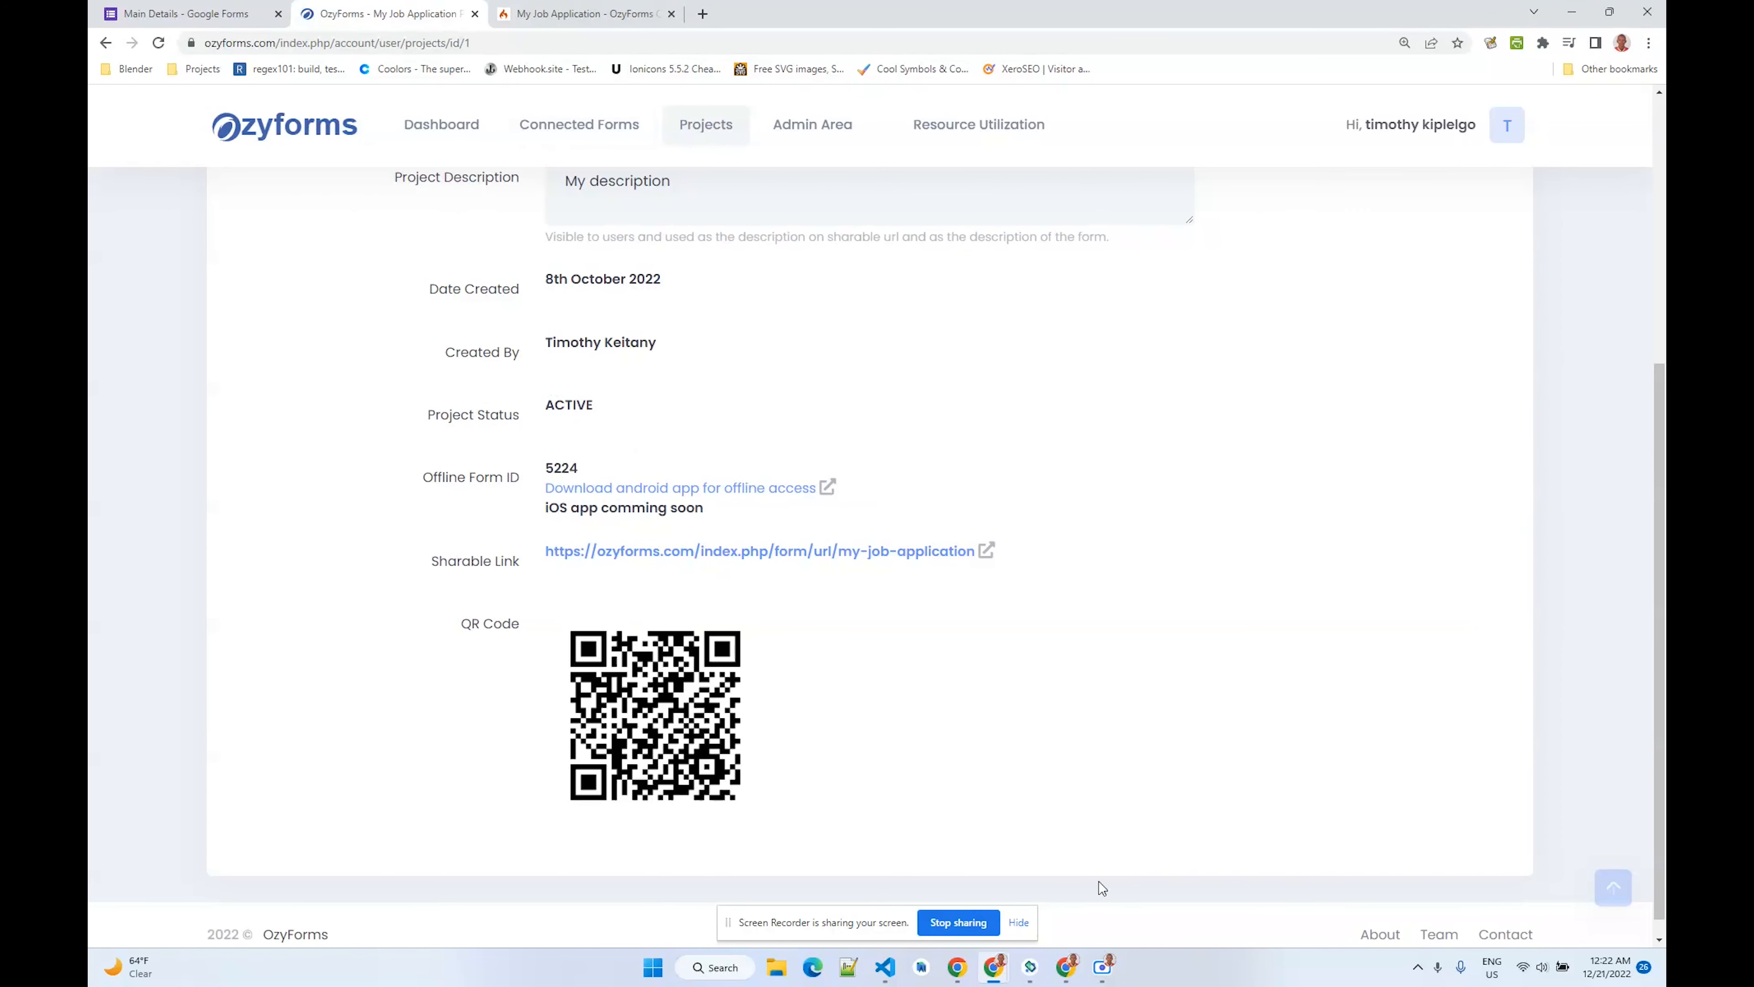
click(1033, 967)
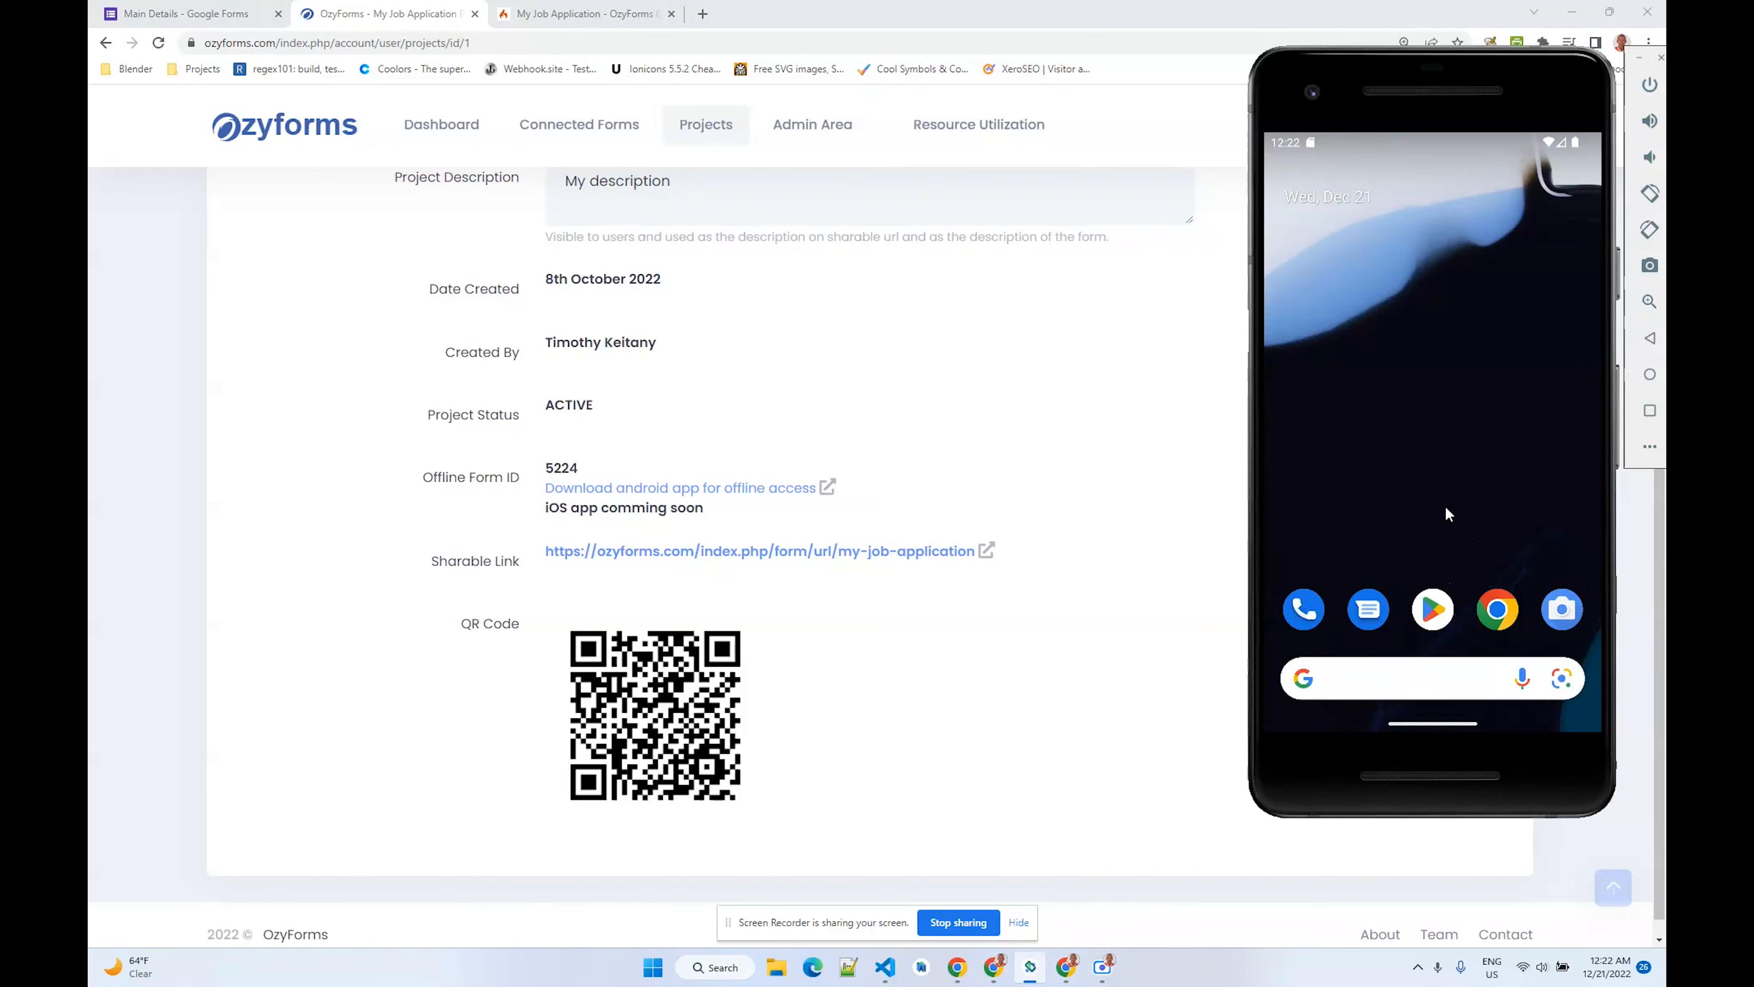
drag(1449, 515, 1407, 225)
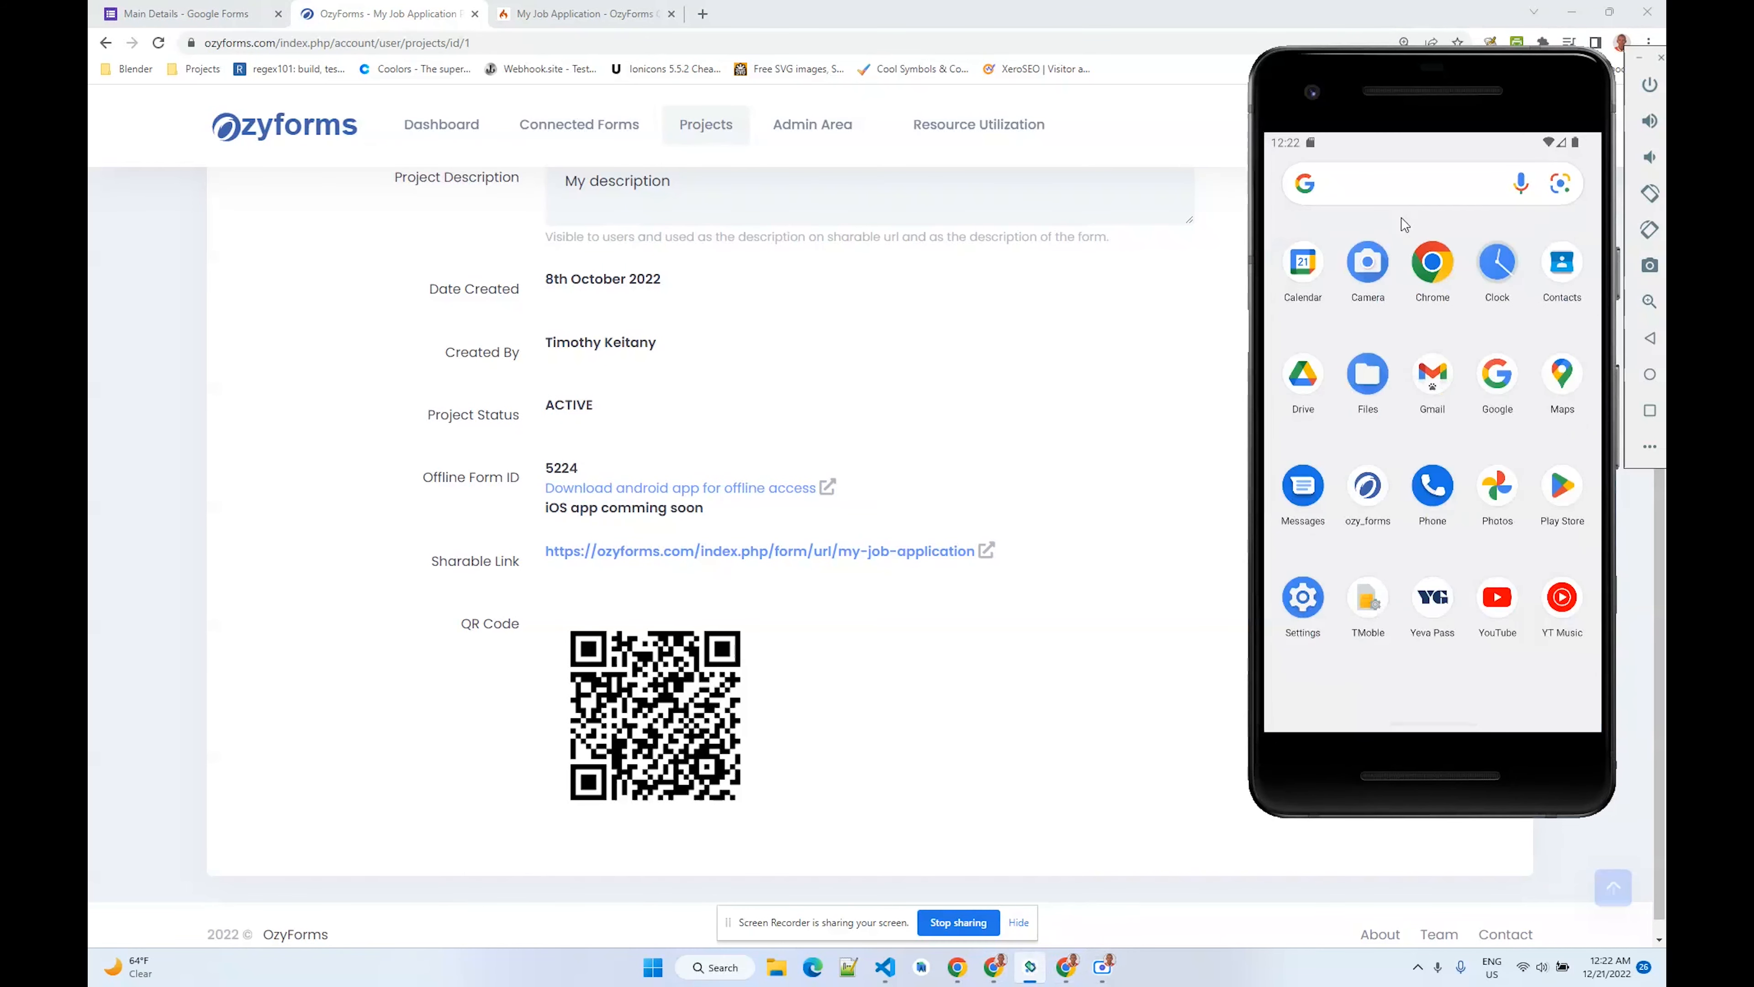
click(1368, 492)
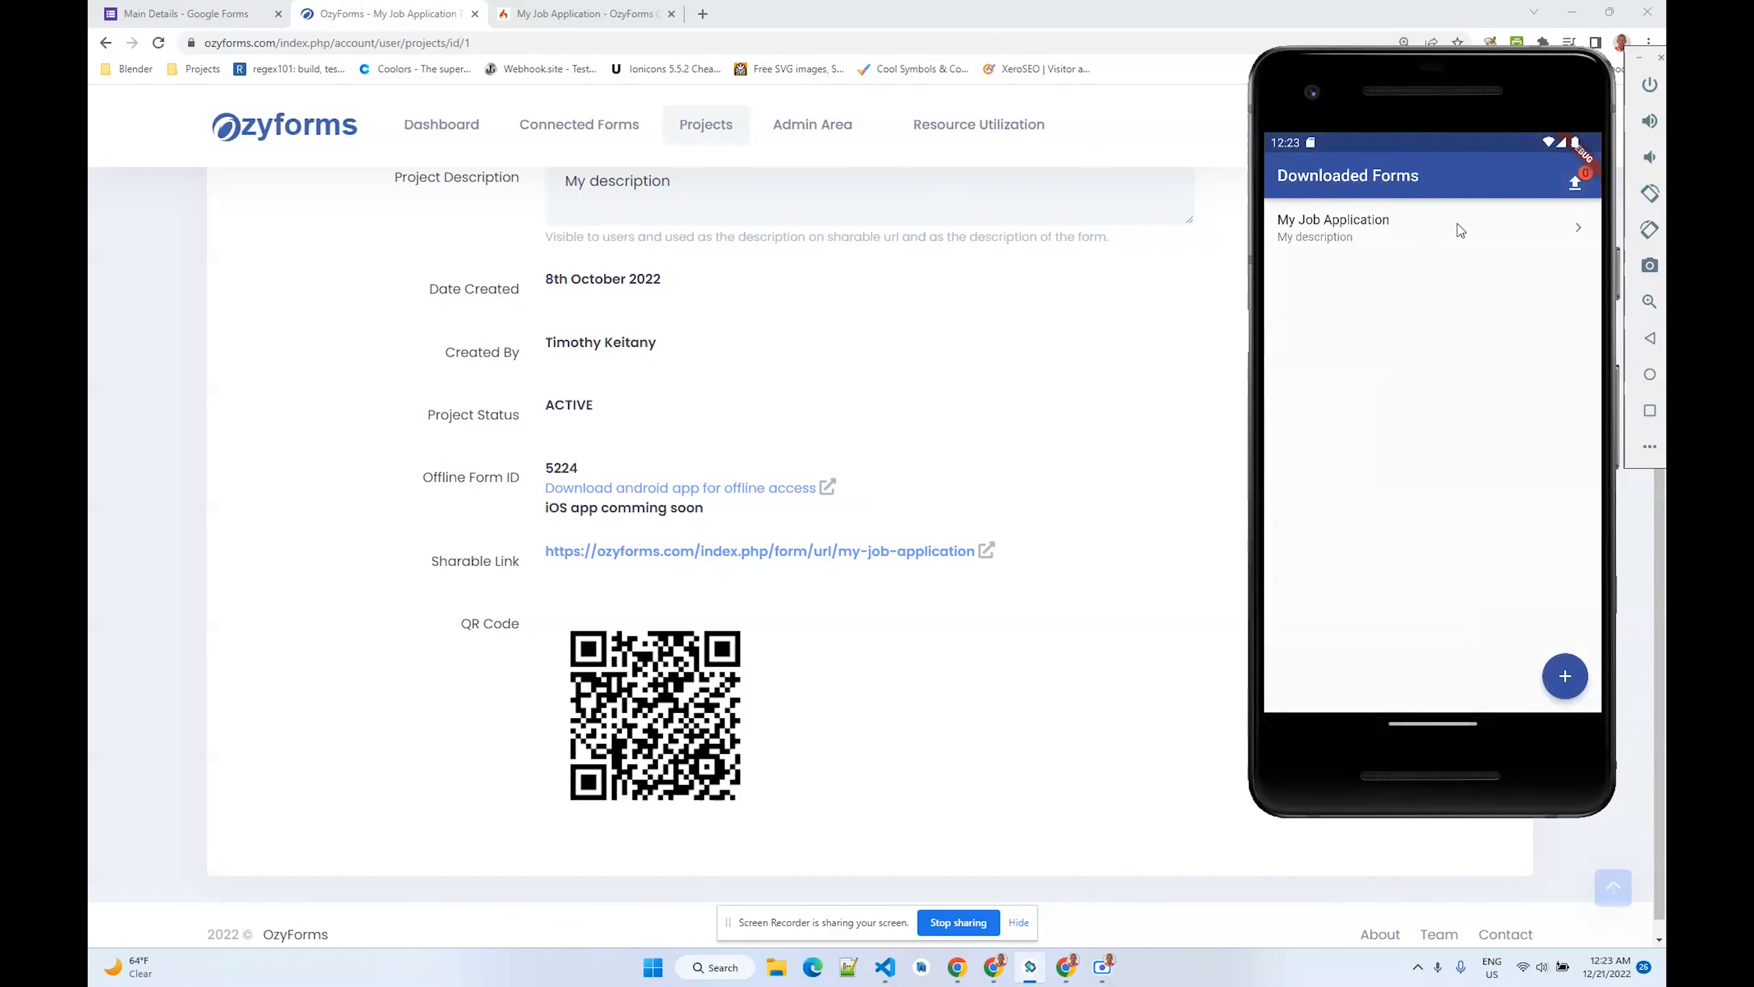
- Open the downloaded My Job Application form in the app and delete it from the device
click(1472, 237)
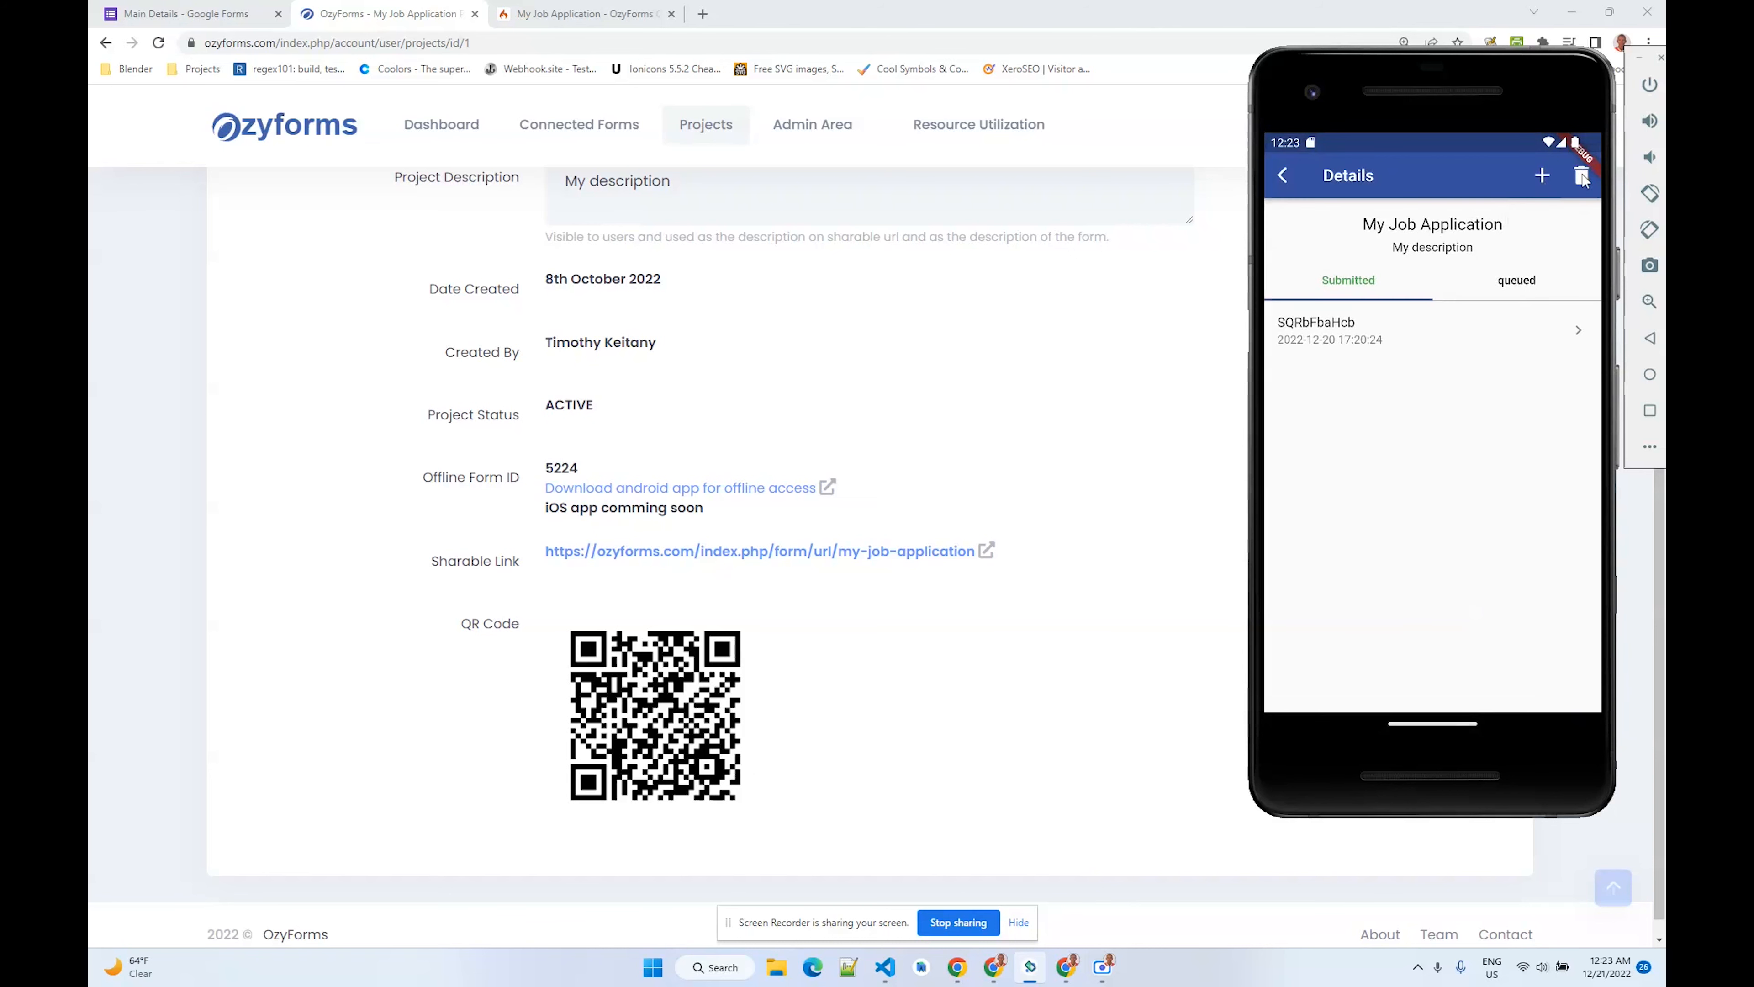
click(1582, 175)
click(1393, 470)
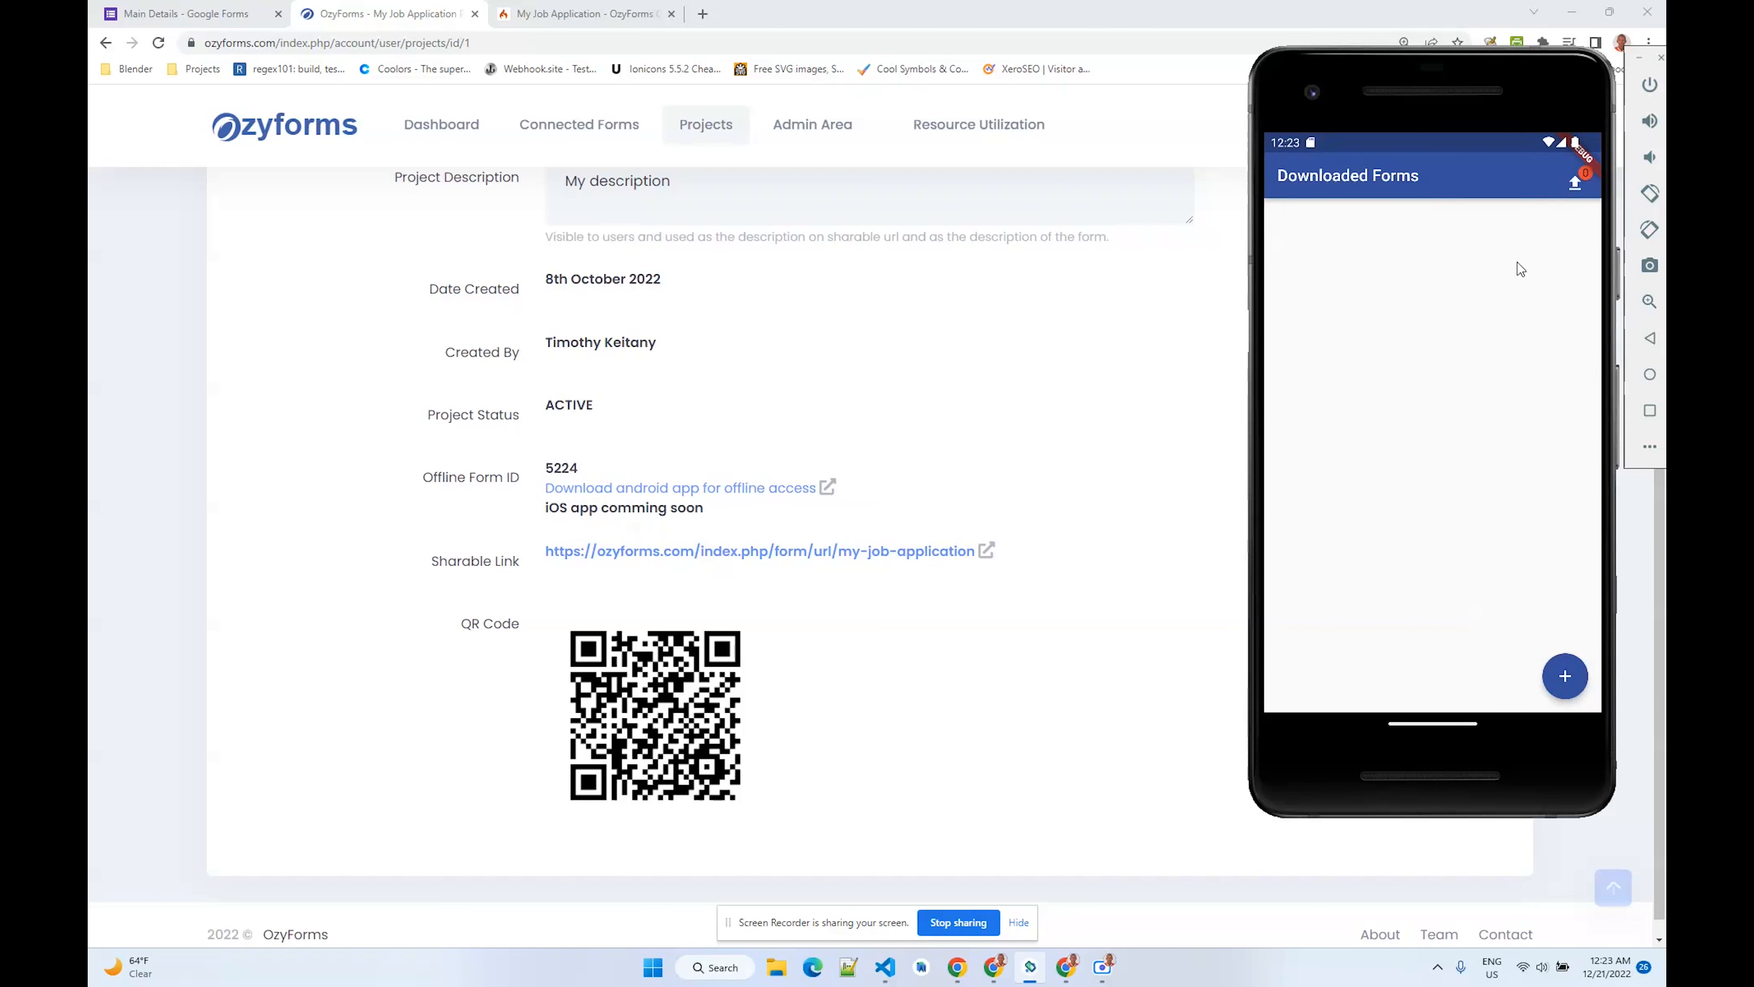
- Download the form again into the app using form ID 5224
click(1565, 675)
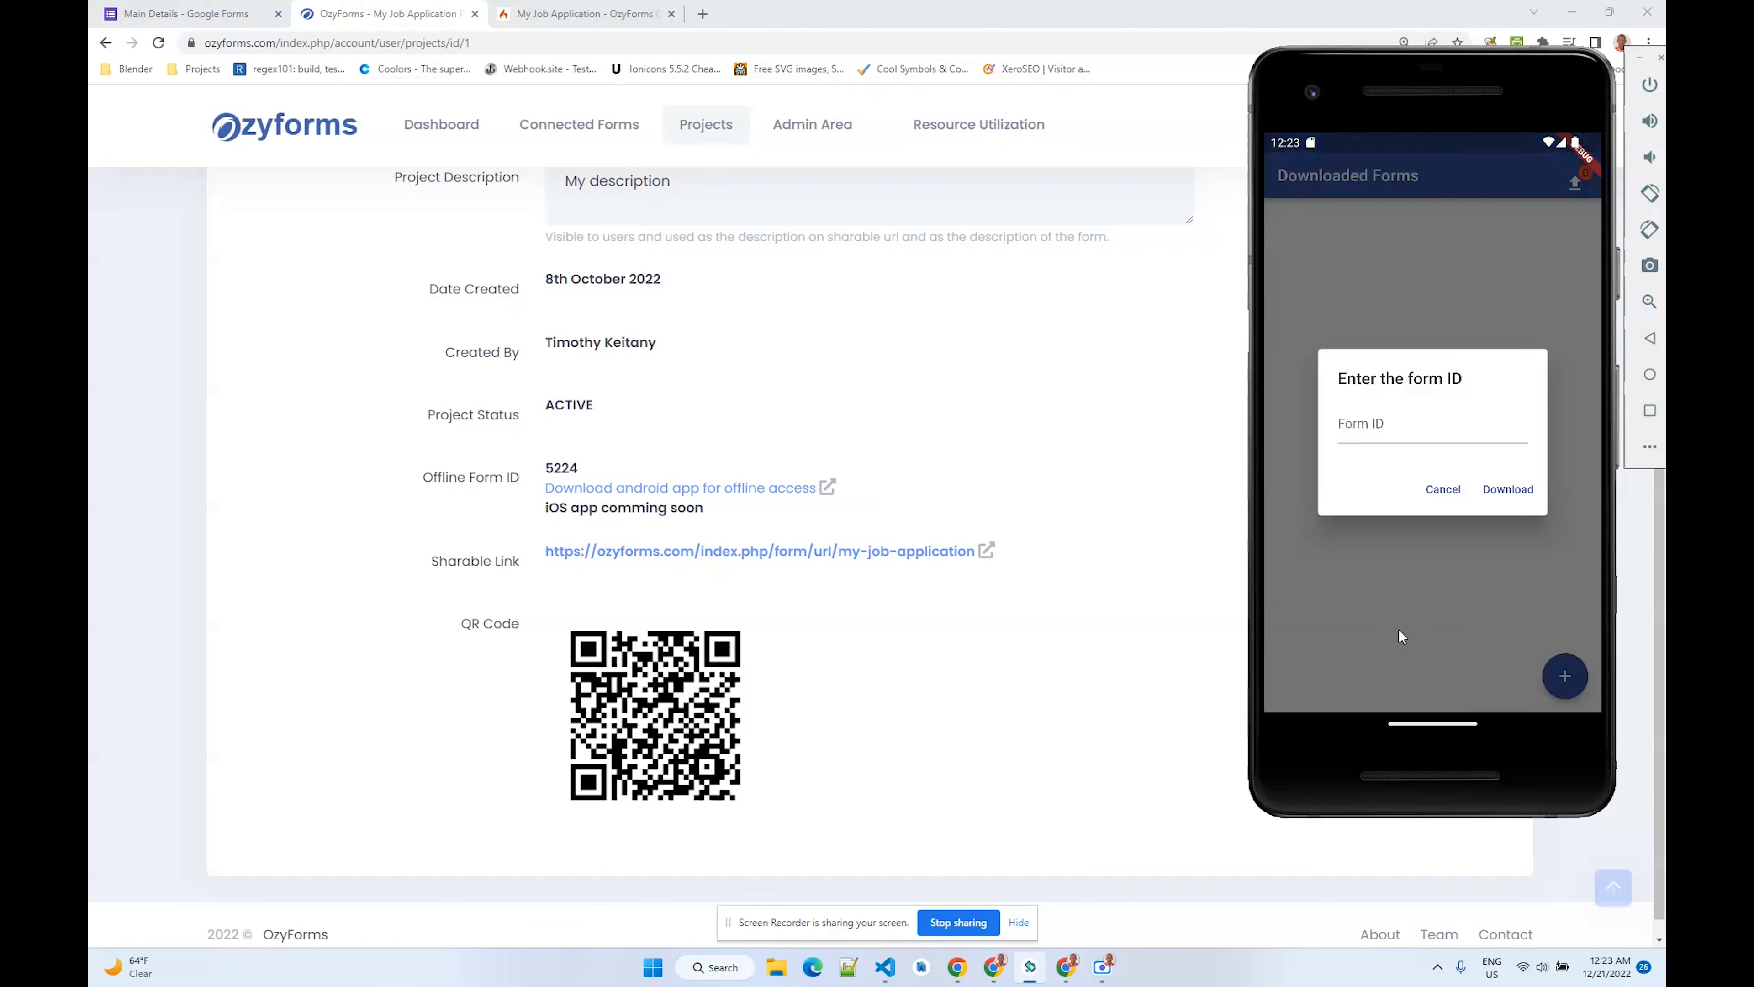
click(1376, 429)
text(5224)
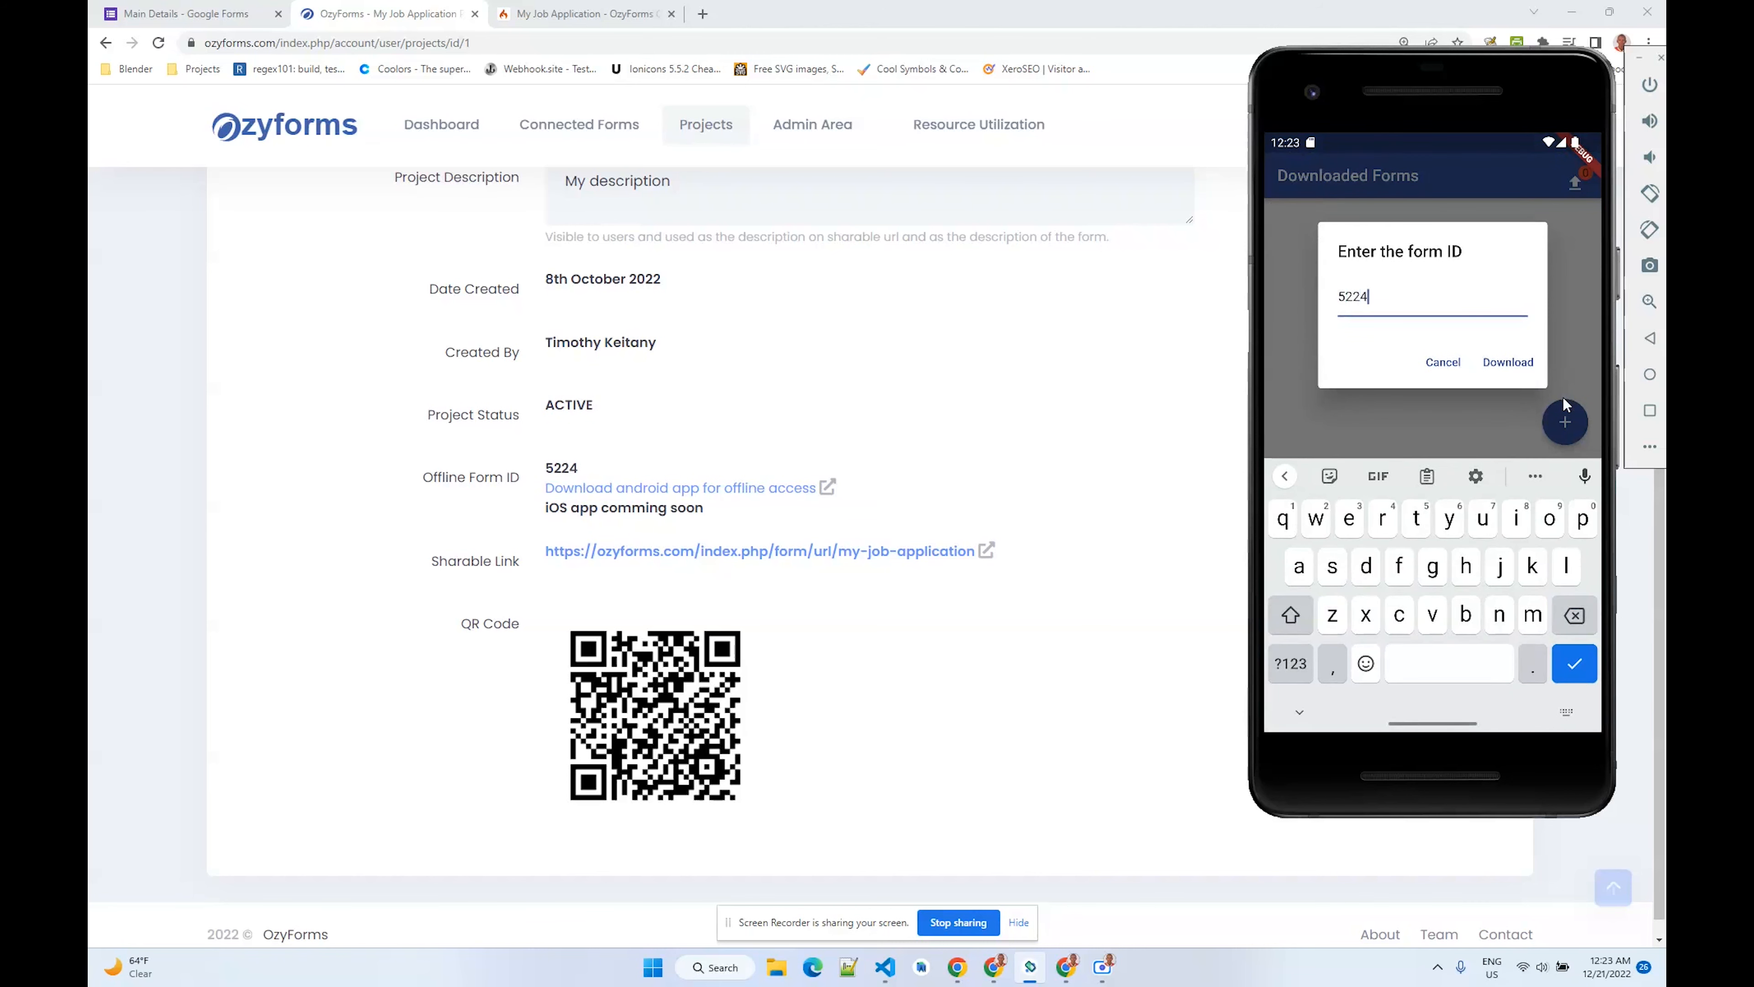
click(1503, 363)
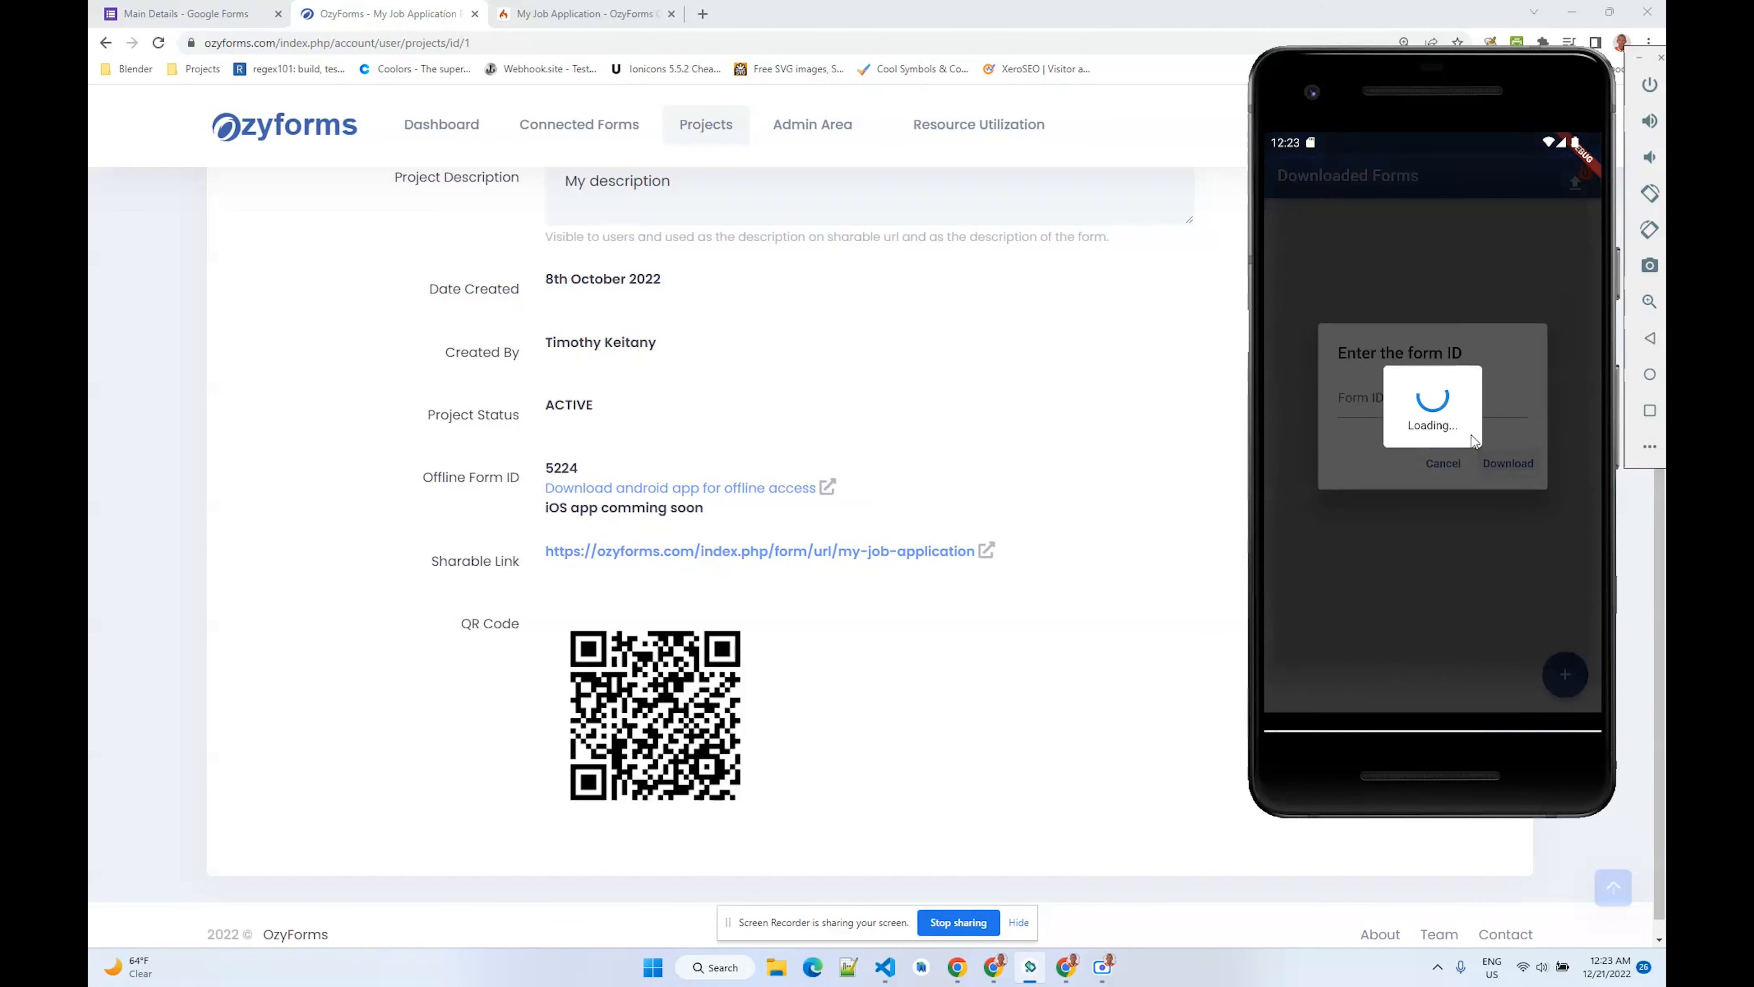
click(1458, 460)
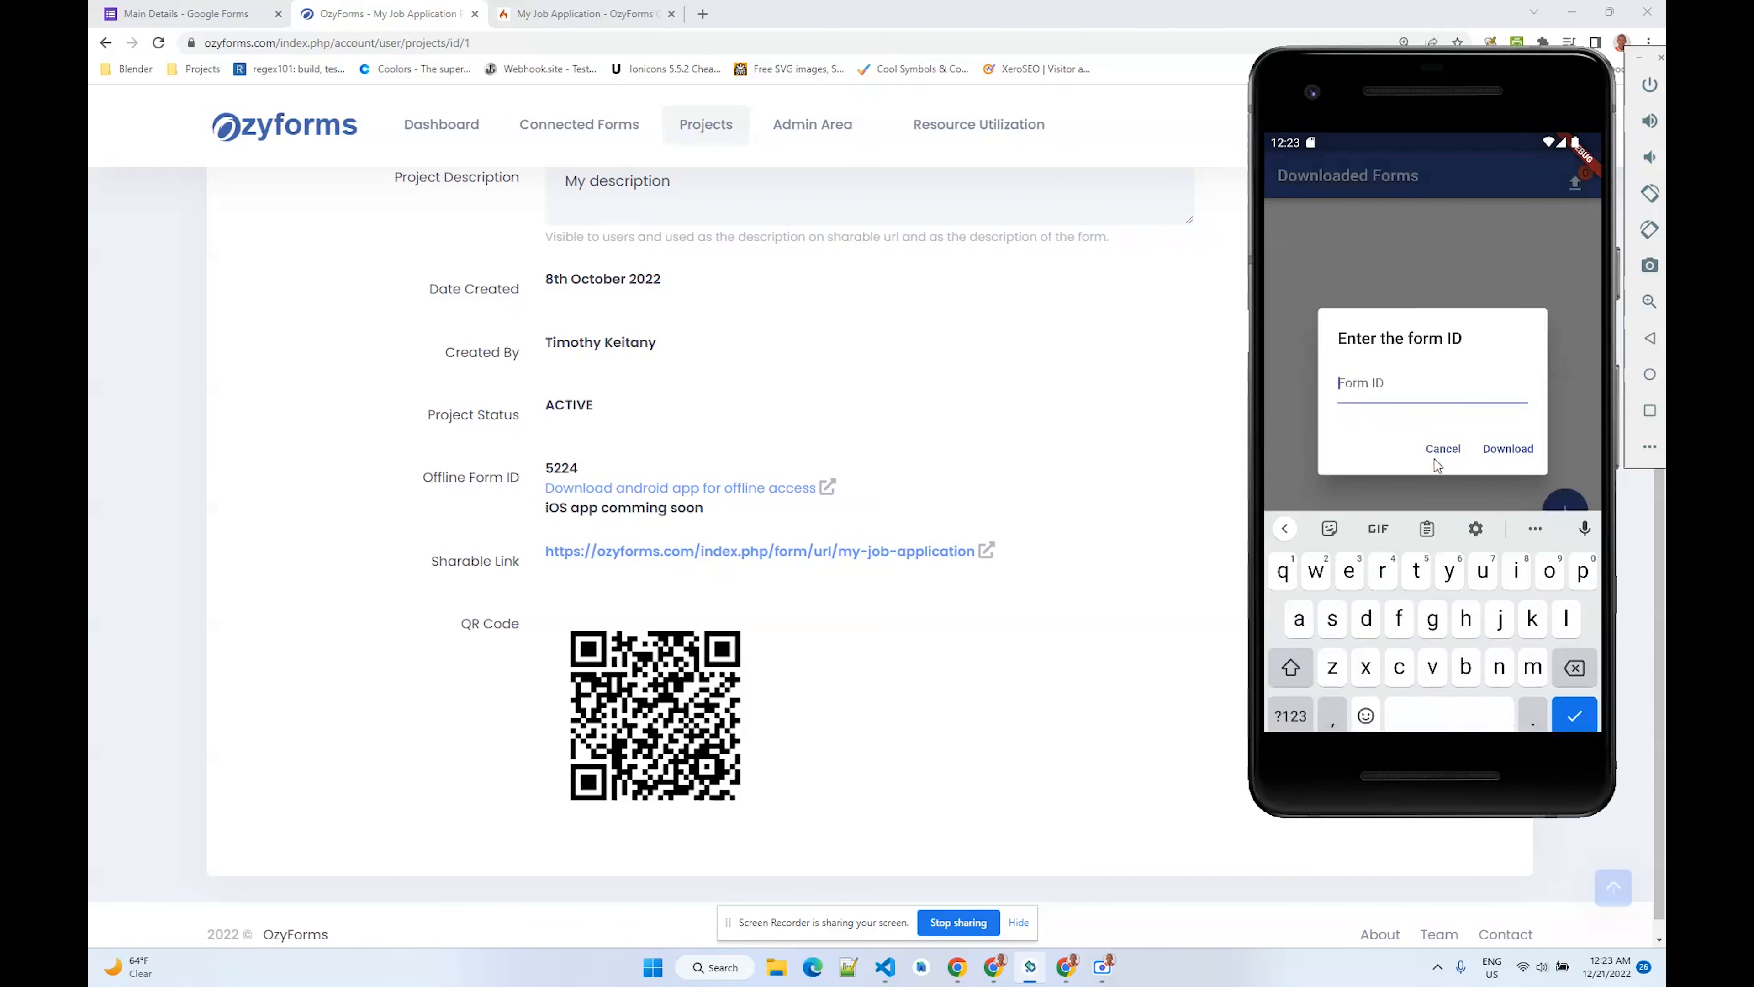
click(1445, 364)
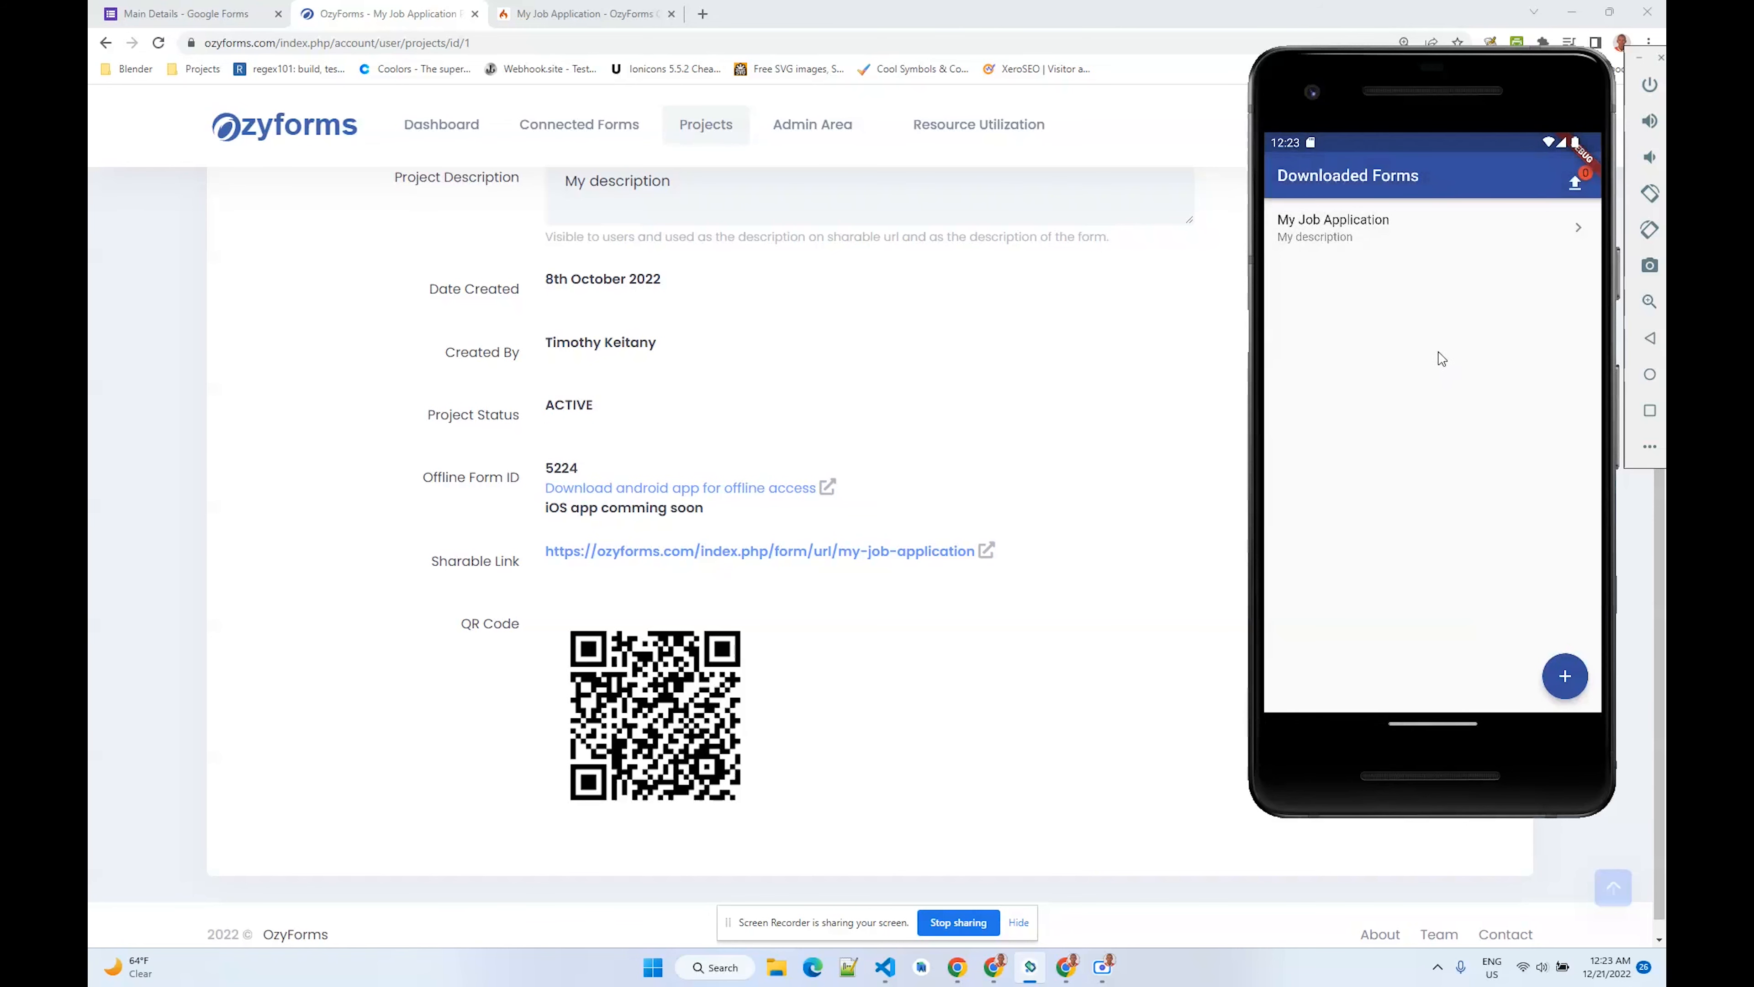
- Open the My Job Application form, start a new offline response, and enter a name for Your Names
click(1412, 240)
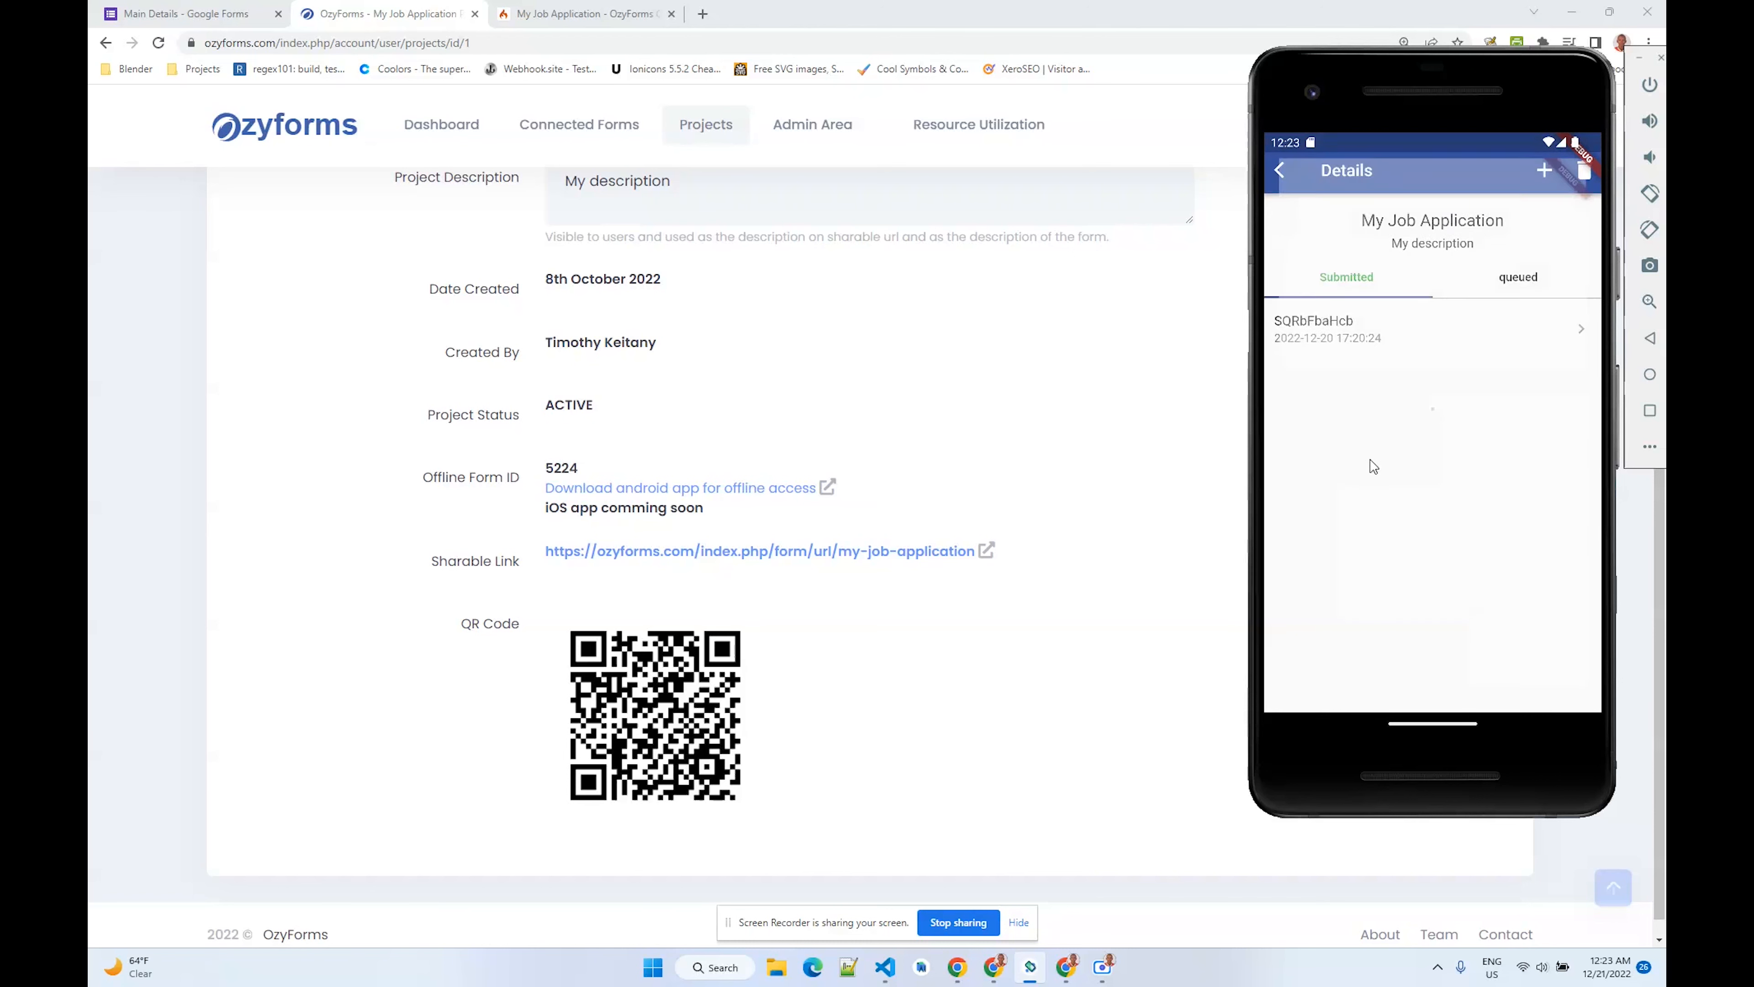
click(1428, 508)
click(1420, 458)
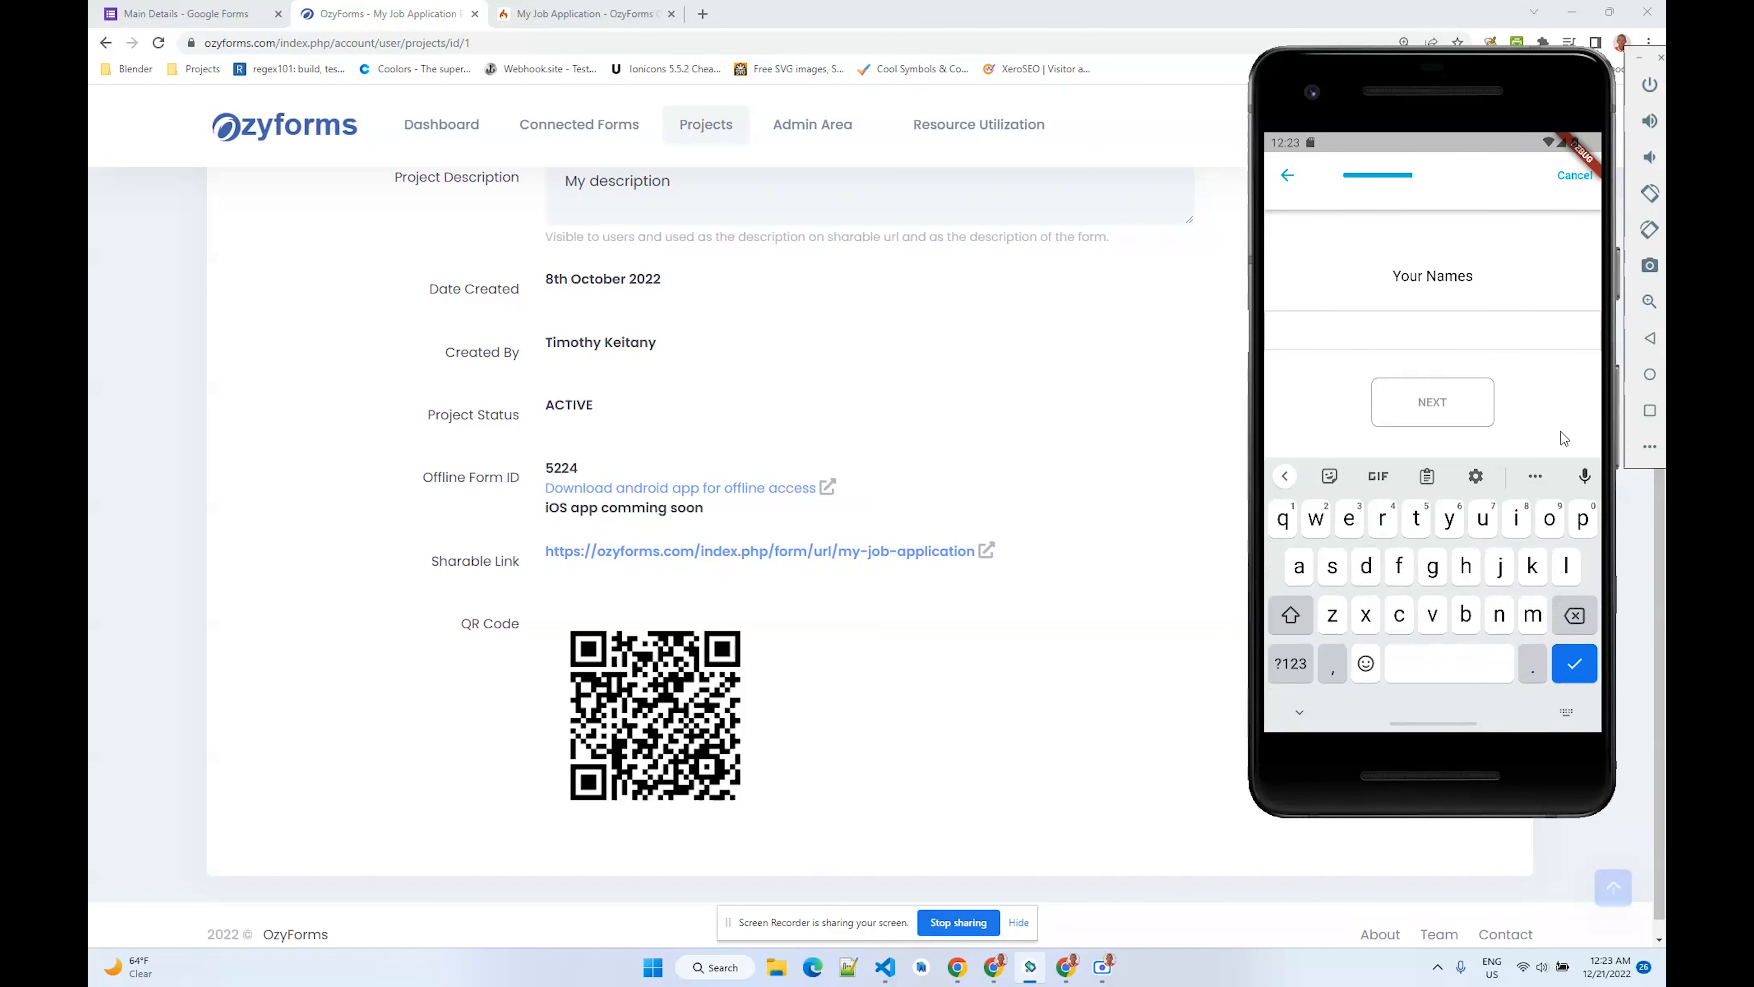
text(Timothy)
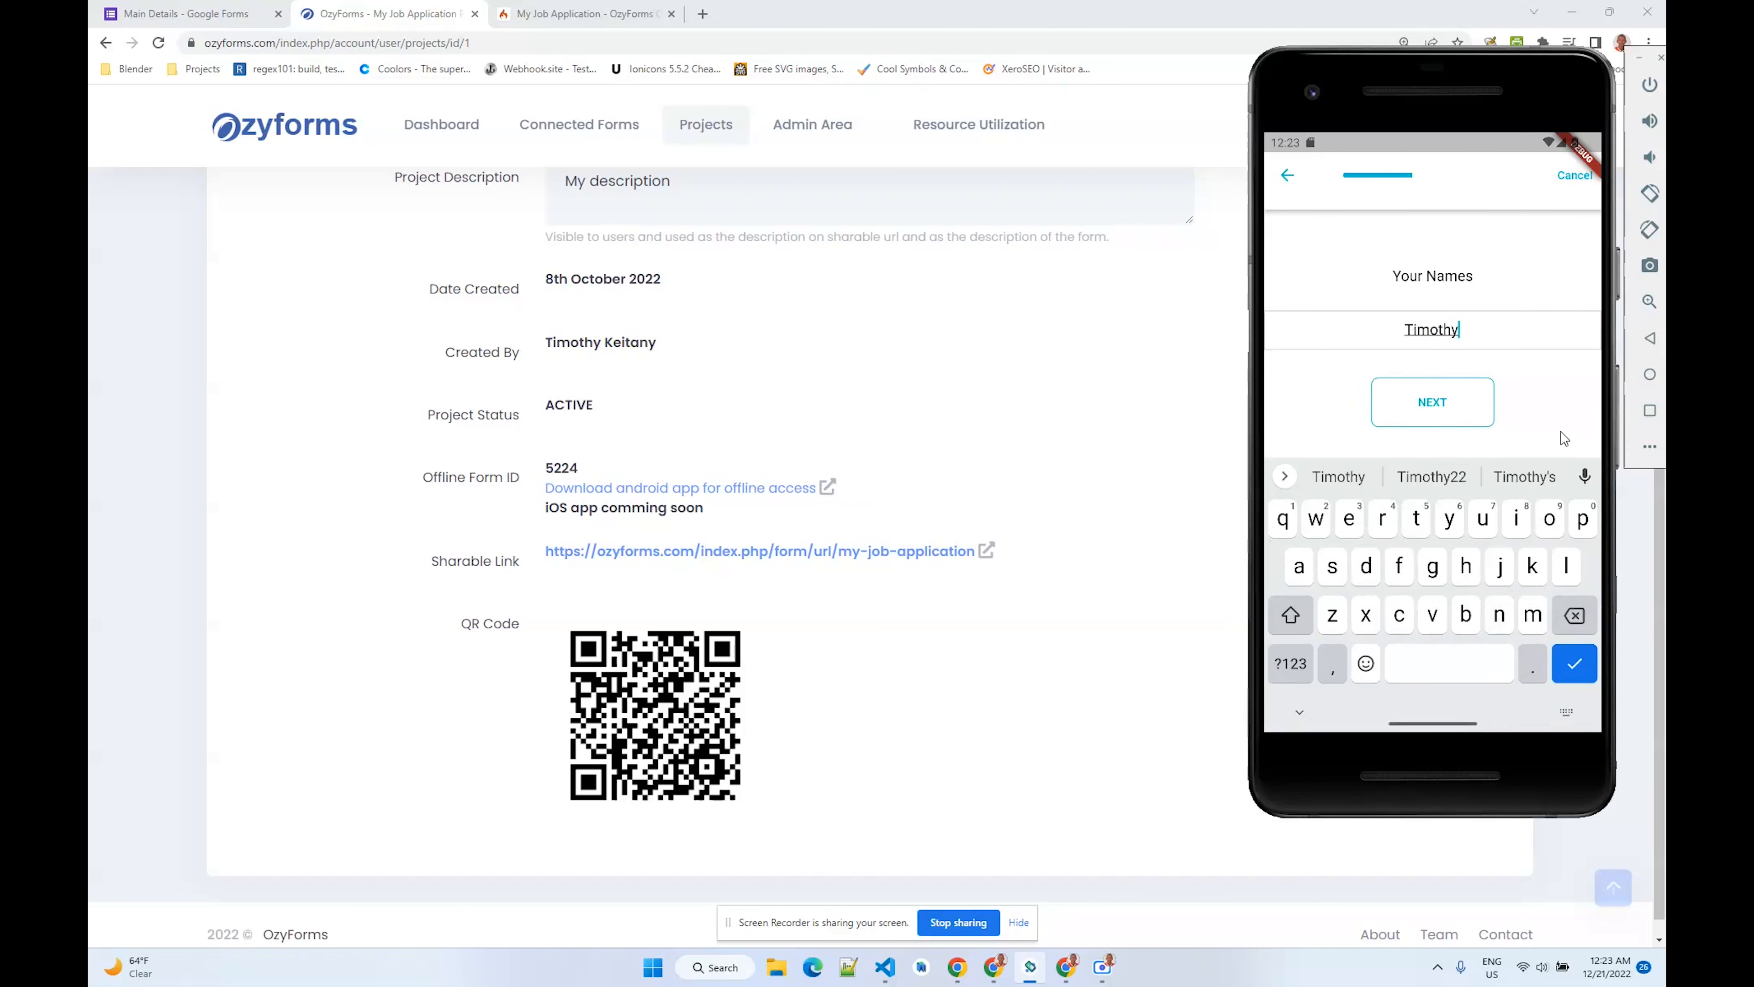
click(1463, 419)
- Choose Male for Gender and set an AM time for the Date of Birth question, advancing to the end screen
click(1402, 352)
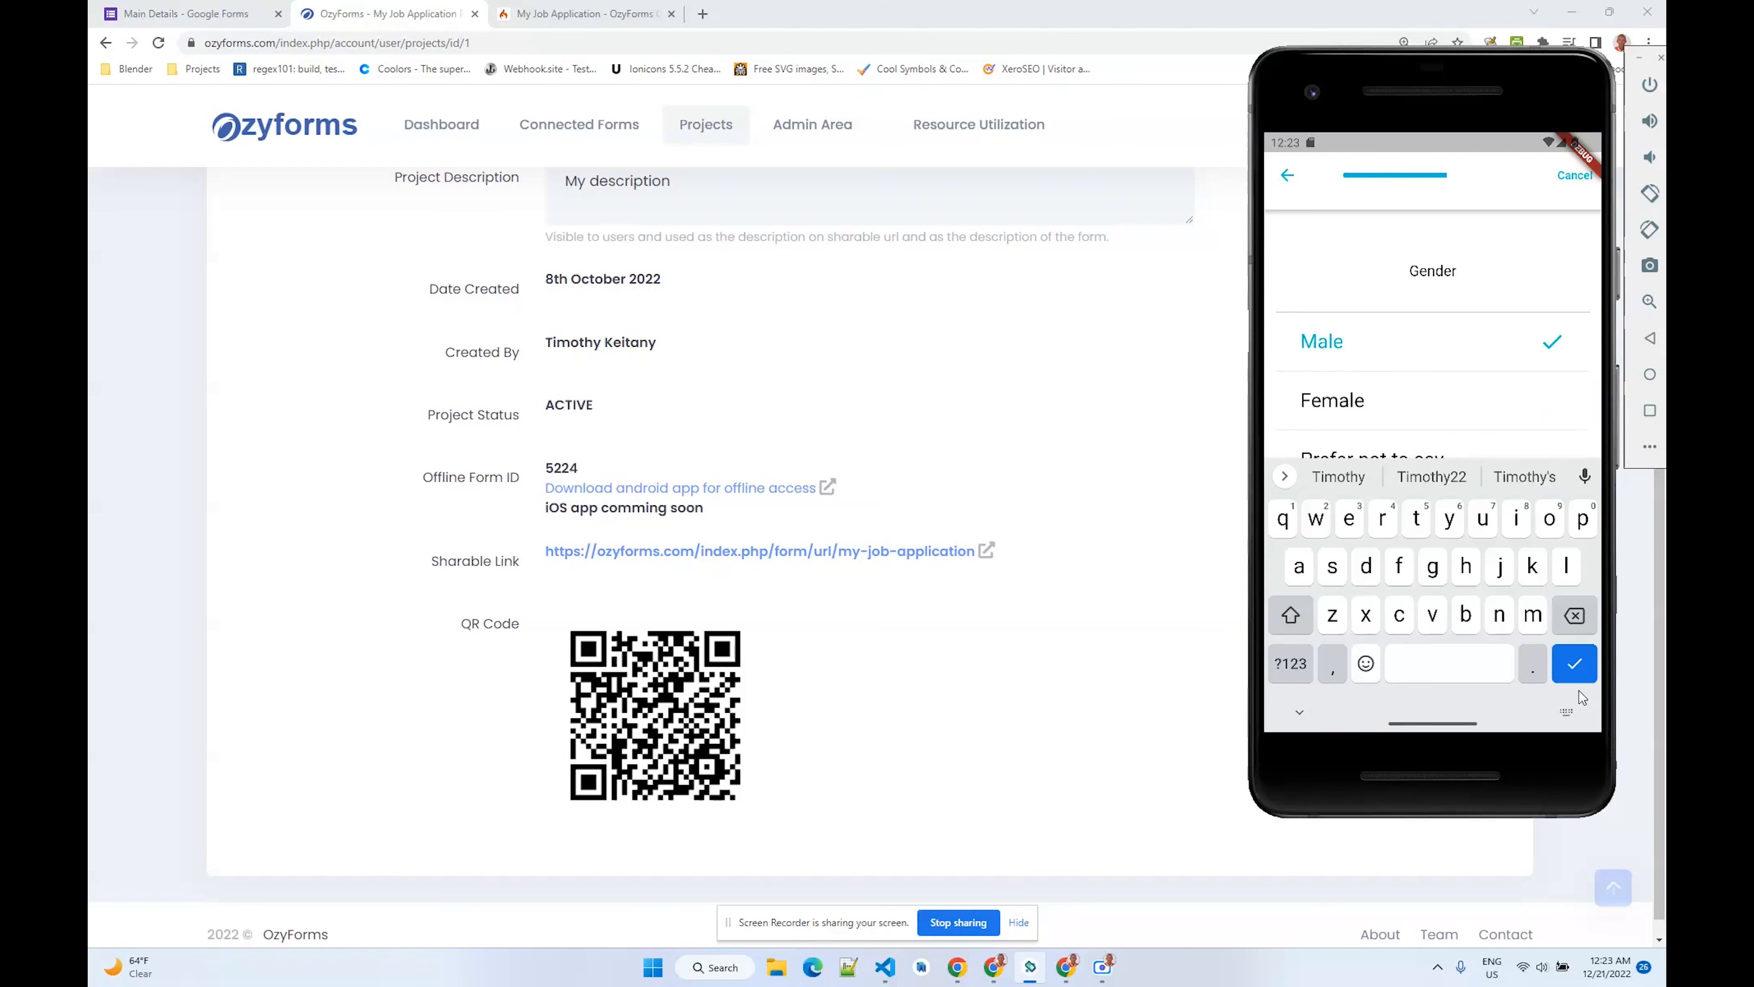
click(1578, 672)
click(1432, 604)
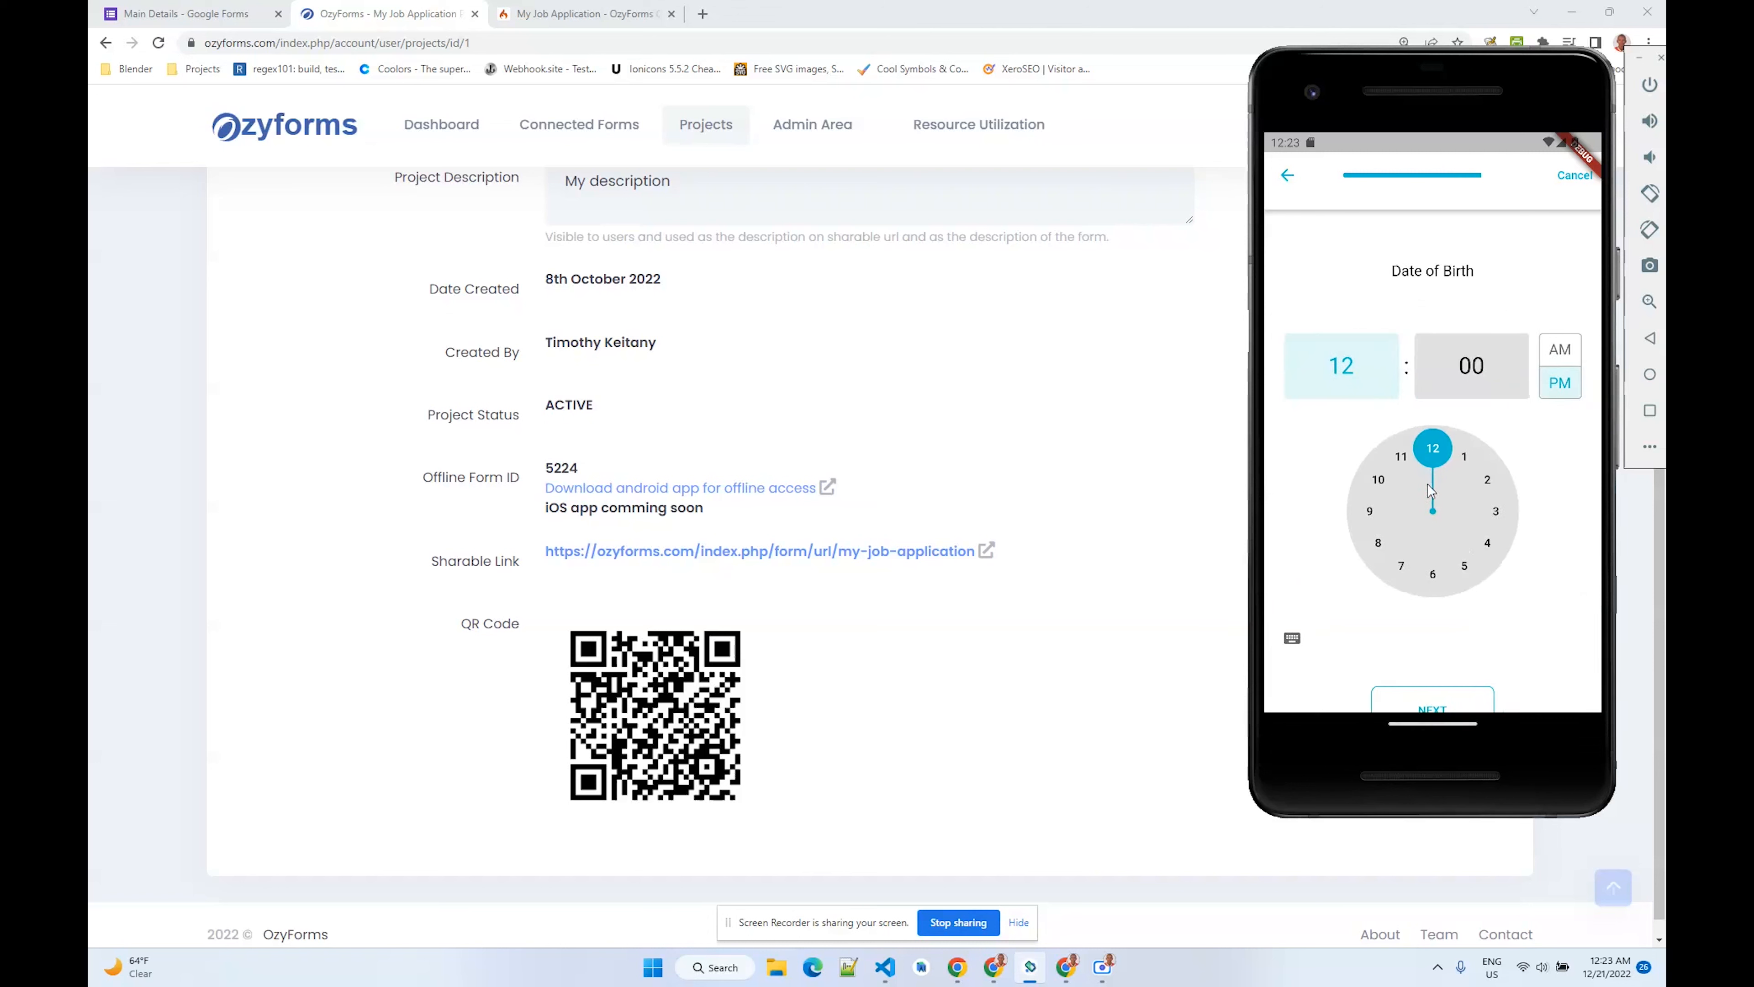
click(1479, 378)
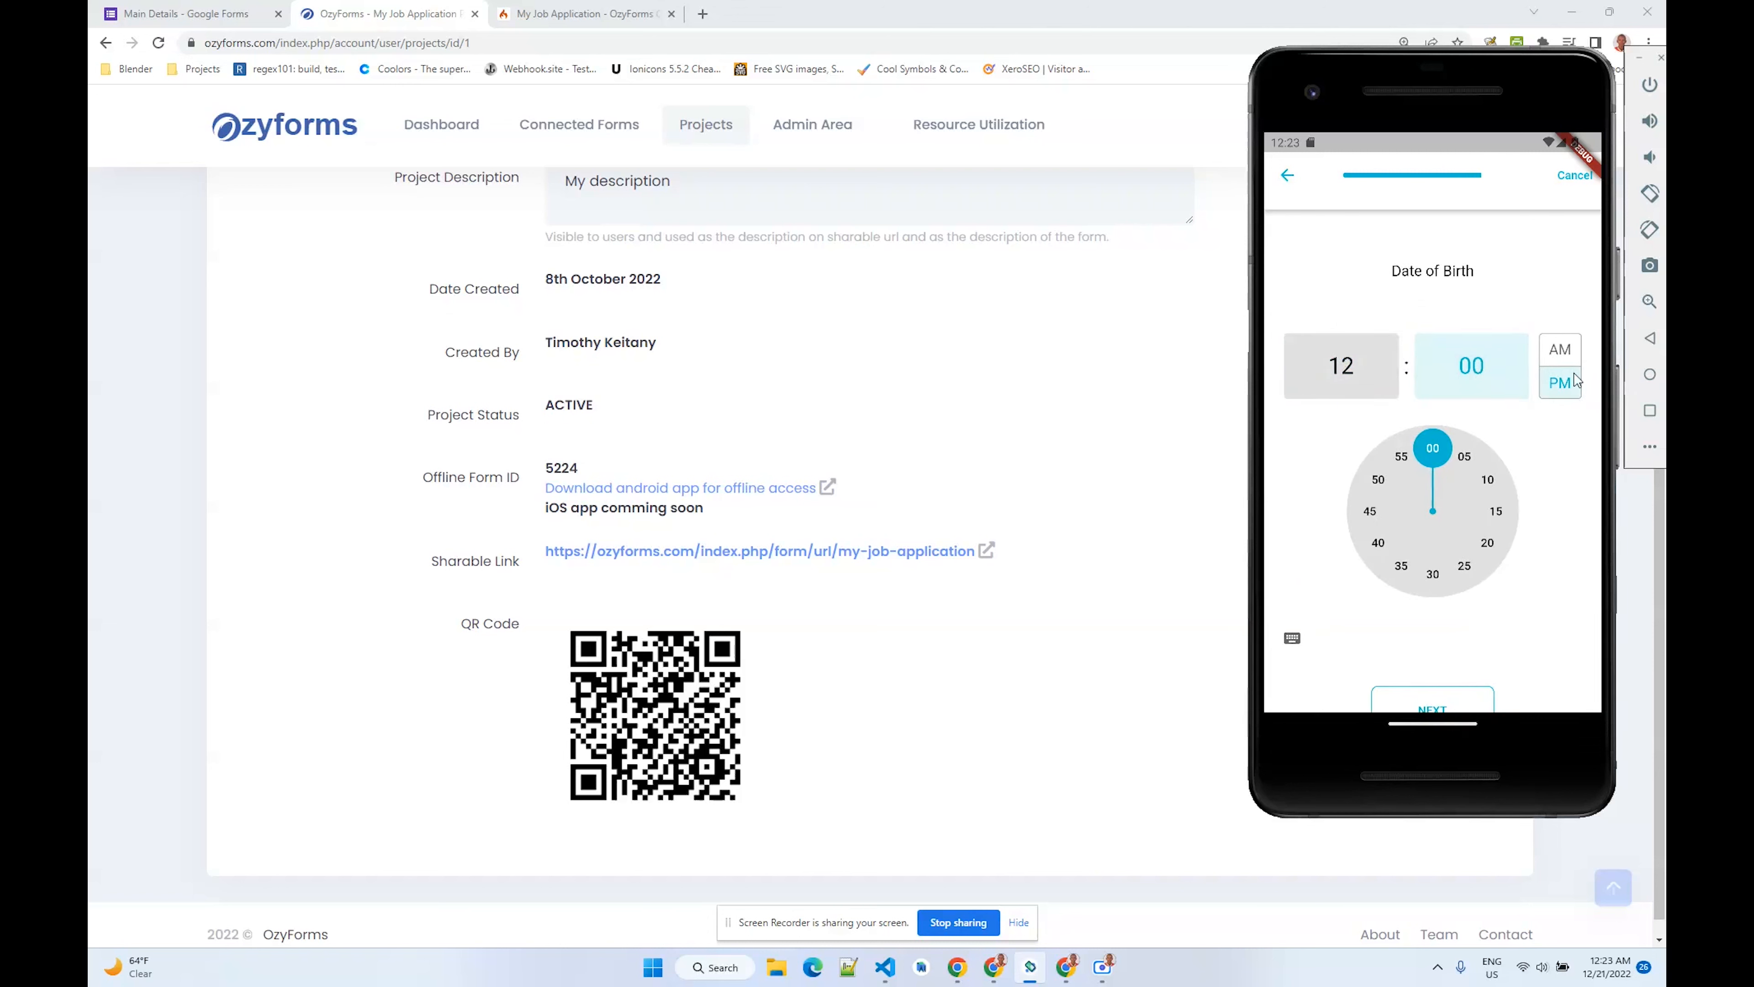
click(1465, 456)
click(1560, 356)
click(1442, 705)
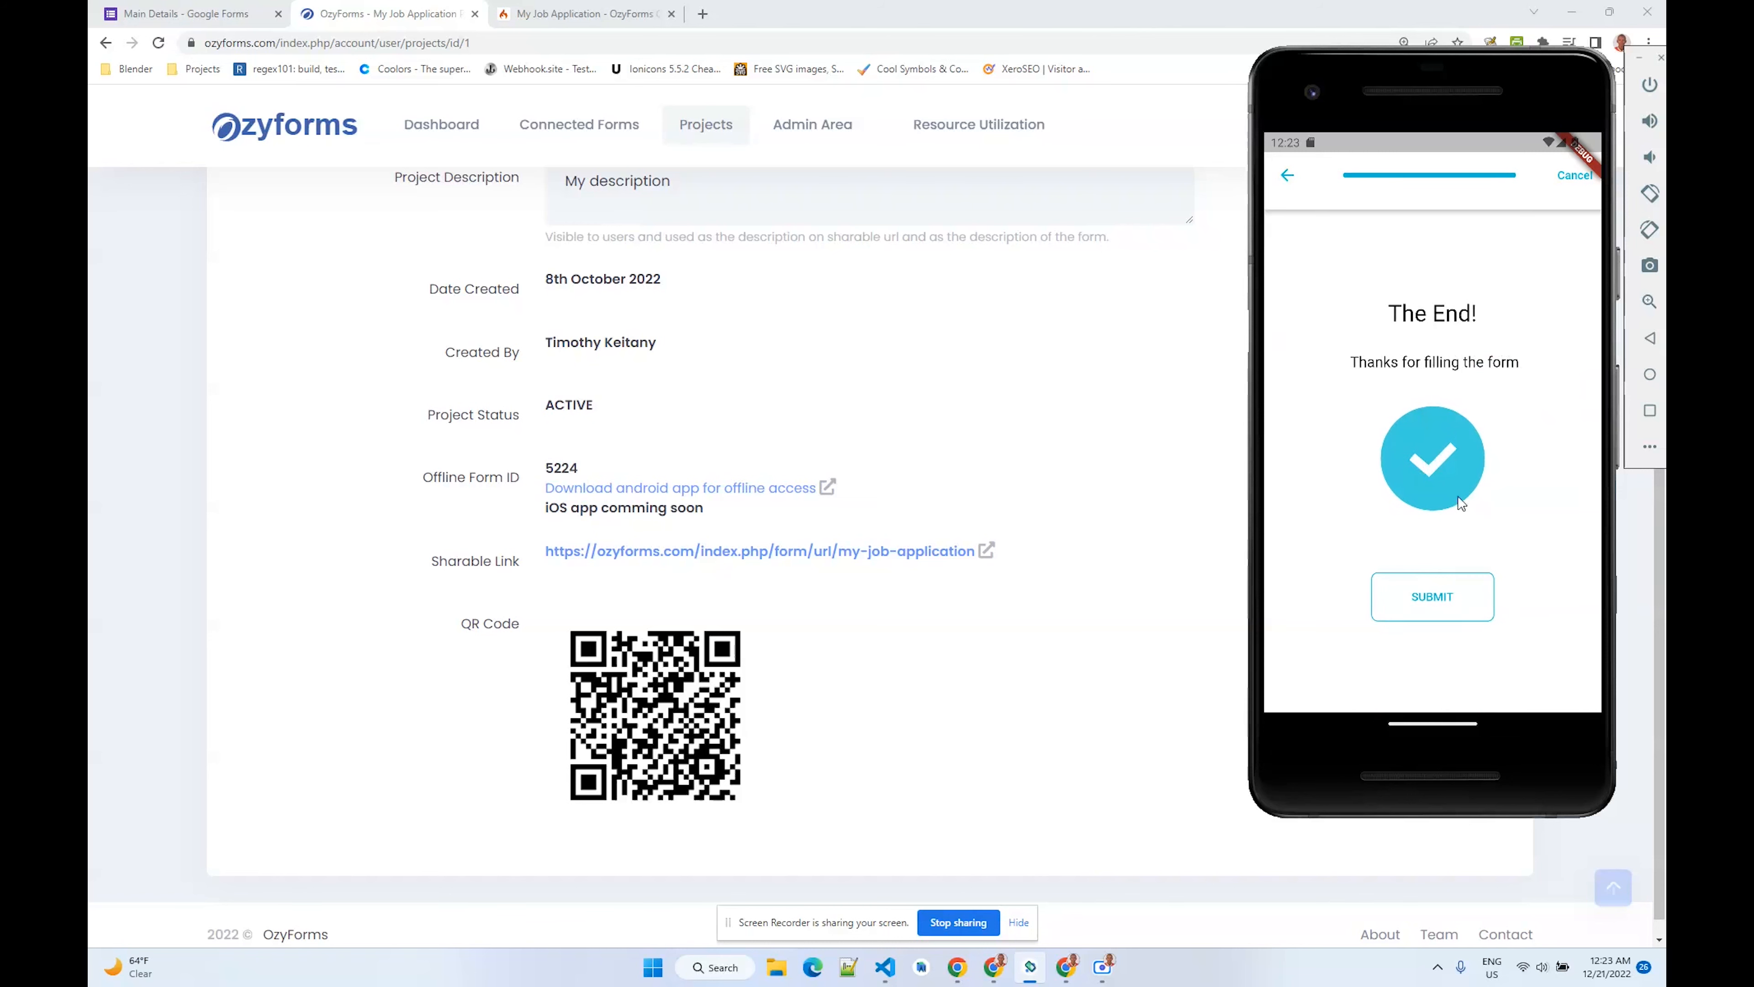
- Submit the offline response, check the queued responses tab, and return to the Downloaded Forms list
click(1435, 596)
click(1462, 471)
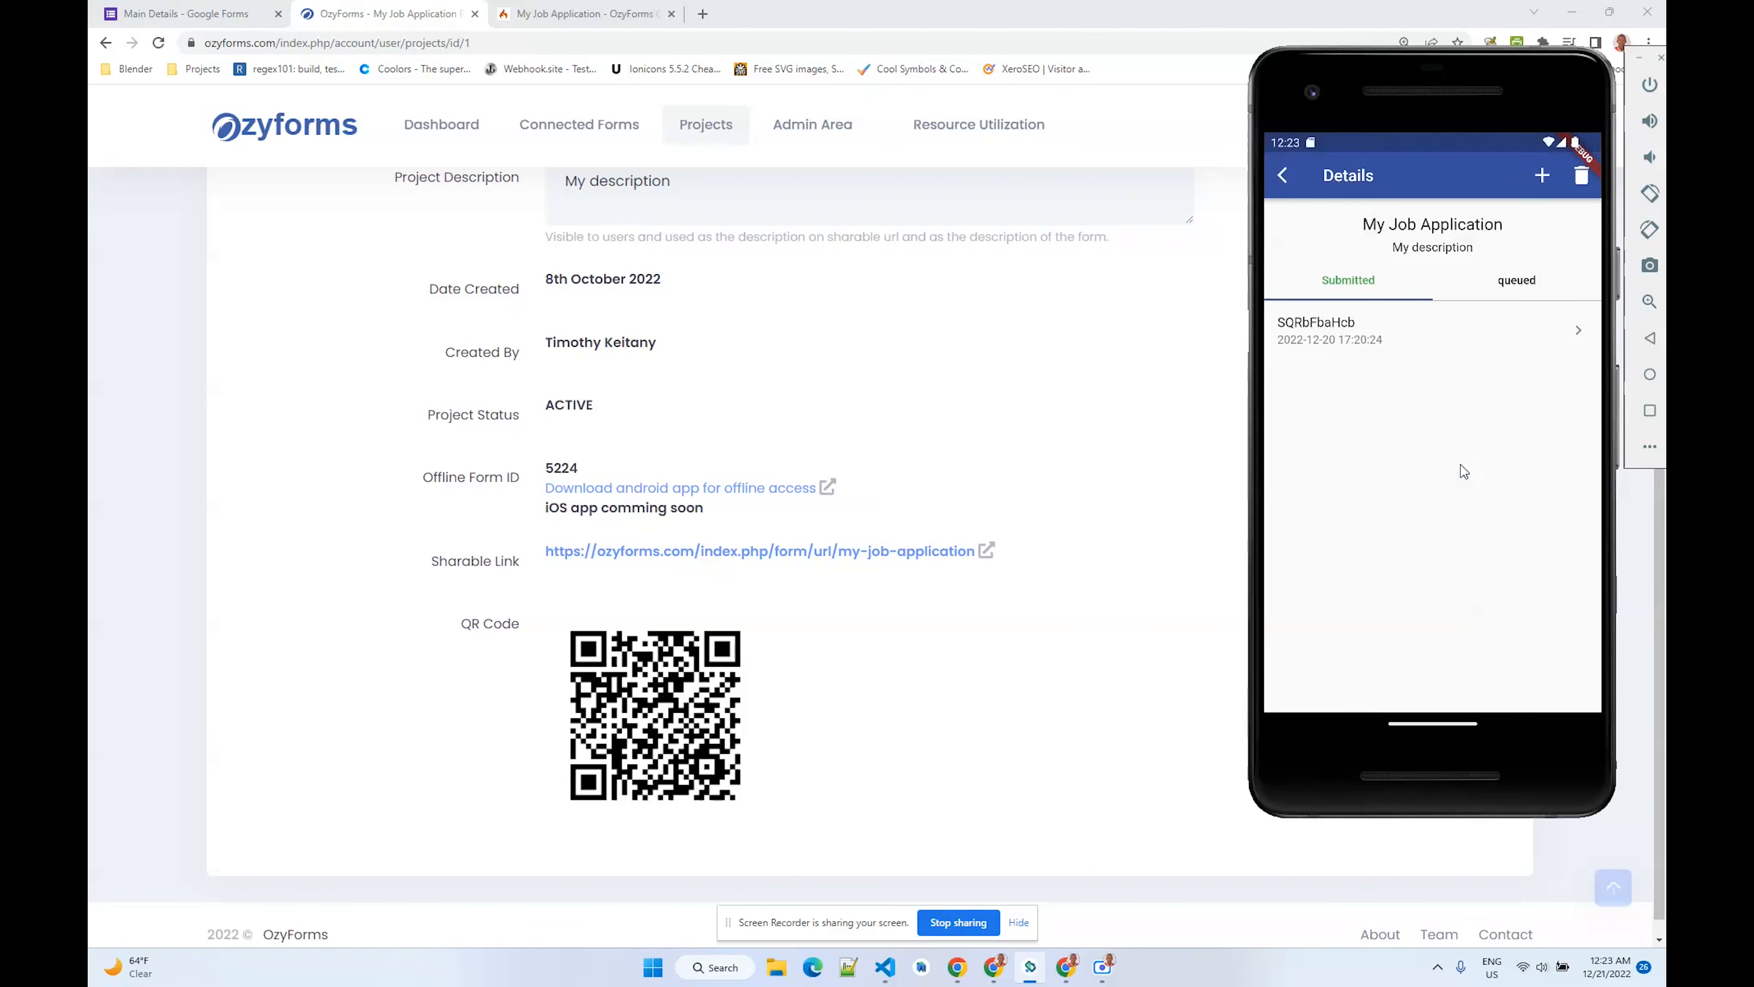
click(1520, 280)
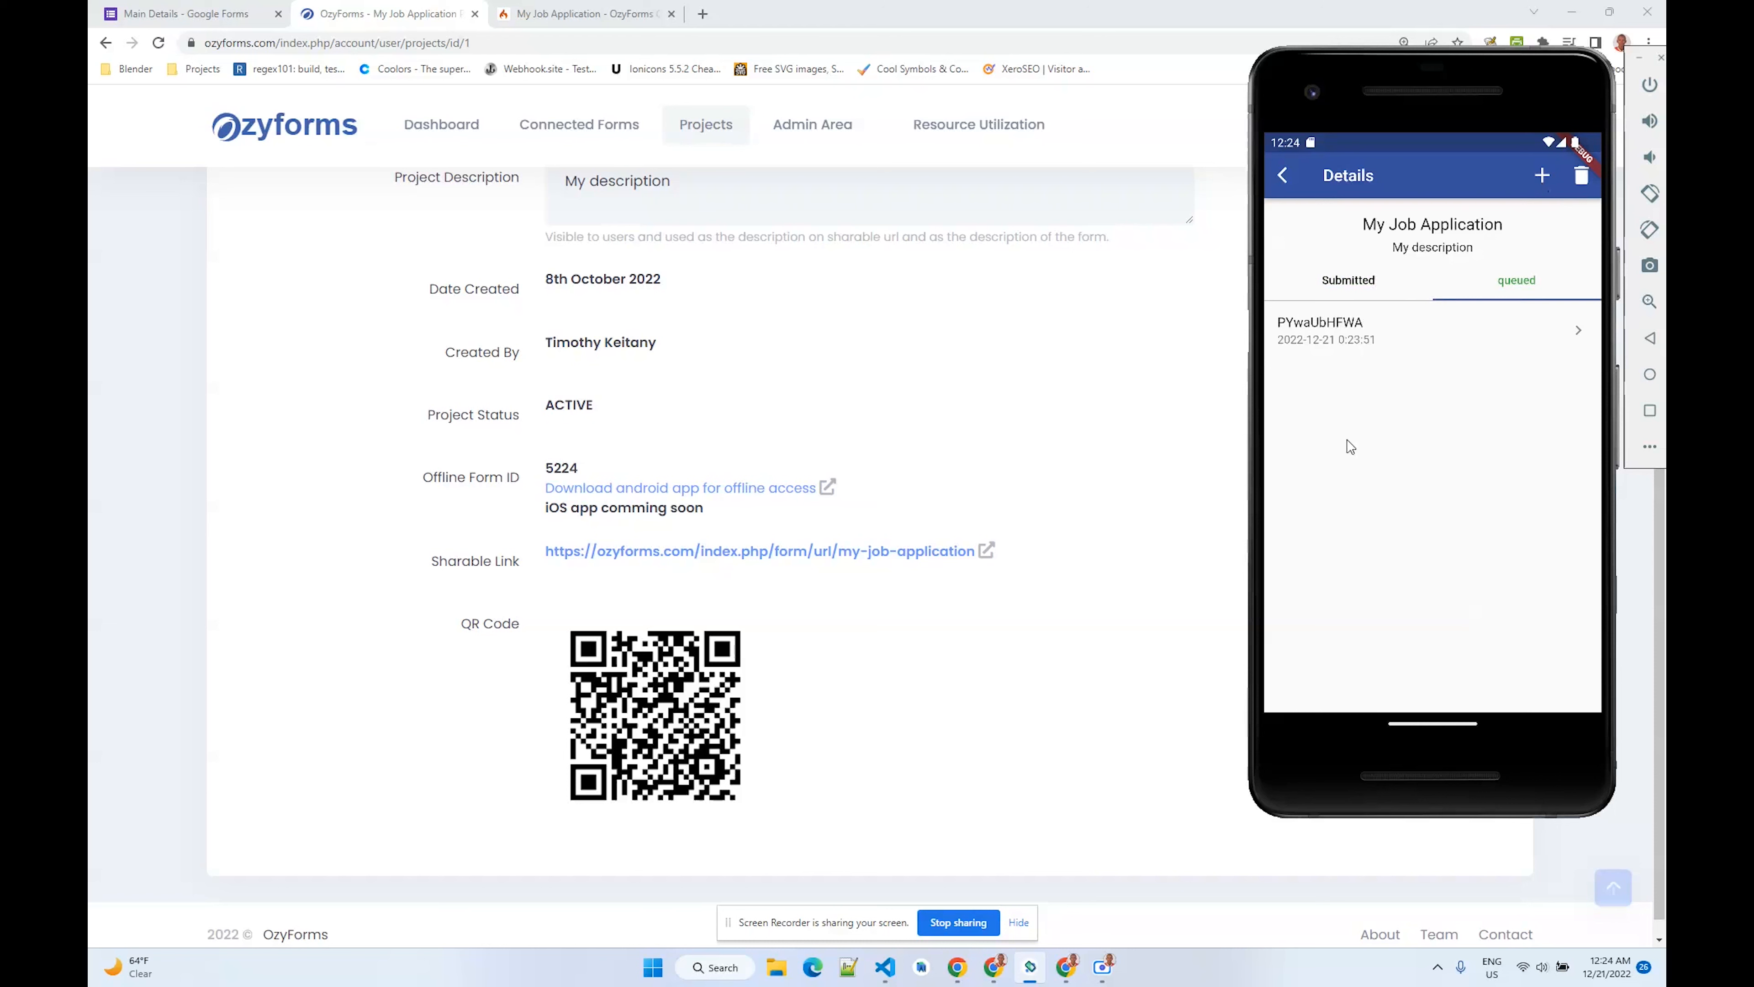
click(1306, 177)
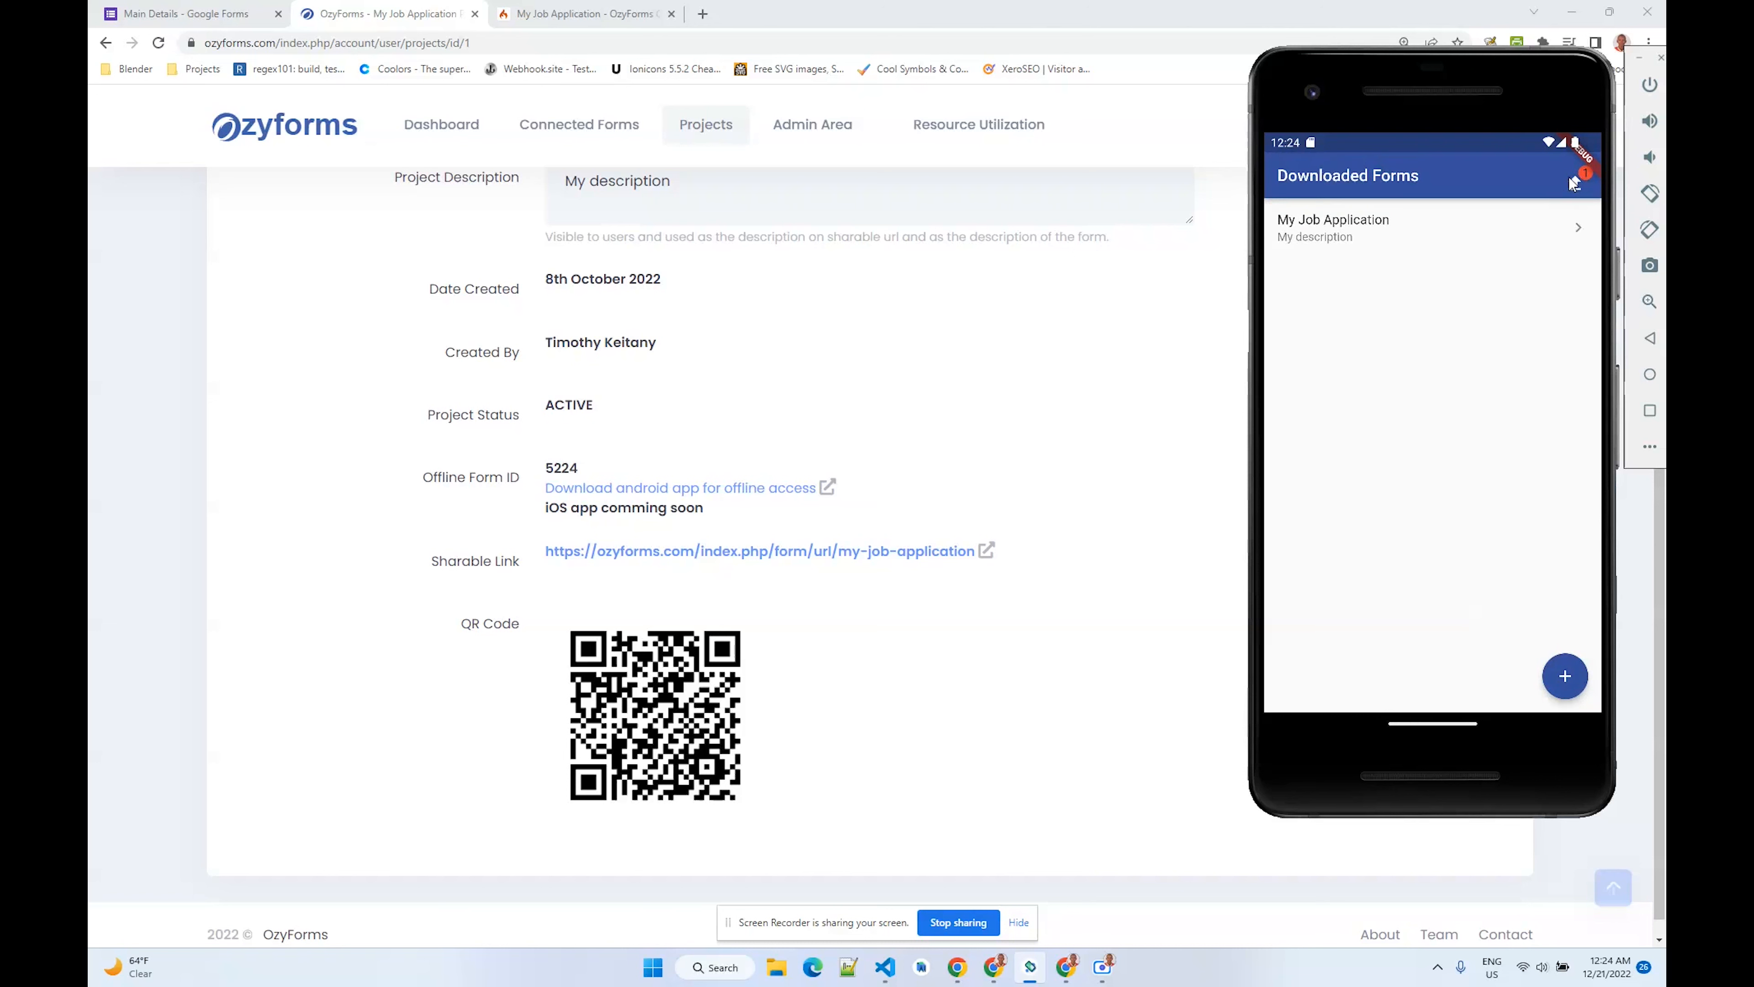
- Upload the queued responses to the server, dismiss the message, and retry the upload once more
click(1576, 184)
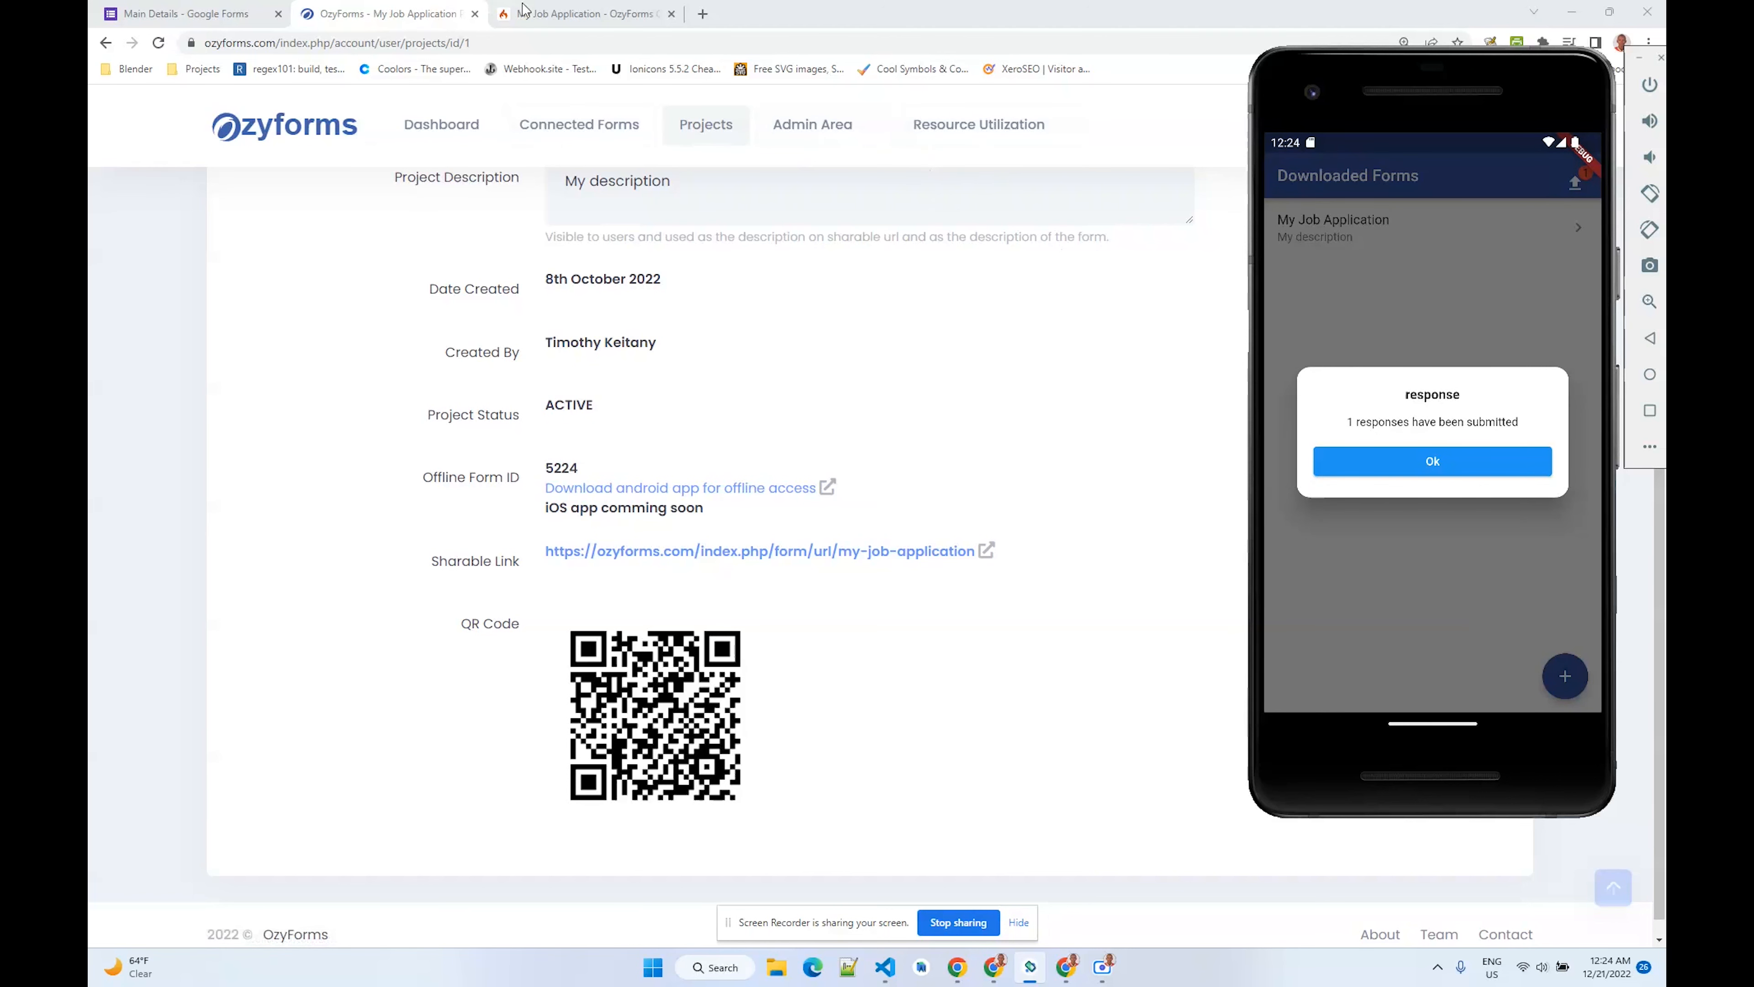
click(1446, 460)
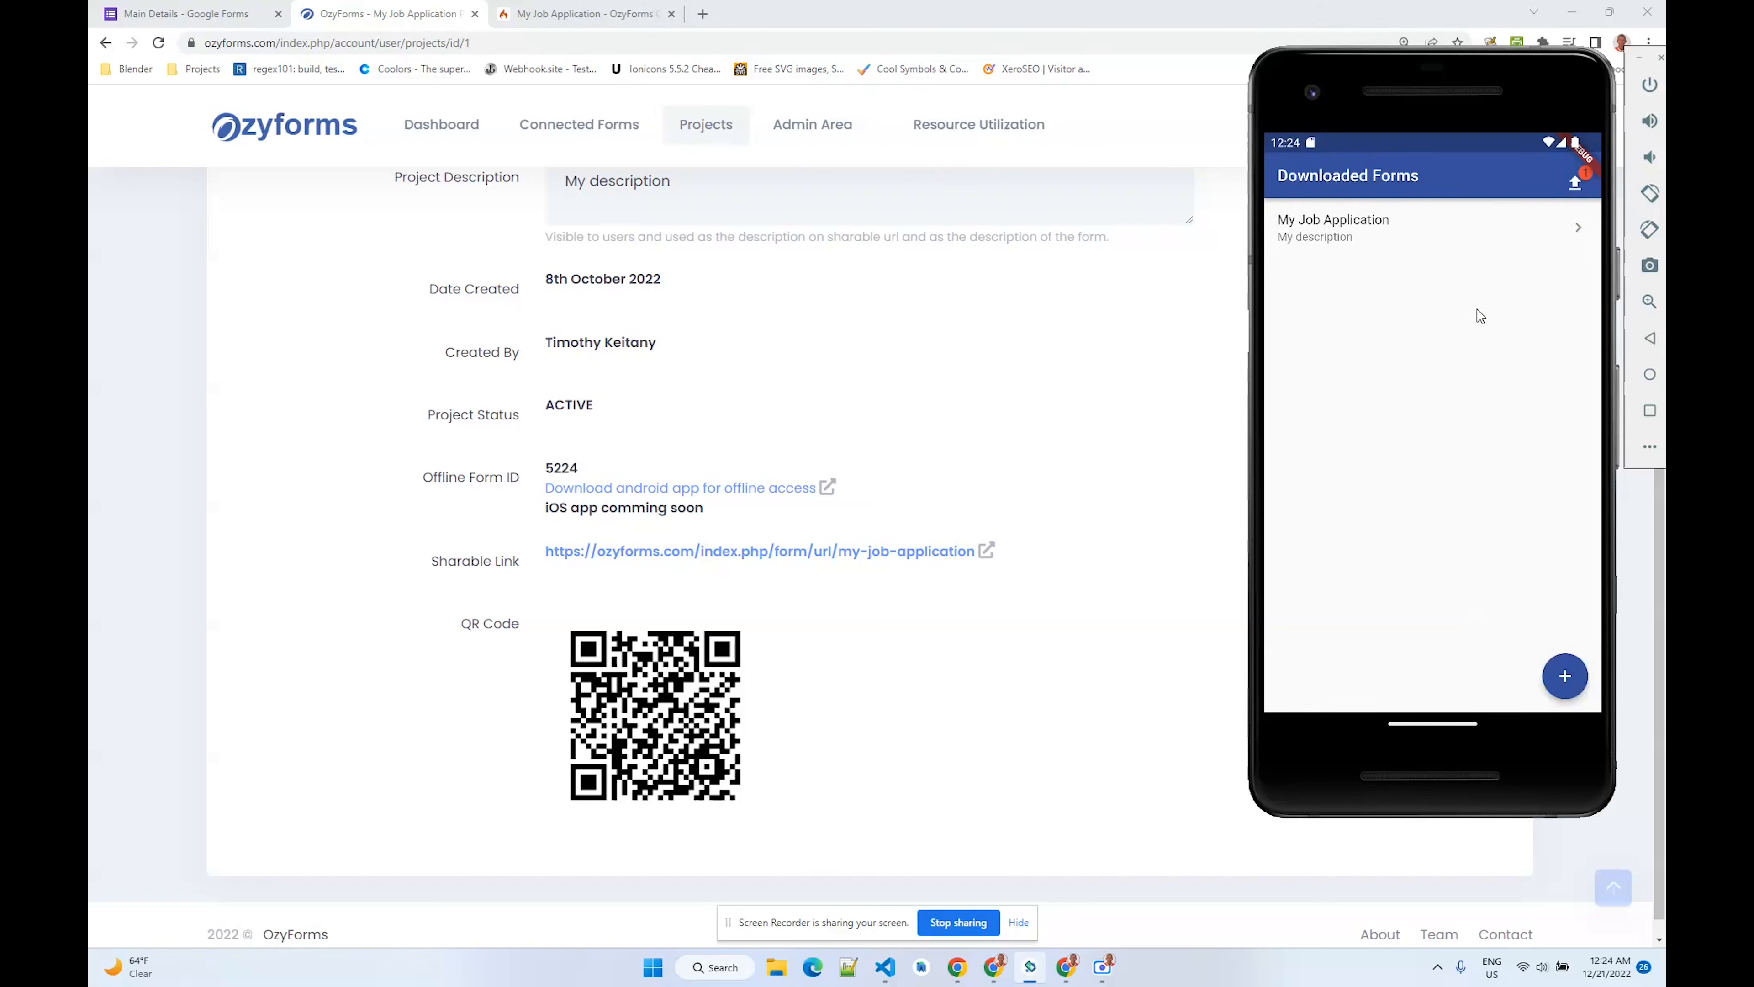
click(1574, 187)
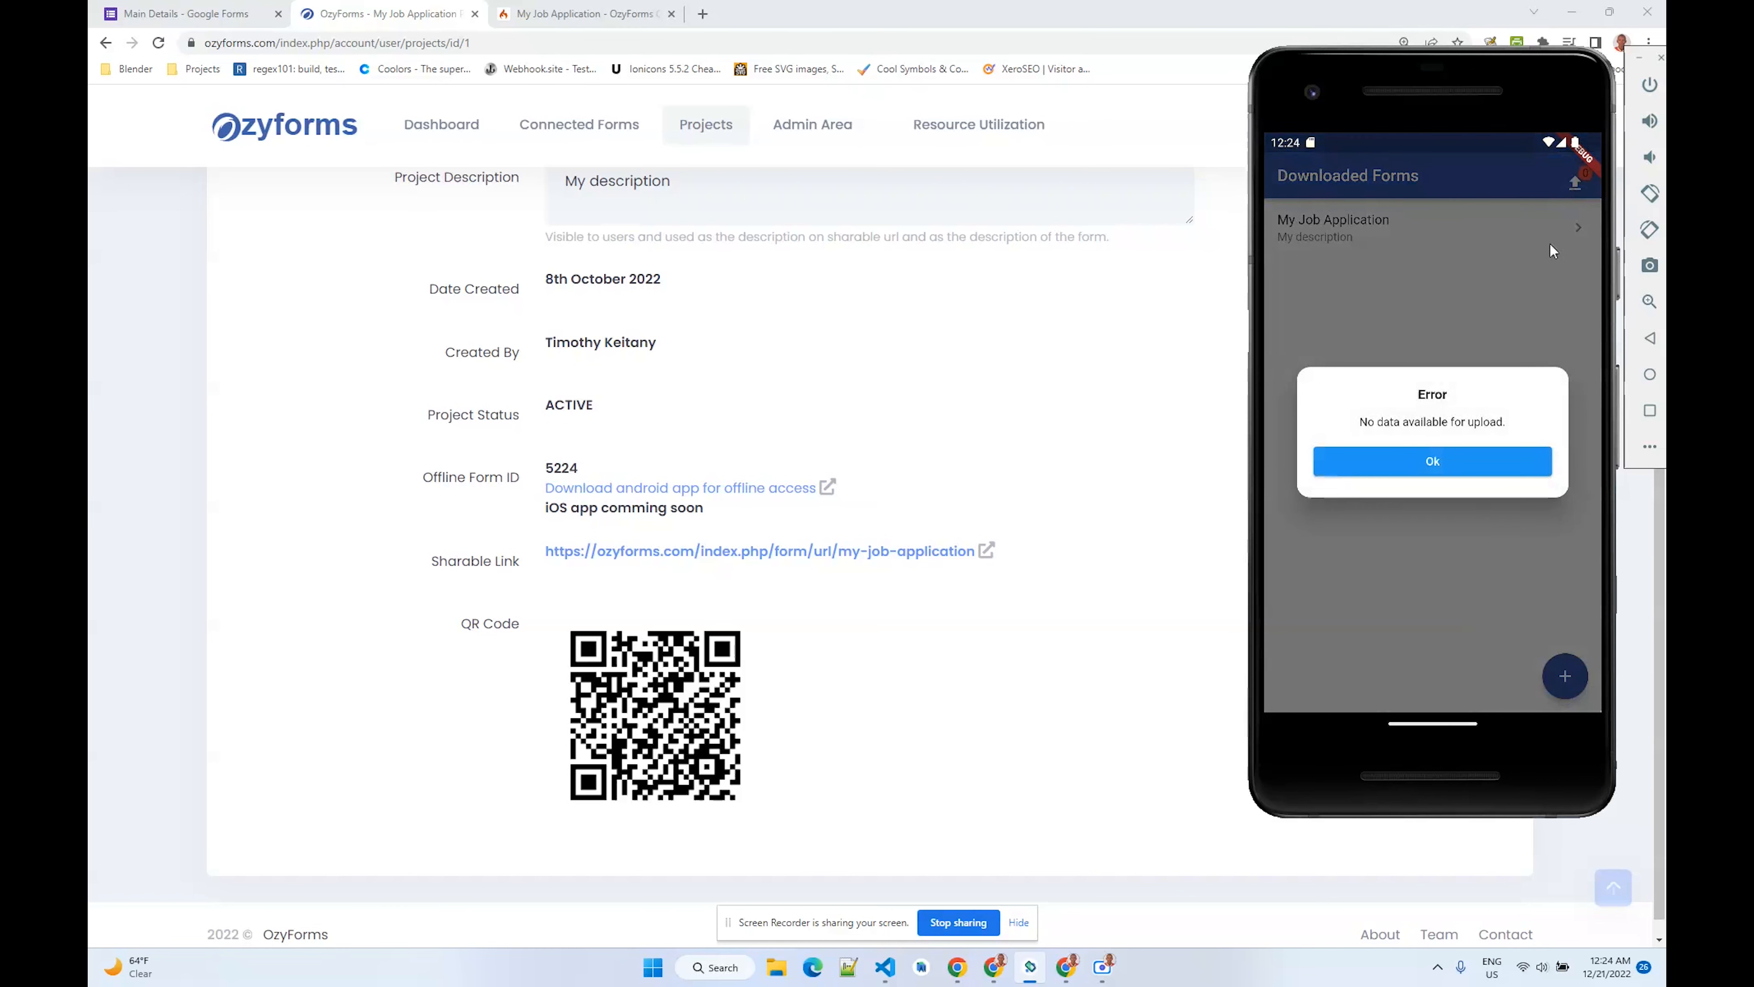
click(1455, 462)
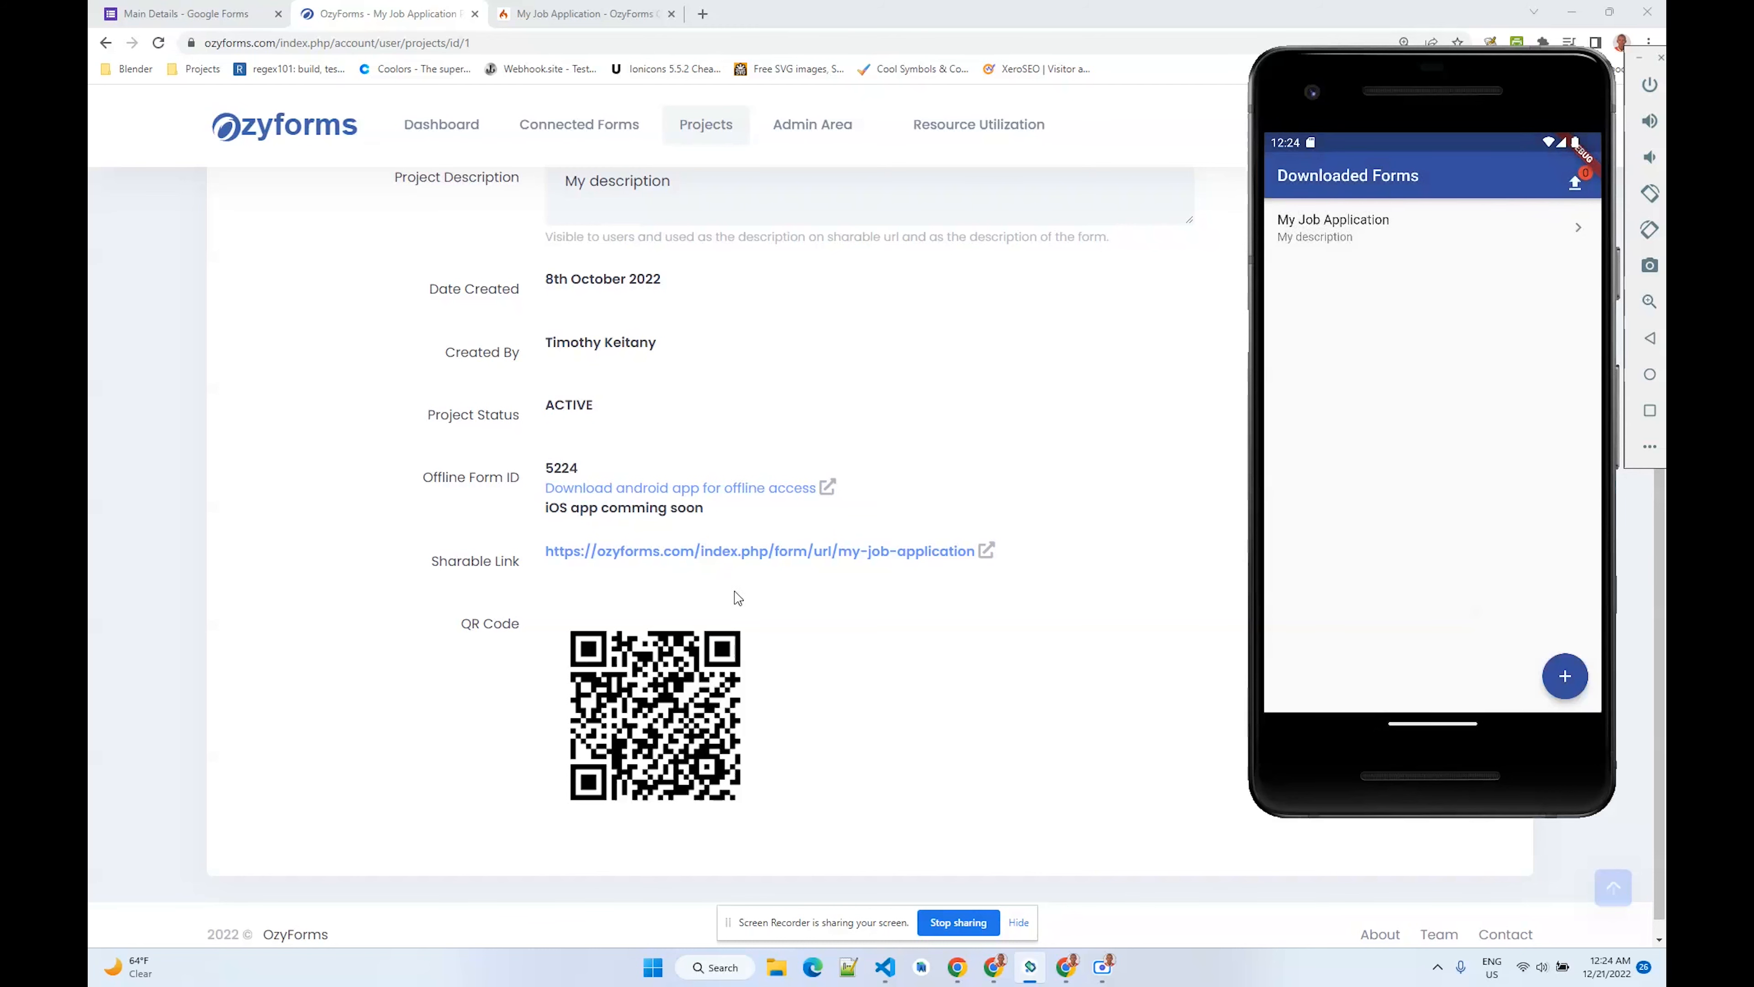
- Open the My Job Application project from the All Projects list in the browser
click(951, 449)
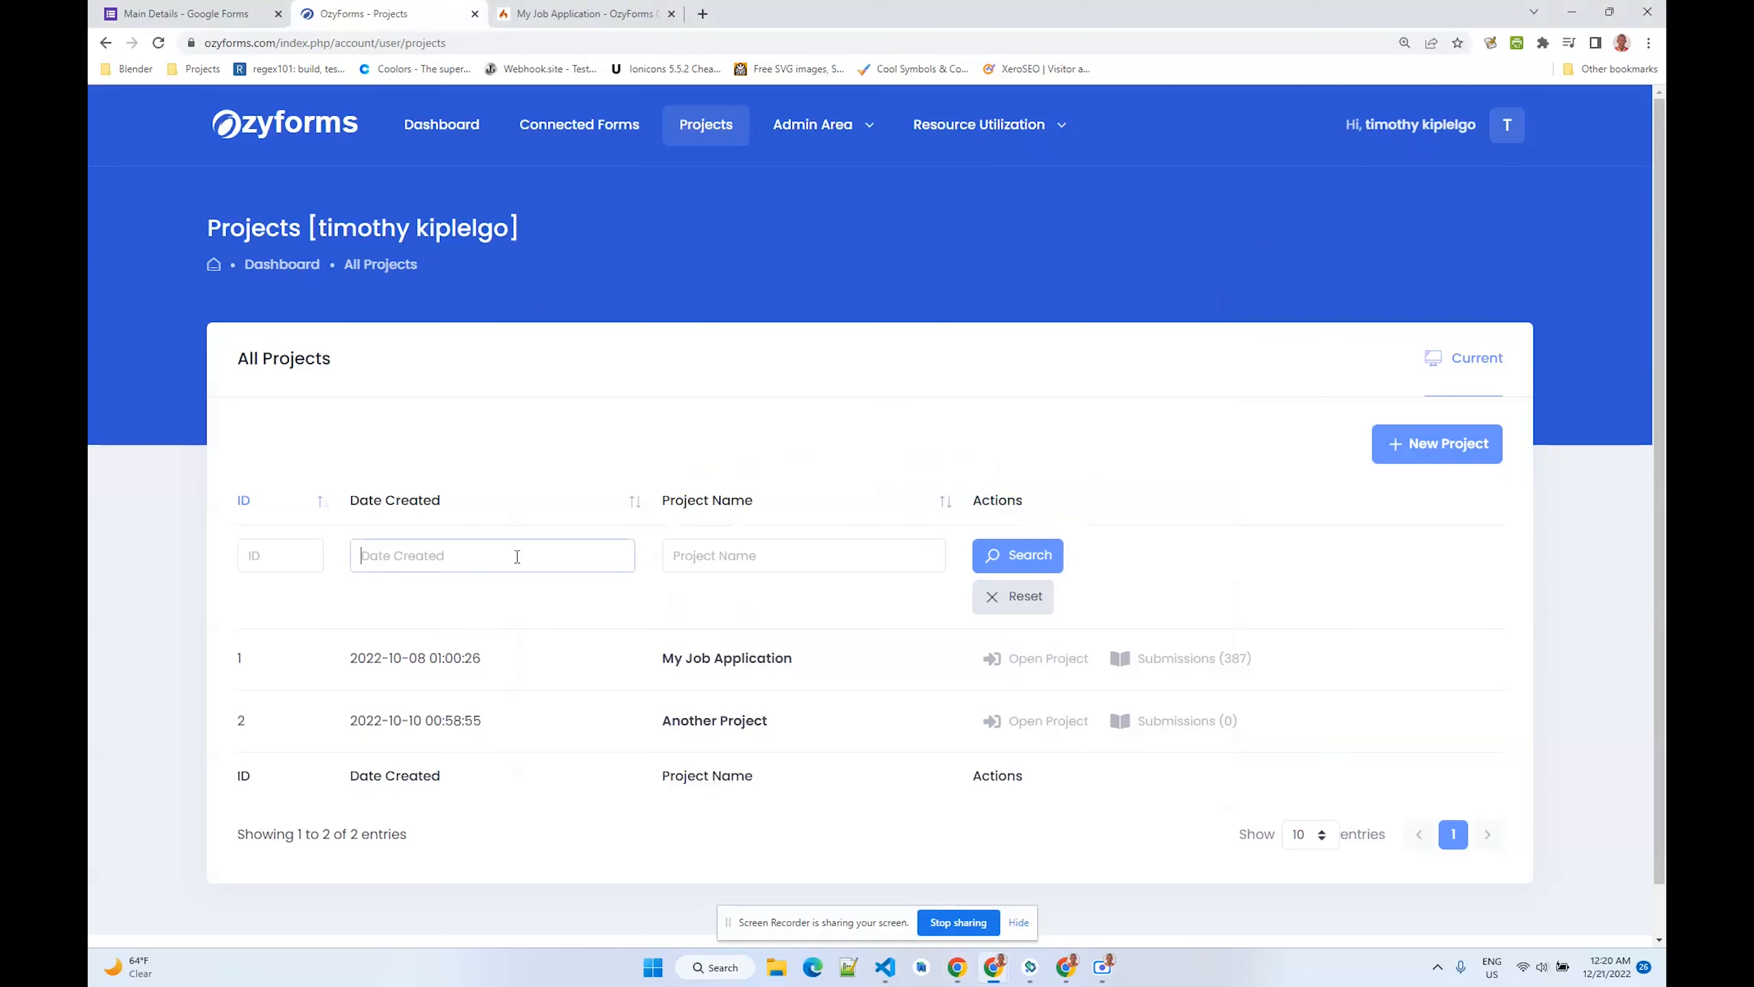
scroll(858, 540, down, 1)
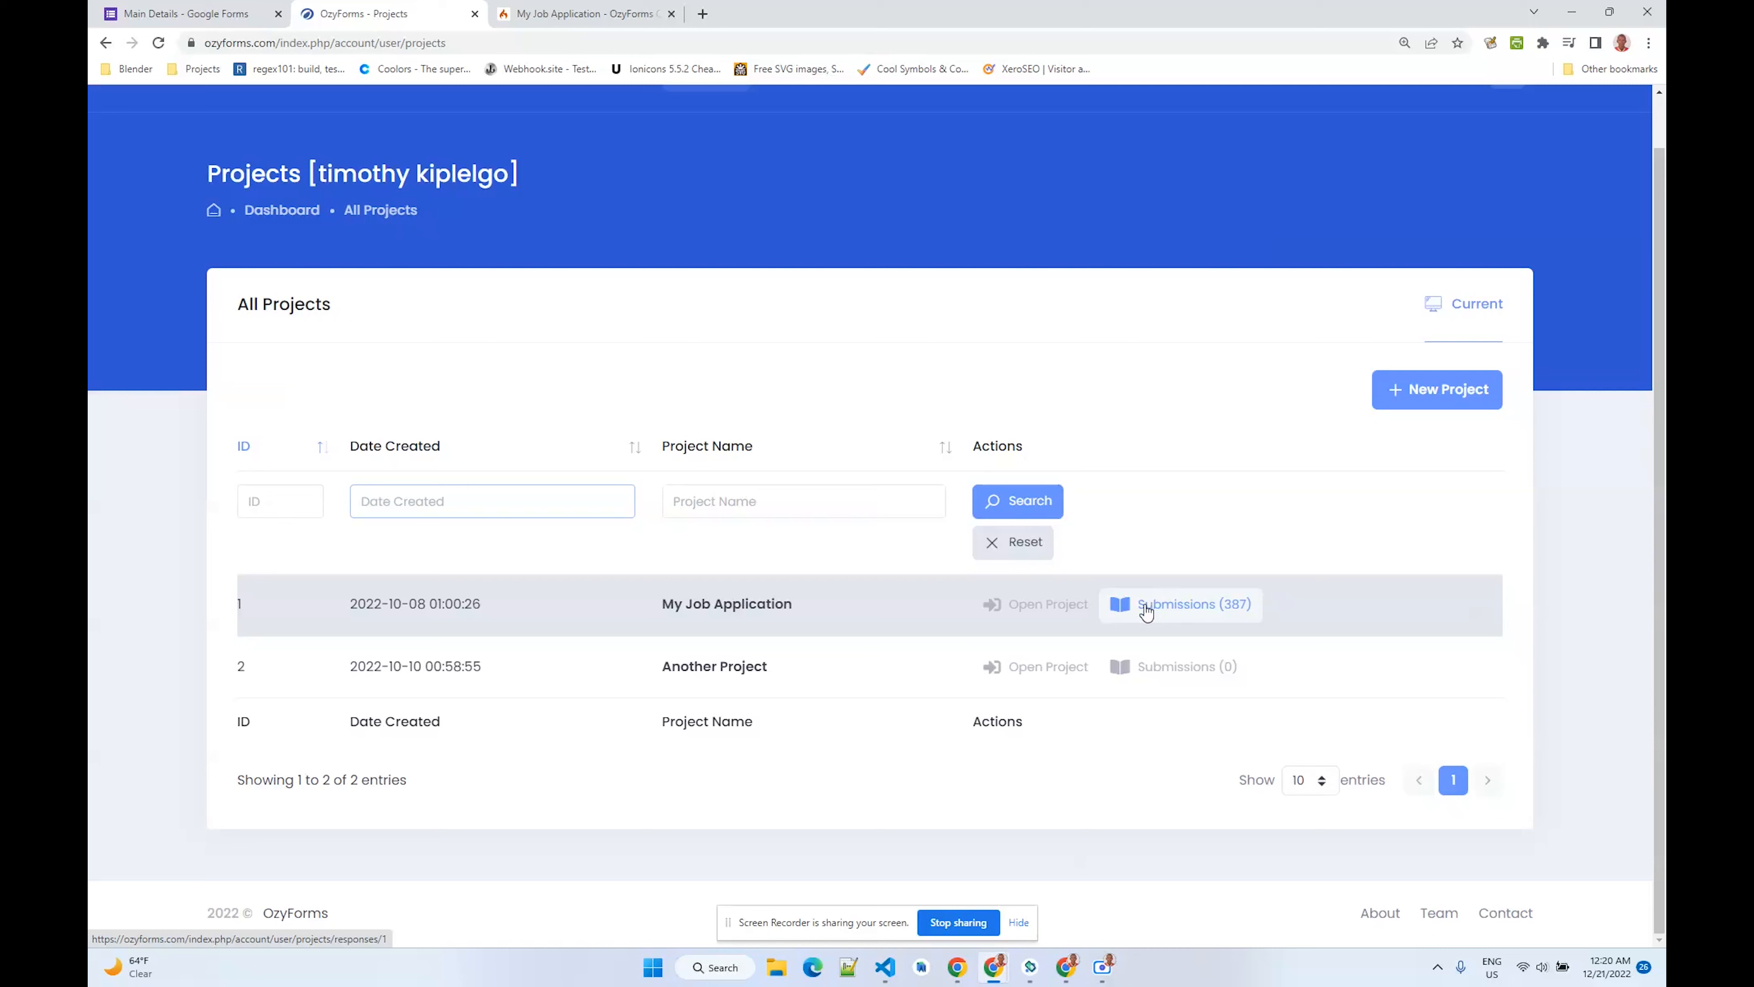
click(1075, 615)
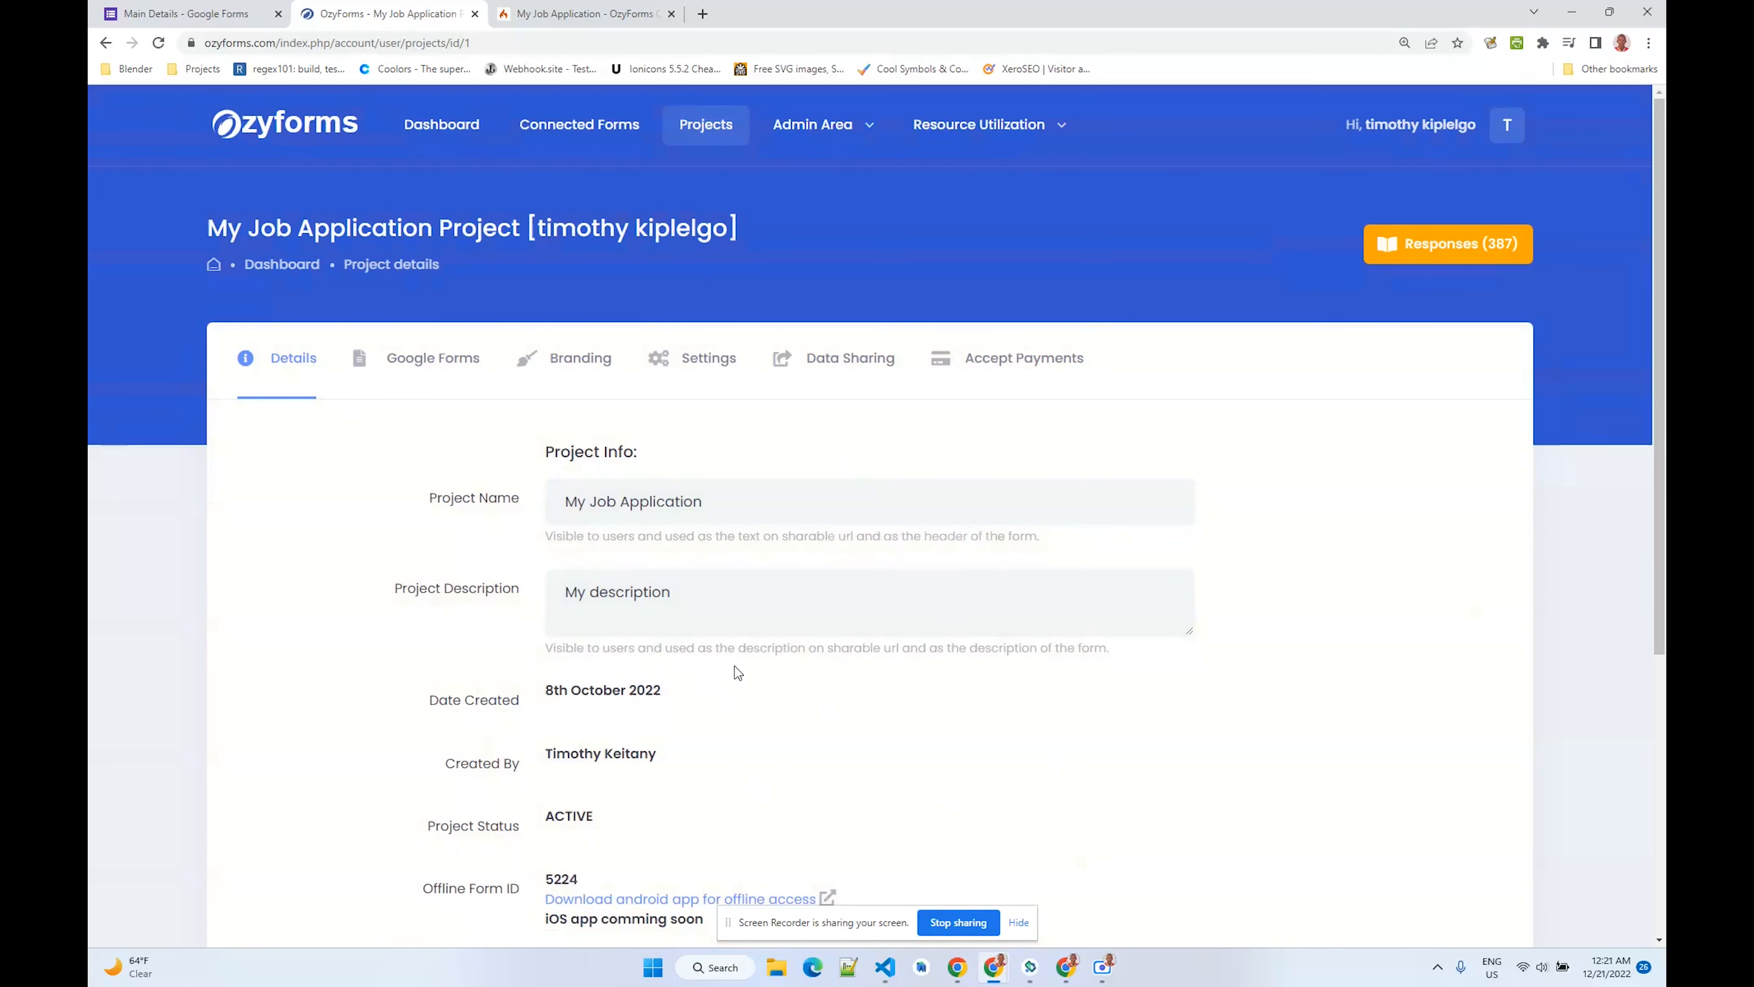
click(1020, 925)
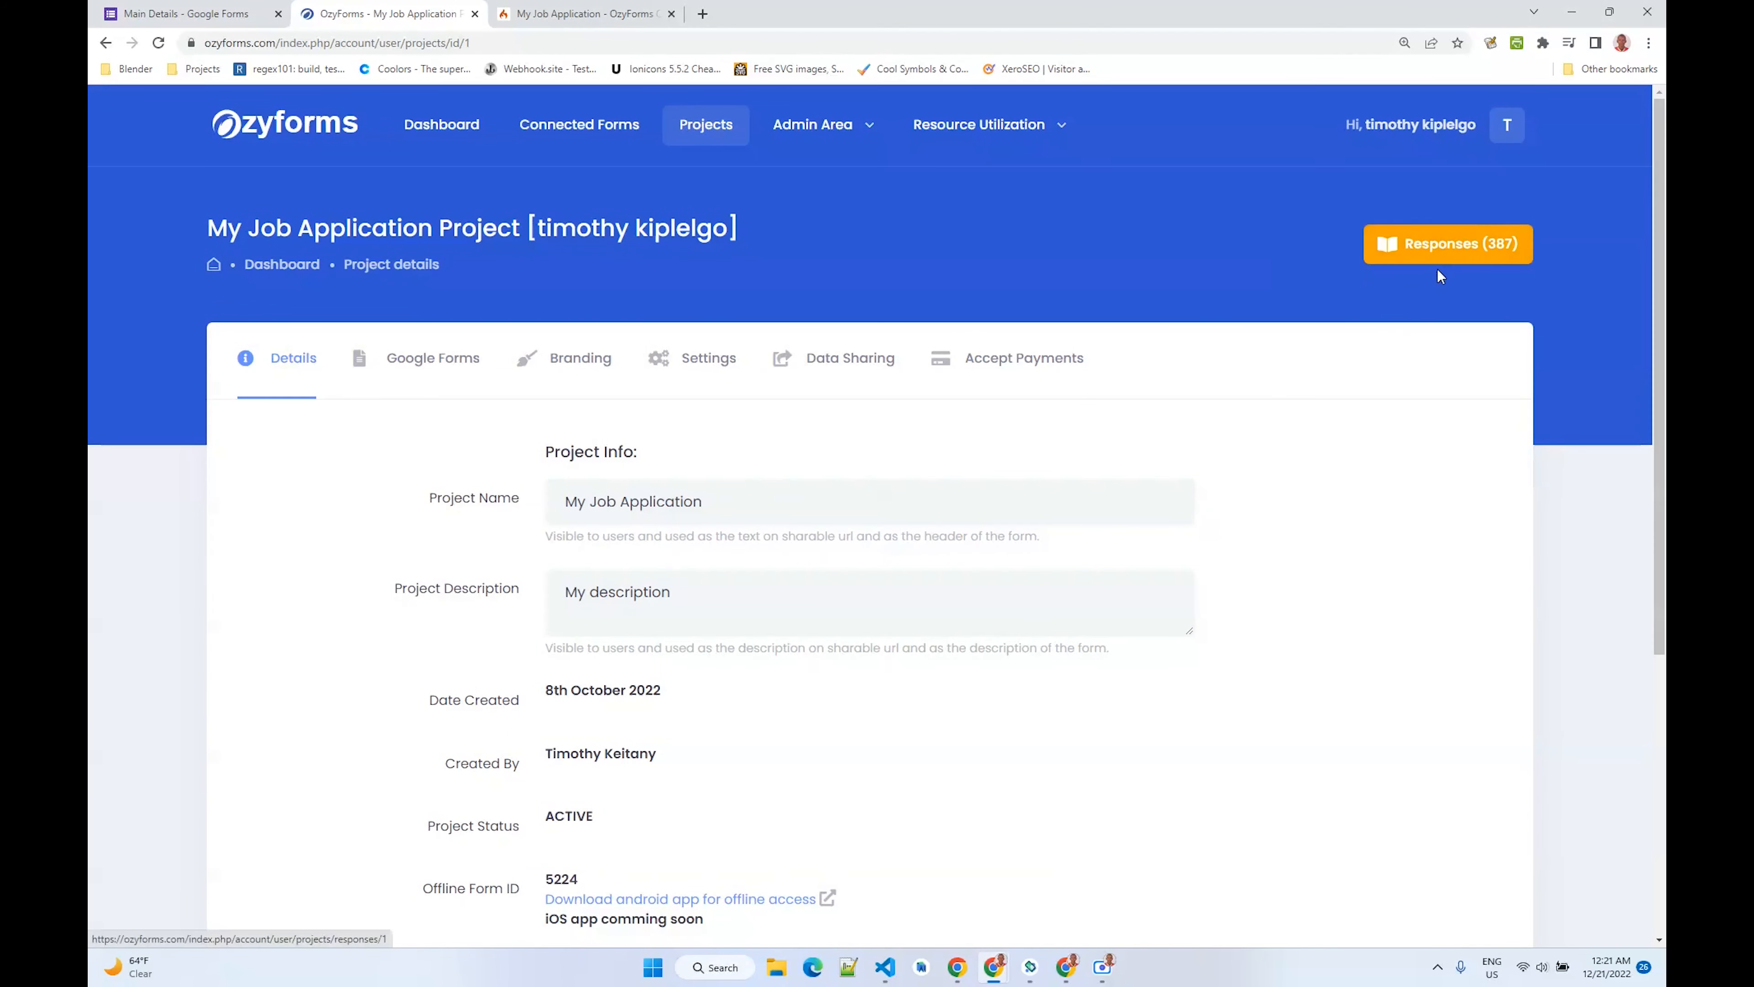
- Open the project's Responses list and scroll through the recorded sessions
click(1487, 242)
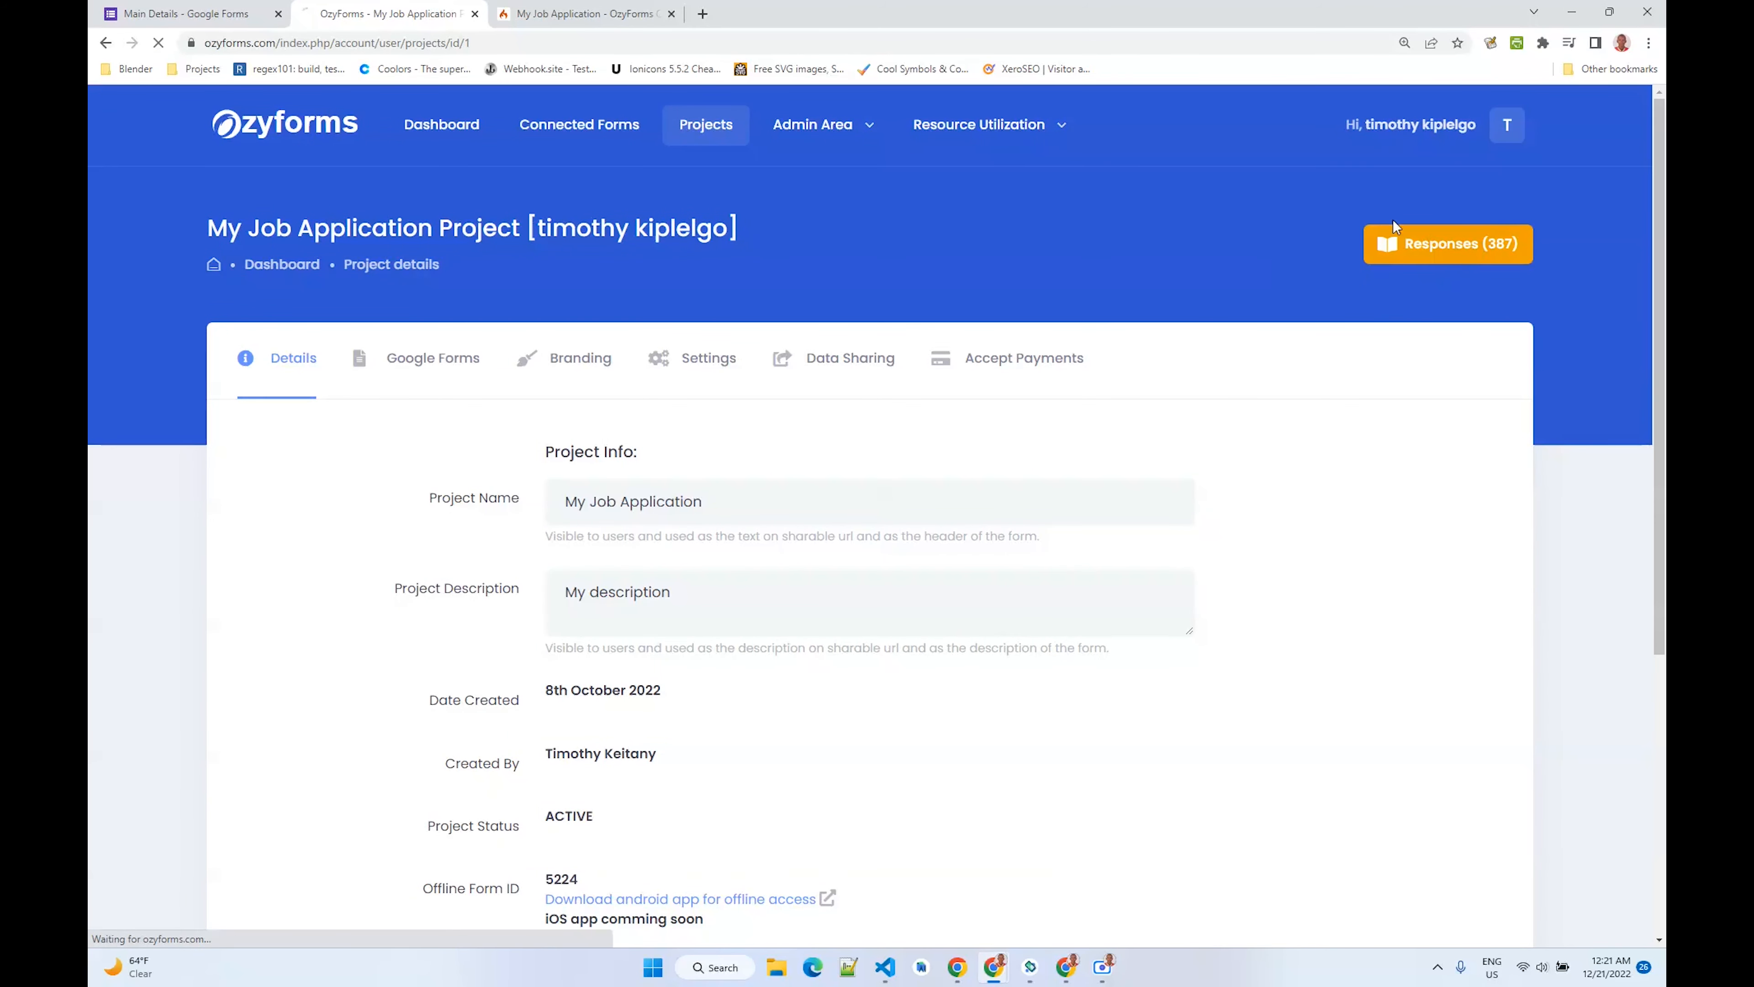
scroll(1002, 386, down, 3)
scroll(1003, 385, up, 2)
scroll(1005, 391, down, 15)
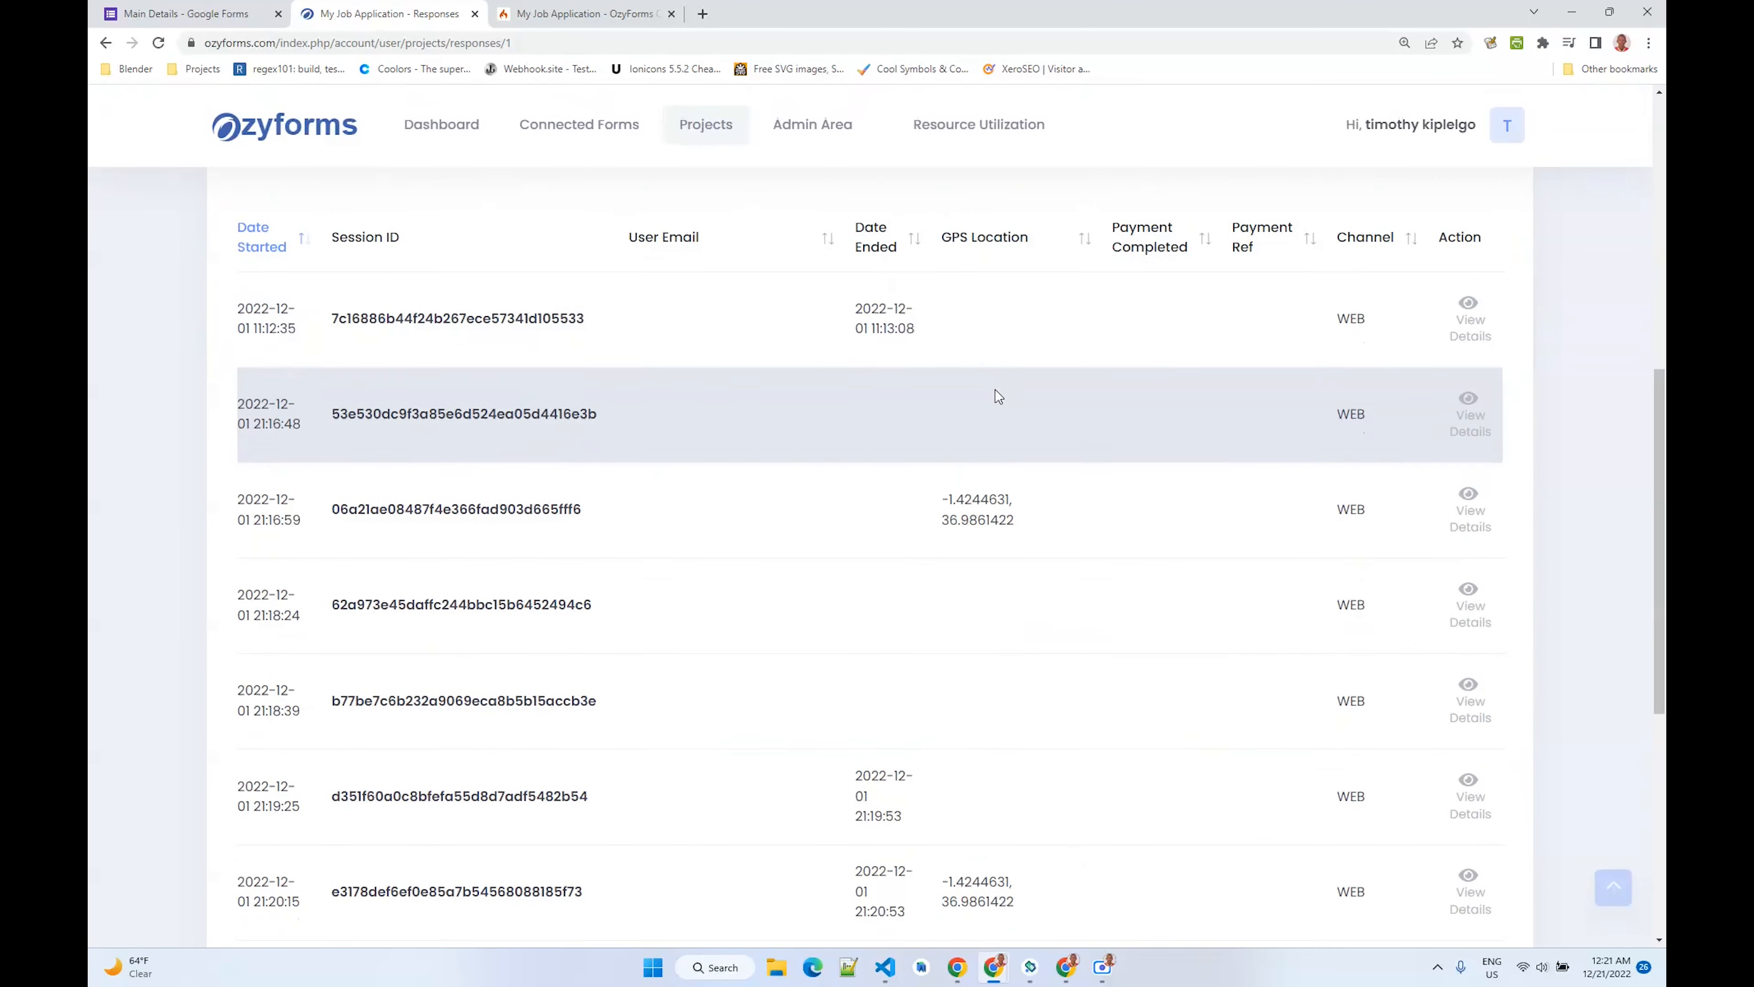
- Expand the Filter Responses Data panel to review its date range, filter fields and column options, then collapse it
scroll(995, 394, up, 12)
scroll(995, 397, up, 5)
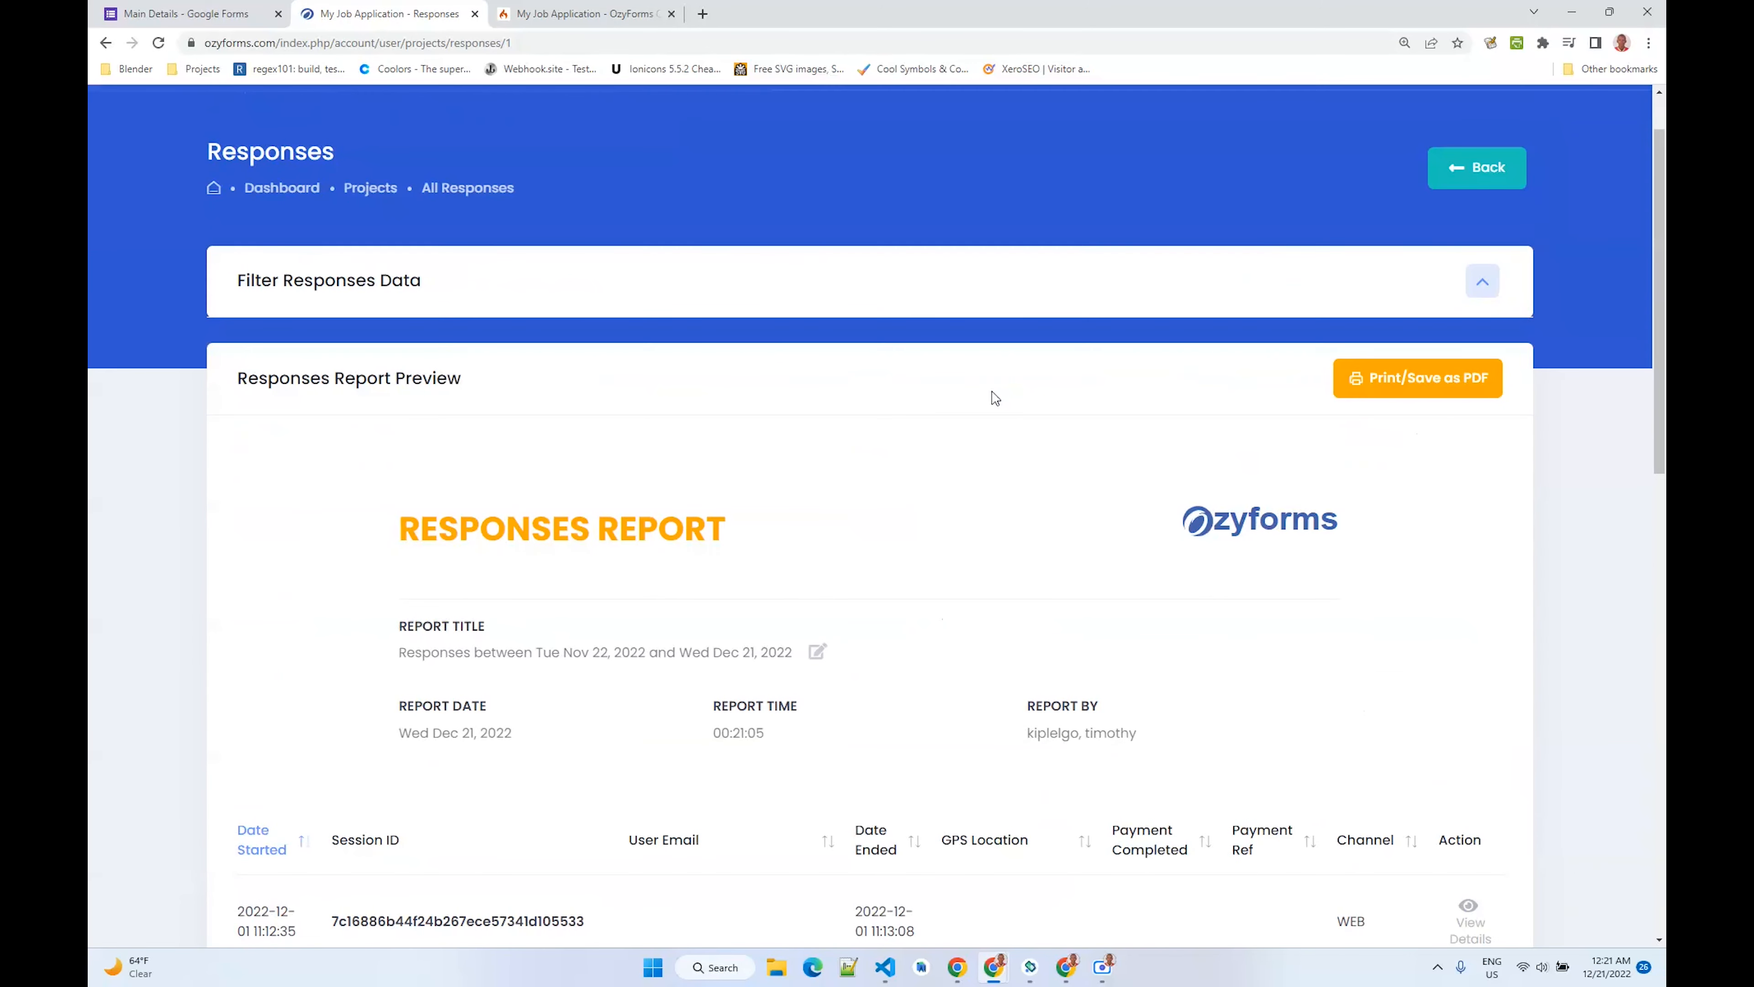
click(1478, 283)
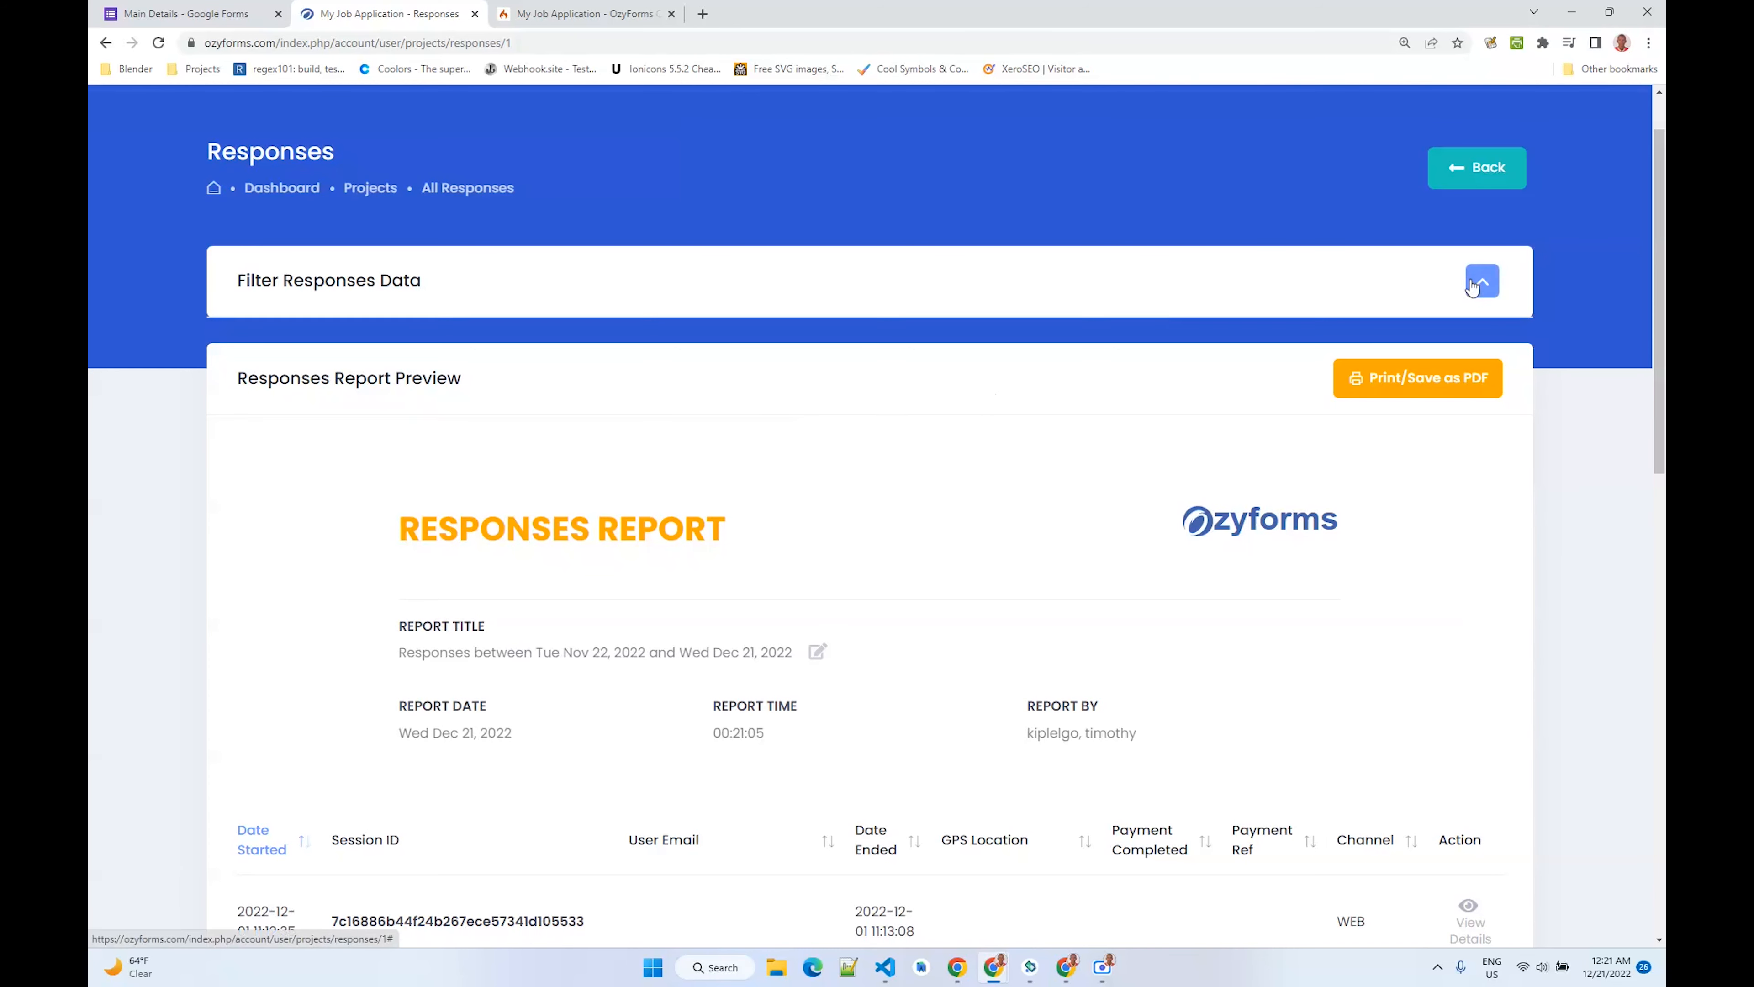
scroll(864, 400, down, 2)
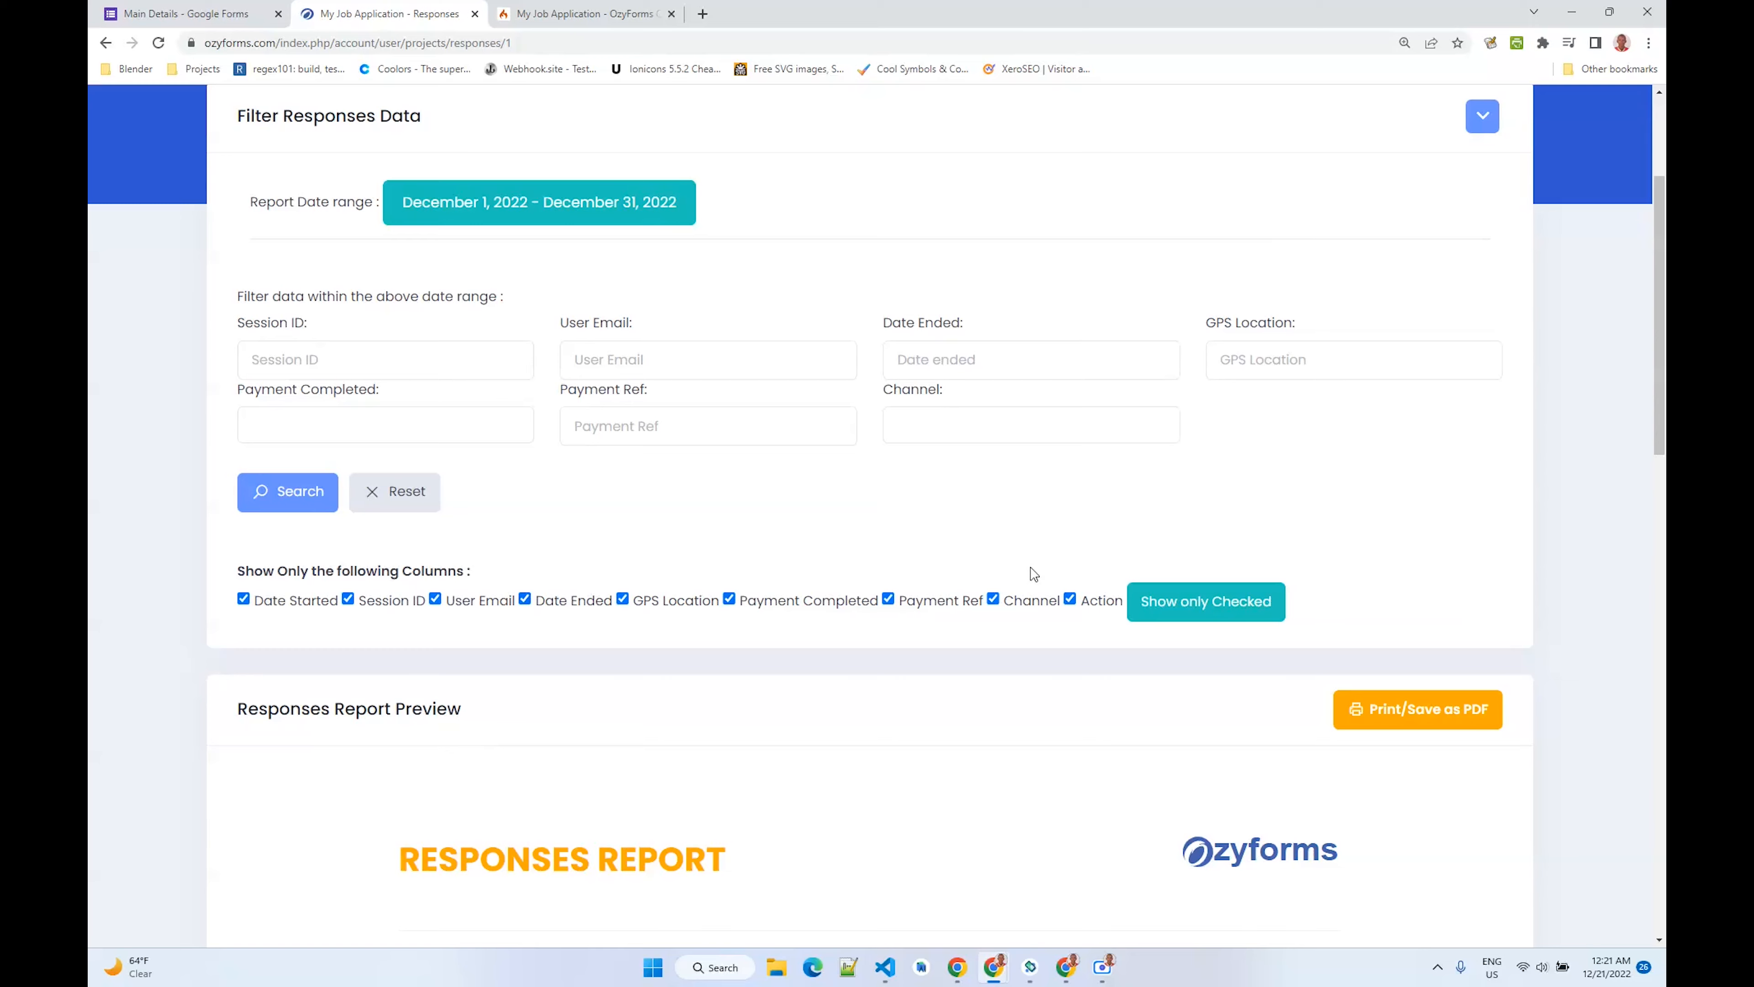
scroll(1151, 441, up, 3)
click(1485, 368)
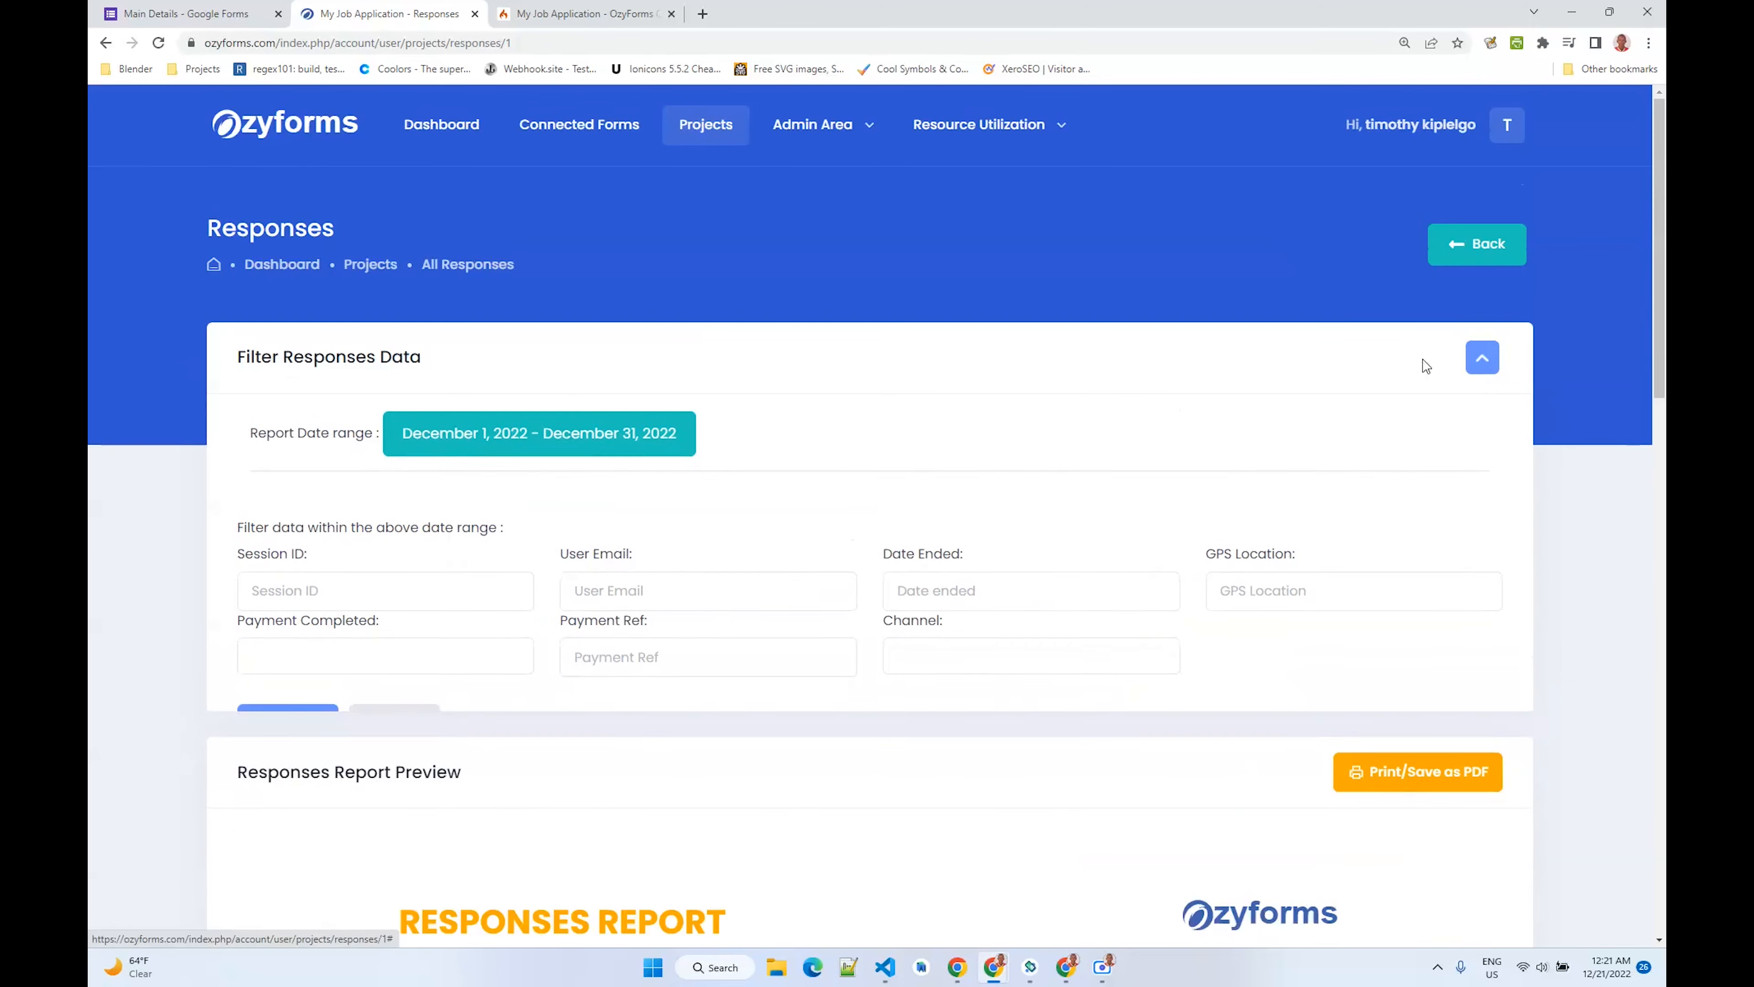
scroll(1135, 541, down, 13)
scroll(1223, 714, down, 2)
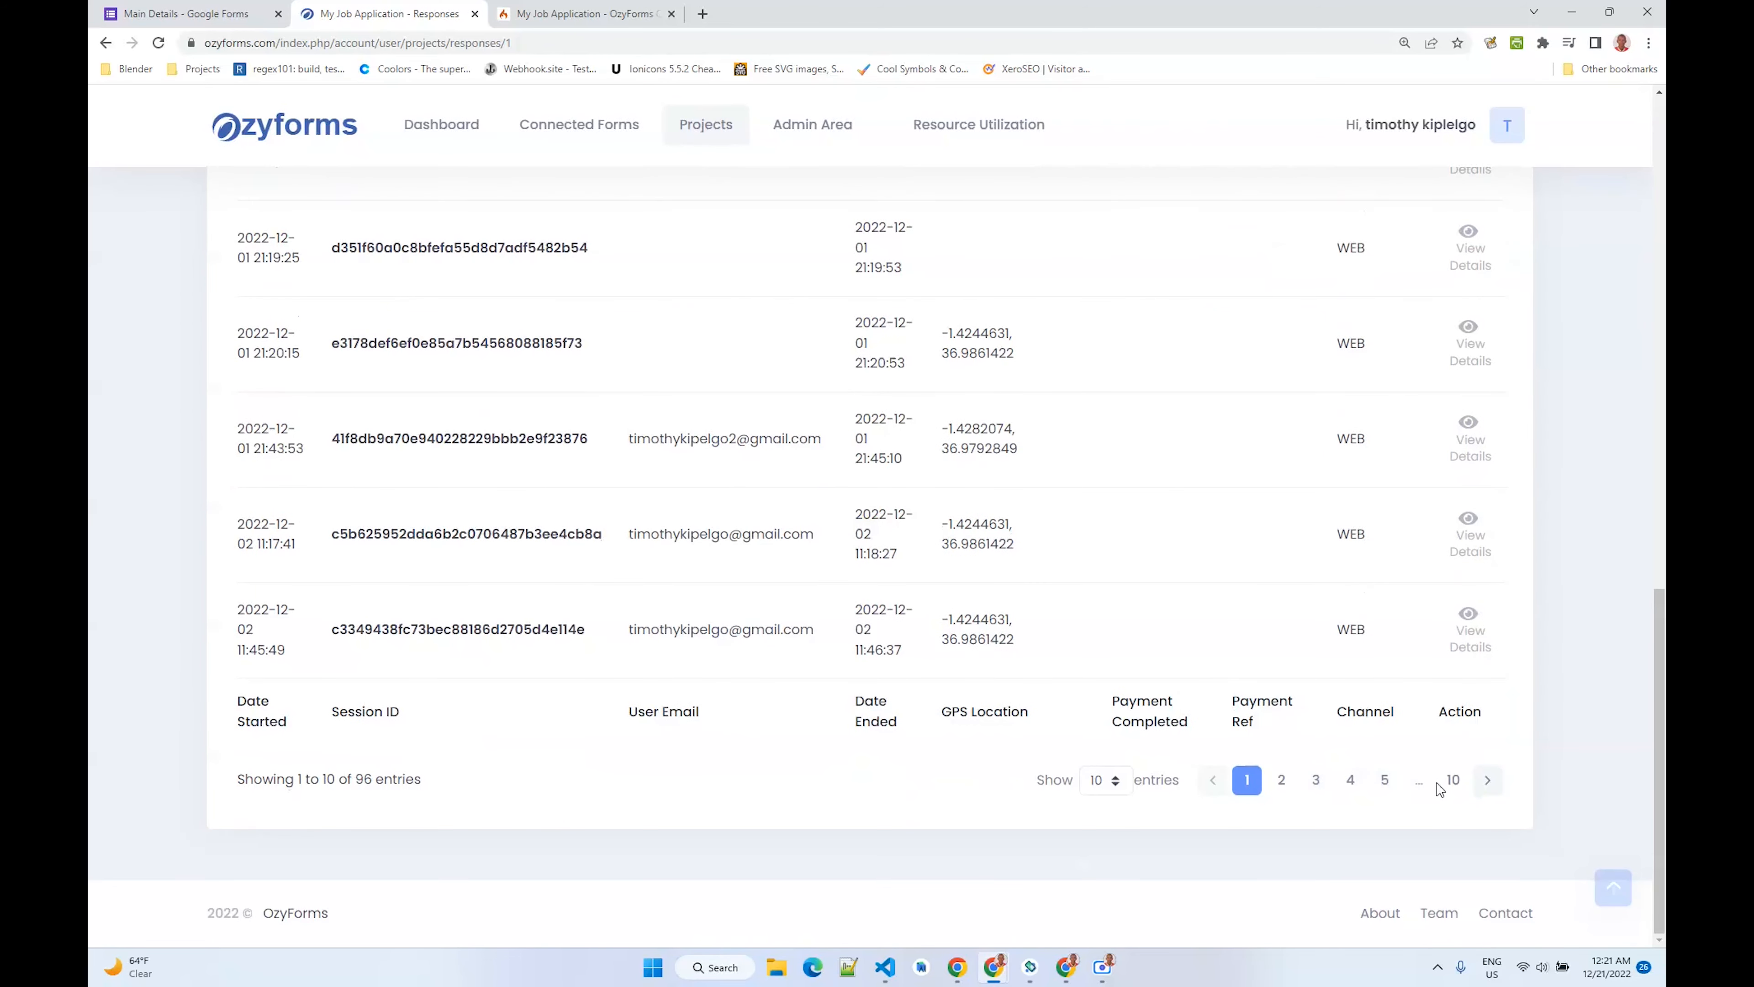
click(1453, 779)
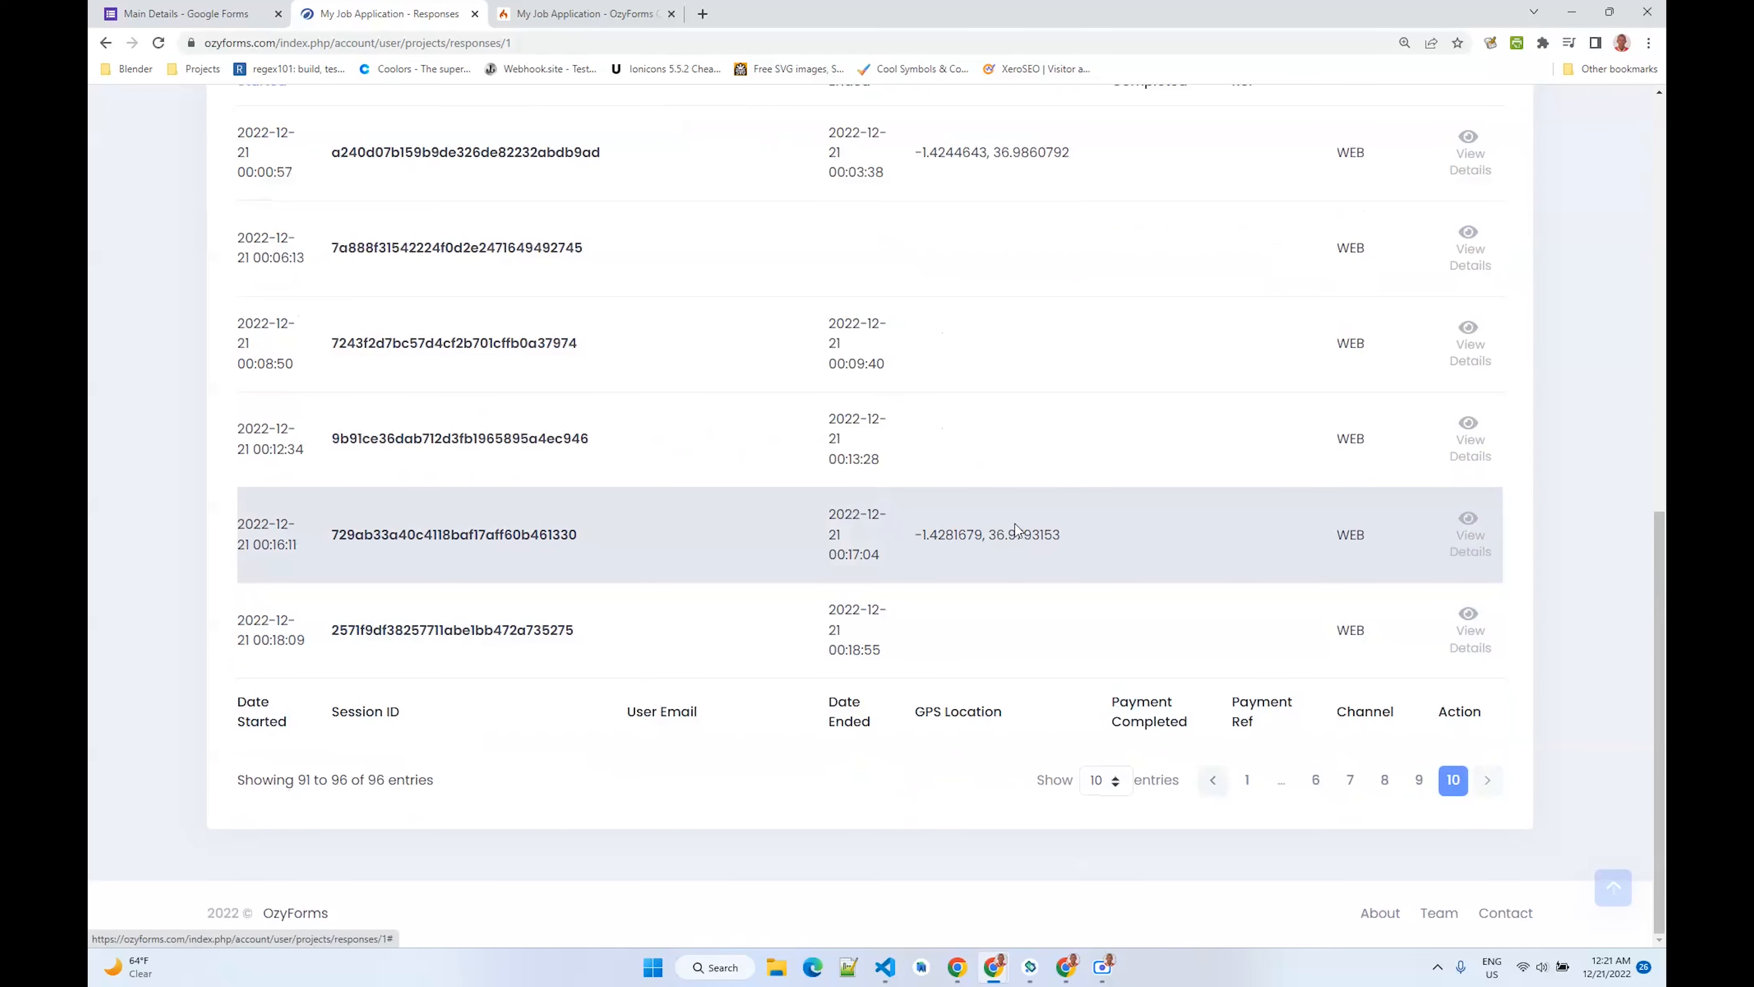
click(1469, 535)
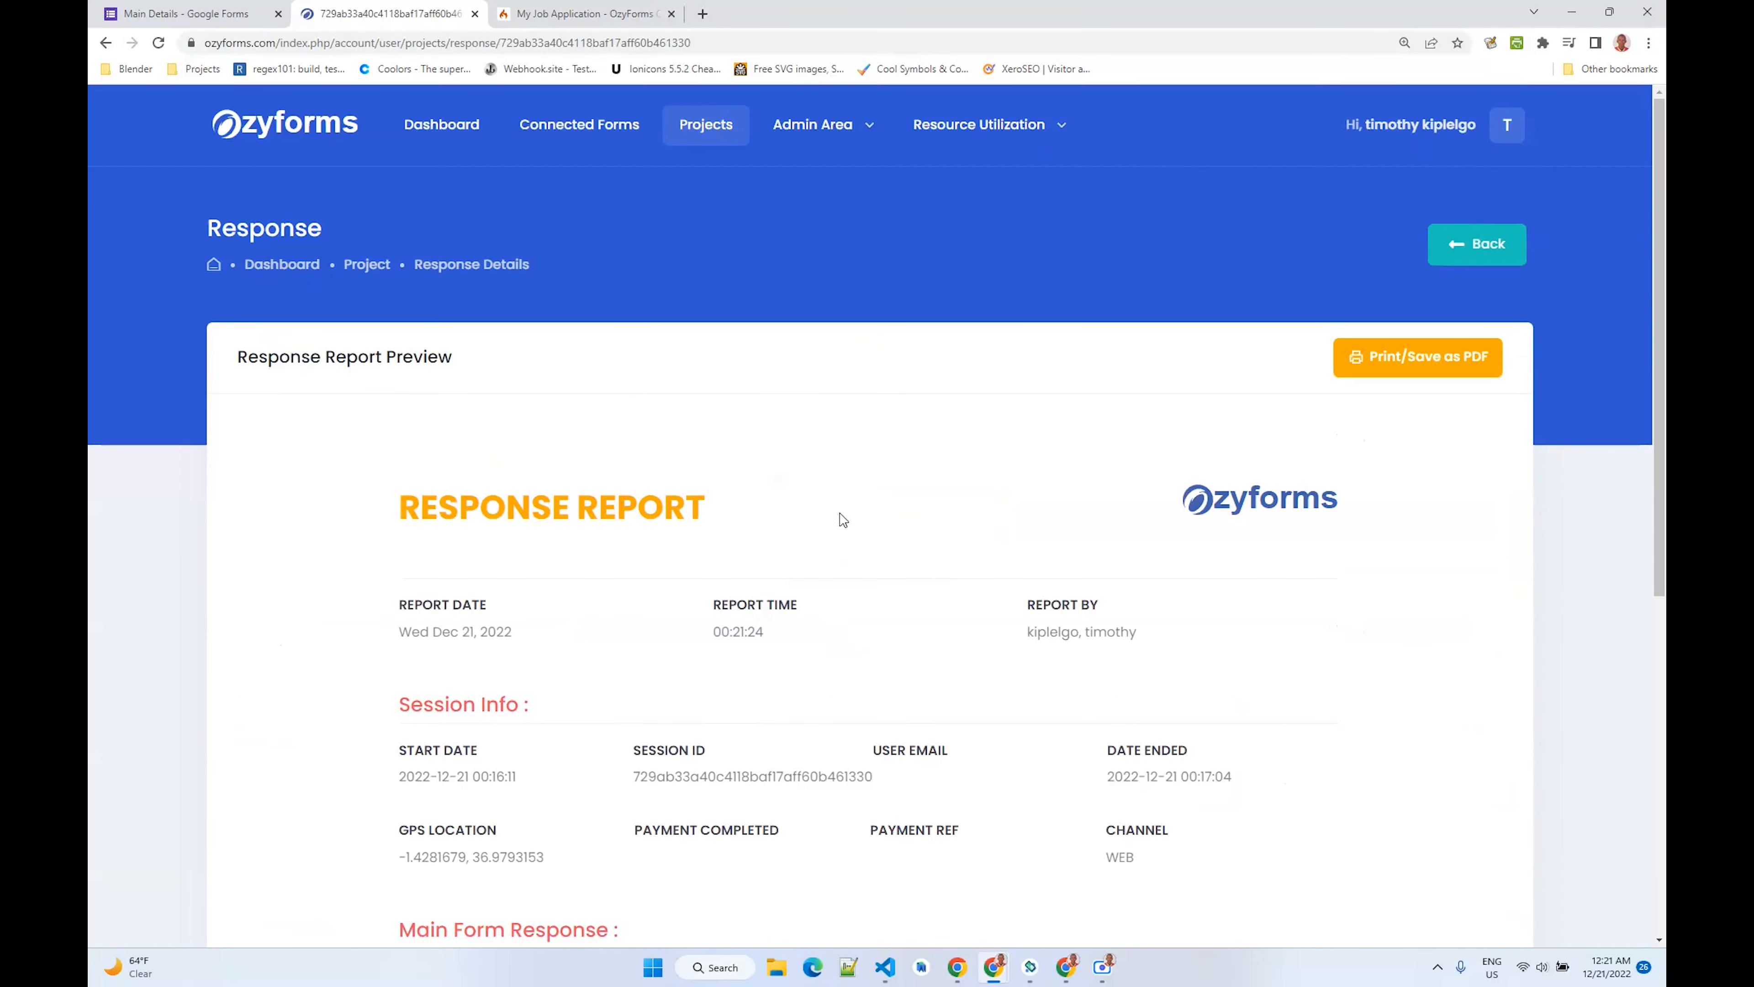
- Examine the response report's session info, form answers, education history and referees, and preview its print layout before closing it
scroll(843, 520, down, 5)
scroll(830, 514, up, 3)
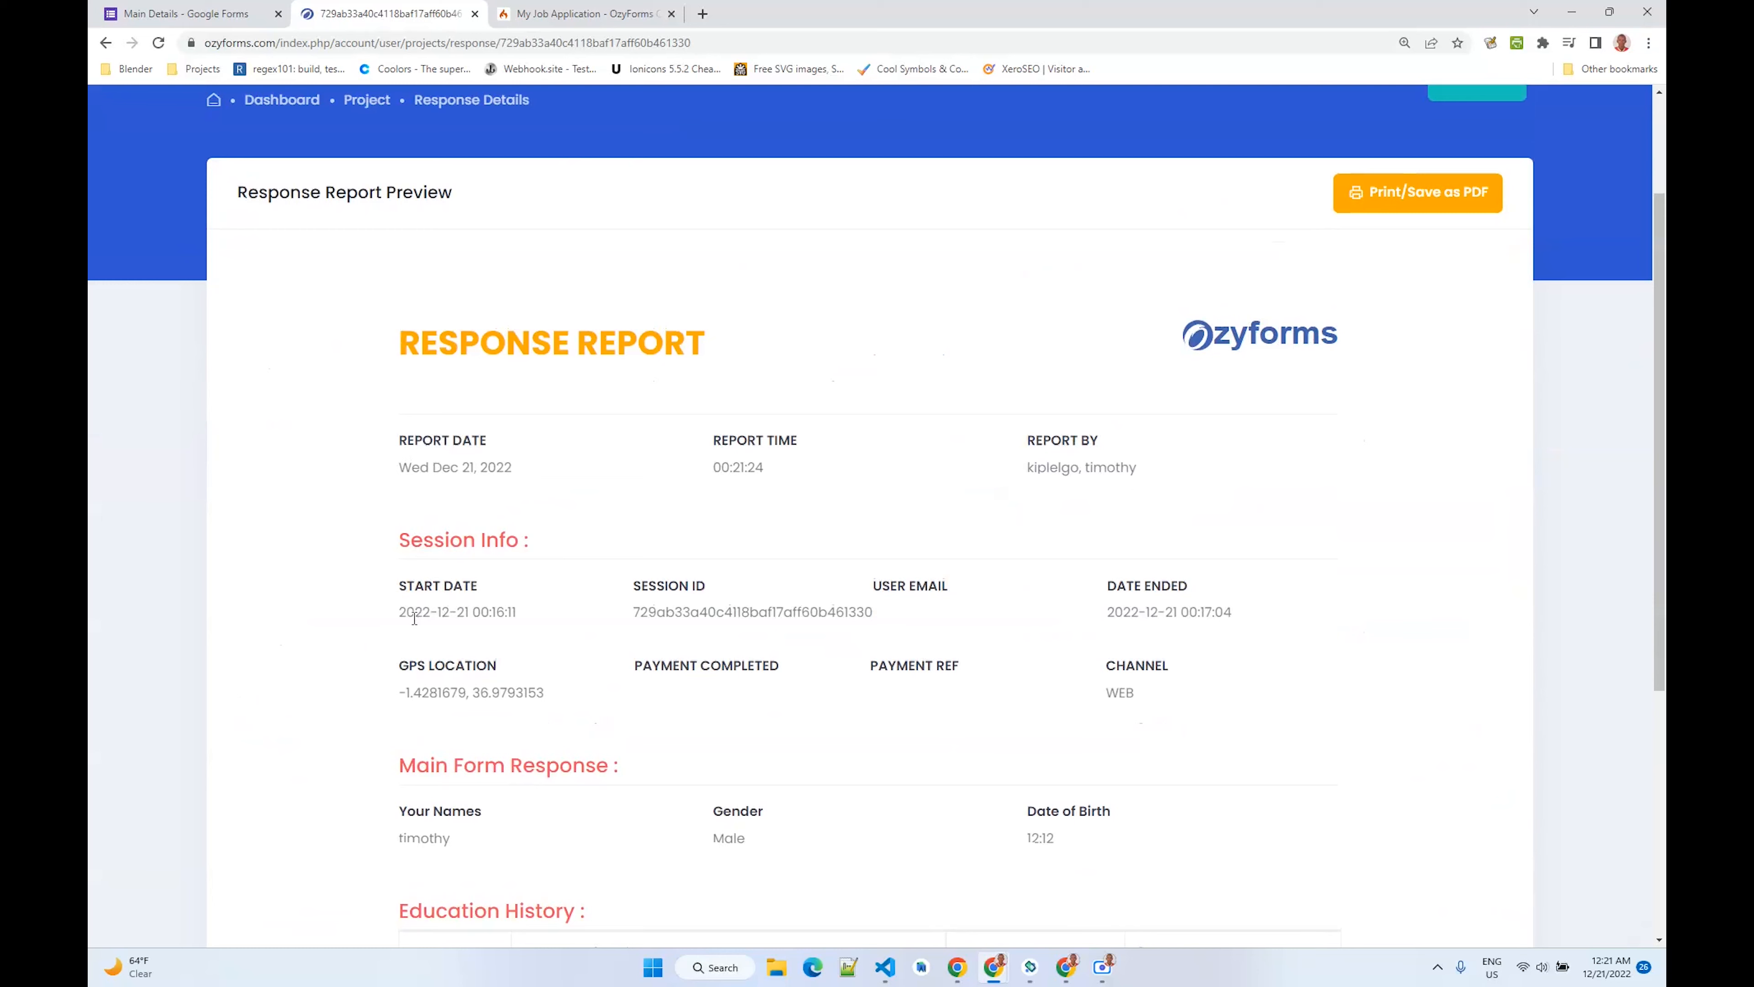
drag(399, 614, 666, 617)
drag(429, 691, 842, 697)
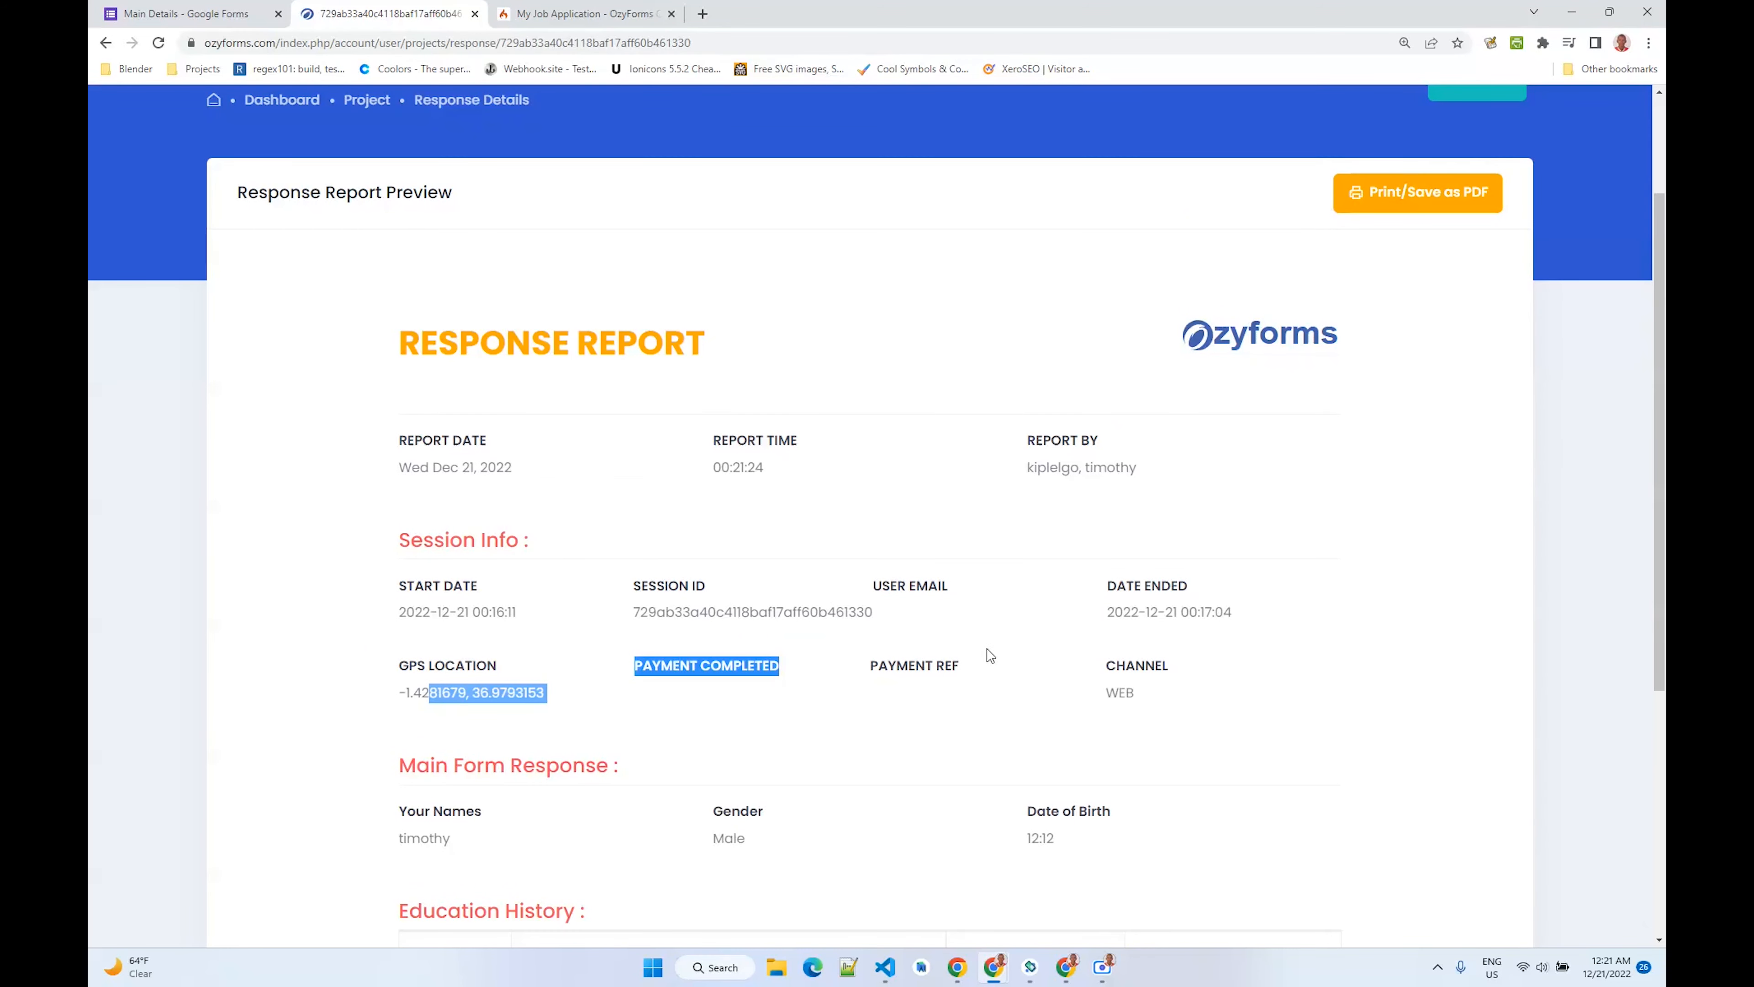
scroll(981, 622, down, 2)
click(722, 539)
scroll(960, 535, down, 3)
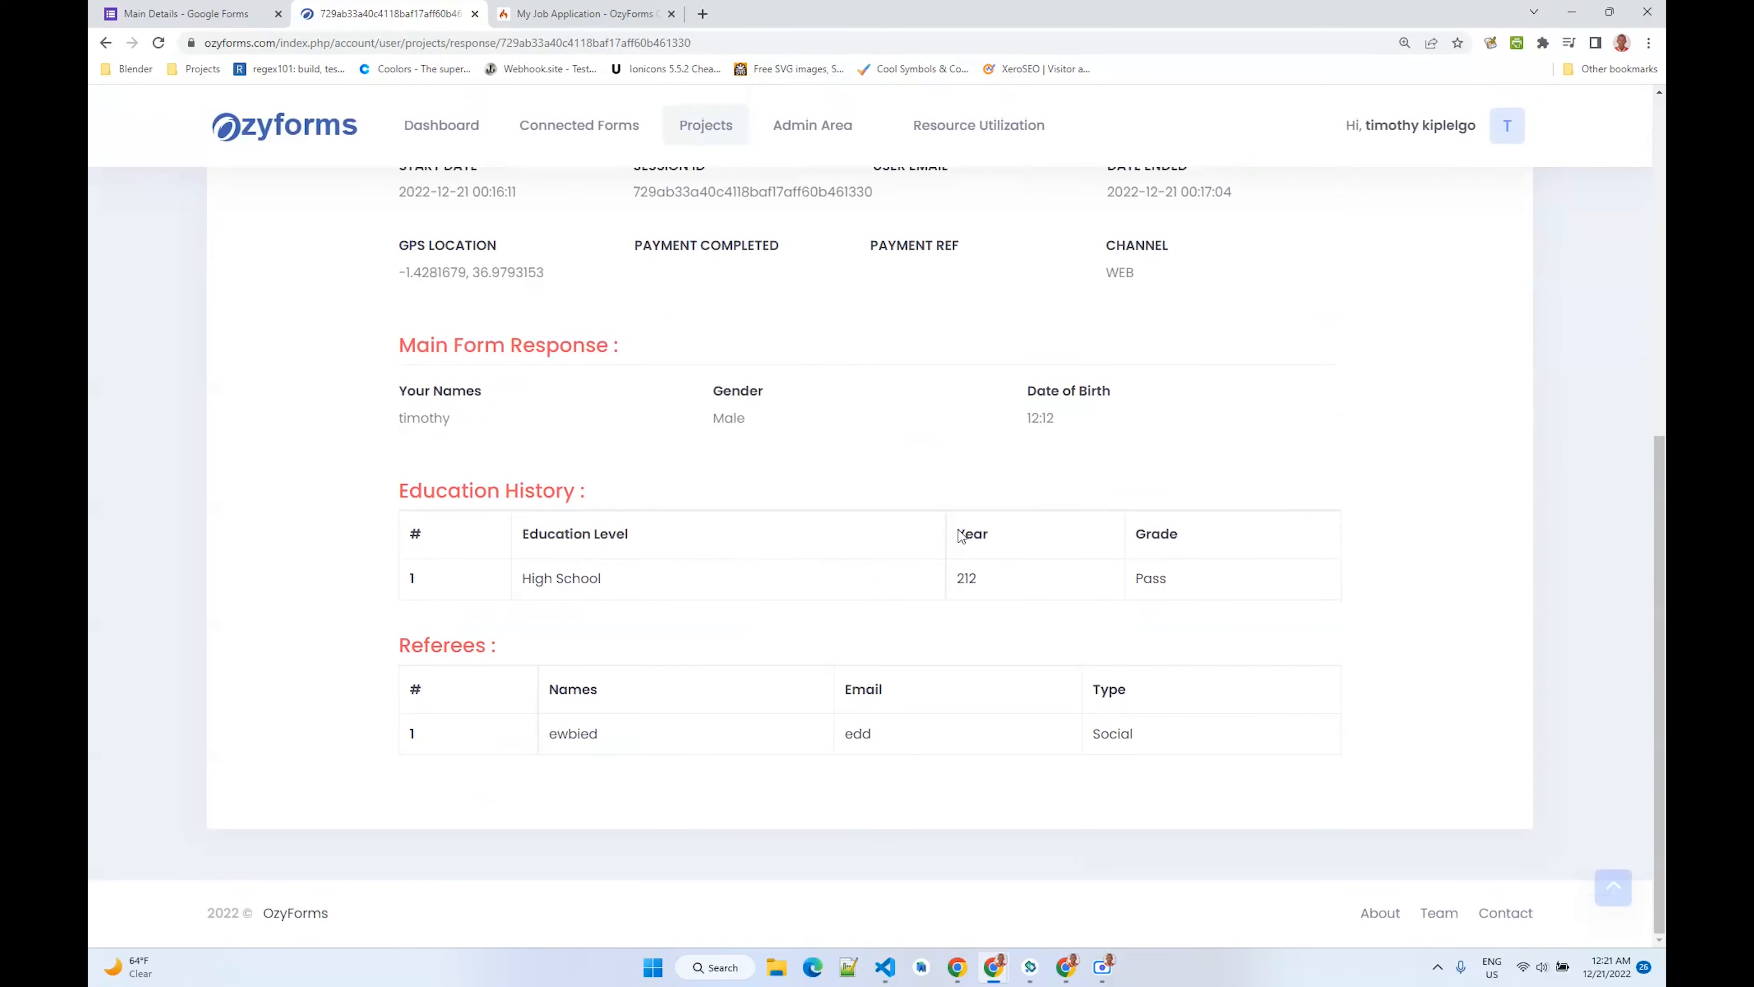
drag(405, 420, 1171, 408)
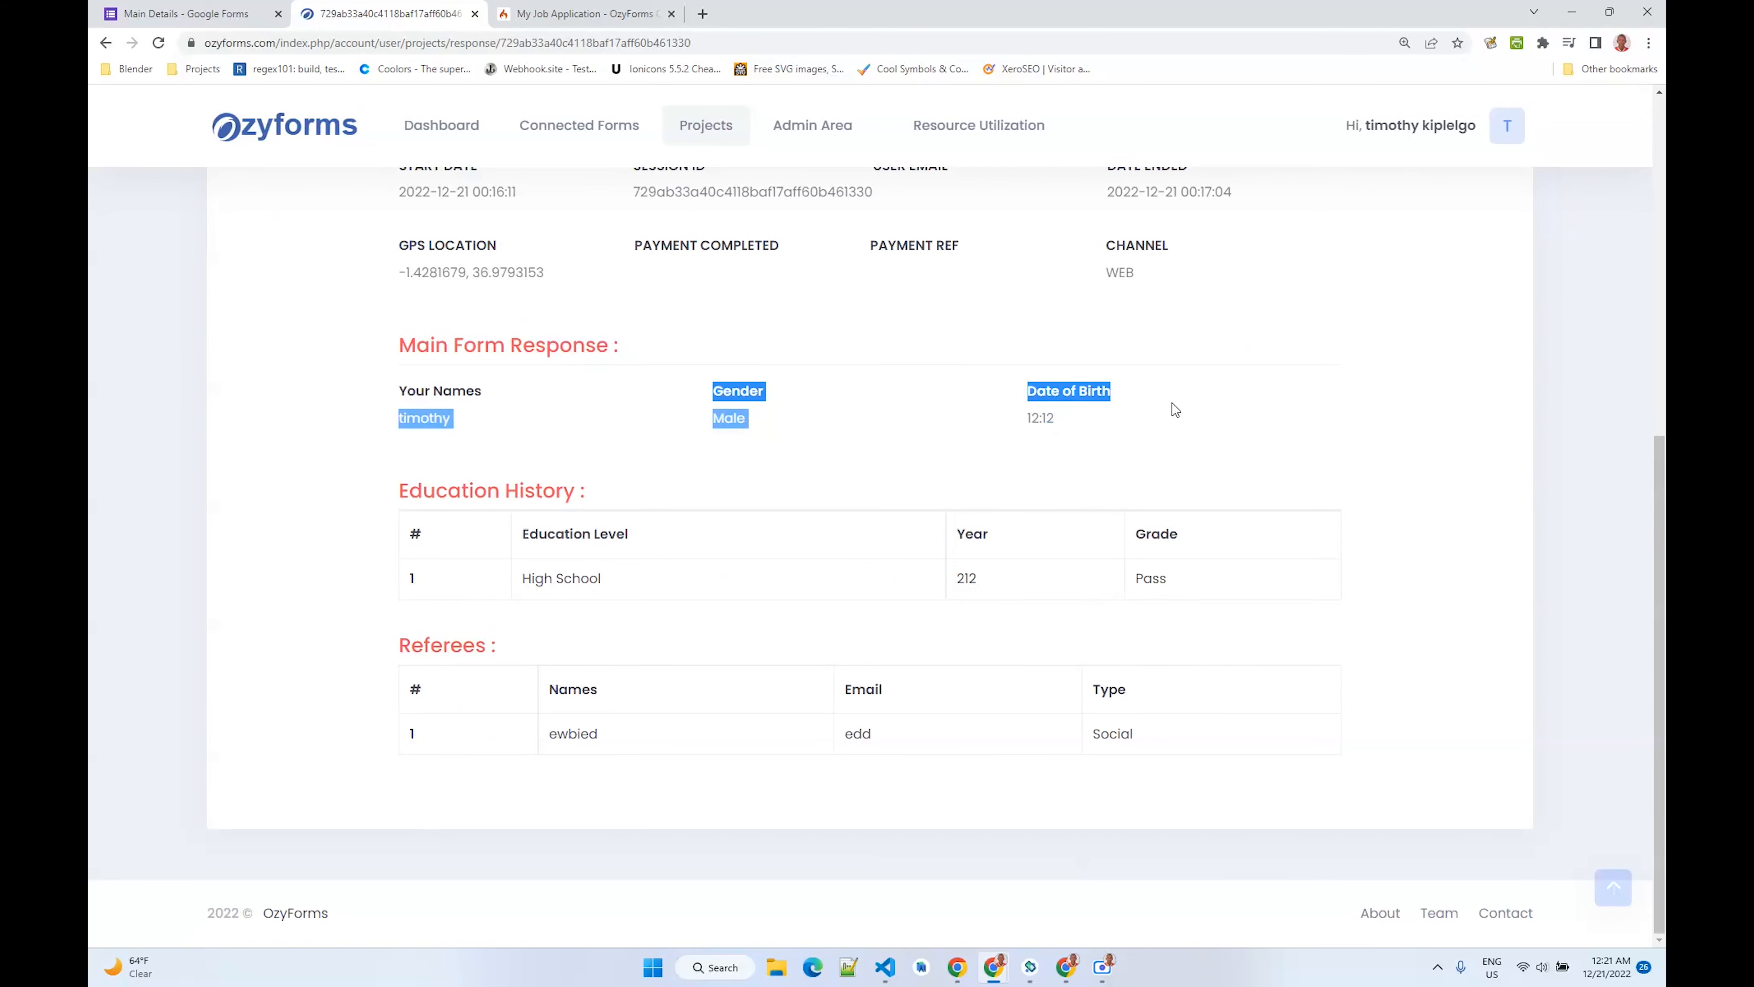
drag(435, 537, 445, 581)
click(490, 719)
drag(490, 719, 1320, 705)
scroll(1028, 607, up, 1)
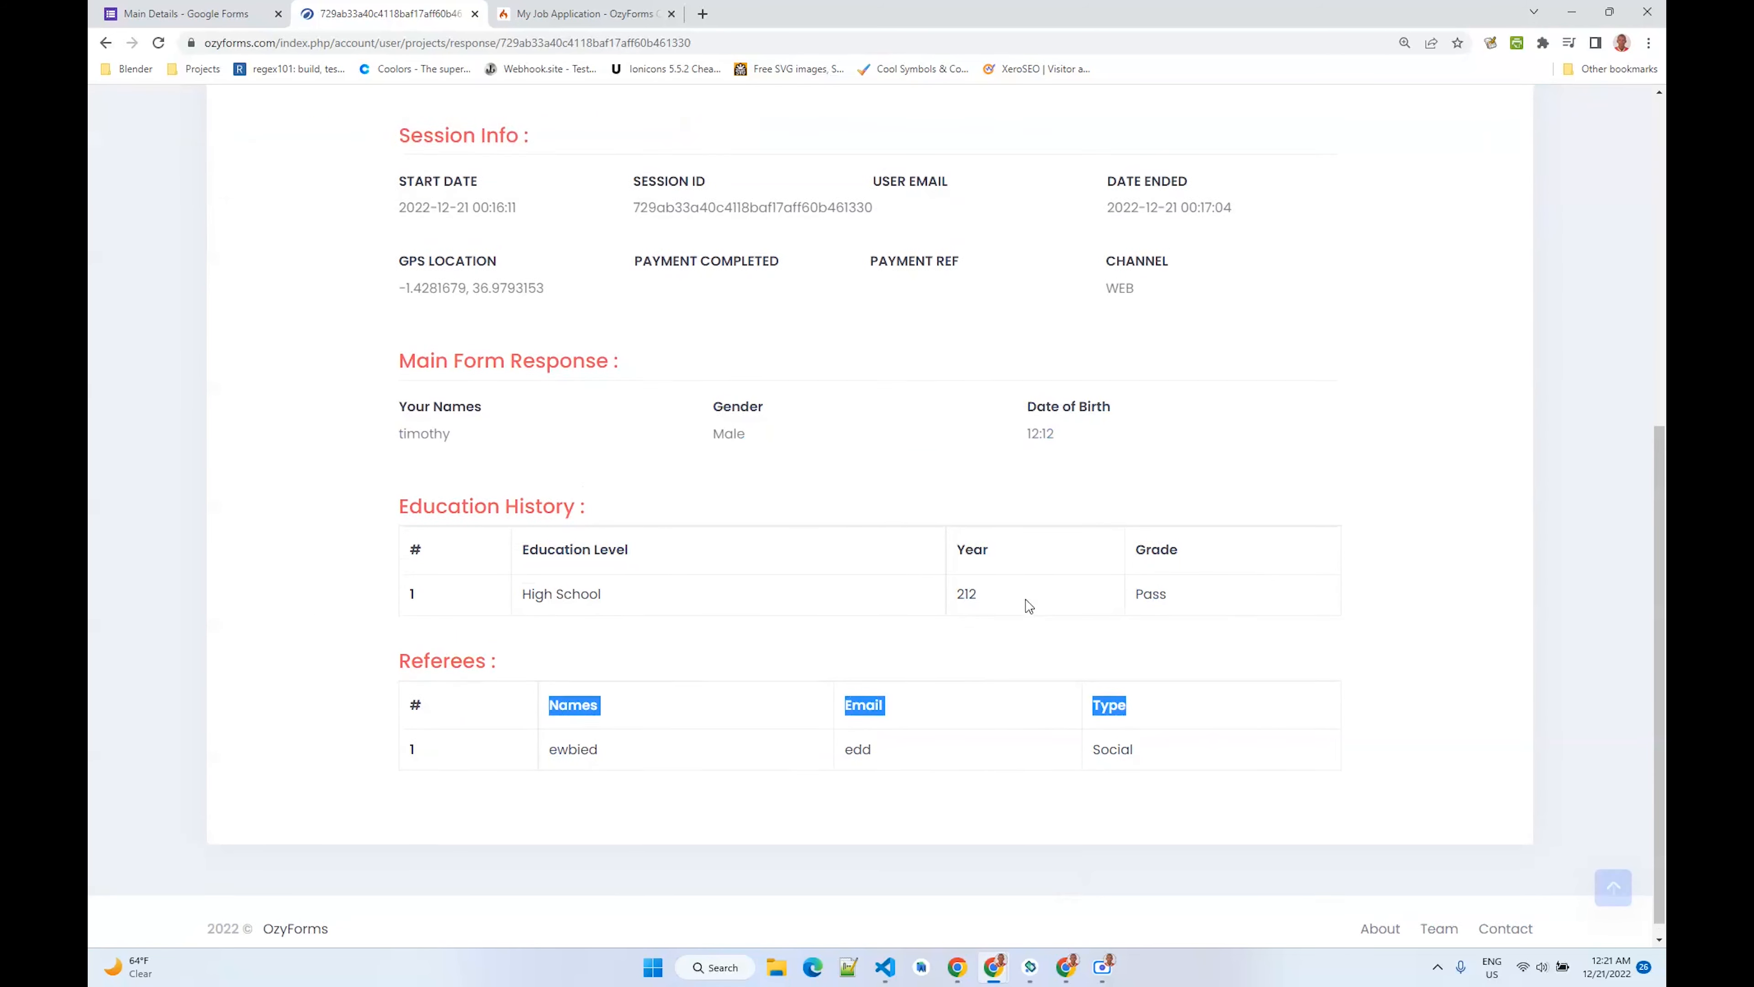
key(ctrl+p)
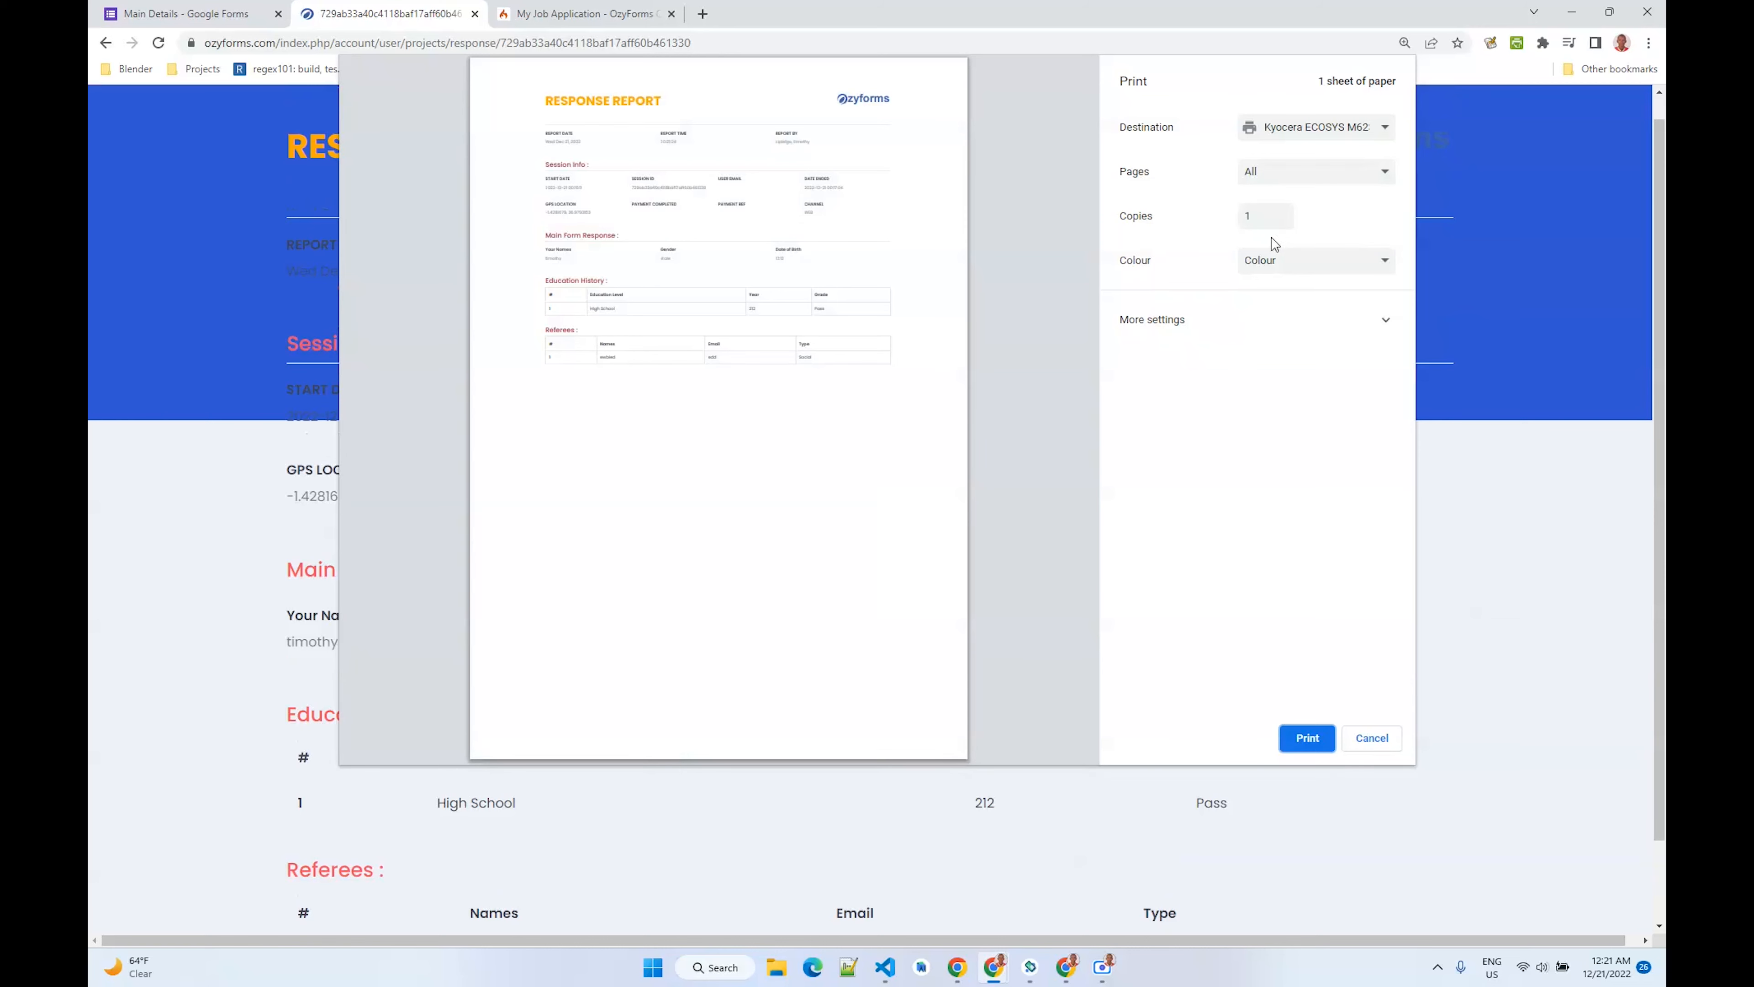
click(1364, 741)
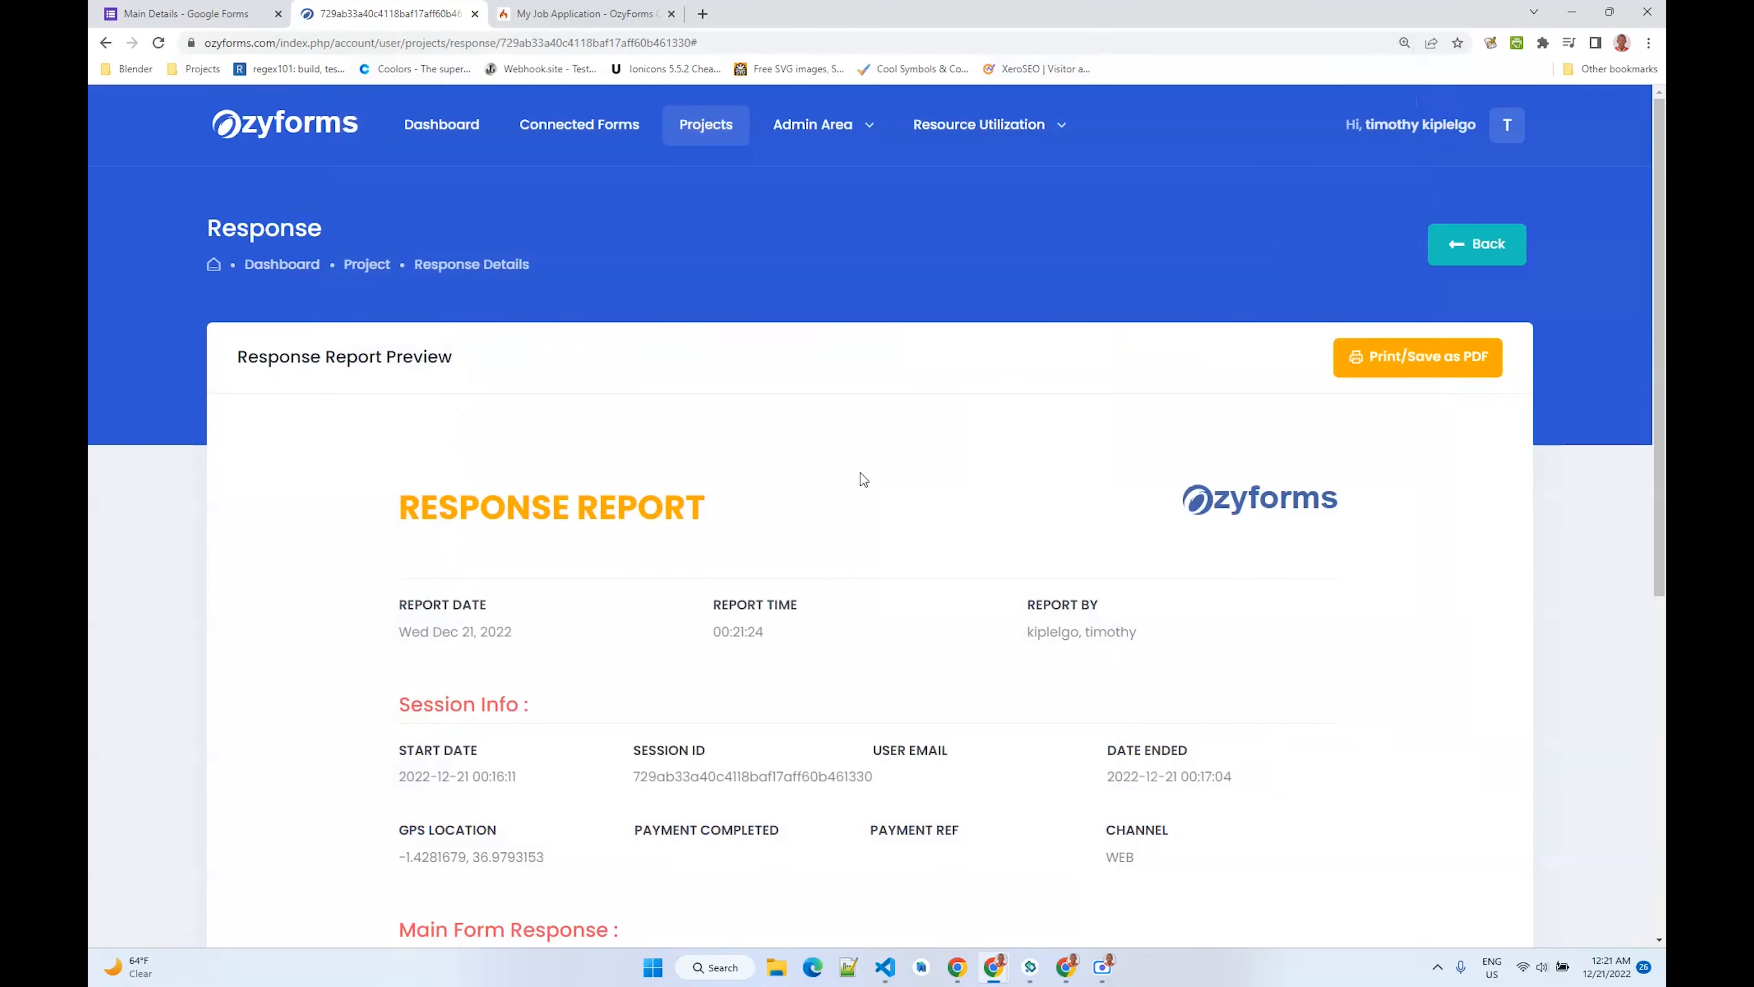